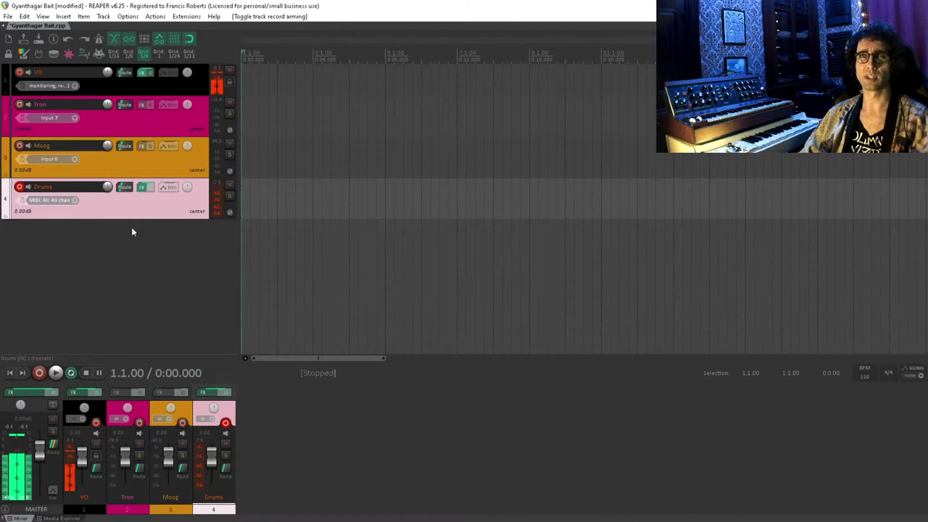
# - Briefly arm the Moog track to monitor its input, and arm the Tron track for recording
pyautogui.click(131, 266)
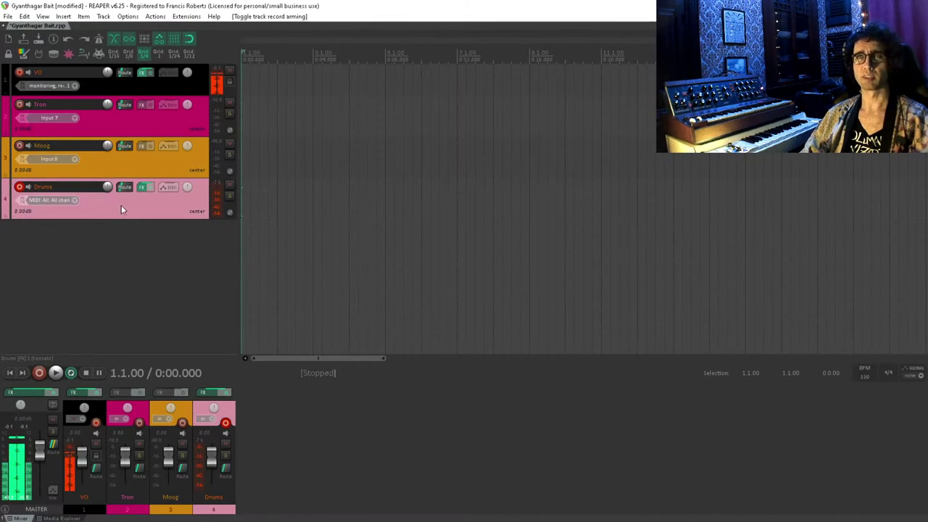
pyautogui.click(20, 146)
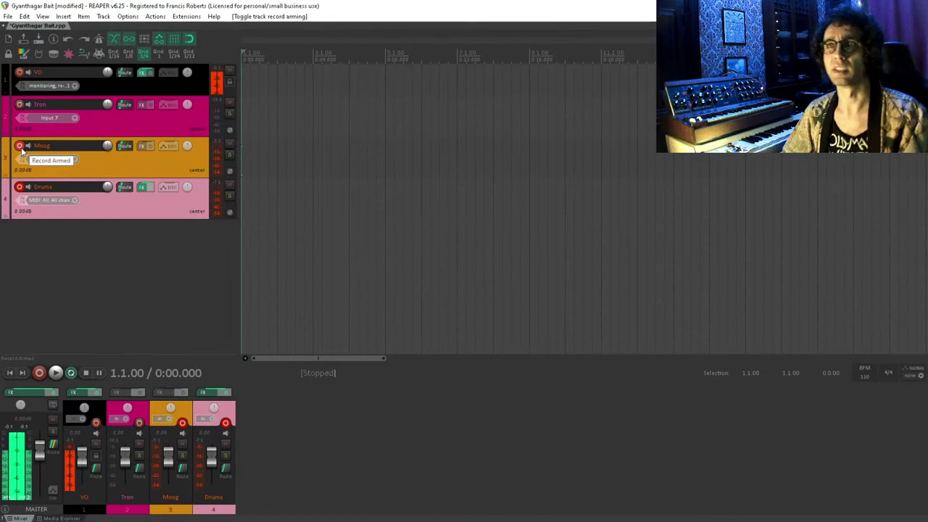
pyautogui.click(20, 148)
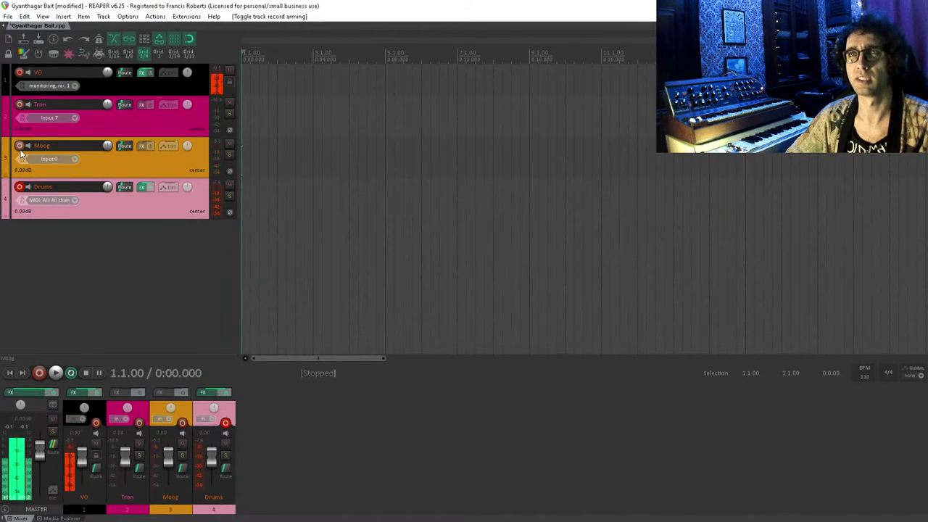
pyautogui.click(19, 105)
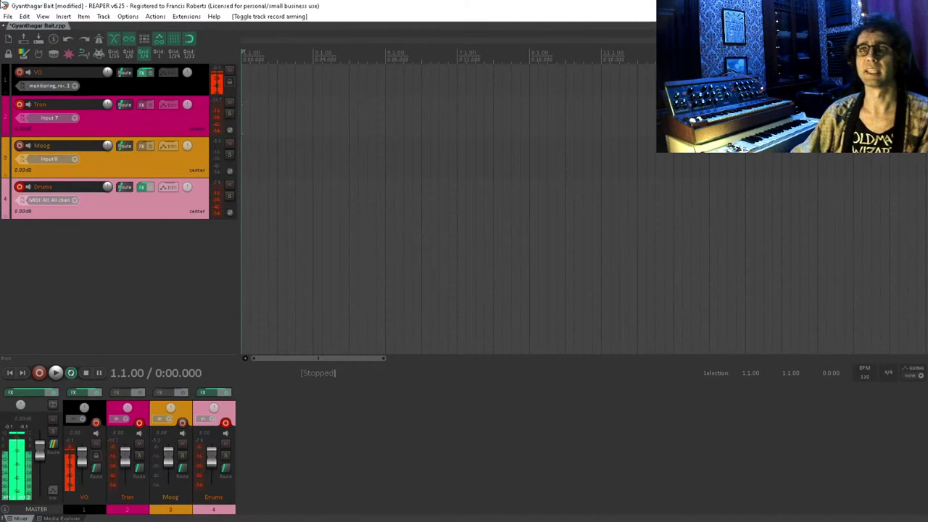
# - Add a new track below Drums and name it Echo/Reverb
pyautogui.doubleClick(63, 244)
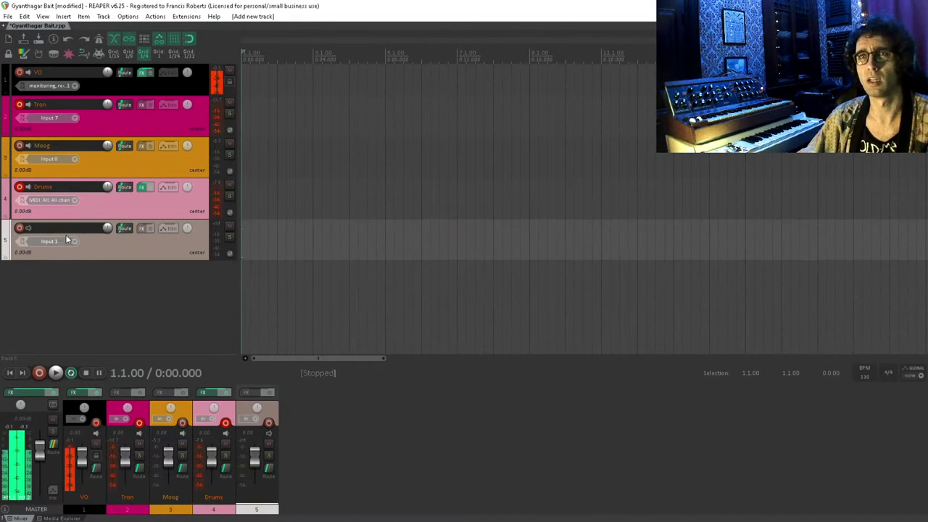
pyautogui.click(66, 238)
pyautogui.moveTo(108, 257)
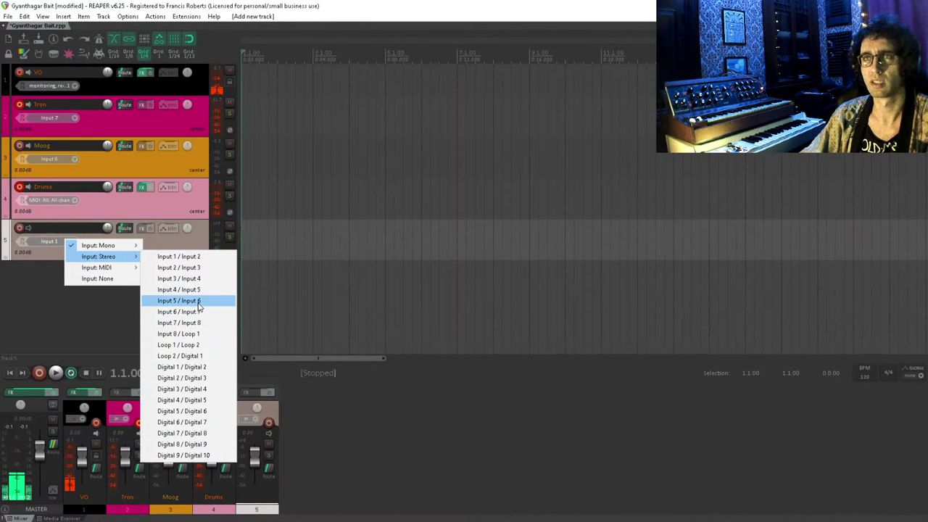
pyautogui.click(102, 329)
pyautogui.doubleClick(66, 229)
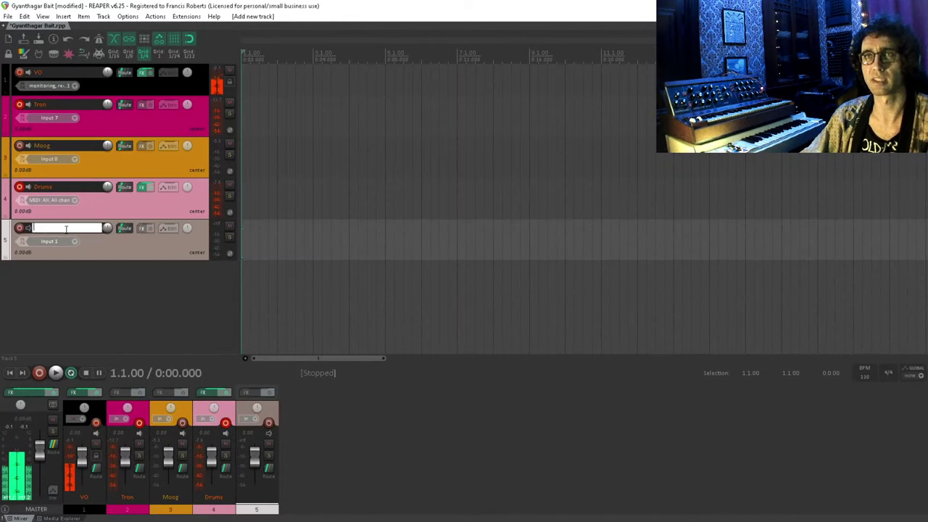
pyautogui.write('Echo')
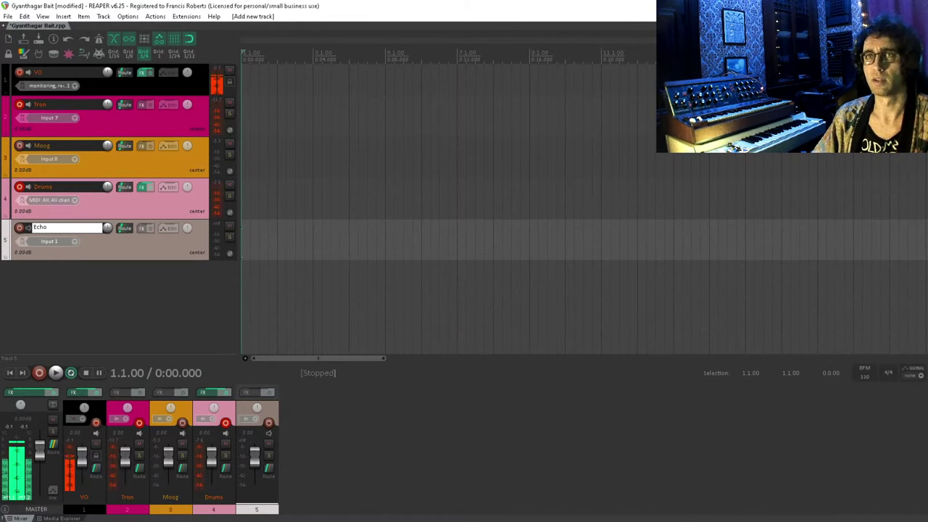
pyautogui.write('/Reverb')
pyautogui.press('Return')
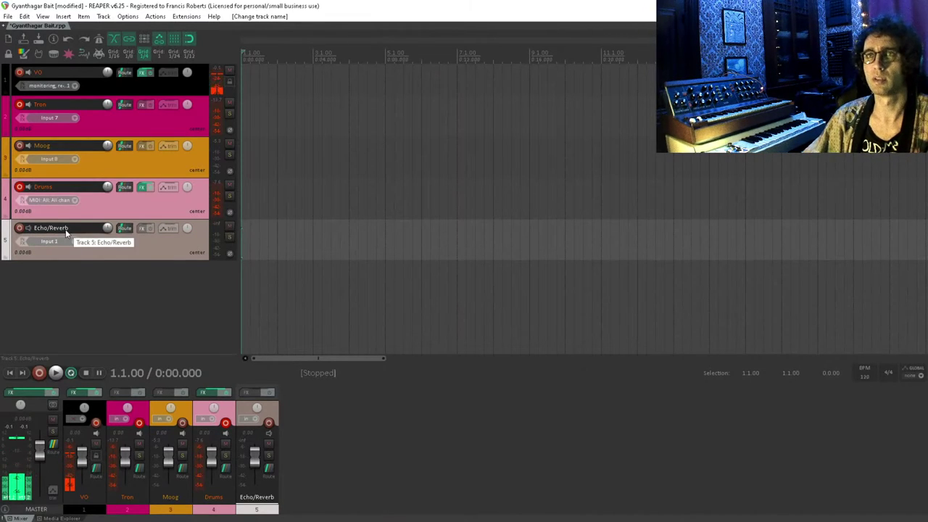
# - Route the Tron track to the audio hardware output pair Output 3 / Output 4
pyautogui.click(114, 199)
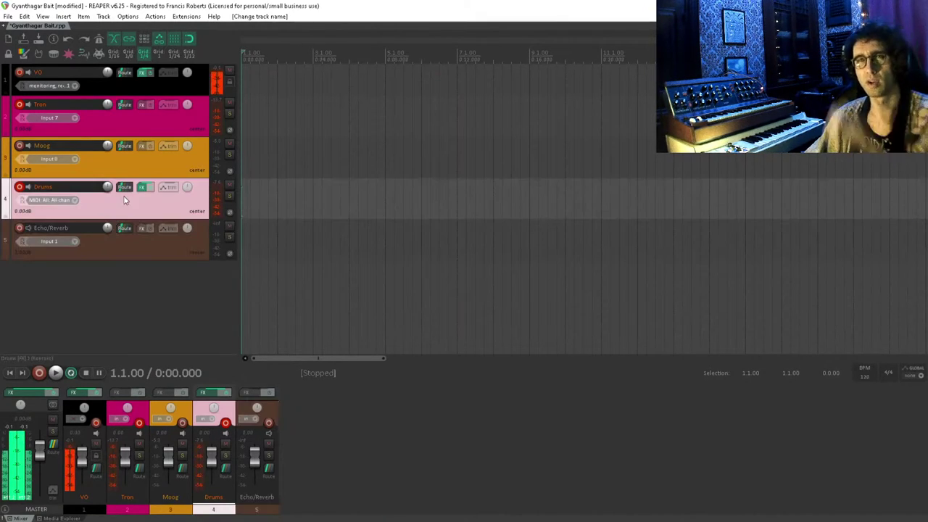
pyautogui.click(121, 116)
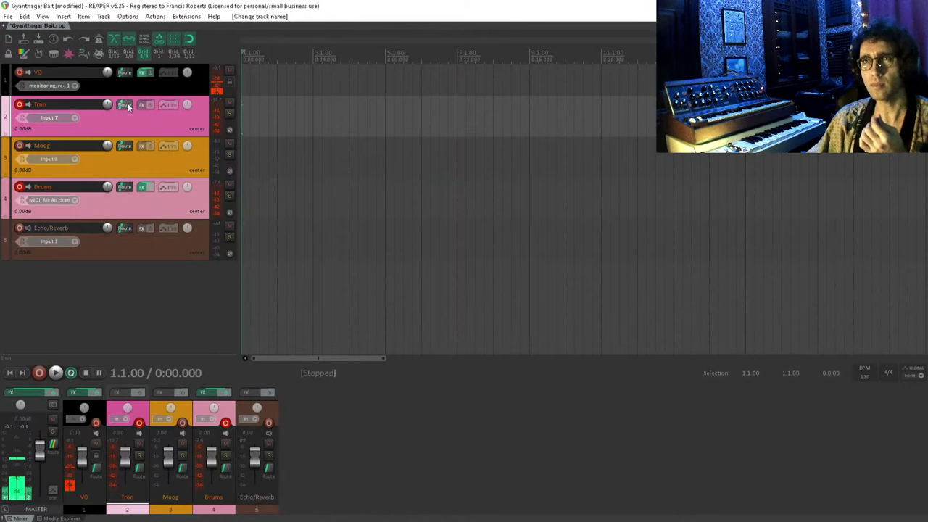
pyautogui.click(127, 105)
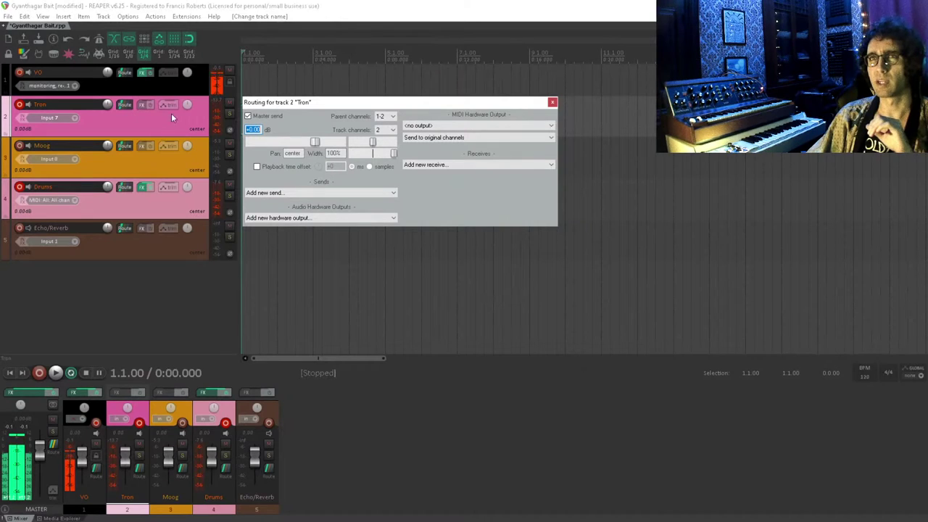
pyautogui.moveTo(320, 104); pyautogui.dragTo(382, 95)
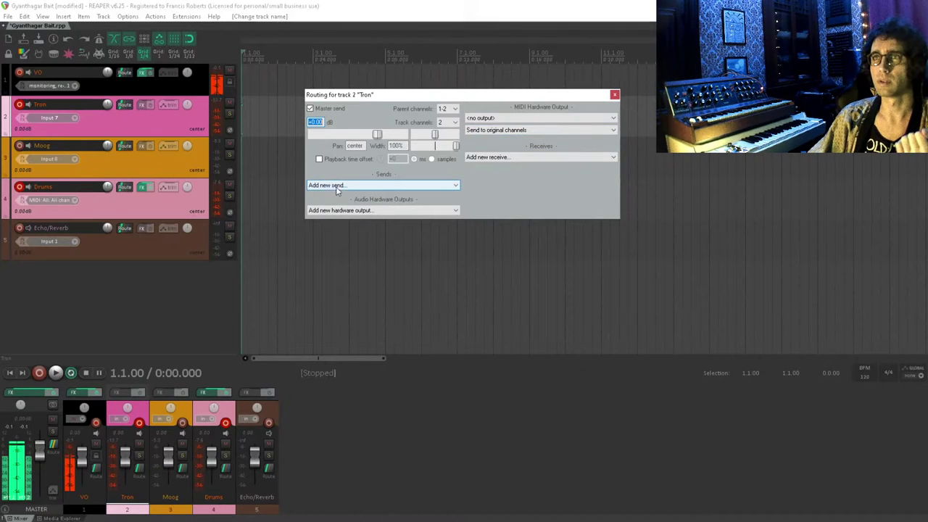
pyautogui.click(348, 210)
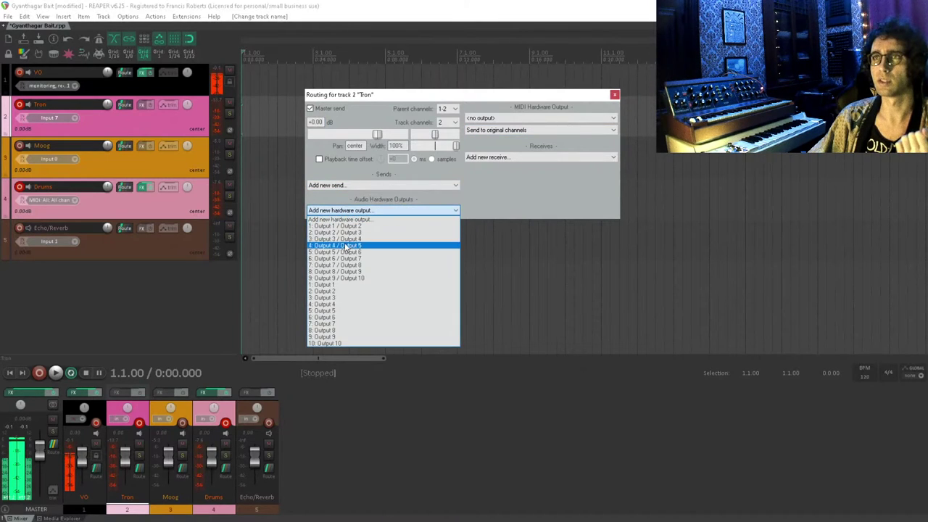
pyautogui.click(353, 239)
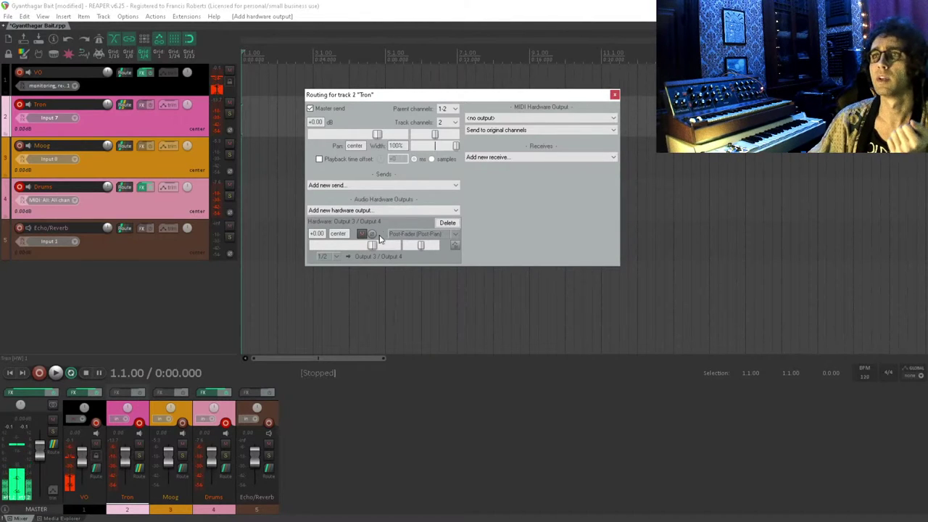
pyautogui.click(615, 94)
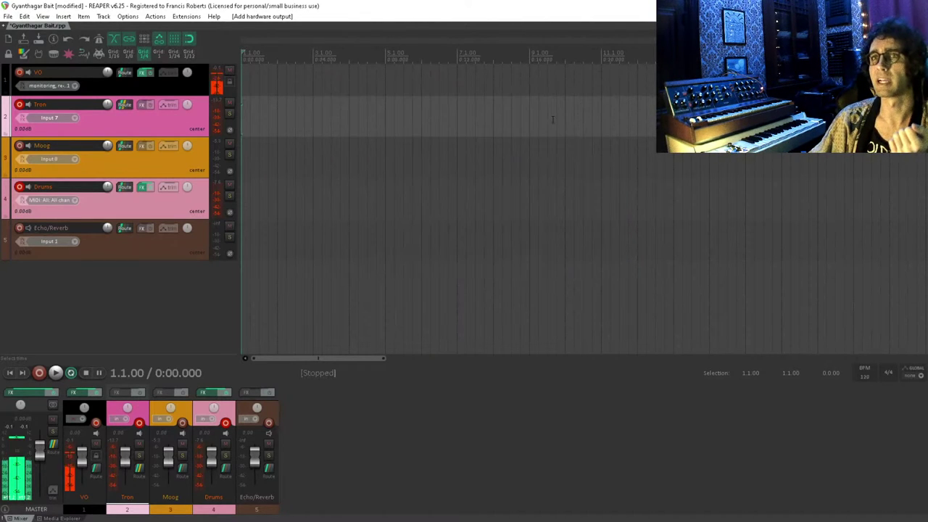
# - Set the Echo/Reverb track's input to stereo Input 5 / Input 6 and arm it for recording
pyautogui.click(130, 243)
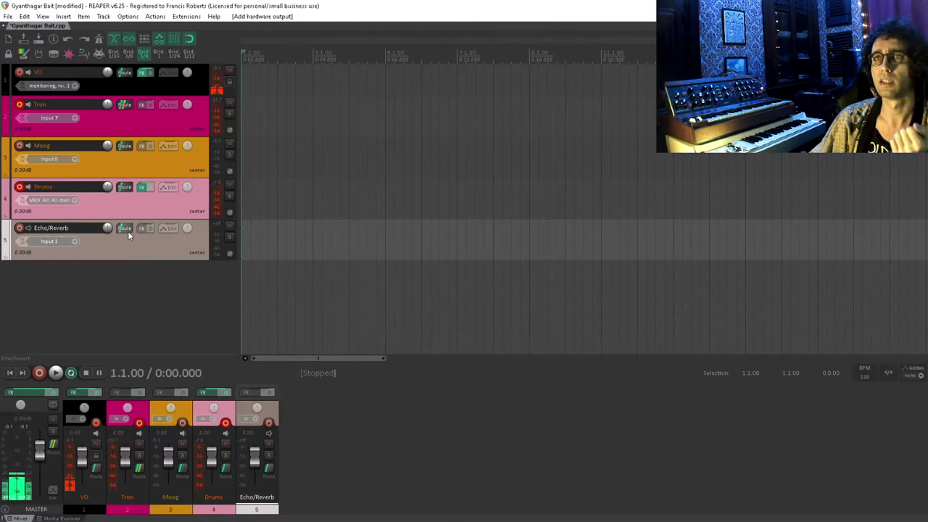
pyautogui.click(74, 243)
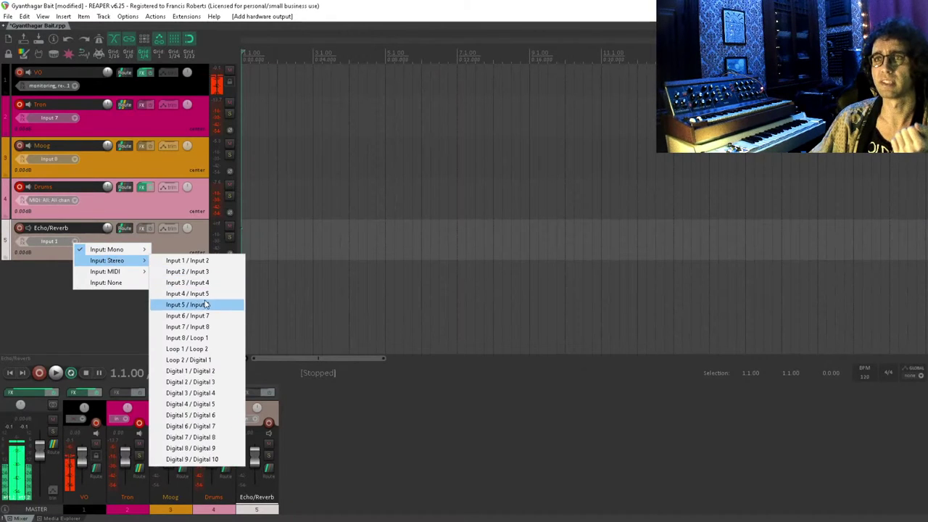
pyautogui.click(200, 303)
pyautogui.click(19, 228)
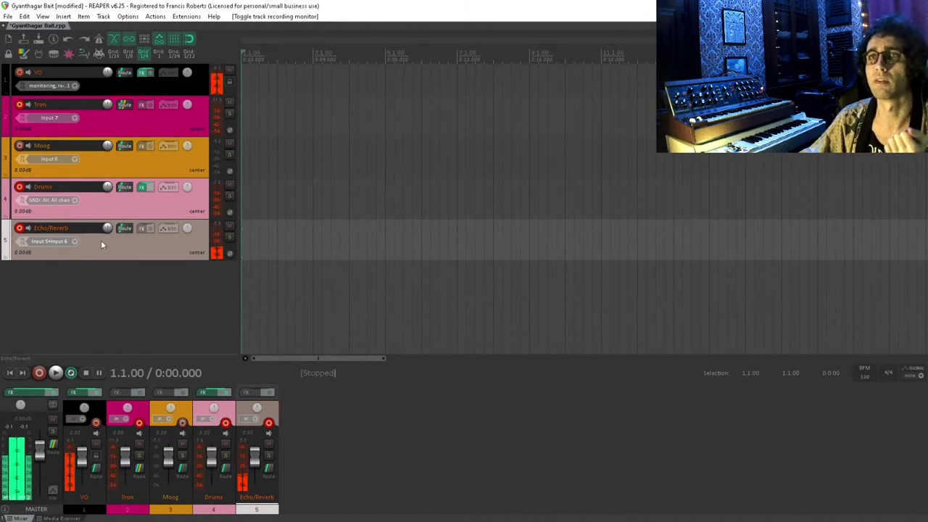
# - Lower the volume of the Tron, Moog, Drums and Echo/Reverb tracks to -0.01 dB, and arm the Moog track for recording
pyautogui.moveTo(107, 229)
pyautogui.mouseDown()
pyautogui.moveTo(107, 252)
pyautogui.moveTo(109, 213)
pyautogui.mouseUp()
pyautogui.hotkey('ctrl', 'z')
pyautogui.moveTo(107, 146); pyautogui.dragTo(107, 155)
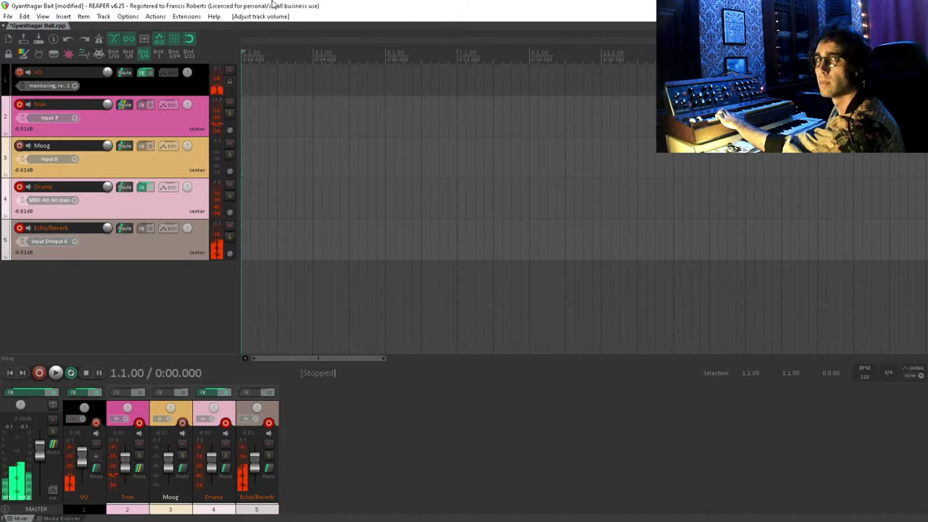
pyautogui.click(20, 146)
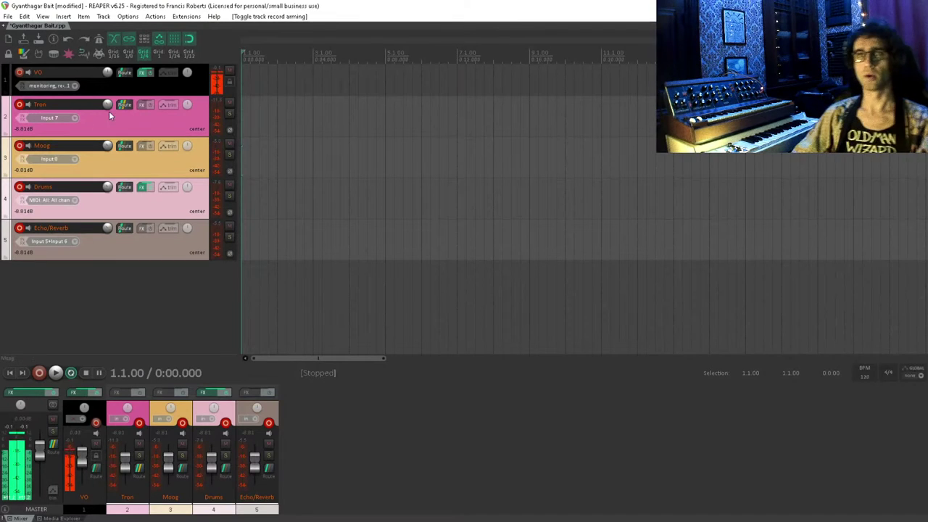
# - Add a track named Moog Seq directly below Tron and disable recording on it
pyautogui.click(133, 170)
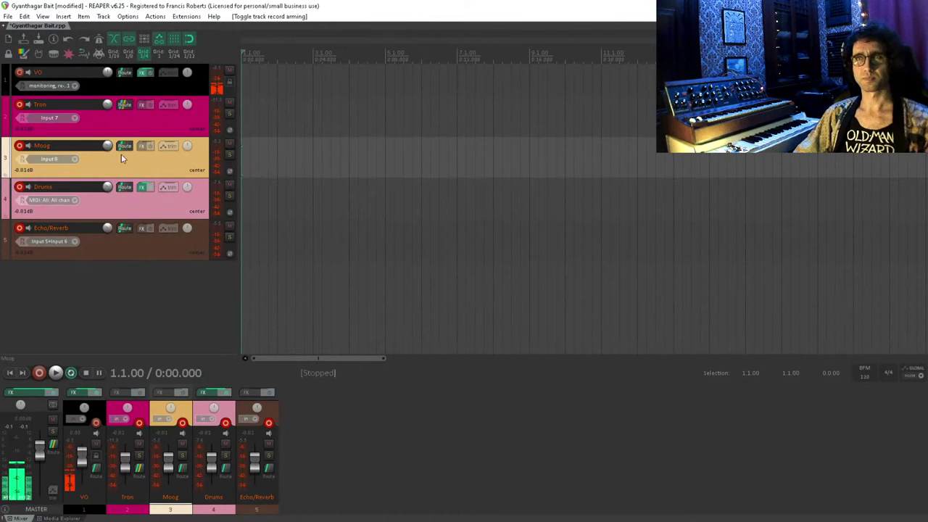
pyautogui.click(145, 127)
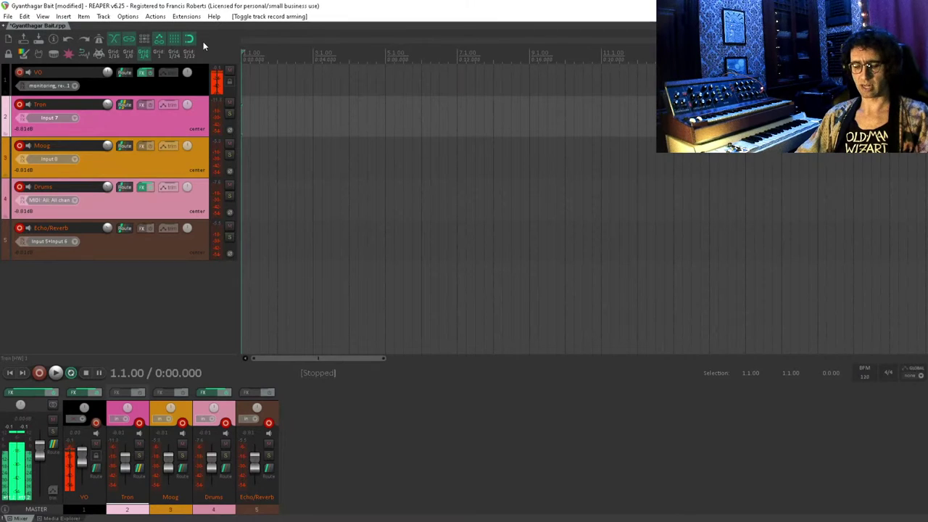
pyautogui.hotkey('ctrl', 't')
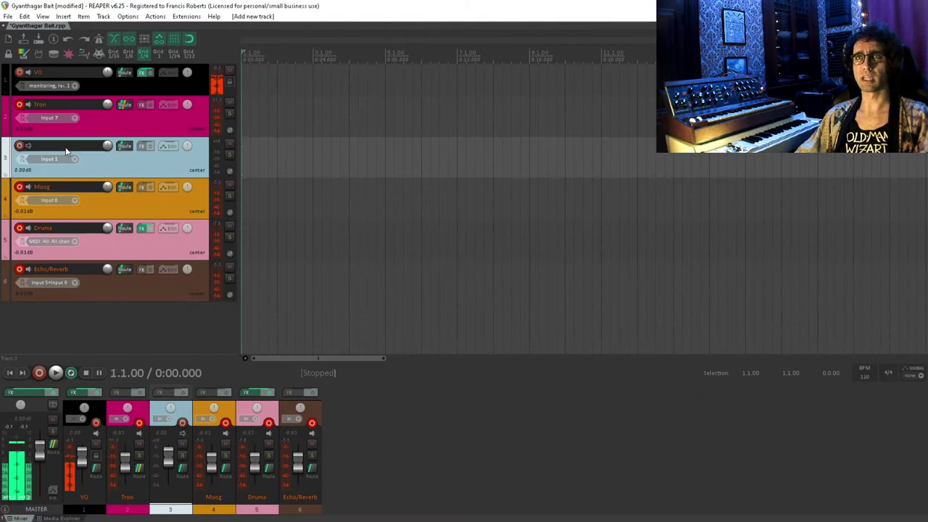
pyautogui.doubleClick(66, 147)
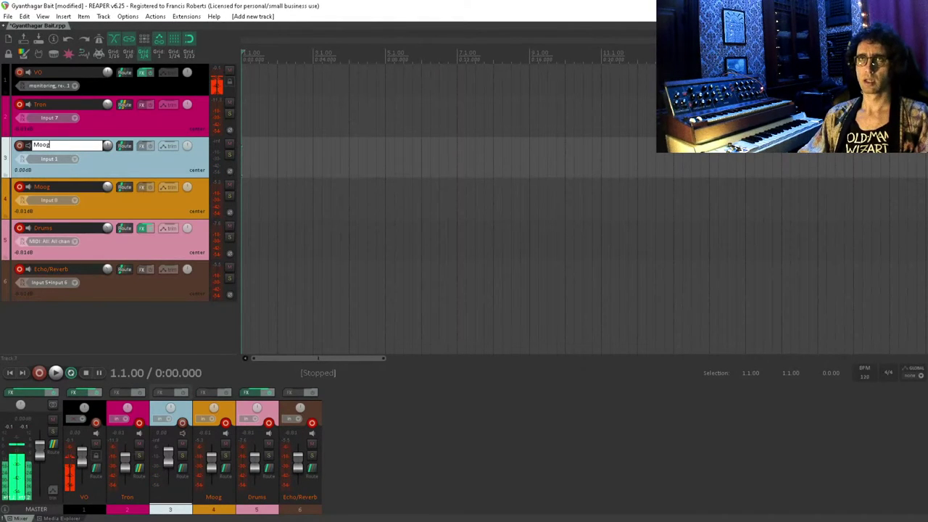
pyautogui.write('Moog Seq')
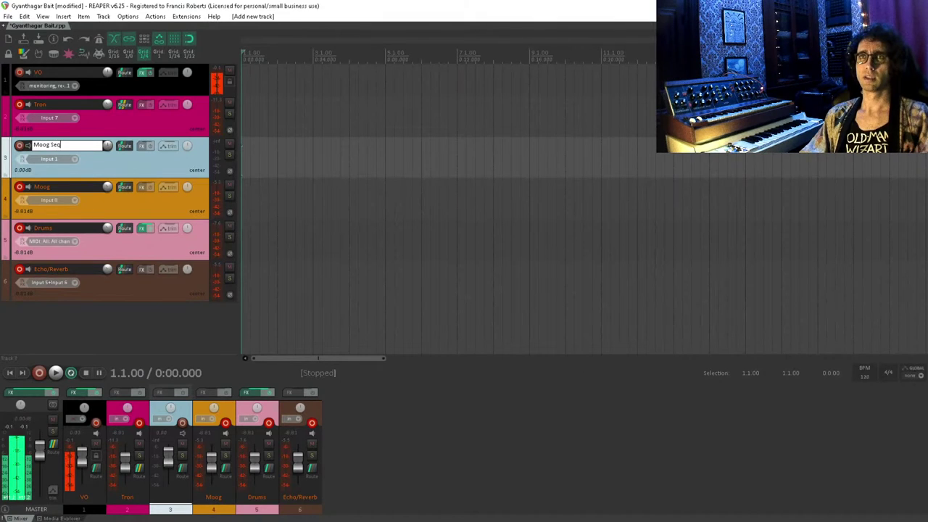
pyautogui.press('Return')
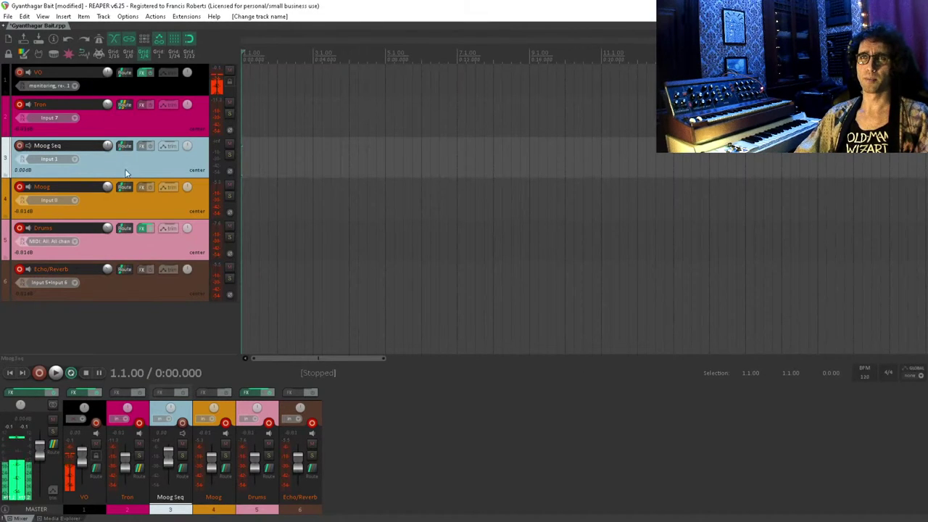
pyautogui.click(54, 159)
pyautogui.click(80, 197)
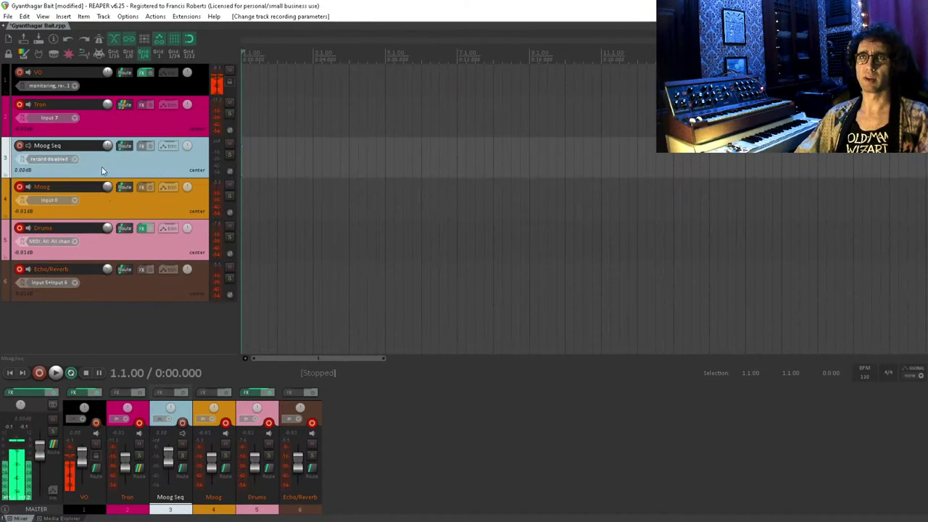
# - Create a MIDI item on the Moog Seq track spanning bars 3 and 4, with quarter notes C#2 and C2 at its start
pyautogui.moveTo(312, 156); pyautogui.dragTo(371, 154)
pyautogui.doubleClick(354, 155)
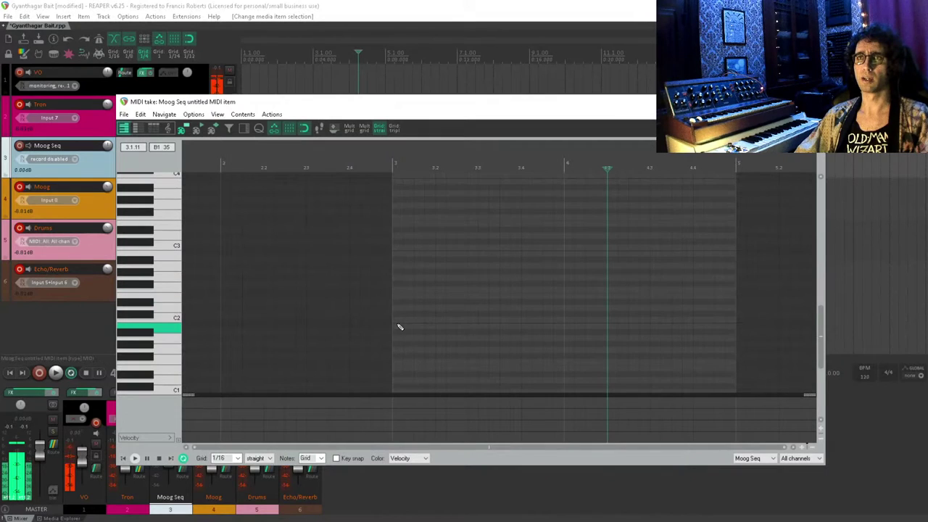
pyautogui.moveTo(400, 316)
pyautogui.mouseDown()
pyautogui.moveTo(479, 321)
pyautogui.moveTo(475, 312)
pyautogui.mouseUp()
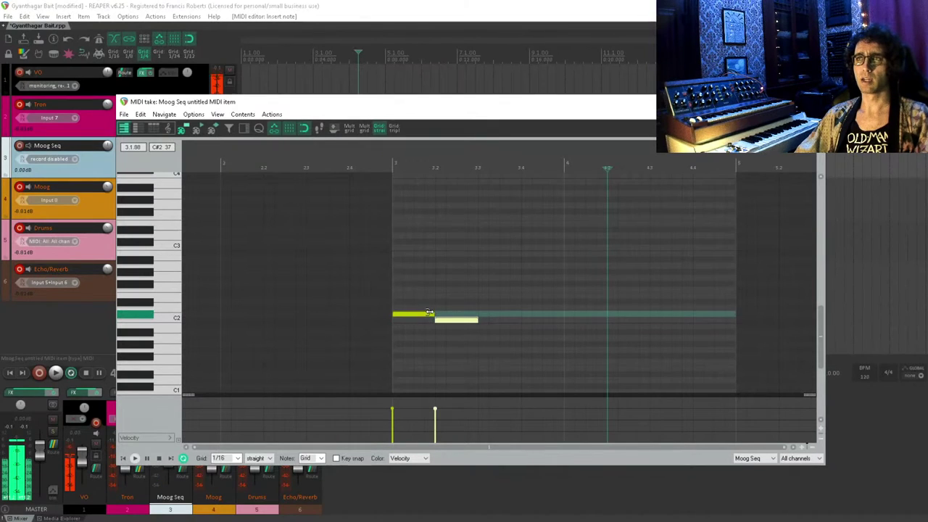
pyautogui.press('Escape')
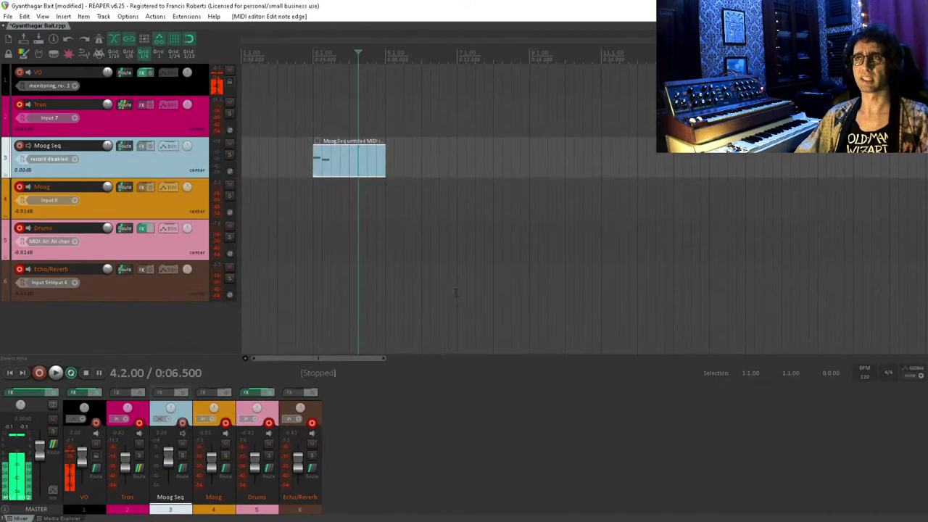
# - Set the Moog Seq track's MIDI hardware output to Focusrite USB MIDI, sending to channel 1
pyautogui.click(127, 147)
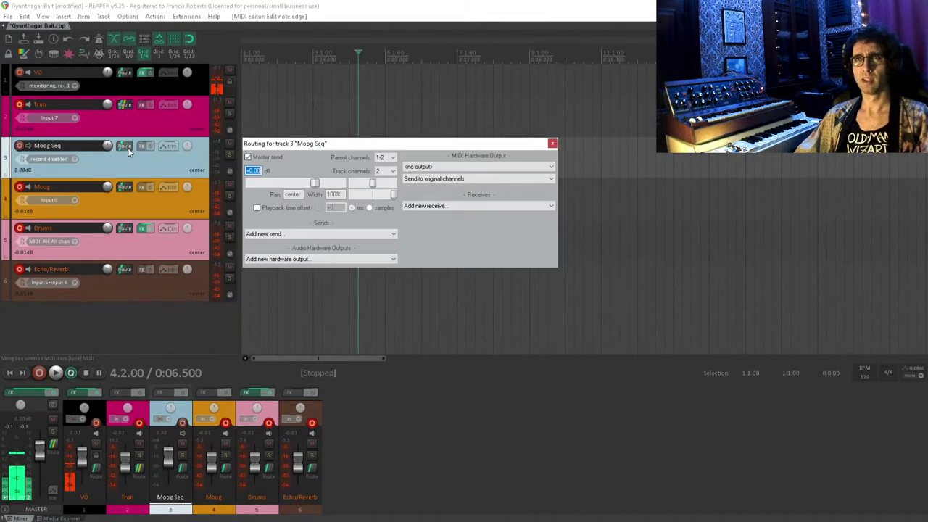
pyautogui.click(426, 167)
pyautogui.click(435, 182)
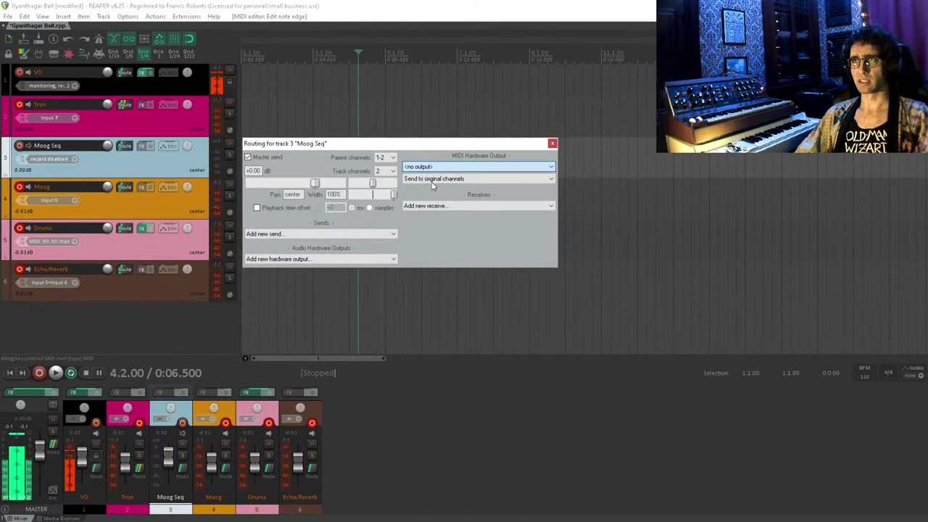
pyautogui.click(449, 179)
pyautogui.click(450, 195)
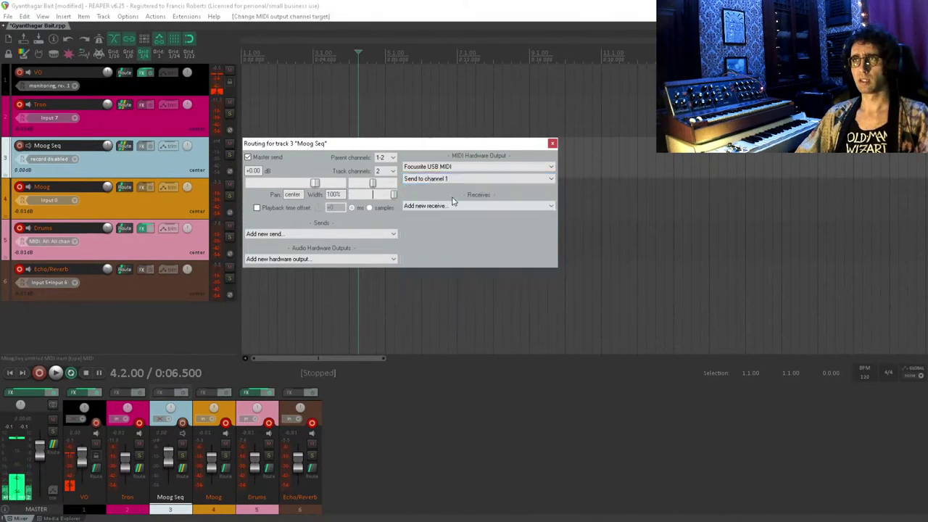
pyautogui.click(552, 143)
# - Play the Moog Seq MIDI item from bar 3 to test the sequence, and stop playback
pyautogui.click(320, 156)
pyautogui.press('space')
pyautogui.press('space')
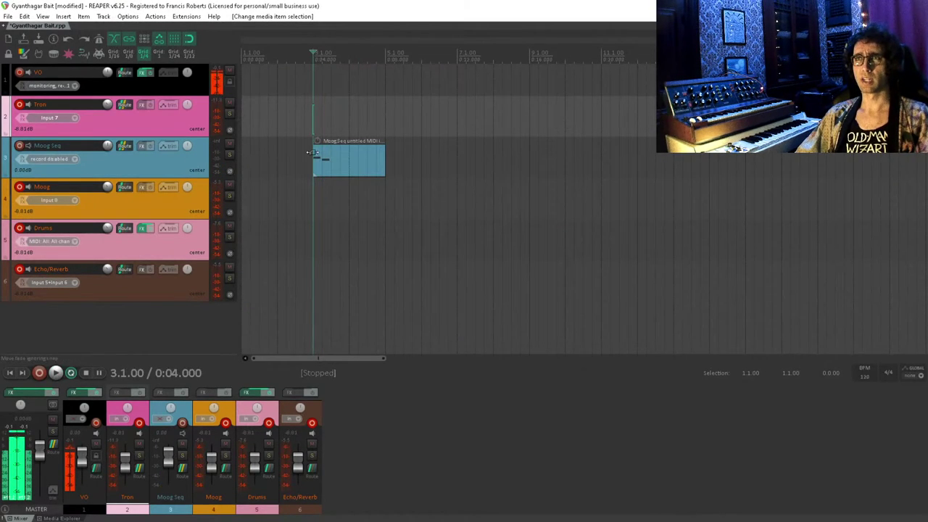
# - Audition the Moog Seq MIDI item repeatedly from bar 3 while adjusting the Moog, and stop playback
pyautogui.press('space')
pyautogui.press('space')
pyautogui.press('space')
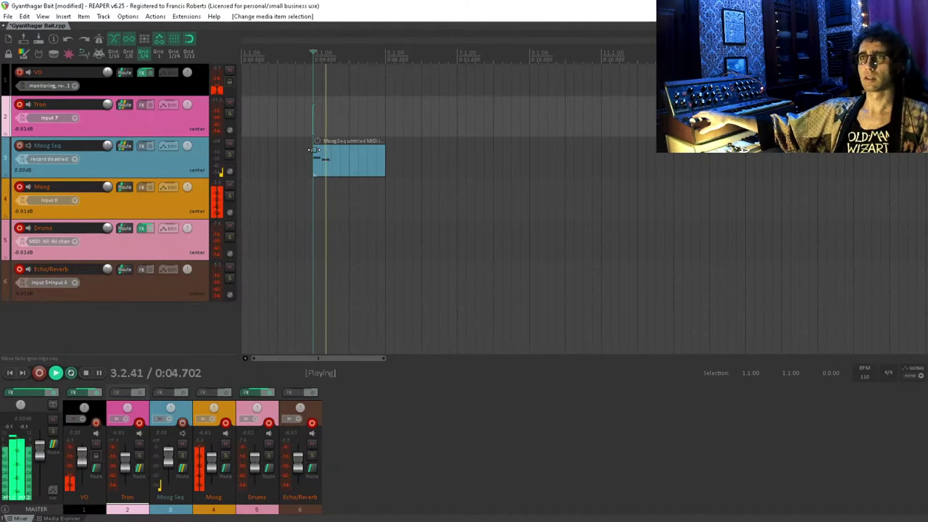
pyautogui.press('space')
pyautogui.press('space')
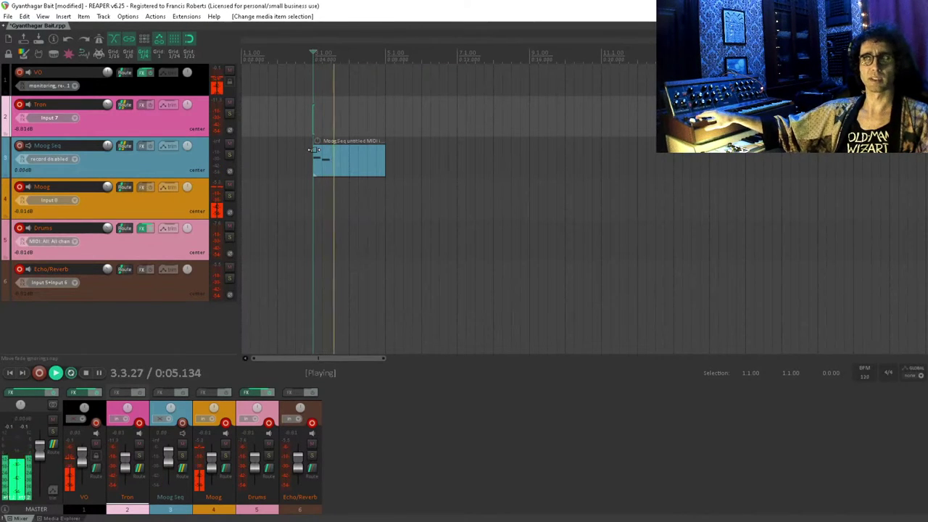
pyautogui.press('space')
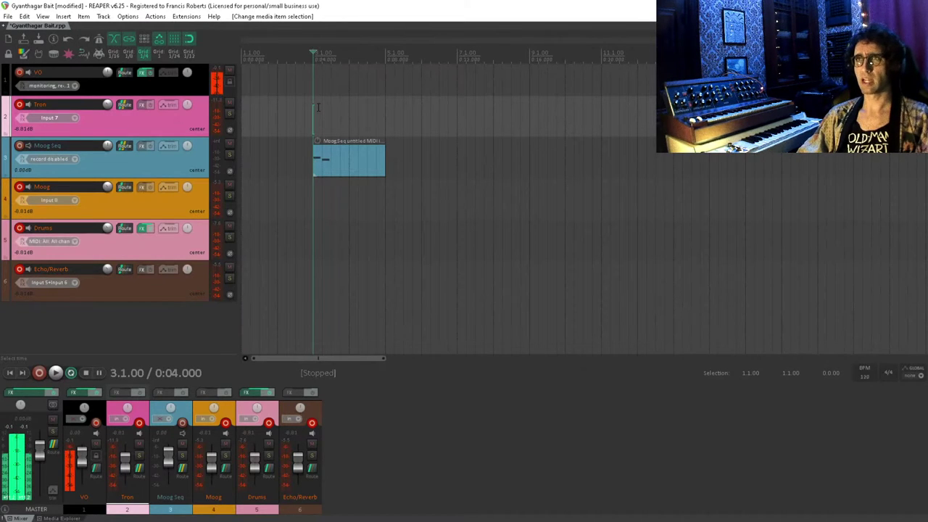
# - Return the edit cursor to the project start and save the project
pyautogui.press('Home')
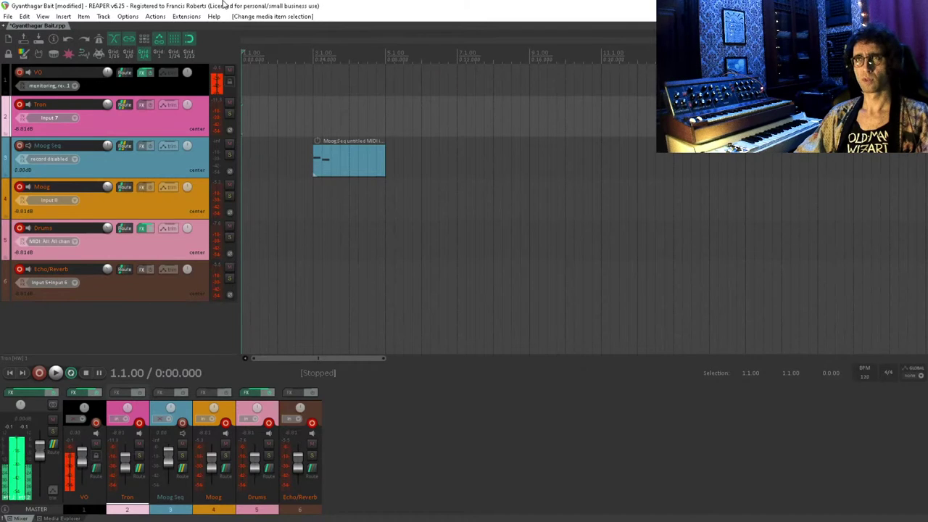
pyautogui.hotkey('ctrl', 's')
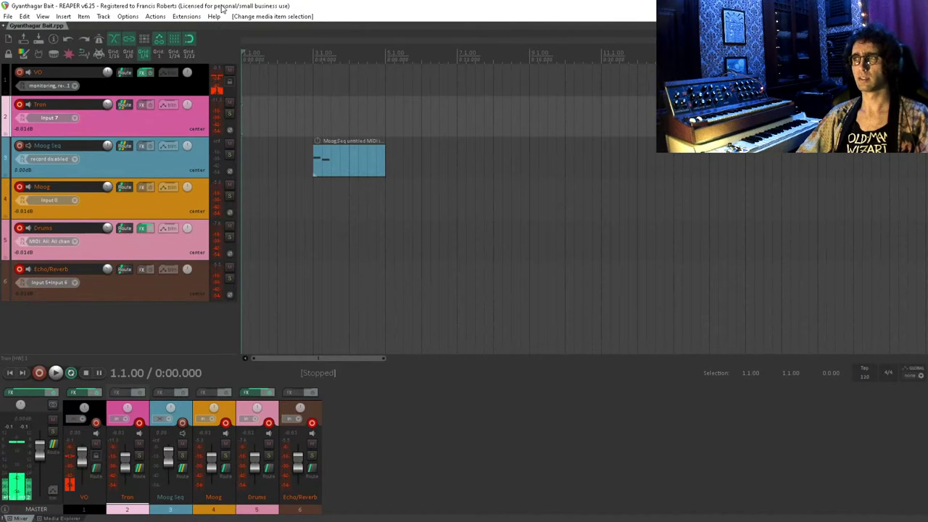
# - Set the project tempo to 69 BPM
pyautogui.press('=')
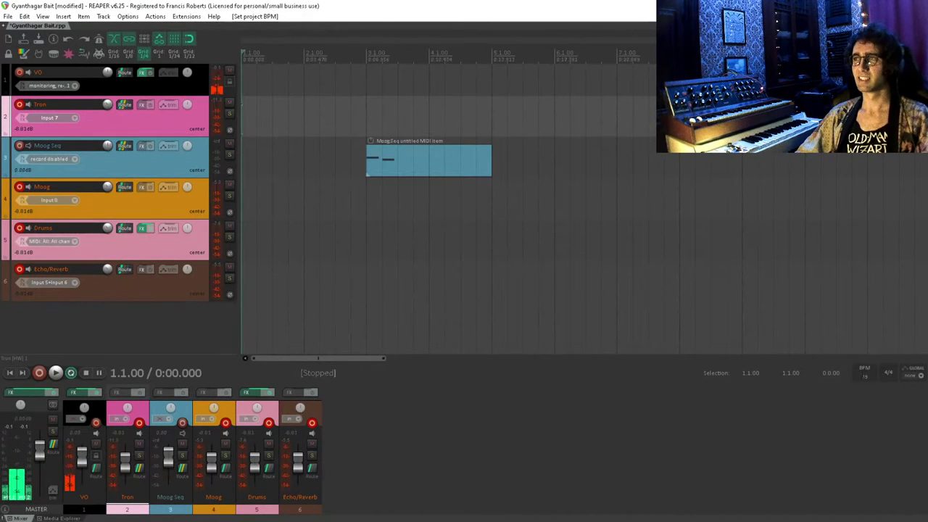
pyautogui.click(776, 442)
pyautogui.click(554, 239)
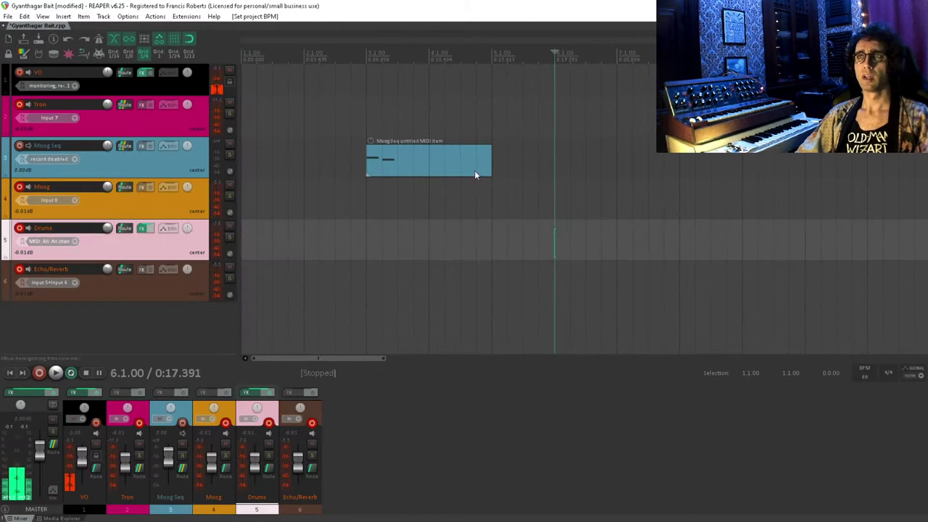
# - Open the Moog Seq item in the MIDI editor, play it from just before bar 3, and close the editor
pyautogui.click(429, 160)
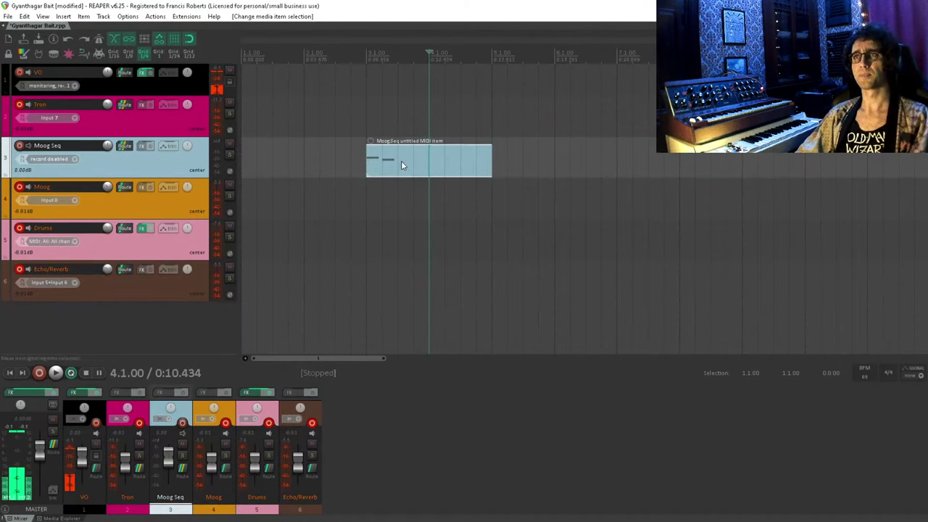
pyautogui.doubleClick(400, 165)
pyautogui.click(384, 248)
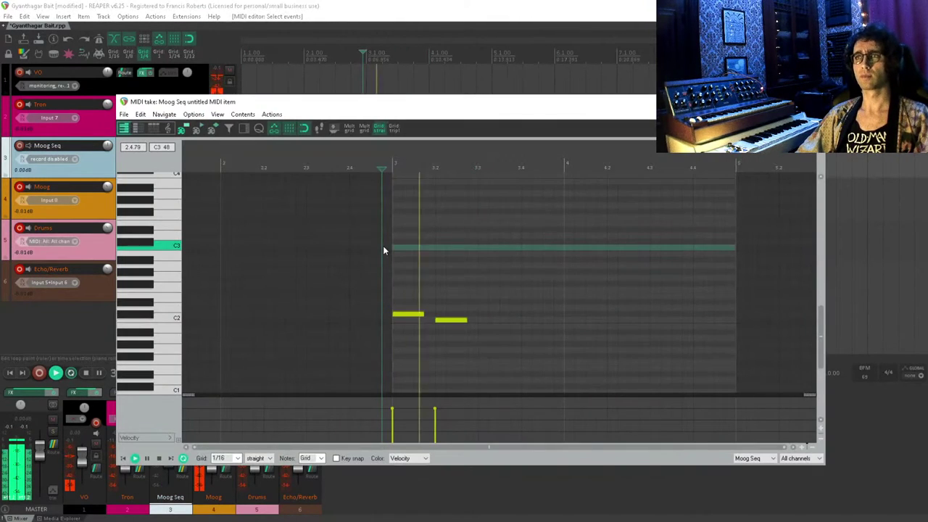
pyautogui.press('space')
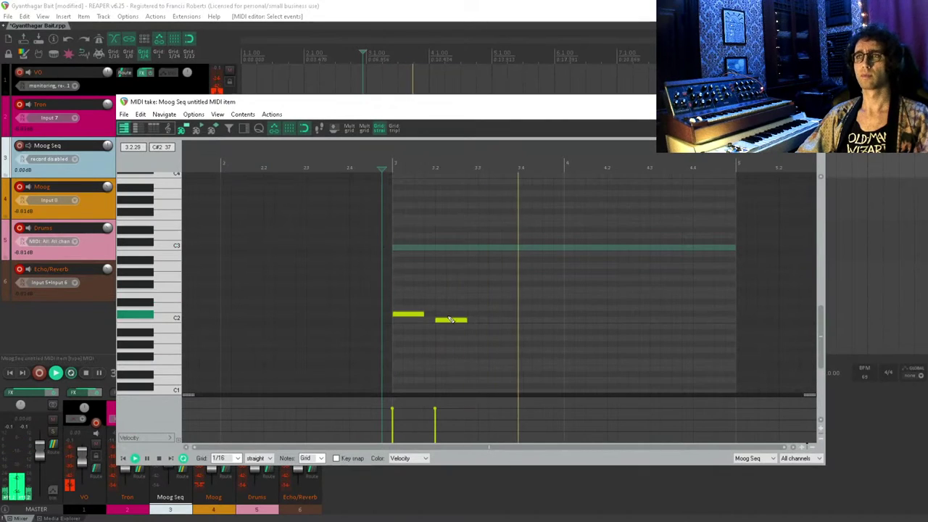
pyautogui.press('space')
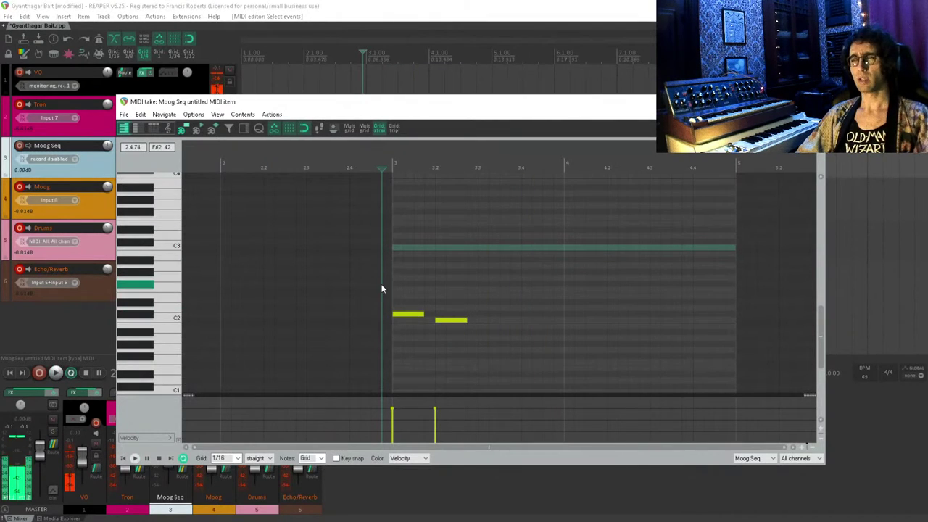
pyautogui.press('Escape')
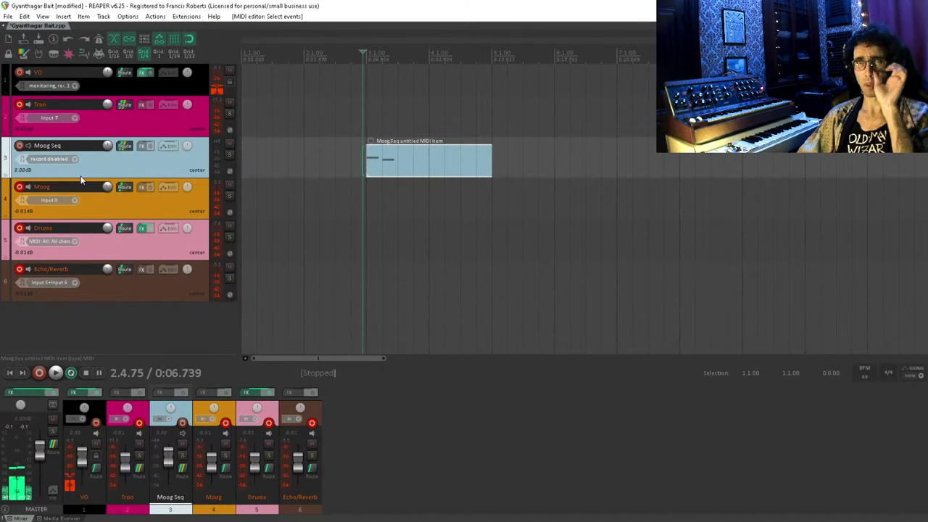
# - Select the Moog Seq and Moog tracks together and give both the same light green color
pyautogui.keyDown('ctrl'); pyautogui.click(121, 202); pyautogui.keyUp('ctrl')
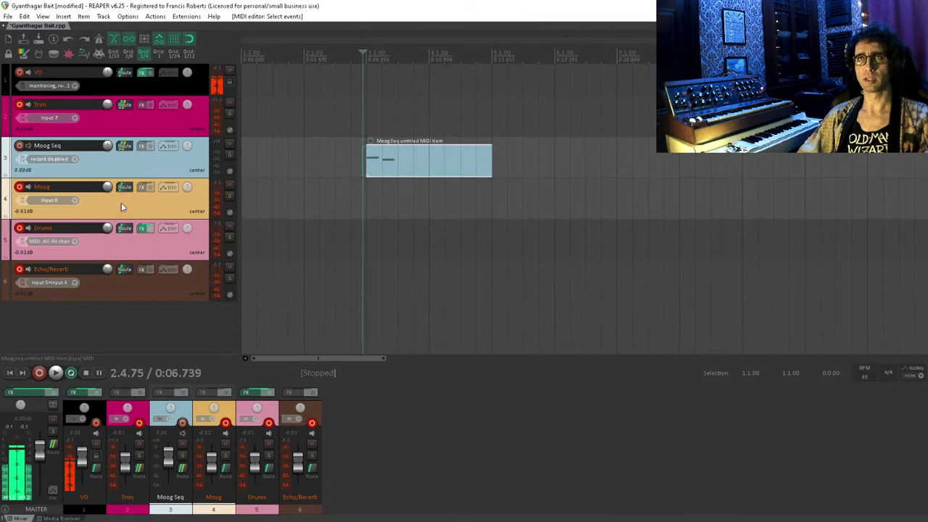
pyautogui.click(25, 53)
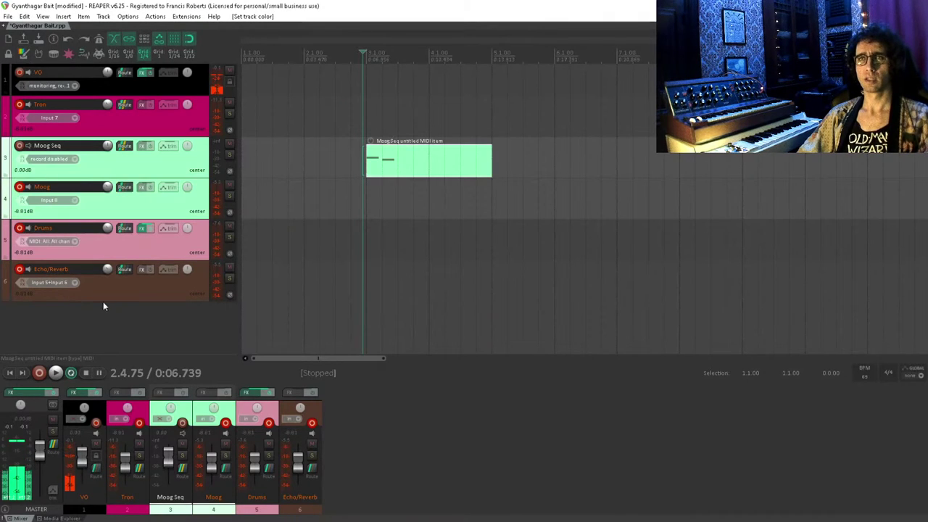
pyautogui.click(123, 325)
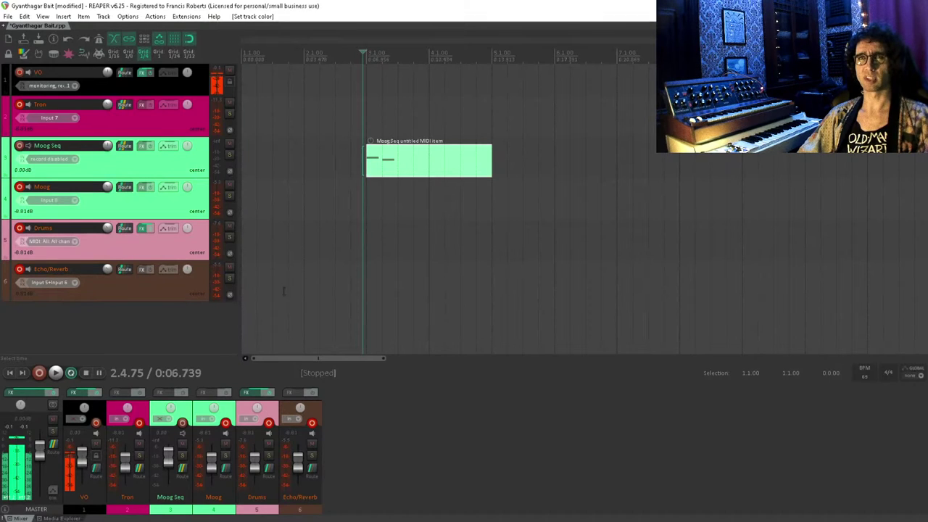
# - Delete the MIDI item from the Moog Seq track
pyautogui.moveTo(380, 112); pyautogui.dragTo(442, 182)
pyautogui.press('Delete')
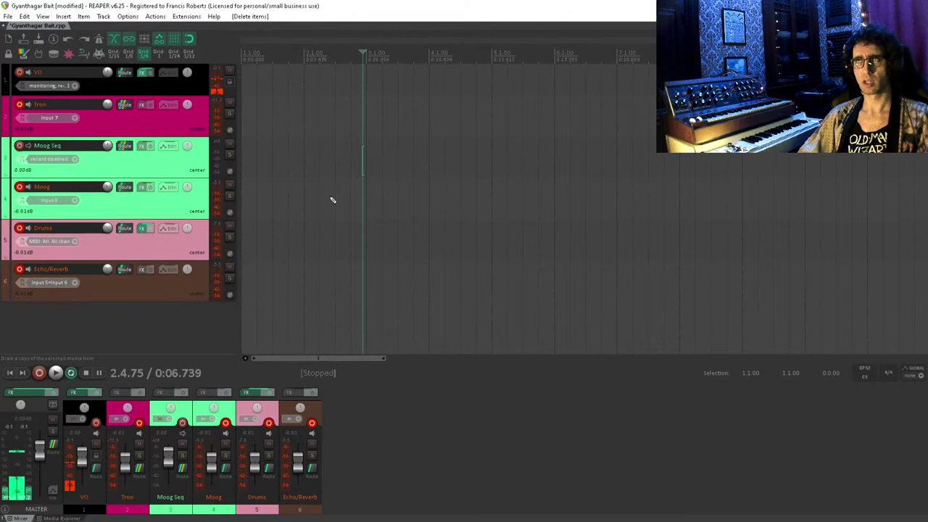
pyautogui.hotkey('ctrl', 'r')
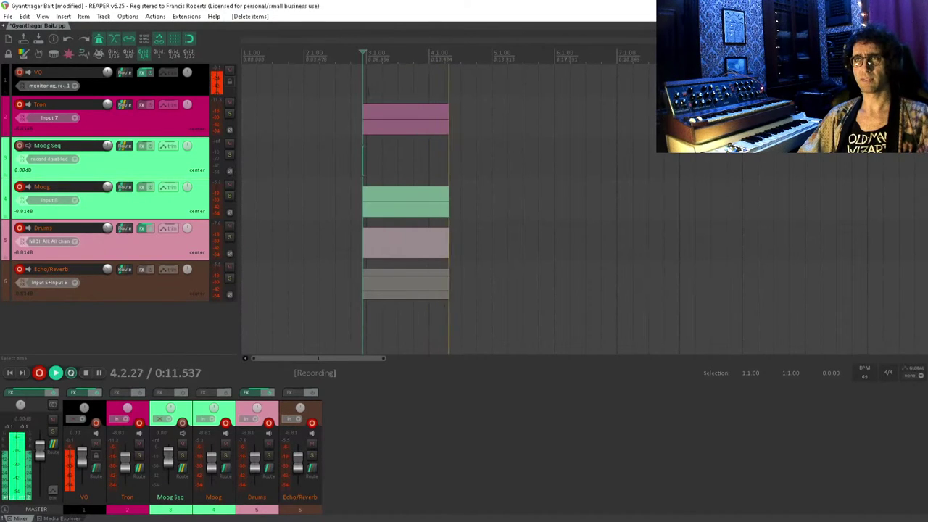
pyautogui.press('space')
pyautogui.press('Delete')
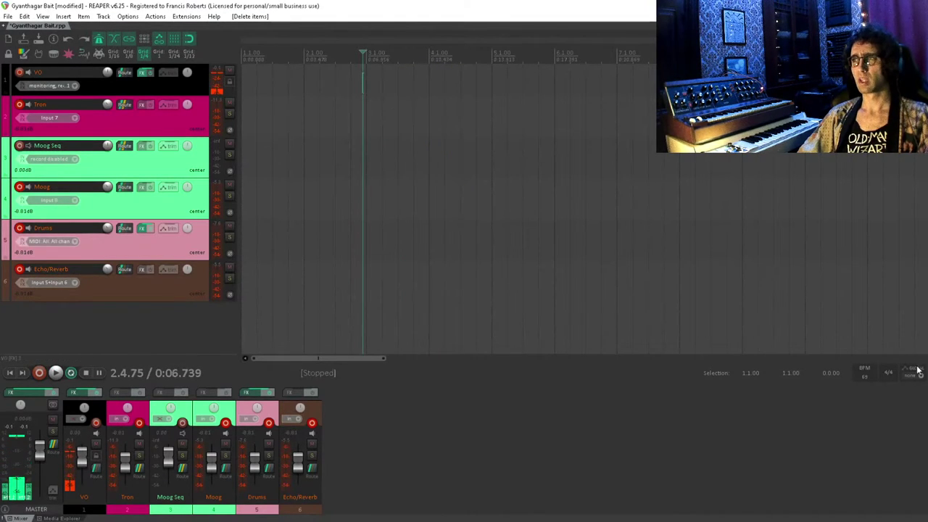
# - Set the project tempo to 140 BPM and record a Tron take with its echo/reverb from the project start to about bar 26
pyautogui.moveTo(870, 379); pyautogui.dragTo(870, 379)
pyautogui.press('Home')
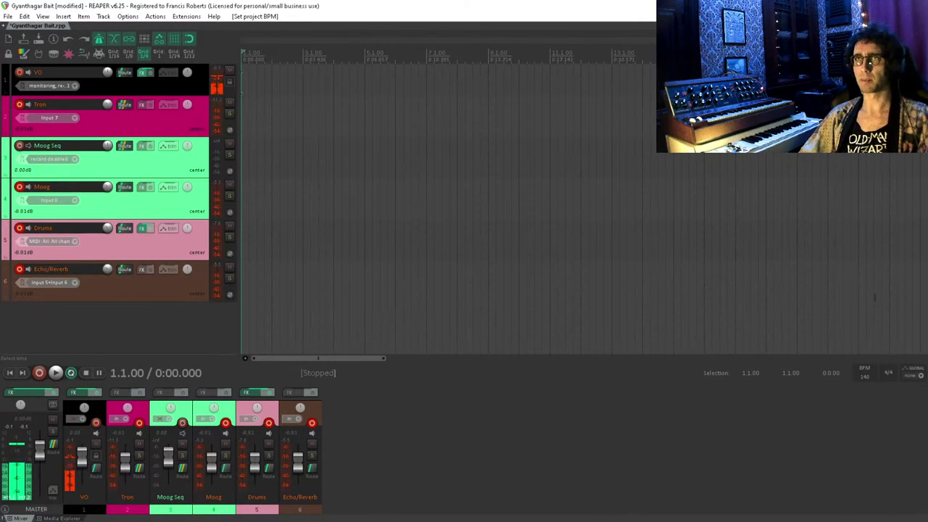
pyautogui.hotkey('ctrl', 'r')
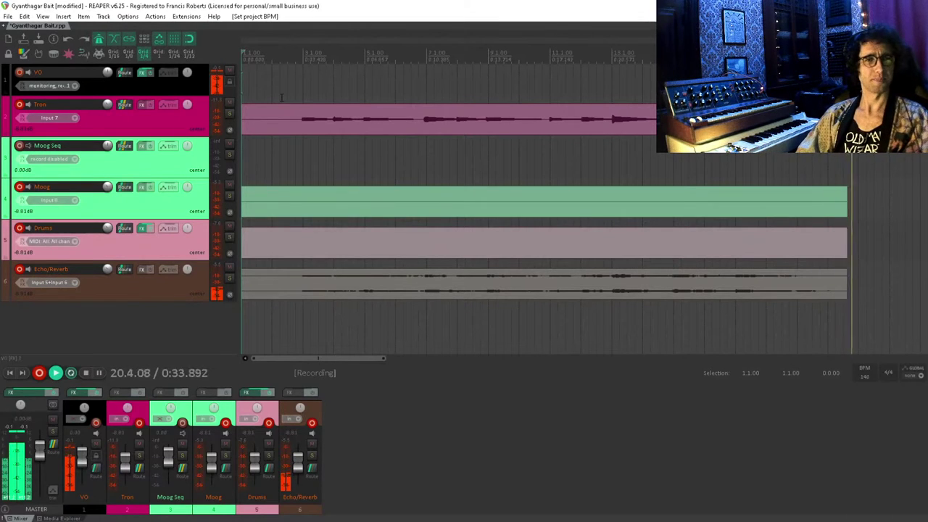
pyautogui.scroll(-2, 520, 133)
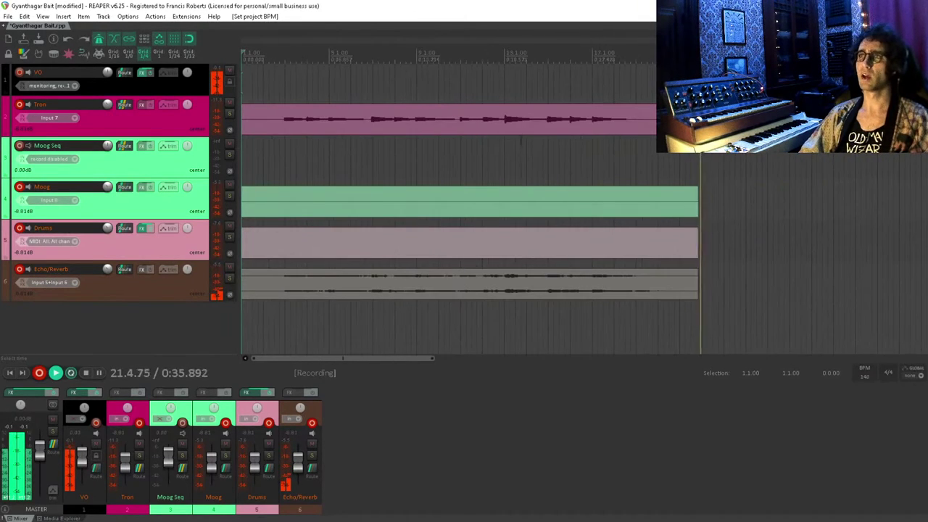
pyautogui.scroll(-2, 520, 133)
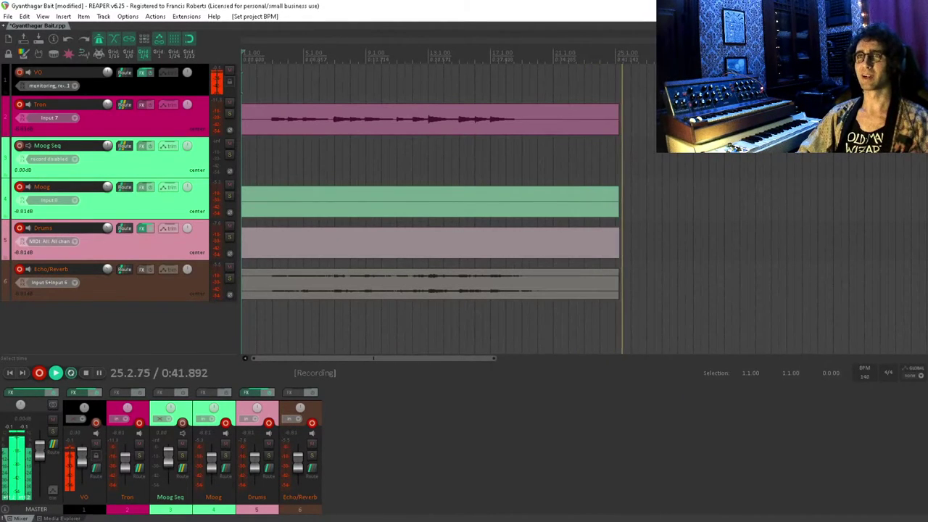
pyautogui.press('space')
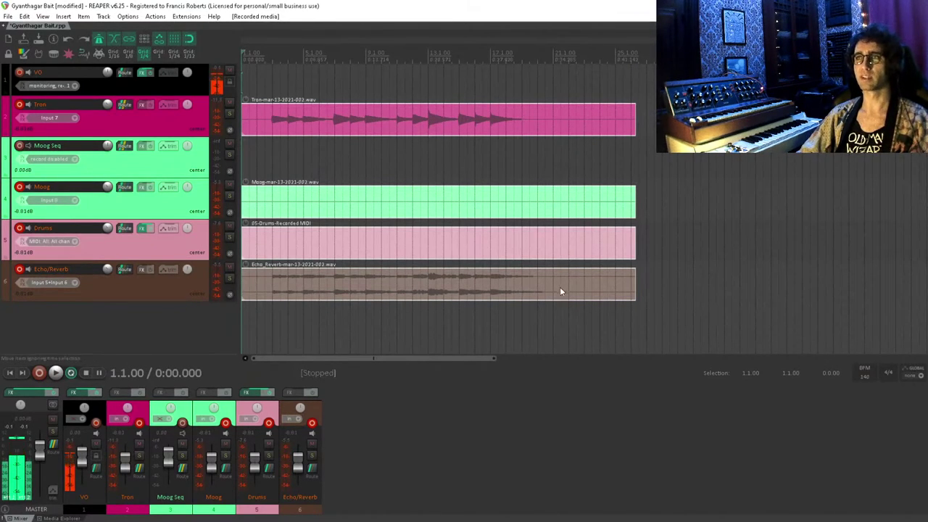
# - Create an empty MIDI item on the Moog Seq track from bar 3 to bar 11
pyautogui.click(119, 289)
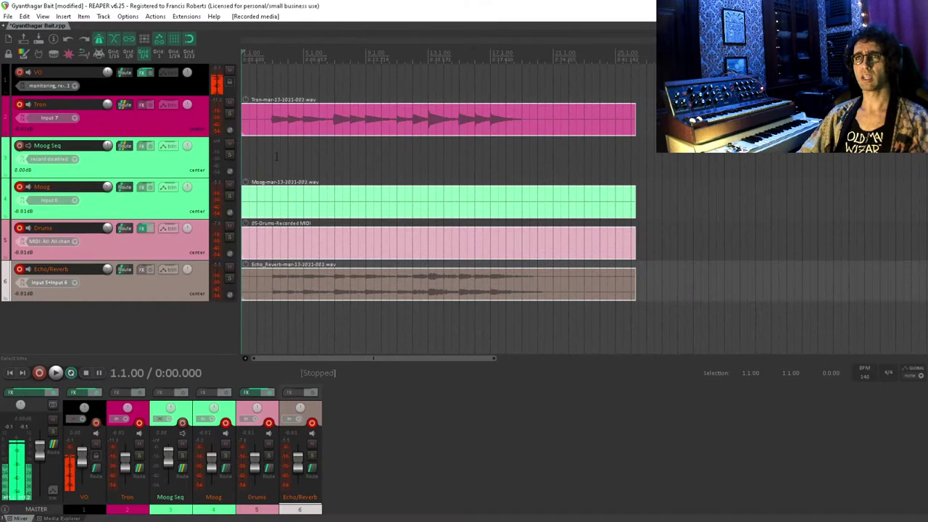
pyautogui.click(273, 159)
pyautogui.moveTo(274, 153)
pyautogui.mouseDown()
pyautogui.moveTo(408, 155)
pyautogui.moveTo(396, 155)
pyautogui.mouseUp()
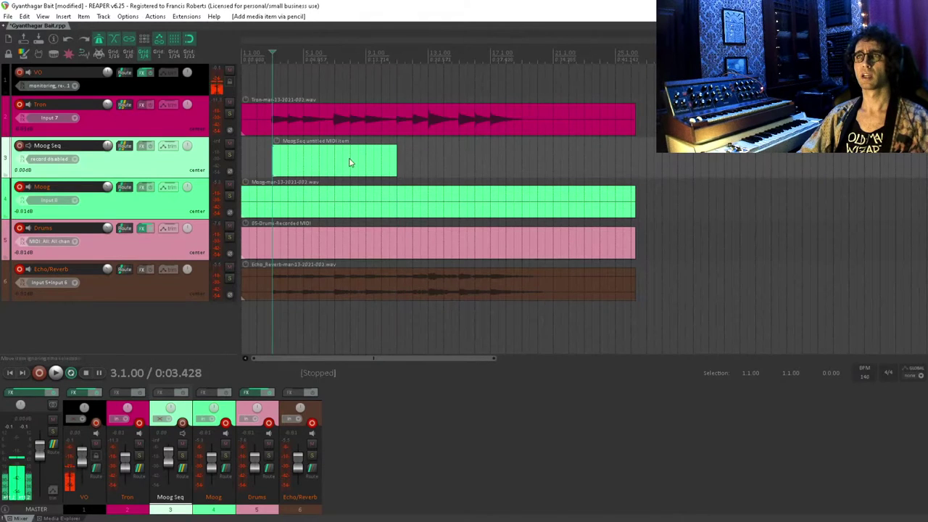
# - Insert a C#3 note just under one bar long at bar 3 of the new Moog Seq item, previewing it against the Tron
pyautogui.doubleClick(315, 162)
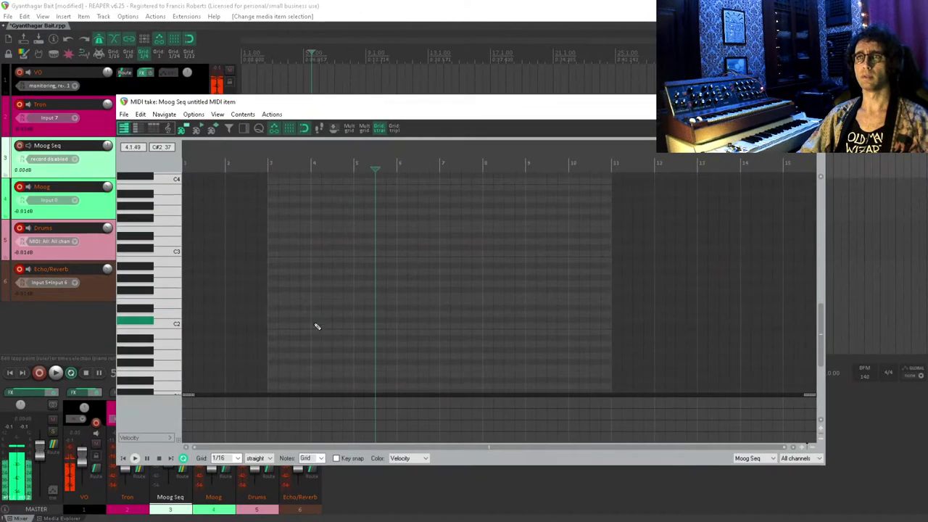
pyautogui.moveTo(271, 326); pyautogui.dragTo(315, 325)
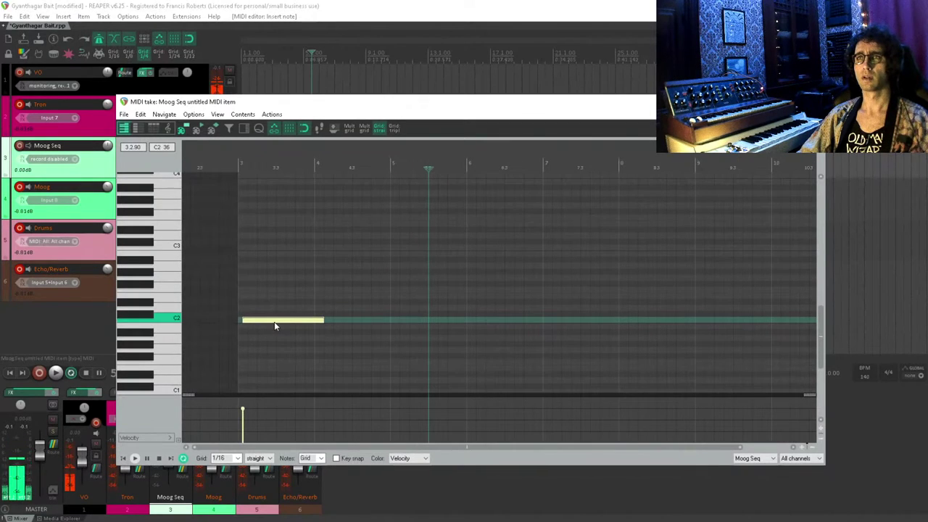
pyautogui.click(225, 316)
pyautogui.moveTo(259, 317); pyautogui.dragTo(258, 243)
pyautogui.press('space')
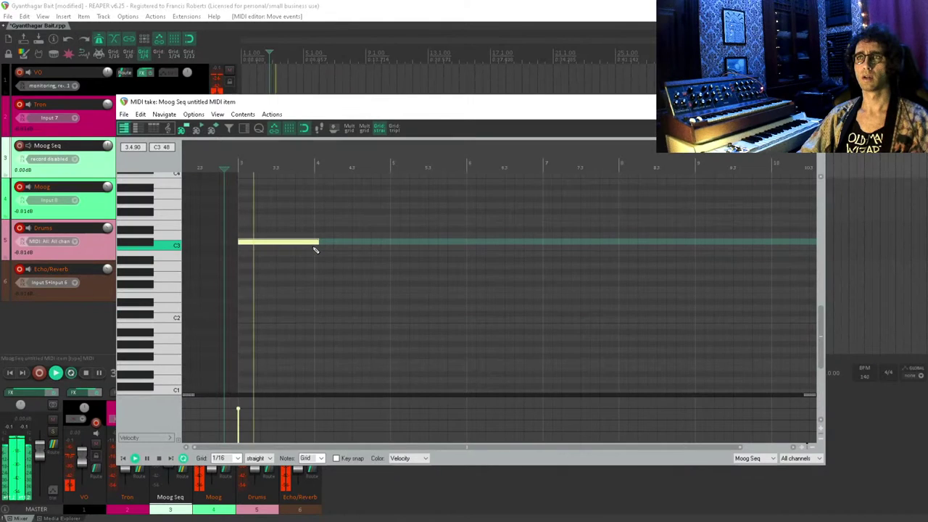
pyautogui.moveTo(317, 243); pyautogui.dragTo(310, 242)
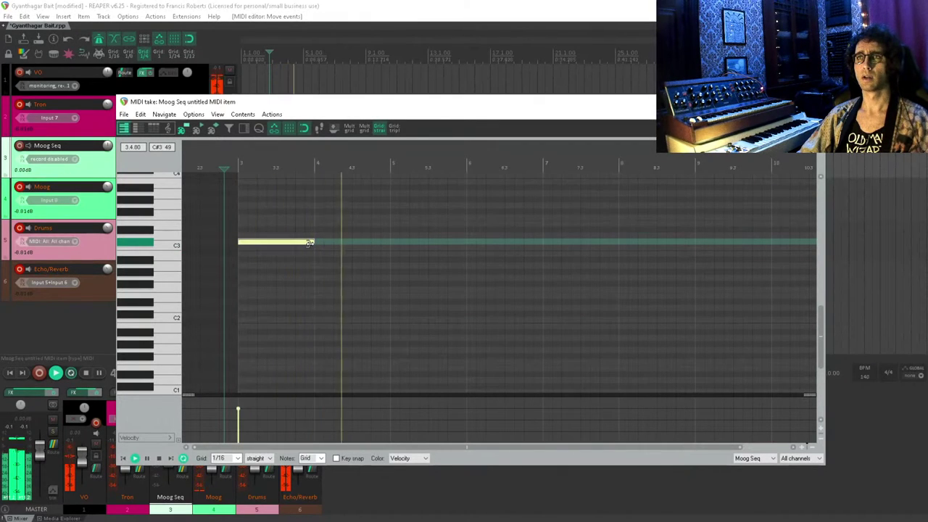
pyautogui.press('space')
# - Add a G#3 note lasting about one bar at bar 4 and a C3 note lasting about two bars from bar 5
pyautogui.moveTo(317, 227)
pyautogui.mouseDown()
pyautogui.moveTo(343, 207)
pyautogui.moveTo(393, 200)
pyautogui.mouseUp()
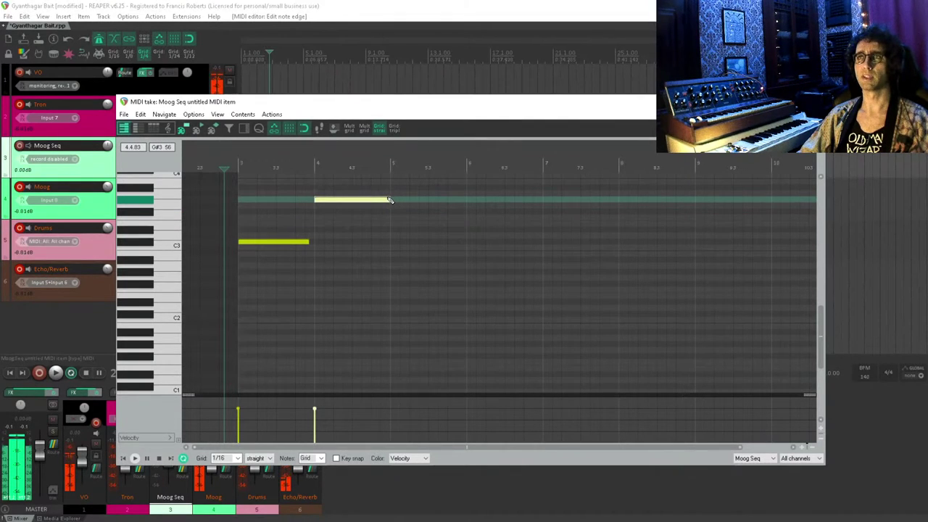
pyautogui.moveTo(391, 249); pyautogui.dragTo(462, 248)
pyautogui.press('space')
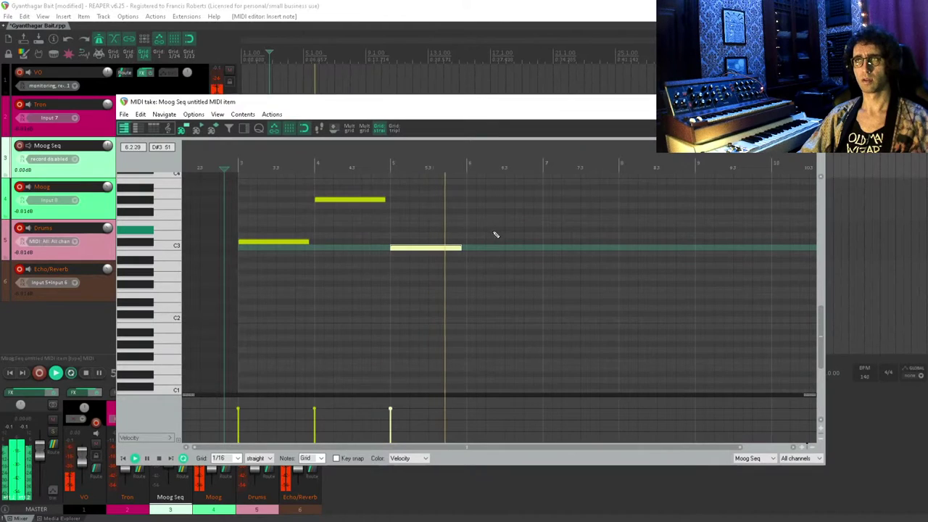
pyautogui.moveTo(461, 248); pyautogui.dragTo(276, 200)
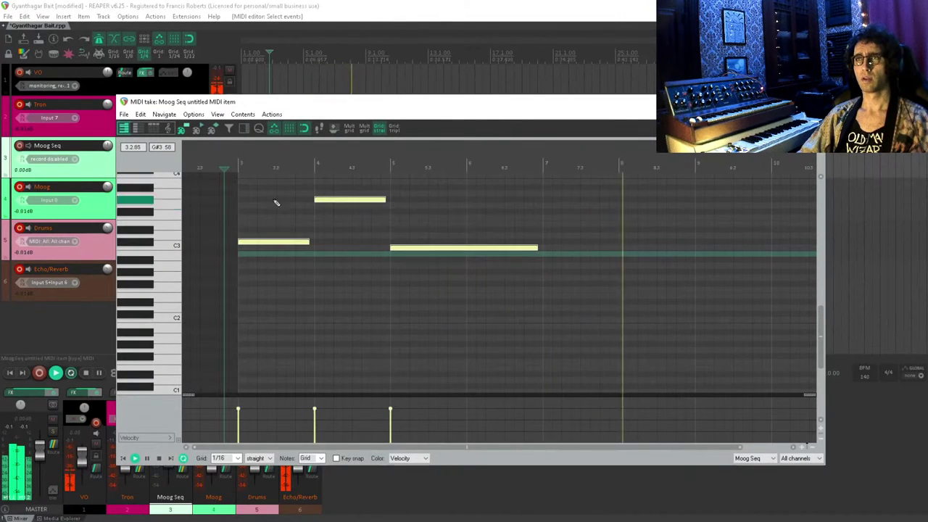
# - Copy the three-note phrase to bar 7, close the MIDI editor, and stop playback
pyautogui.hotkey('ctrl', 'c')
pyautogui.hotkey('ctrl', 'v')
pyautogui.hscroll(5, 362, 242)
pyautogui.press('Escape')
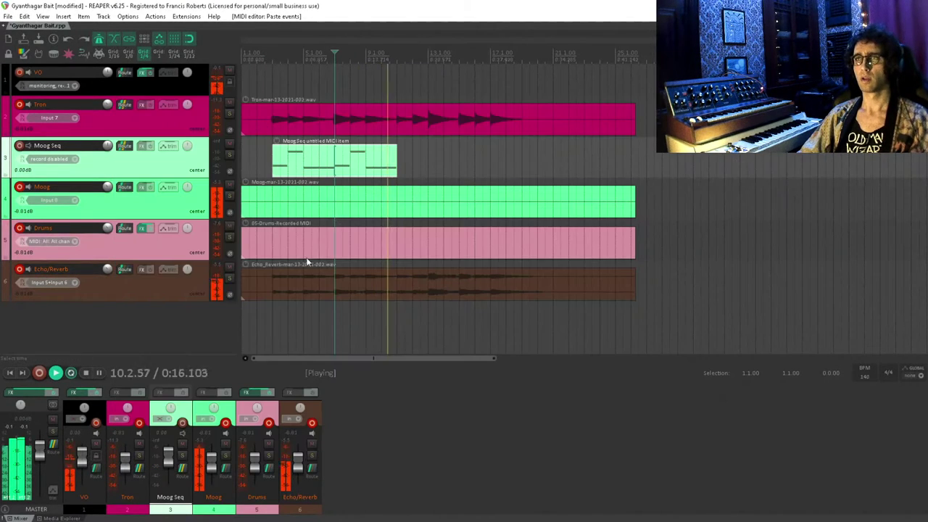
pyautogui.press('space')
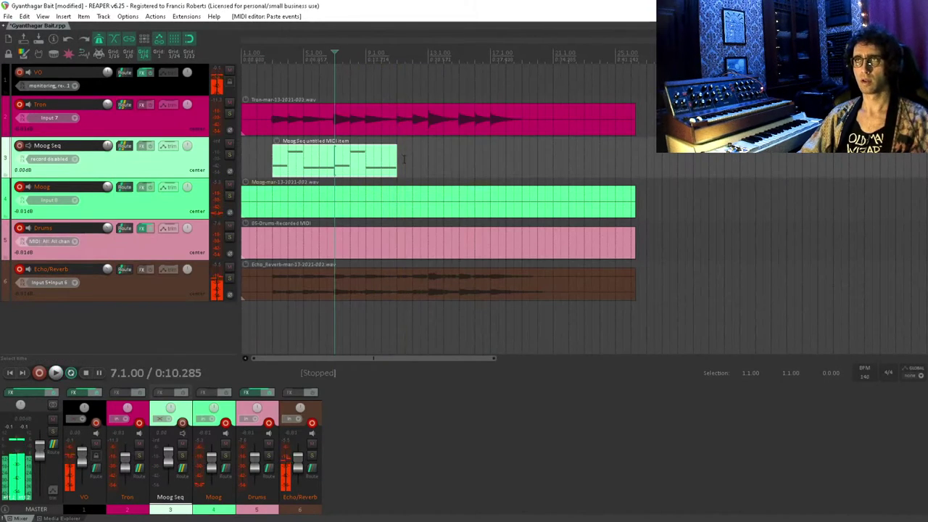
pyautogui.click(397, 160)
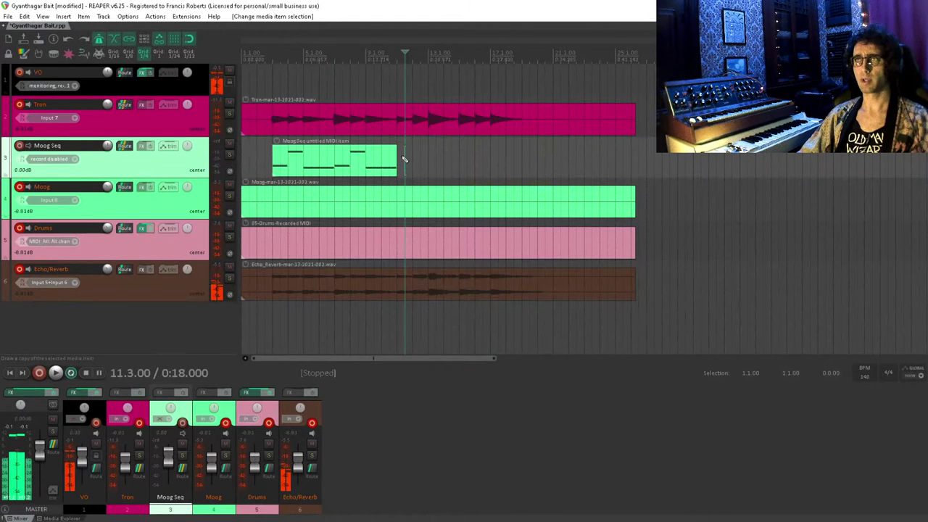
# - Create a Moog Seq MIDI item from bar 11 to bar 19 and insert an E3 note just under two bars long at bar 11
pyautogui.moveTo(409, 158); pyautogui.dragTo(522, 154)
pyautogui.doubleClick(451, 168)
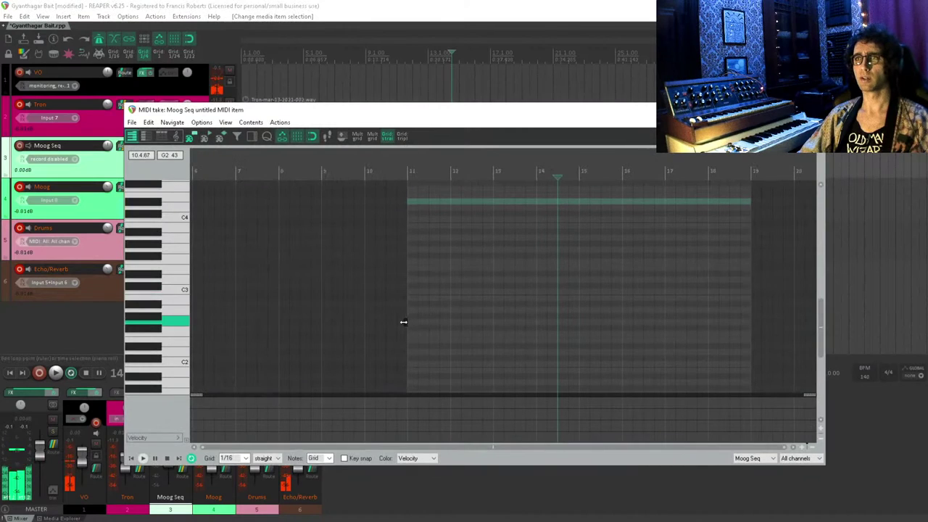
pyautogui.moveTo(413, 268); pyautogui.dragTo(439, 269)
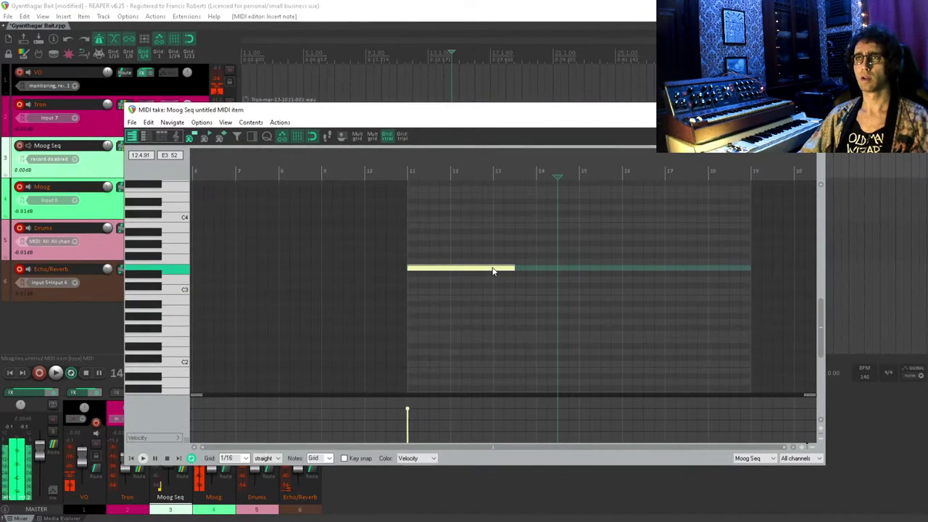
pyautogui.click(373, 286)
pyautogui.press('space')
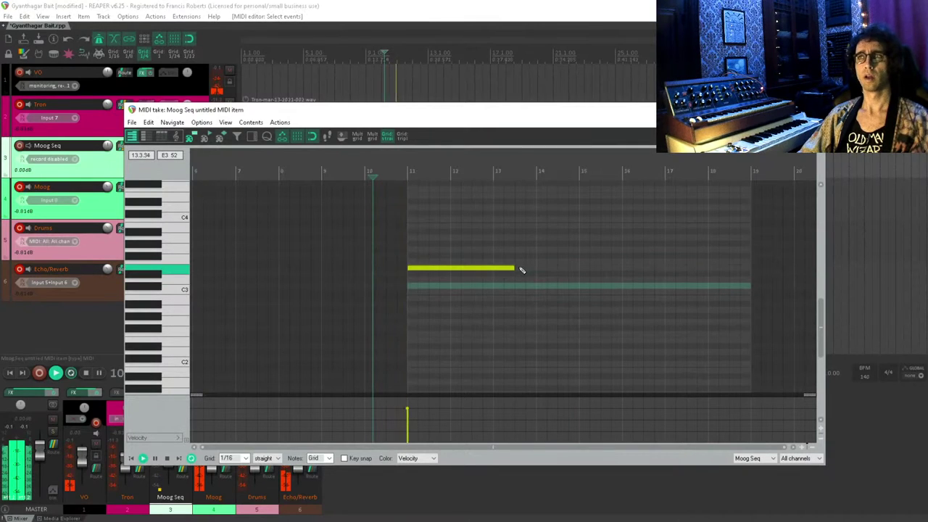
pyautogui.moveTo(514, 268); pyautogui.dragTo(489, 268)
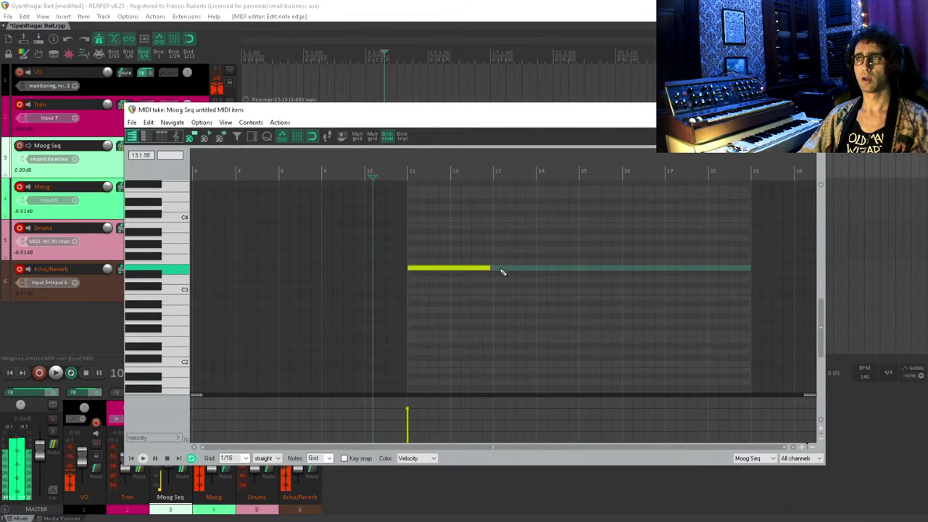
# - Add a nearly two-bar E3 at bar 13, shorten the bar 11 E3 to nearly one bar, and fill bar 12 with B3
pyautogui.scroll(5, 527, 271)
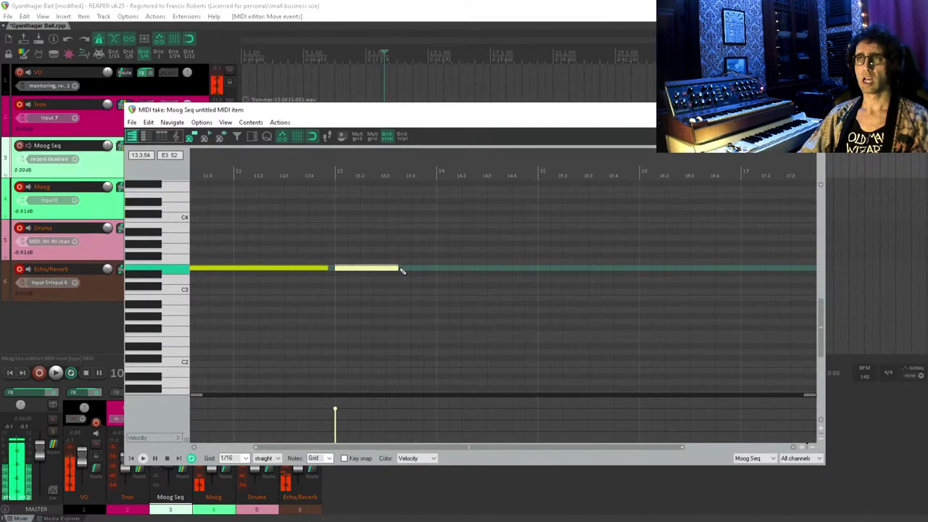
pyautogui.moveTo(419, 268); pyautogui.dragTo(532, 269)
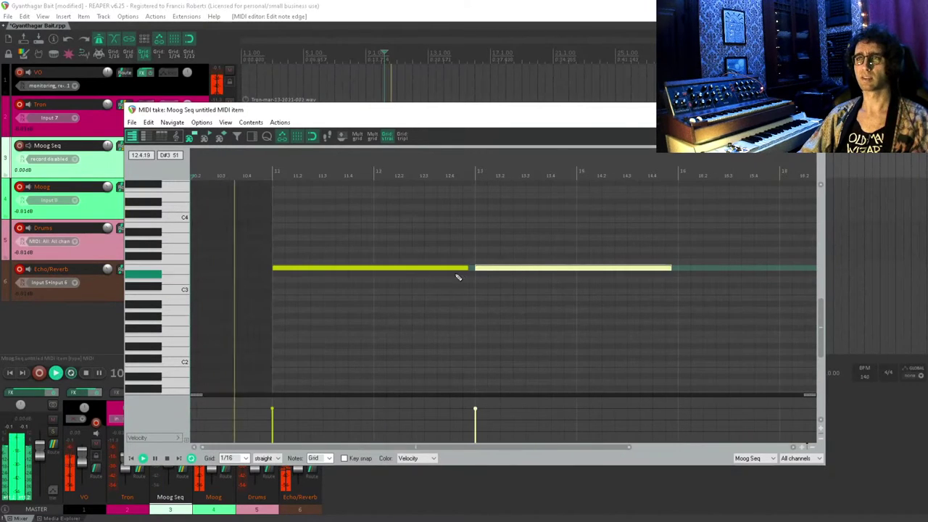
pyautogui.moveTo(468, 269); pyautogui.dragTo(369, 269)
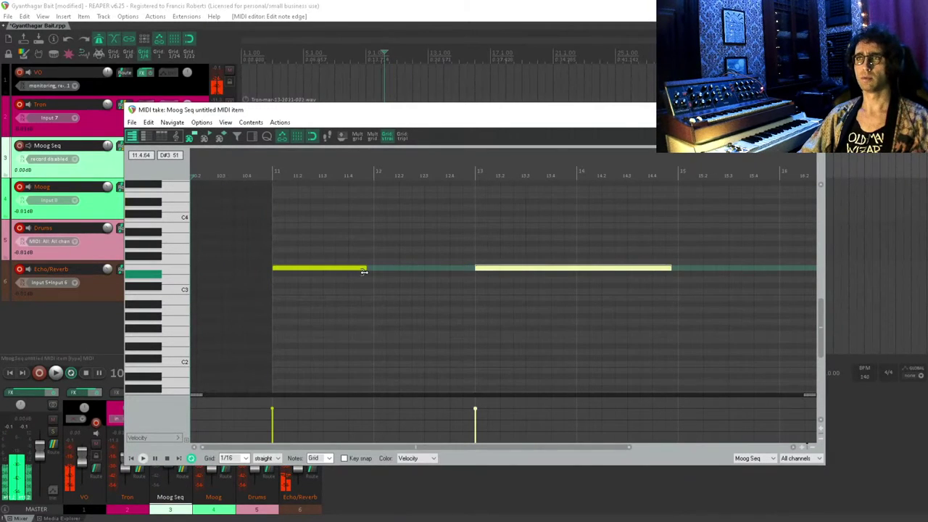
pyautogui.click(375, 226)
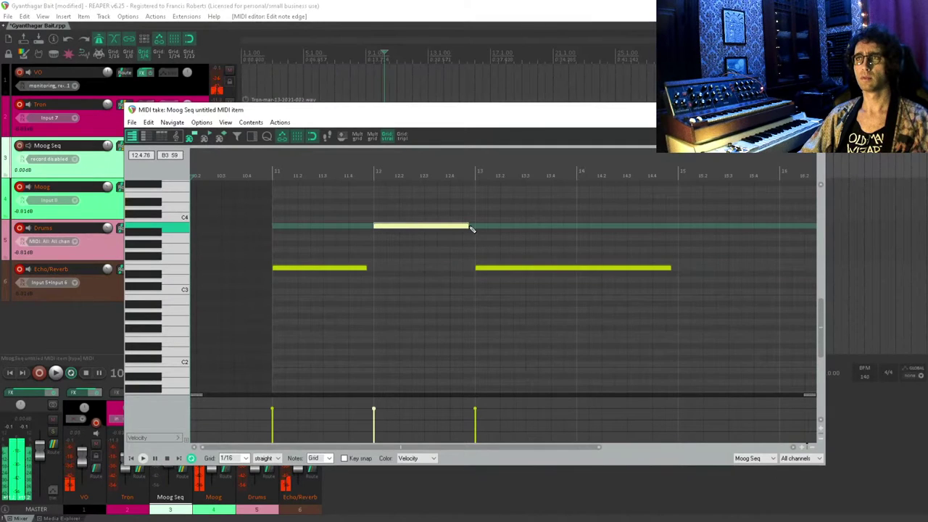
pyautogui.press('space')
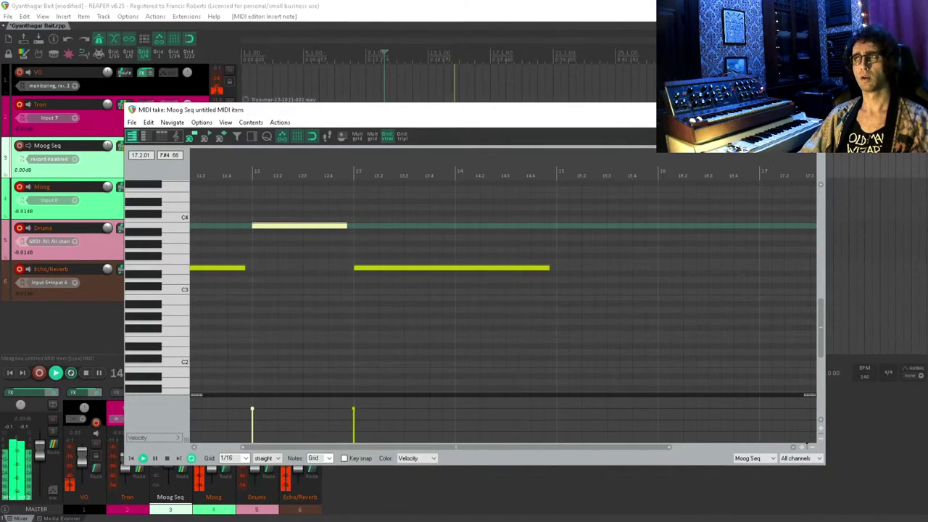
# - Close the MIDI editor, split the Moog Seq items into four-bar phrases, and copy the opening phrase to bar 15
pyautogui.press('Escape')
pyautogui.moveTo(460, 160); pyautogui.dragTo(490, 161)
pyautogui.press('s')
pyautogui.press('space')
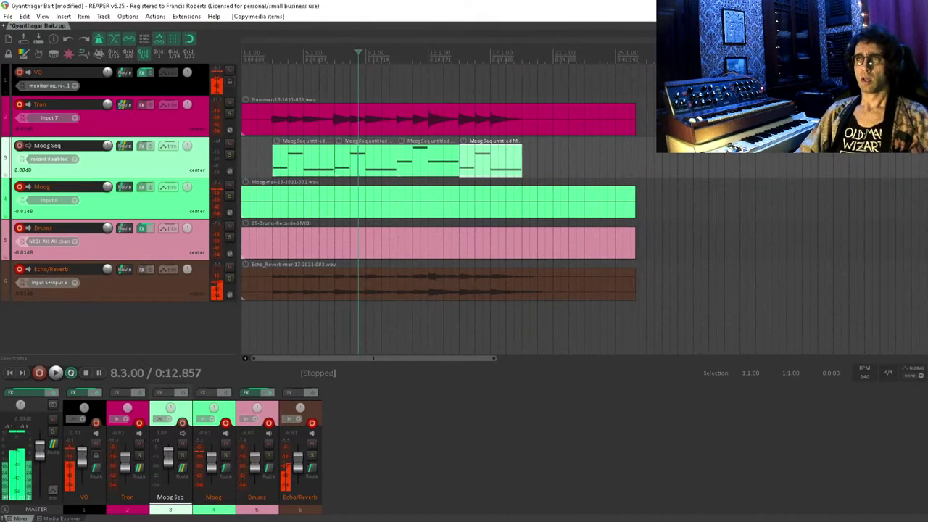
# - Play the arrangement from bar 3, toggling the Moog track's mute on and off to compare the sequenced bass line
pyautogui.click(272, 79)
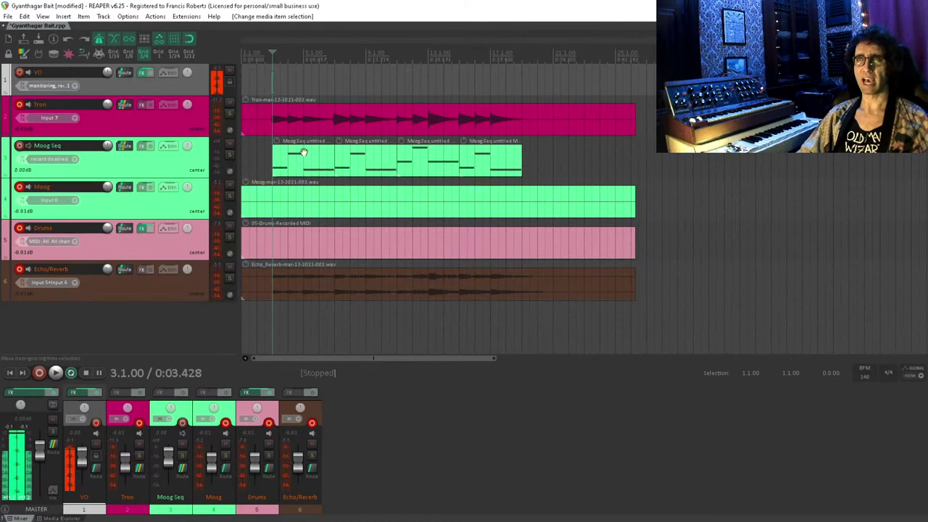
pyautogui.click(159, 173)
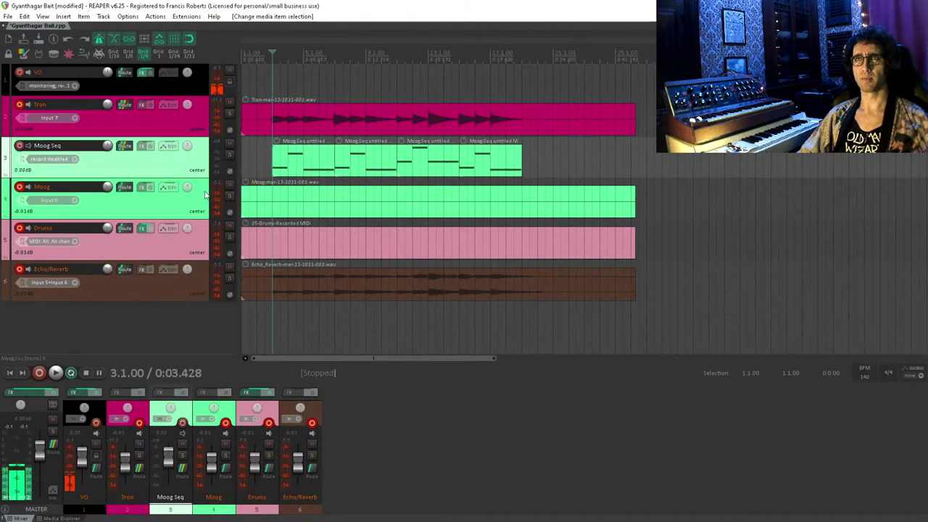
pyautogui.click(226, 187)
pyautogui.press('space')
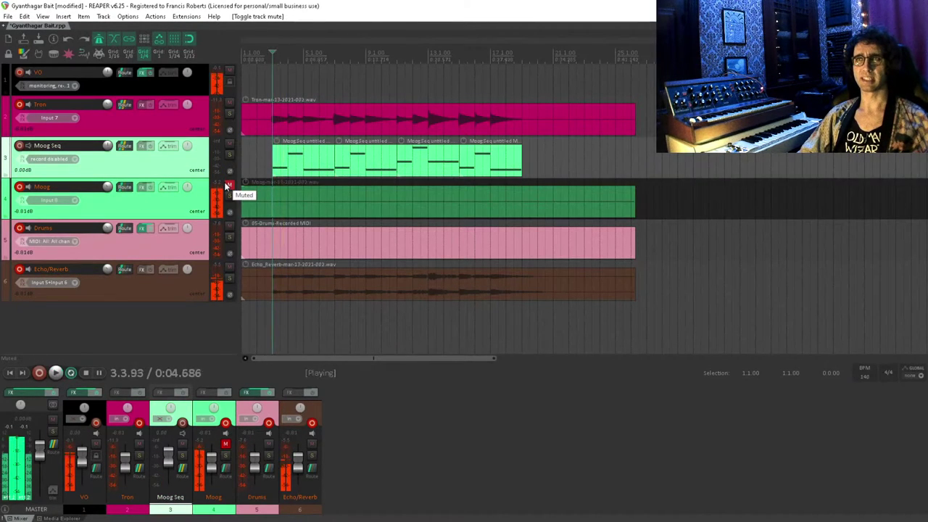
pyautogui.click(226, 187)
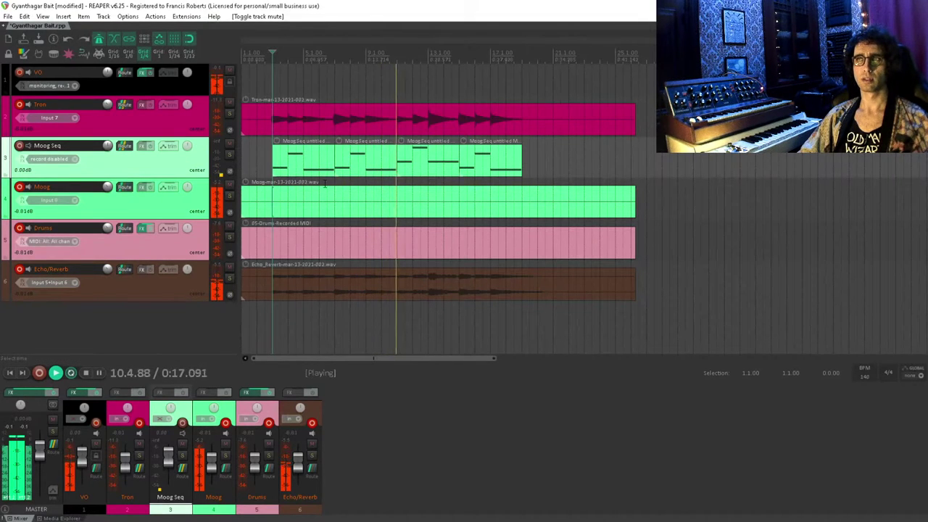
pyautogui.press('space')
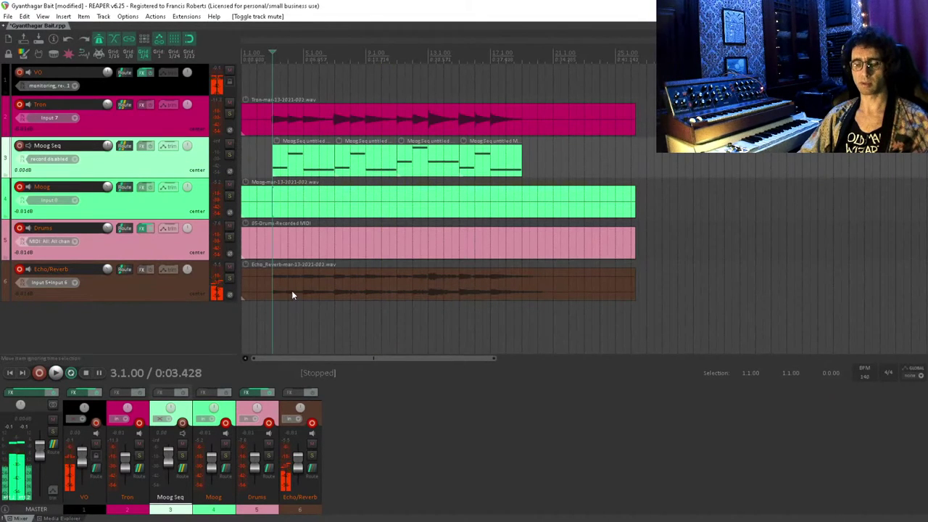
# - Save the project and disarm the Tron, Moog and Echo/Reverb tracks, keeping Drums armed for recording
pyautogui.hotkey('ctrl', 's')
pyautogui.click(109, 244)
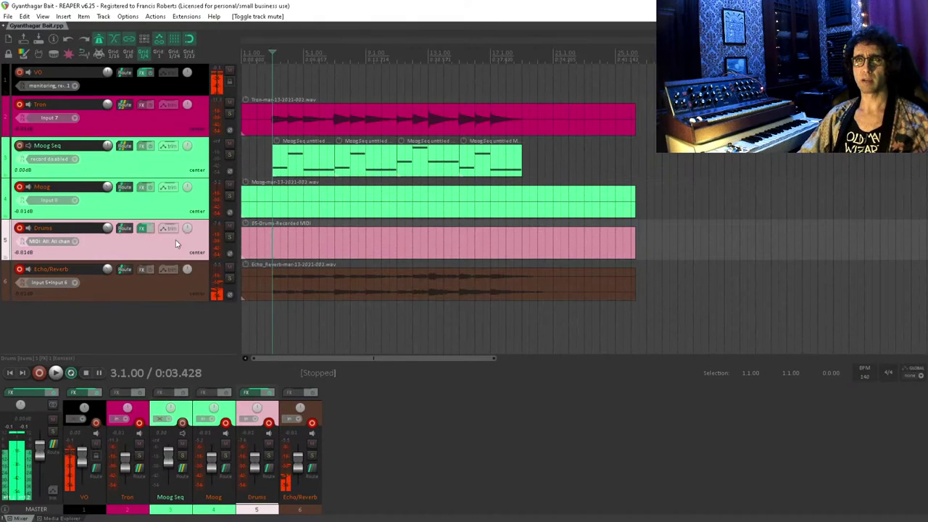
pyautogui.click(20, 270)
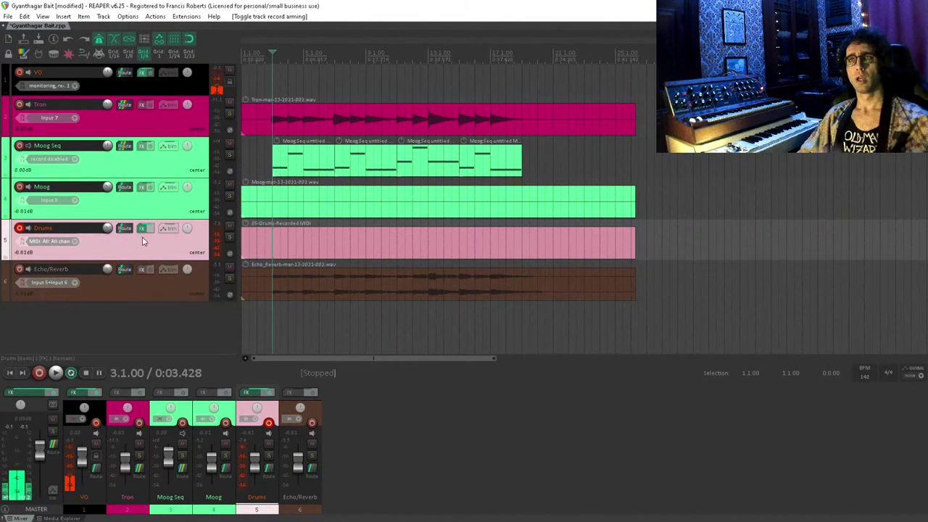
# - Delete the existing Drums and Moog recordings and return the edit cursor to the project start
pyautogui.click(331, 241)
pyautogui.press('Delete')
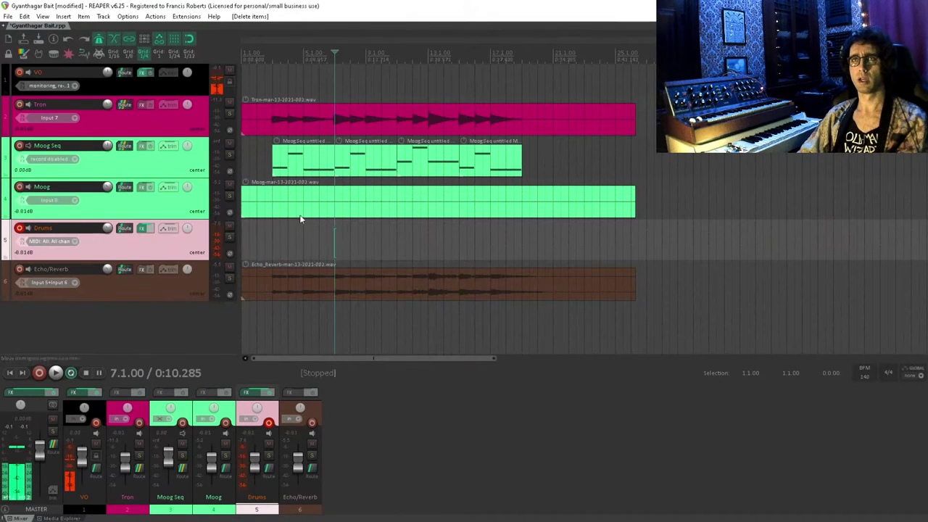
pyautogui.click(303, 213)
pyautogui.press('Delete')
pyautogui.press('Home')
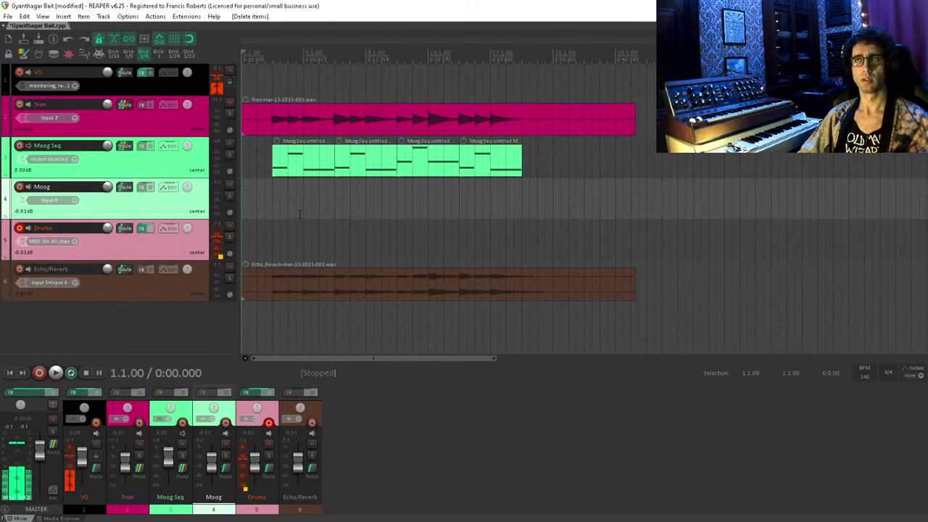
# - Reset the Drums track volume to 0.00 dB and record a MIDI drum take from the start to about bar 19
pyautogui.doubleClick(108, 228)
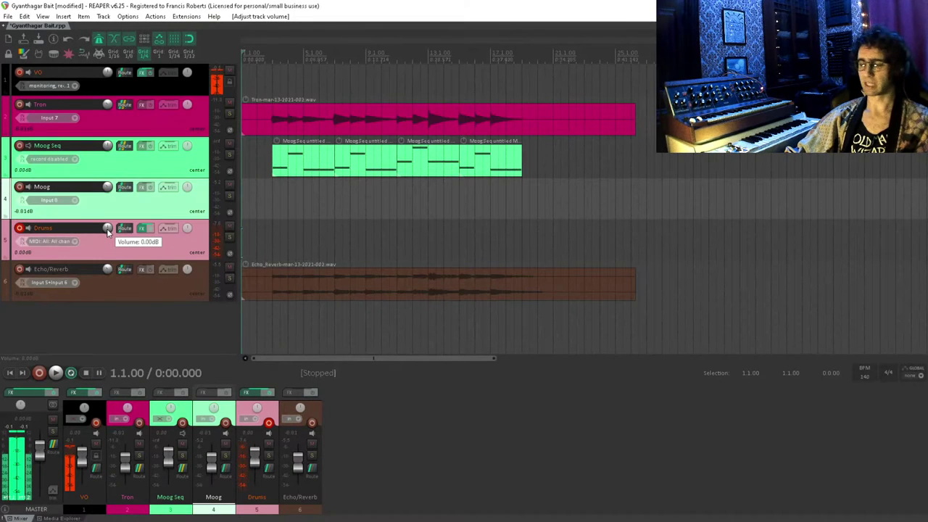
pyautogui.hotkey('ctrl', 'r')
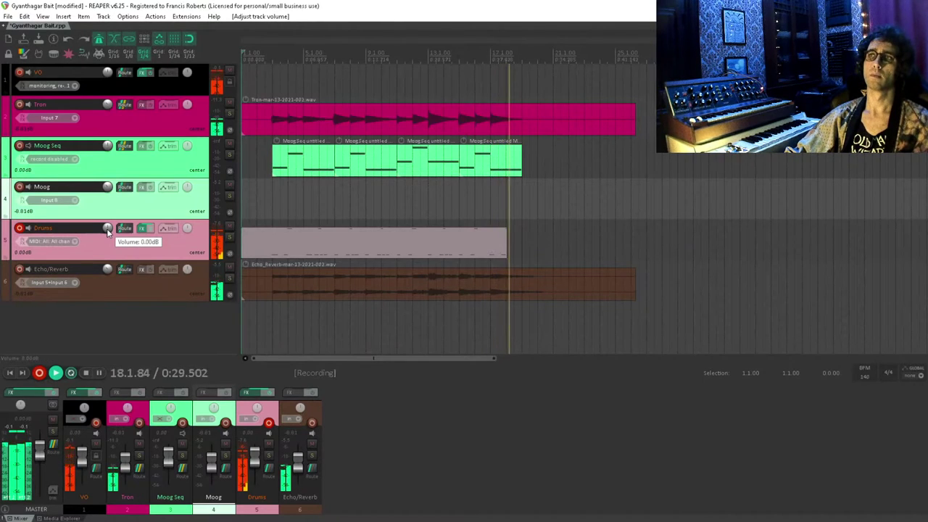
pyautogui.press('space')
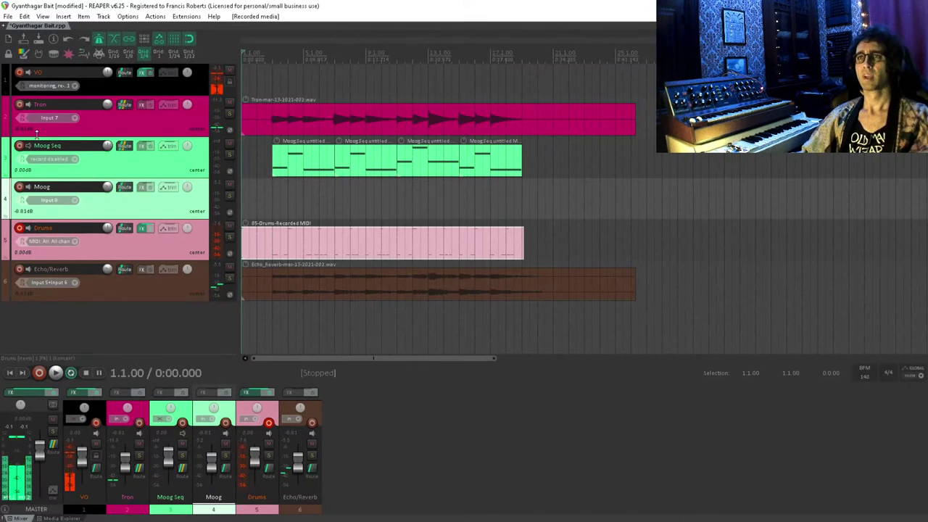
# - Arm the Moog track, disarm Drums, and briefly play the arrangement from bar 3
pyautogui.click(19, 187)
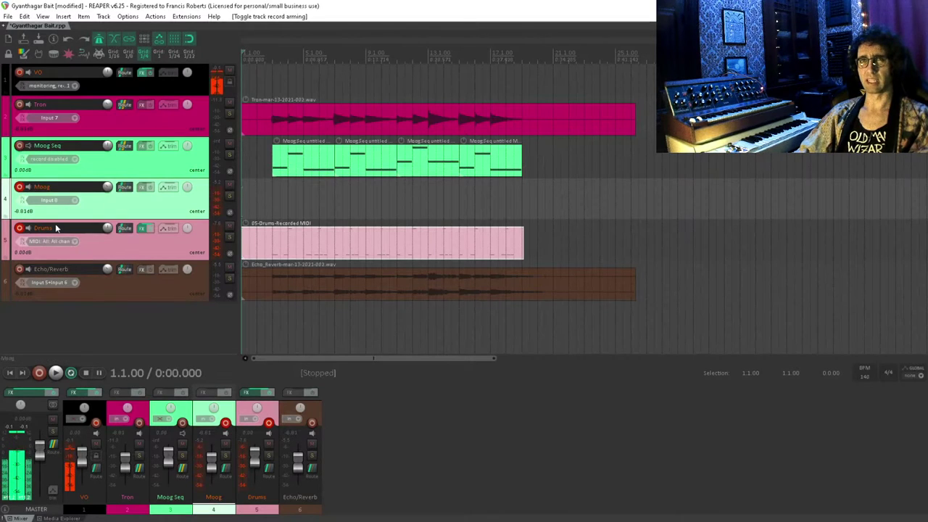
pyautogui.click(273, 190)
pyautogui.press('space')
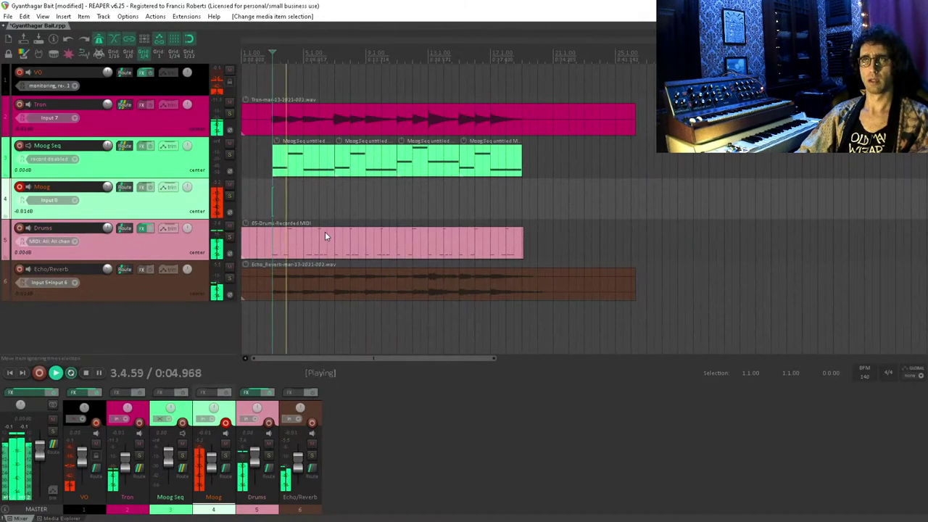
pyautogui.press('space')
# - Quantize all notes of the recorded drum take to the grid by position at 84% strength, with overlaps fixed
pyautogui.click(259, 242)
pyautogui.scroll(-2, 344, 261)
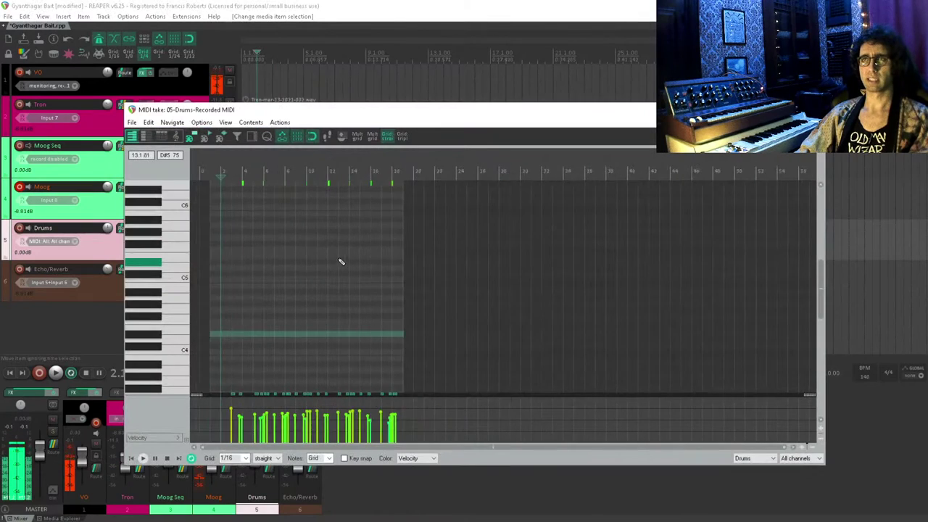
pyautogui.scroll(-5, 377, 326)
pyautogui.moveTo(582, 305); pyautogui.dragTo(196, 181)
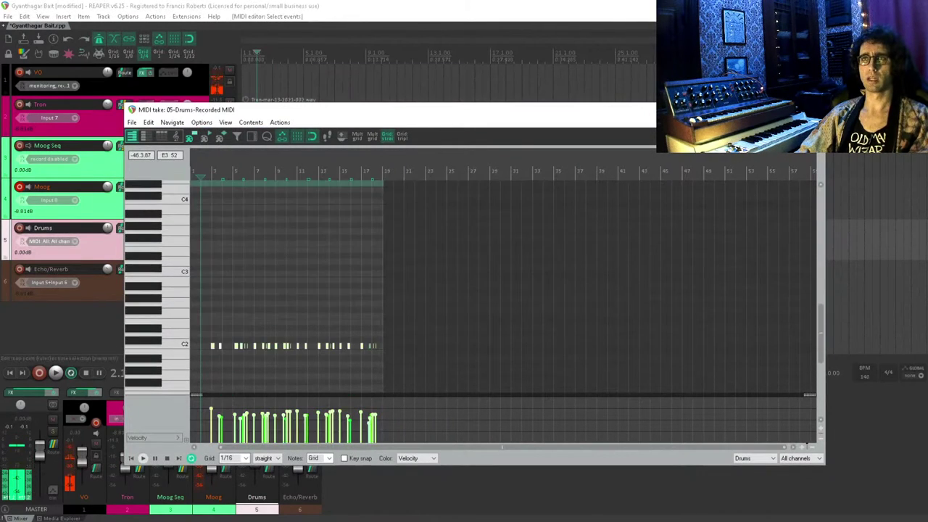
pyautogui.moveTo(456, 361); pyautogui.dragTo(192, 181)
pyautogui.scroll(-3, 290, 287)
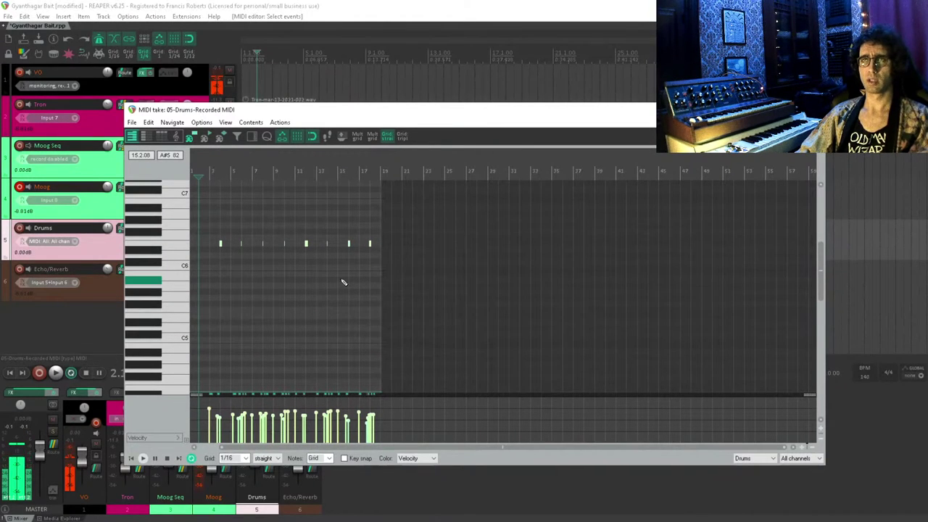
pyautogui.hotkey('ctrl', 'q')
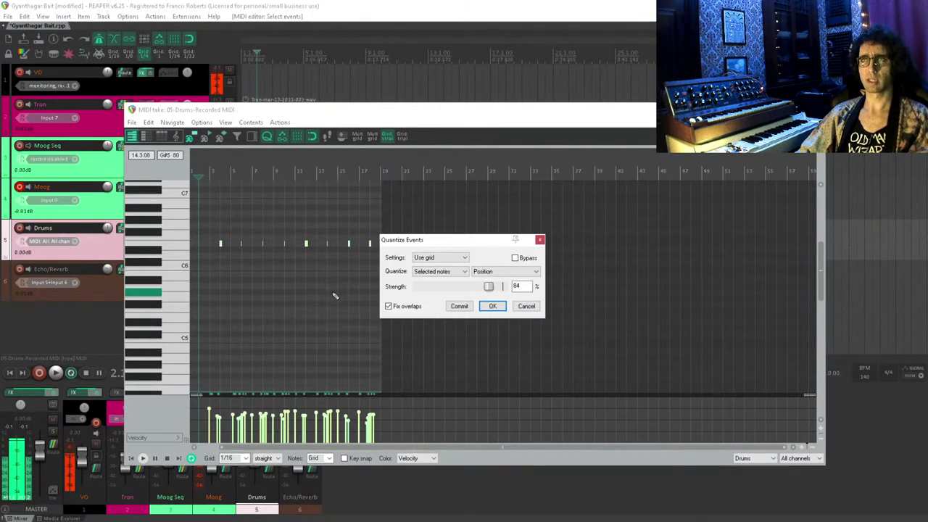
pyautogui.click(490, 306)
pyautogui.press('Escape')
# - Play from bar 3 to check the quantized drums against the sequenced Moog line
pyautogui.click(283, 190)
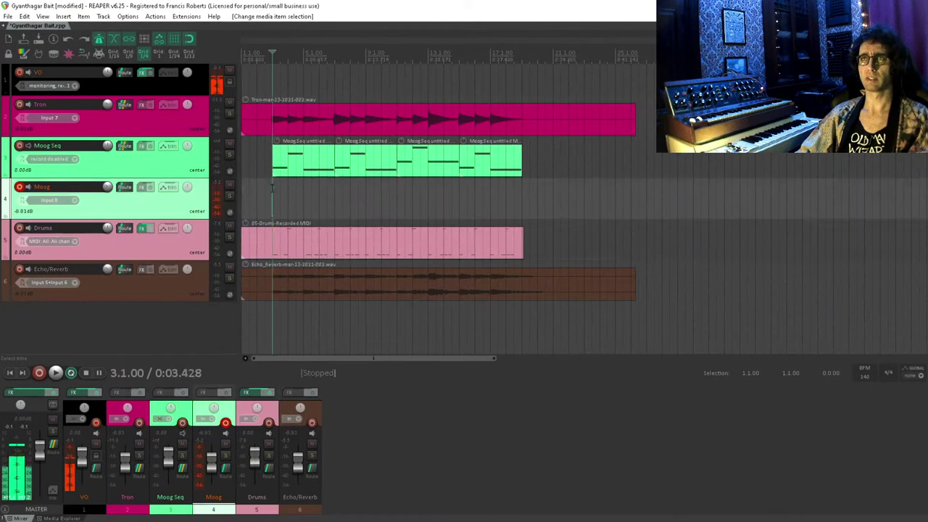
pyautogui.press('space')
pyautogui.scroll(4, 275, 190)
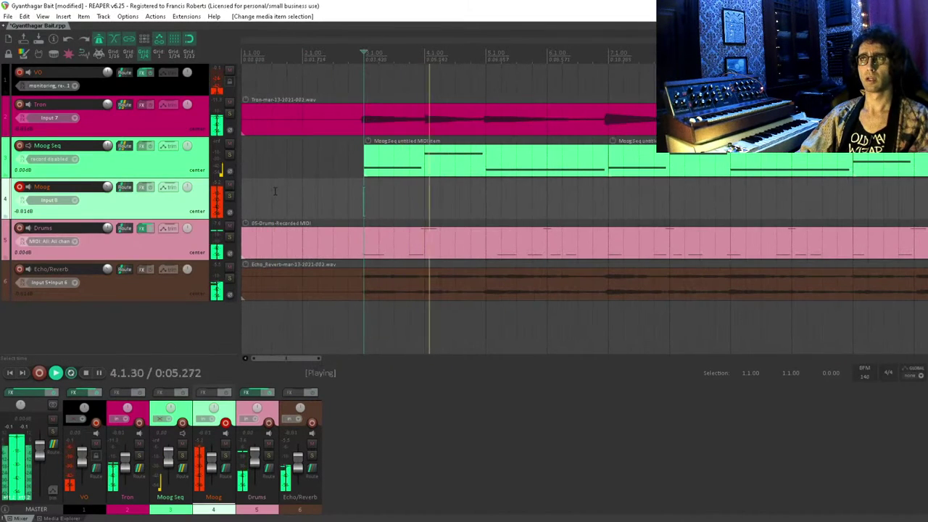
pyautogui.press('space')
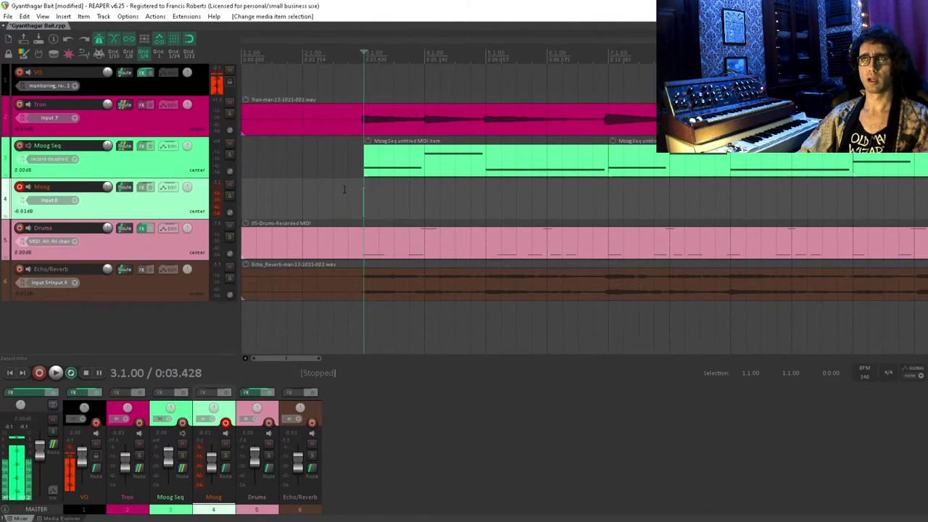
# - Bypass the Kontakt effect on the Drums track and play briefly from bar 3
pyautogui.click(119, 241)
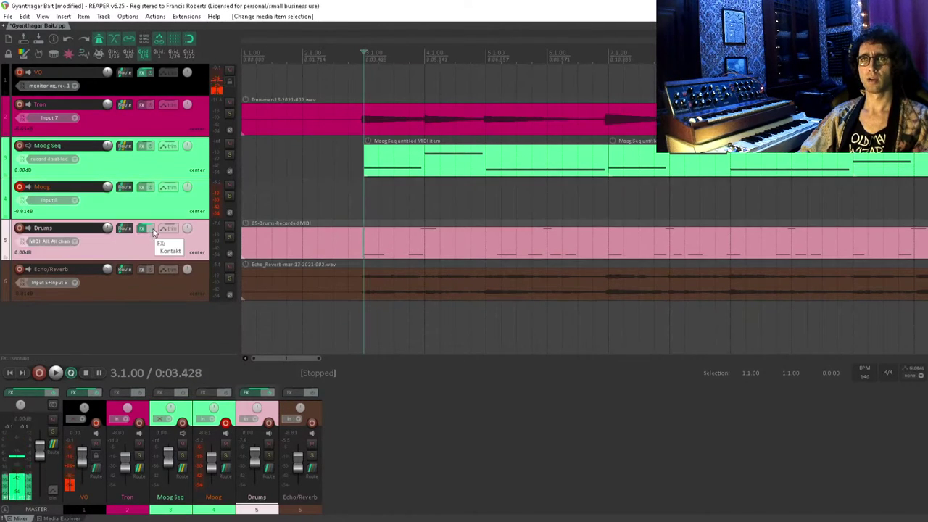
pyautogui.keyDown('ctrl'); pyautogui.click(151, 229); pyautogui.keyUp('ctrl')
pyautogui.click(355, 208)
pyautogui.press('space')
pyautogui.press('space')
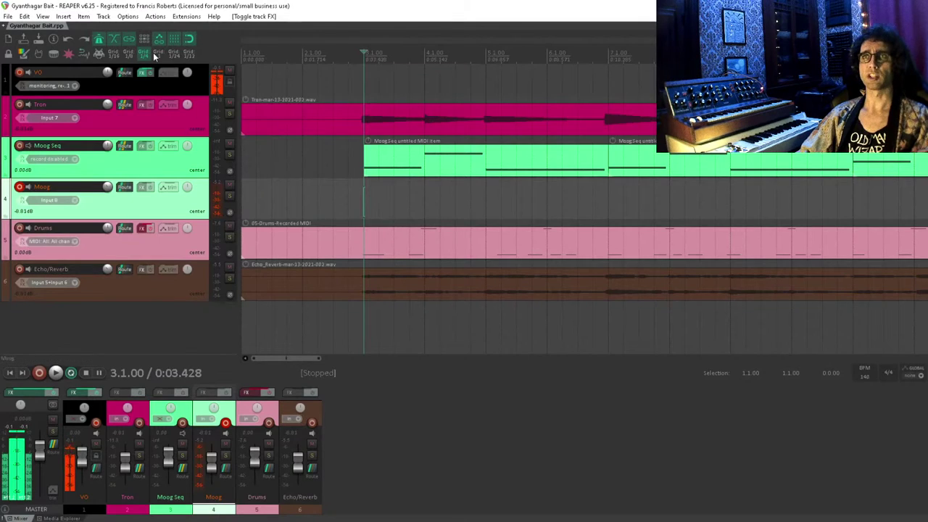
# - Set the requested block size to 512 in the audio device preferences
pyautogui.click(157, 17)
pyautogui.moveTo(122, 19)
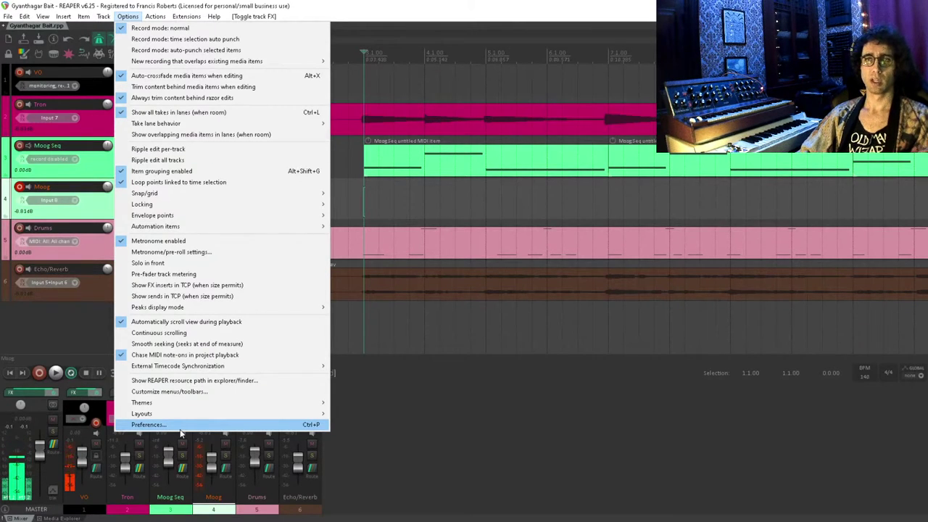
pyautogui.click(149, 425)
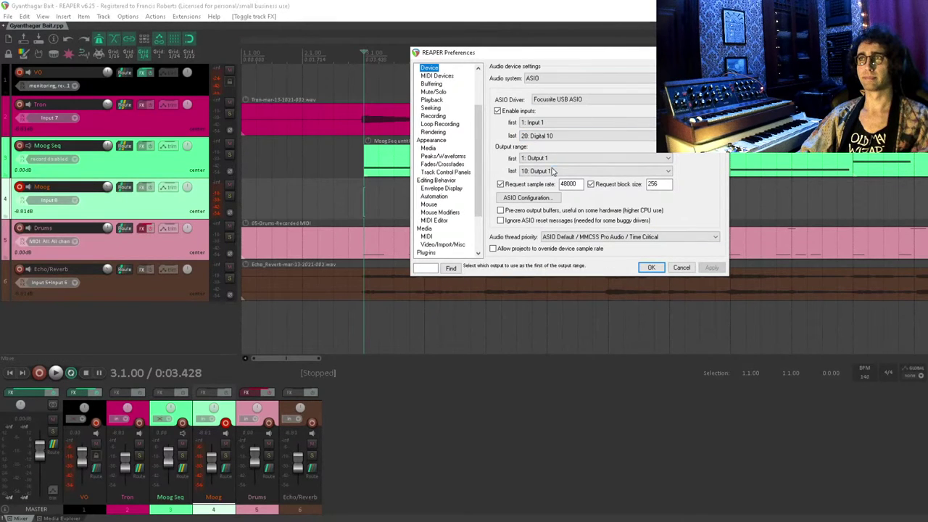
pyautogui.click(616, 172)
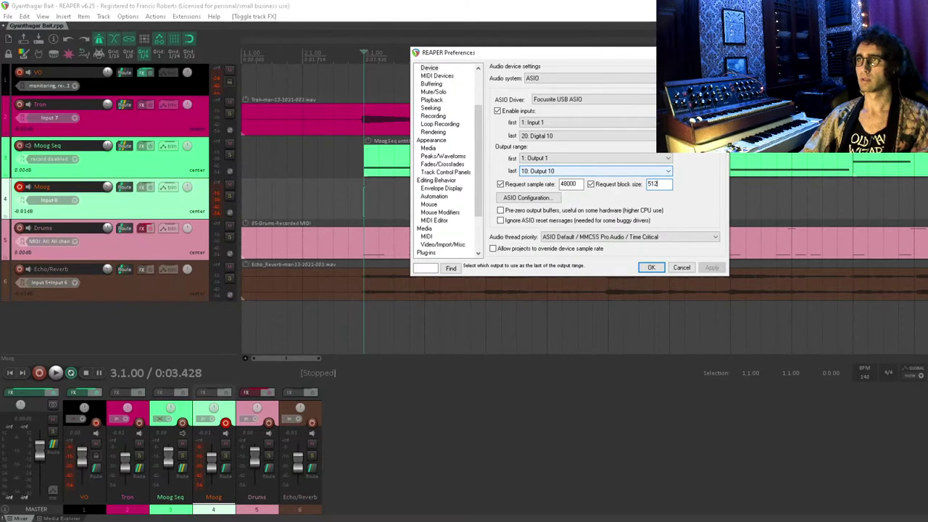
pyautogui.press('Return')
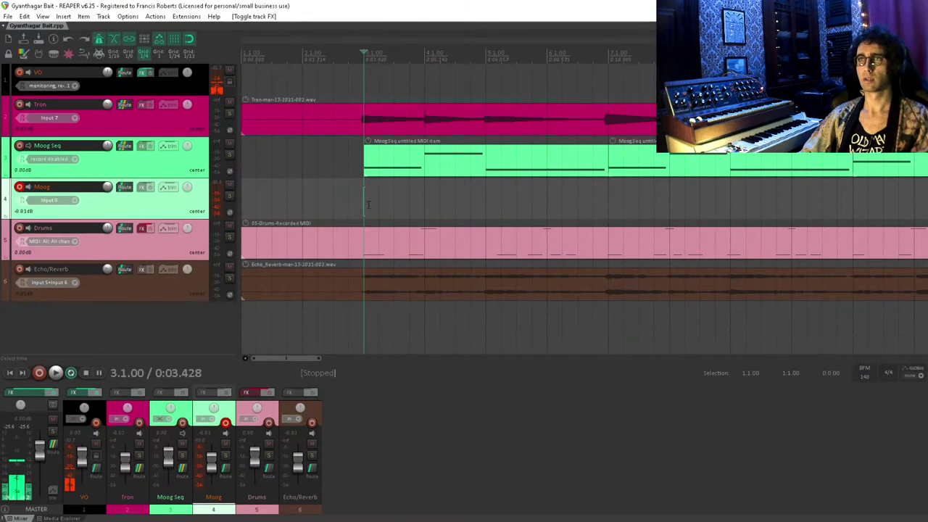
# - Re-enable the effects on the Drums track and play briefly from bar 3
pyautogui.press('space')
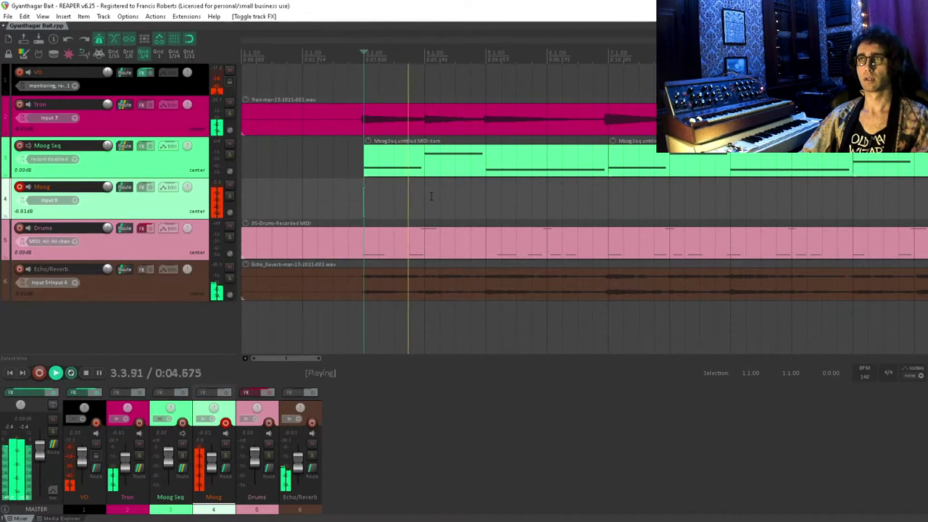
pyautogui.press('space')
pyautogui.click(152, 228)
pyautogui.press('space')
pyautogui.press('space')
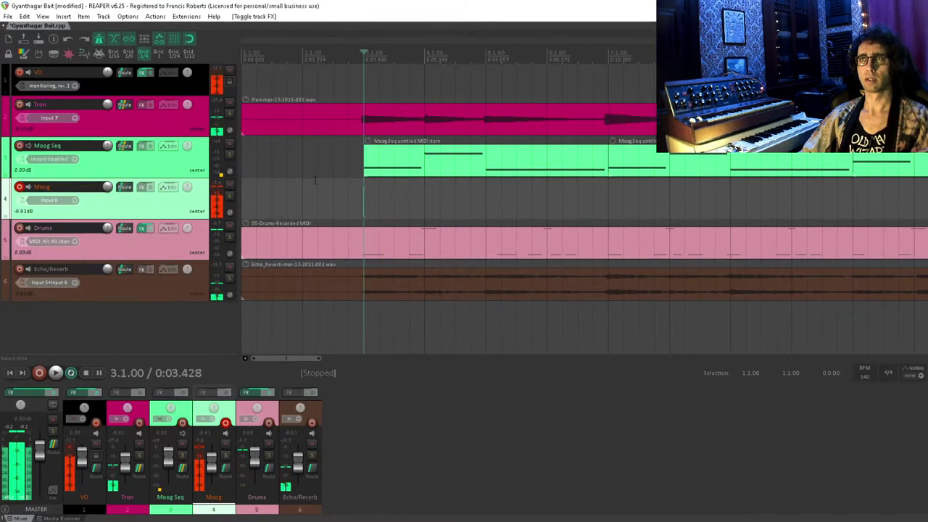
# - Play briefly from beat 3 of bar 2, and return the edit cursor to bar 3
pyautogui.click(332, 163)
pyautogui.press('space')
pyautogui.press('space')
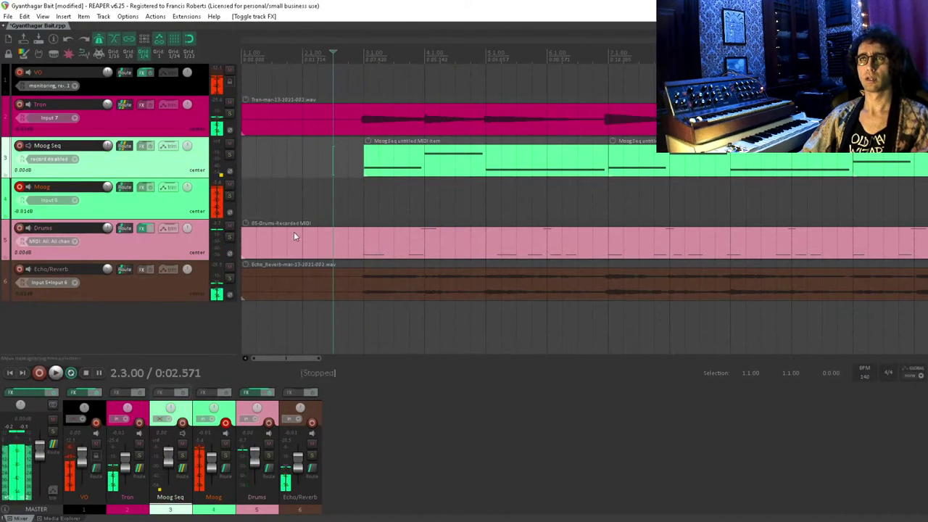
pyautogui.click(379, 203)
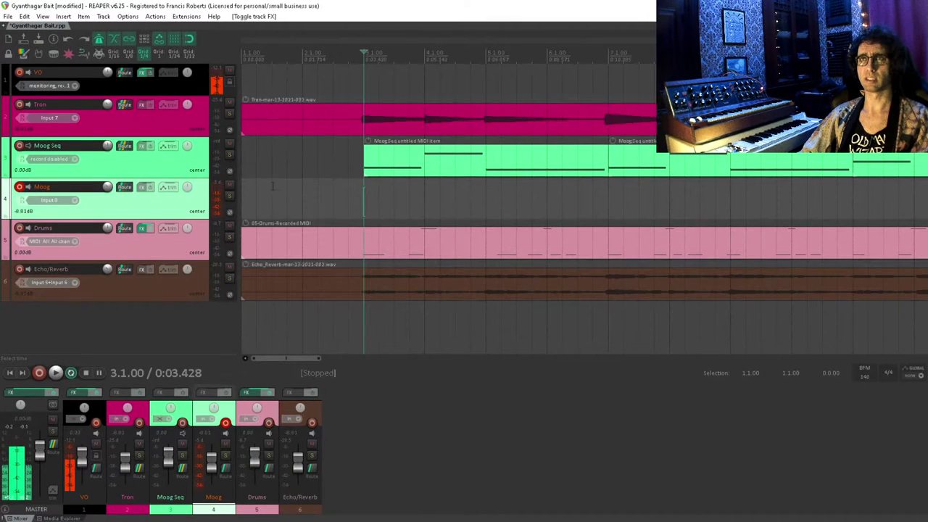
# - Enter a new requested block size in the audio device preferences and disarm the Moog track
pyautogui.click(144, 71)
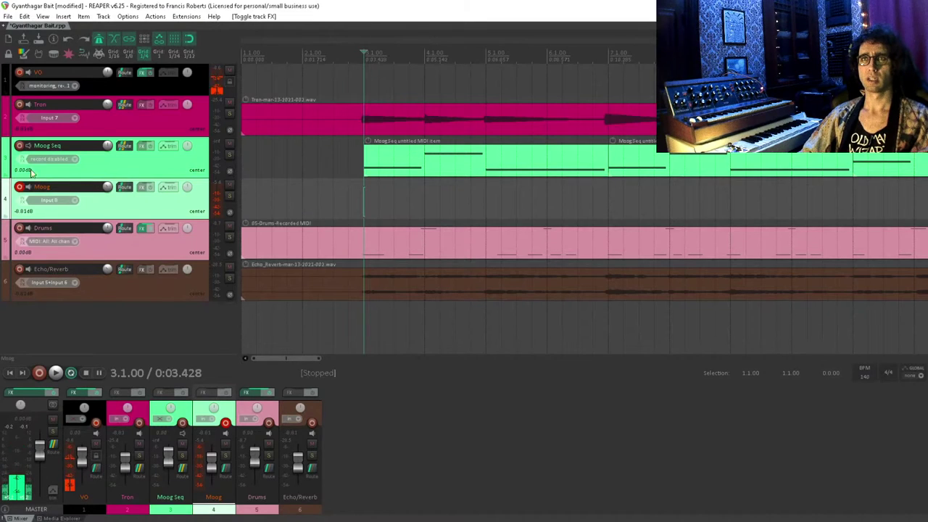
pyautogui.click(155, 16)
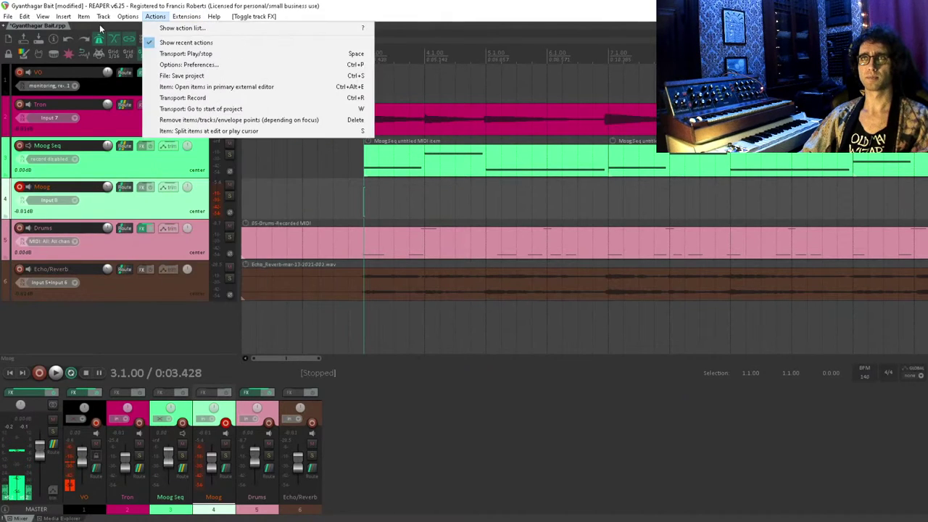
pyautogui.click(148, 424)
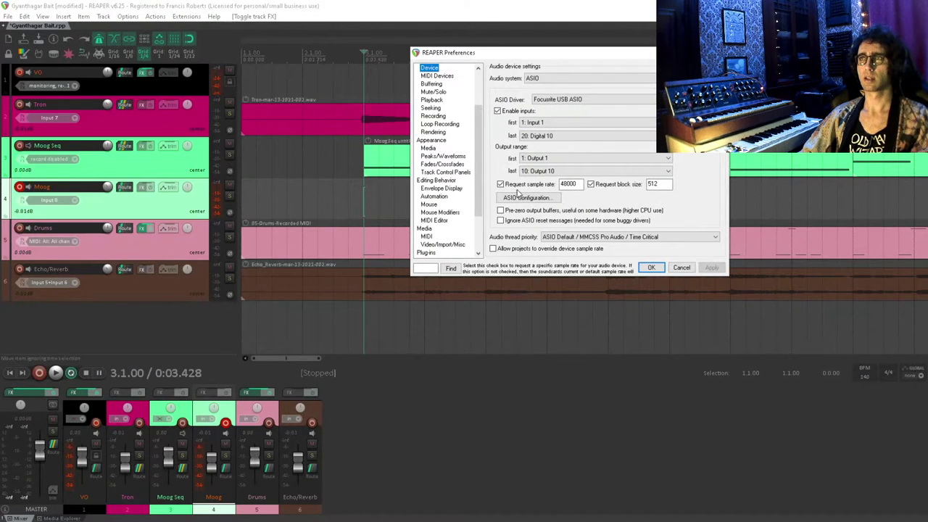
pyautogui.doubleClick(662, 184)
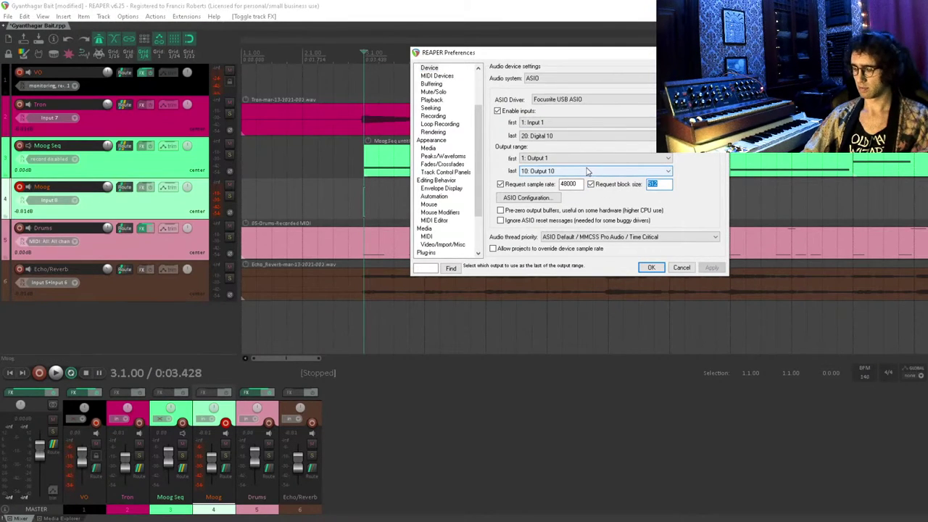
pyautogui.press('Return')
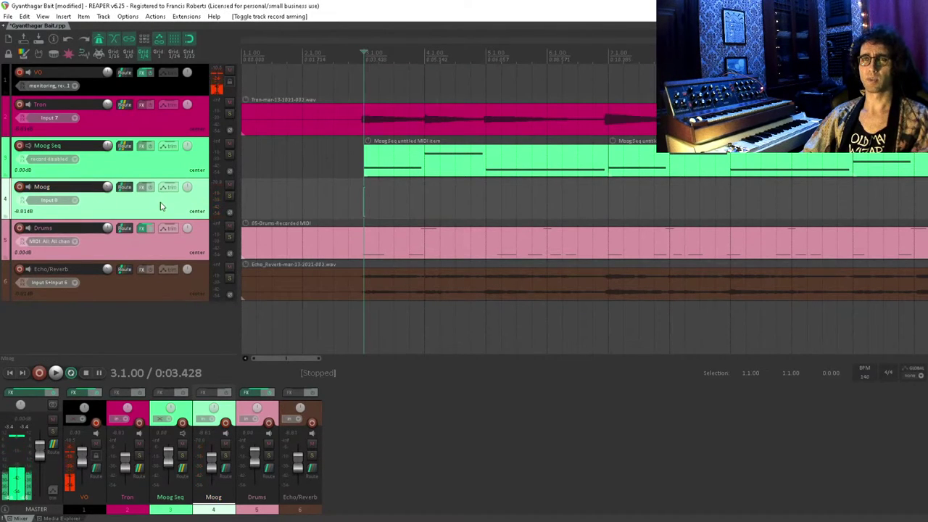
pyautogui.click(170, 158)
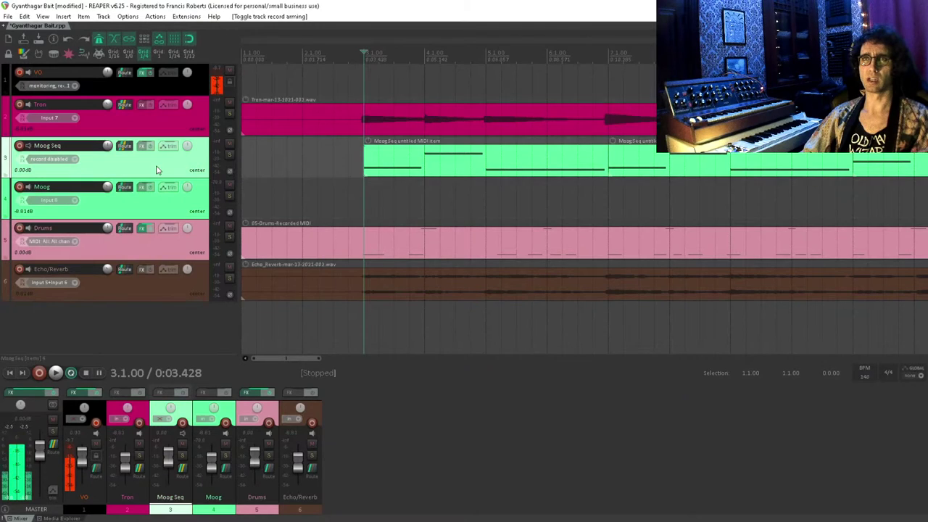
pyautogui.click(144, 146)
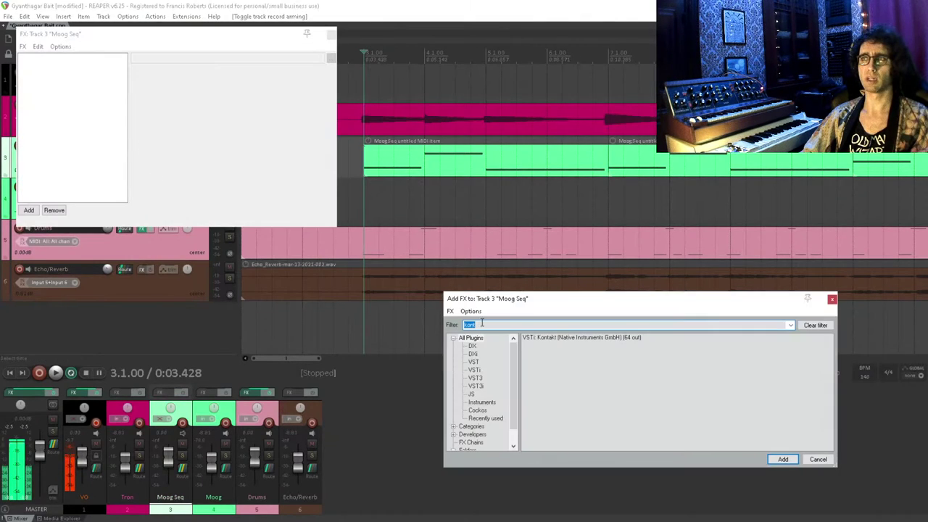
pyautogui.click(831, 300)
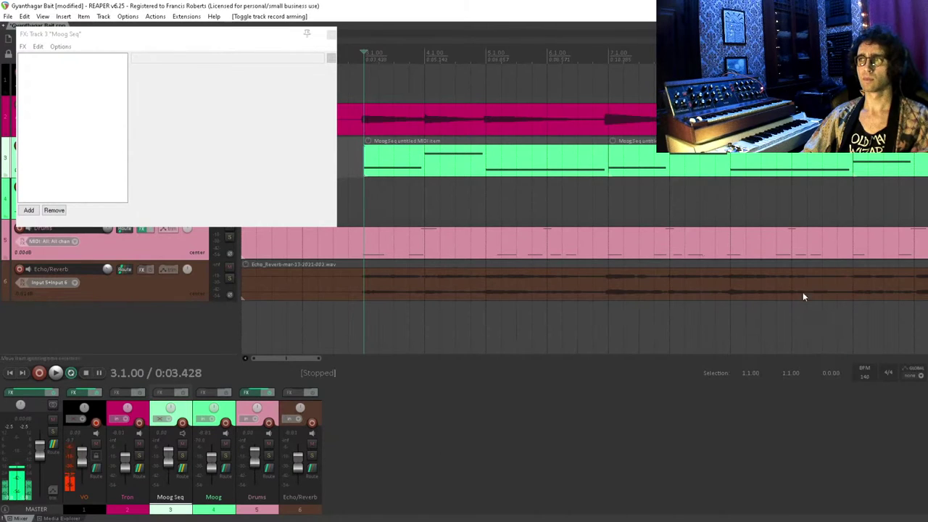
pyautogui.click(330, 34)
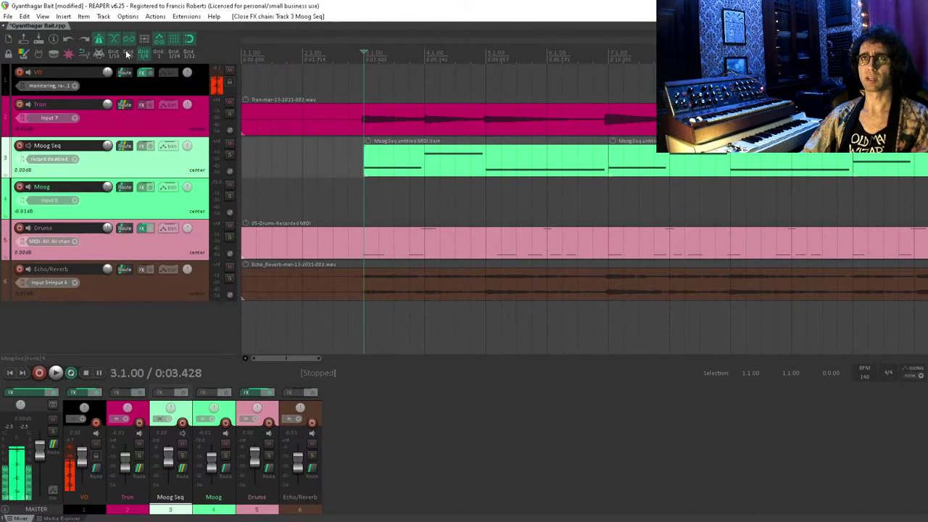
# - Insert the Dungeon Mini track template below Moog Seq and bypass the stereo delay and ReaVerbate on its Oscillators, Amp track
pyautogui.click(103, 16)
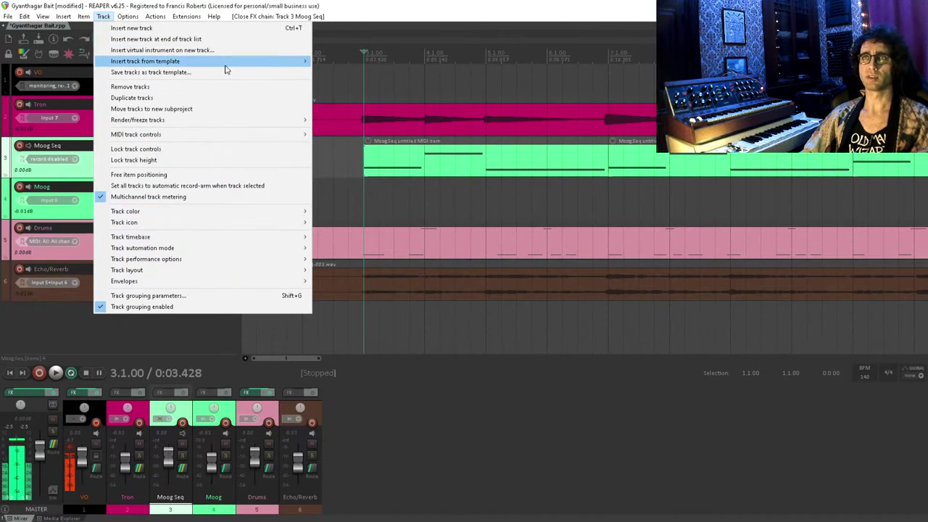
pyautogui.moveTo(225, 63)
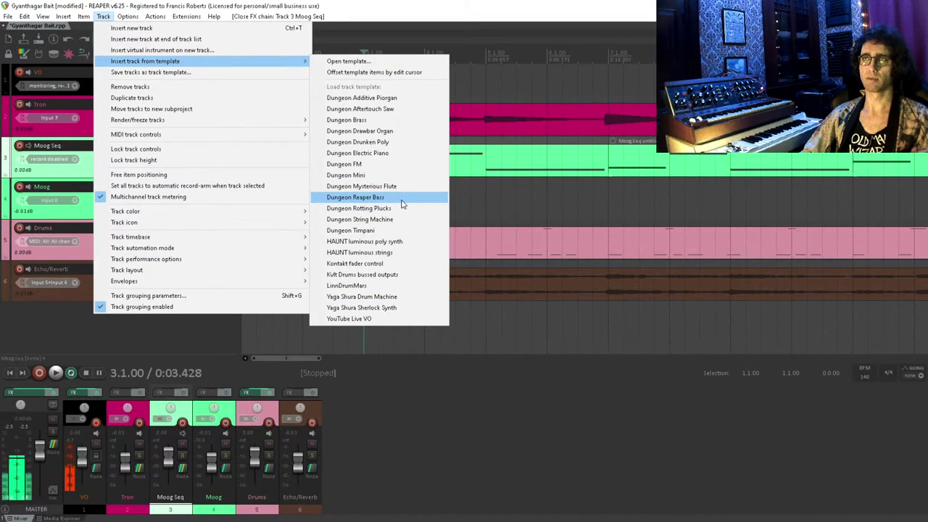
pyautogui.click(408, 176)
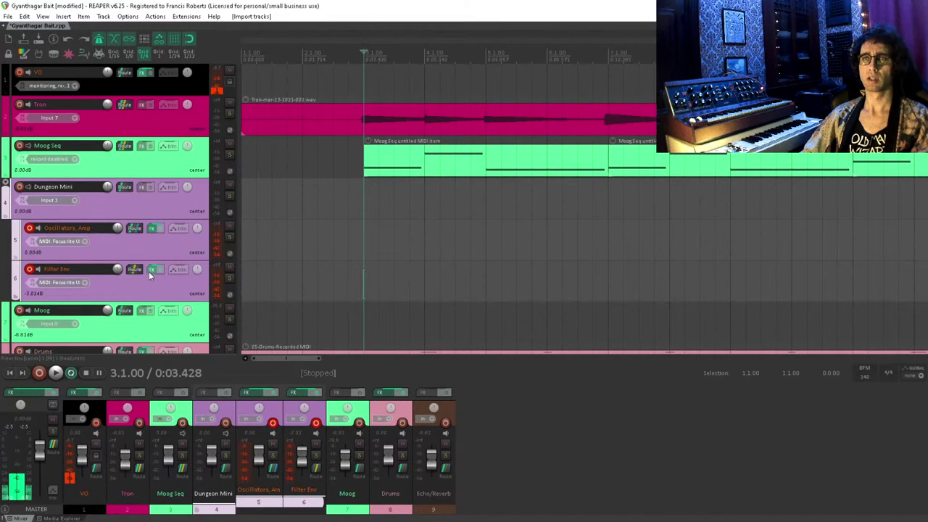
pyautogui.click(149, 229)
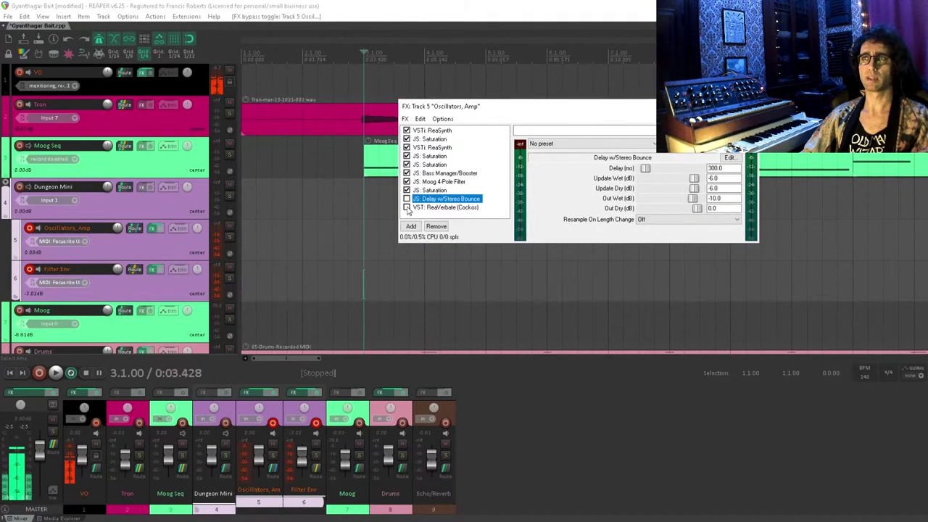
pyautogui.press('Escape')
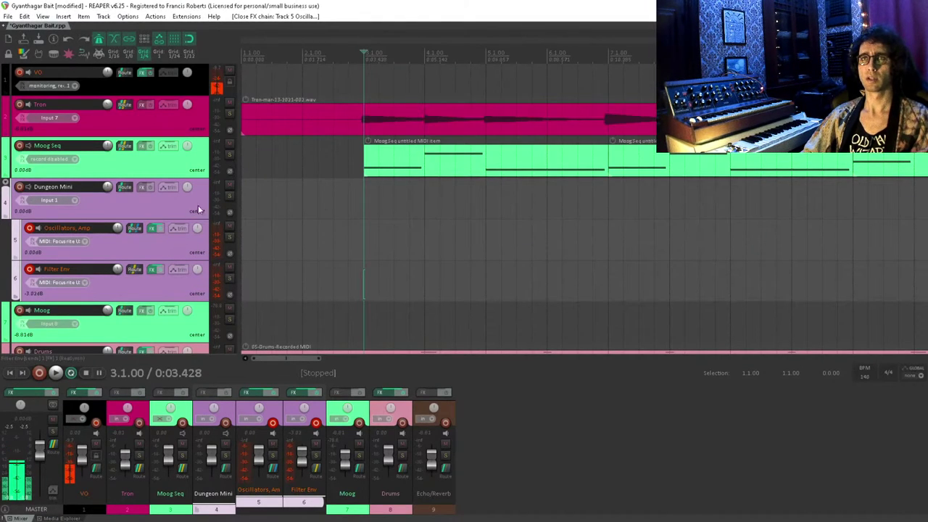
# - Copy all four Moog Seq MIDI items onto the Oscillators, Amp and Filter Env tracks at the same positions
pyautogui.click(402, 169)
pyautogui.scroll(-3, 361, 177)
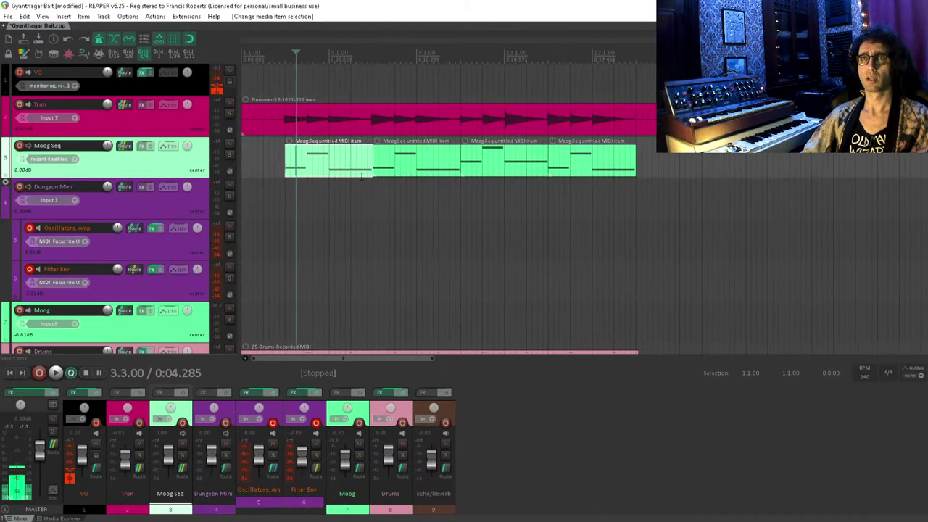
pyautogui.moveTo(600, 165); pyautogui.dragTo(259, 211)
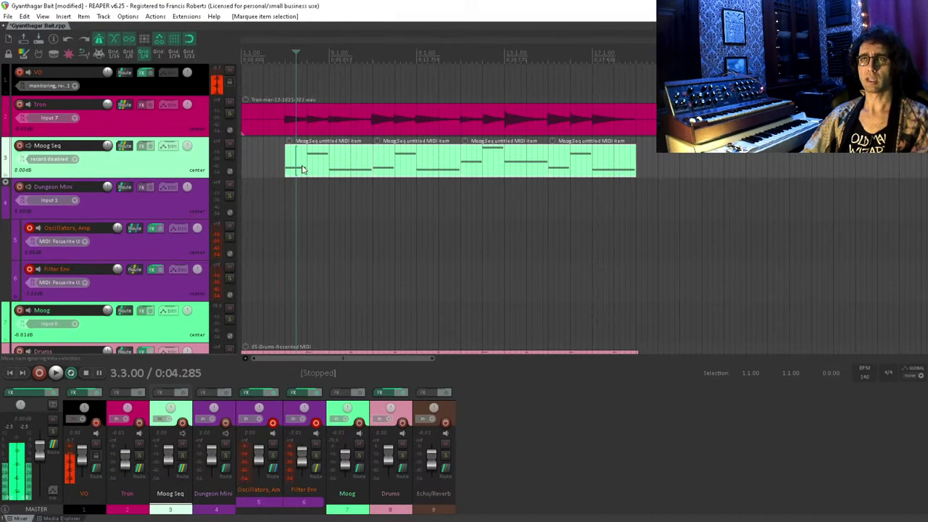
pyautogui.moveTo(303, 169); pyautogui.dragTo(304, 276)
# - Play from just before bar 3 and disarm recording on the Oscillators, Amp and Filter Env tracks
pyautogui.click(279, 196)
pyautogui.press('space')
pyautogui.click(29, 228)
pyautogui.click(29, 269)
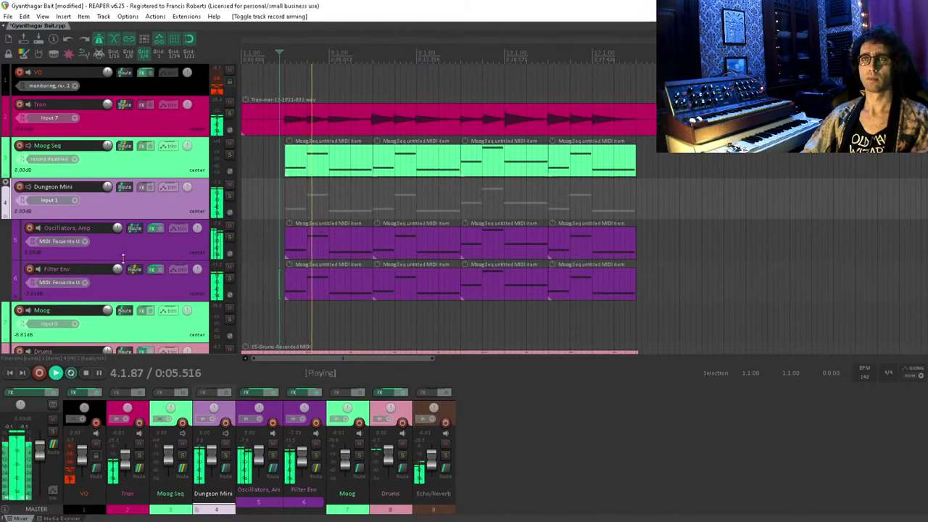
# - Lower the Dungeon Mini track's volume to about -9 dB during playback
pyautogui.scroll(-3, 302, 182)
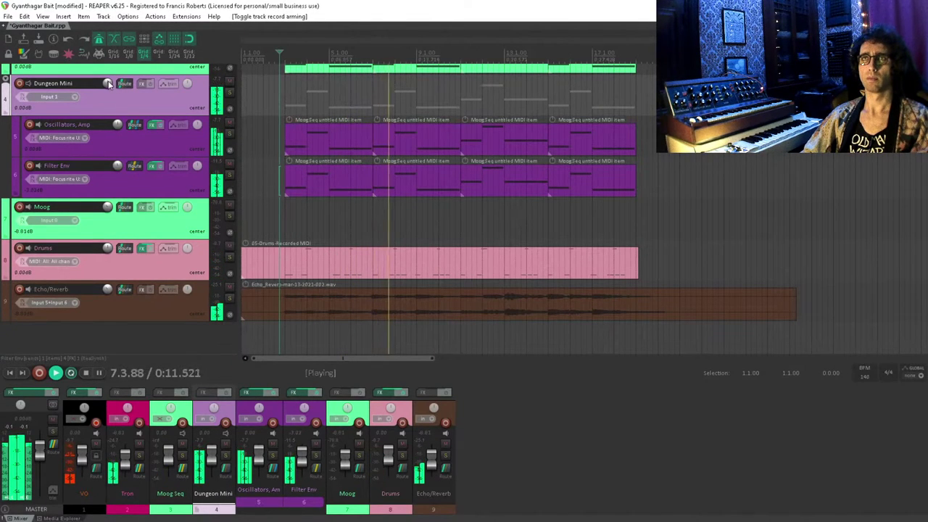
pyautogui.scroll(-2, 109, 84)
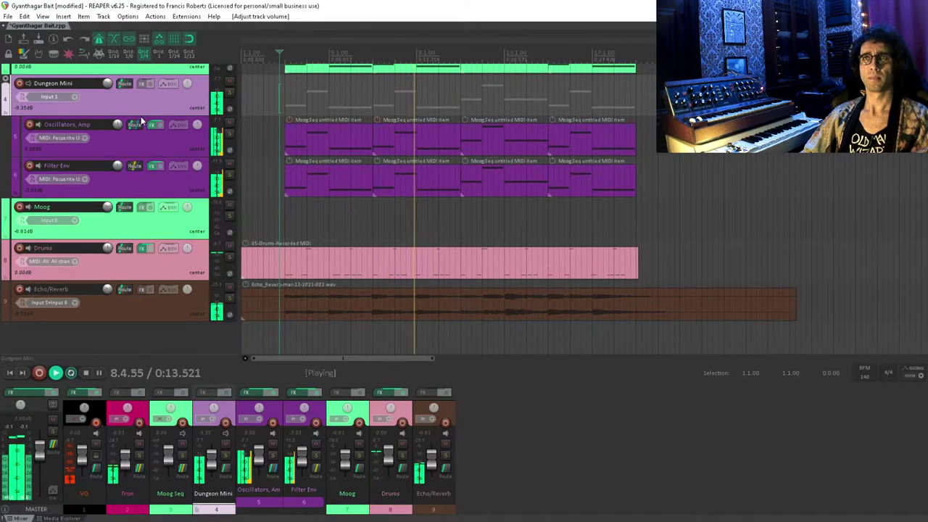
pyautogui.press('space')
# - Mute the Filter Env track and play the arrangement again from just before bar 3
pyautogui.click(229, 163)
pyautogui.press('space')
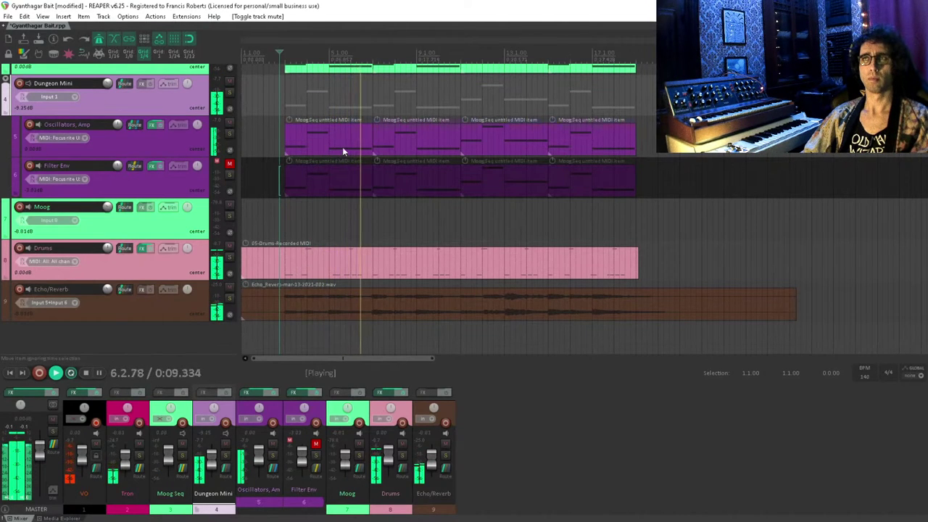
pyautogui.scroll(1, 358, 156)
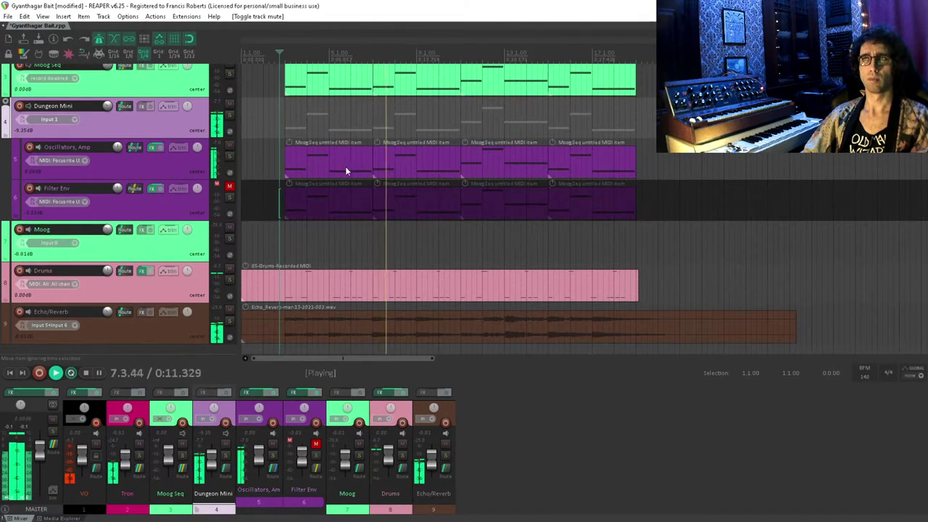
# - Open the recorded drum take in the MIDI editor and play it briefly from the end of bar 3
pyautogui.click(278, 277)
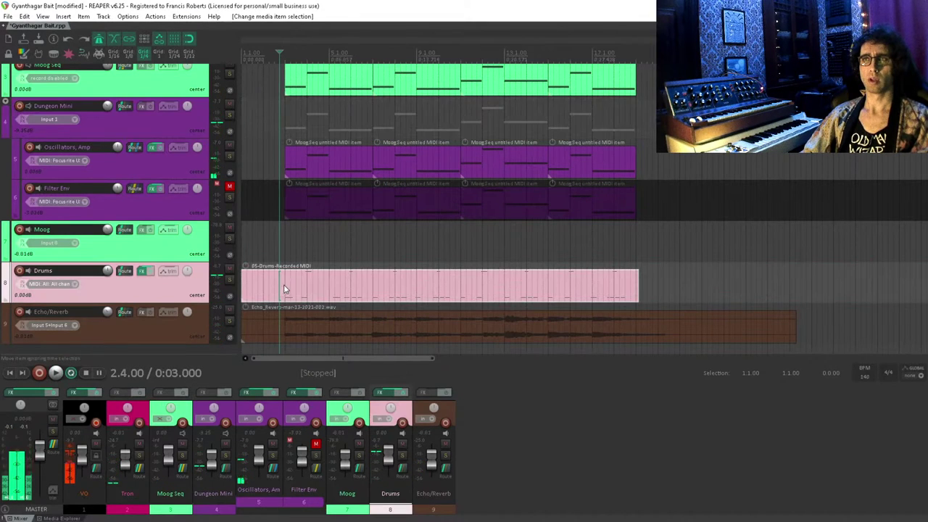
pyautogui.doubleClick(346, 274)
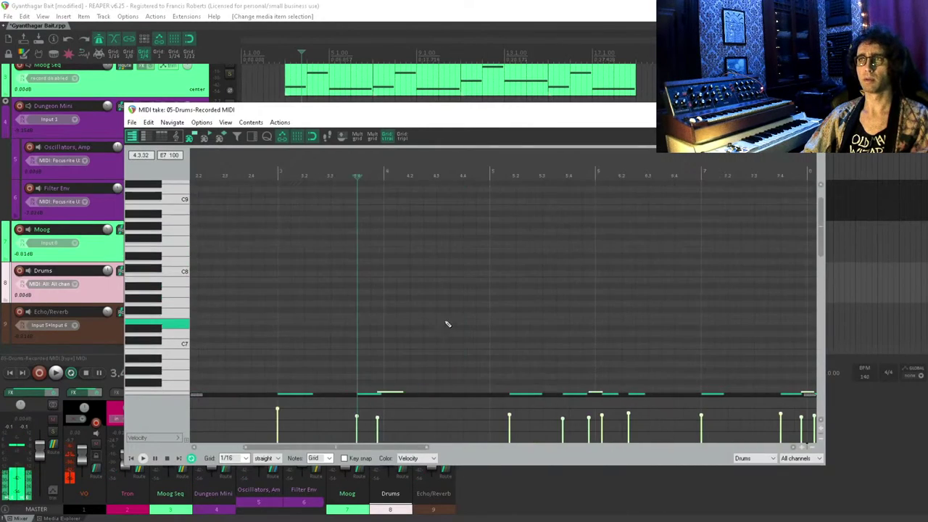
pyautogui.scroll(-8, 485, 206)
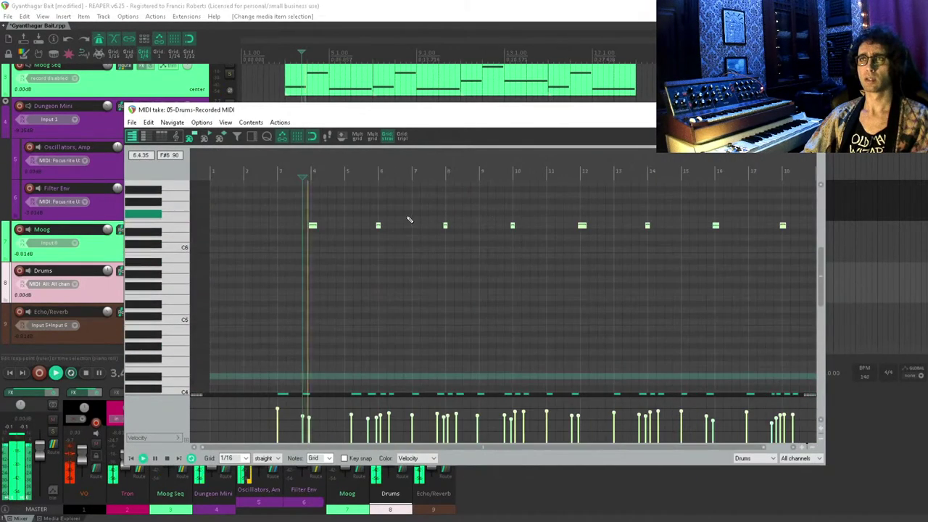
pyautogui.press('space')
# - Set the MIDI editor grid to 1/4 and quantize the high row of drum notes just above C6
pyautogui.scroll(5, 352, 207)
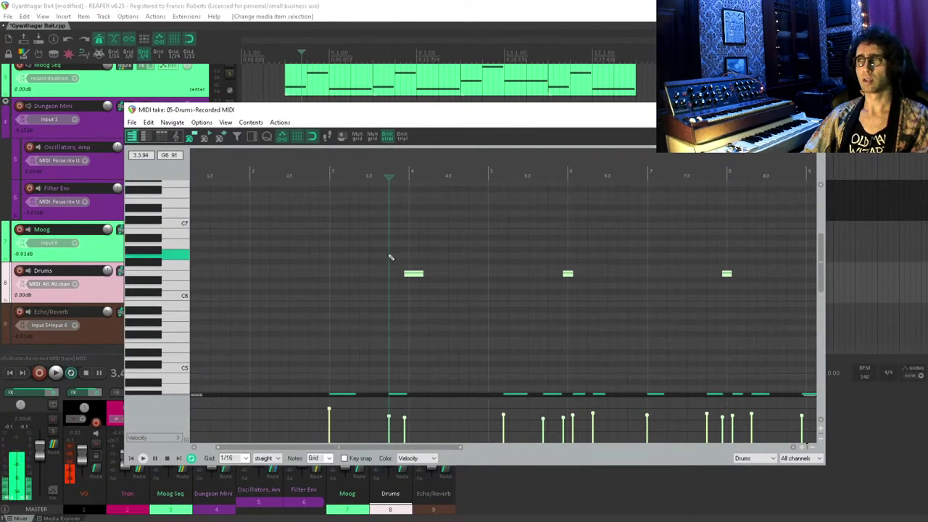
pyautogui.scroll(-3, 390, 258)
pyautogui.moveTo(489, 225); pyautogui.dragTo(267, 296)
pyautogui.scroll(1, 267, 296)
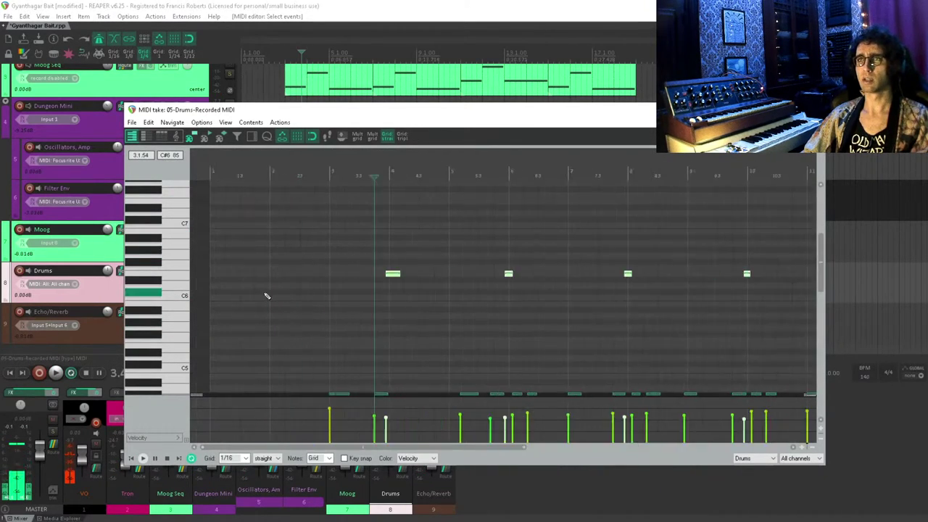
pyautogui.scroll(4, 420, 273)
pyautogui.scroll(-3, 420, 273)
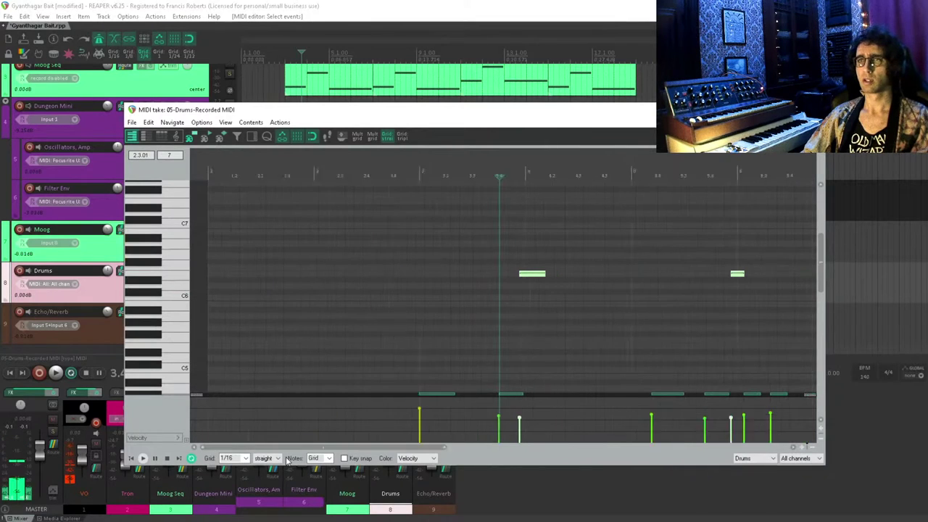
pyautogui.click(246, 458)
pyautogui.click(226, 506)
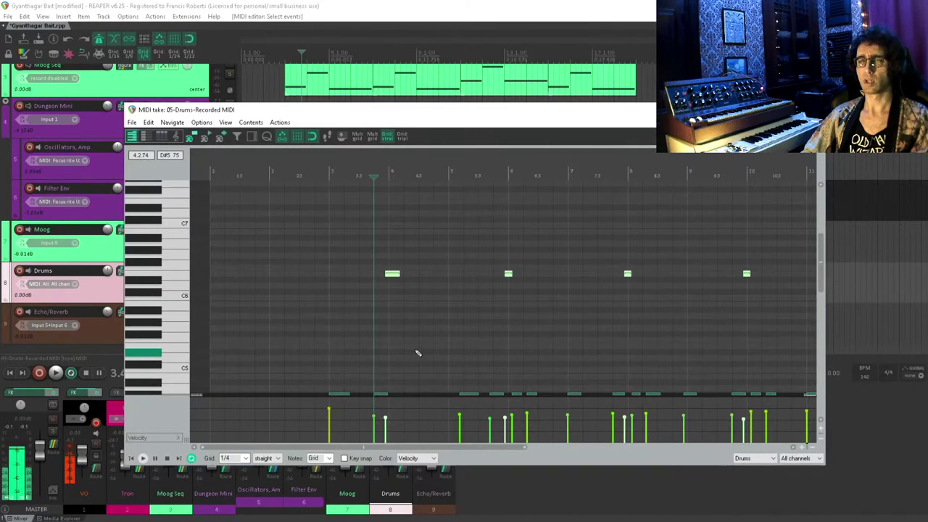
pyautogui.press('q')
pyautogui.click(483, 310)
# - Play the quantized drums with the other tracks for a few bars outside the MIDI editor
pyautogui.press('space')
pyautogui.press('Escape')
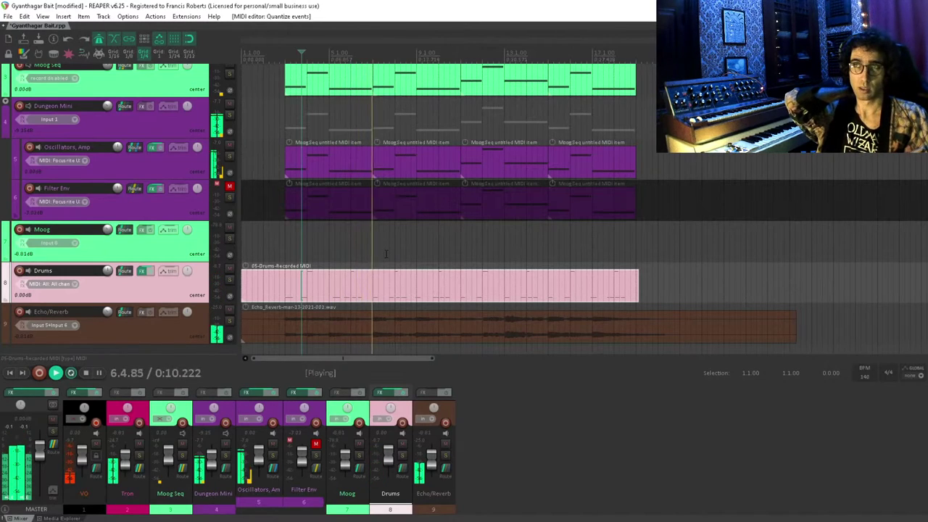
pyautogui.press('space')
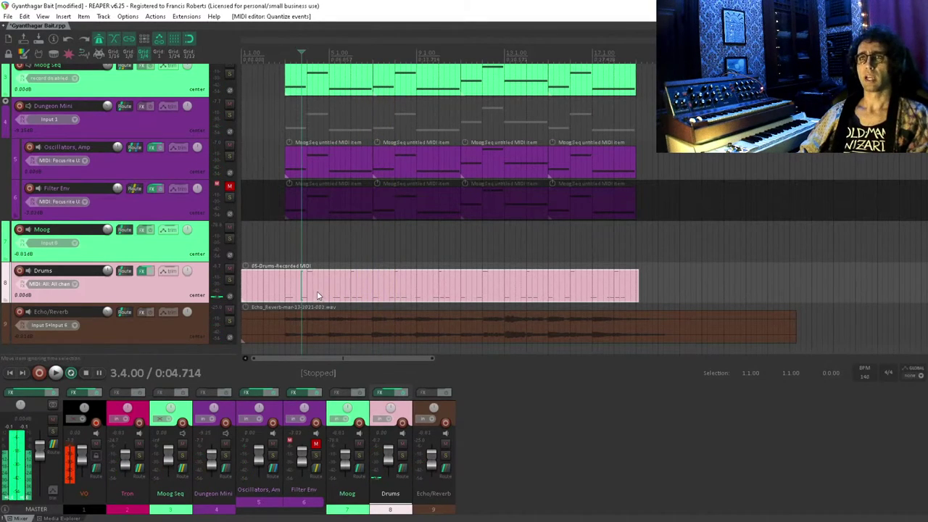
# - Reopen the recorded drum take in the MIDI editor and quantize all the notes in the C2 row
pyautogui.doubleClick(317, 295)
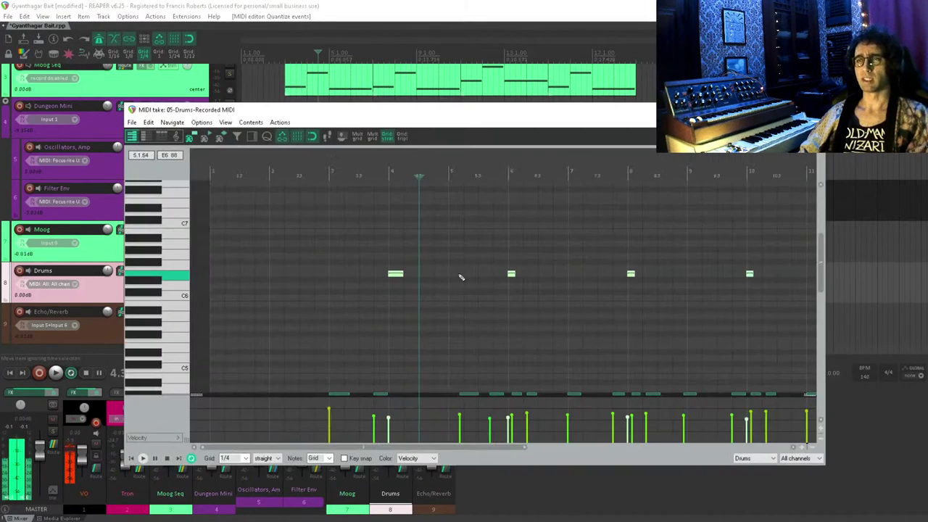
pyautogui.scroll(-2, 456, 271)
pyautogui.scroll(-3, 516, 246)
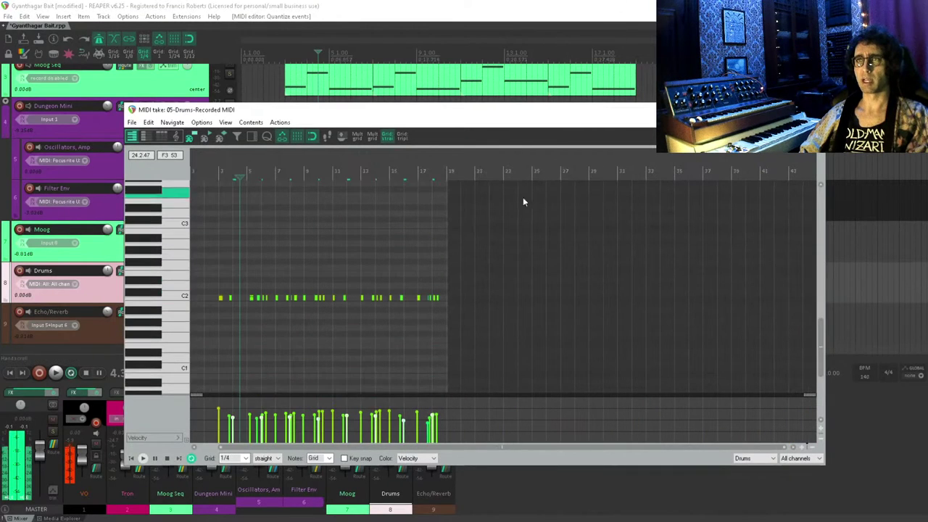
pyautogui.scroll(3, 283, 296)
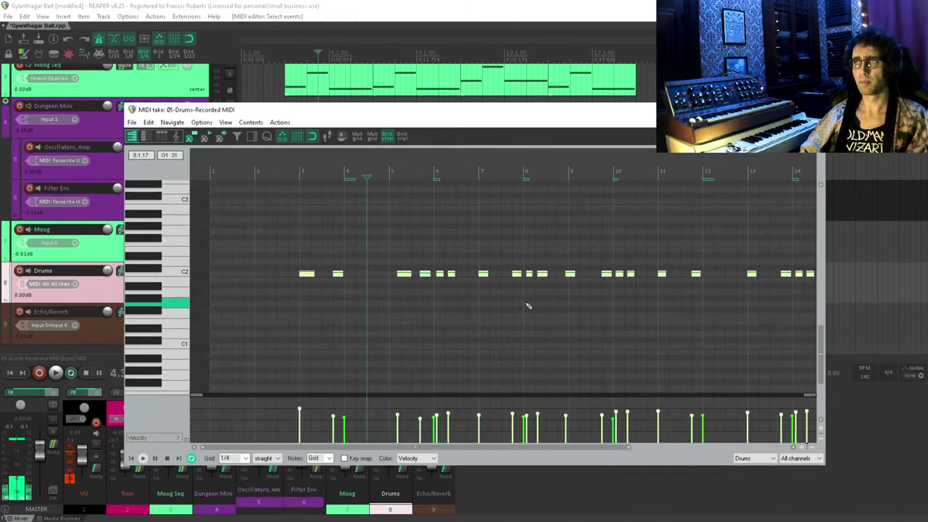
pyautogui.moveTo(434, 286); pyautogui.dragTo(384, 293)
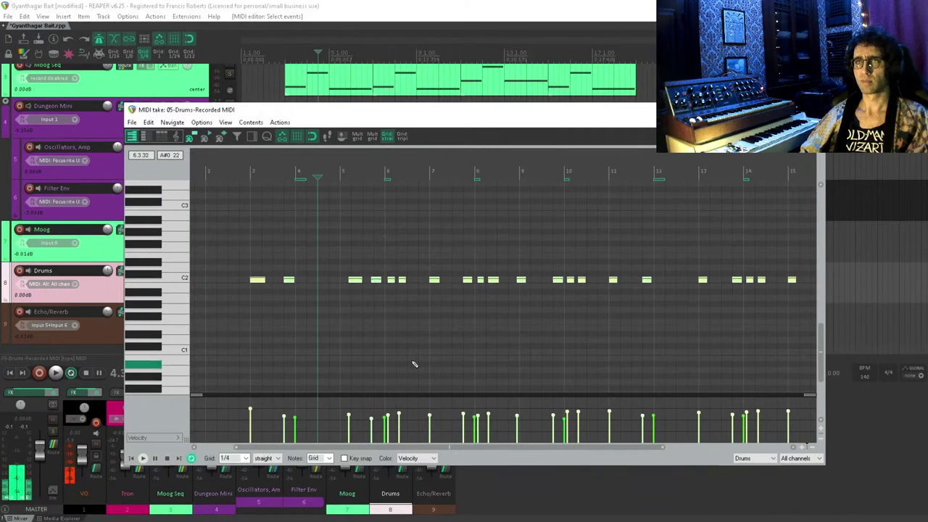
pyautogui.hotkey('ctrl', 'q')
pyautogui.click(491, 307)
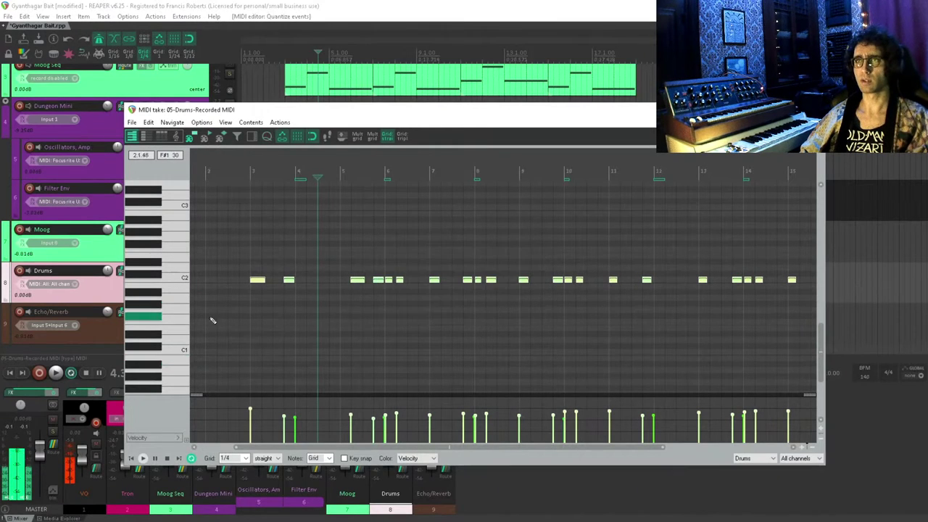
# - Play the drums briefly from bar 5 and delete the extra C2 note at the start of bar 6
pyautogui.click(346, 303)
pyautogui.press('space')
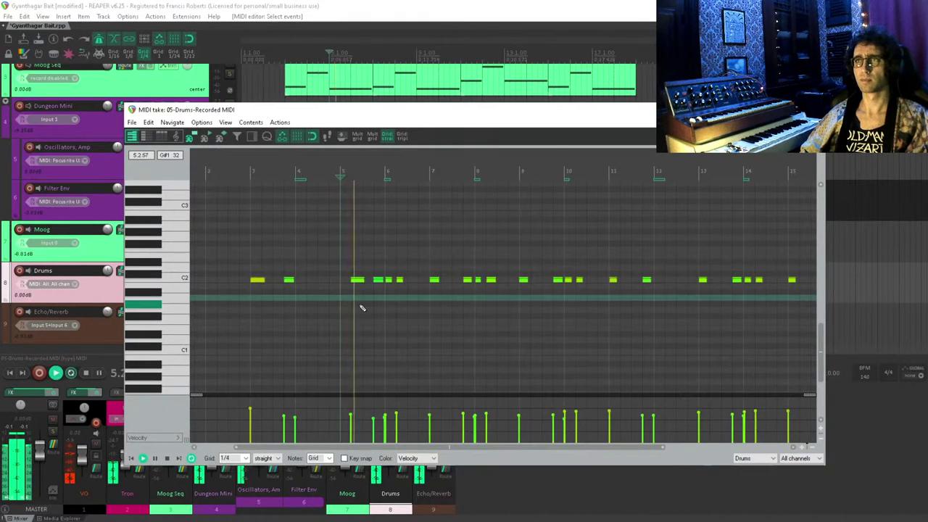
pyautogui.press('space')
pyautogui.click(388, 279)
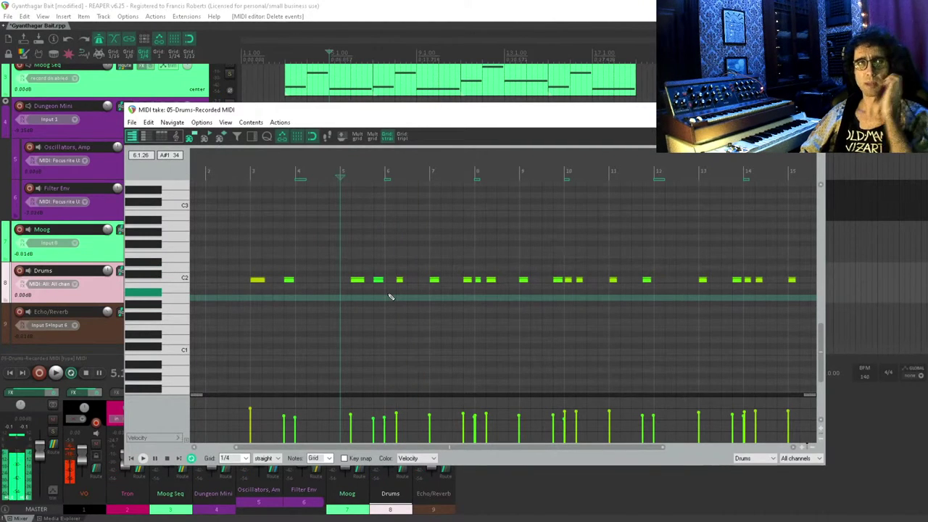
# - Play the drums from early in bar 6 and delete the extra C2 note at the start of bar 8
pyautogui.click(396, 269)
pyautogui.press('space')
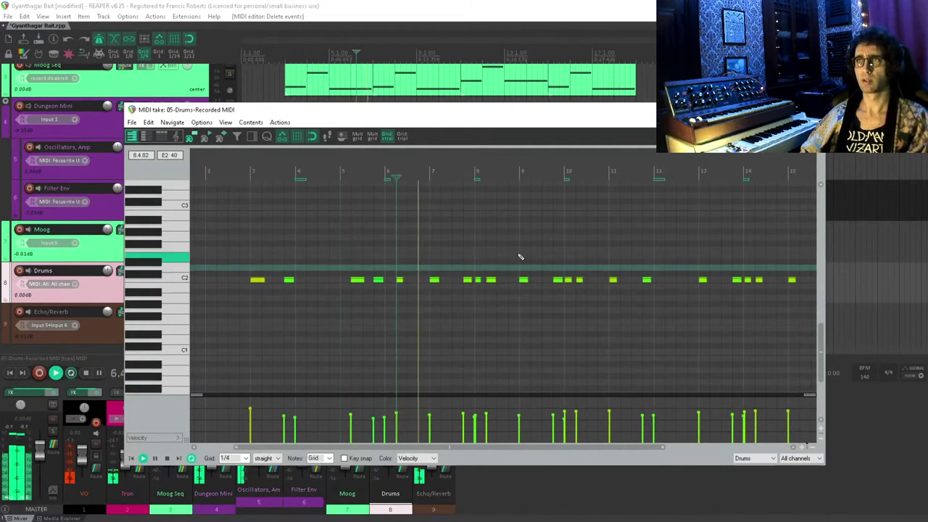
pyautogui.moveTo(519, 255); pyautogui.dragTo(454, 271)
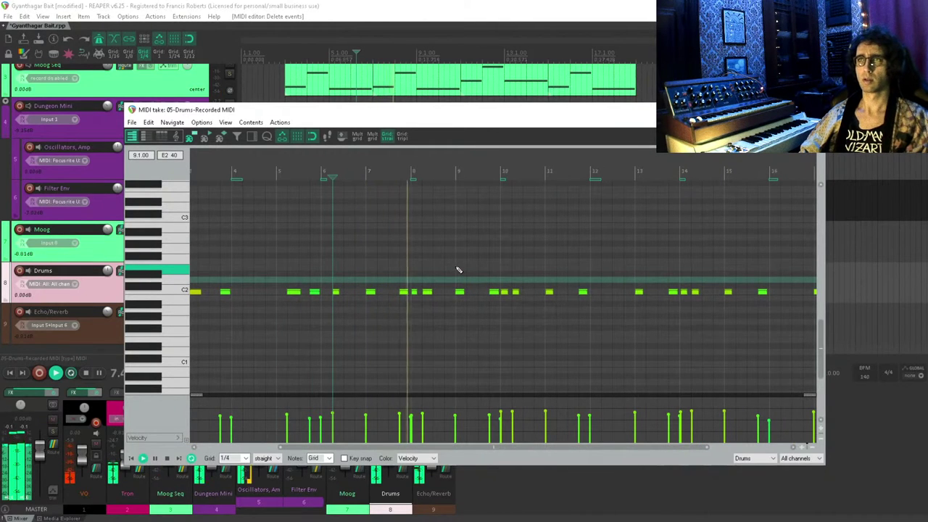
pyautogui.press('space')
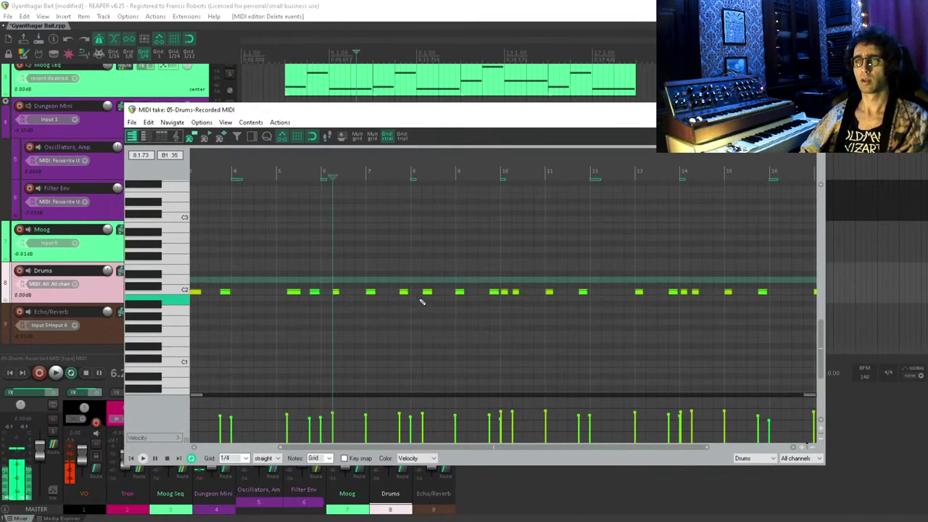
# - Play the edited drum take from the end of bar 7 to past bar 10 and check the hits around bar 10
pyautogui.click(406, 273)
pyautogui.press('space')
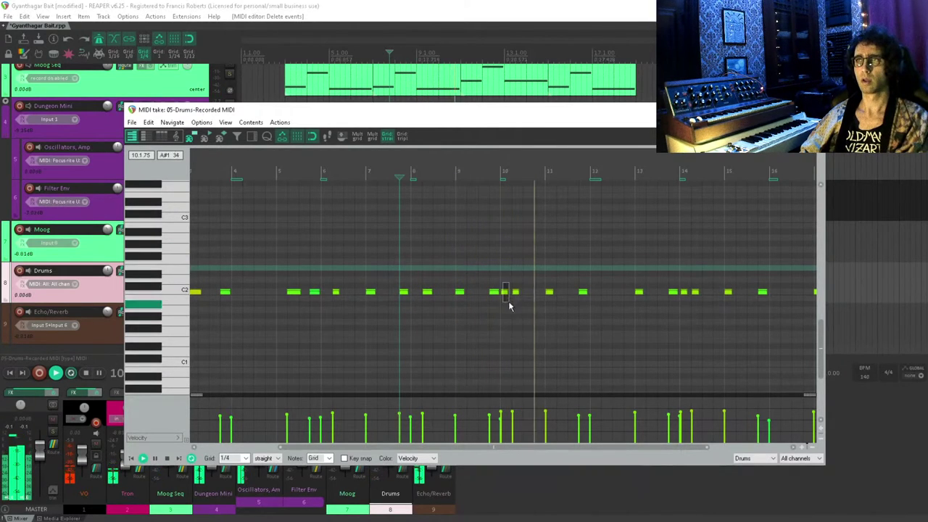
pyautogui.press('space')
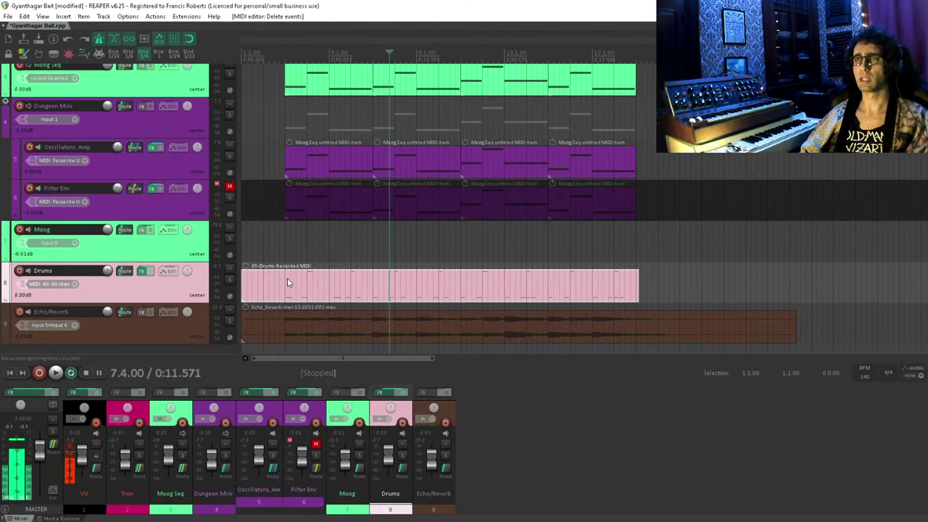
# - Delete the whole recorded MIDI take from the Drums track
pyautogui.click(279, 285)
pyautogui.click(287, 280)
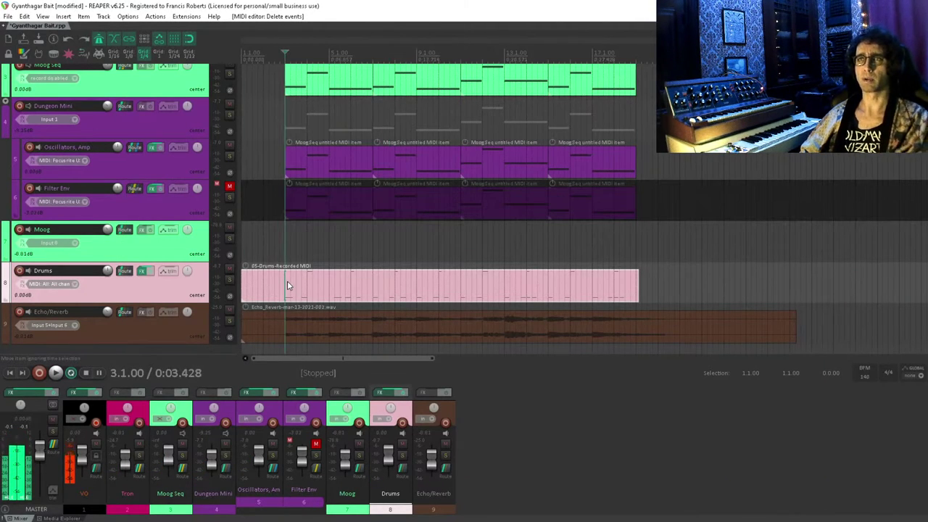
pyautogui.press('Delete')
# - Arm the Drums track and record a new MIDI drum take from the project start into bar 18, keeping the take
pyautogui.click(268, 282)
pyautogui.press('Home')
pyautogui.click(19, 270)
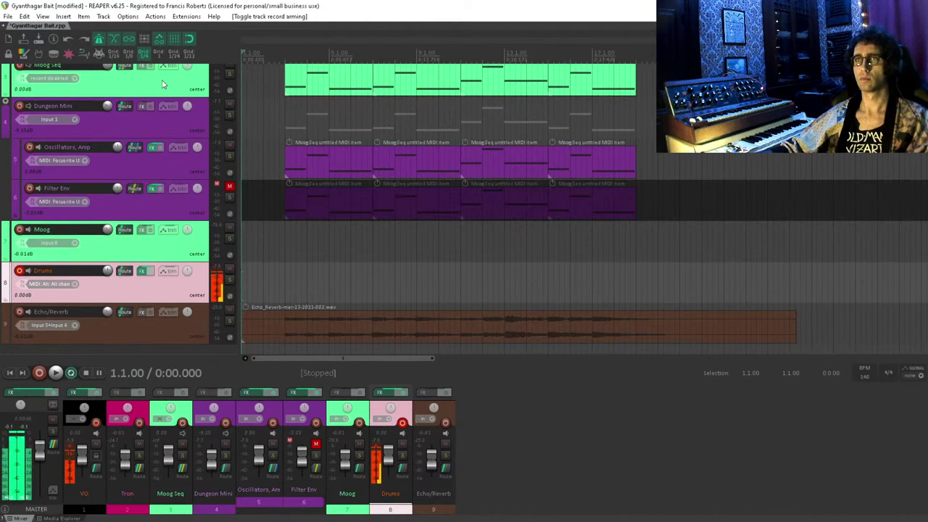
pyautogui.hotkey('ctrl', 'r')
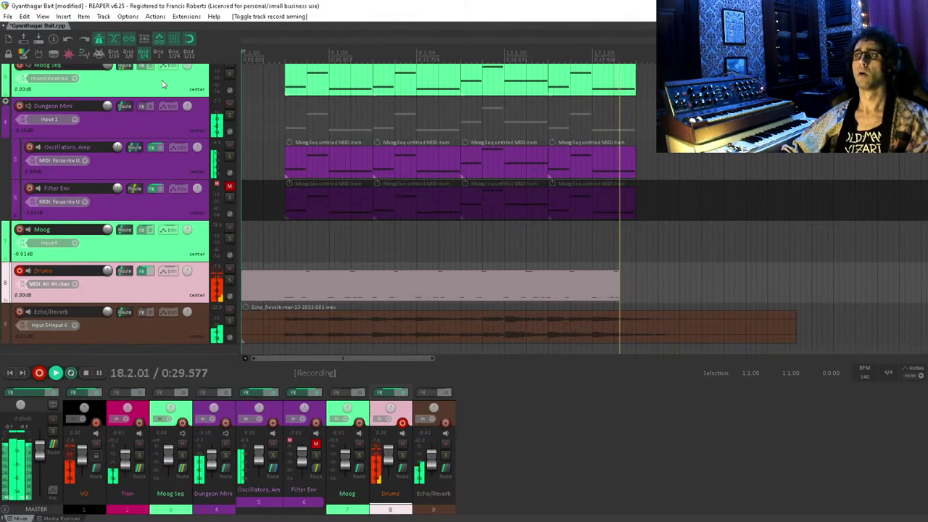
pyautogui.press('space')
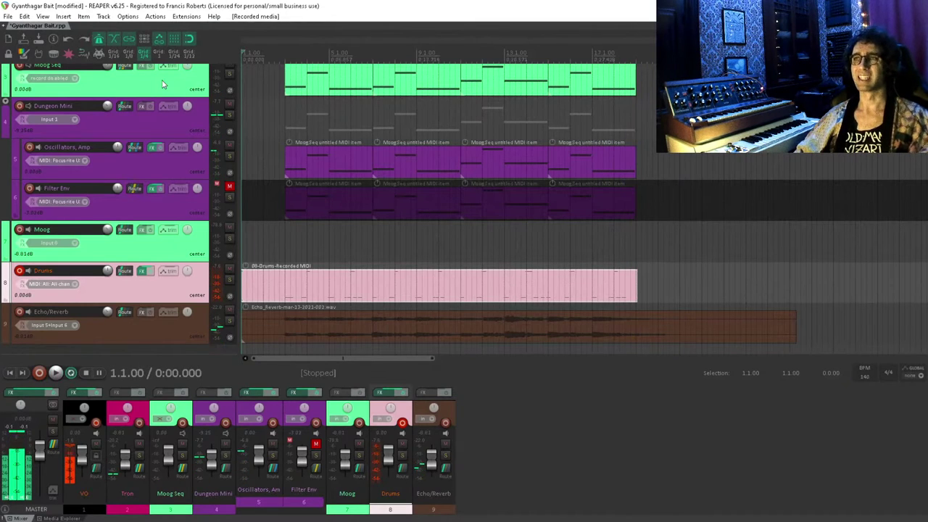
pyautogui.click(287, 240)
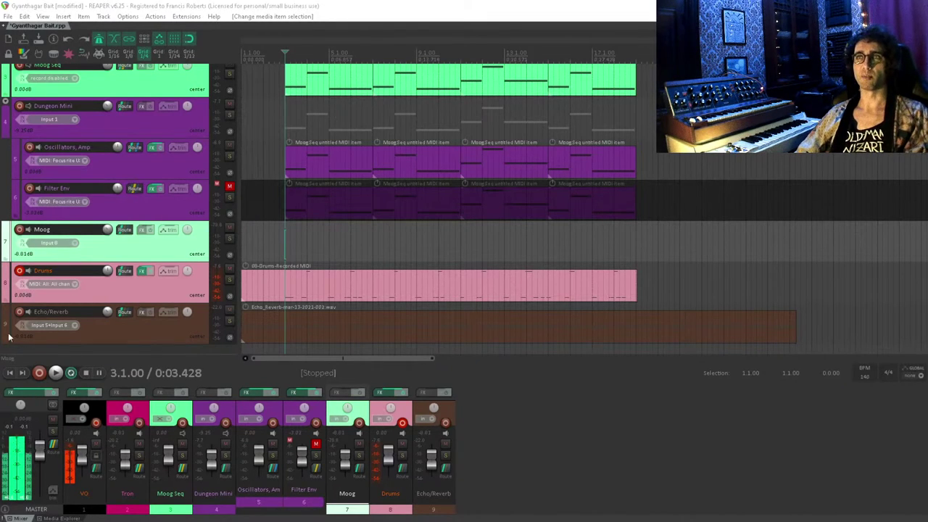
pyautogui.scroll(3, 305, 242)
pyautogui.scroll(-2, 325, 323)
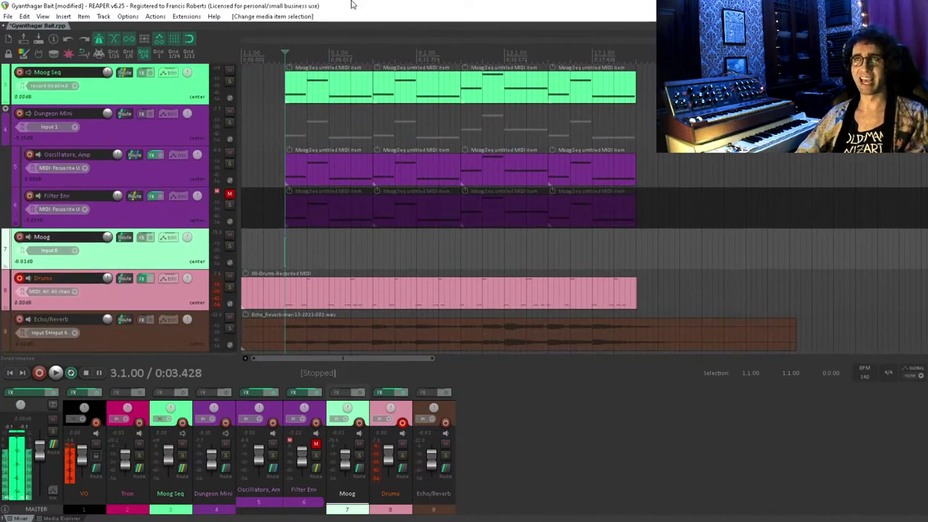
pyautogui.scroll(3, 355, 213)
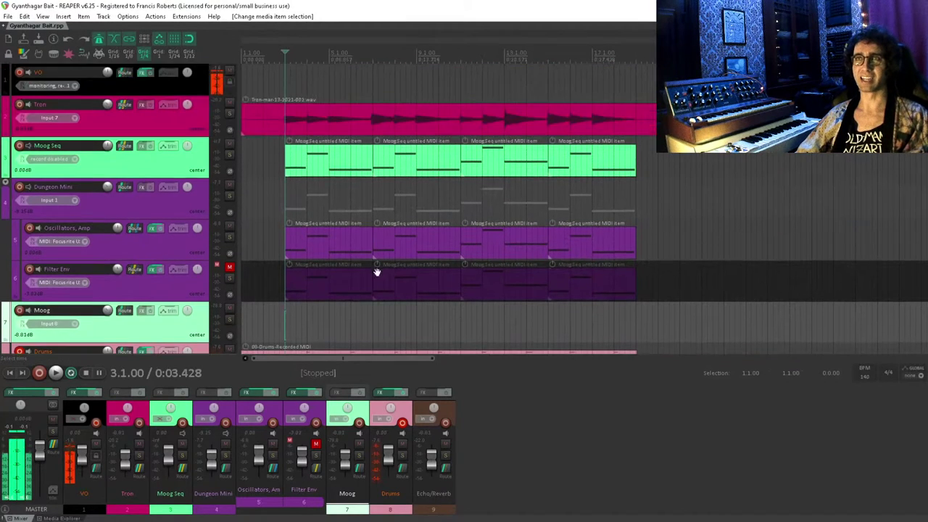
pyautogui.scroll(-5, 453, 246)
pyautogui.scroll(1, 457, 273)
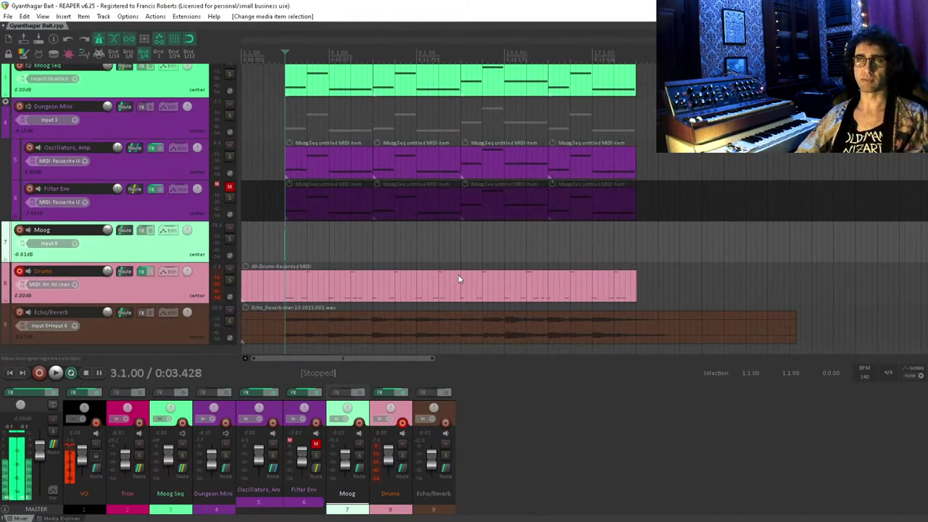
pyautogui.scroll(1, 493, 261)
pyautogui.scroll(-1, 518, 272)
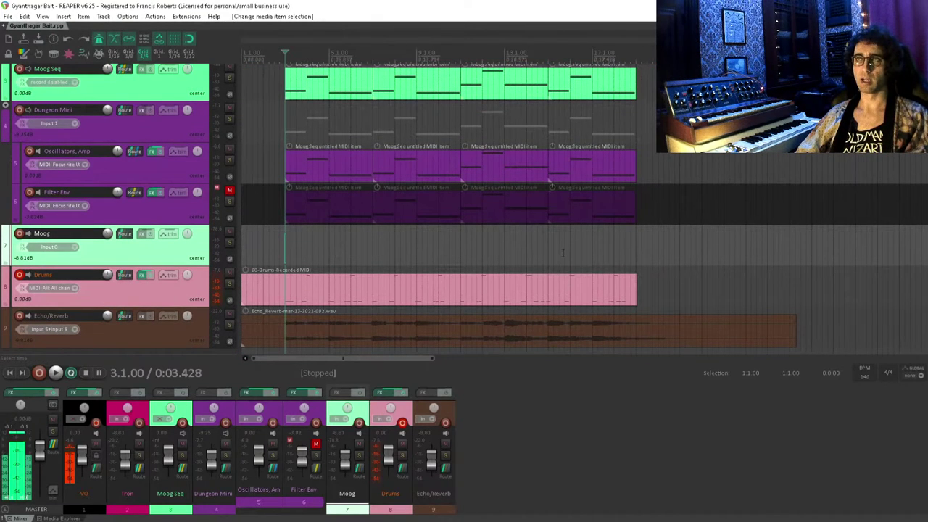
pyautogui.scroll(-1, 323, 262)
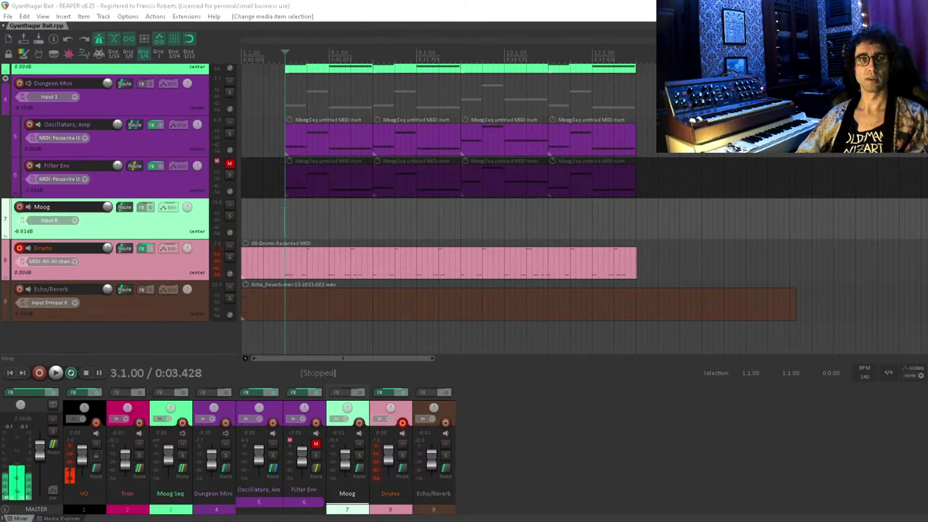
# - Play the arrangement with the new drum take from just before bar 3 to about bar 17
pyautogui.click(281, 213)
pyautogui.press('space')
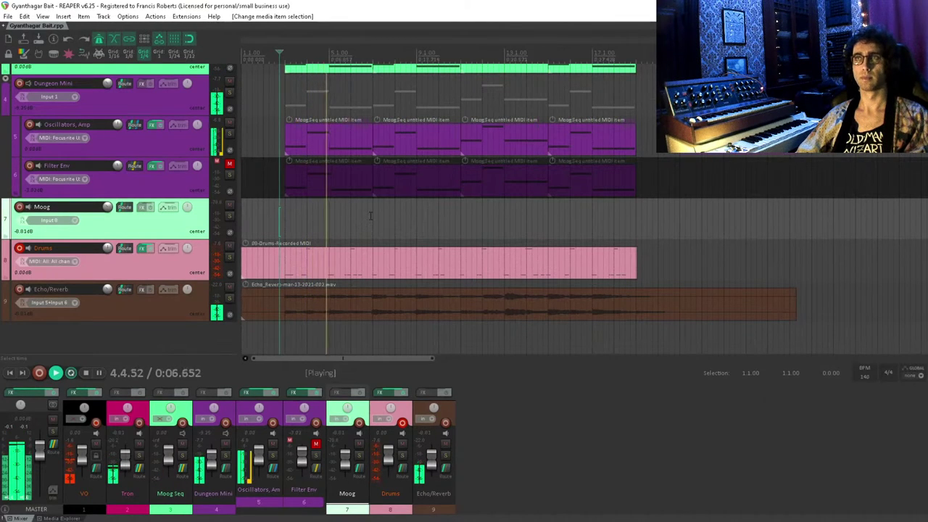
pyautogui.scroll(1, 363, 218)
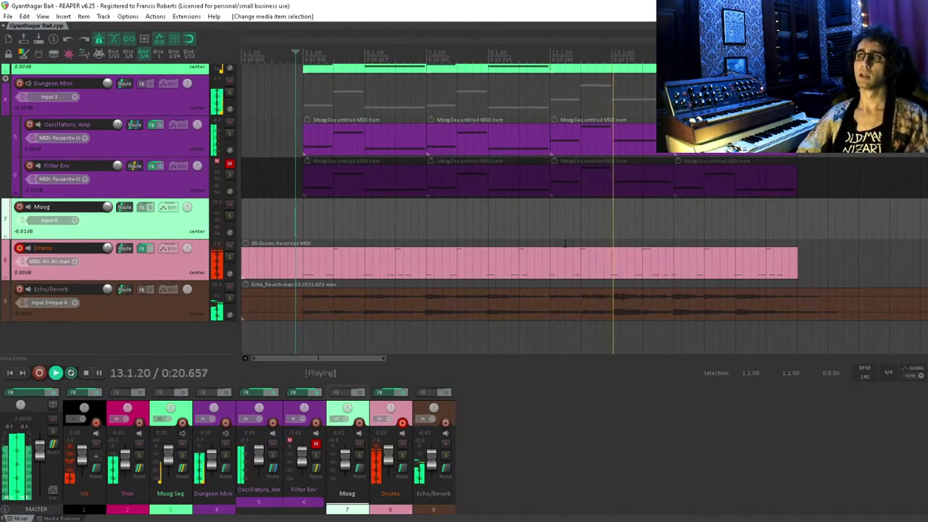
pyautogui.hscroll(2, 498, 197)
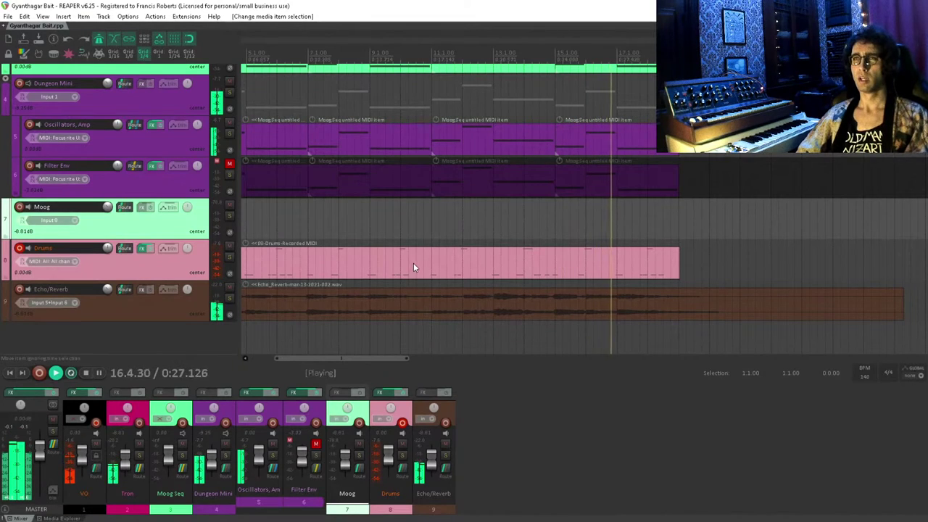
pyautogui.press('space')
# - Disarm recording on the Drums track
pyautogui.moveTo(323, 270); pyautogui.dragTo(521, 232)
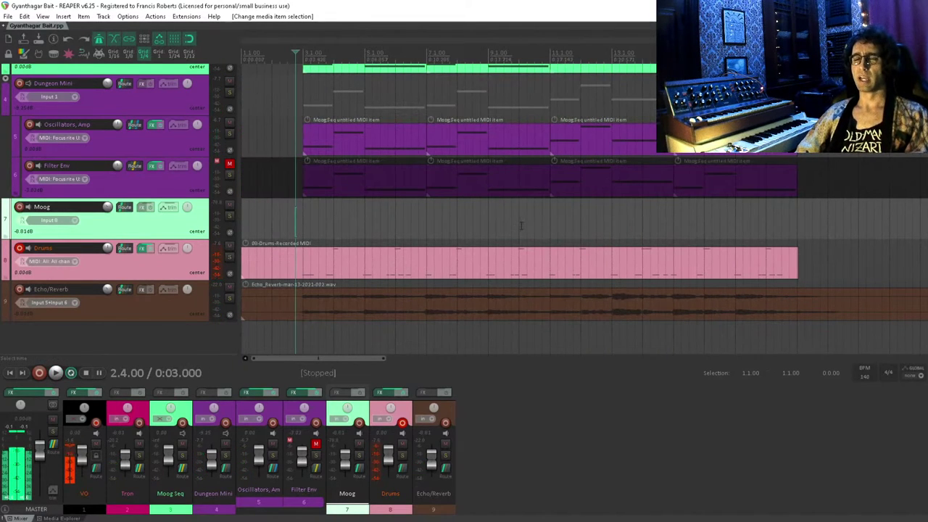
pyautogui.moveTo(282, 172); pyautogui.dragTo(281, 212)
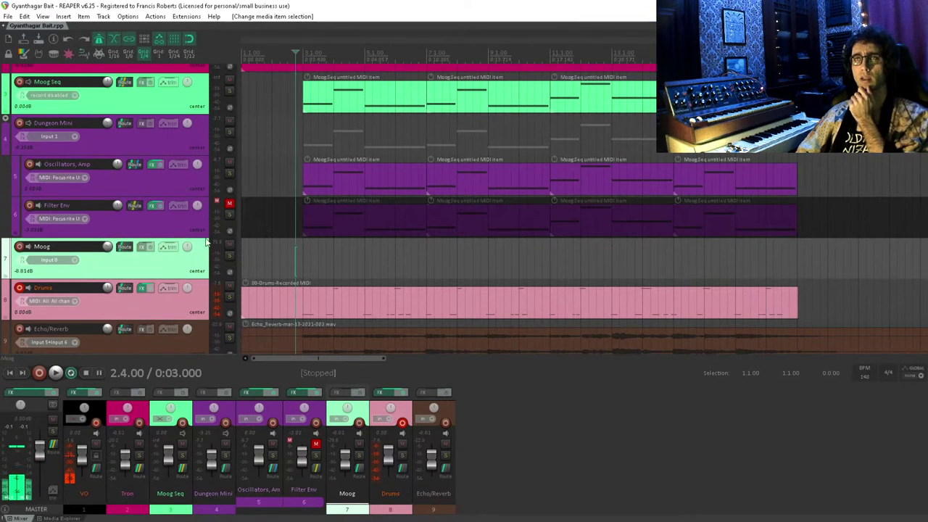
pyautogui.scroll(-1, 231, 208)
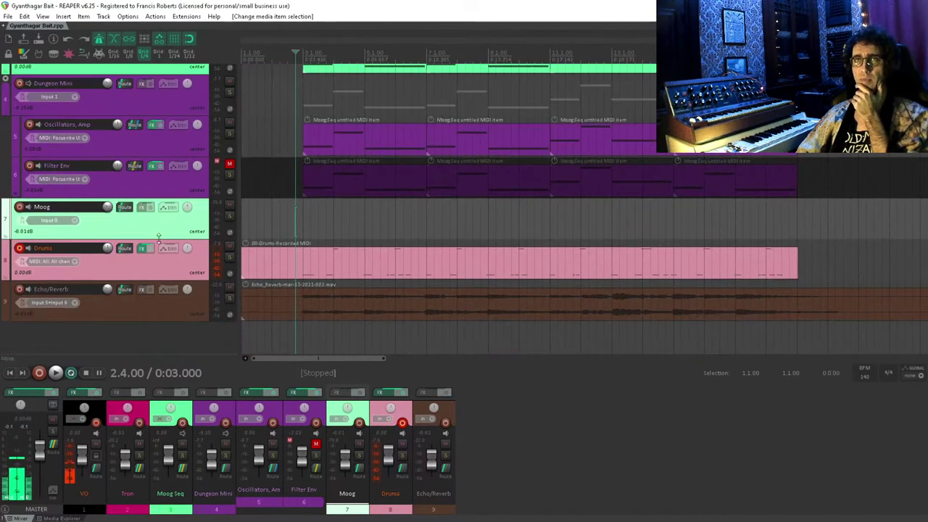
pyautogui.click(19, 249)
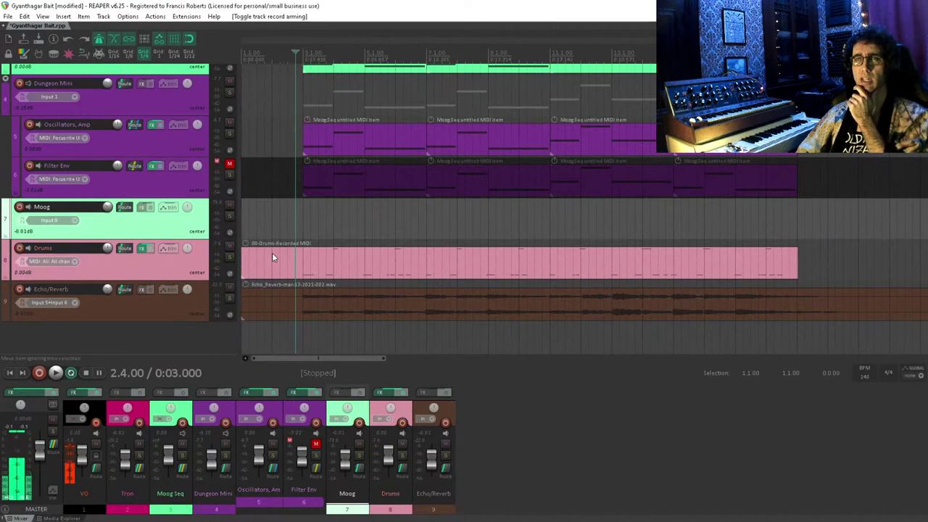
# - Mute the Drums track and the Moog track
pyautogui.click(229, 246)
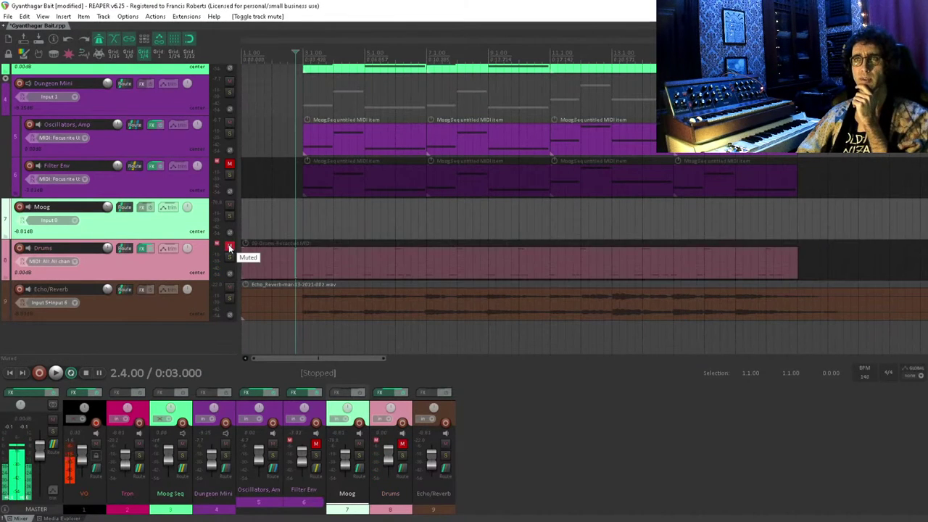
pyautogui.click(229, 207)
# - Insert a new track directly below Tron and name it Flutes
pyautogui.scroll(3, 205, 208)
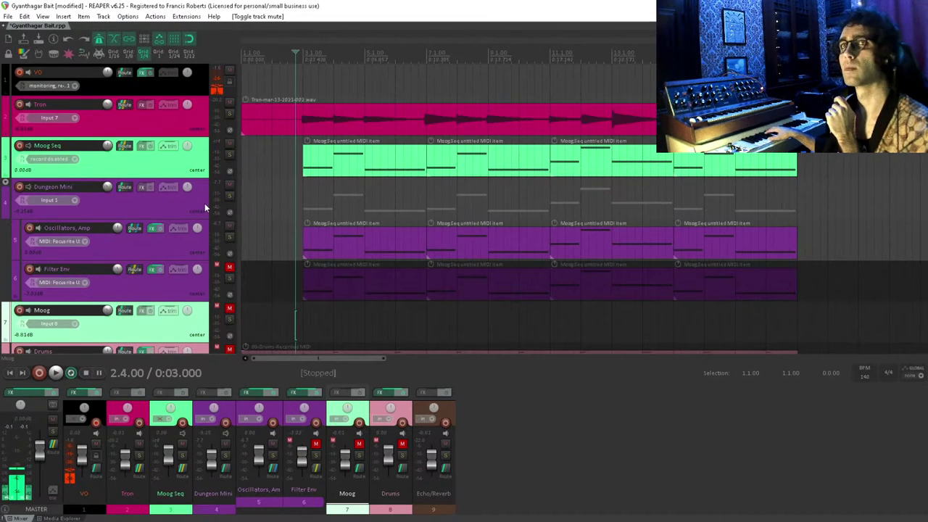
pyautogui.click(136, 114)
pyautogui.hotkey('ctrl', 't')
pyautogui.click(47, 145)
pyautogui.doubleClick(47, 145)
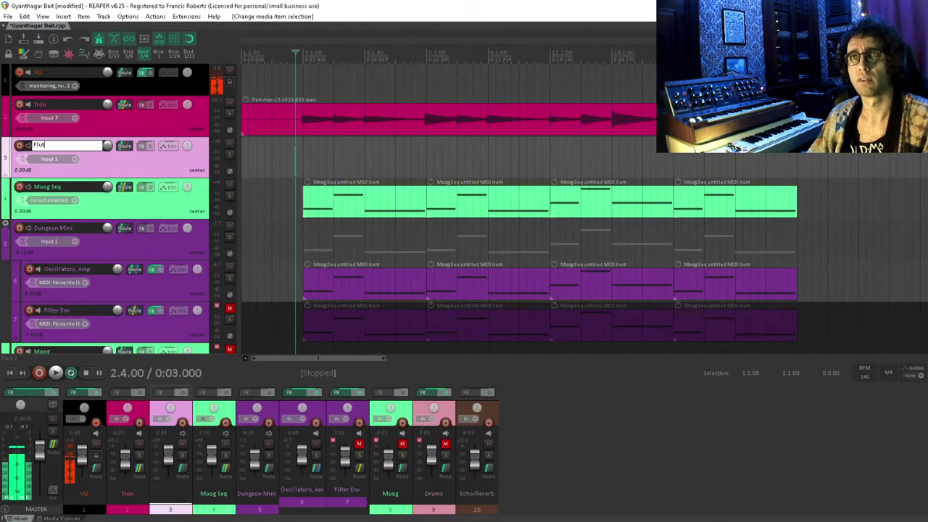
pyautogui.write('Flutes')
pyautogui.press('Return')
# - Set the Flutes track to record from mono Input 7 and arm it for recording
pyautogui.click(58, 160)
pyautogui.moveTo(87, 166)
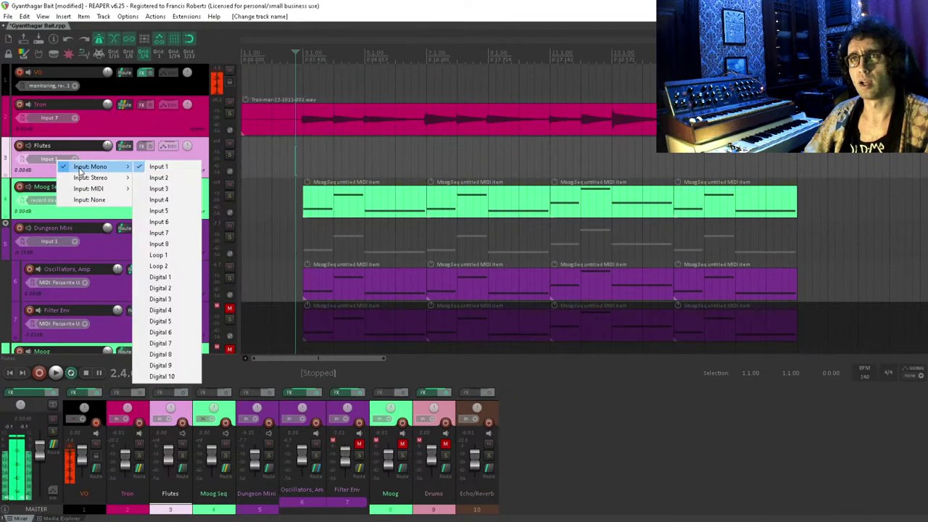
pyautogui.click(156, 233)
pyautogui.click(20, 146)
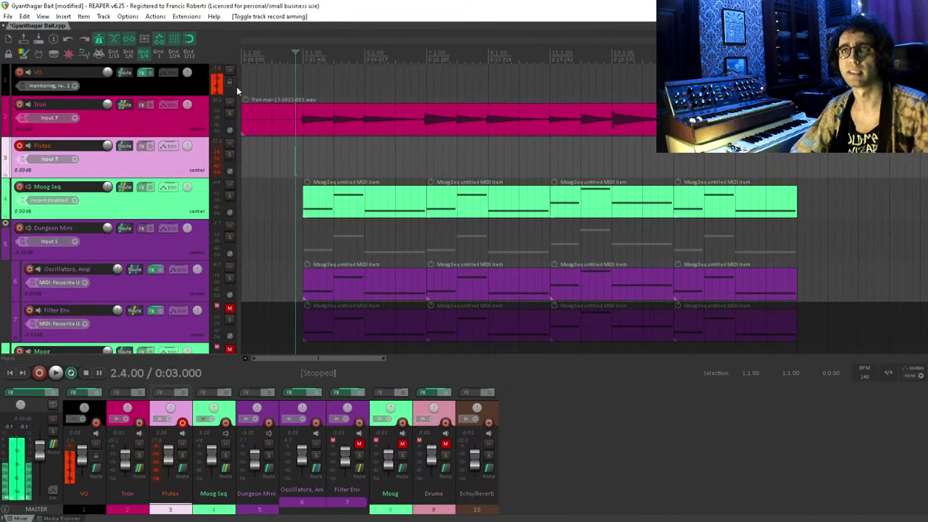
# - Route the Flutes track to the hardware output pair Output 3 / Output 4
pyautogui.click(125, 146)
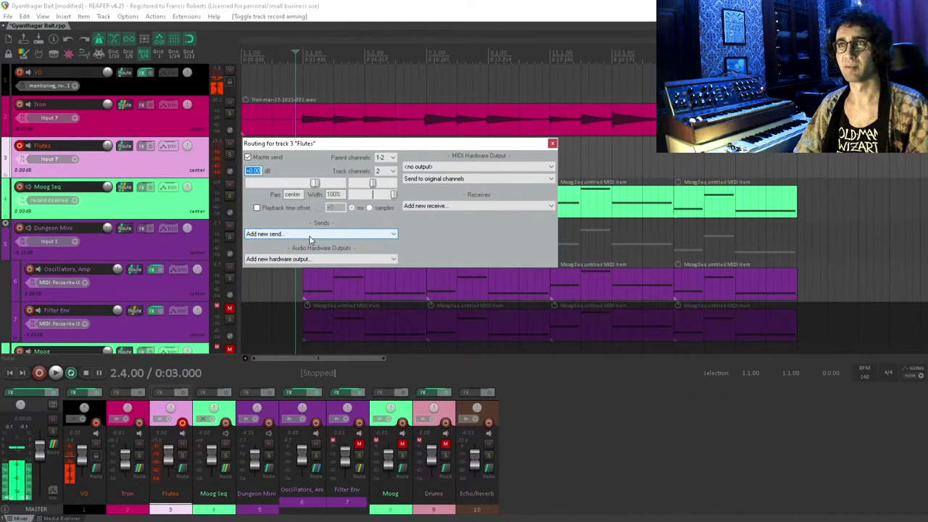
pyautogui.click(293, 259)
pyautogui.click(291, 289)
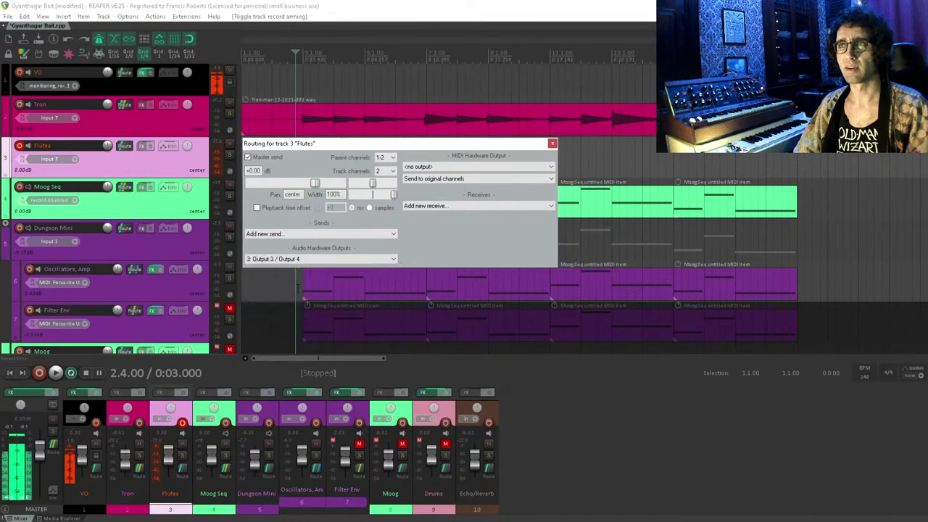
pyautogui.click(552, 143)
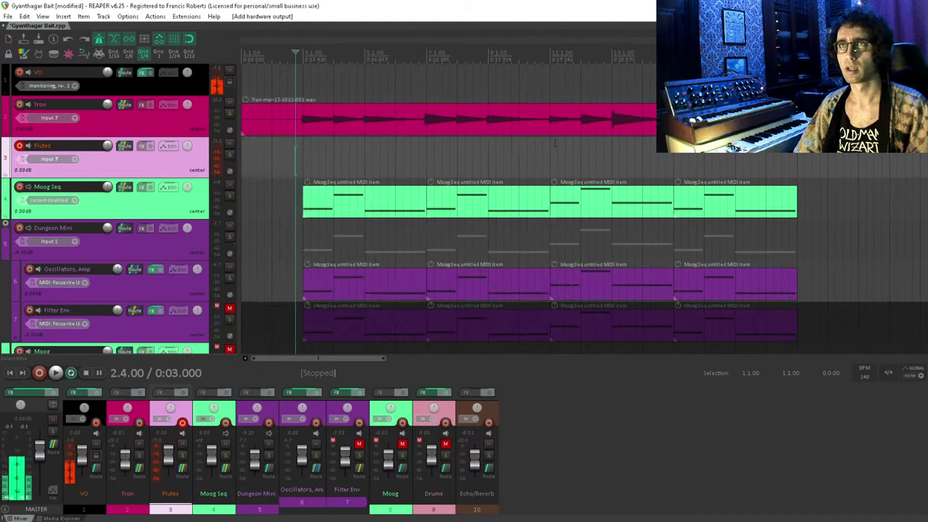
# - Duplicate the Echo/Reverb track together with its recorded audio
pyautogui.scroll(-2, 128, 235)
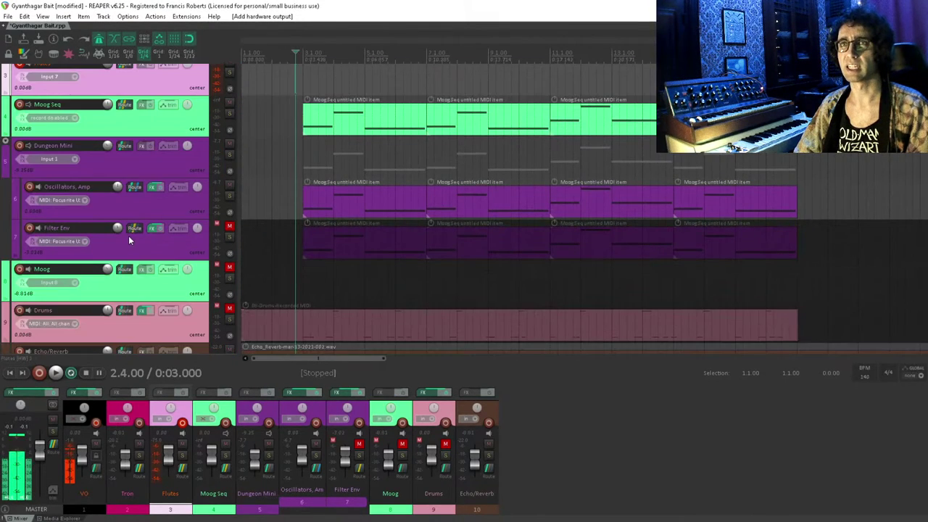
pyautogui.scroll(-2, 123, 242)
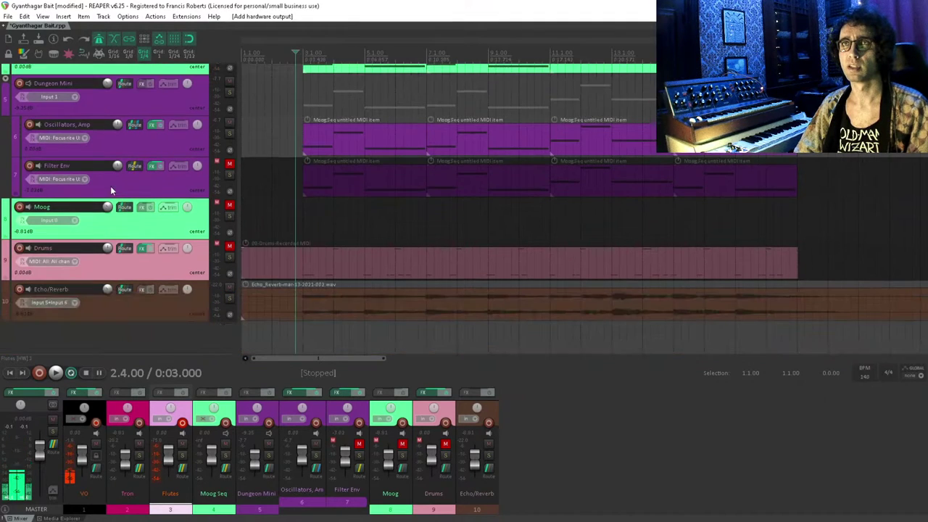
pyautogui.rightClick(87, 305)
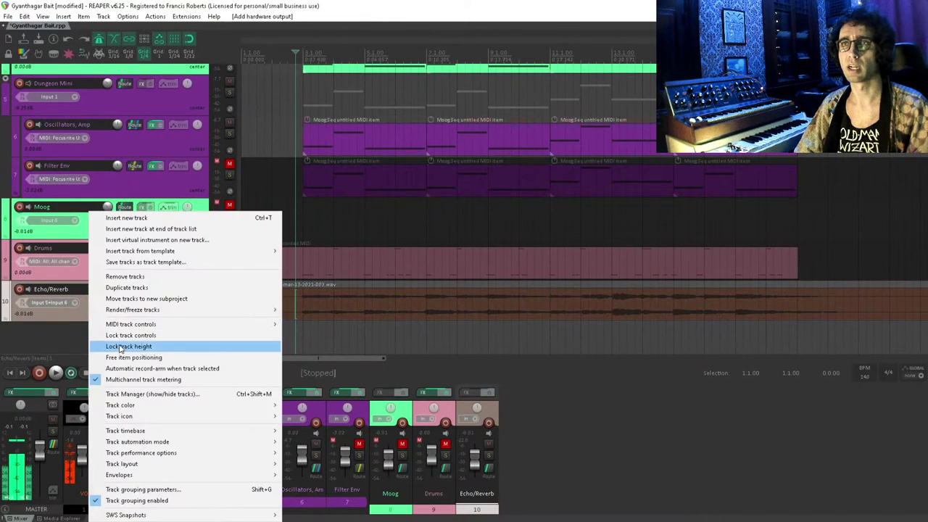
pyautogui.click(145, 288)
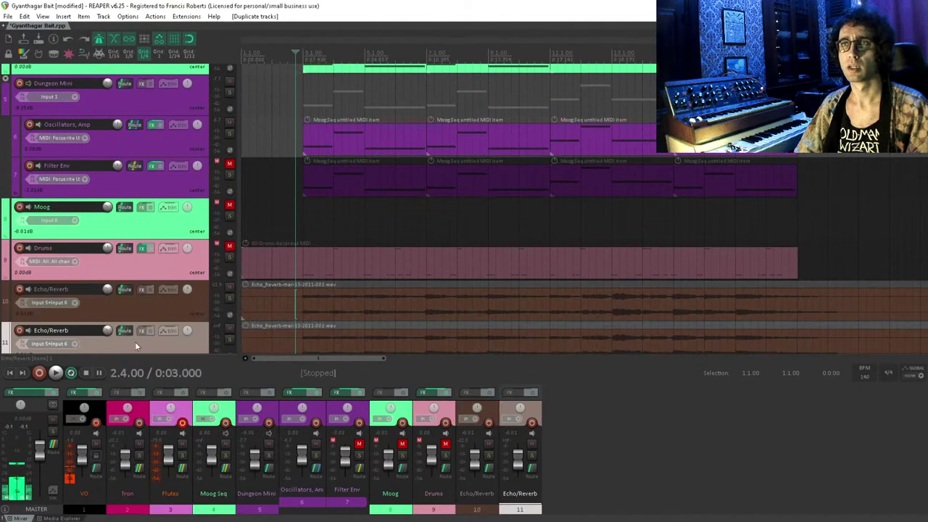
# - Place the Echo/Reverb copy directly below Flutes and give both tracks the same blue colour
pyautogui.moveTo(123, 343); pyautogui.dragTo(105, 183)
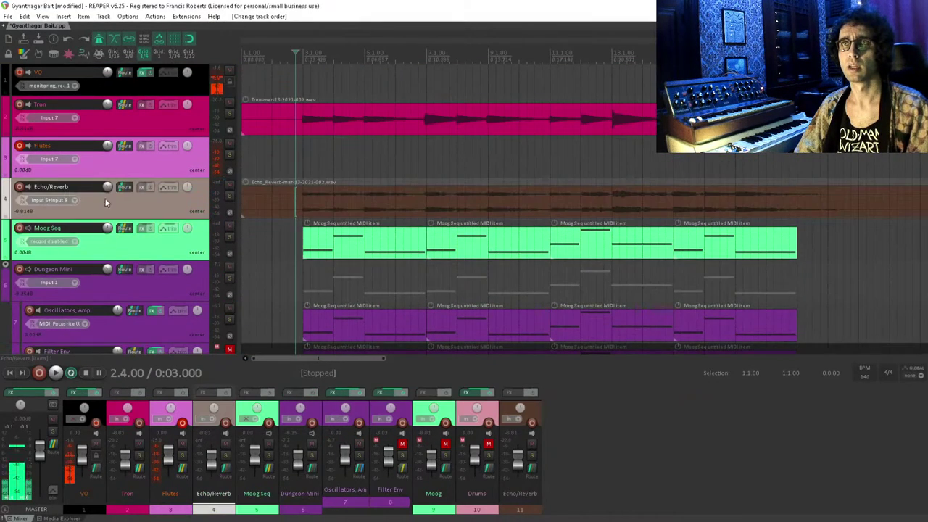
pyautogui.click(26, 55)
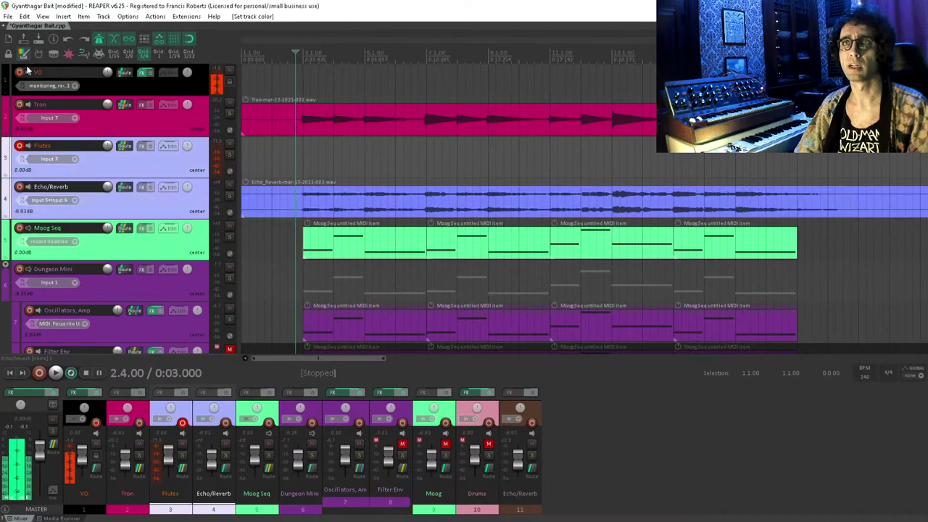
# - Move the original Echo/Reverb track directly below Tron
pyautogui.scroll(-4, 107, 203)
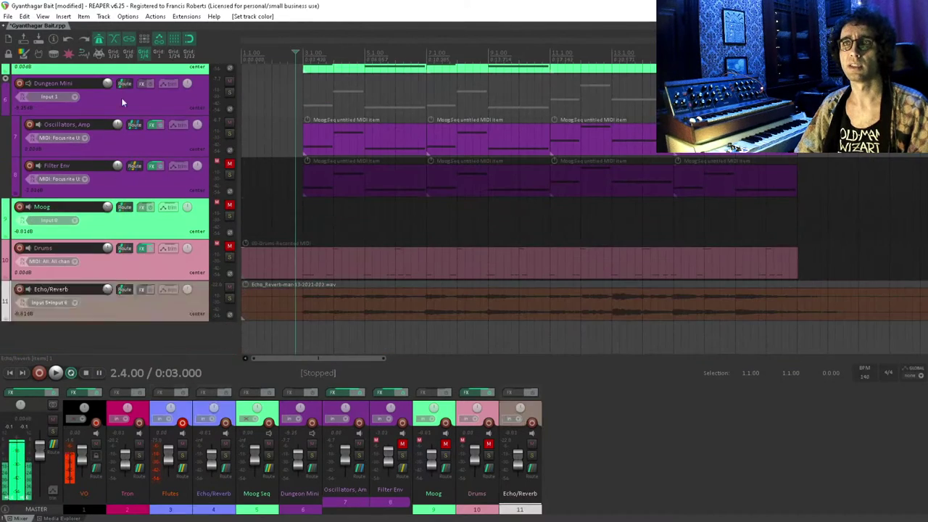
pyautogui.scroll(5, 118, 170)
pyautogui.click(126, 146)
pyautogui.click(127, 159)
# - Give the Tron track and the Echo/Reverb track below it a matching purple colour
pyautogui.keyDown('ctrl'); pyautogui.click(139, 124); pyautogui.keyUp('ctrl')
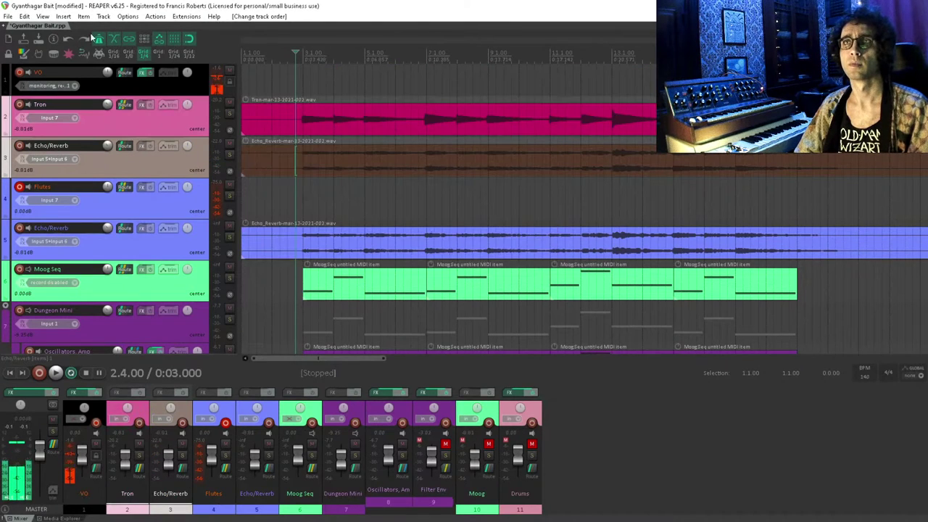
pyautogui.click(26, 55)
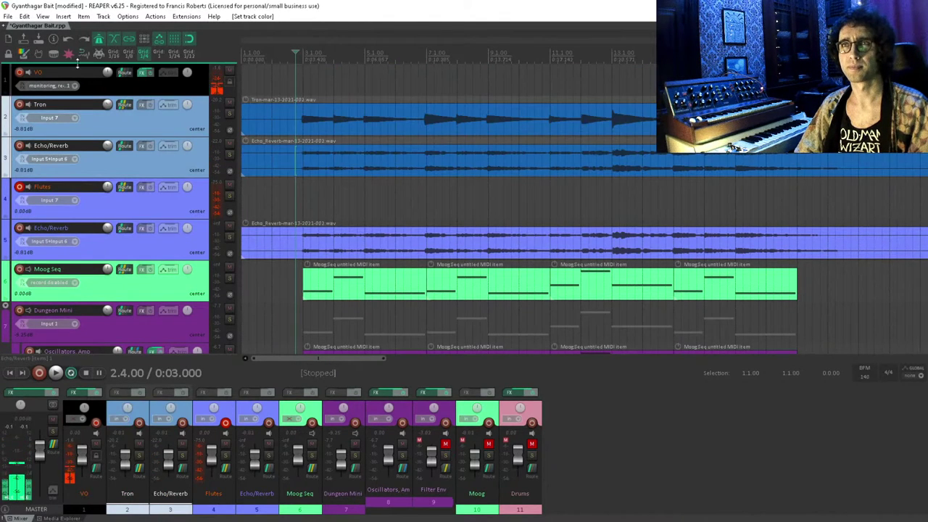
pyautogui.click(26, 58)
# - Arm the Echo/Reverb track below Flutes and lower the Flutes volume to -7.30 dB
pyautogui.click(32, 214)
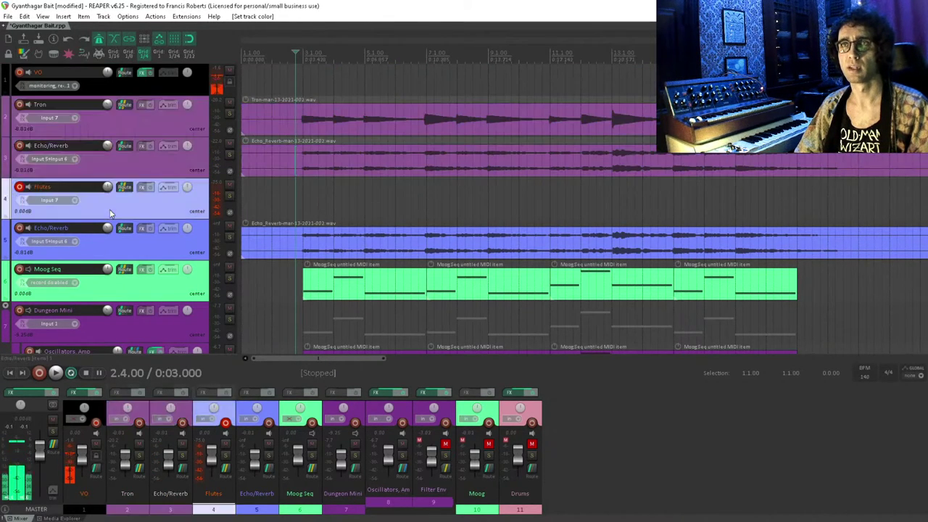
pyautogui.click(19, 228)
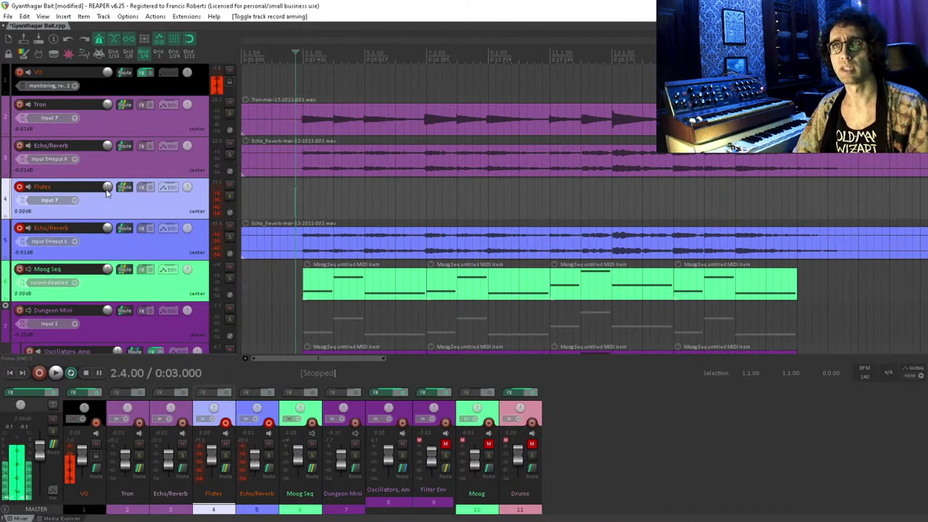
pyautogui.moveTo(107, 190); pyautogui.dragTo(106, 206)
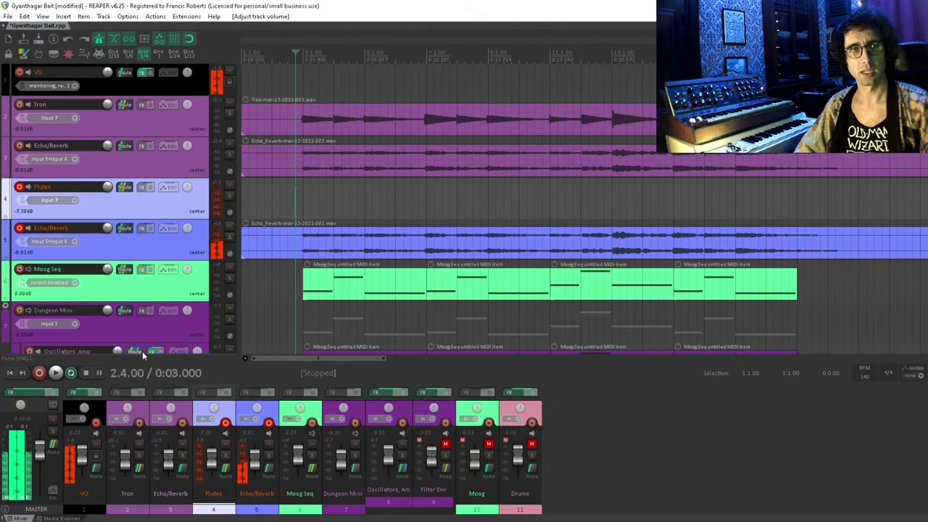
# - Save the project and return the edit cursor to the project start
pyautogui.scroll(-1, 311, 297)
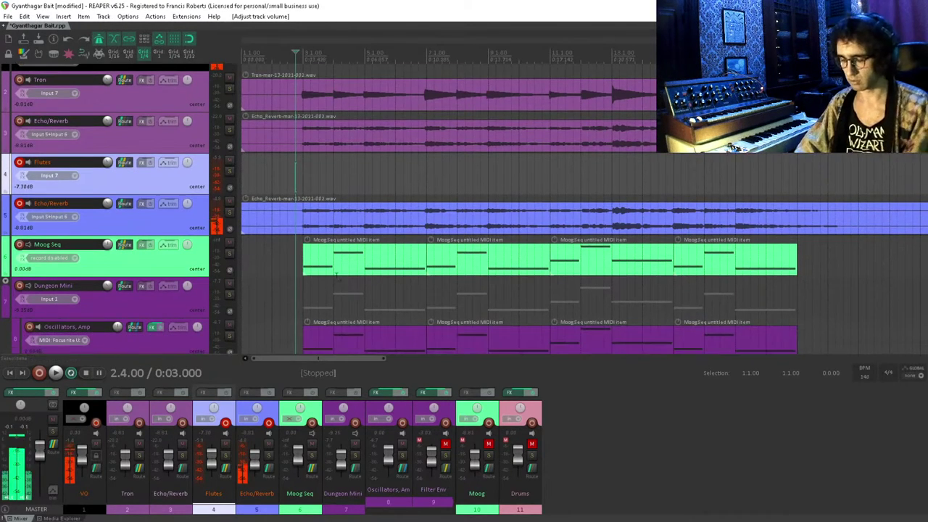
pyautogui.hotkey('ctrl', 's')
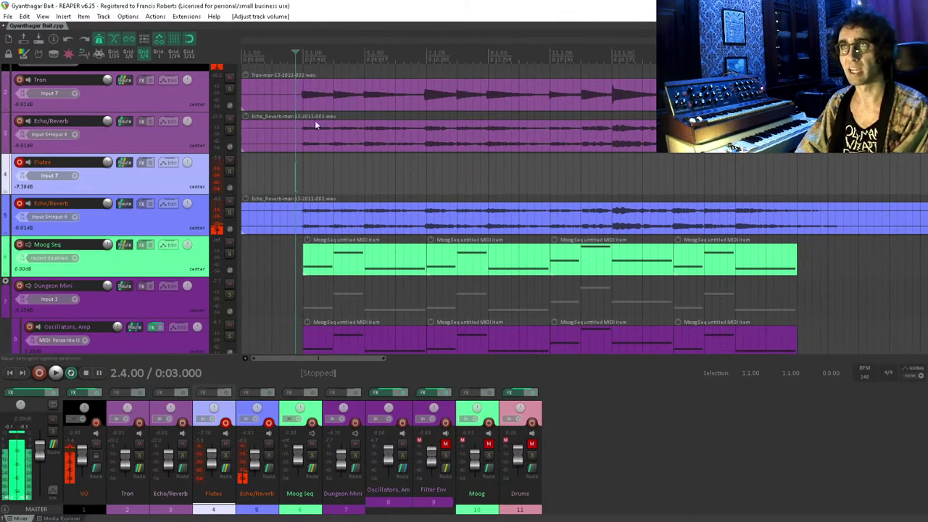
pyautogui.press('Home')
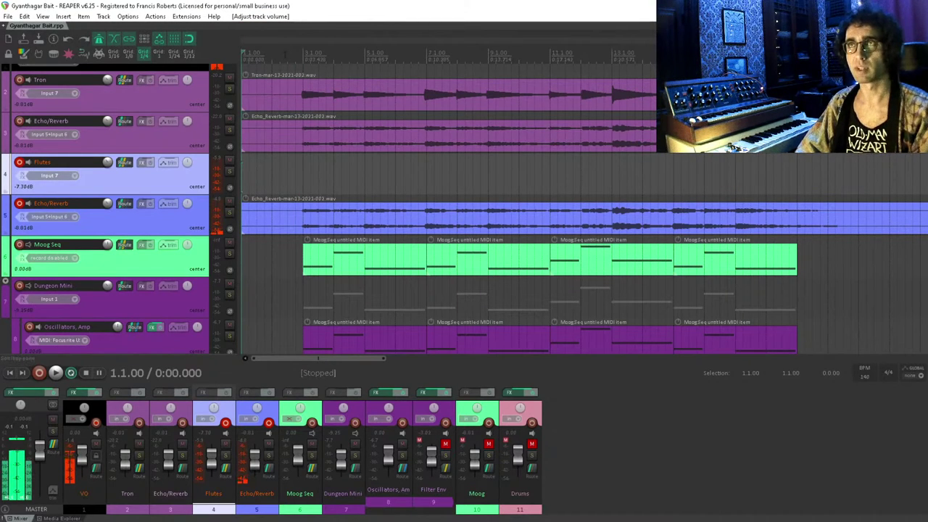
# - Delete the duplicated audio item from the Echo/Reverb track below Flutes
pyautogui.scroll(1, 347, 188)
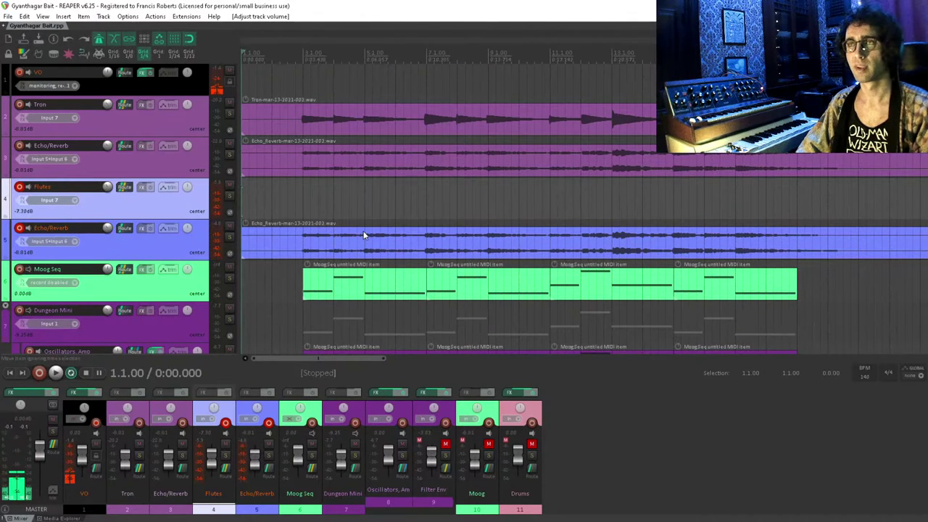
pyautogui.scroll(-1, 364, 230)
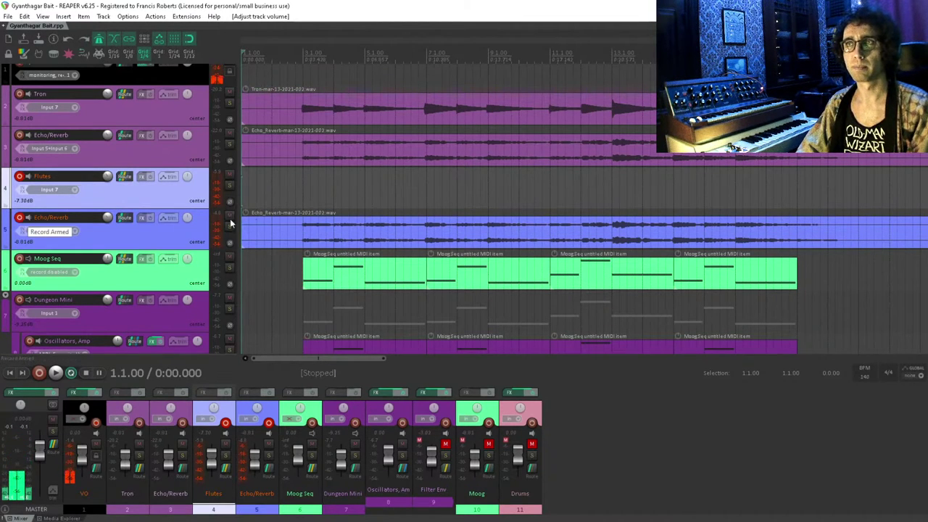
pyautogui.click(305, 223)
pyautogui.press('Delete')
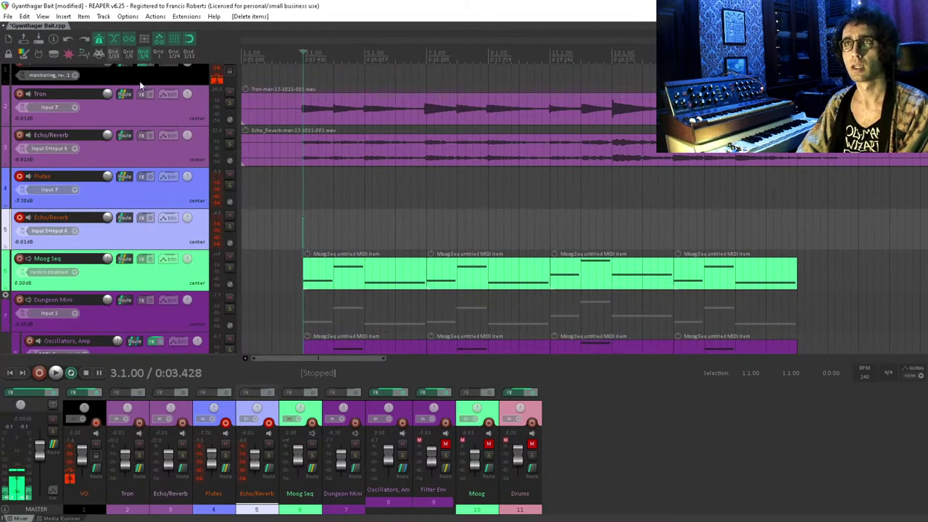
# - Set a time selection from 3.1.00 to 19.1.00 and mute the Dungeon Mini folder track
pyautogui.moveTo(302, 189); pyautogui.dragTo(797, 211)
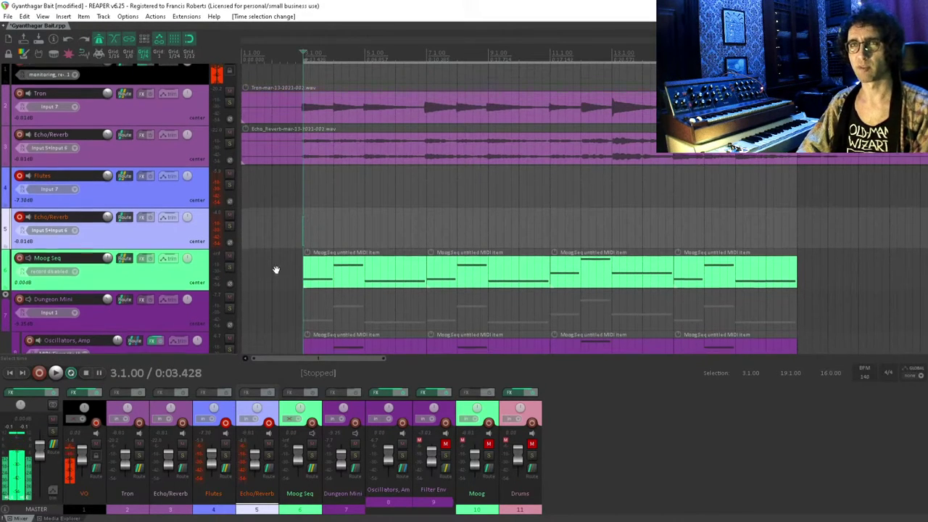
pyautogui.scroll(-2, 184, 243)
pyautogui.scroll(-1, 138, 279)
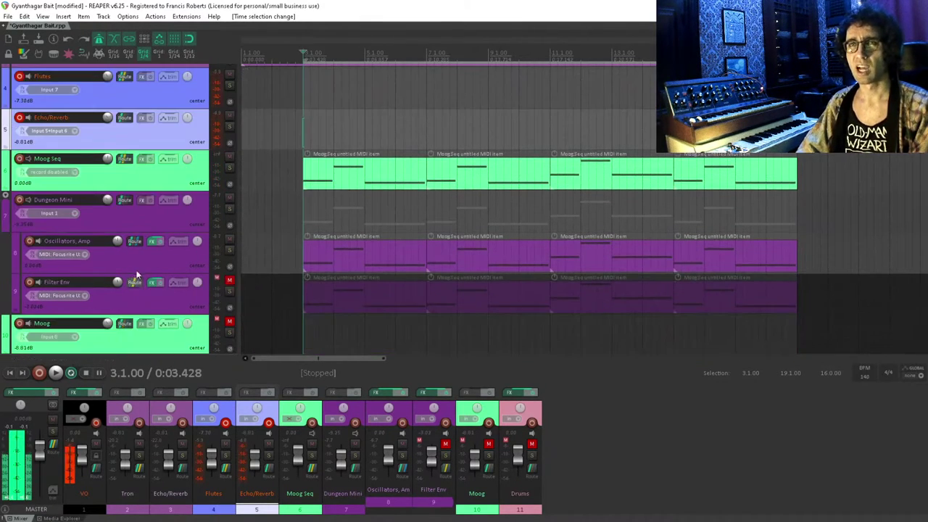
pyautogui.click(229, 205)
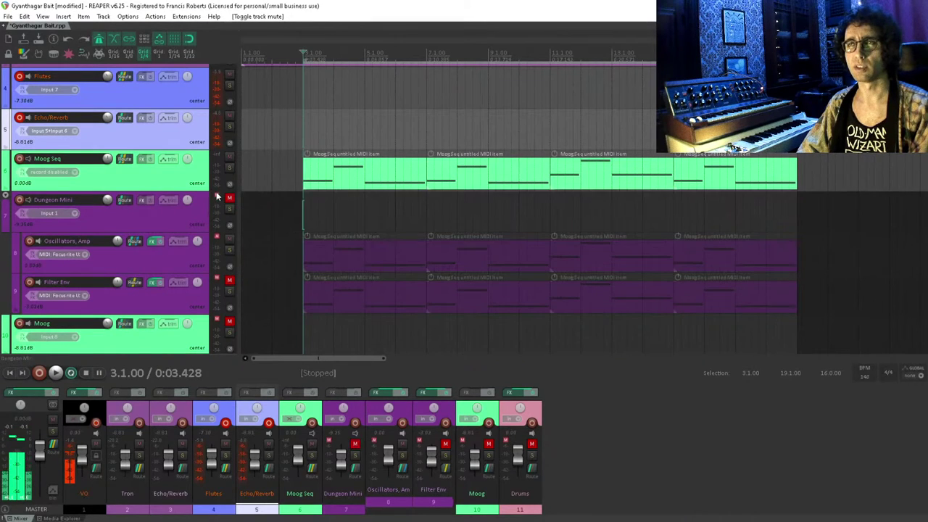
# - Play the selected bars 3 to 19 with Flutes and its Echo/Reverb track armed, and restart playback from about bar 6
pyautogui.scroll(3, 185, 232)
pyautogui.scroll(-4, 179, 258)
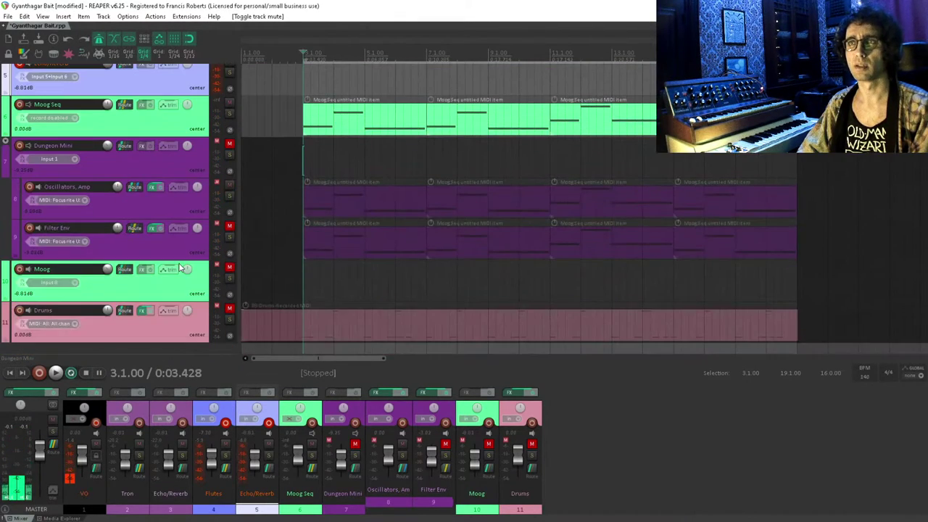
pyautogui.scroll(3, 403, 257)
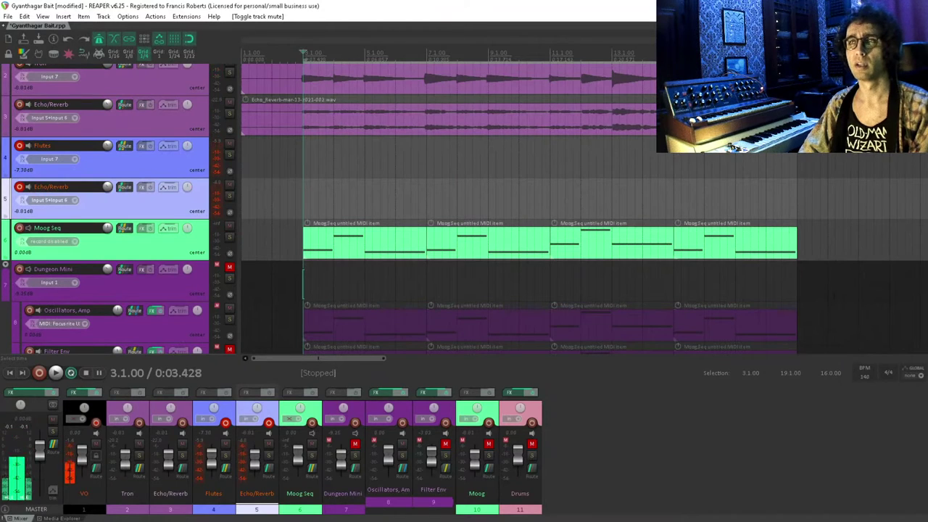
pyautogui.scroll(1, 367, 188)
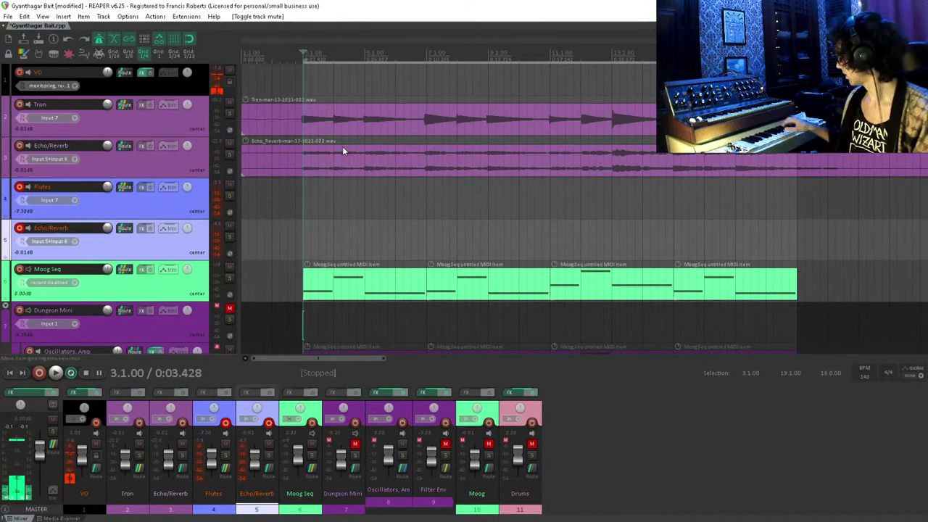
pyautogui.press('space')
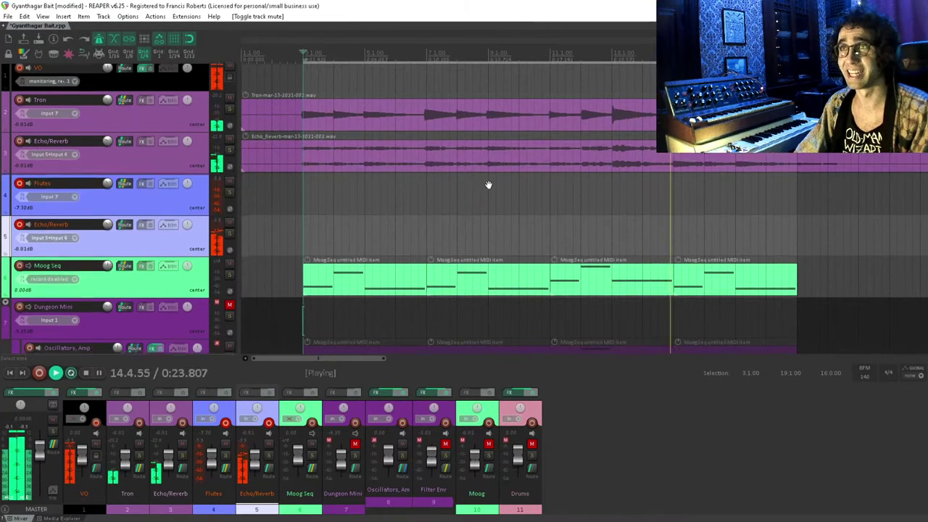
pyautogui.scroll(-1, 488, 187)
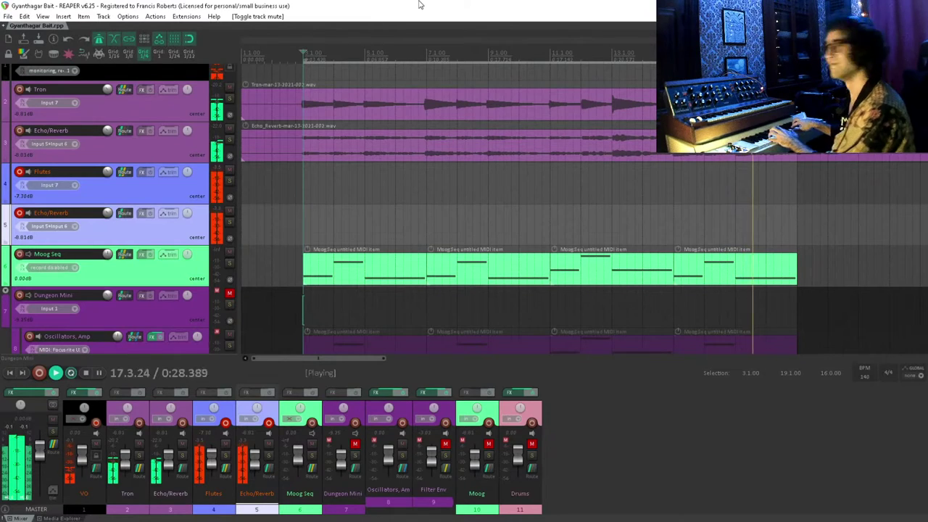
pyautogui.click(397, 181)
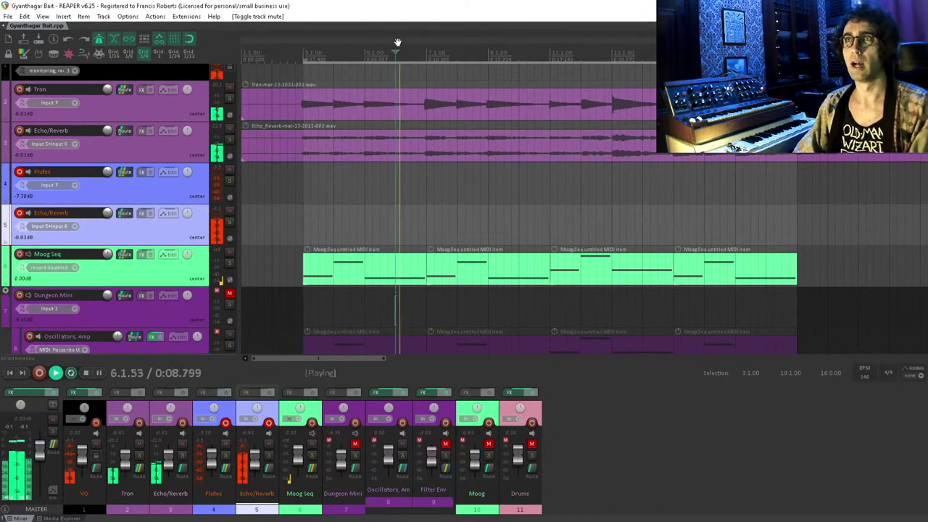
# - Clear the time selection and record Flutes and its Echo/Reverb track from the project start to about bar 22
pyautogui.press('space')
pyautogui.press('Escape')
pyautogui.click(294, 212)
pyautogui.click(302, 218)
pyautogui.press('Home')
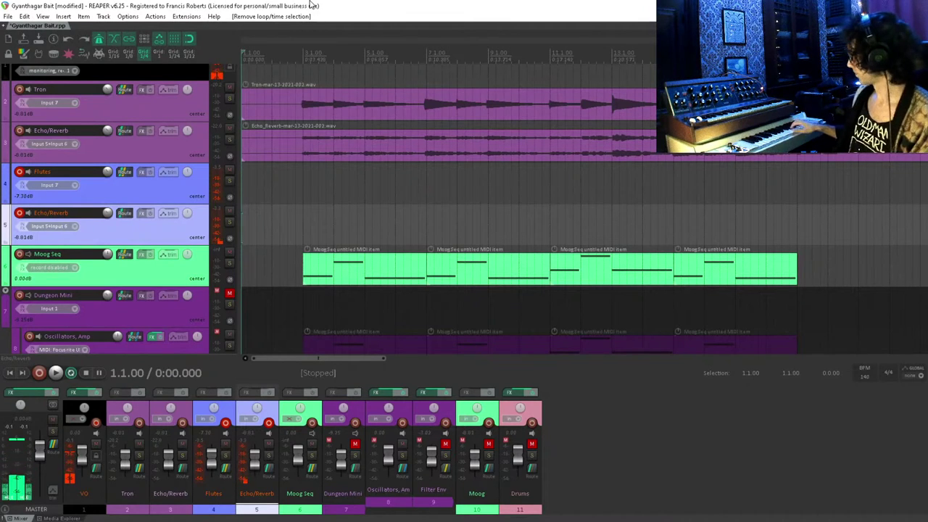
pyautogui.hotkey('ctrl', 'r')
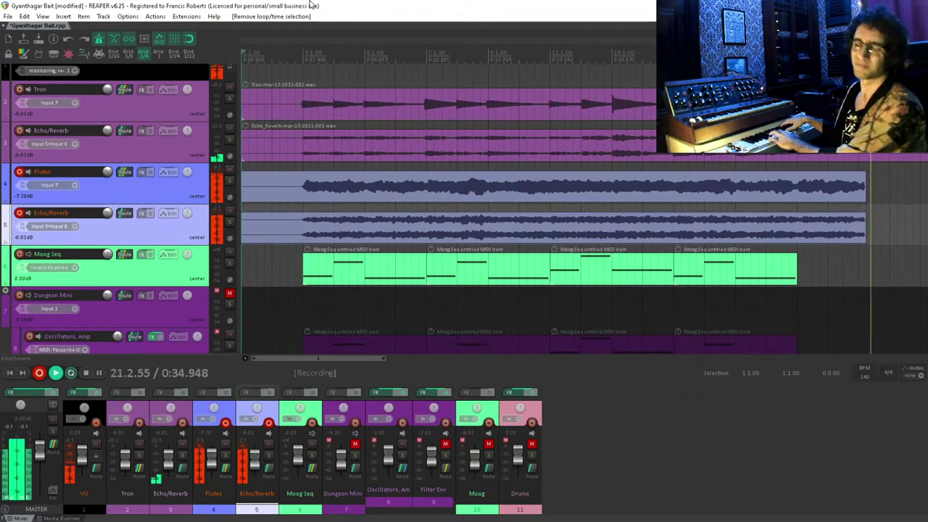
pyautogui.press('space')
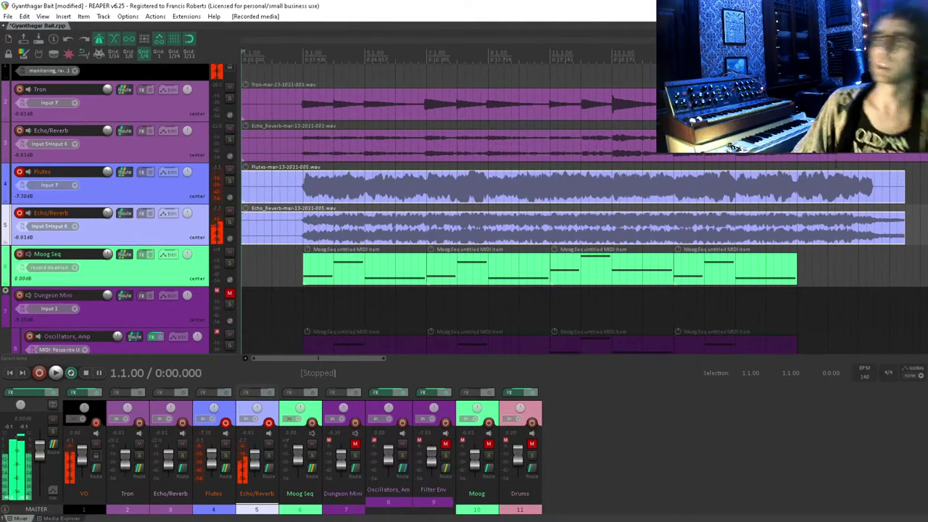
# - Split the new Flutes and Echo/Reverb recordings at 20.1.00 and delete the portions after the split
pyautogui.click(799, 219)
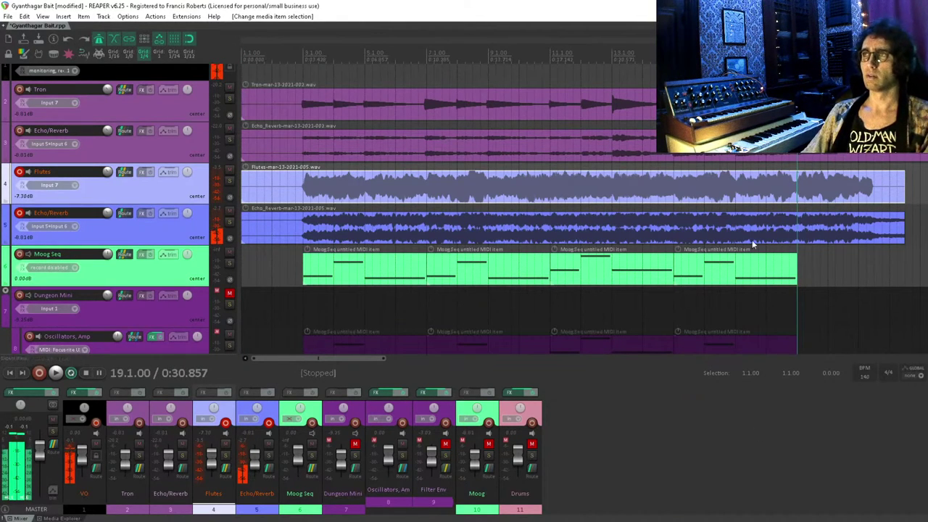
pyautogui.click(836, 218)
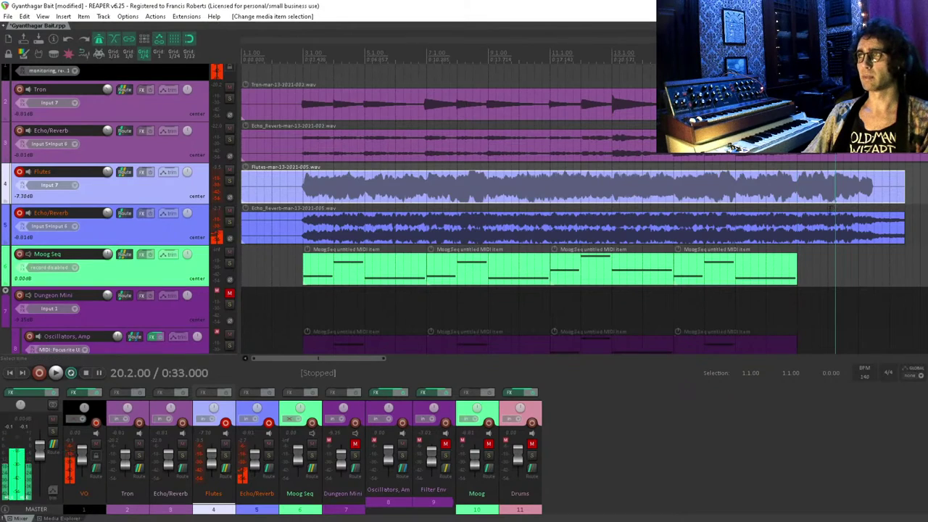
pyautogui.click(828, 190)
pyautogui.press('s')
pyautogui.press('Delete')
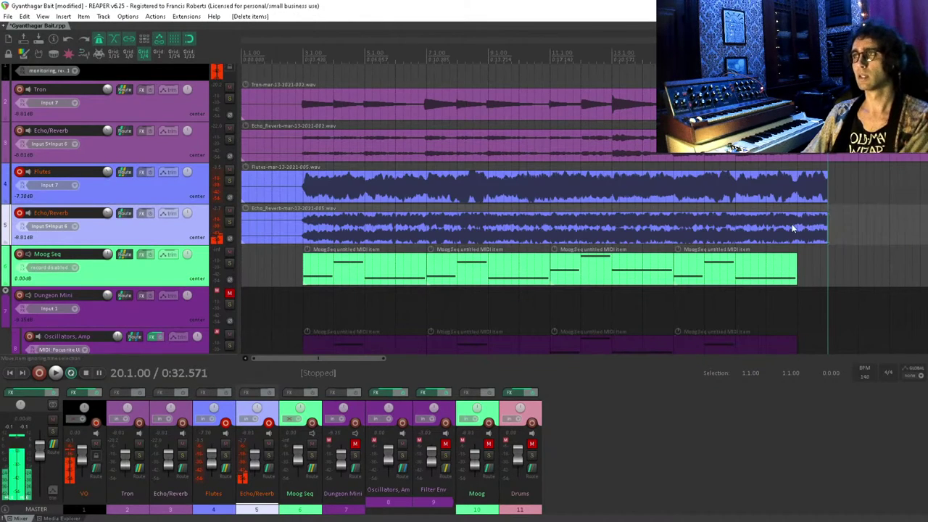
# - Split the Flutes and Echo/Reverb recordings at 4.1.00 and duplicate the sections after the split
pyautogui.click(333, 205)
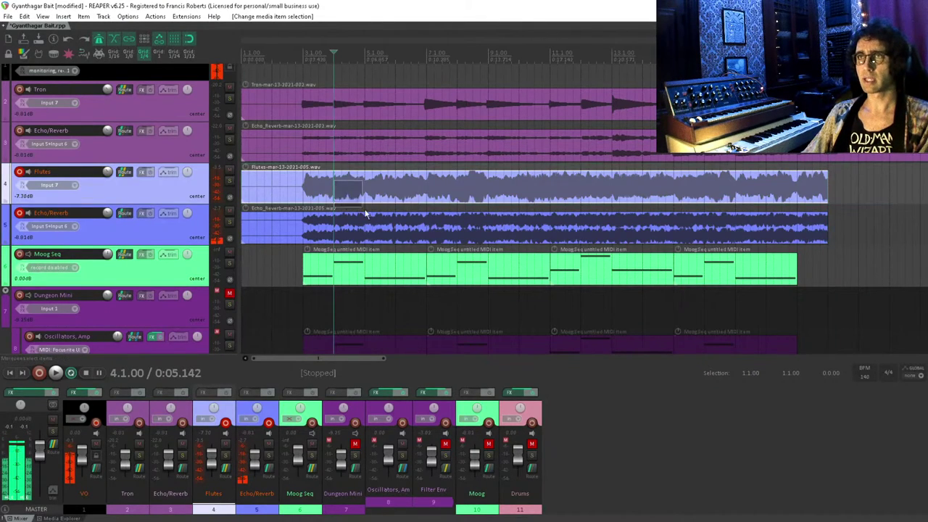
pyautogui.press('s')
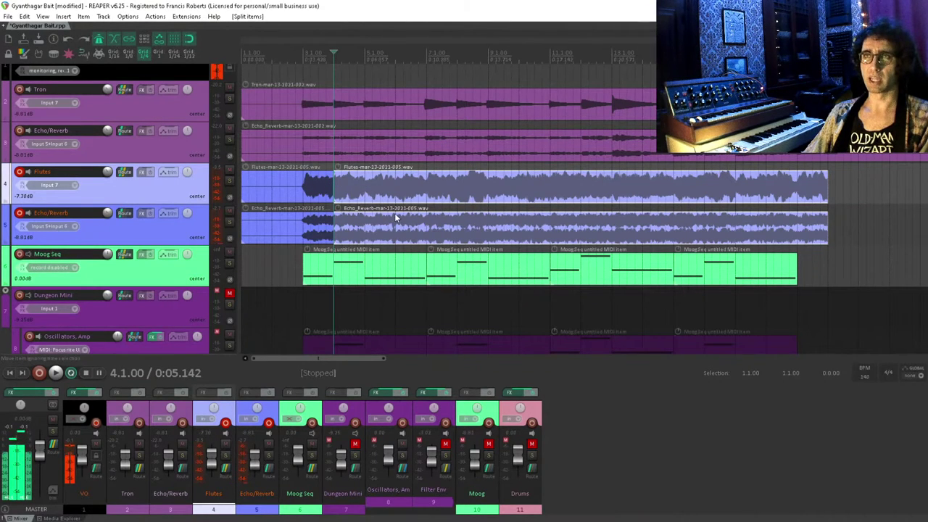
pyautogui.hotkey('ctrl', 'd')
pyautogui.hscroll(-10, 803, 174)
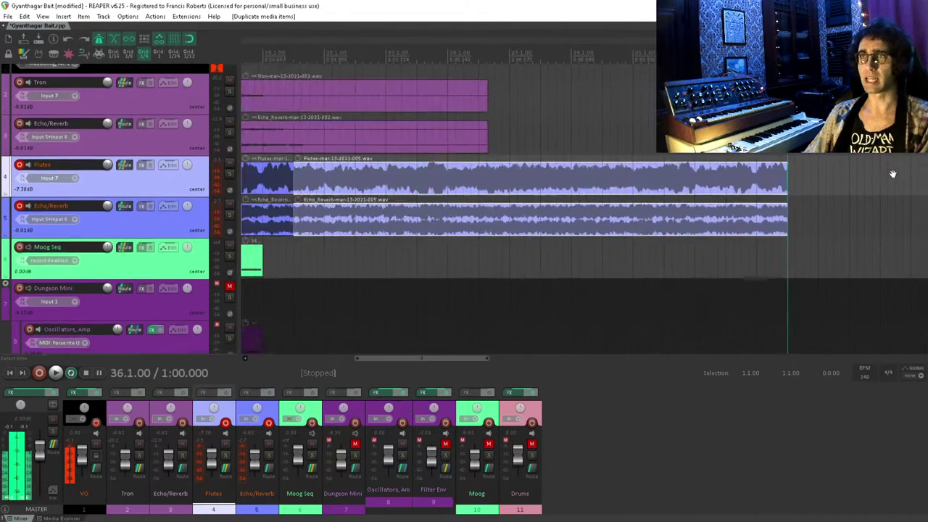
# - Play from 19.1.00 to check the join before the duplicated Flutes and Echo/Reverb sections
pyautogui.click(516, 287)
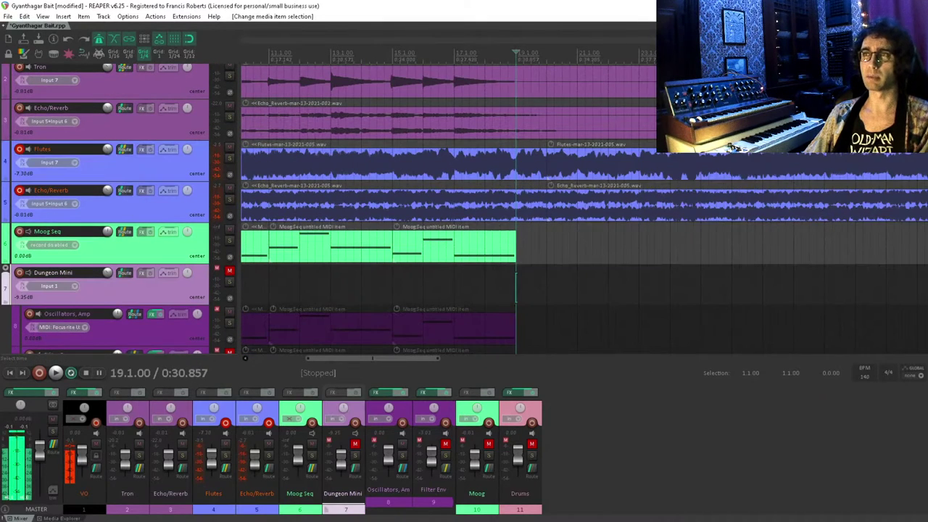
pyautogui.press('space')
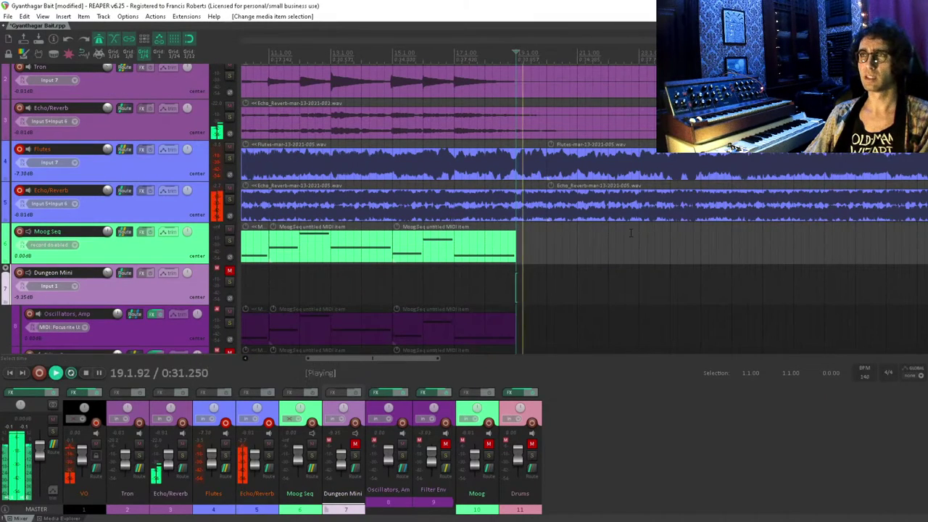
pyautogui.press('space')
# - Overlap the item edges at about bar 20 on Flutes and its Echo/Reverb track to form short crossfades
pyautogui.scroll(3, 583, 239)
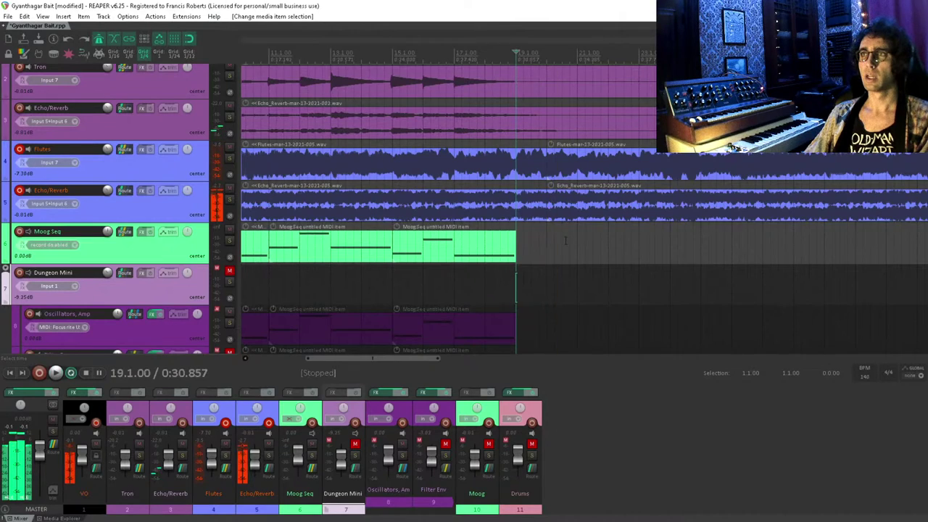
pyautogui.click(565, 241)
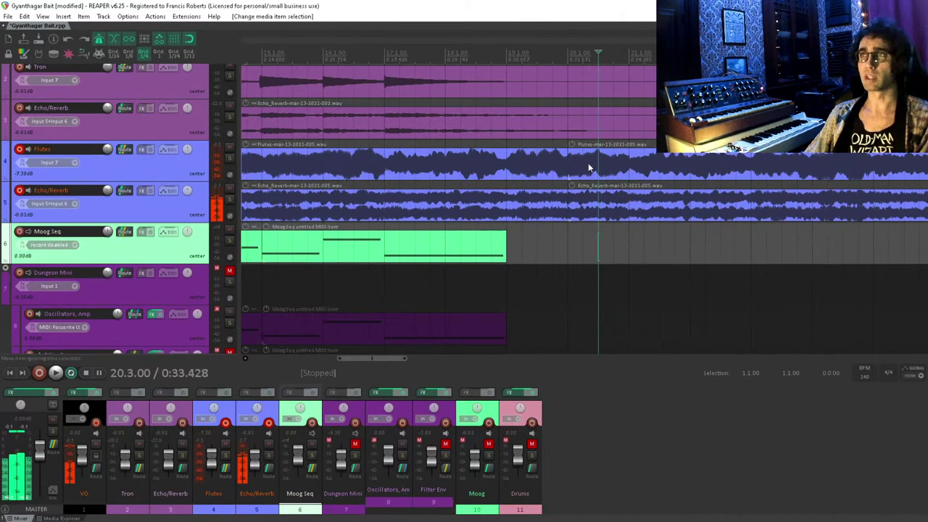
pyautogui.moveTo(586, 161); pyautogui.dragTo(604, 208)
pyautogui.moveTo(545, 194); pyautogui.dragTo(579, 207)
# - Play the Flutes and Echo/Reverb tracks from just before bar 19 and save the project
pyautogui.click(493, 285)
pyautogui.press('space')
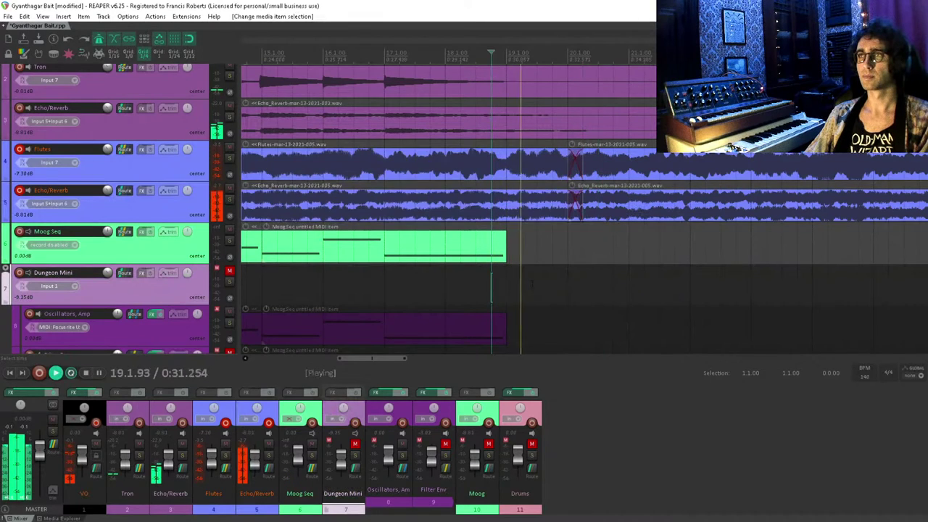
pyautogui.press('space')
pyautogui.click(586, 255)
pyautogui.hotkey('ctrl', 's')
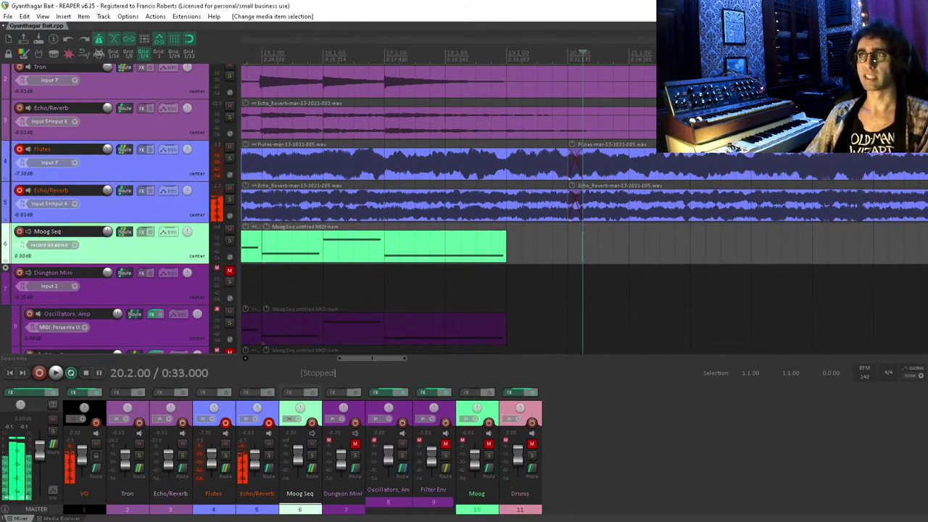
# - Disarm recording on Flutes and its Echo/Reverb track, and save the project
pyautogui.scroll(2, 527, 250)
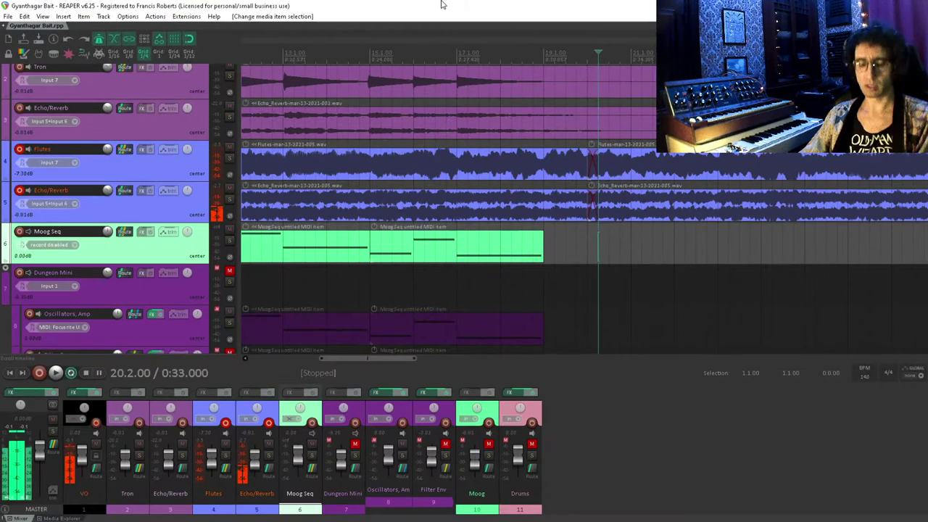
pyautogui.scroll(-3, 550, 180)
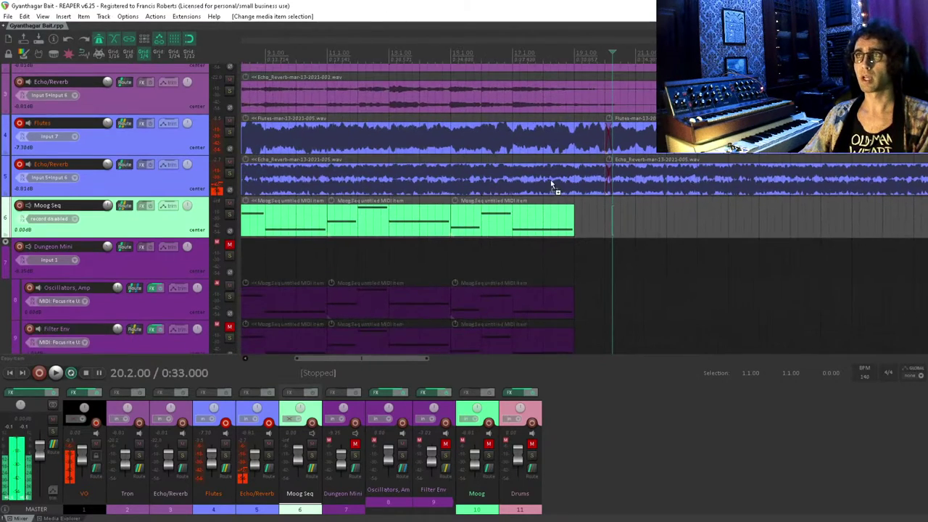
pyautogui.scroll(2, 581, 237)
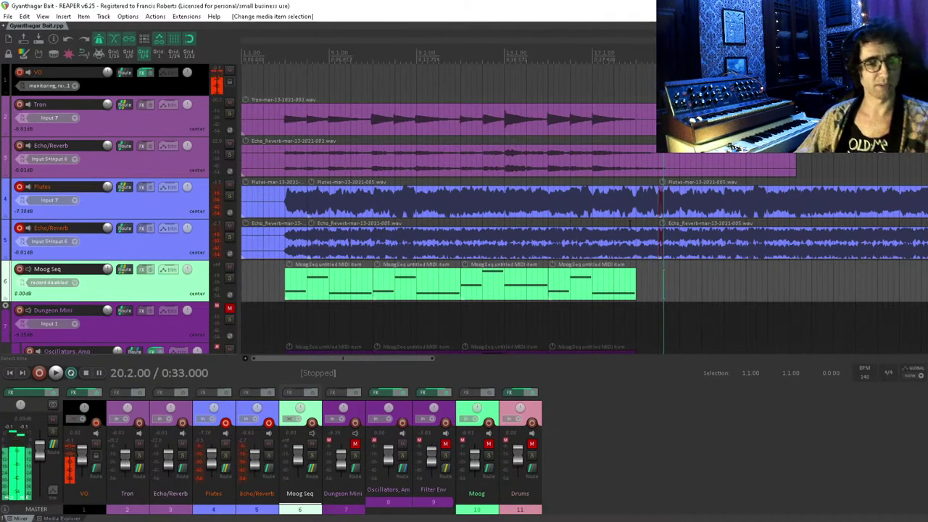
pyautogui.scroll(-1, 658, 276)
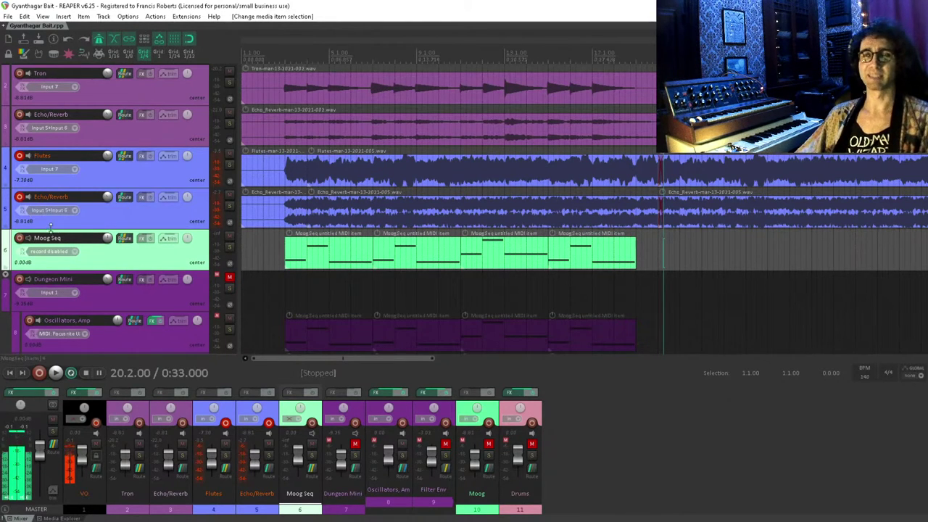
pyautogui.click(88, 210)
pyautogui.click(90, 174)
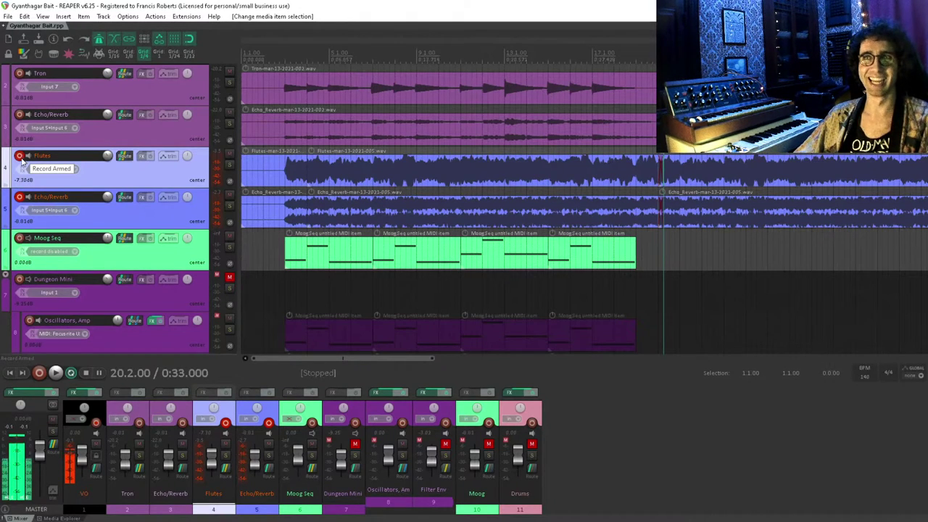
pyautogui.click(19, 156)
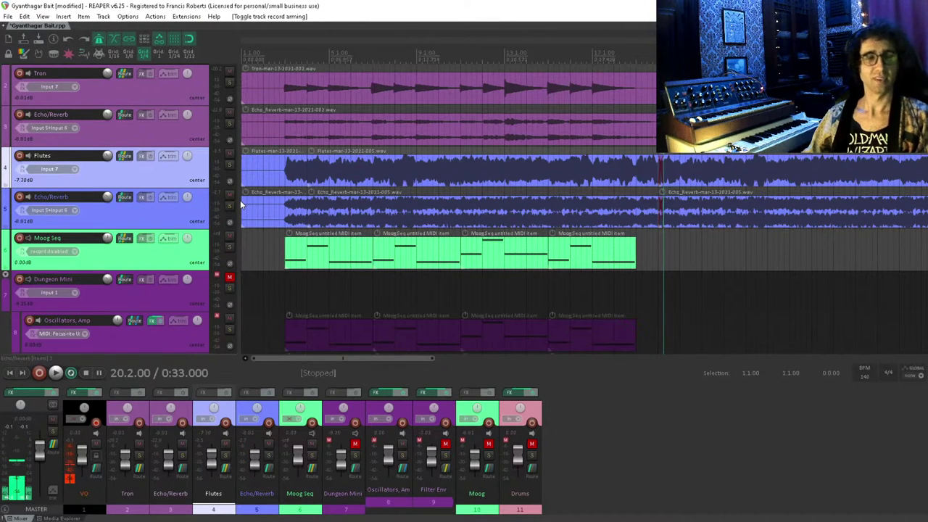
pyautogui.scroll(-1, 330, 185)
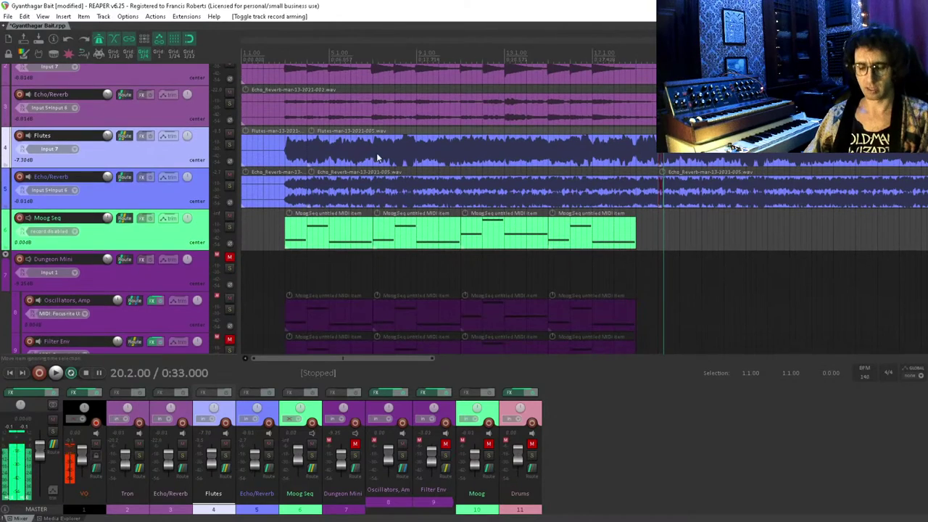
pyautogui.hotkey('ctrl', 's')
pyautogui.click(279, 267)
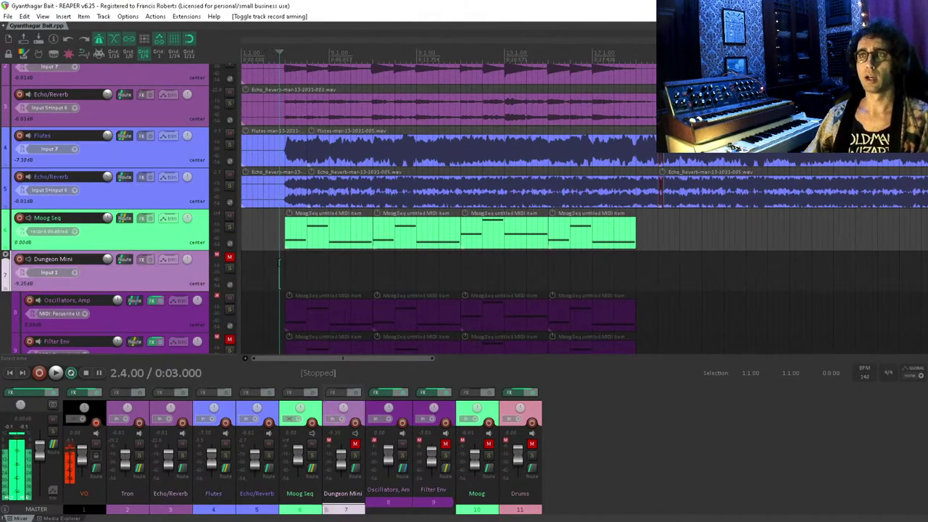
pyautogui.click(285, 266)
pyautogui.scroll(3, 551, 295)
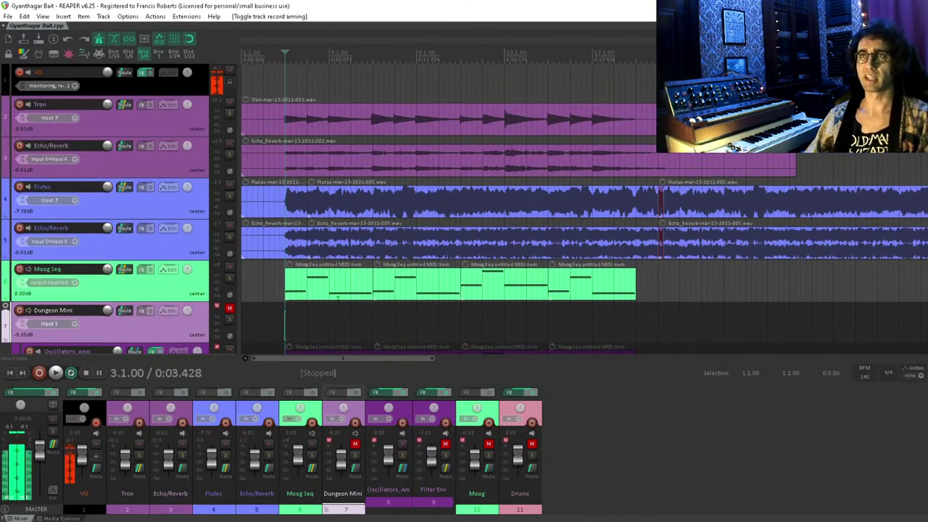
pyautogui.scroll(-8, 551, 295)
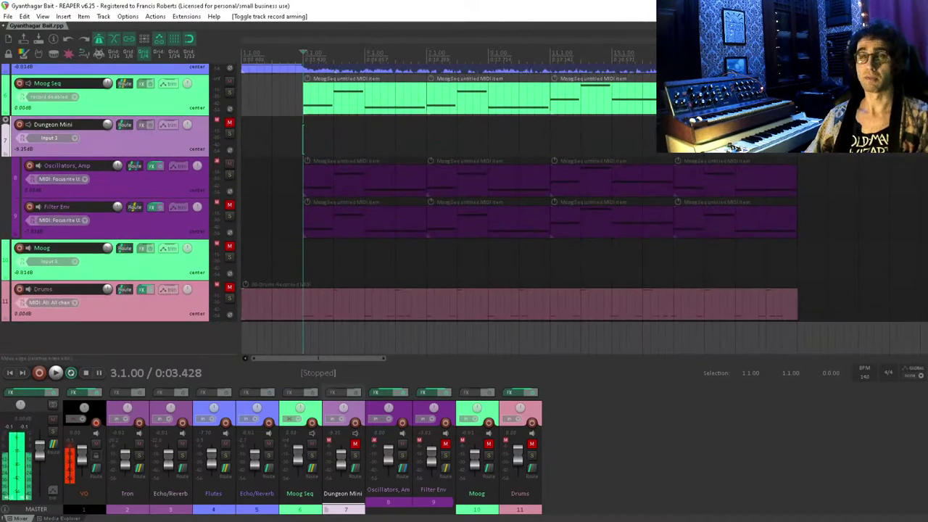
pyautogui.scroll(5, 662, 233)
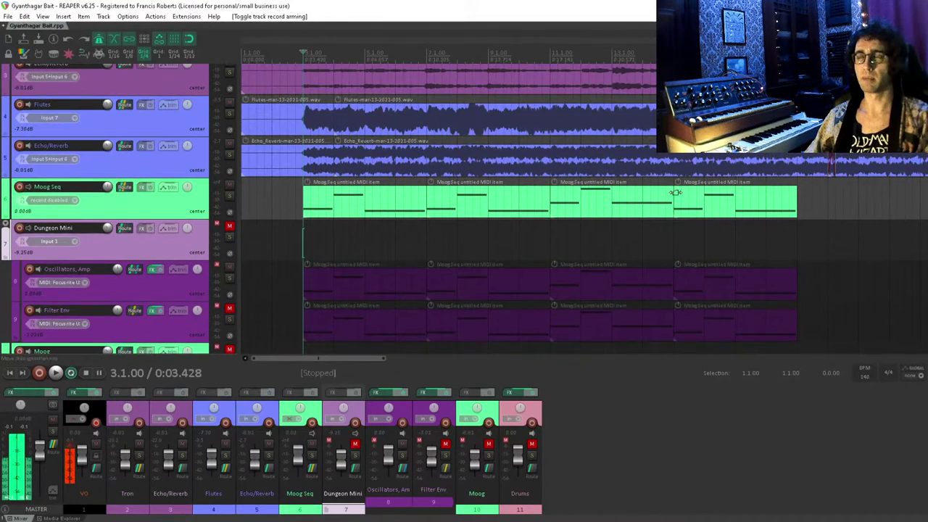
pyautogui.scroll(2, 625, 251)
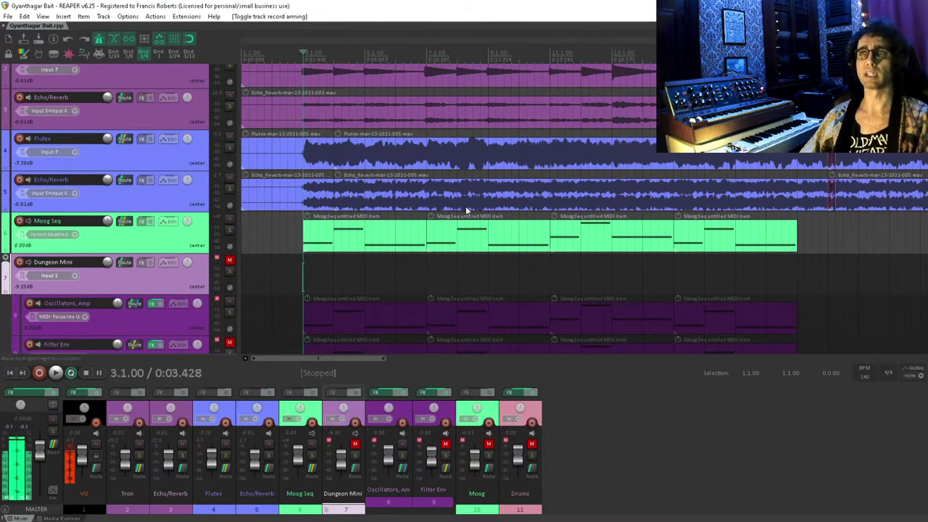
pyautogui.scroll(2, 459, 183)
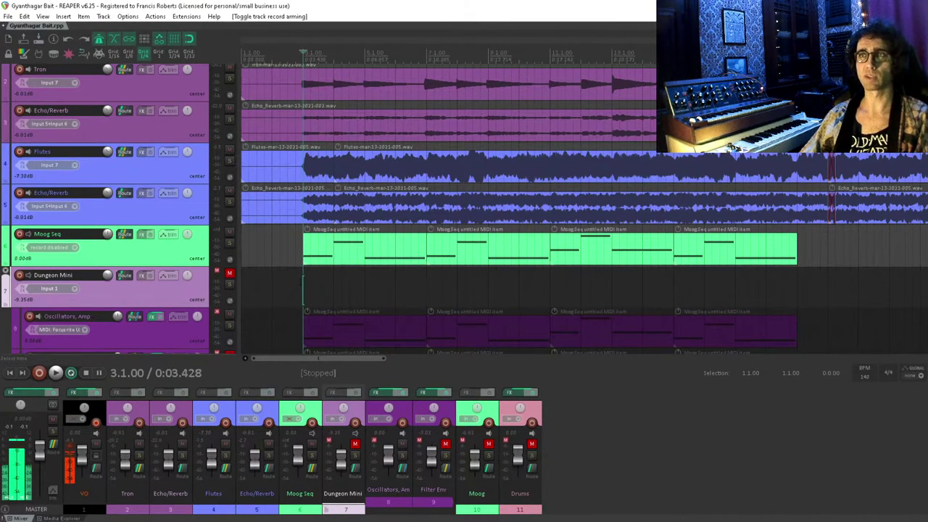
# - Play the arrangement from 2.3.00 to about bar 14 to hear the recorded Flutes with the Tron part
pyautogui.click(292, 290)
pyautogui.scroll(1, 312, 292)
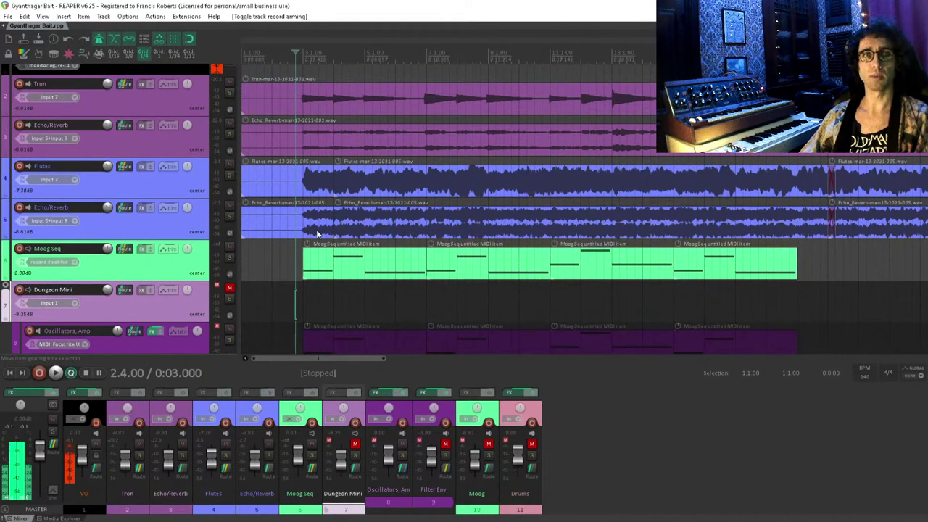
pyautogui.click(287, 265)
pyautogui.scroll(-3, 287, 265)
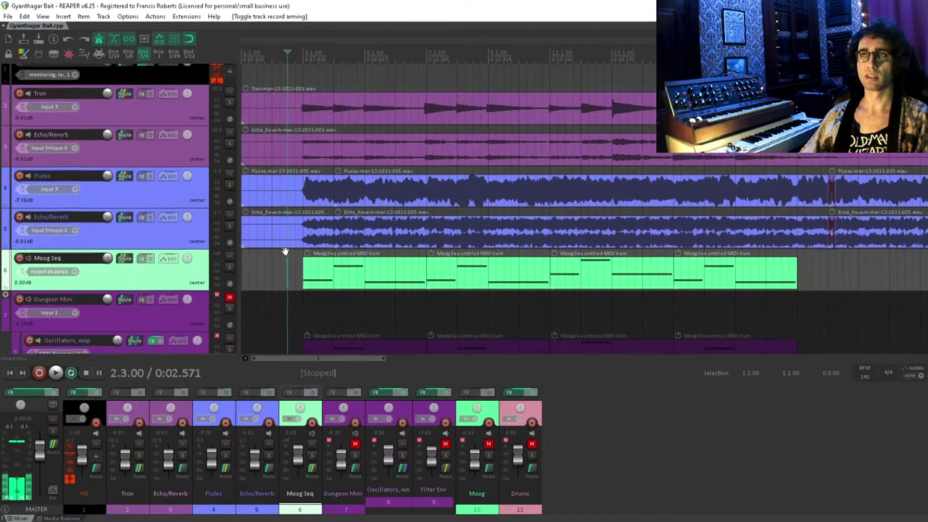
pyautogui.press('space')
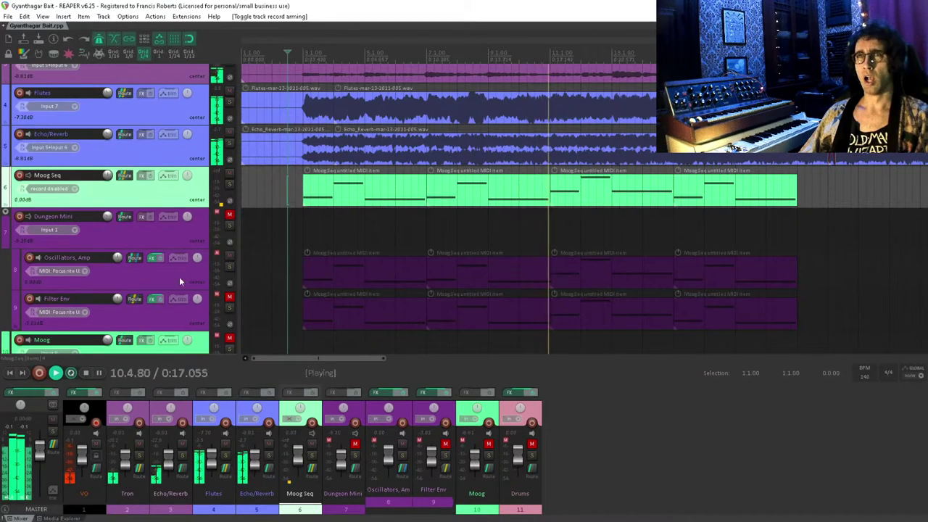
pyautogui.scroll(-2, 346, 205)
pyautogui.scroll(2, 346, 205)
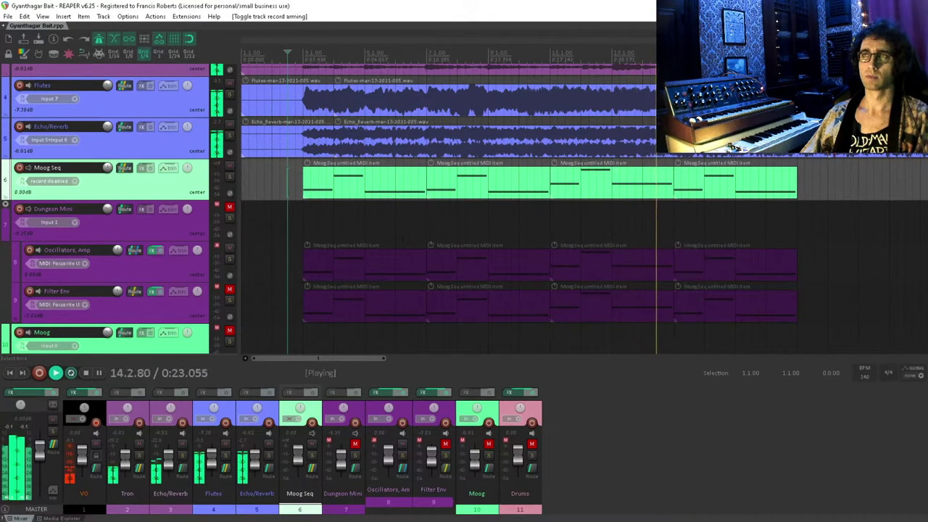
pyautogui.press('space')
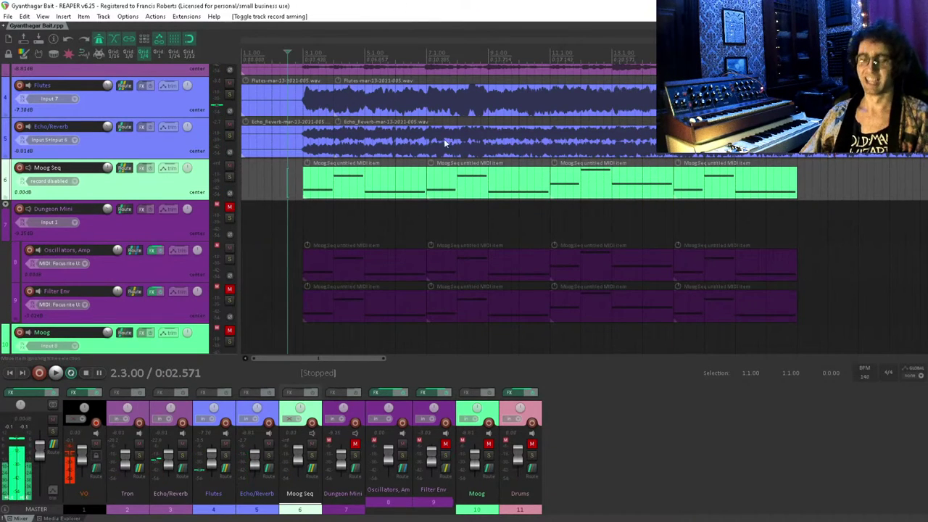
# - Add a new track below Drums
pyautogui.scroll(-3, 377, 266)
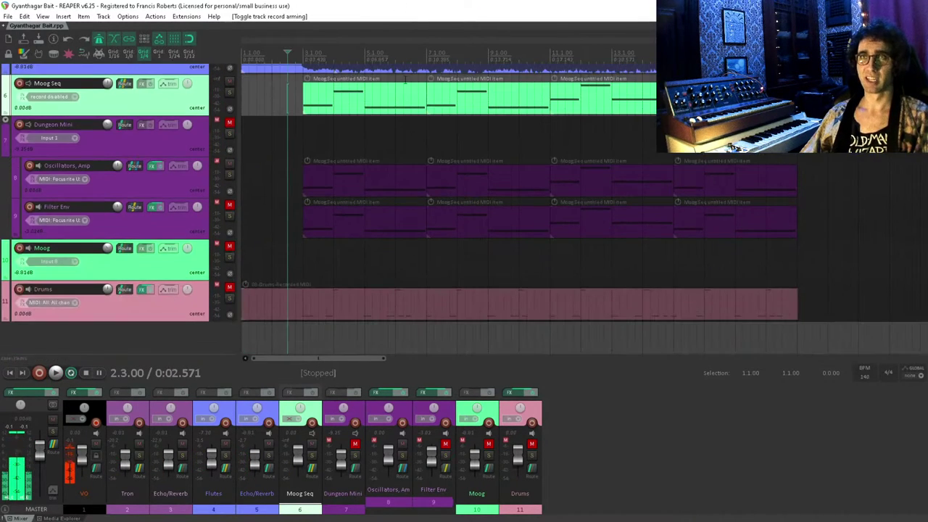
pyautogui.doubleClick(186, 332)
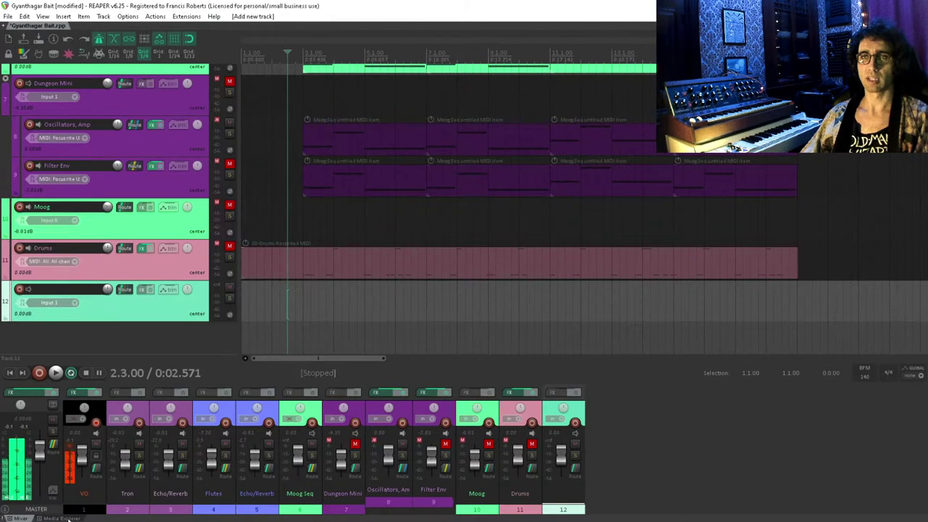
# - Audition the anvil search results in the SFX library, from Impact_Orchestra_Anvil_Grancassa_Wood.wav through Cm117_Impact_Massive_Anvil.wav
pyautogui.hotkey('ctrl', 'alt', 'x')
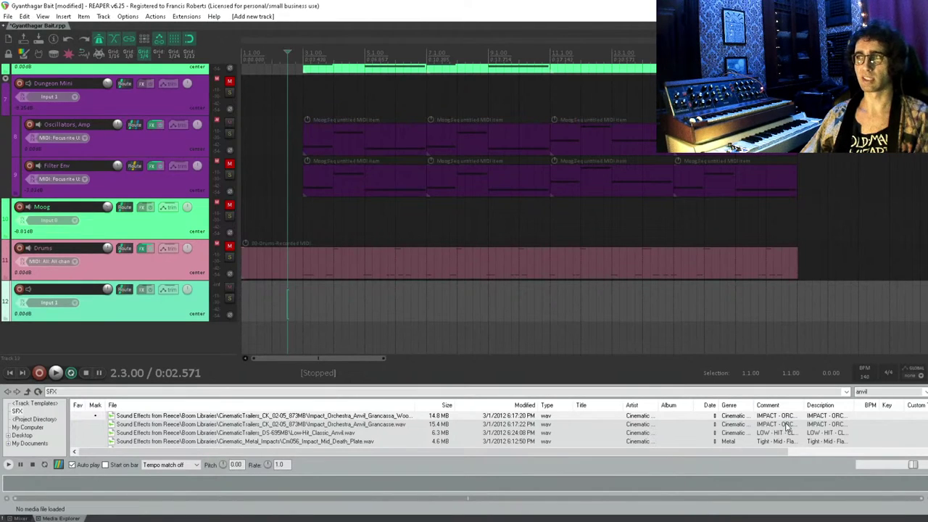
pyautogui.click(214, 416)
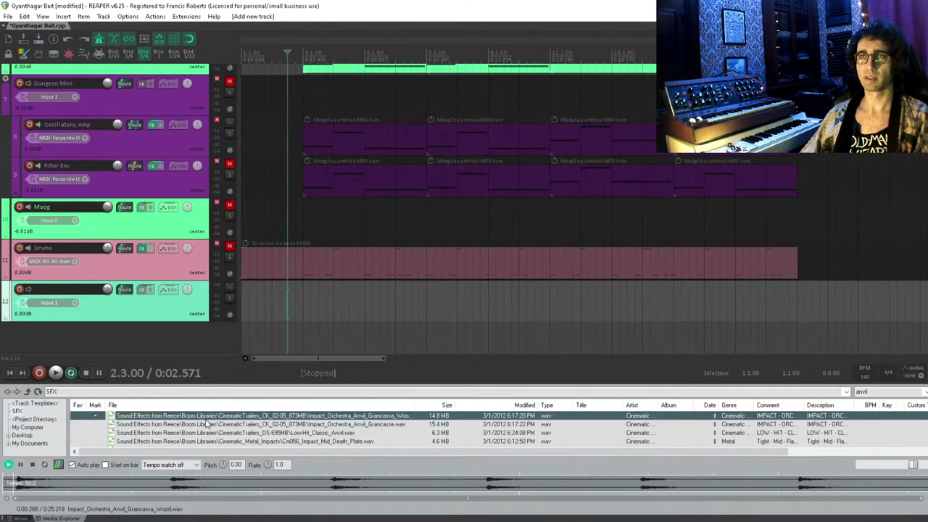
pyautogui.click(203, 426)
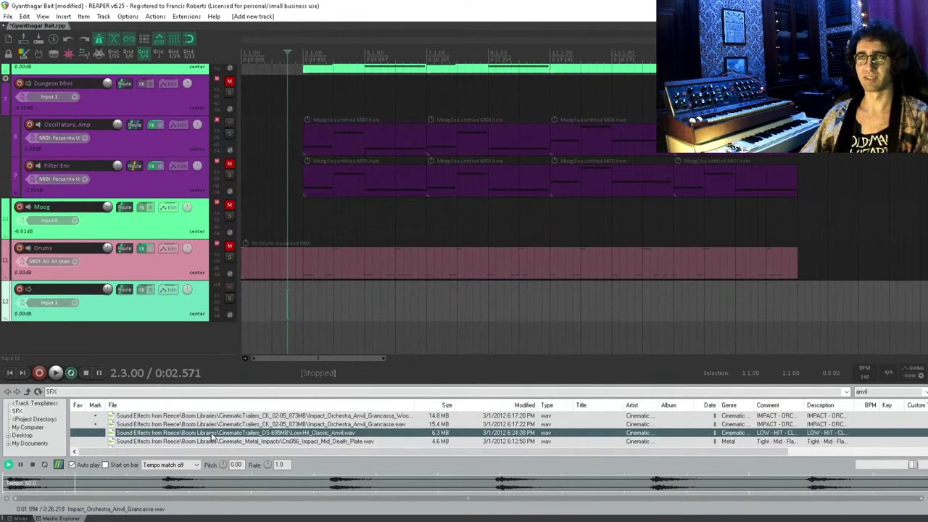
pyautogui.click(210, 433)
pyautogui.click(212, 439)
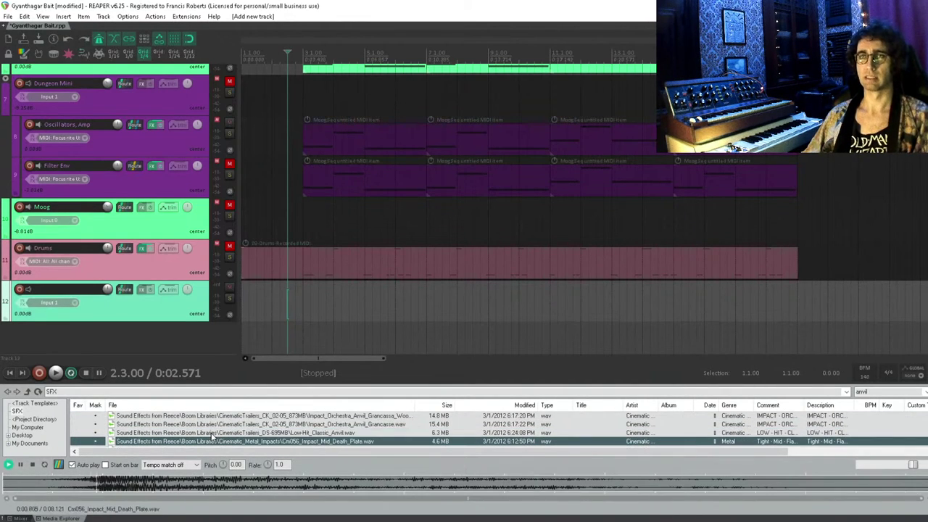
pyautogui.press('Down')
pyautogui.press('Down')
pyautogui.press('Down')
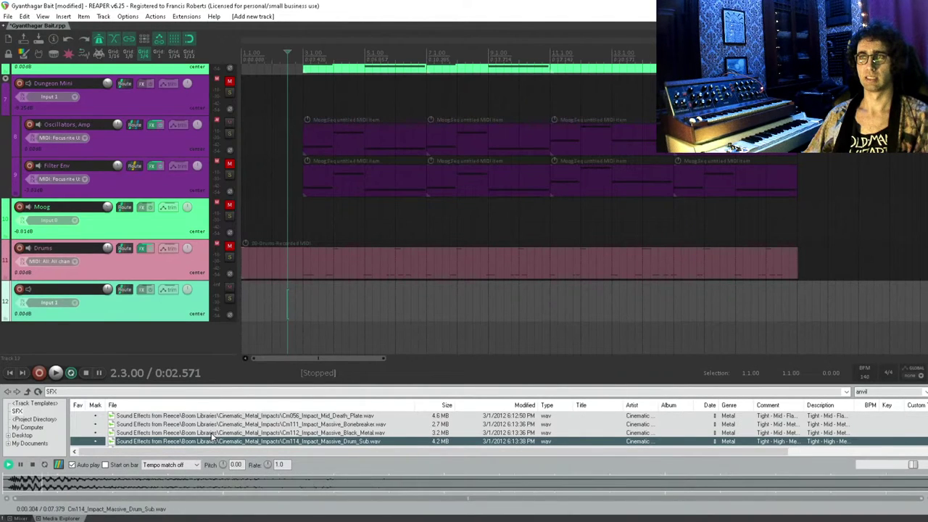
pyautogui.press('Down')
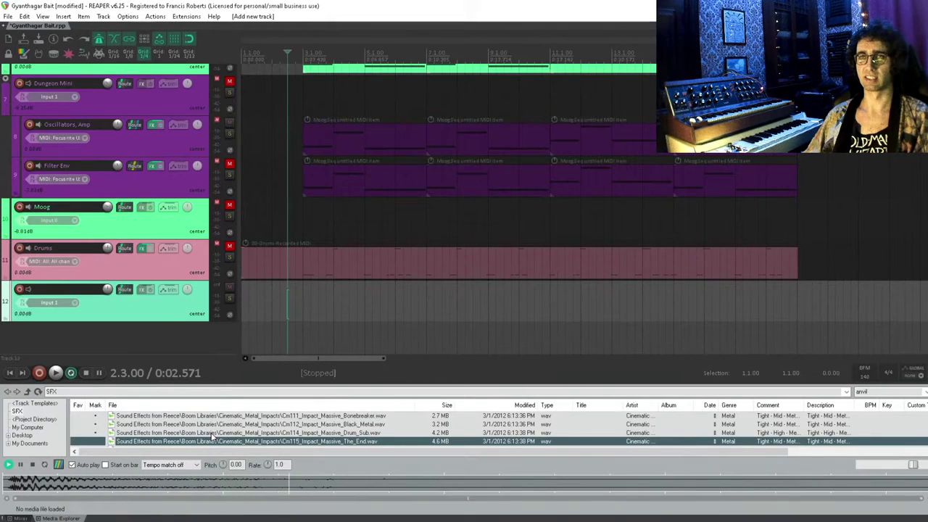
pyautogui.press('Down')
pyautogui.press('Down')
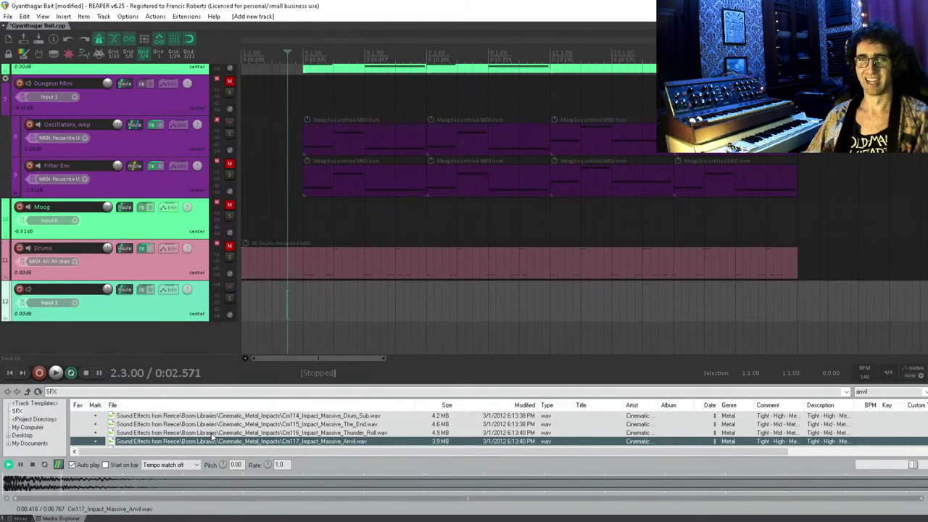
pyautogui.scroll(-1, 212, 435)
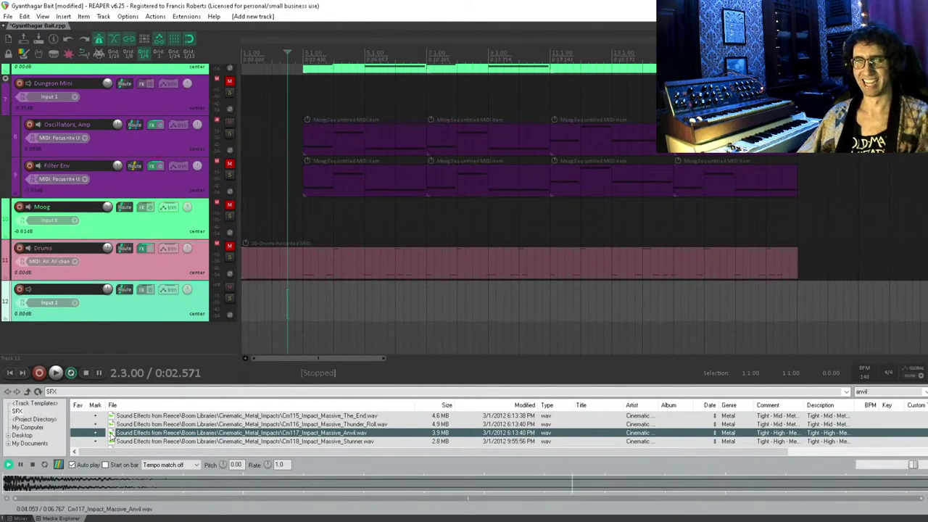
# - Add the ReaSamplOmatic5000 sampler to track 12 and move its window clear of the track list
pyautogui.click(144, 290)
pyautogui.write('reasa')
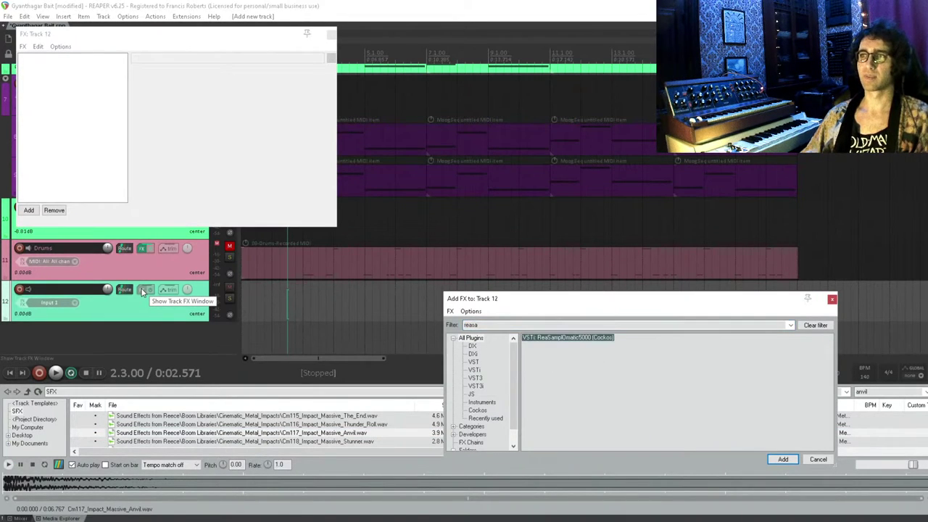
pyautogui.press('Return')
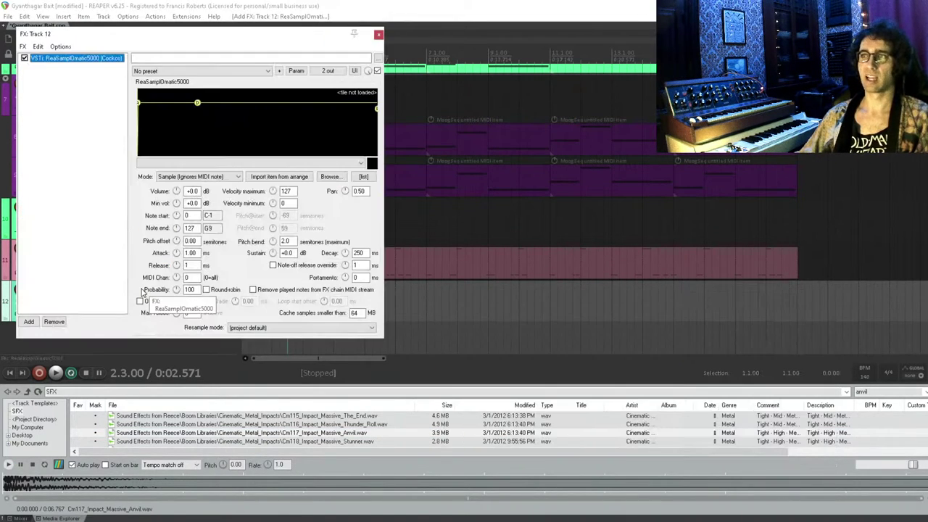
pyautogui.moveTo(152, 35); pyautogui.dragTo(438, 52)
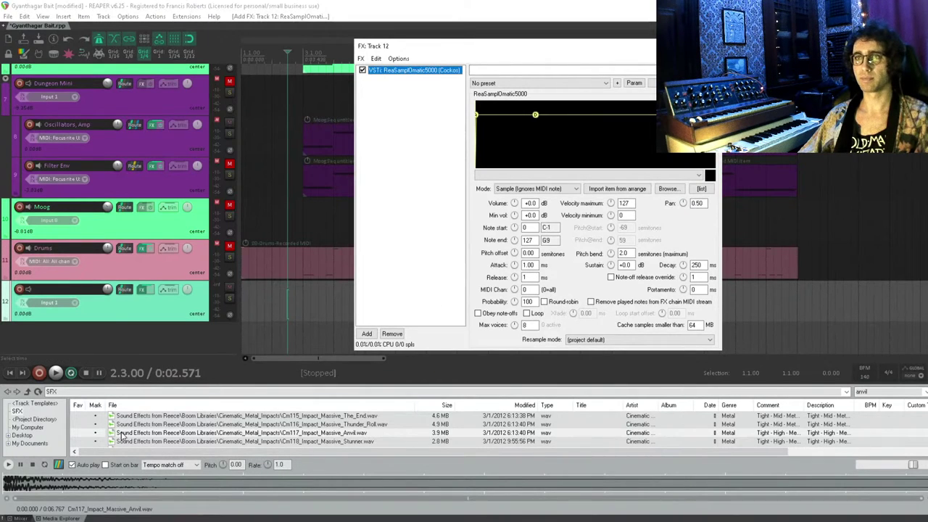
# - Load Cm117_Impact_Massive_Anvil.wav into the track 12 sampler and bring the mixer back into view
pyautogui.moveTo(122, 434); pyautogui.dragTo(569, 150)
pyautogui.click(440, 208)
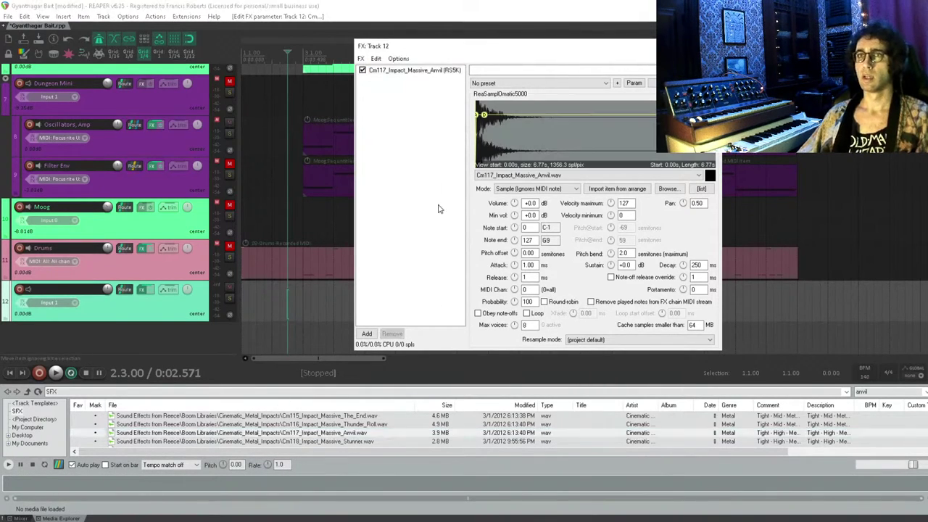
pyautogui.click(18, 518)
pyautogui.moveTo(419, 53); pyautogui.dragTo(402, 56)
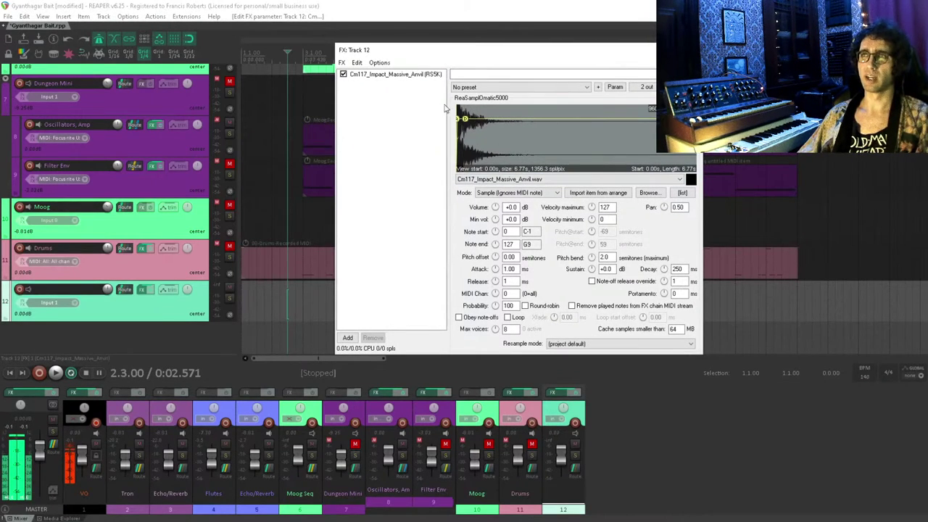
# - Draw an empty MIDI item on track 12 from 3.1.00 to 7.1.00
pyautogui.click(297, 288)
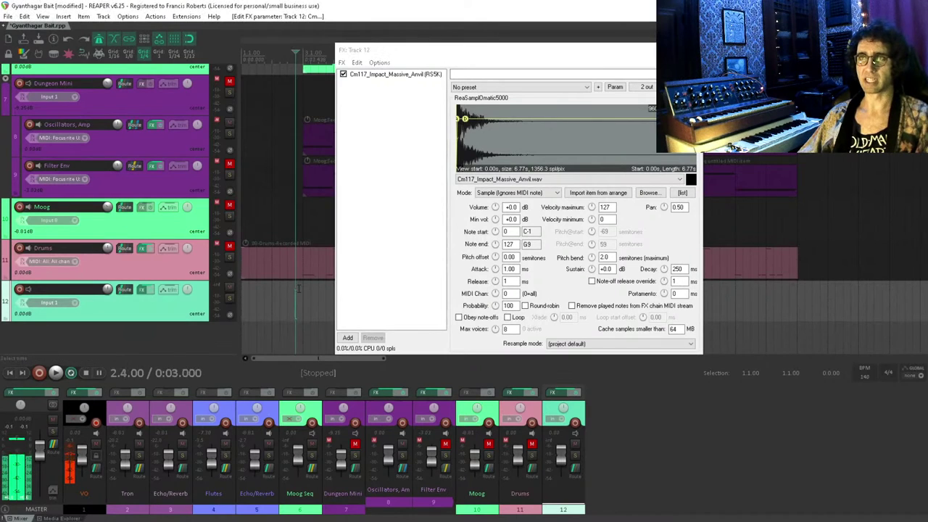
pyautogui.click(302, 289)
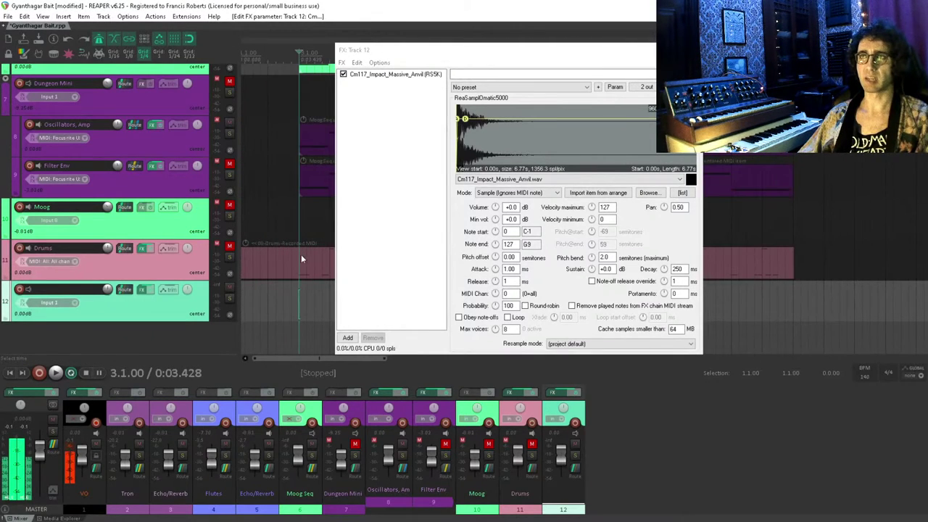
pyautogui.scroll(1, 299, 297)
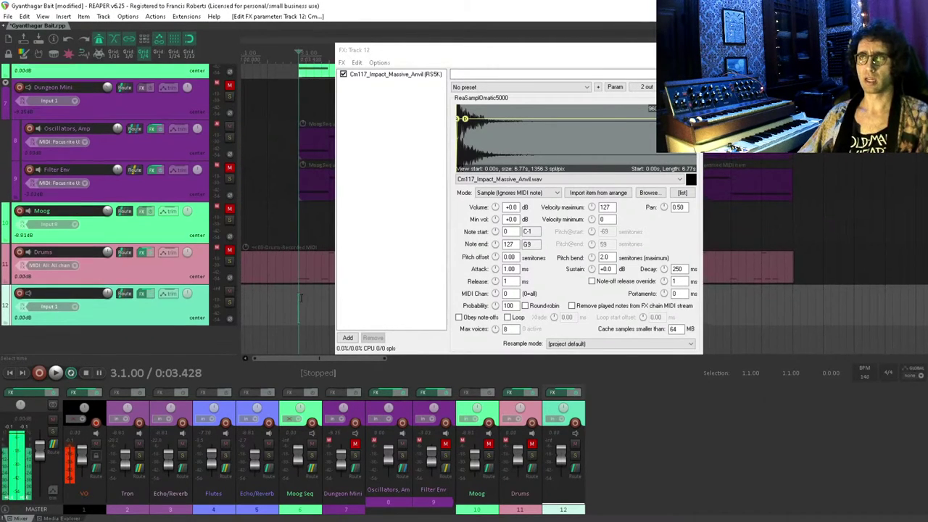
pyautogui.moveTo(534, 56); pyautogui.dragTo(712, 225)
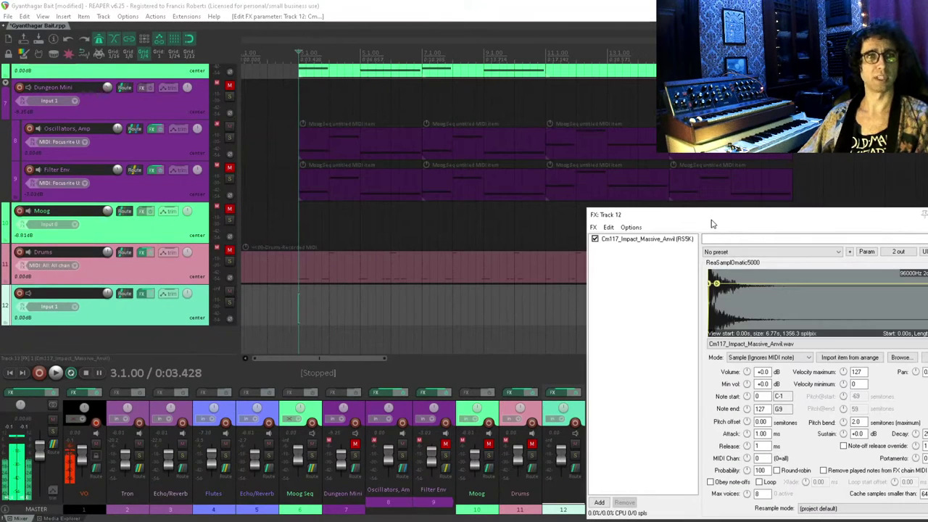
pyautogui.scroll(-1, 431, 251)
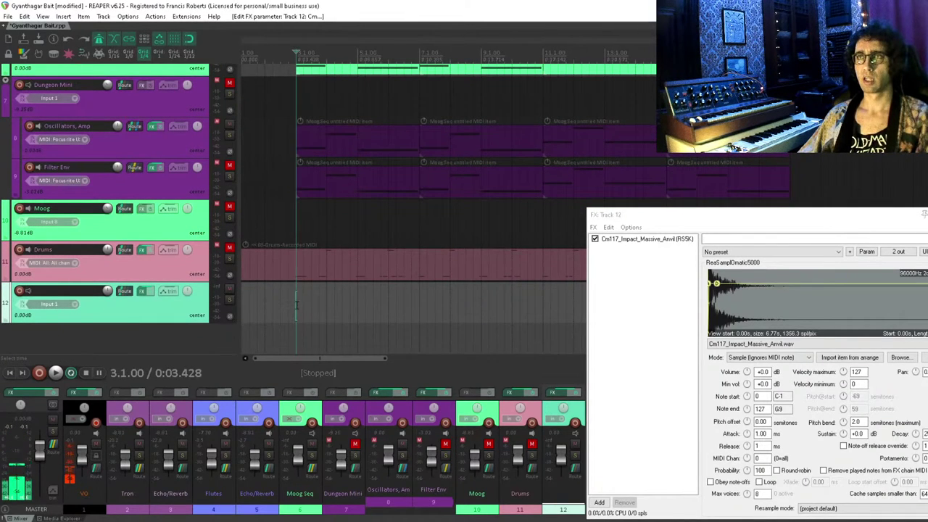
pyautogui.moveTo(302, 309); pyautogui.dragTo(420, 305)
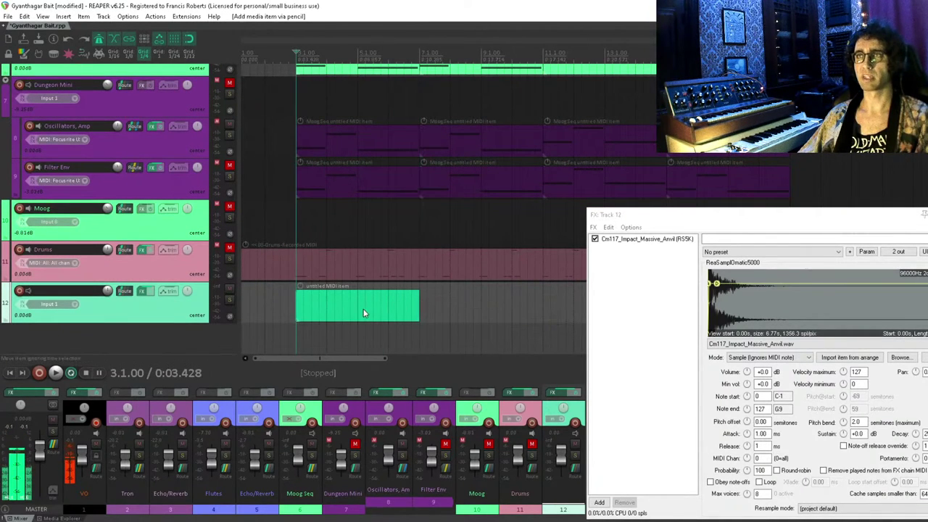
# - Insert quarter-note G#2 hits at the start of bars 4 and 6 in track 12's MIDI item
pyautogui.doubleClick(328, 316)
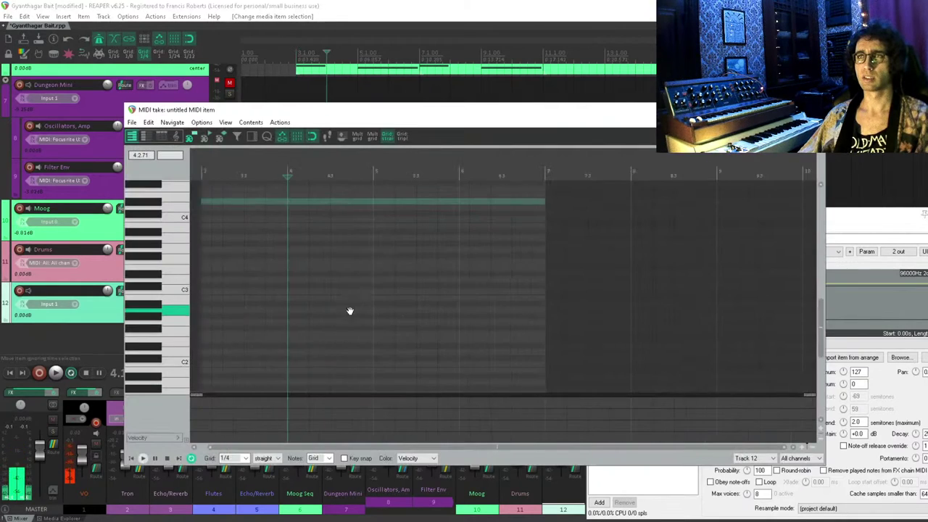
pyautogui.click(309, 308)
pyautogui.press('space')
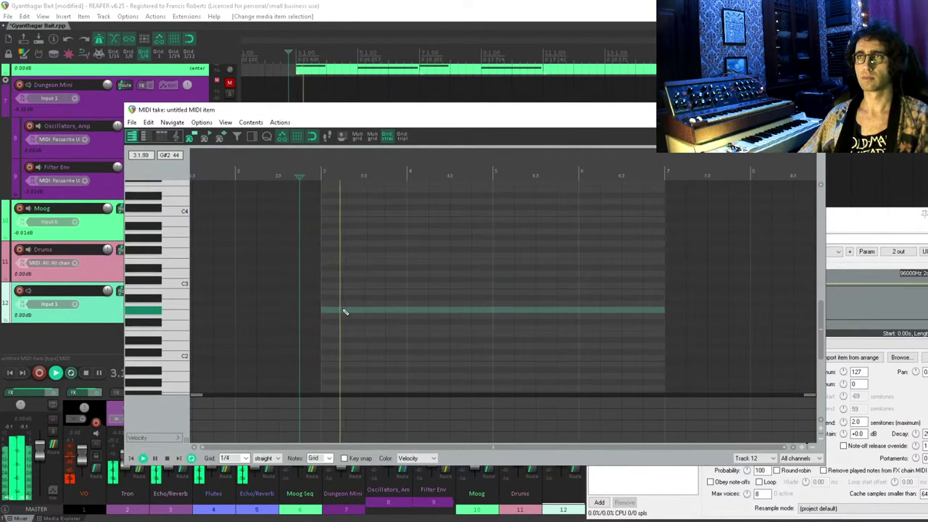
pyautogui.click(415, 310)
pyautogui.click(593, 311)
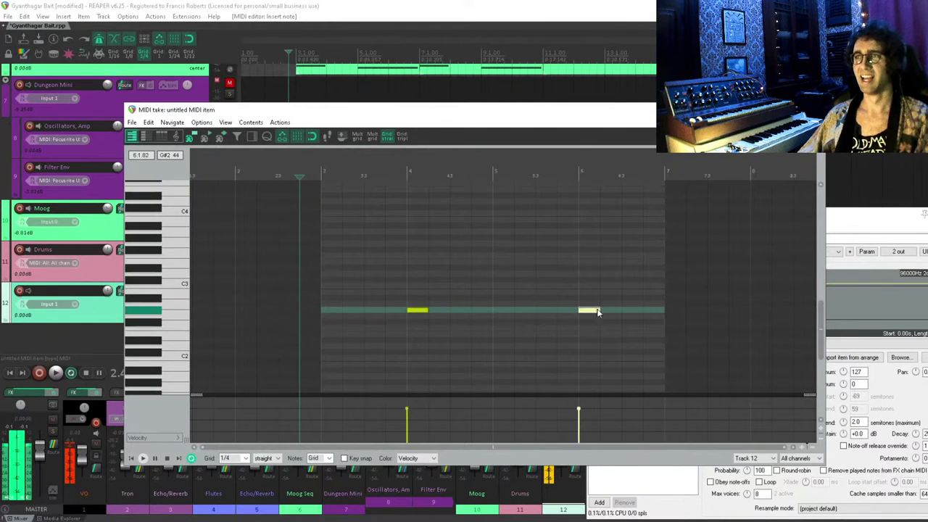
# - Close the MIDI editor and play the arrangement from 2.4.00 to hear the anvil hits in context
pyautogui.press('Escape')
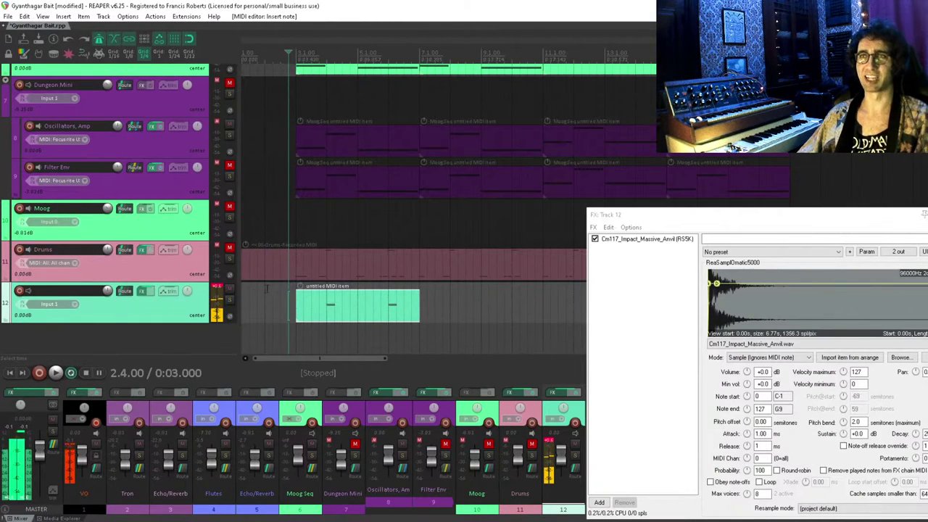
pyautogui.press('space')
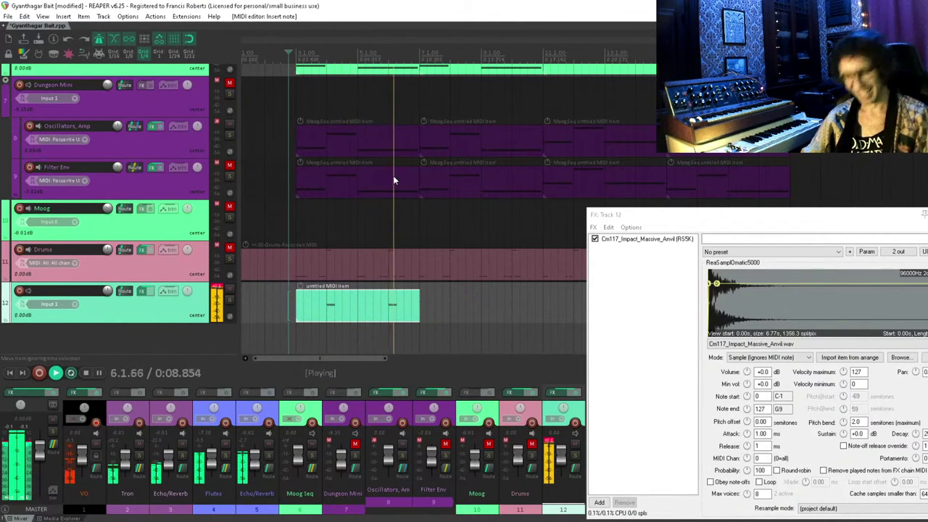
pyautogui.press('space')
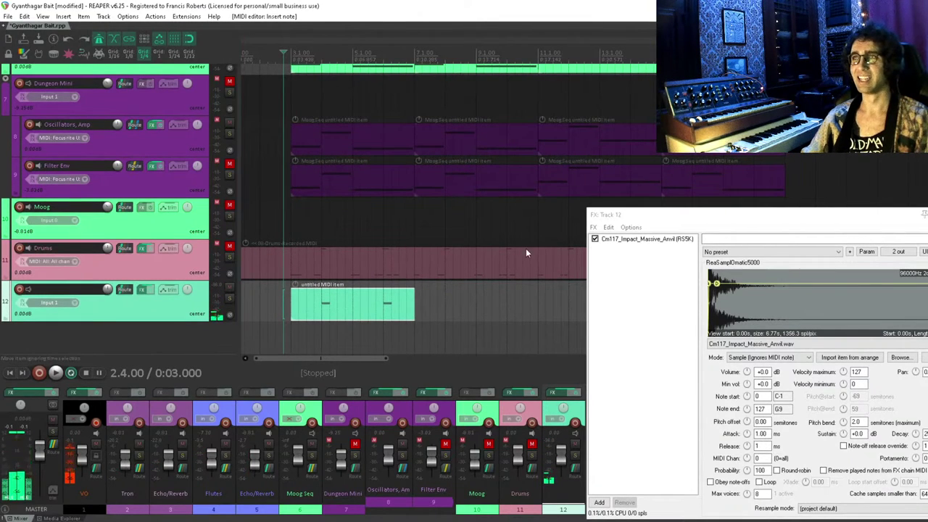
# - Lower track 12's volume to -6.90 dB and its sampler's volume to -6.1 dB
pyautogui.moveTo(106, 289); pyautogui.dragTo(108, 290)
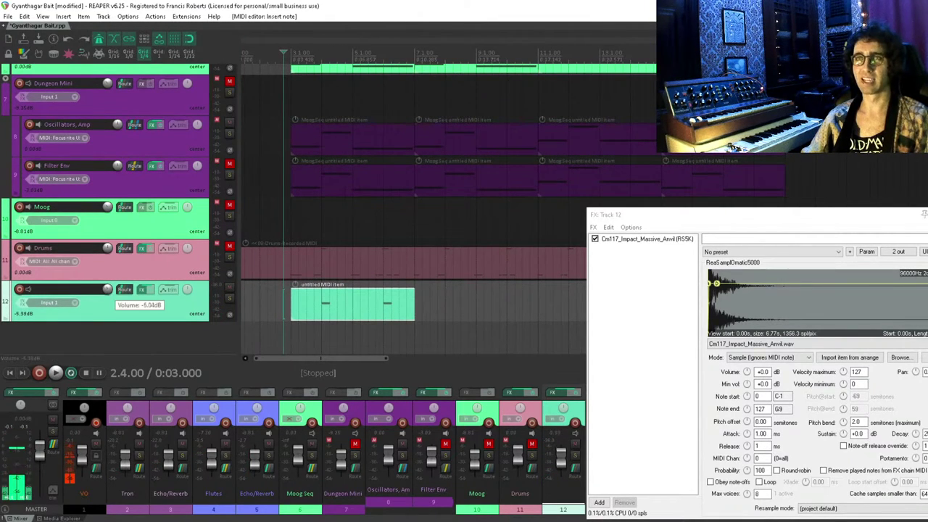
pyautogui.moveTo(814, 215); pyautogui.dragTo(608, 102)
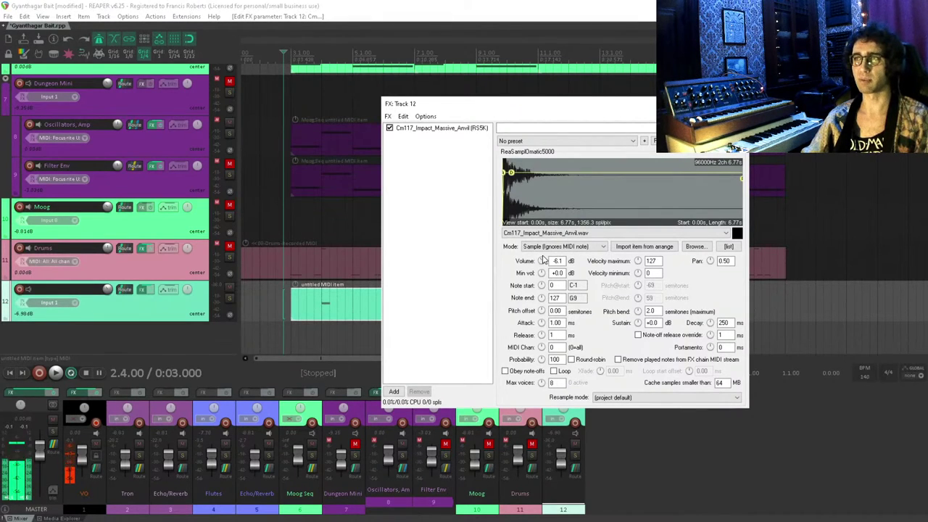
# - Set the track 12 sampler's mode to Note (Semitone shifted)
pyautogui.scroll(6, 221, 263)
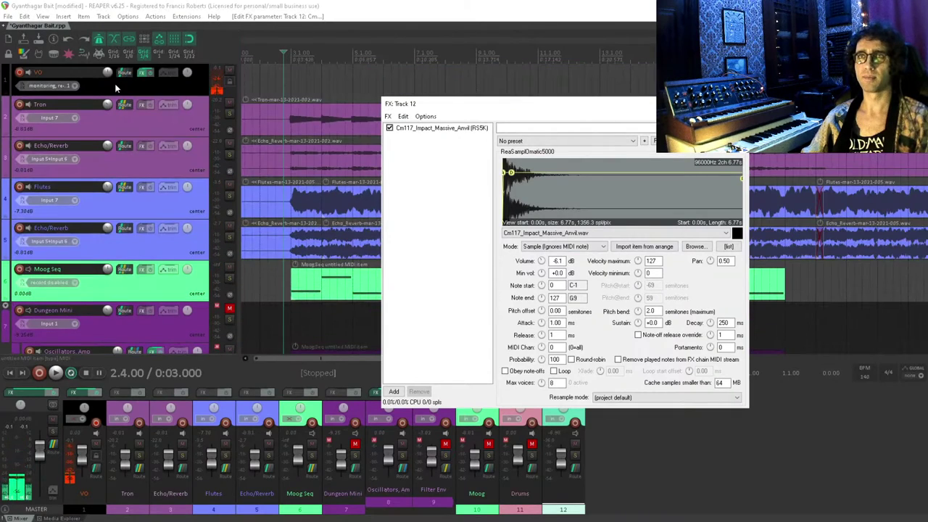
pyautogui.scroll(-6, 113, 293)
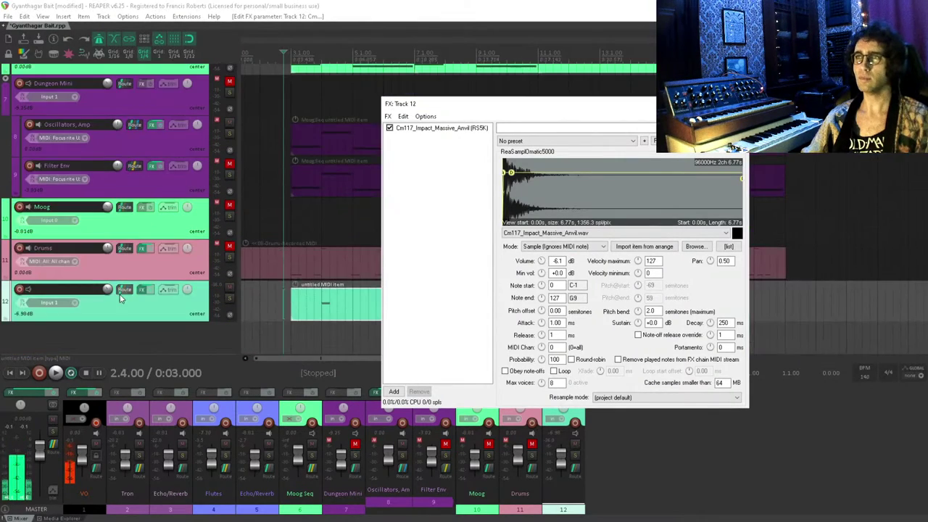
pyautogui.click(570, 250)
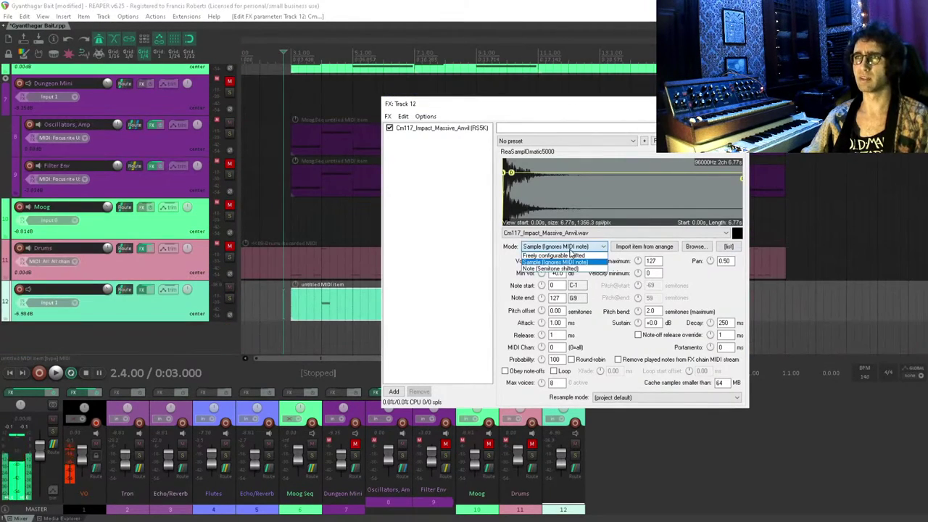
pyautogui.click(570, 268)
# - Open track 12's MIDI item and audition the anvil sample at various low and high pitches on the piano roll keyboard
pyautogui.doubleClick(325, 317)
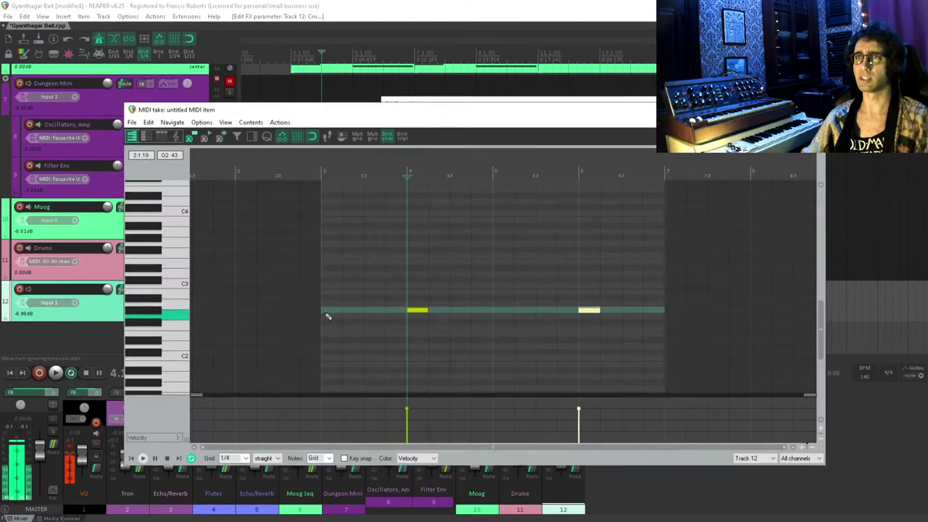
pyautogui.click(174, 248)
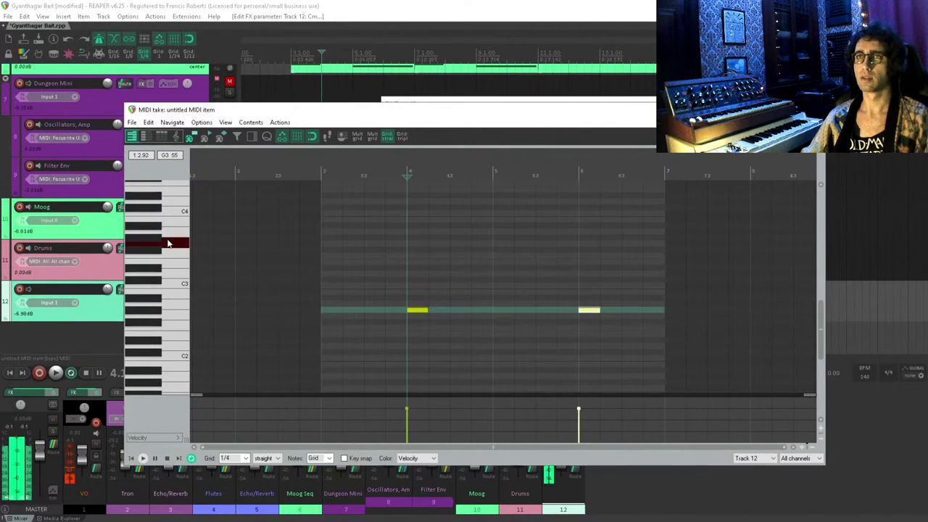
pyautogui.click(175, 347)
pyautogui.click(177, 371)
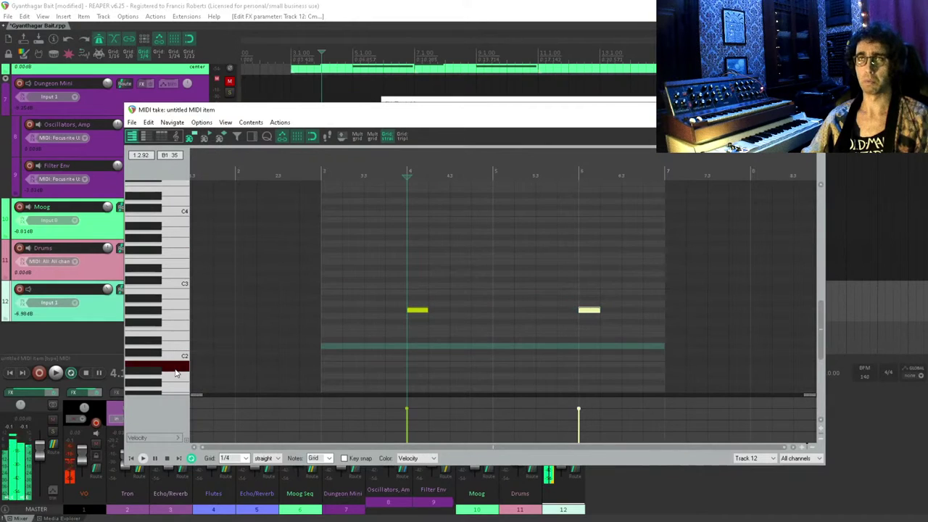
pyautogui.scroll(1, 177, 371)
pyautogui.click(164, 190)
pyautogui.scroll(8, 179, 232)
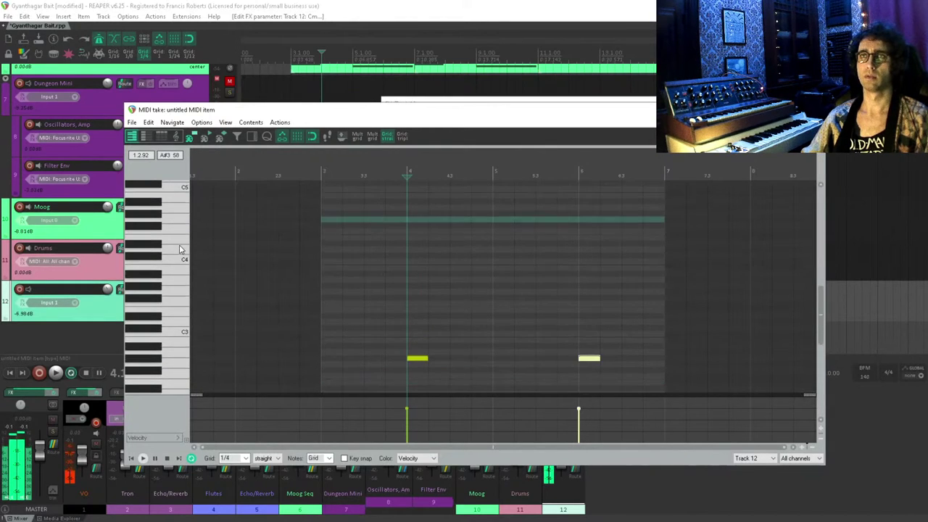
pyautogui.click(180, 222)
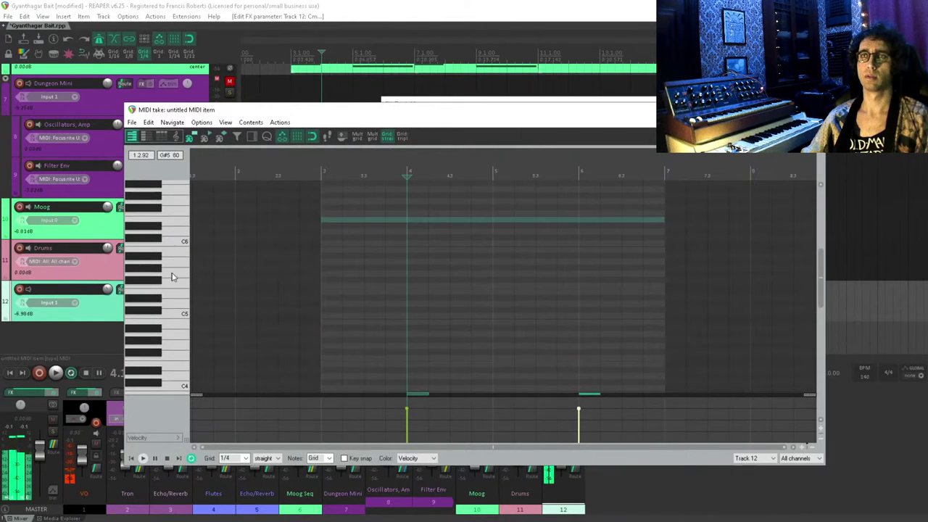
pyautogui.click(172, 277)
pyautogui.click(174, 254)
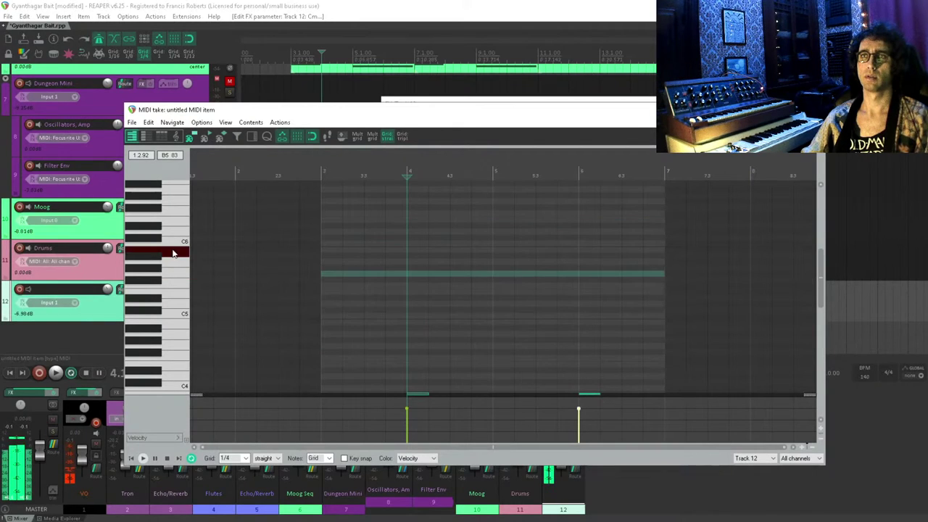
pyautogui.click(185, 337)
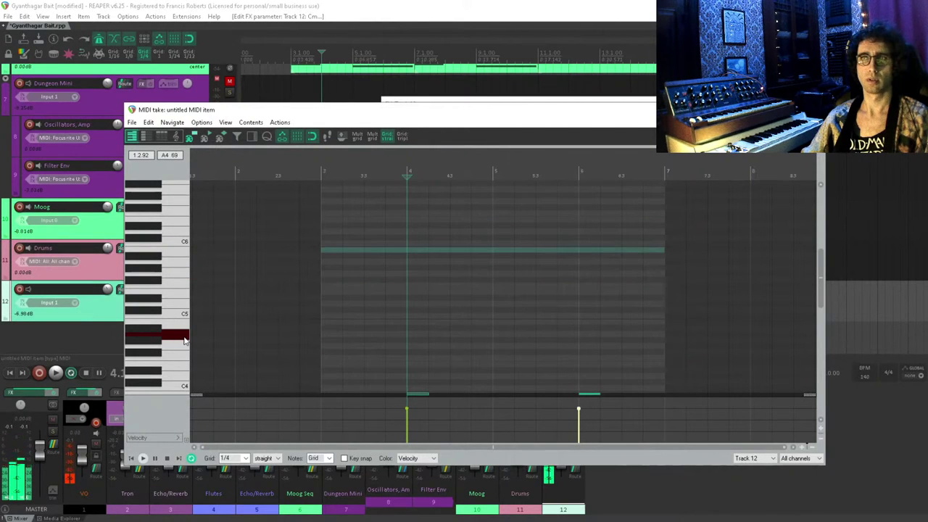
pyautogui.click(182, 324)
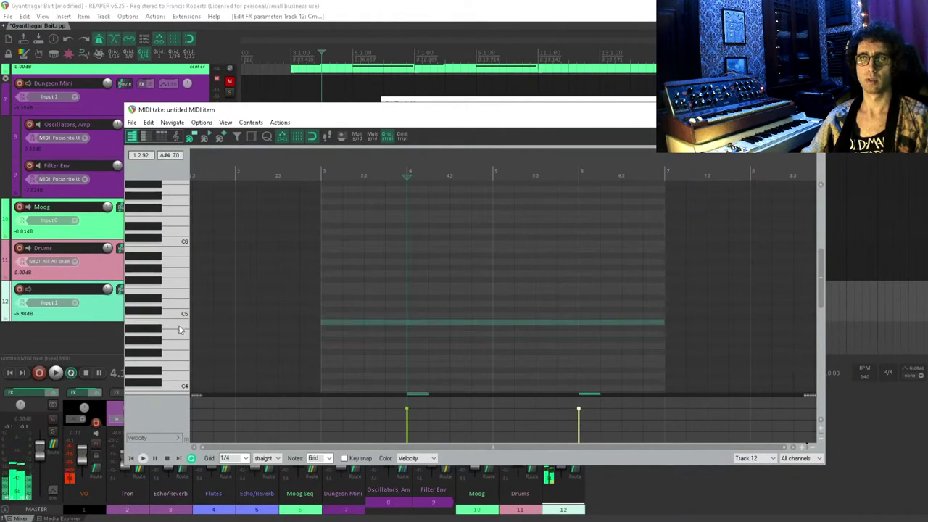
pyautogui.click(152, 331)
pyautogui.scroll(-6, 156, 337)
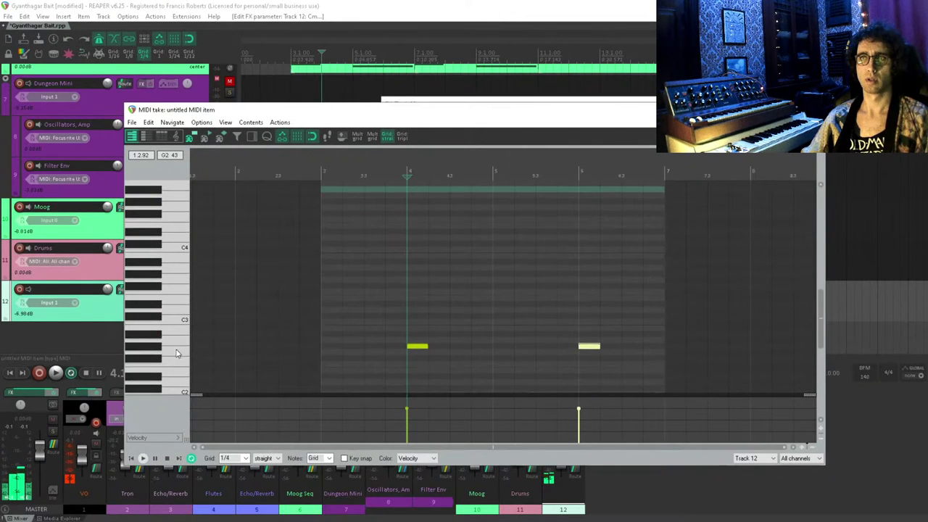
pyautogui.click(177, 352)
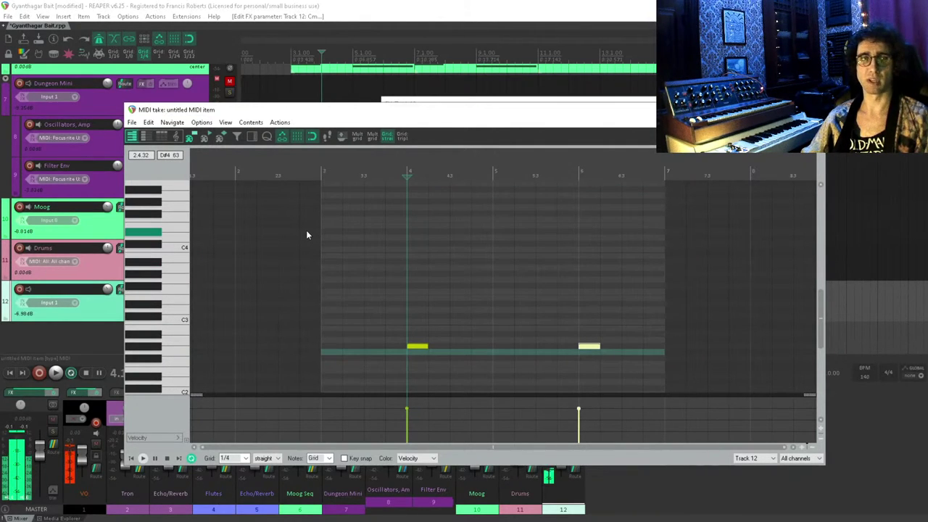
pyautogui.moveTo(304, 227); pyautogui.dragTo(655, 403)
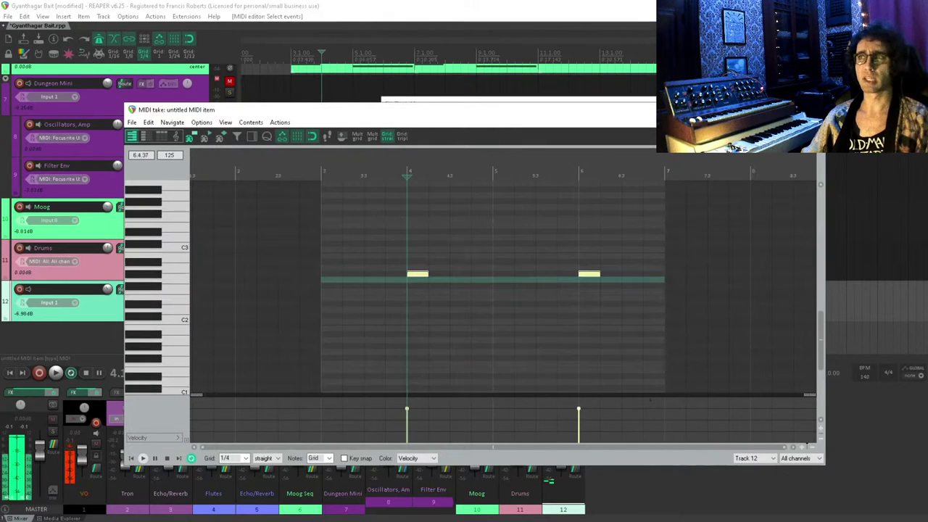
pyautogui.moveTo(520, 263); pyautogui.dragTo(471, 290)
pyautogui.click(430, 5)
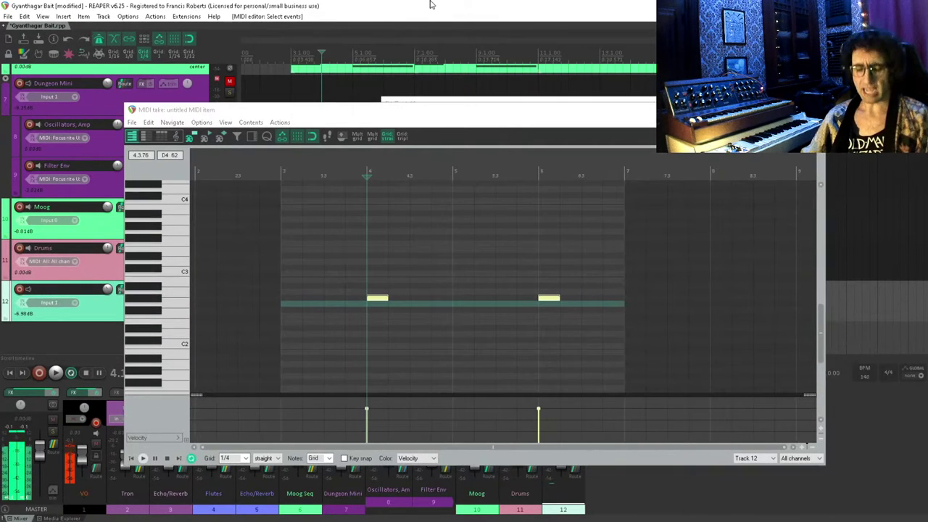
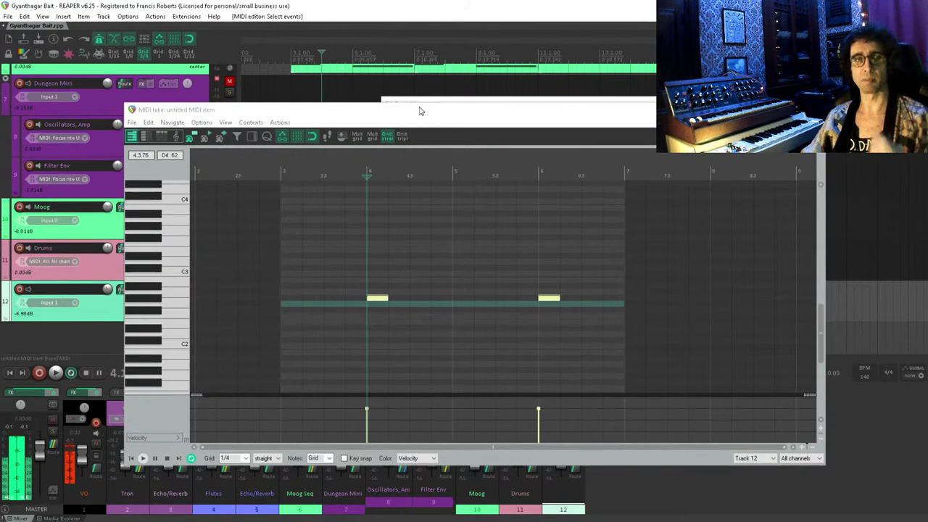
pyautogui.moveTo(419, 111); pyautogui.dragTo(404, 84)
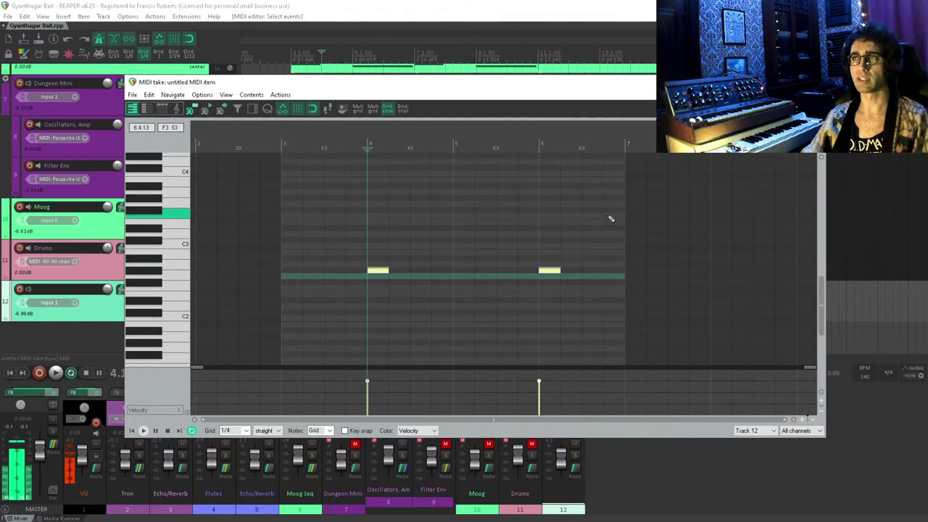
pyautogui.moveTo(611, 170); pyautogui.dragTo(308, 234)
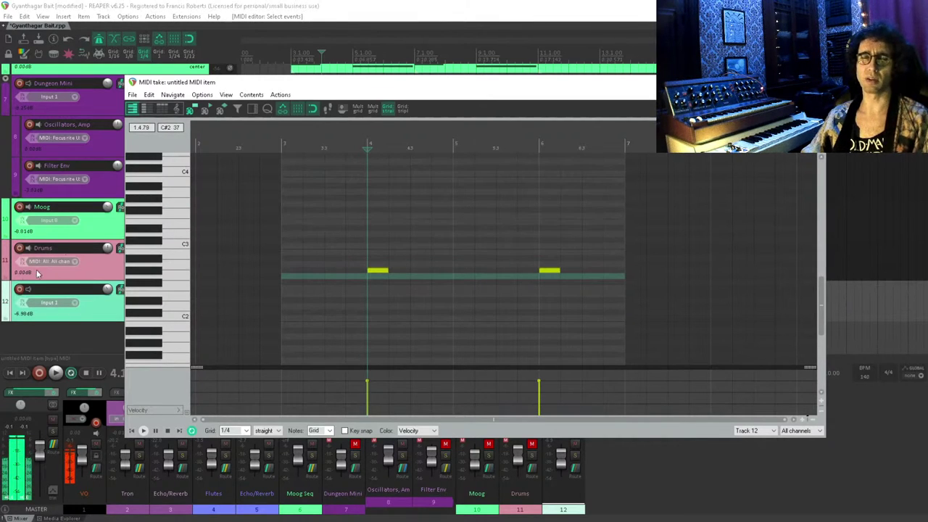
pyautogui.click(123, 4)
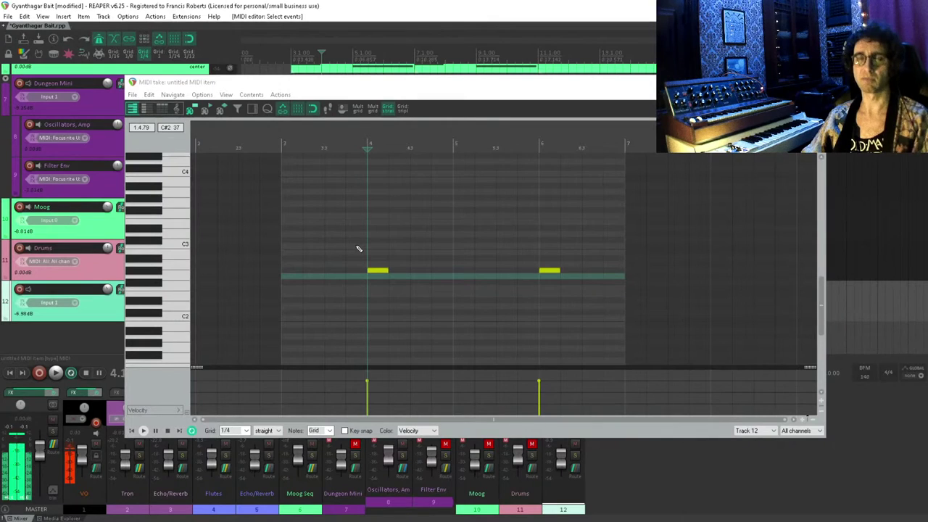
# - Move both anvil notes at bars 4 and 6 up to C#3 and close the MIDI editor
pyautogui.moveTo(360, 228); pyautogui.dragTo(406, 279)
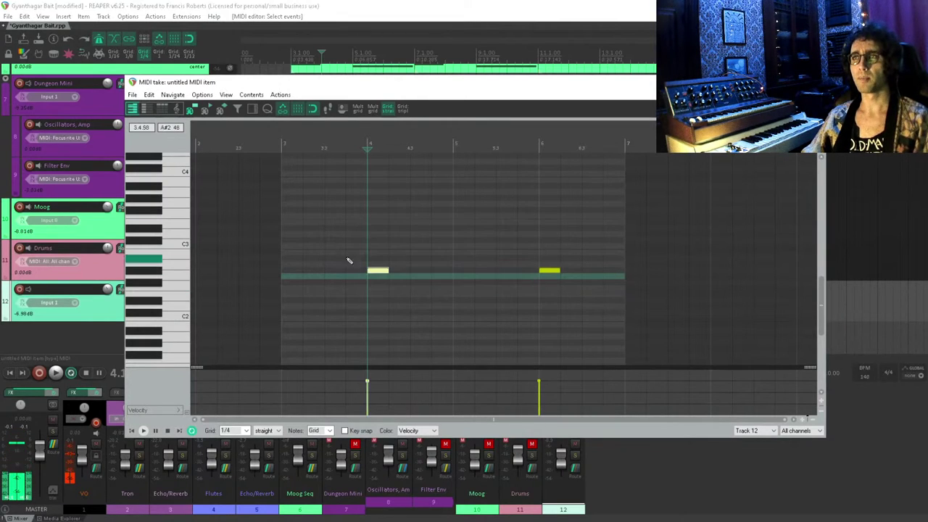
pyautogui.moveTo(330, 250); pyautogui.dragTo(561, 293)
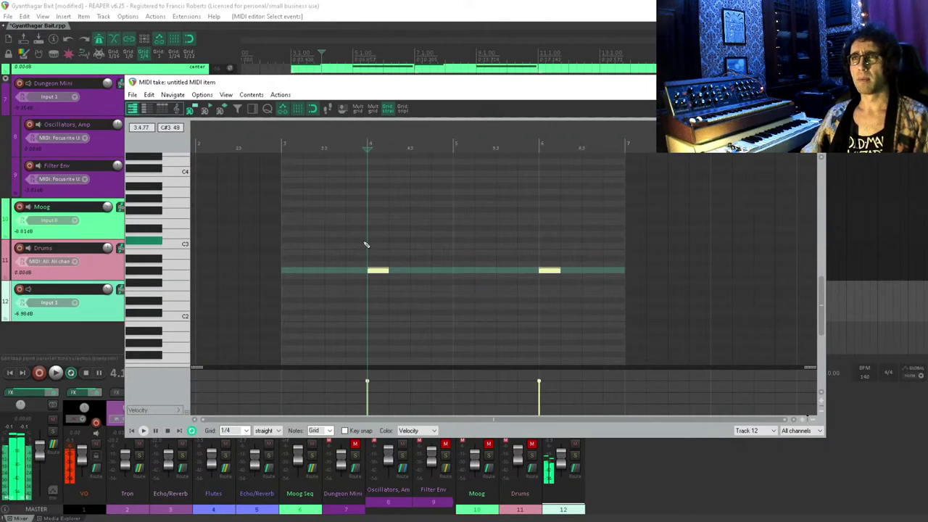
pyautogui.moveTo(375, 274); pyautogui.dragTo(376, 243)
pyautogui.click(377, 218)
pyautogui.press('Escape')
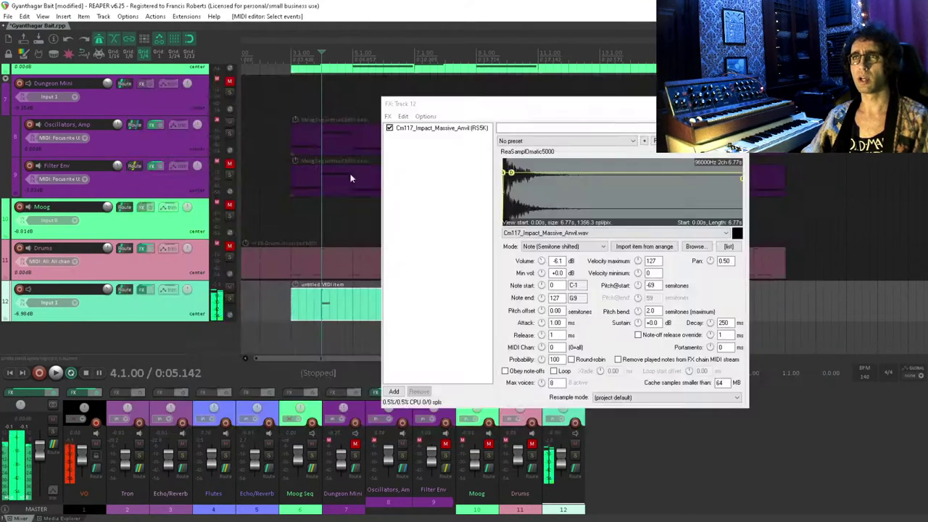
# - Set the track 12 sampler's max voices to 1, then play from 3.2.00 to hear the anvil hits
pyautogui.write('1')
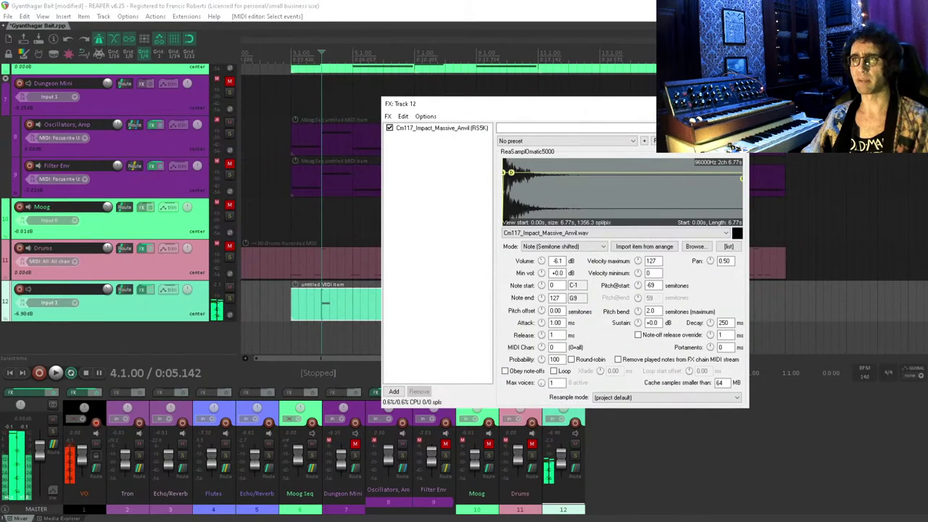
pyautogui.doubleClick(325, 297)
pyautogui.click(377, 242)
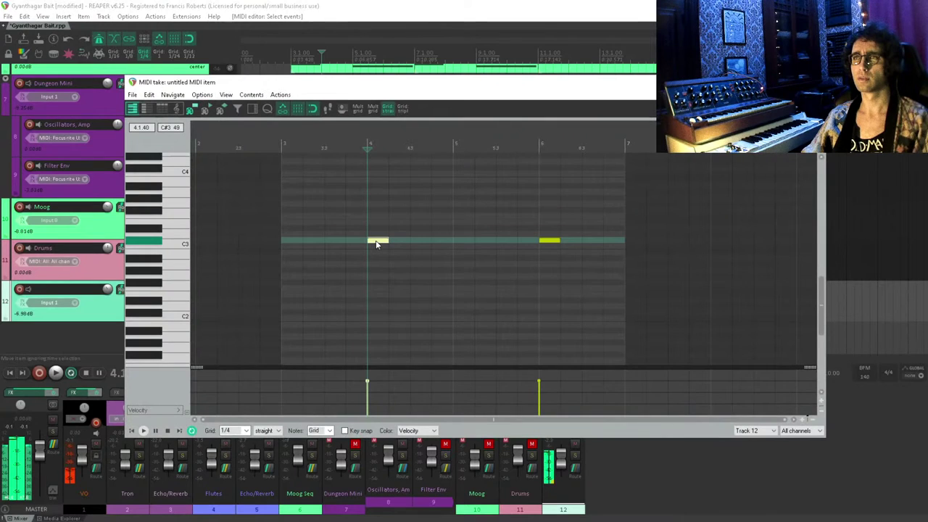
pyautogui.press('Escape')
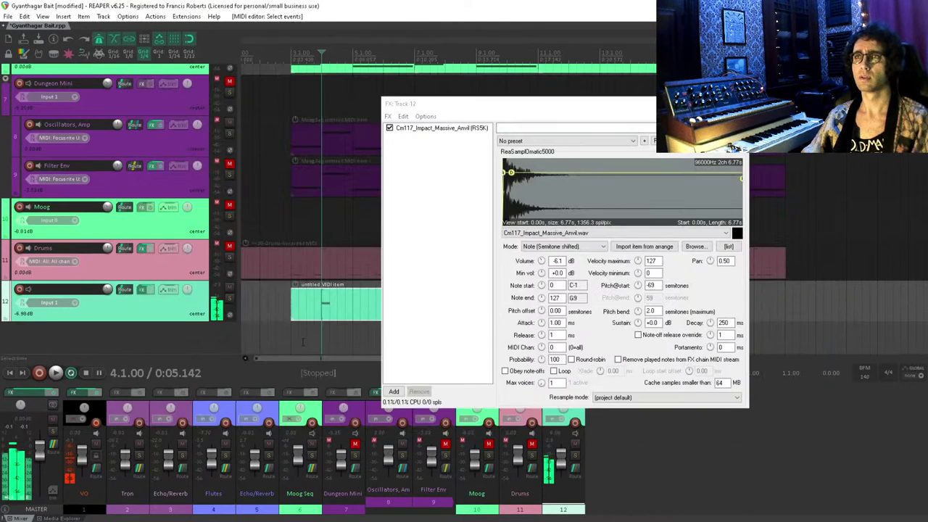
pyautogui.press('space')
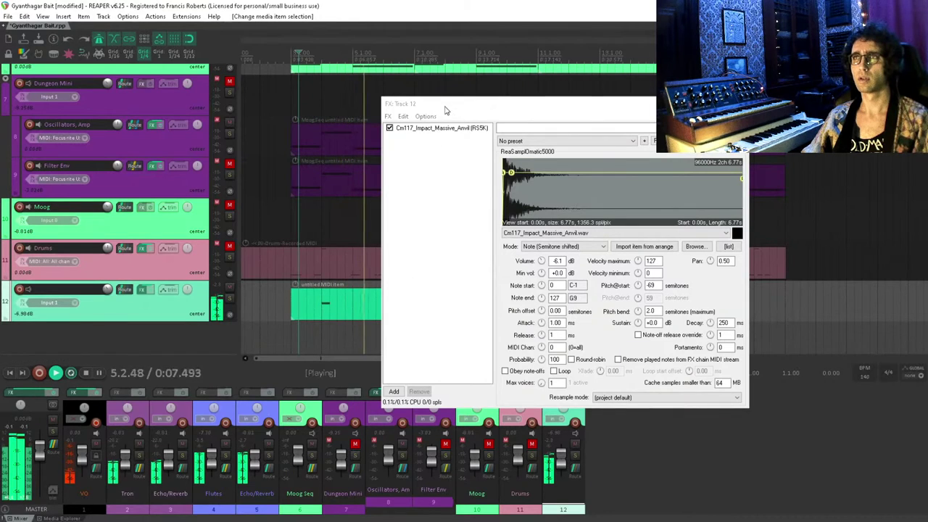
pyautogui.moveTo(443, 104); pyautogui.dragTo(556, 95)
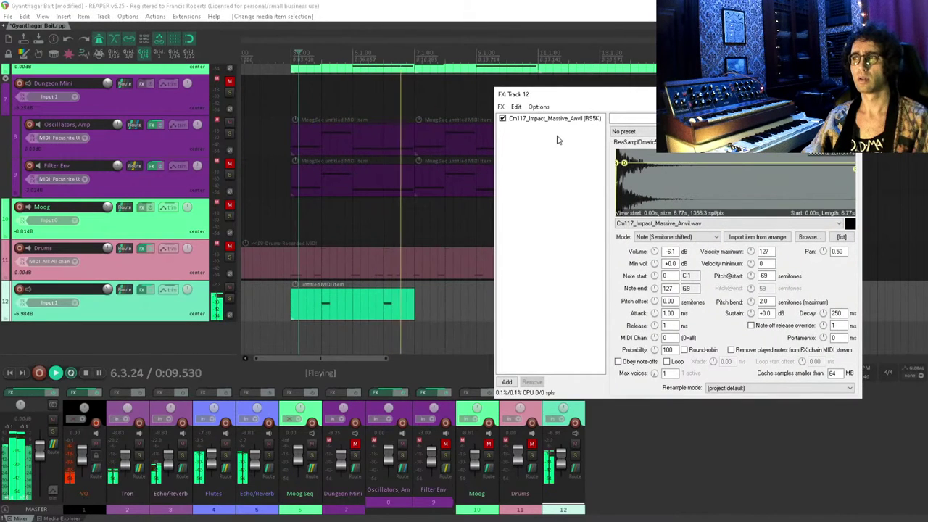
pyautogui.press('space')
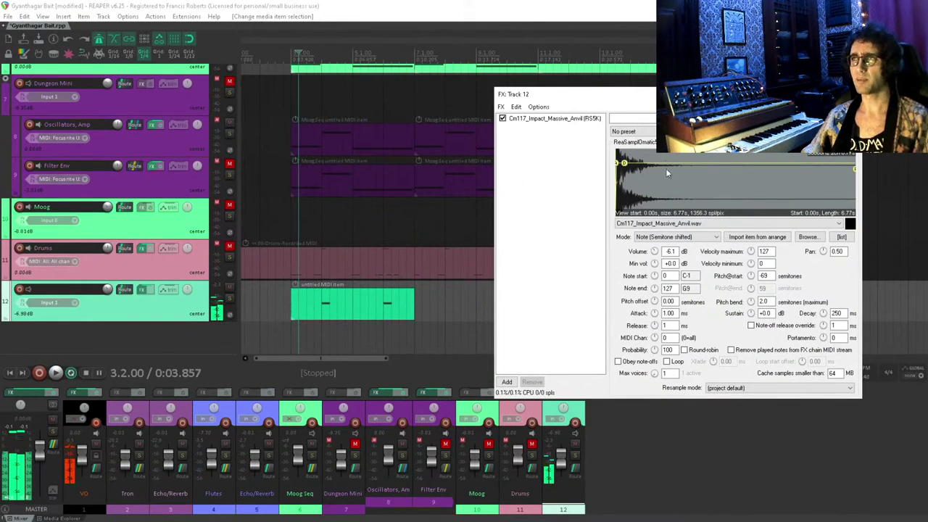
# - Shorten the anvil sample to 1.95 s and shape its envelope with 465 ms decay, -13.5 dB sustain and 283 ms release
pyautogui.moveTo(623, 162); pyautogui.dragTo(688, 168)
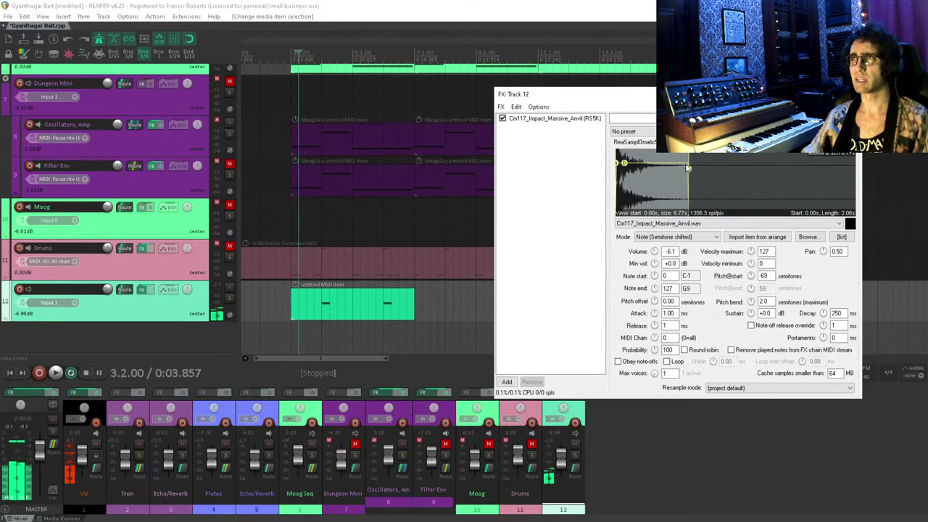
pyautogui.moveTo(623, 163); pyautogui.dragTo(634, 177)
pyautogui.press('space')
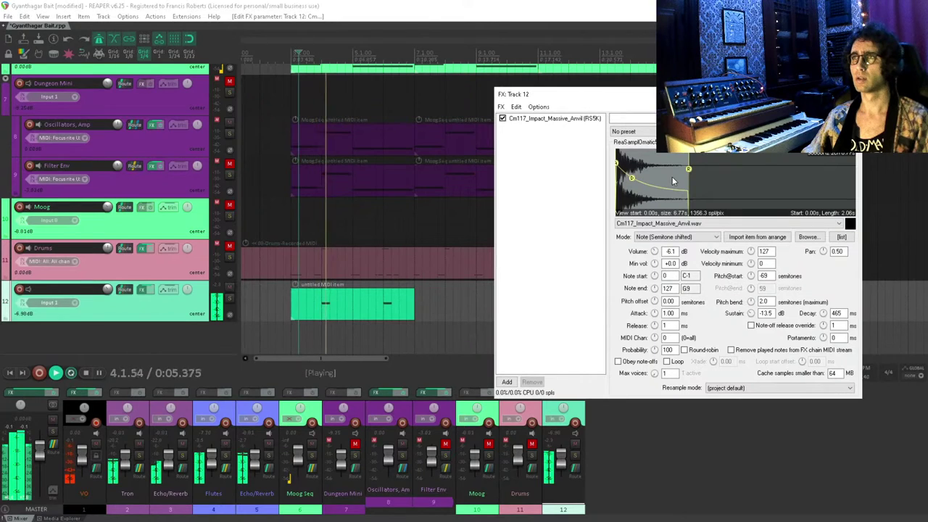
pyautogui.moveTo(686, 167); pyautogui.dragTo(674, 169)
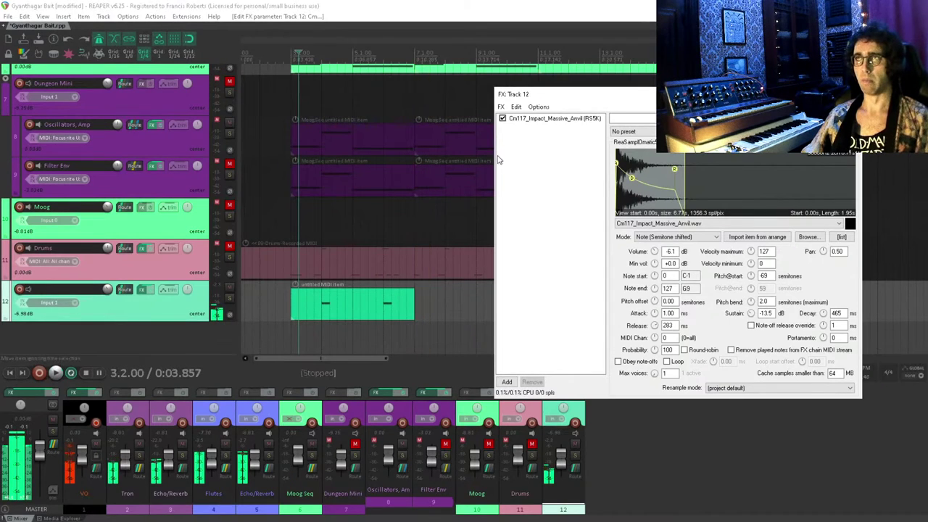
pyautogui.press('space')
# - Add ReaEQ after the sampler on track 12 and cut the lows with band 1
pyautogui.doubleClick(523, 169)
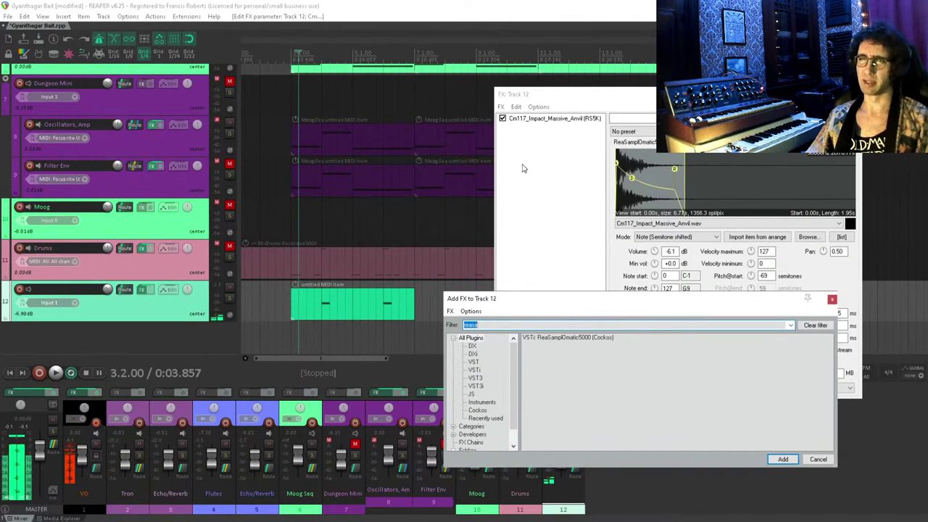
pyautogui.write('reaeq')
pyautogui.press('Return')
pyautogui.moveTo(638, 203); pyautogui.dragTo(651, 194)
# - Enable ReaEQ's band 5 low pass at 3963.7 Hz during playback, then close the FX window and stop
pyautogui.click(783, 196)
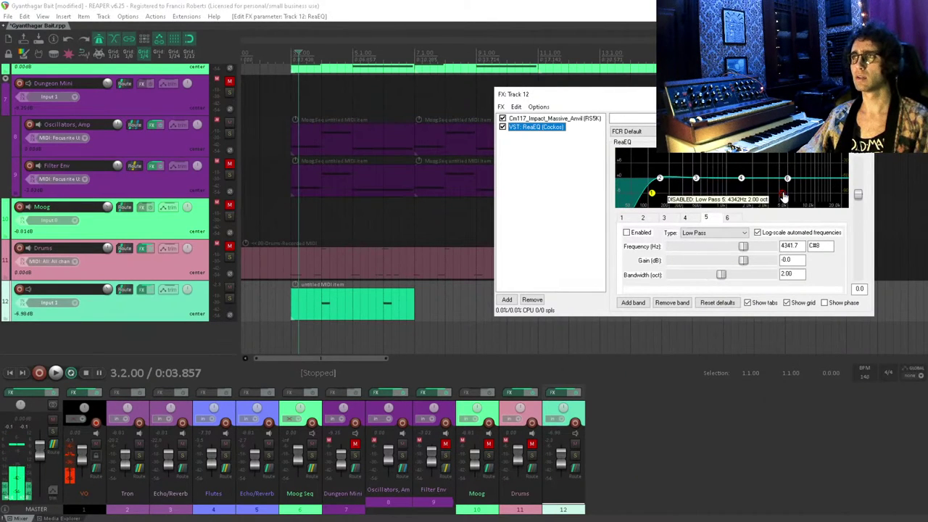
pyautogui.doubleClick(783, 196)
pyautogui.press('space')
pyautogui.moveTo(783, 199); pyautogui.dragTo(778, 193)
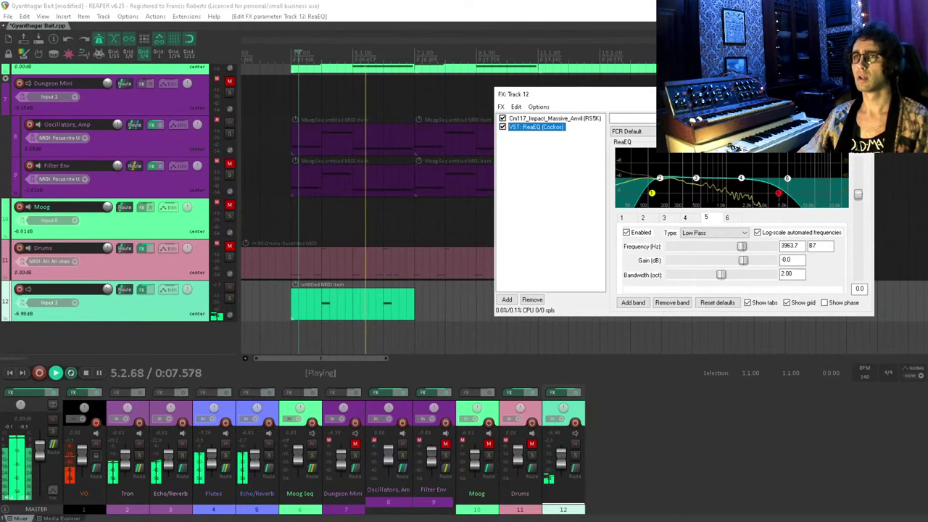
pyautogui.click(501, 5)
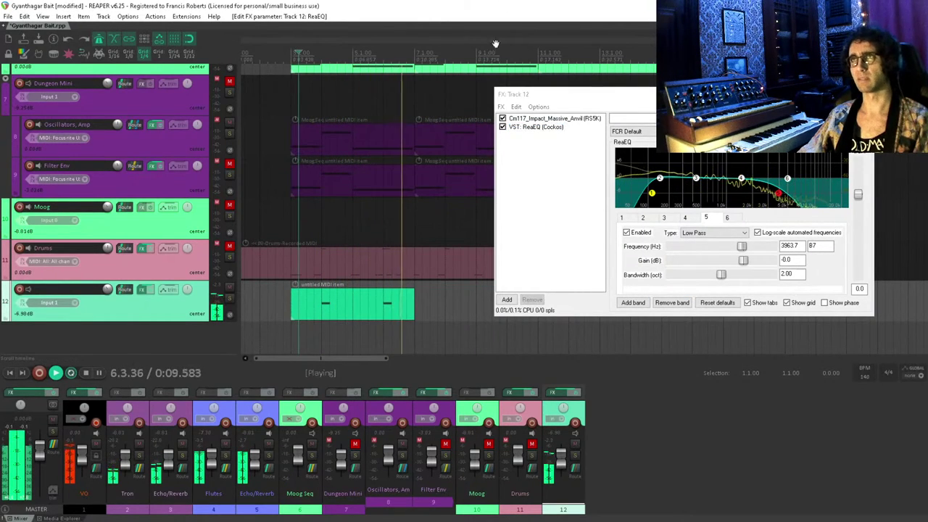
pyautogui.click(864, 93)
pyautogui.press('space')
# - Duplicate track 12's MIDI item three times so the anvil pattern runs to bar 19
pyautogui.click(363, 307)
pyautogui.hotkey('ctrl', 'd')
pyautogui.hotkey('ctrl', 'd')
pyautogui.hotkey('ctrl', 'd')
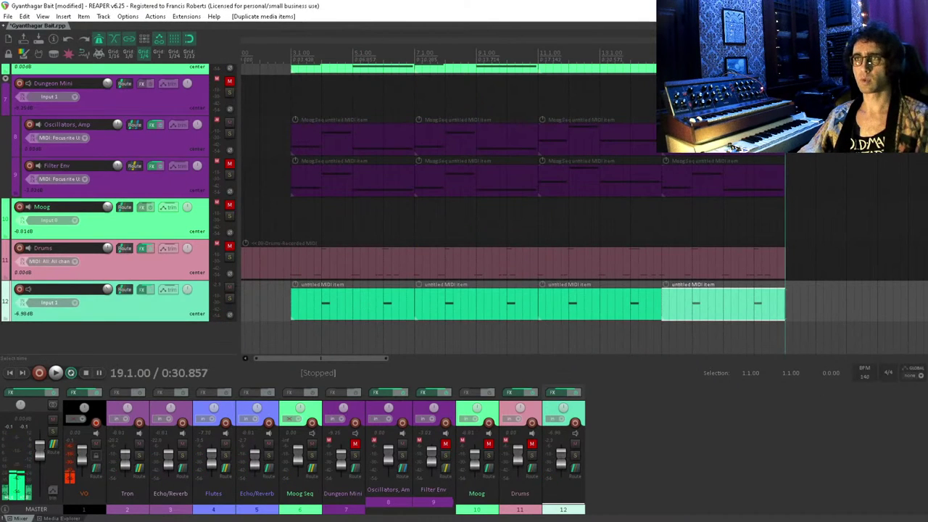
# - Unmute the Drums track and play from bar 3 to hear the anvil hits with the drums
pyautogui.click(292, 217)
pyautogui.click(229, 245)
pyautogui.press('space')
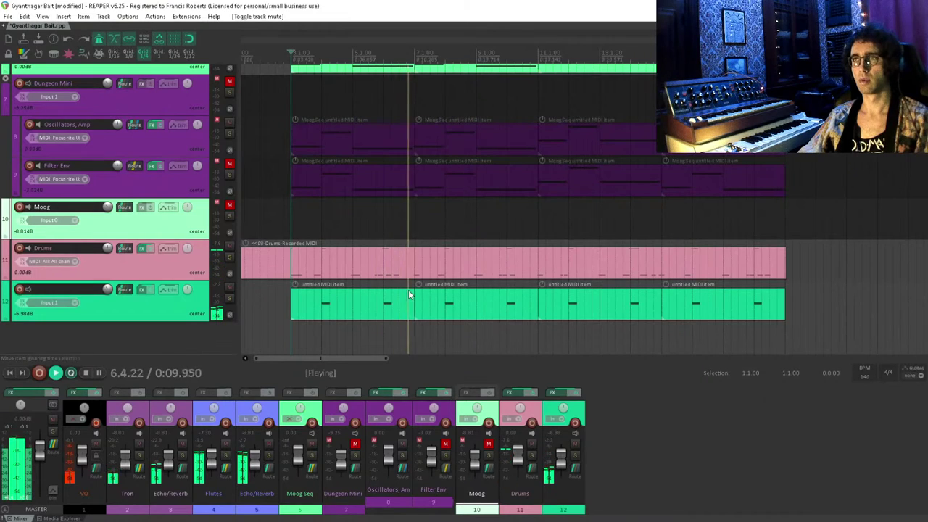
pyautogui.press('space')
# - Place the edit cursor at 6.4.00, save the project and mute the Drums track
pyautogui.click(409, 267)
pyautogui.hotkey('ctrl', 's')
pyautogui.hscroll(-1, 382, 191)
pyautogui.click(228, 246)
# - Rename track 12 as Anvil
pyautogui.click(51, 288)
pyautogui.doubleClick(51, 289)
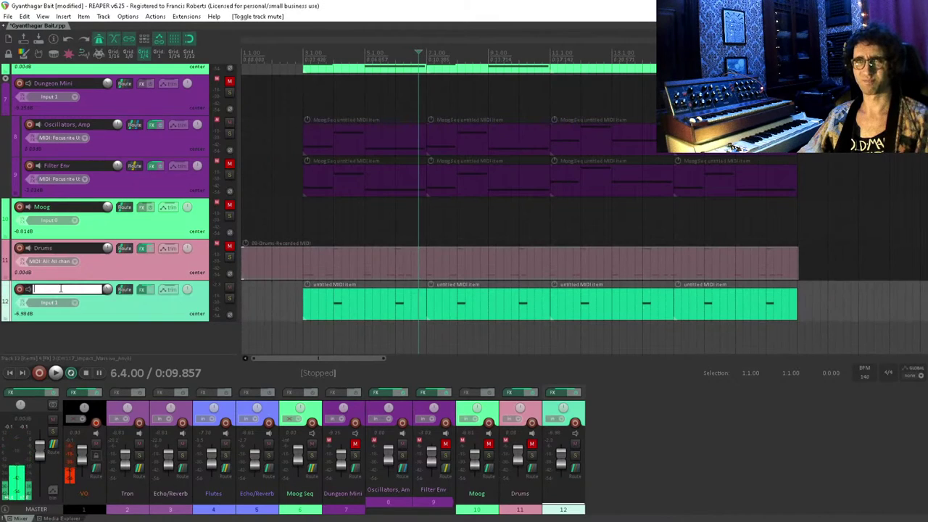
pyautogui.write('A')
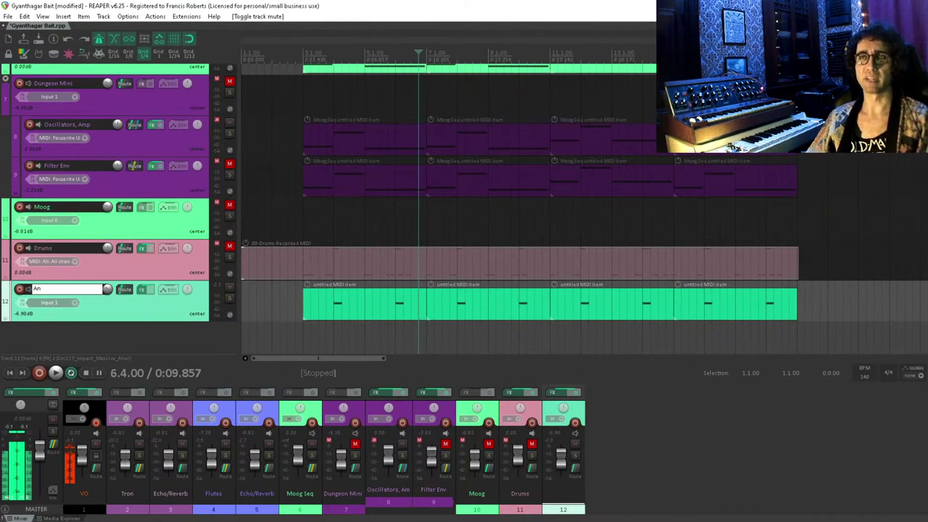
pyautogui.write('nvil')
pyautogui.press('Return')
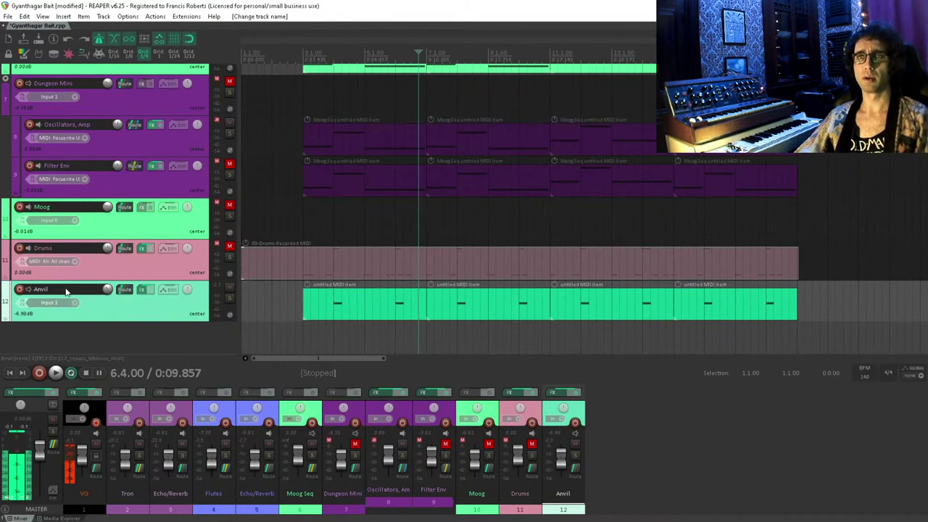
# - Add a new track below Moog and name it Percs
pyautogui.click(123, 236)
pyautogui.hotkey('ctrl', 't')
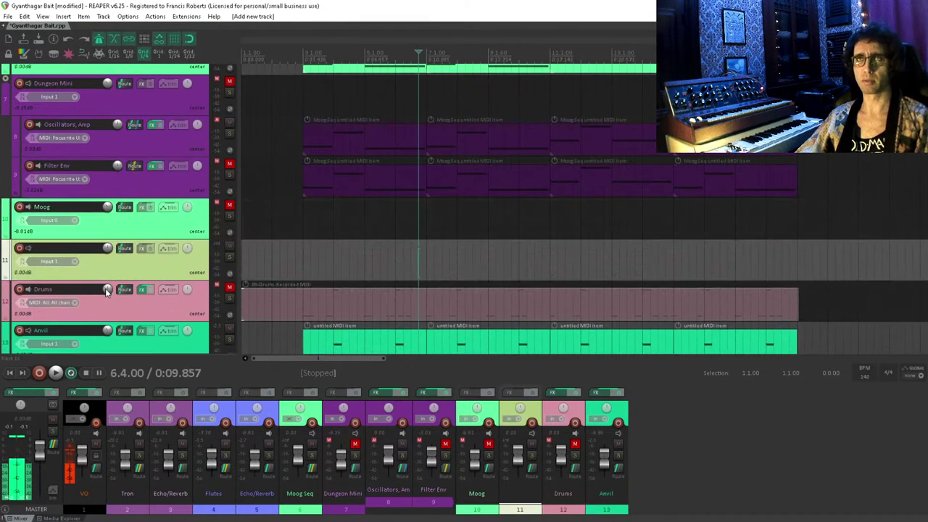
pyautogui.doubleClick(65, 247)
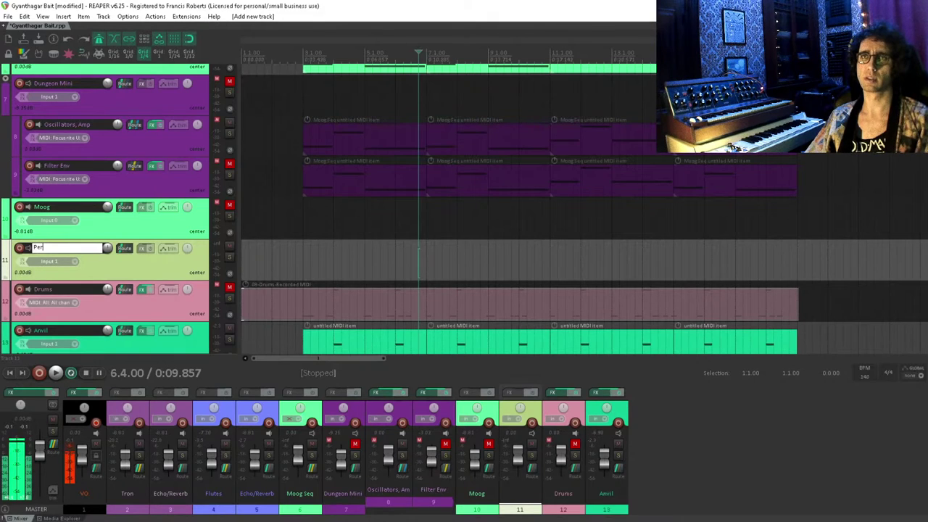
pyautogui.write('Percs')
pyautogui.press('Return')
pyautogui.scroll(-1, 94, 257)
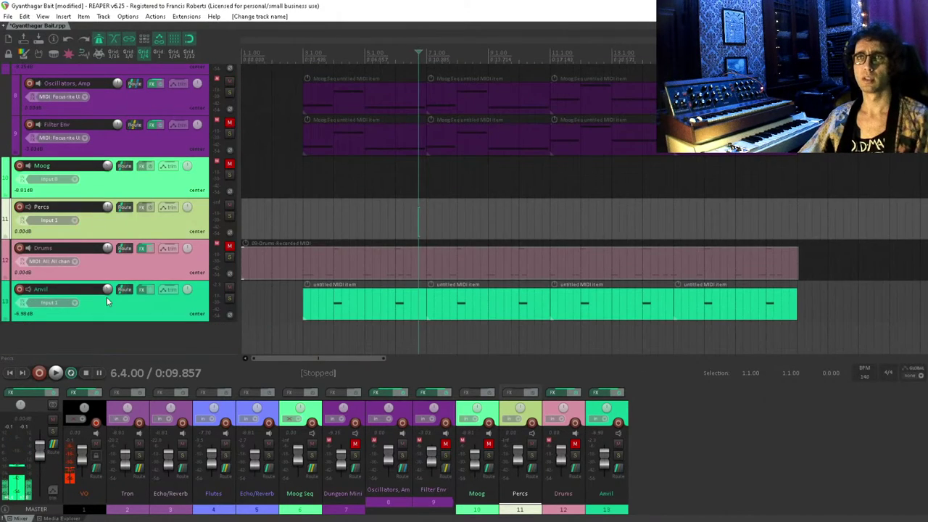
# - Nest the Drums and Anvil tracks inside the Percs track and give all three the same salmon colour
pyautogui.click(109, 302)
pyautogui.keyDown('shift'); pyautogui.click(118, 261); pyautogui.keyUp('shift')
pyautogui.moveTo(118, 261); pyautogui.dragTo(111, 221)
pyautogui.click(111, 221)
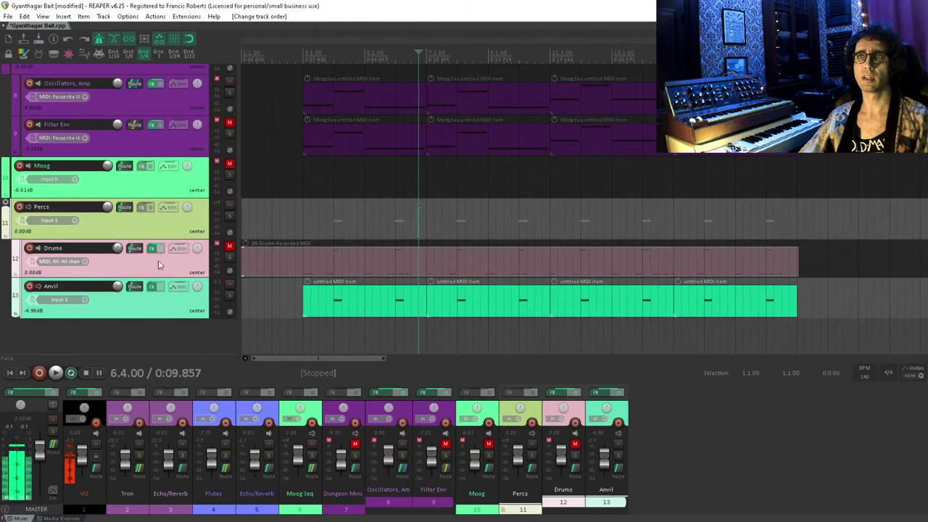
pyautogui.keyDown('shift'); pyautogui.click(159, 316); pyautogui.keyUp('shift')
pyautogui.click(26, 56)
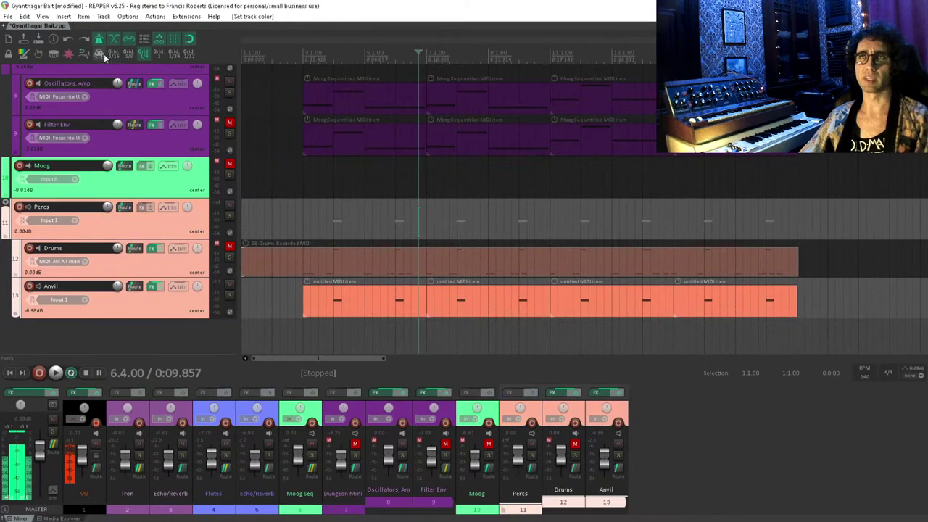
# - Add a new track below Anvil, outside the Percs folder, and name it Elz Piano
pyautogui.scroll(5, 105, 127)
pyautogui.scroll(-5, 102, 181)
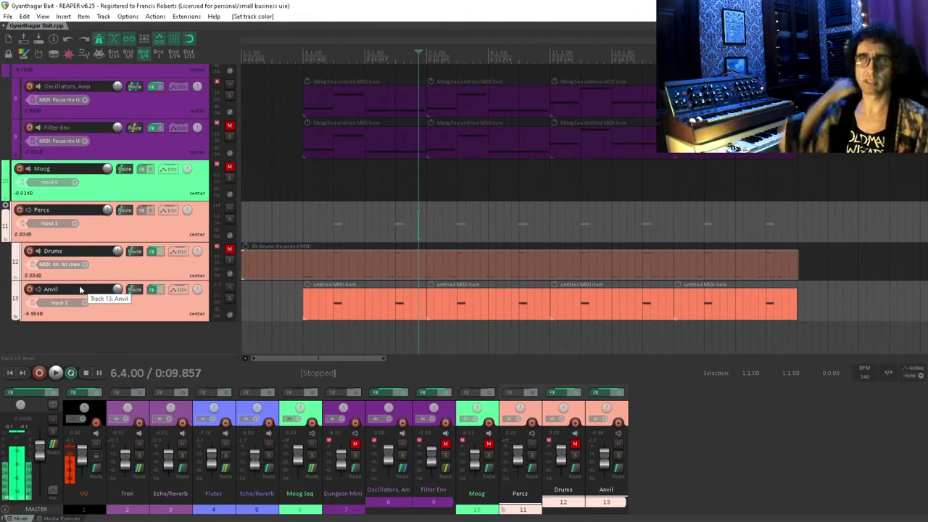
pyautogui.click(75, 331)
pyautogui.doubleClick(75, 330)
pyautogui.doubleClick(67, 324)
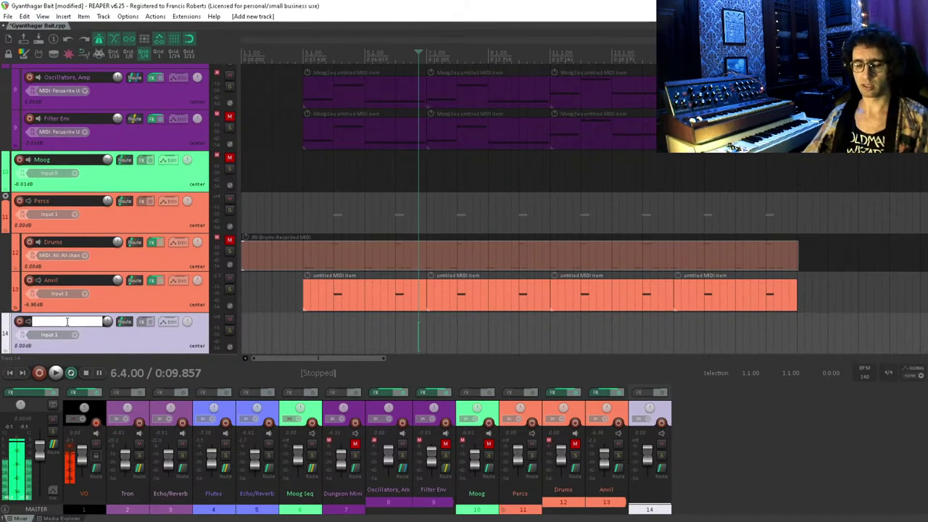
pyautogui.write('Elz Piano')
pyautogui.press('Return')
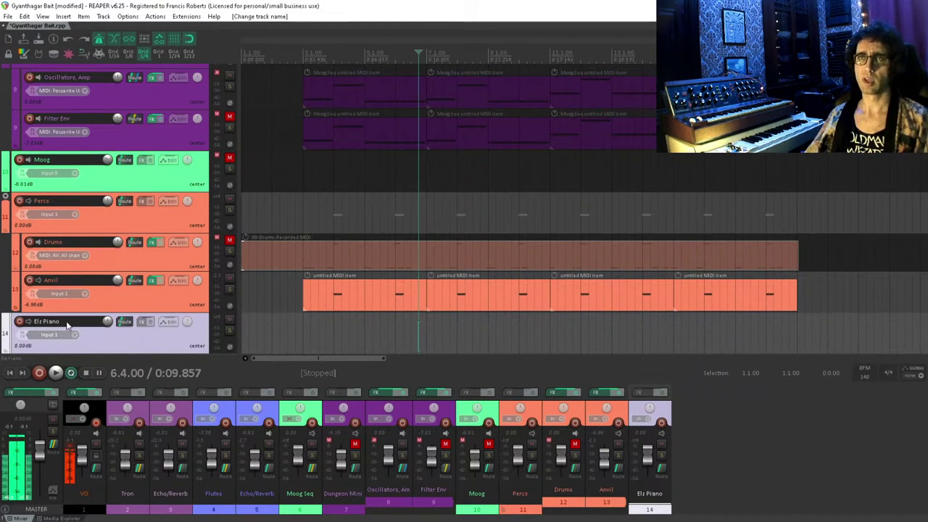
# - Add the Kontakt instrument plugin to the Elz Piano track
pyautogui.click(146, 322)
pyautogui.write('du')
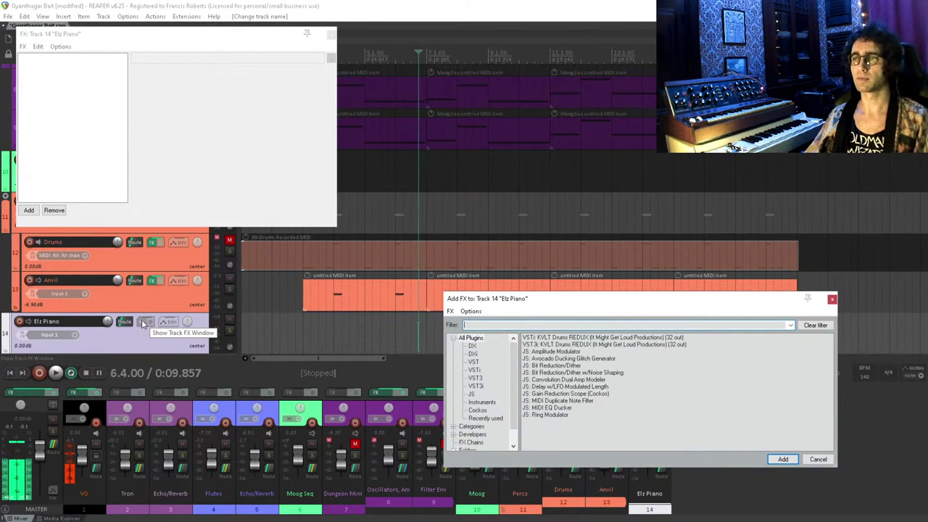
pyautogui.write('kontakt')
pyautogui.press('Return')
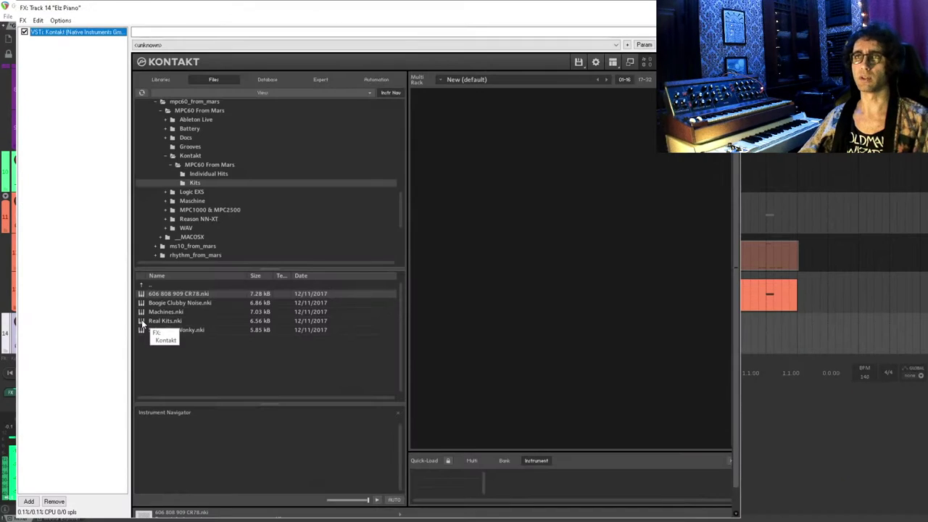
# - Expand the Kontakt Libraries folder on the Samples FCR (F:) drive in Kontakt's file browser and find the FCR_ELZ1 library
pyautogui.click(165, 156)
pyautogui.scroll(10, 165, 156)
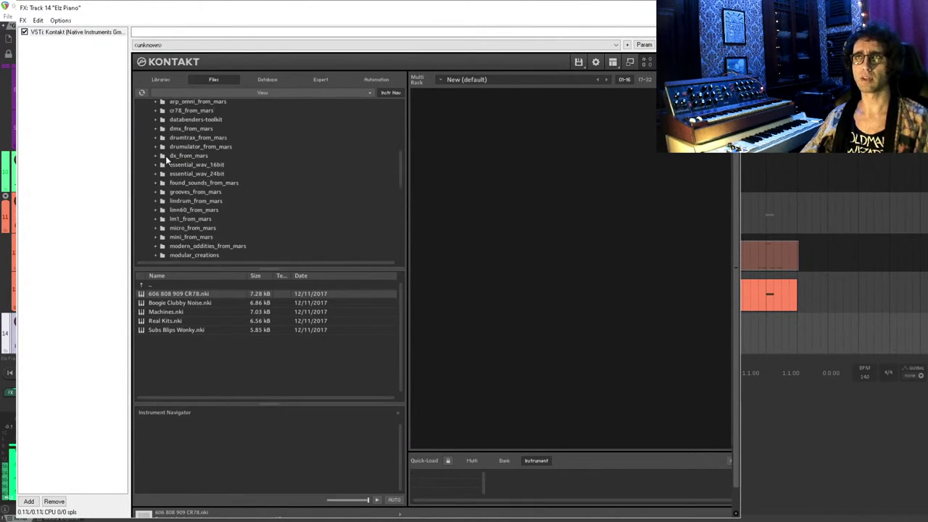
pyautogui.scroll(4, 165, 155)
pyautogui.click(146, 153)
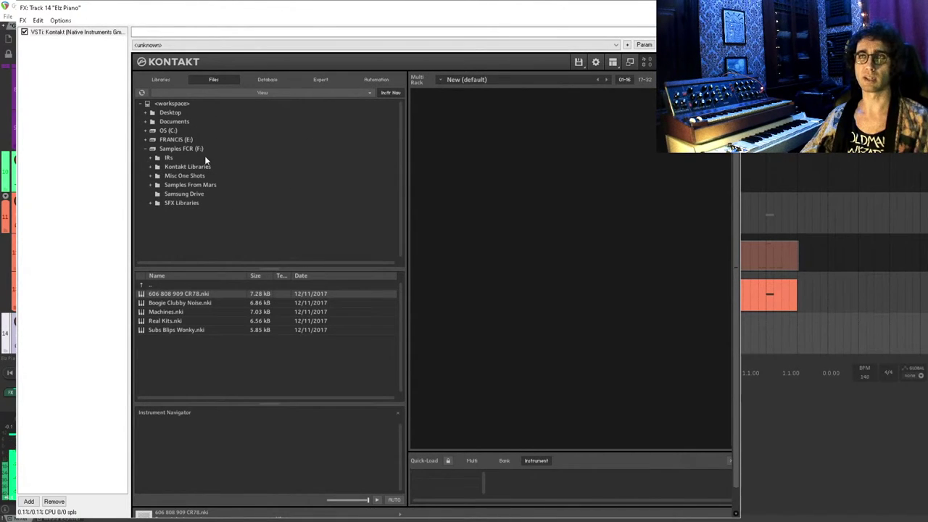
pyautogui.click(151, 168)
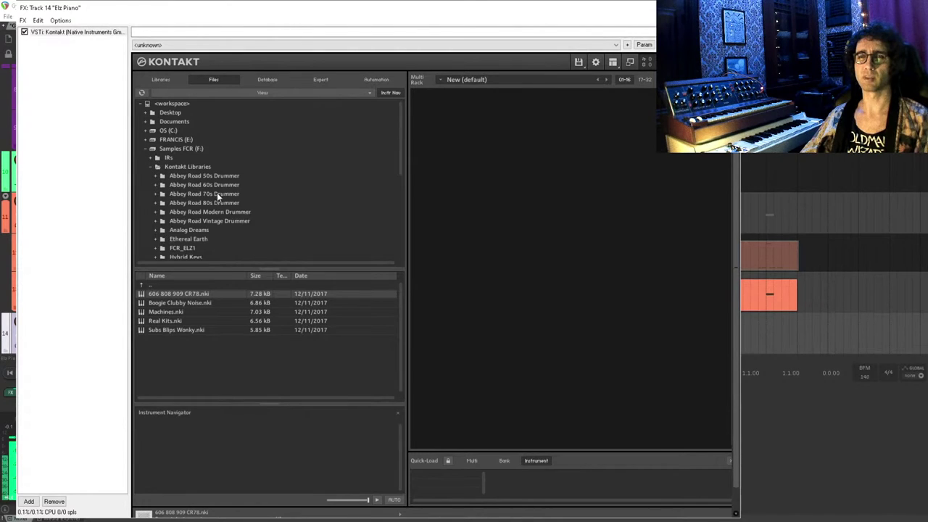
pyautogui.scroll(-3, 216, 200)
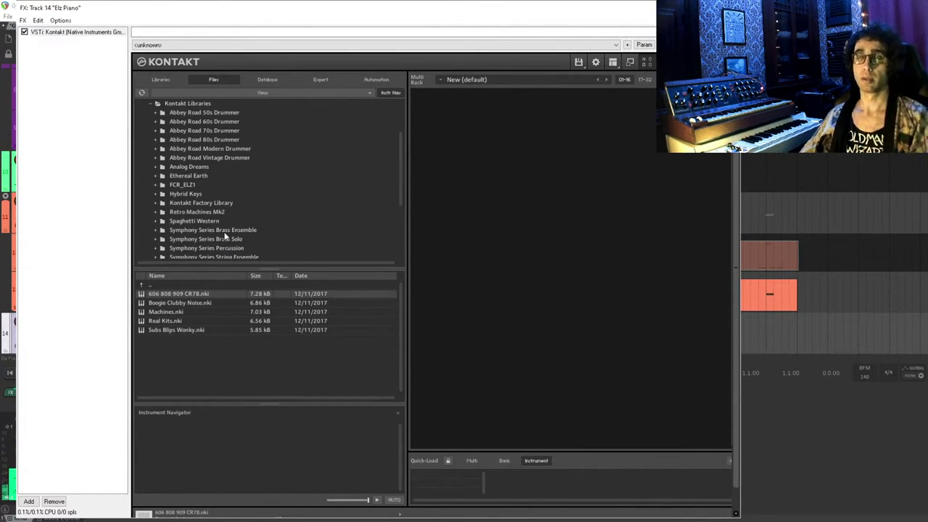
pyautogui.scroll(-4, 220, 213)
pyautogui.scroll(1, 219, 212)
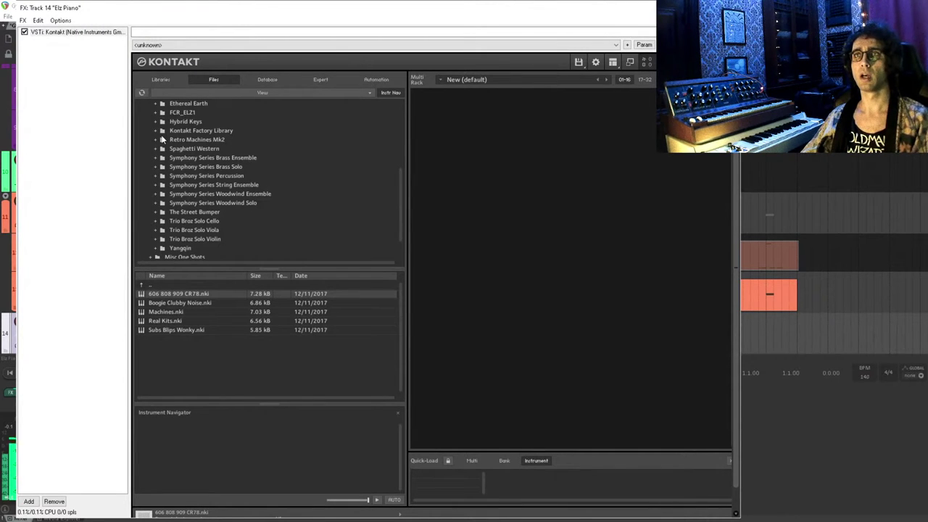
# - Load Elzlectric Piano.nkm from the FCR_ELZ1 folder, replacing the current multi, and close the FX window
pyautogui.click(156, 112)
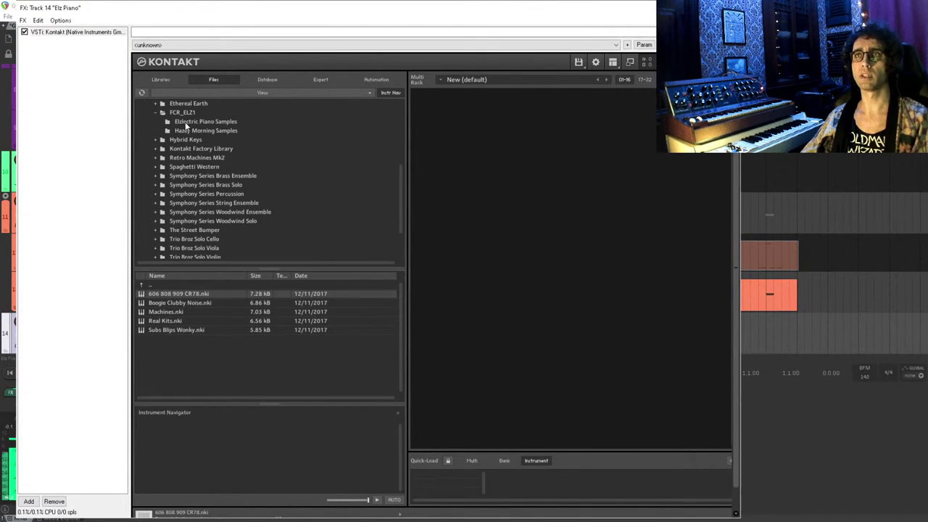
pyautogui.click(175, 123)
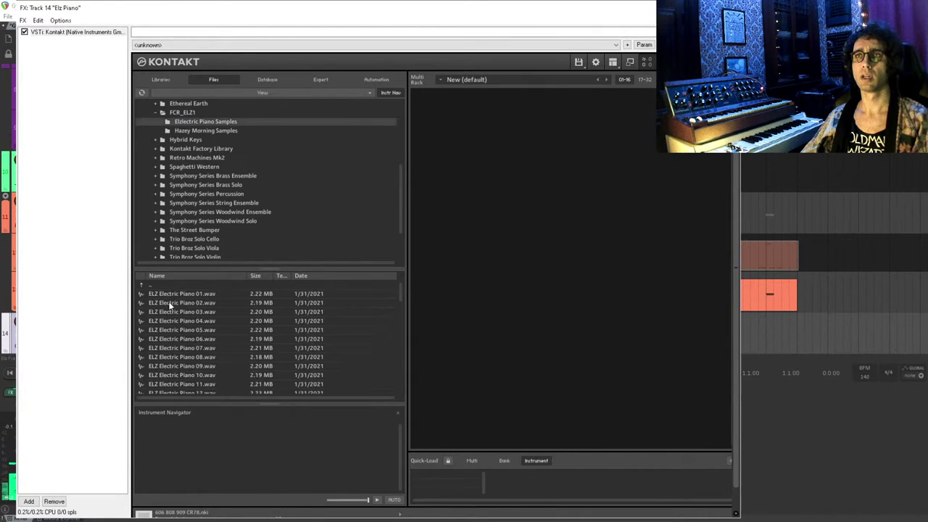
pyautogui.click(174, 113)
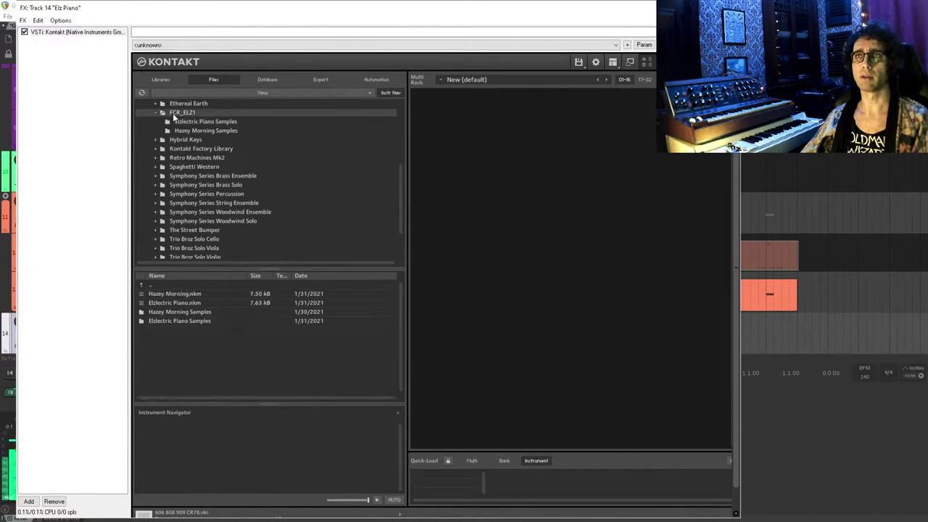
pyautogui.doubleClick(185, 303)
pyautogui.click(464, 300)
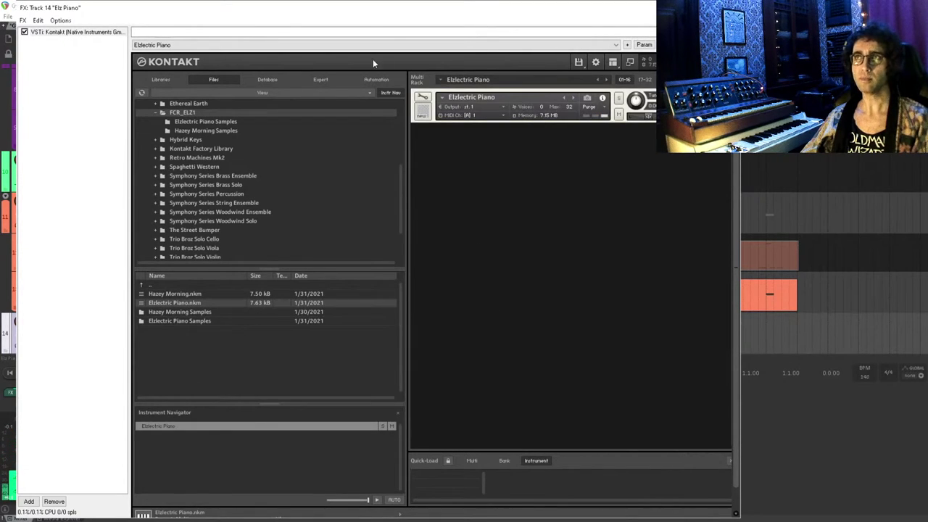
pyautogui.click(728, 7)
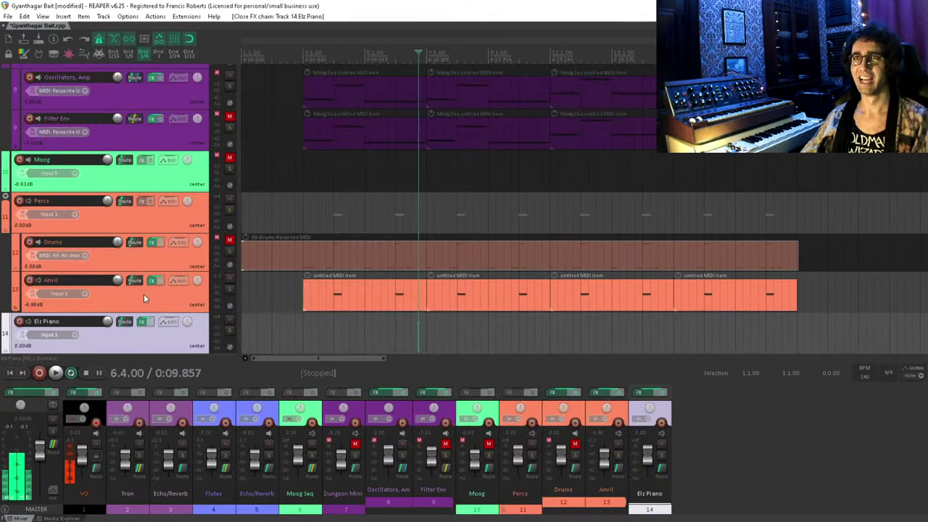
# - Arm the Elz Piano track for recording and set its input to the Focusrite MIDI device
pyautogui.scroll(-1, 145, 293)
pyautogui.click(27, 290)
pyautogui.click(20, 289)
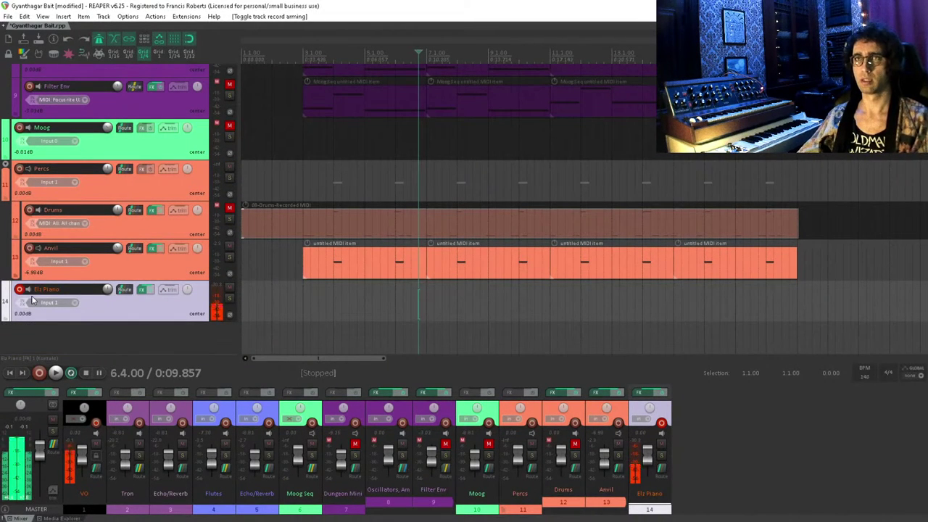
pyautogui.click(63, 305)
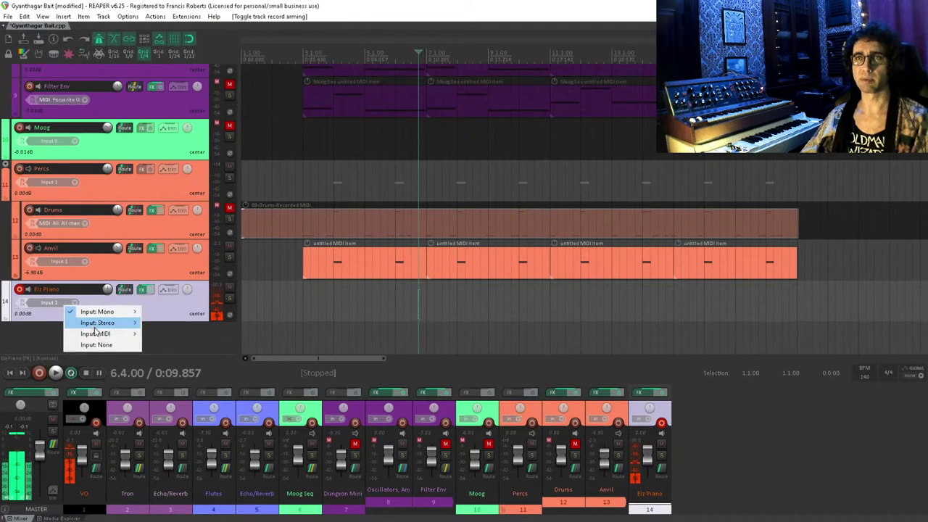
pyautogui.moveTo(101, 334)
pyautogui.moveTo(196, 334)
pyautogui.click(264, 333)
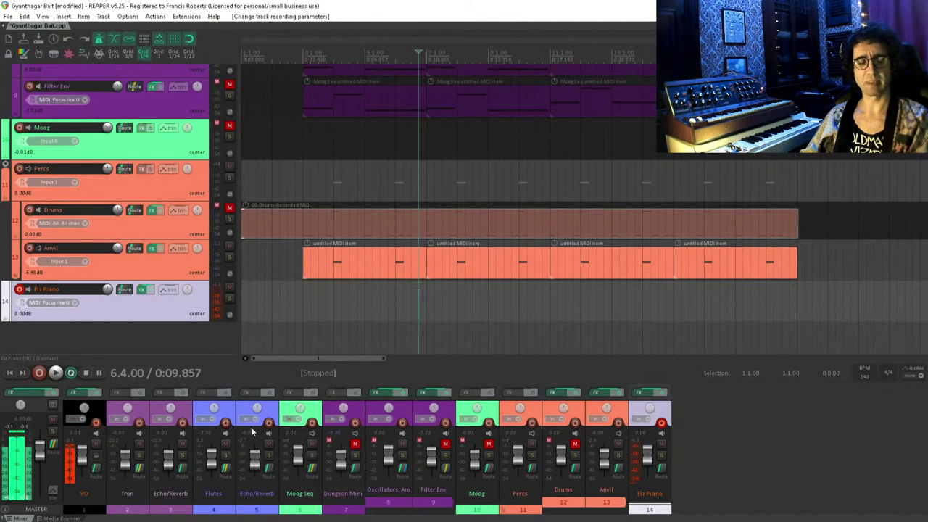
# - Place the edit cursor at the start of bar 3 (3.1.00)
pyautogui.scroll(1, 454, 231)
pyautogui.scroll(-1, 453, 231)
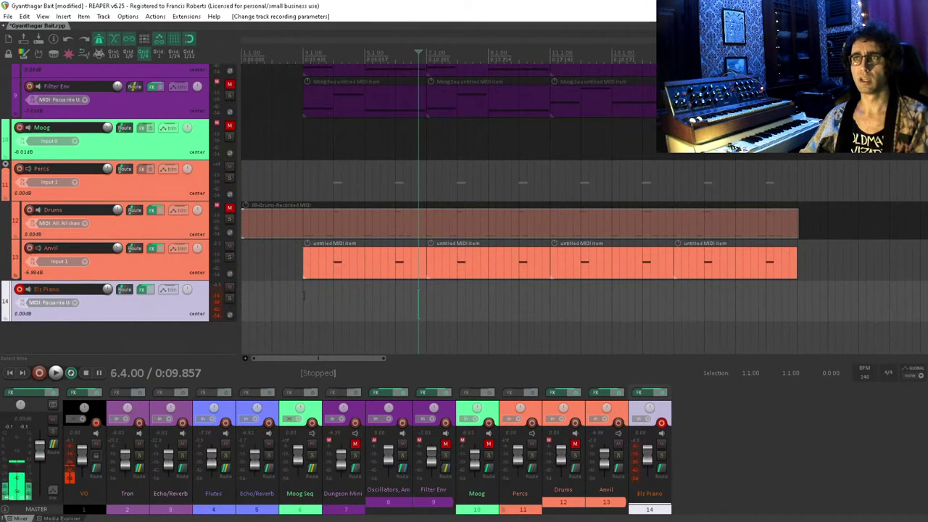
pyautogui.click(381, 318)
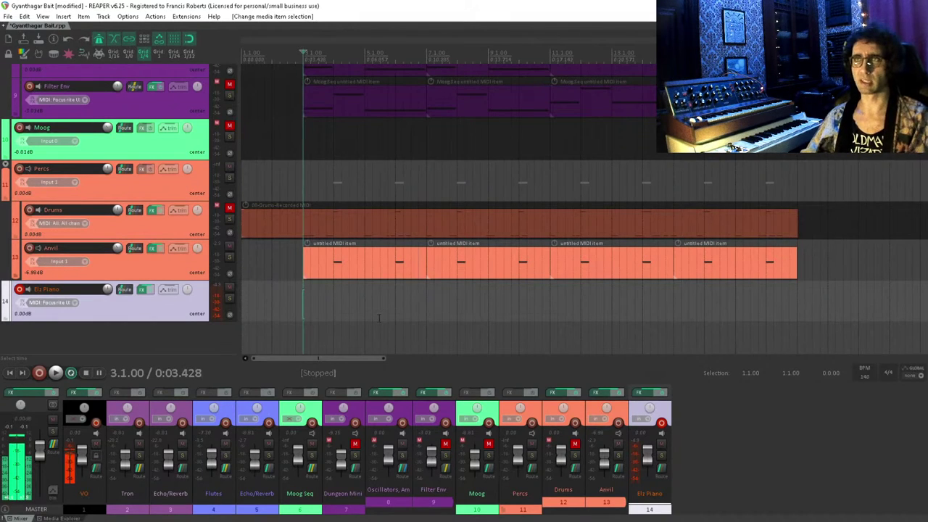
# - Replace the instrument in the Elz Piano track's Kontakt with Hazey Morning.nkm and close the FX window
pyautogui.click(145, 290)
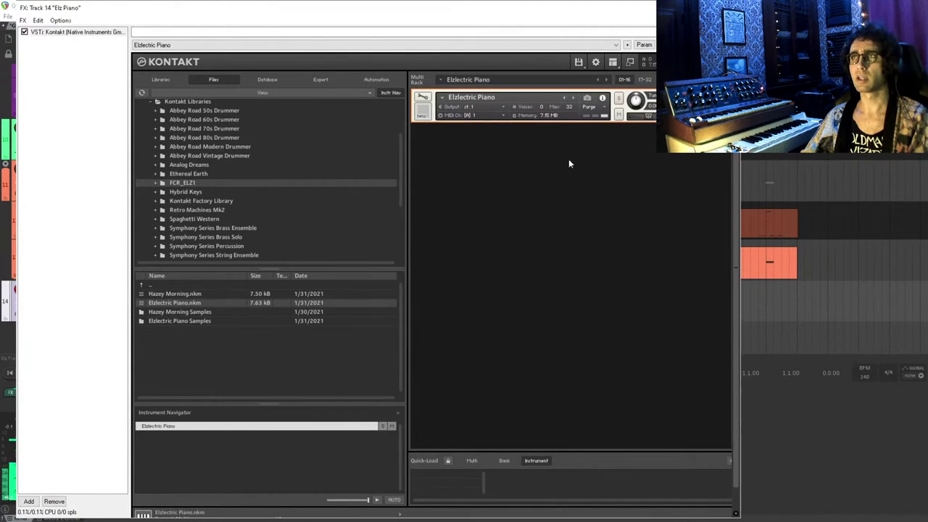
pyautogui.doubleClick(181, 294)
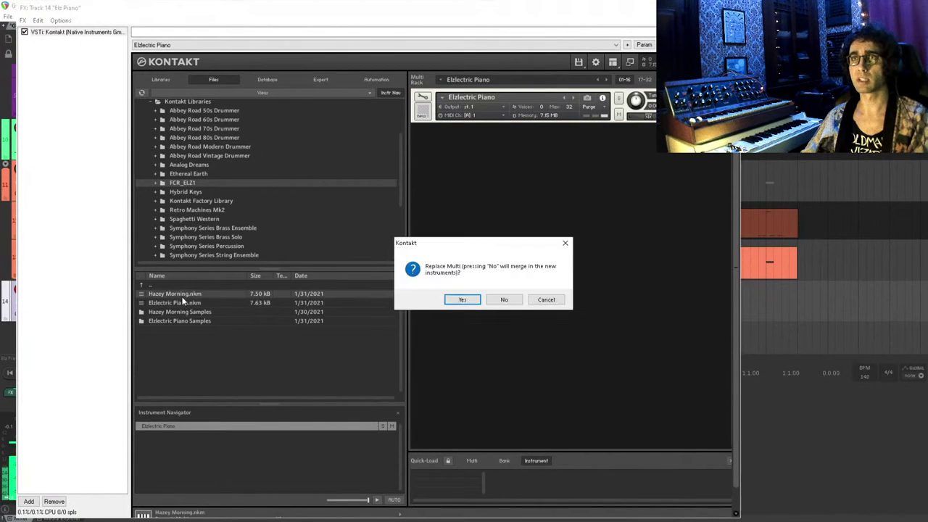
pyautogui.click(561, 299)
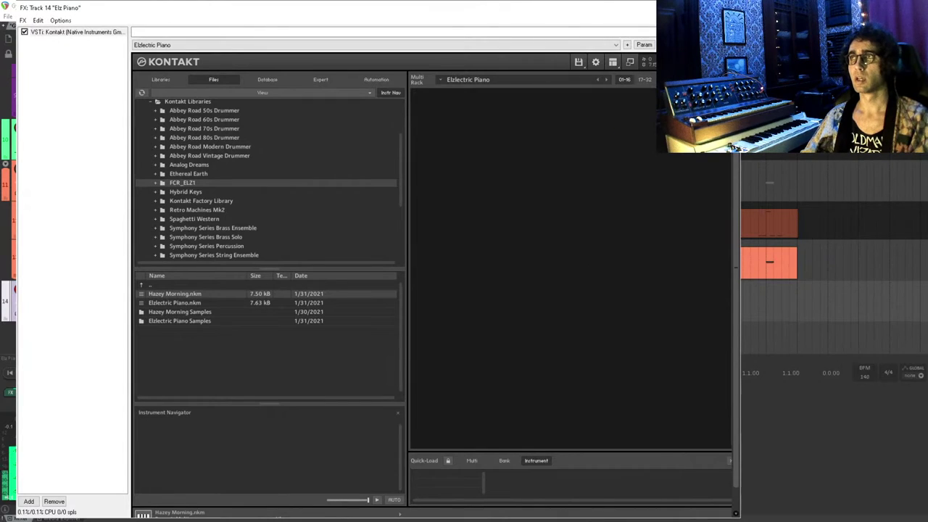
pyautogui.doubleClick(183, 295)
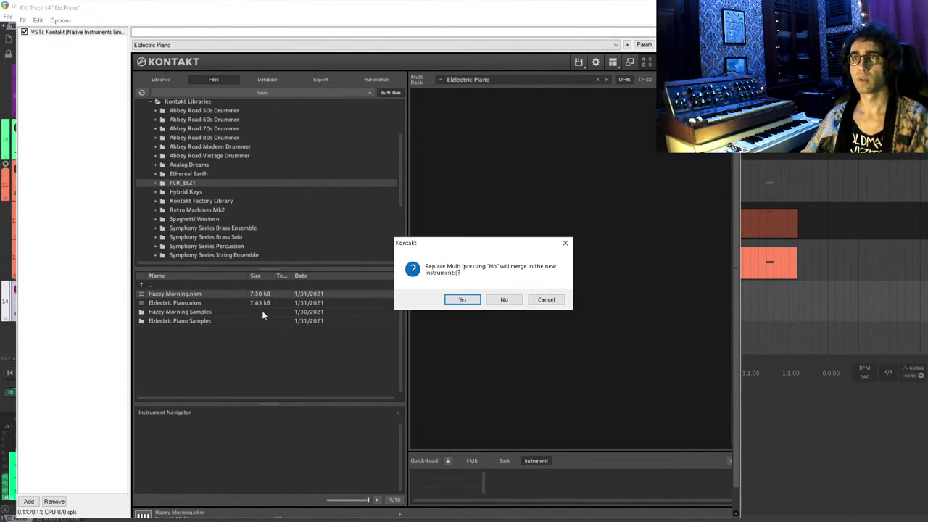
pyautogui.click(505, 299)
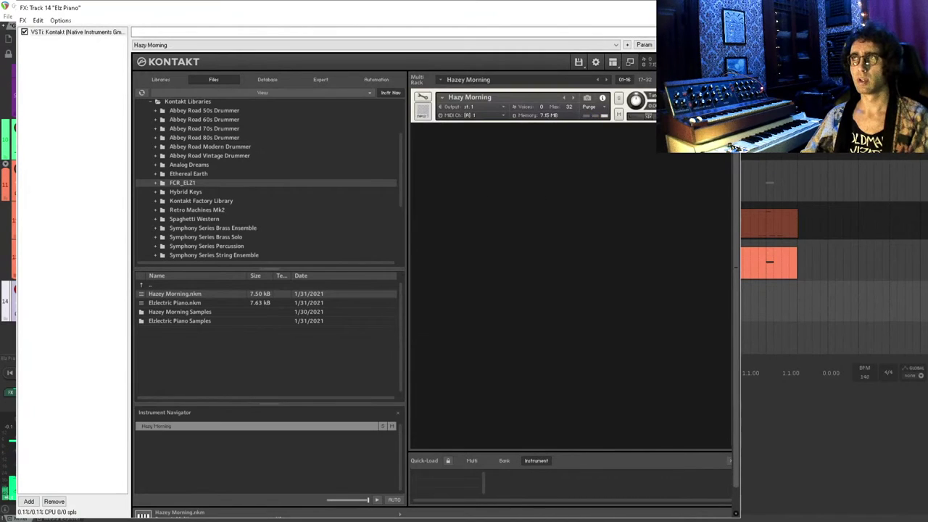
pyautogui.click(639, 5)
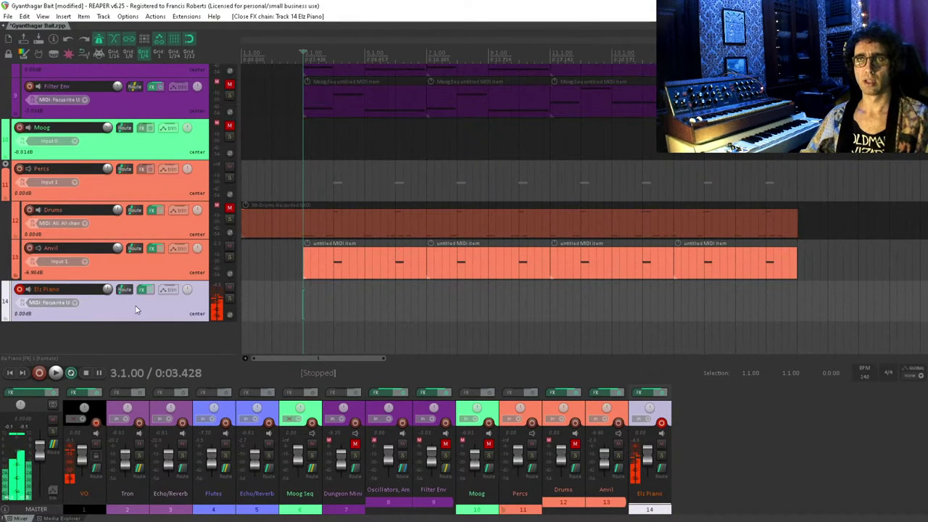
# - Lower the Elz Piano track's volume to -7.25 dB
pyautogui.moveTo(108, 290); pyautogui.dragTo(108, 313)
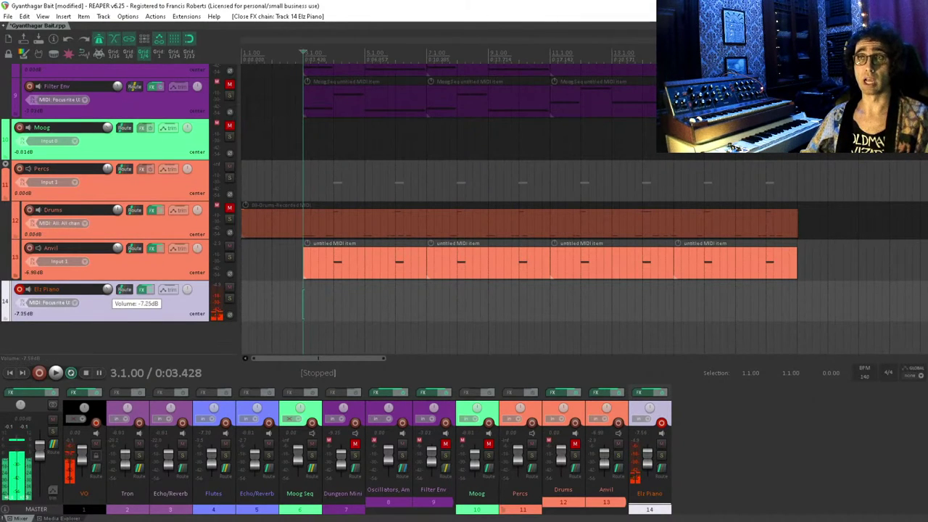
pyautogui.click(326, 308)
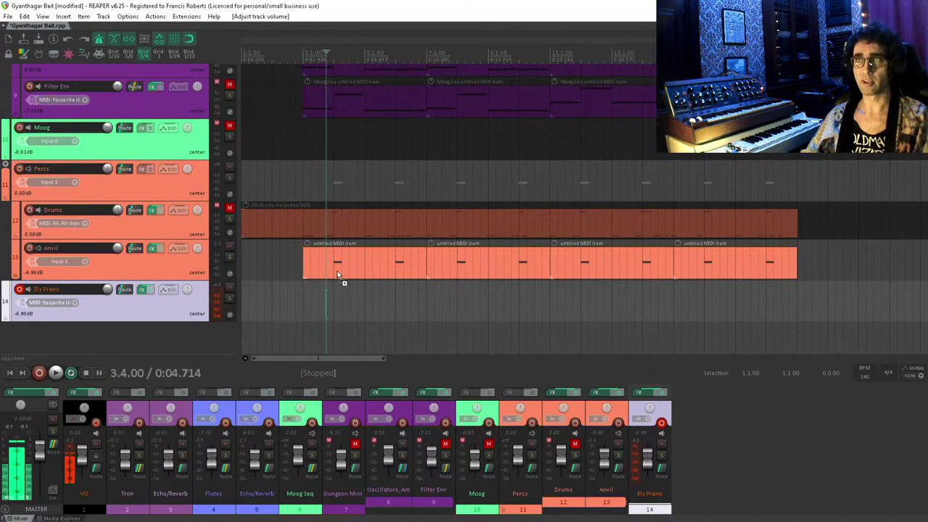
pyautogui.click(304, 304)
pyautogui.scroll(1, 358, 304)
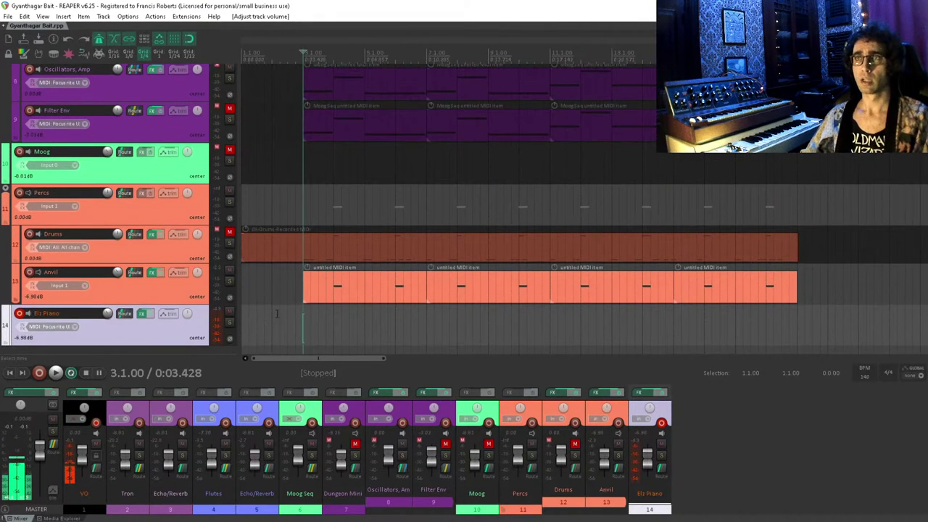
pyautogui.click(280, 313)
pyautogui.click(242, 313)
pyautogui.scroll(1, 330, 185)
pyautogui.scroll(5, 330, 185)
pyautogui.scroll(-6, 478, 161)
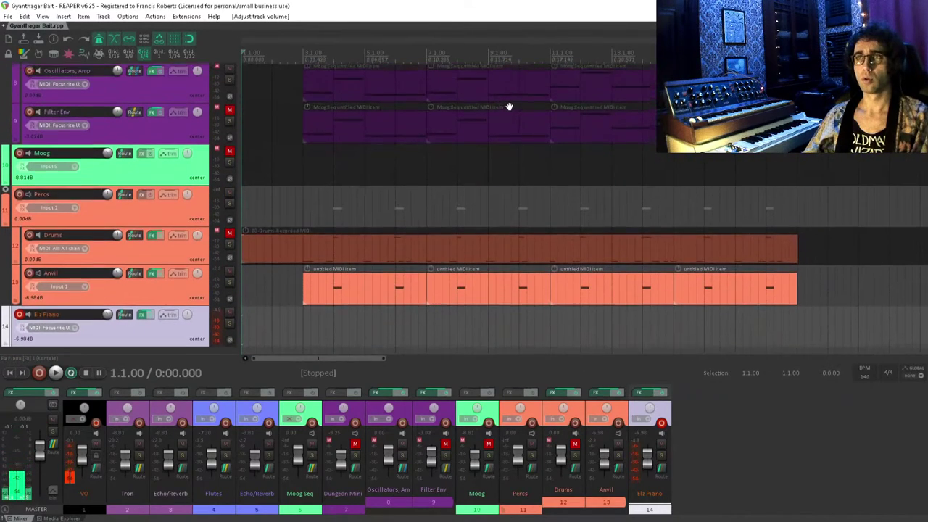
# - Try recording an Elz Piano MIDI take from the start of bar 2 (2.1.00) and delete the recorded item
pyautogui.click(272, 329)
pyautogui.hotkey('ctrl', 'r')
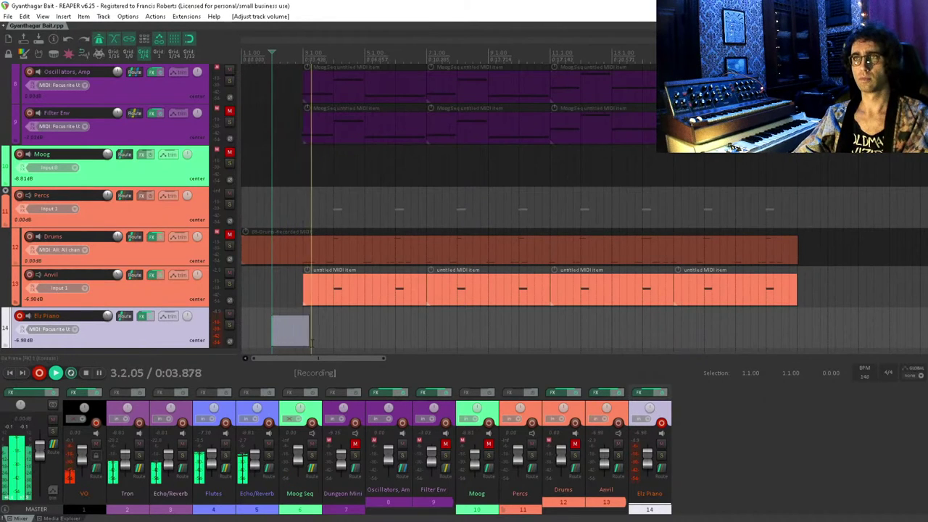
pyautogui.hotkey('ctrl', 'BackSpace')
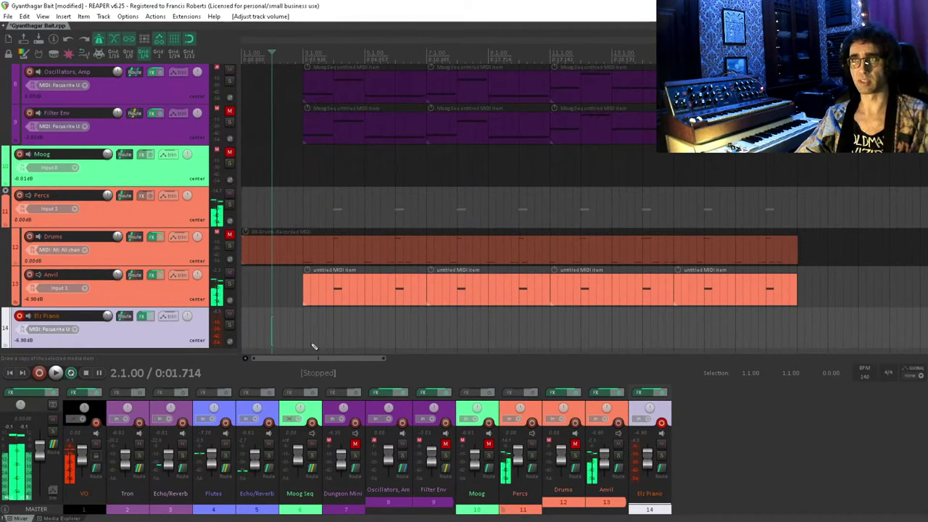
pyautogui.hotkey('ctrl', 'r')
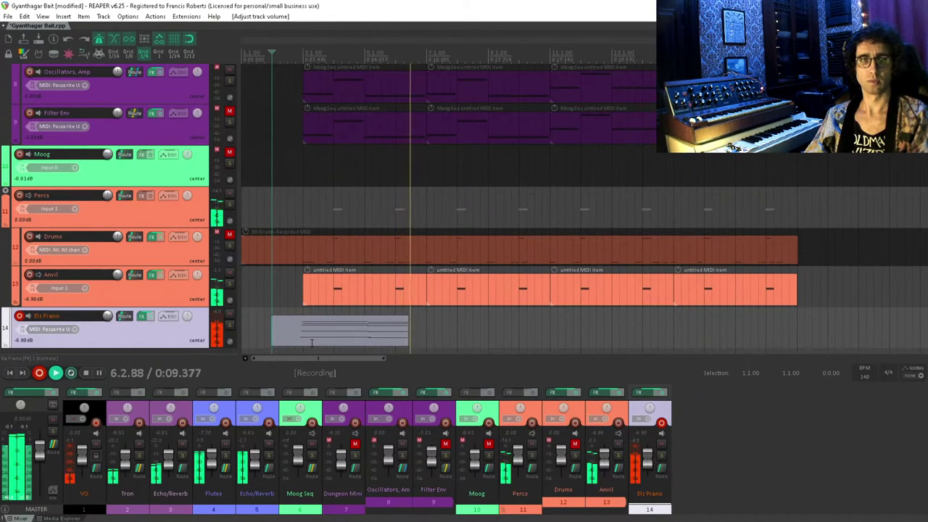
pyautogui.press('space')
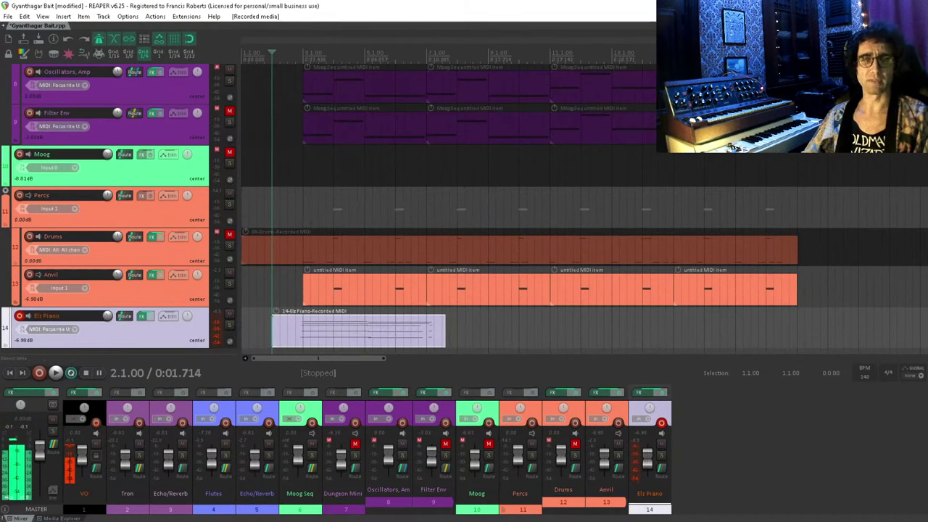
pyautogui.scroll(-1, 341, 239)
pyautogui.press('Delete')
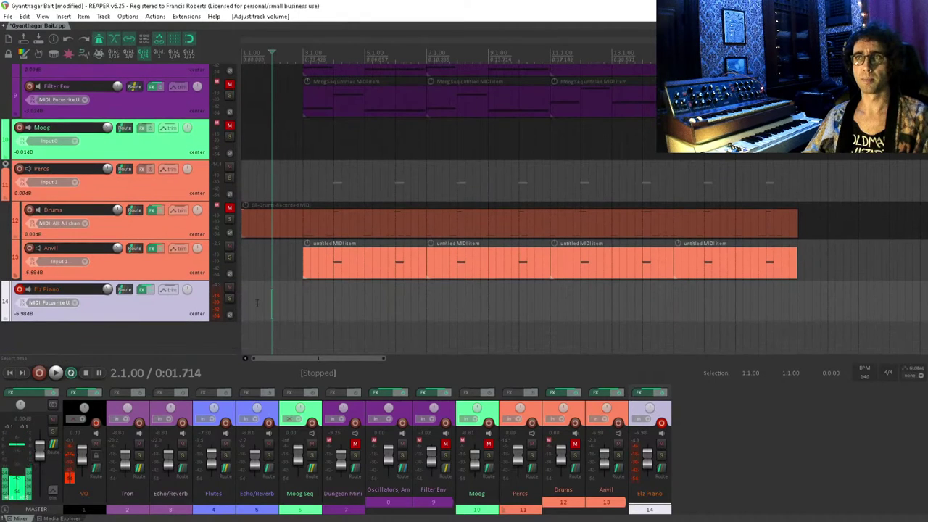
# - Save the project and record an Elz Piano MIDI take from the project start (1.1.00) through the end of the arrangement
pyautogui.click(267, 299)
pyautogui.hotkey('ctrl', 's')
pyautogui.press('Home')
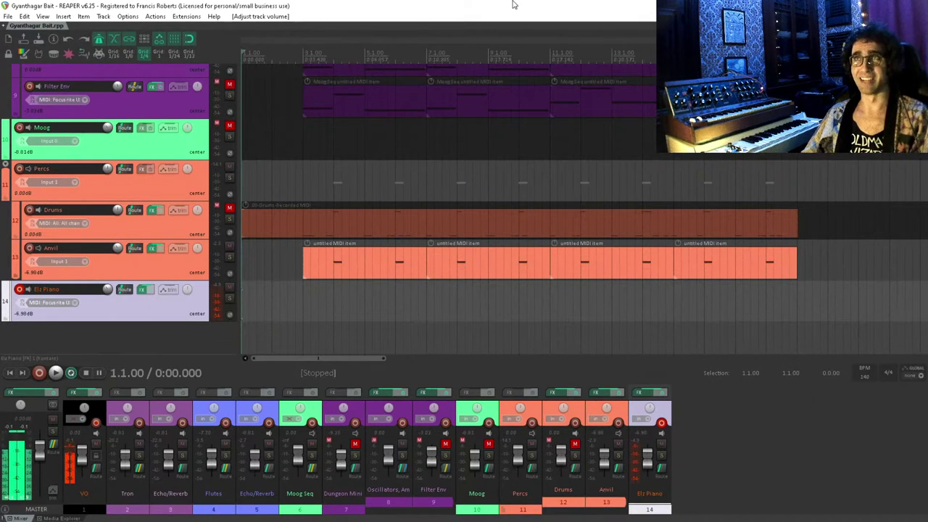
pyautogui.hotkey('ctrl', 'r')
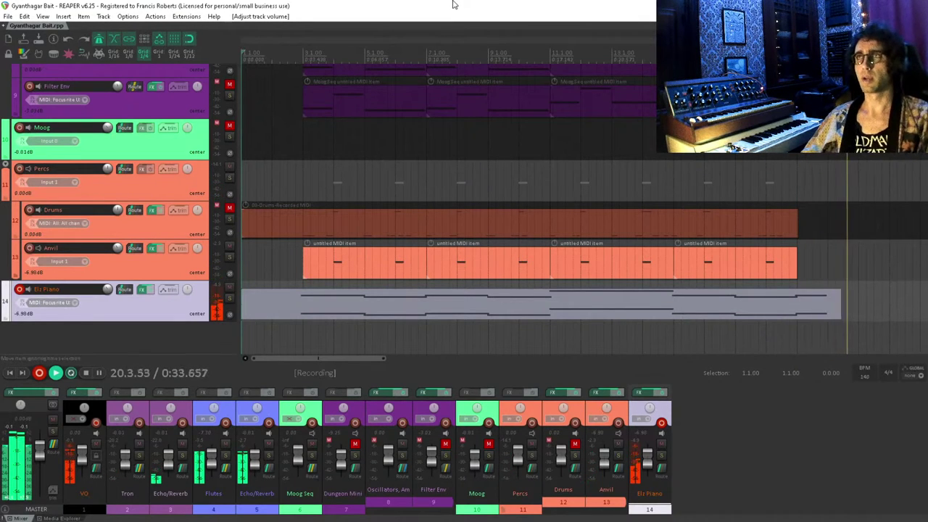
pyautogui.press('space')
# - Delete the last pair of notes starting at bar 19 in the Elz Piano take and trim the preceding upper note's end to bar 19
pyautogui.doubleClick(772, 318)
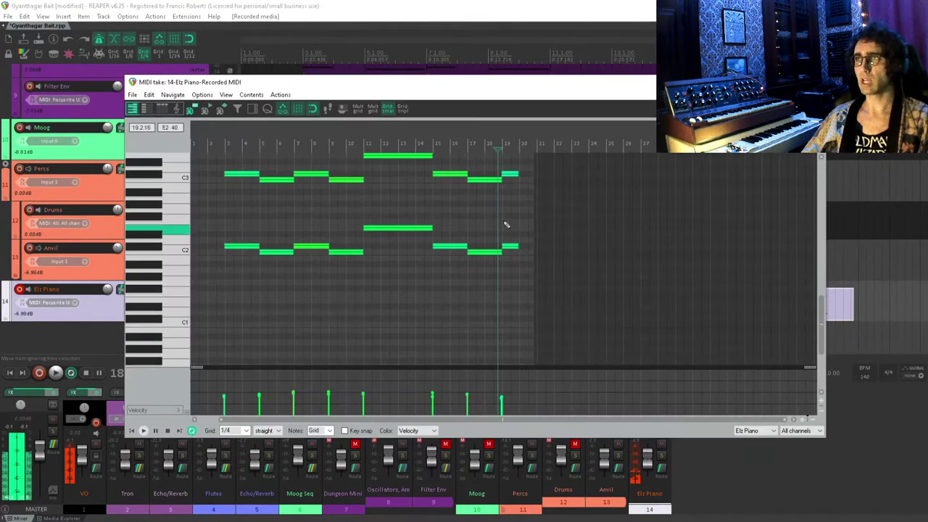
pyautogui.moveTo(540, 262); pyautogui.dragTo(507, 165)
pyautogui.press('Delete')
pyautogui.scroll(5, 507, 207)
pyautogui.moveTo(676, 335); pyautogui.dragTo(597, 174)
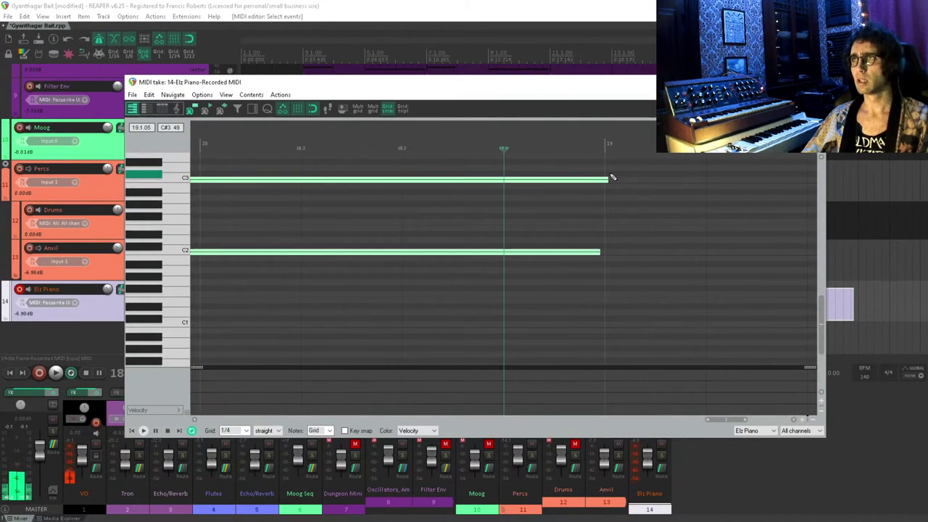
pyautogui.click(604, 178)
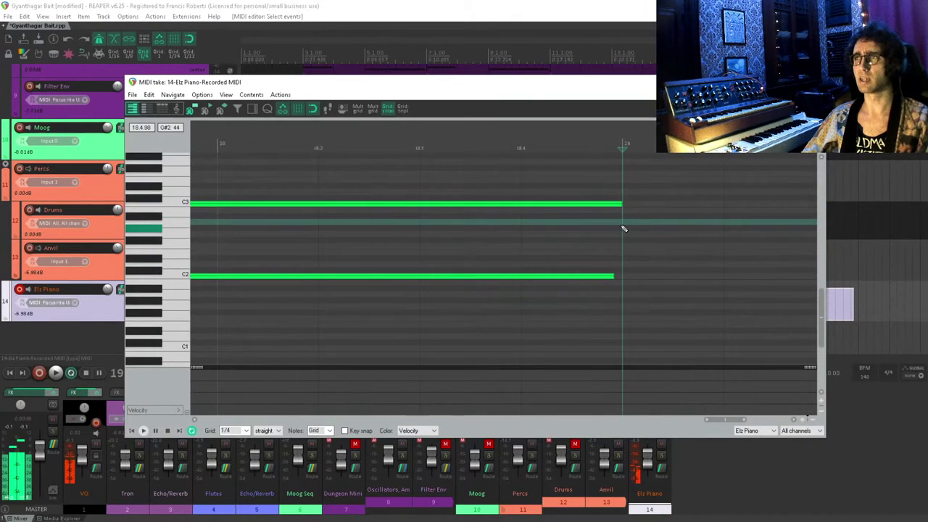
pyautogui.press('Escape')
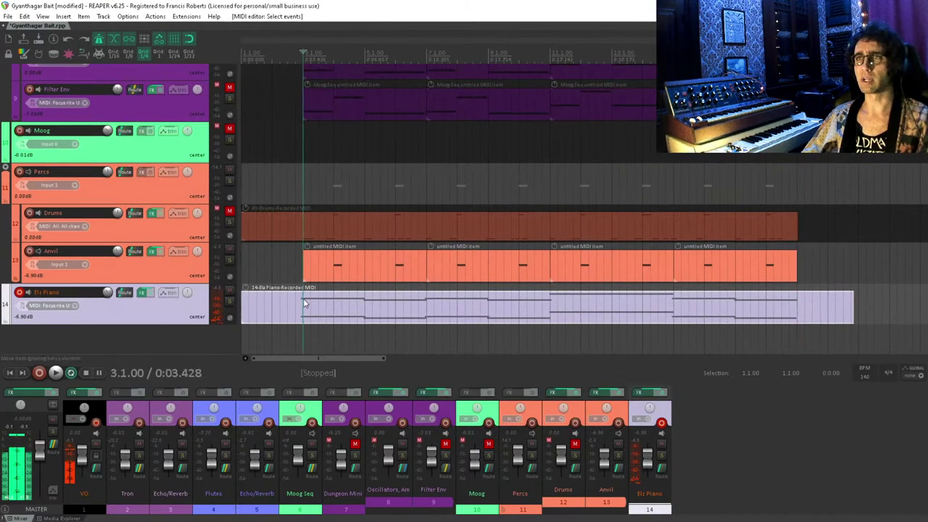
# - Align the starts of the Elz Piano take's first two notes with the beginning of bar 3
pyautogui.doubleClick(304, 298)
pyautogui.scroll(-4, 704, 311)
pyautogui.scroll(6, 524, 327)
pyautogui.scroll(2, 408, 321)
pyautogui.hotkey('ctrl', 'a')
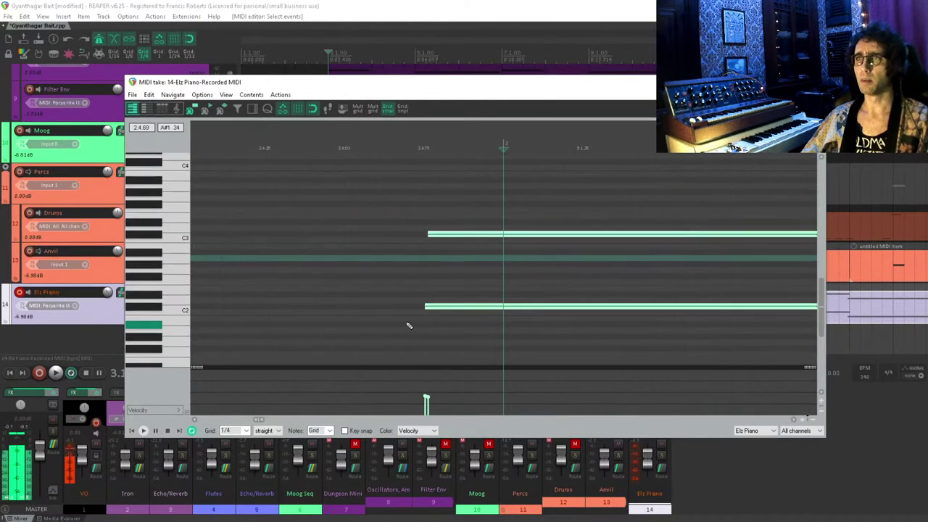
pyautogui.moveTo(426, 310); pyautogui.dragTo(503, 310)
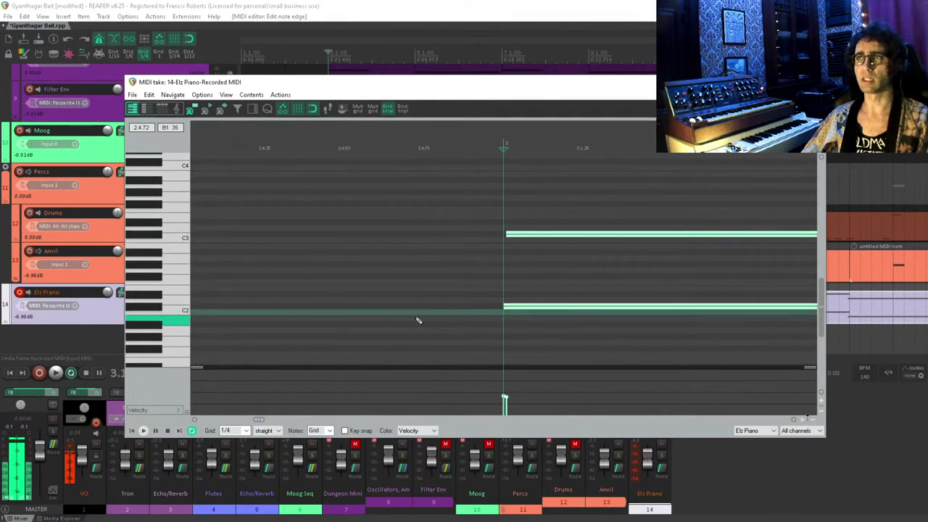
pyautogui.press('Escape')
# - Trim the Elz Piano item to span bar 3 to bar 19 and duplicate it directly after itself
pyautogui.moveTo(397, 308); pyautogui.dragTo(378, 309)
pyautogui.press('Delete')
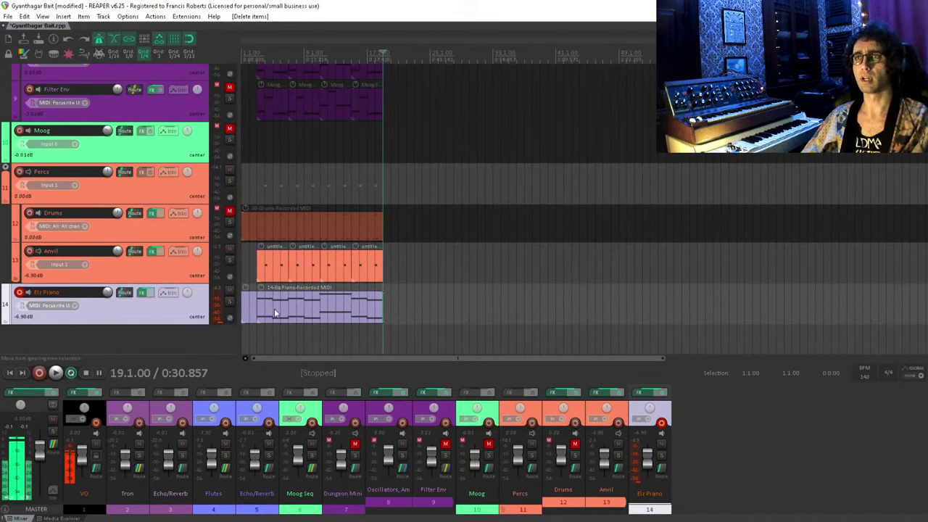
pyautogui.moveTo(252, 311); pyautogui.dragTo(257, 311)
pyautogui.click(301, 318)
pyautogui.hotkey('ctrl', 'd')
# - Duplicate the four Anvil MIDI items so the hits continue from bar 19 to bar 35
pyautogui.scroll(1, 393, 280)
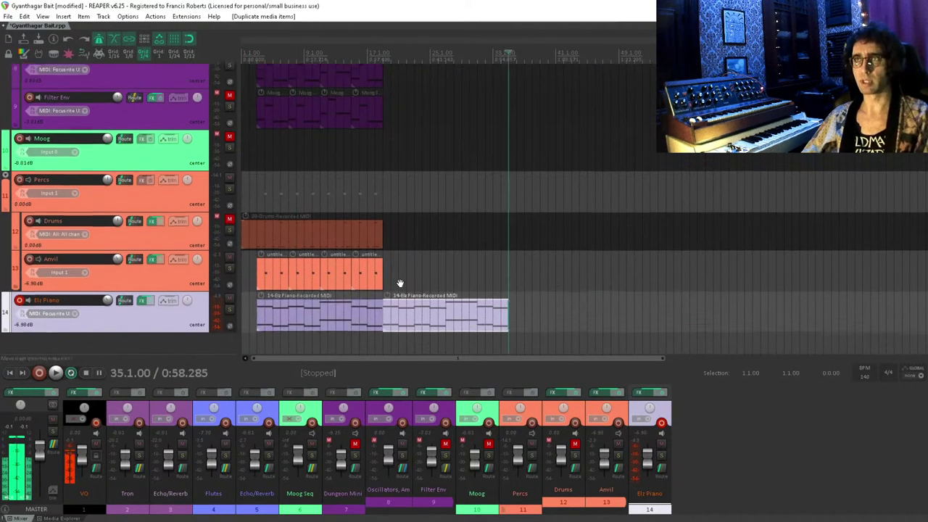
pyautogui.moveTo(403, 275); pyautogui.dragTo(239, 274)
pyautogui.hotkey('ctrl', 'd')
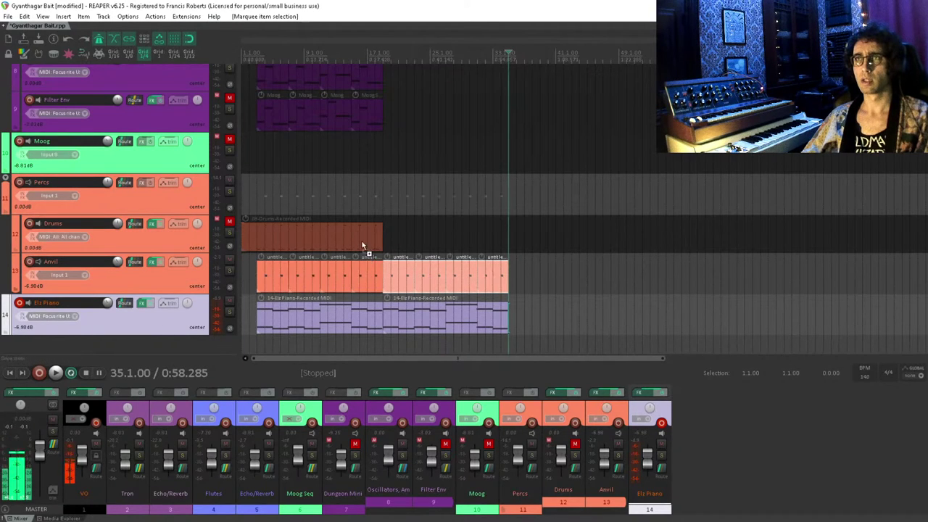
# - Lower the Elz Piano track's volume to -10.94 dB while playing from bar 16, and save the project
pyautogui.click(360, 194)
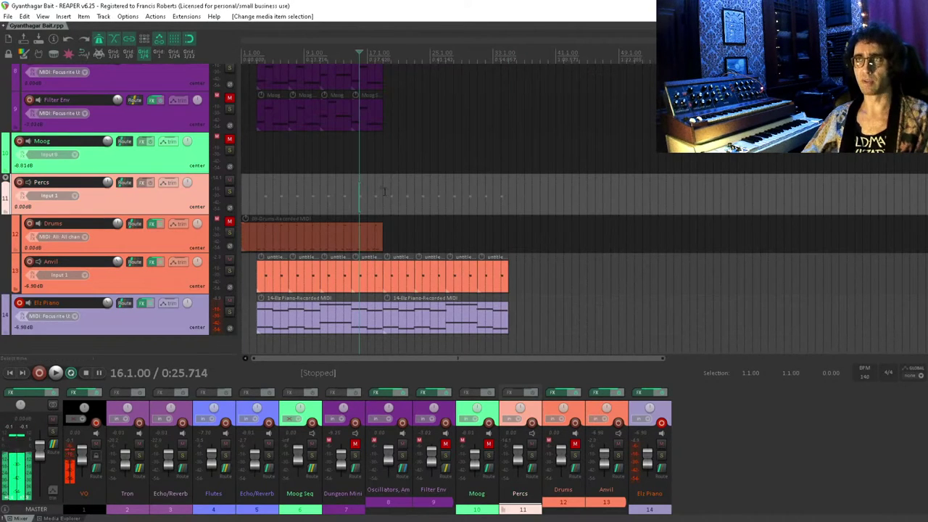
pyautogui.press('space')
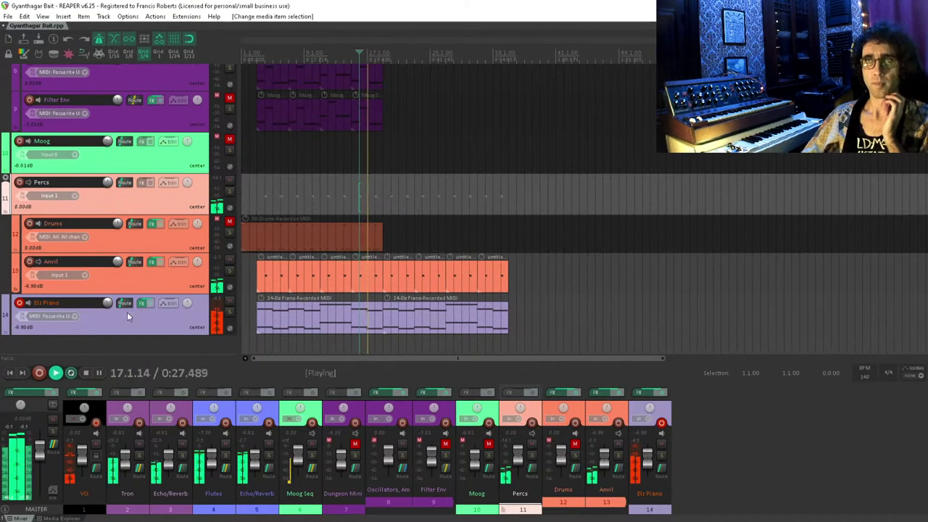
pyautogui.scroll(-4, 109, 304)
pyautogui.scroll(1, 109, 304)
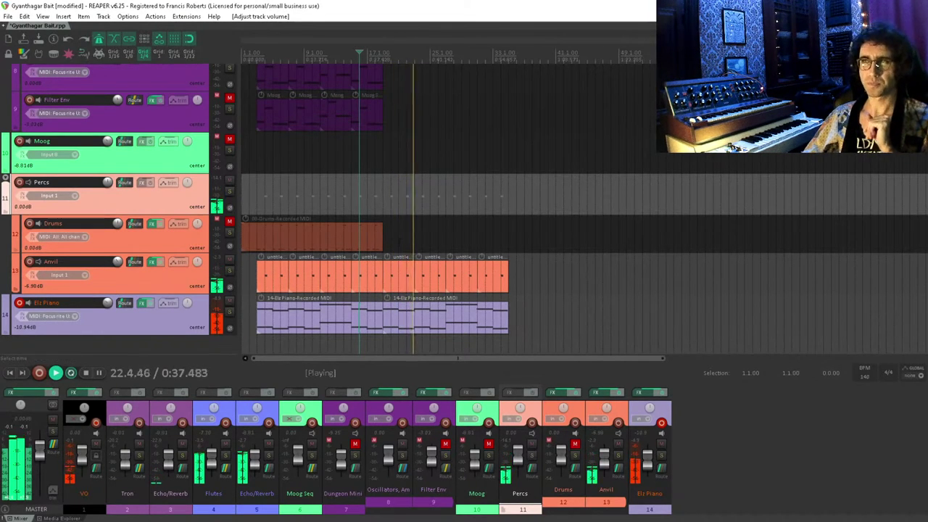
pyautogui.press('space')
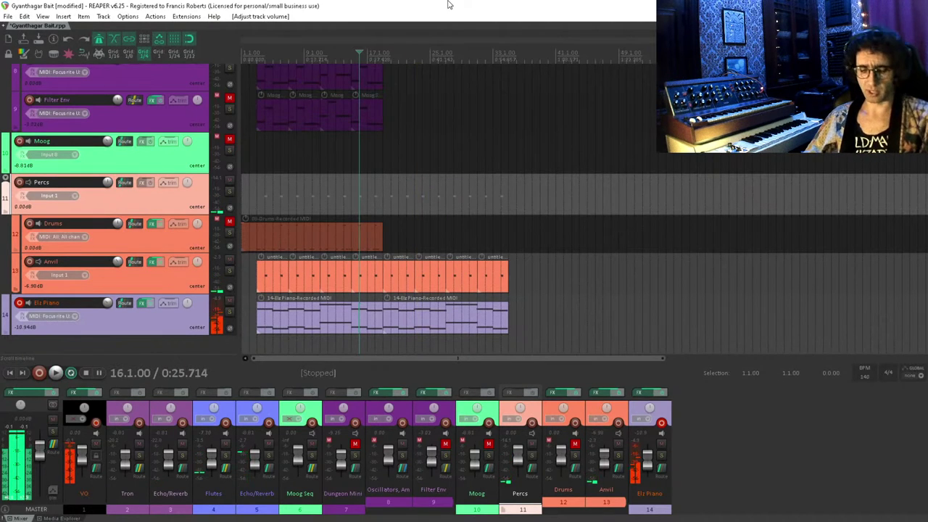
pyautogui.hotkey('ctrl', 's')
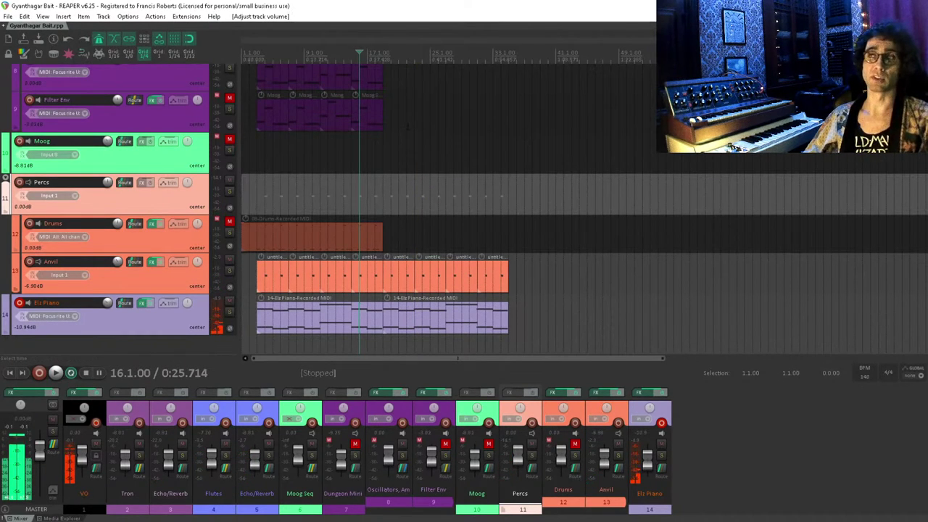
# - Rename the Elz Piano track as "Elz hazy morning" and disarm it from recording
pyautogui.click(382, 171)
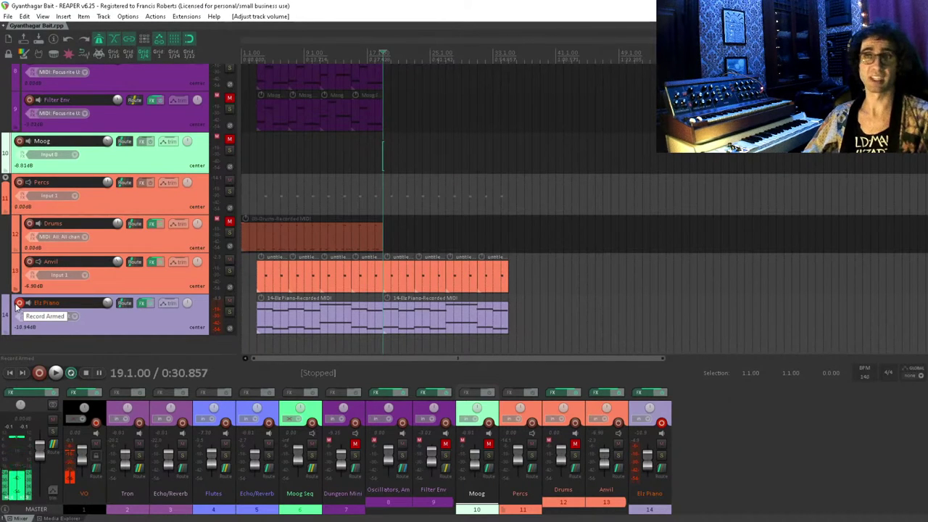
pyautogui.doubleClick(45, 302)
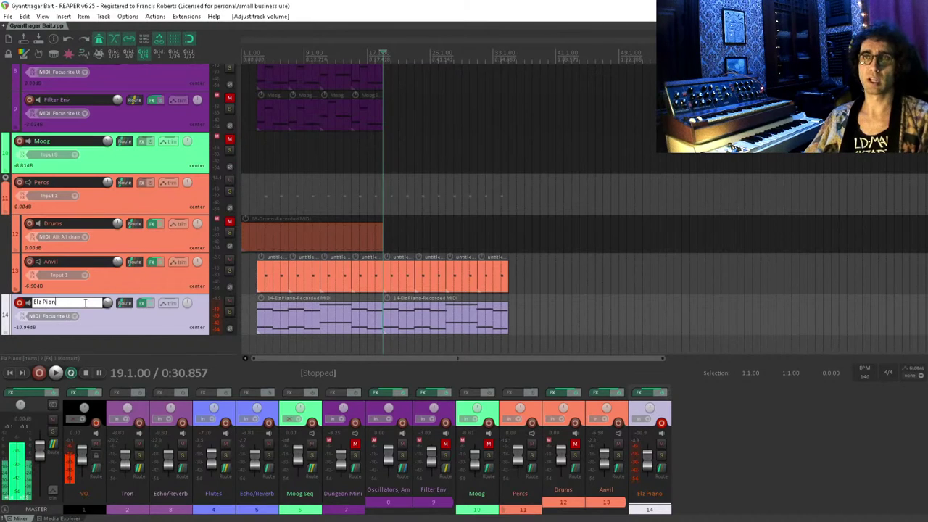
pyautogui.write('Elz hazy morning')
pyautogui.press('Return')
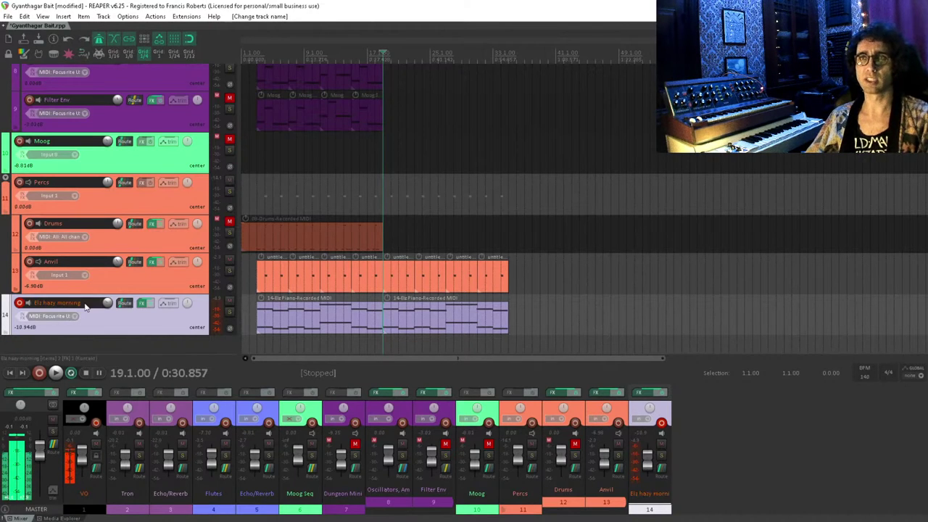
pyautogui.scroll(-1, 36, 310)
pyautogui.click(20, 289)
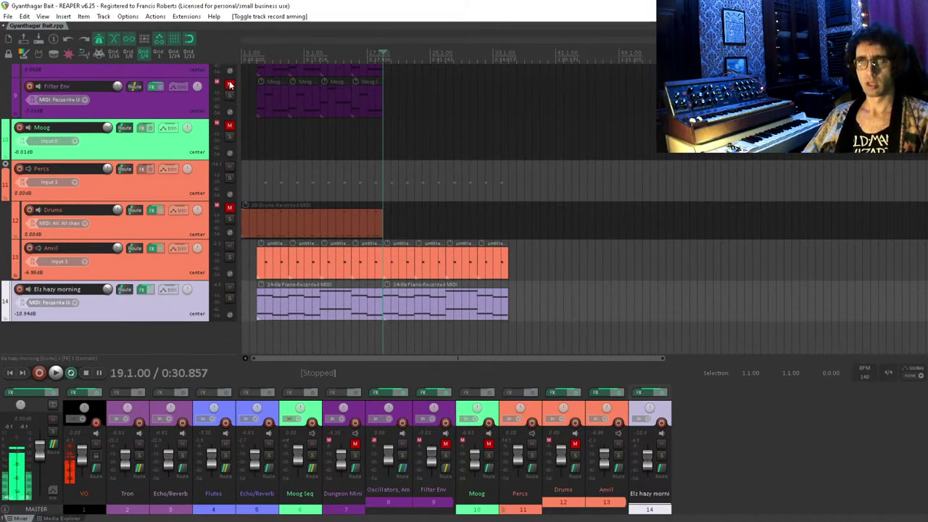
# - Play a short passage of the arrangement from the start of bar 3
pyautogui.scroll(5, 393, 249)
pyautogui.scroll(3, 465, 268)
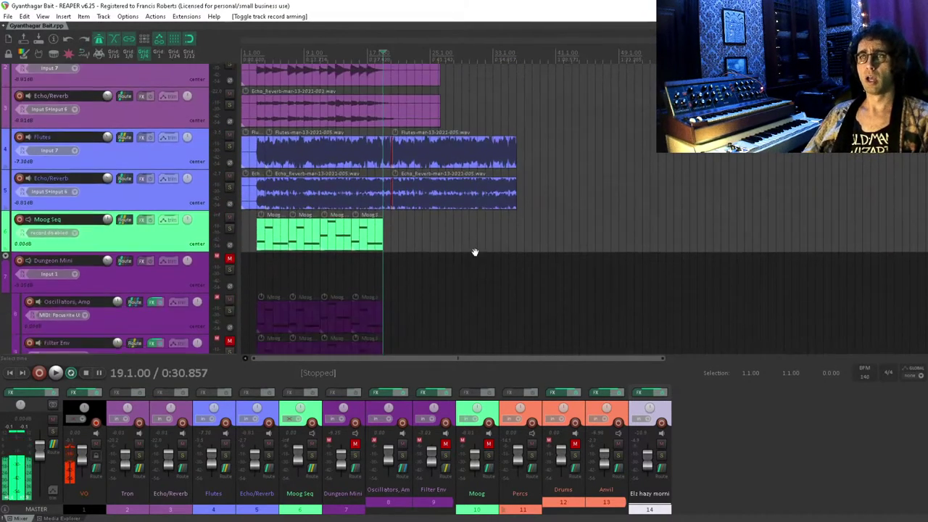
pyautogui.press('space')
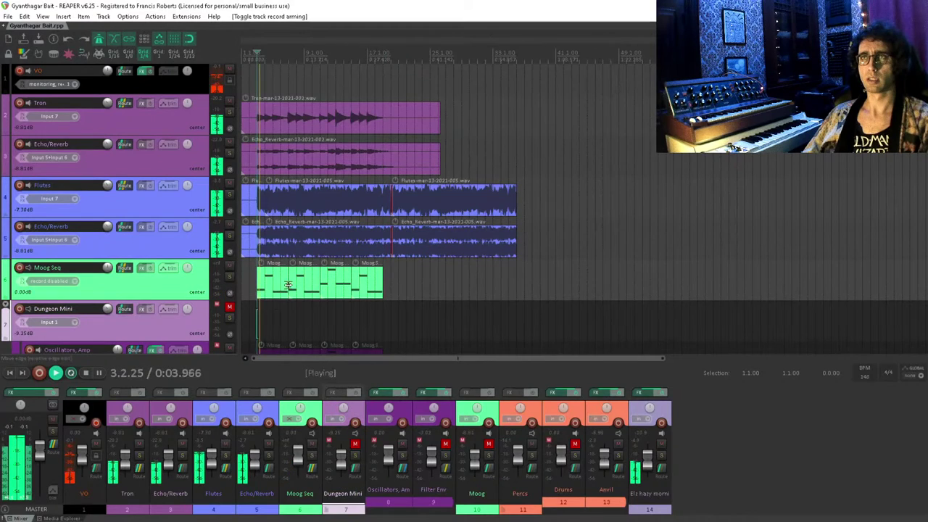
pyautogui.press('space')
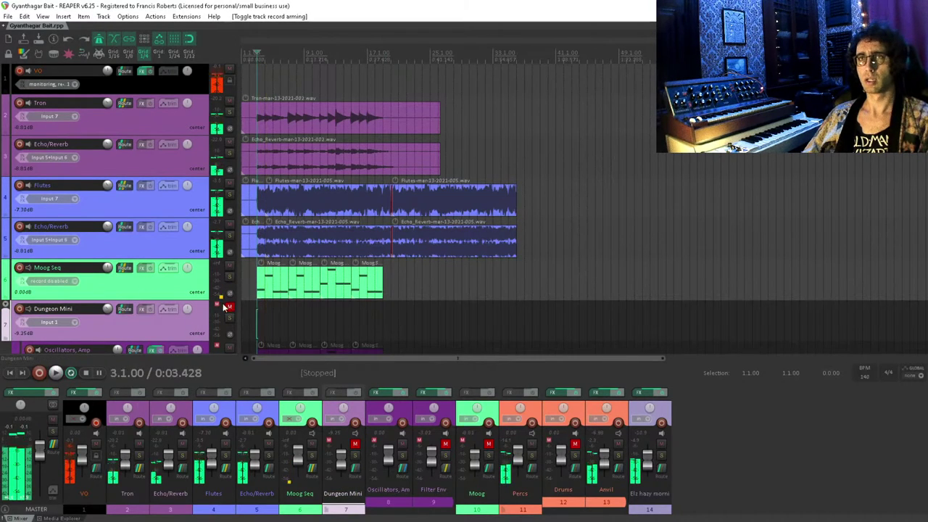
# - Unmute the Moog track and arm it for recording, rehearsing its part over playback from bar 3
pyautogui.scroll(-3, 174, 312)
pyautogui.click(230, 306)
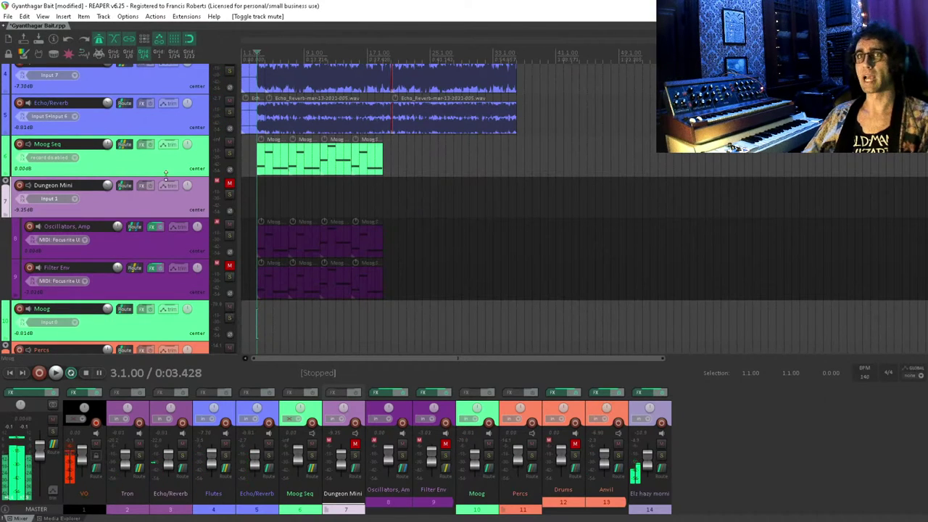
pyautogui.click(19, 309)
pyautogui.press('space')
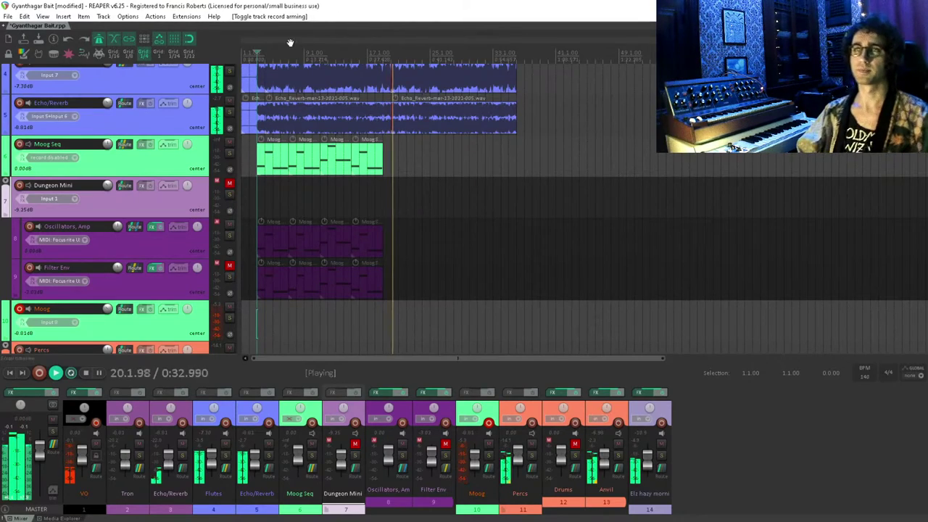
pyautogui.press('space')
pyautogui.scroll(-3, 108, 210)
pyautogui.scroll(4, 109, 211)
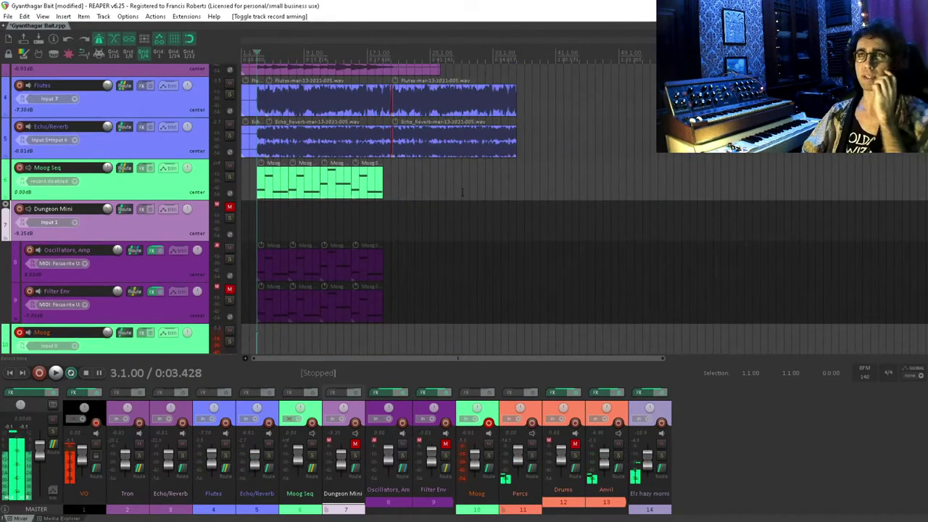
pyautogui.scroll(3, 507, 234)
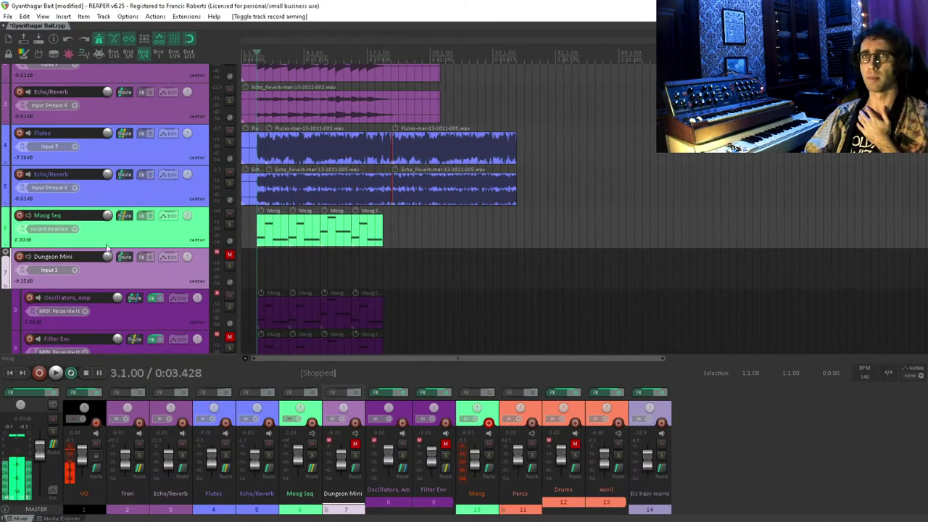
# - Arm the Tron track and its Echo/Reverb track for recording, and save the project
pyautogui.scroll(2, 102, 169)
pyautogui.click(92, 218)
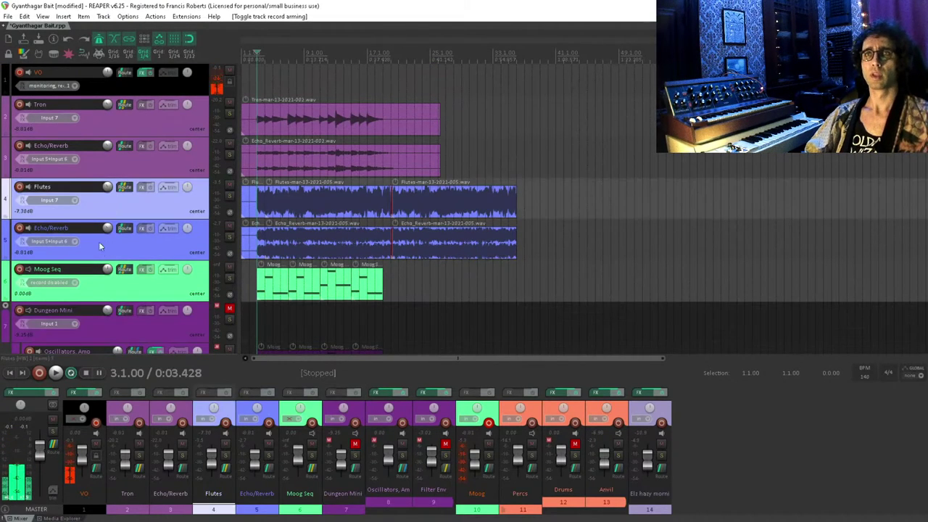
pyautogui.click(87, 167)
pyautogui.keyDown('ctrl'); pyautogui.click(89, 118); pyautogui.keyUp('ctrl')
pyautogui.click(19, 105)
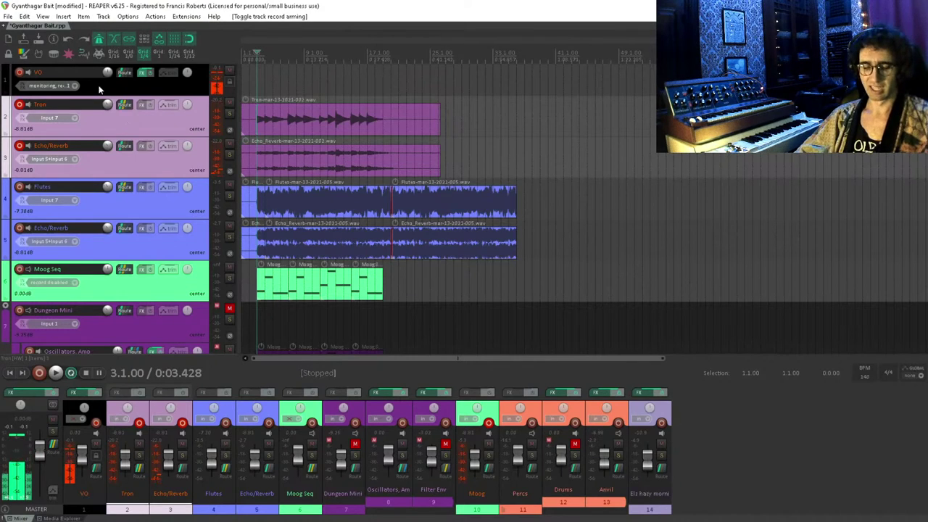
pyautogui.hotkey('ctrl', 's')
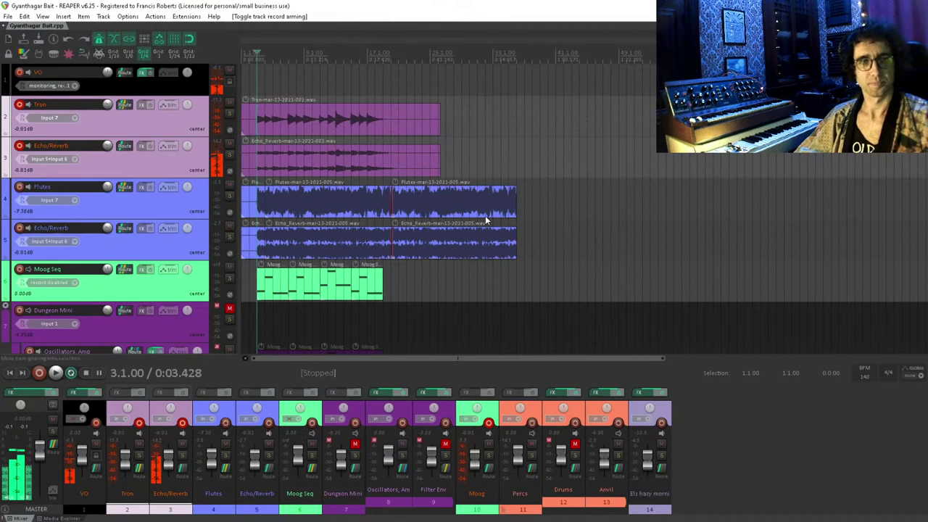
# - Place the edit cursor at the start of bar 37, just past the end of the Flutes recordings
pyautogui.click(500, 135)
pyautogui.click(540, 136)
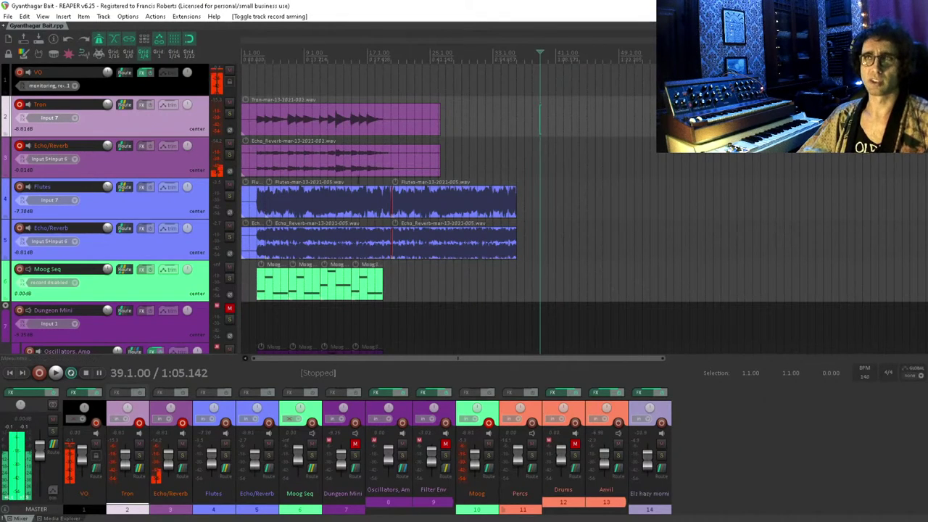
pyautogui.scroll(-4, 394, 178)
pyautogui.scroll(4, 377, 170)
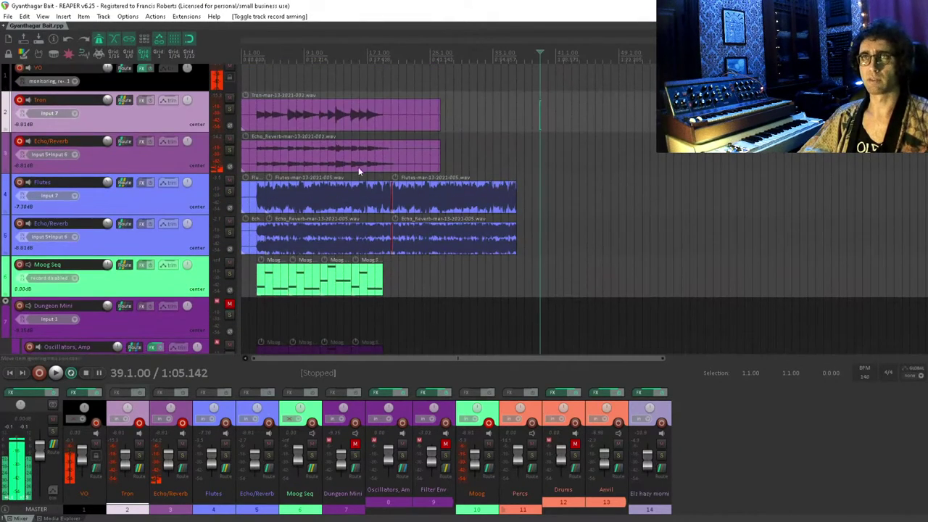
pyautogui.click(556, 189)
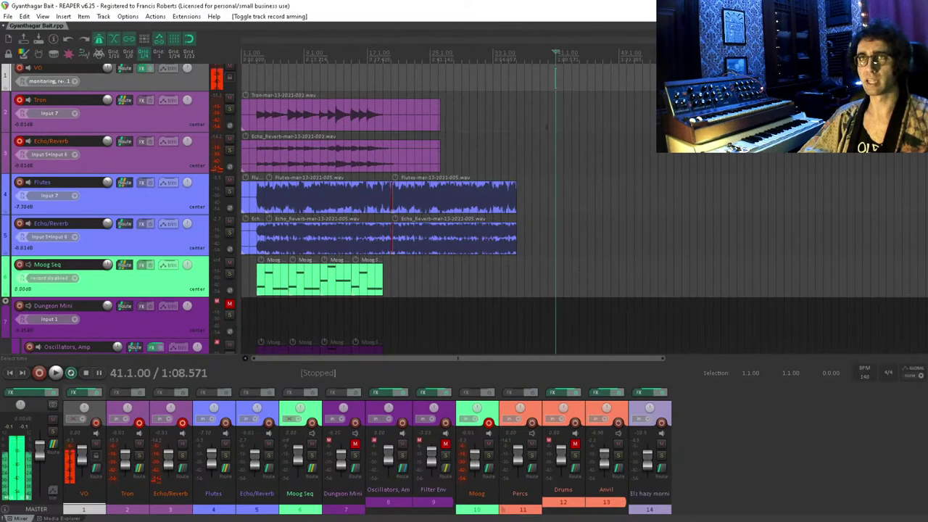
pyautogui.scroll(-4, 93, 315)
pyautogui.scroll(4, 106, 298)
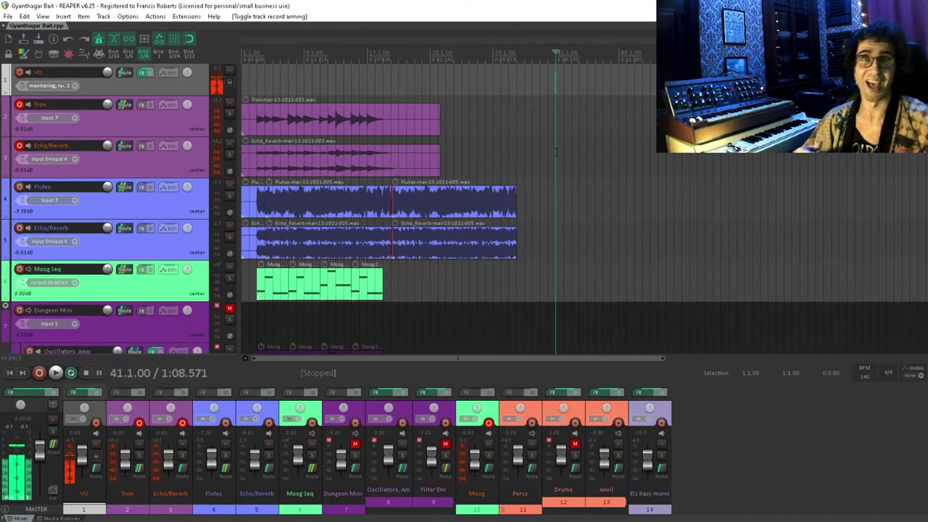
pyautogui.scroll(3, 556, 152)
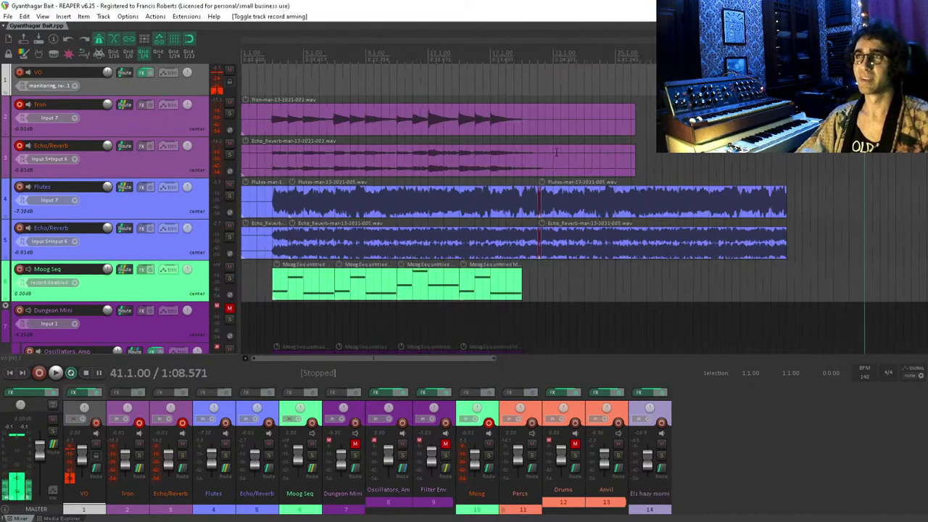
pyautogui.hscroll(5, 629, 139)
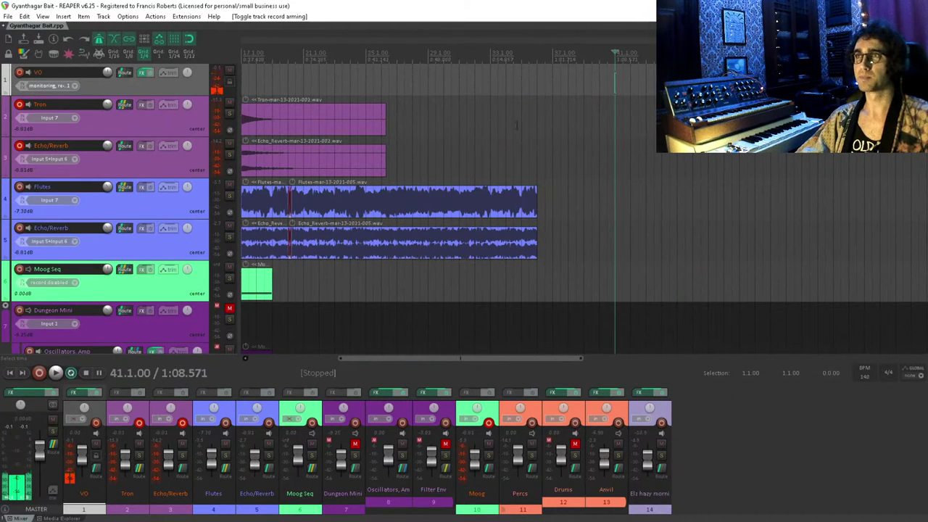
pyautogui.click(544, 119)
pyautogui.click(552, 116)
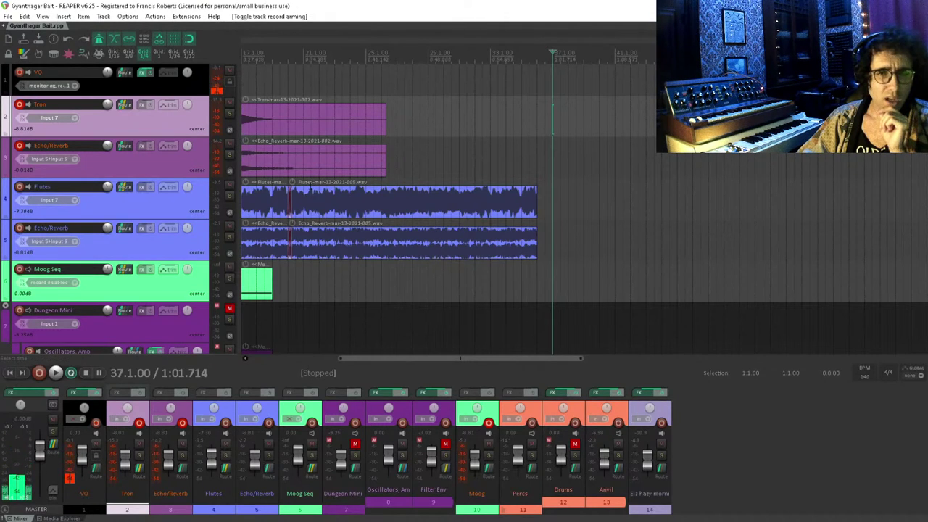
# - Examine how the Tron, Flutes and Echo/Reverb recordings line up with the Moog Seq items in the opening bars
pyautogui.scroll(-5, 332, 234)
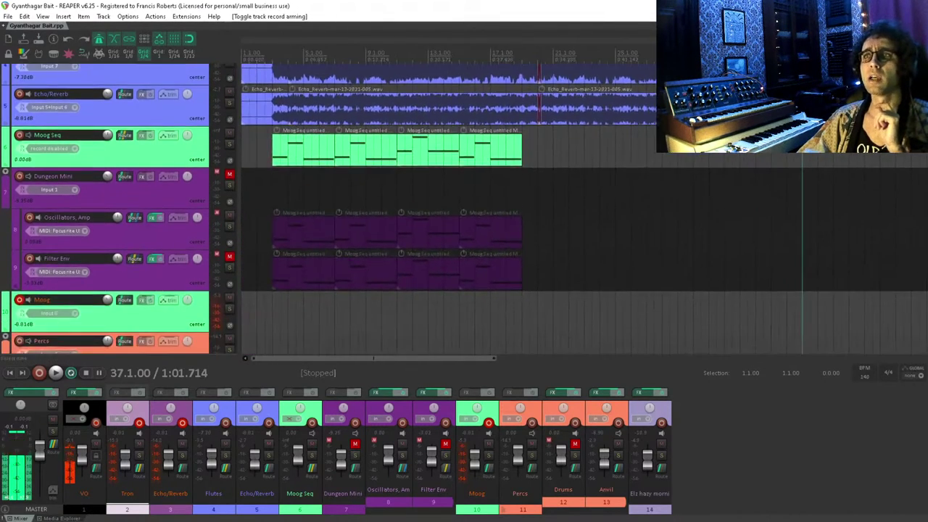
pyautogui.scroll(4, 427, 238)
pyautogui.scroll(-1, 427, 239)
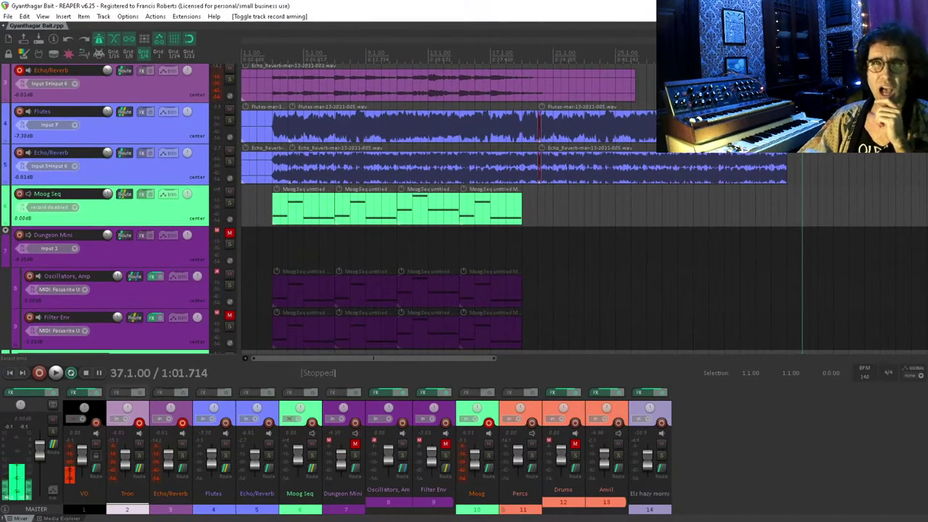
pyautogui.scroll(3, 235, 195)
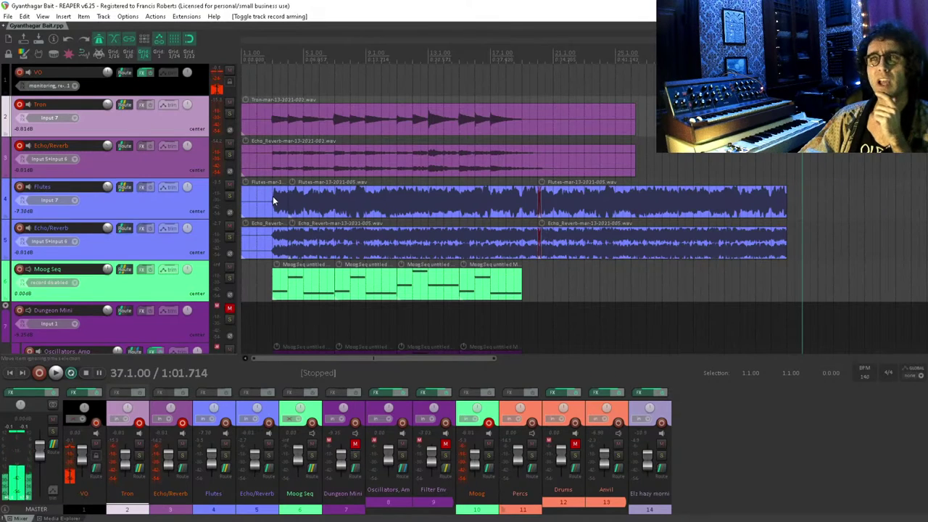
pyautogui.scroll(-1, 268, 206)
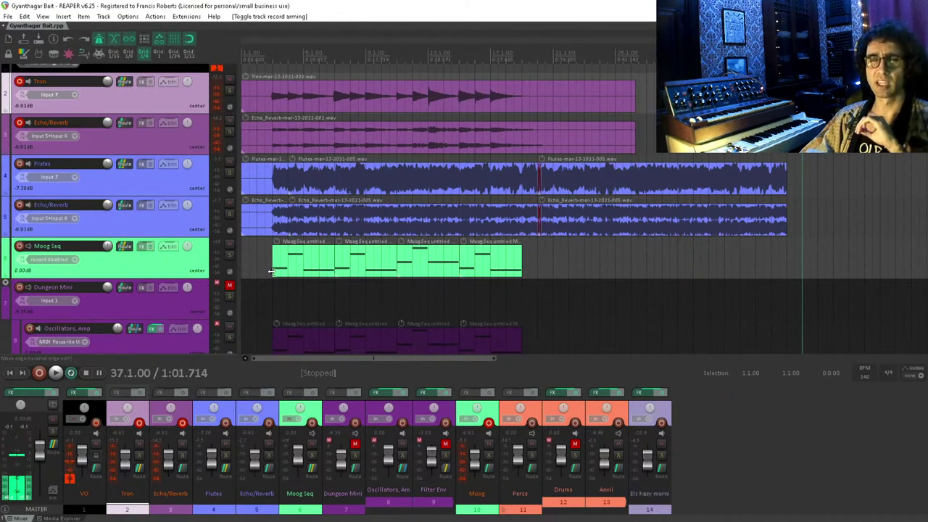
pyautogui.scroll(-1, 274, 232)
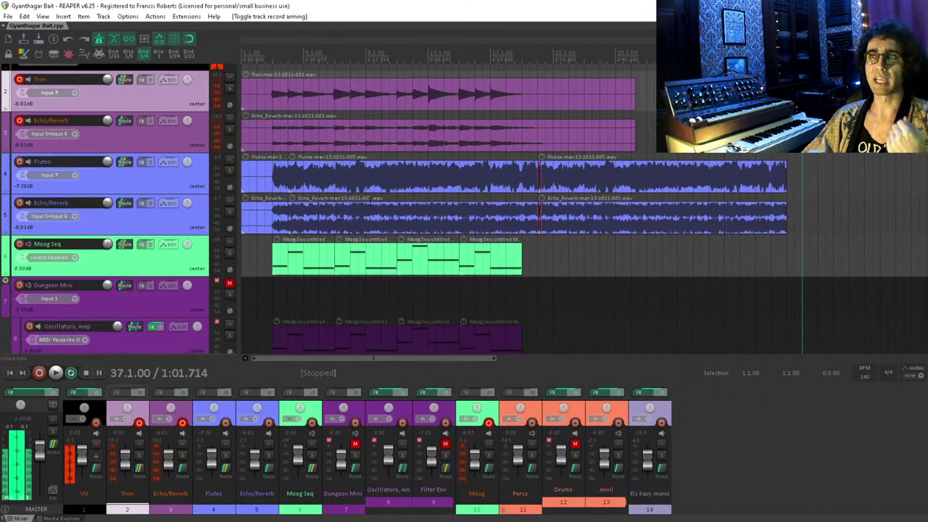
pyautogui.scroll(-1, 298, 155)
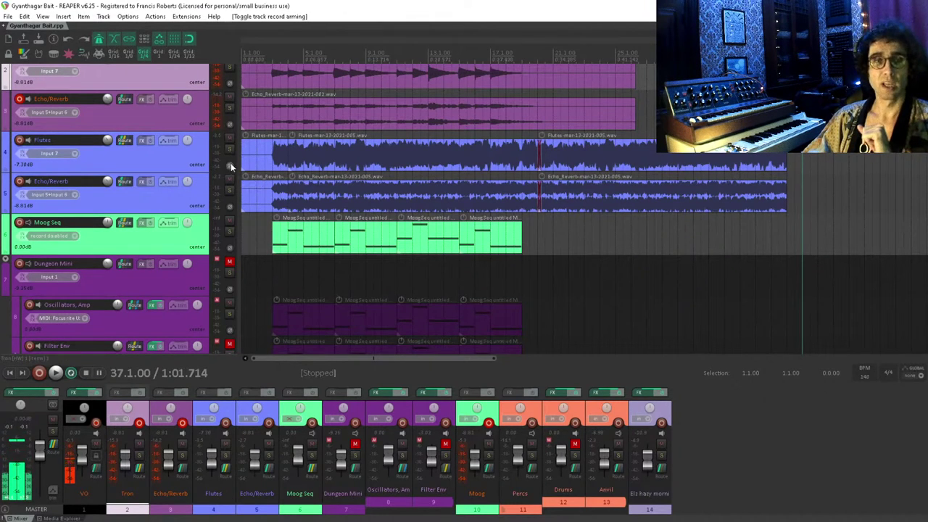
pyautogui.scroll(-1, 279, 232)
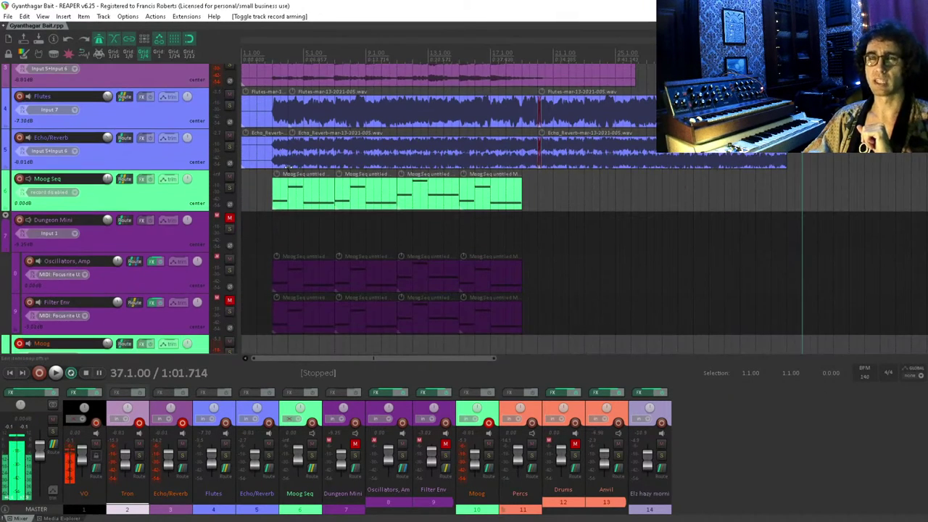
pyautogui.scroll(2, 316, 256)
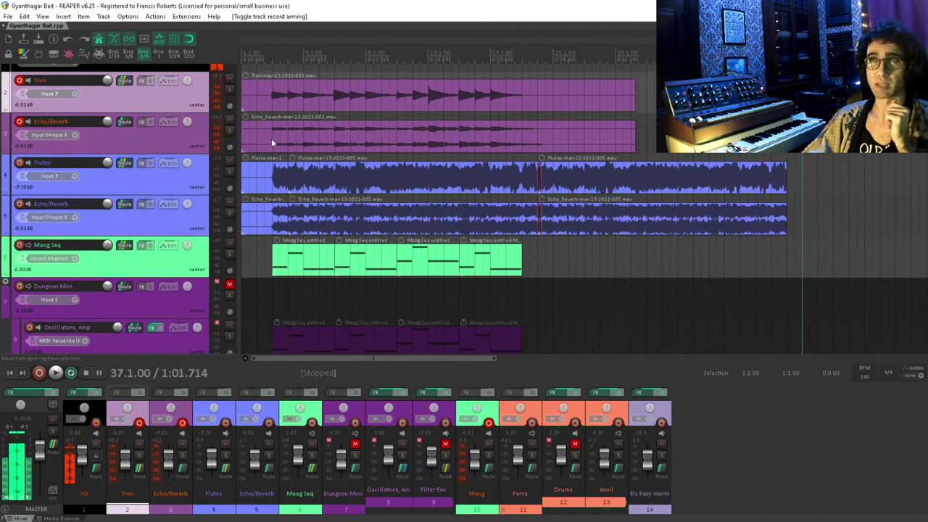
pyautogui.scroll(-2, 273, 172)
pyautogui.scroll(3, 390, 185)
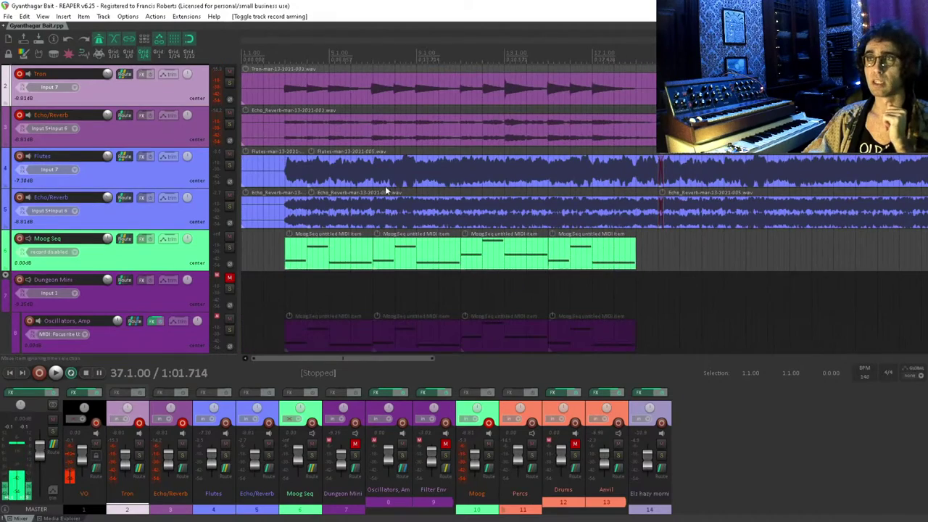
# - Split the Tron, Flutes and both Echo/Reverb recordings at the start of bar 7
pyautogui.click(351, 290)
pyautogui.scroll(3, 504, 217)
pyautogui.scroll(-2, 504, 217)
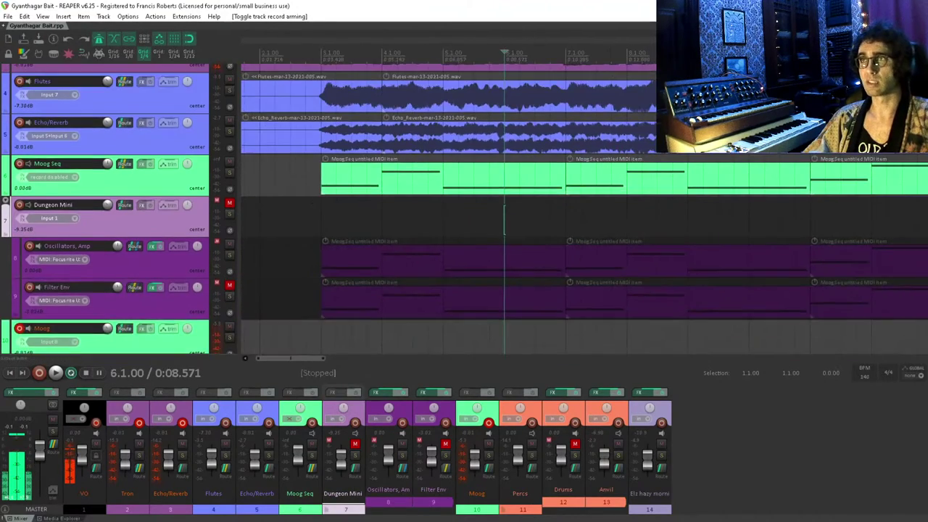
pyautogui.scroll(-5, 455, 158)
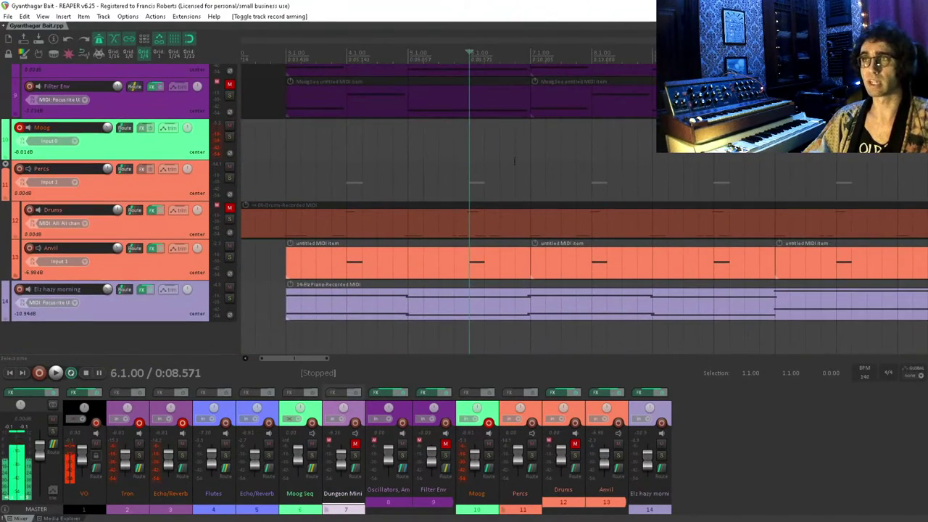
pyautogui.click(530, 181)
pyautogui.scroll(2, 536, 174)
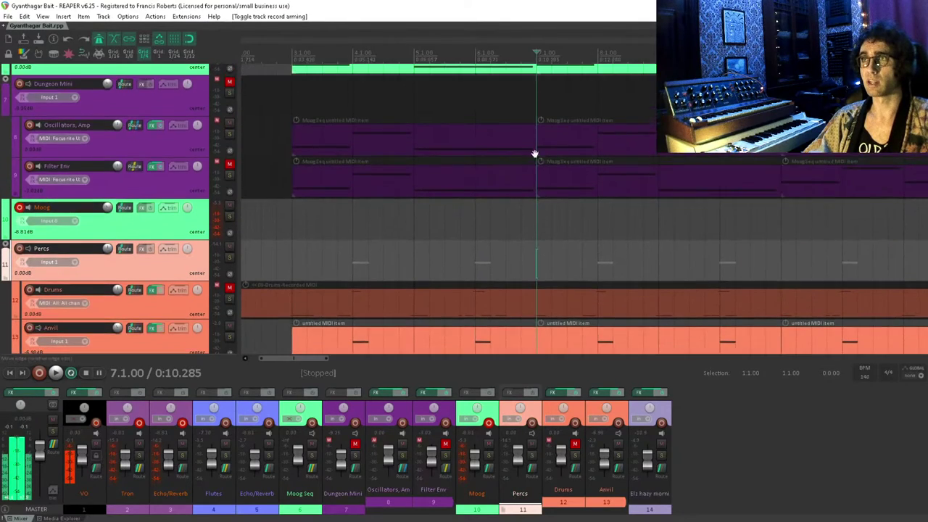
pyautogui.scroll(6, 535, 154)
pyautogui.moveTo(513, 229); pyautogui.dragTo(519, 112)
pyautogui.press('s')
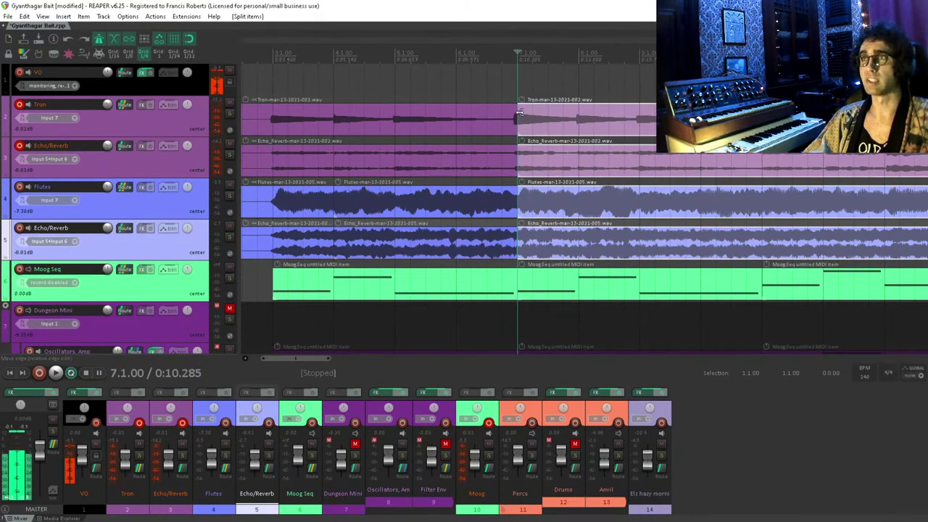
# - Trim the starts of the split Tron, Flutes and Echo/Reverb items to slightly after bar 7, and select the items before the split
pyautogui.scroll(4, 519, 113)
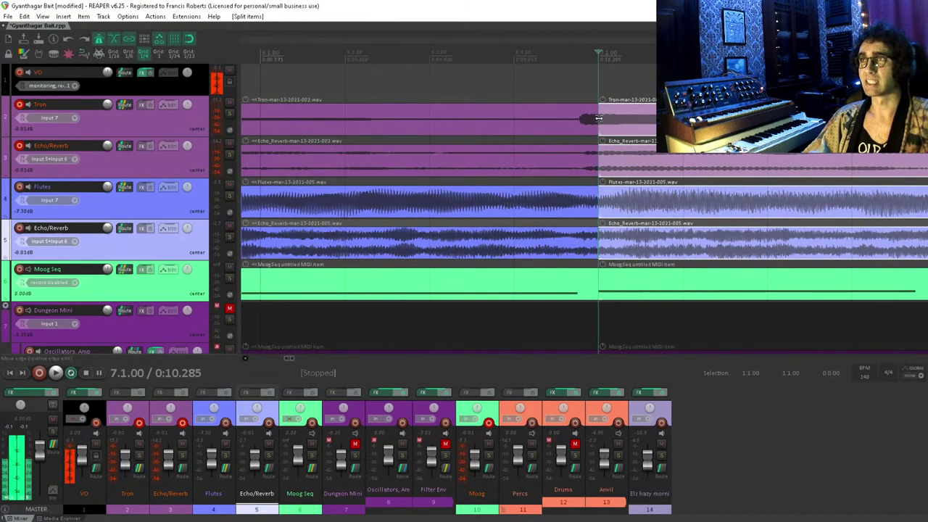
pyautogui.moveTo(598, 118); pyautogui.dragTo(594, 231)
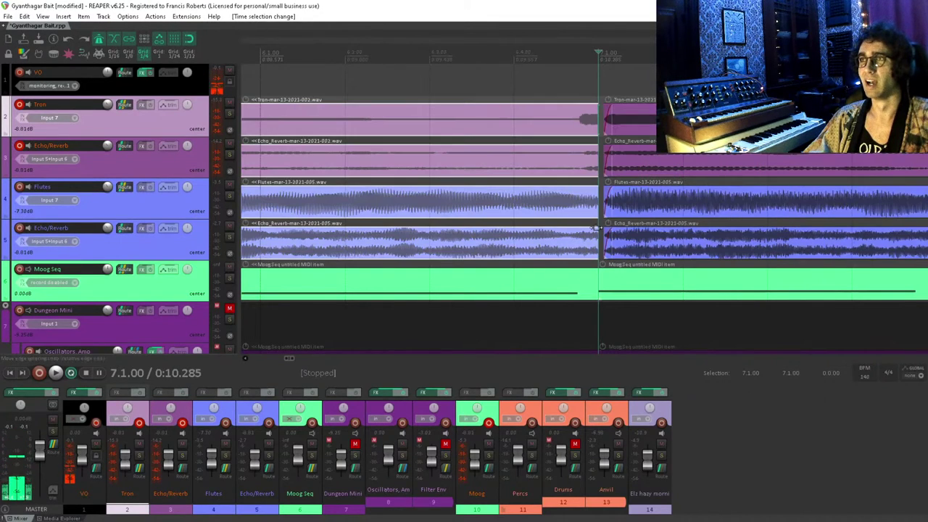
# - Play the passage across the edit at 7.1.00 starting from 6.4.00, then stop playback
pyautogui.click(496, 84)
pyautogui.press('space')
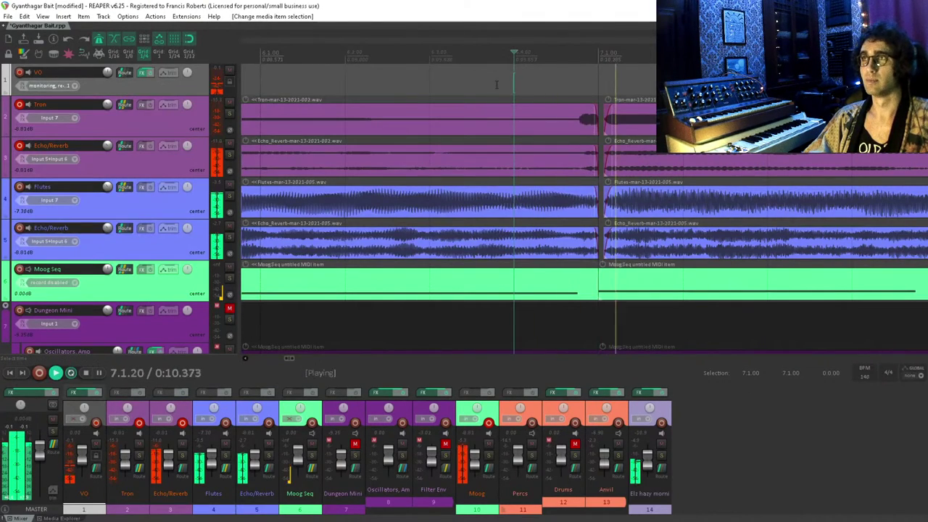
pyautogui.press('space')
pyautogui.scroll(-5, 521, 108)
pyautogui.hscroll(1, 557, 232)
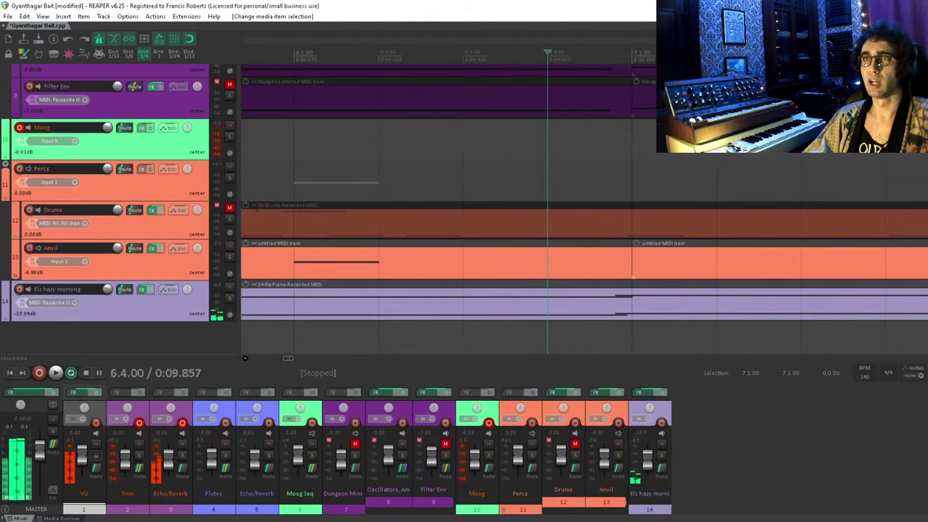
# - Unmute the Drums track and audition it with the arrangement from 6.2.00
pyautogui.click(229, 207)
pyautogui.click(341, 173)
pyautogui.press('space')
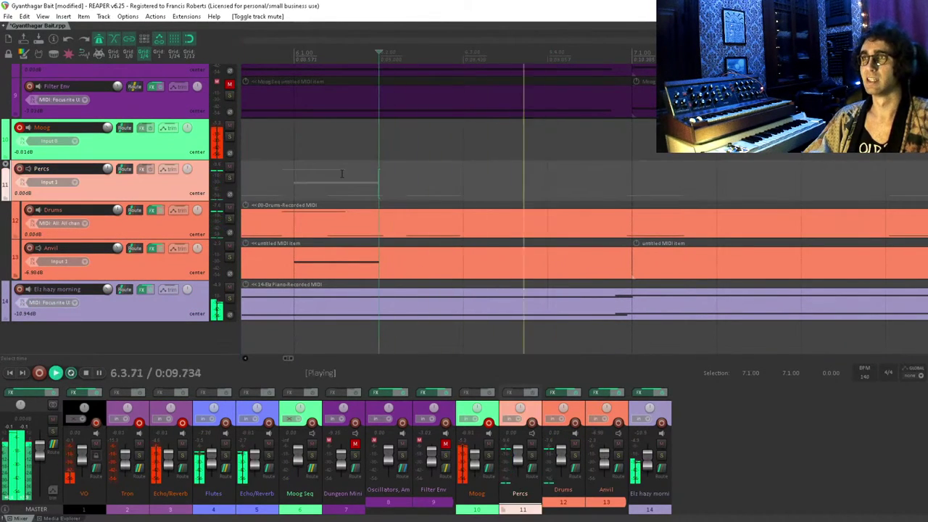
pyautogui.press('space')
pyautogui.press('space')
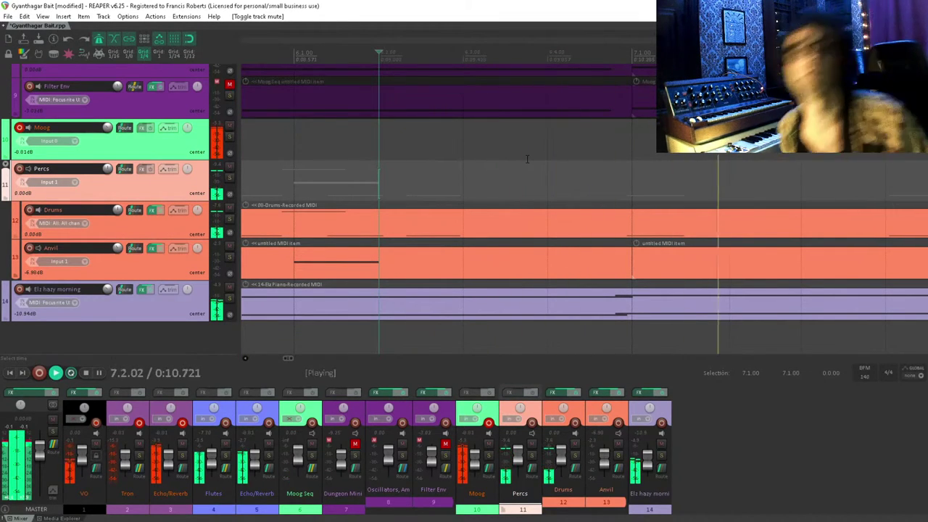
pyautogui.press('space')
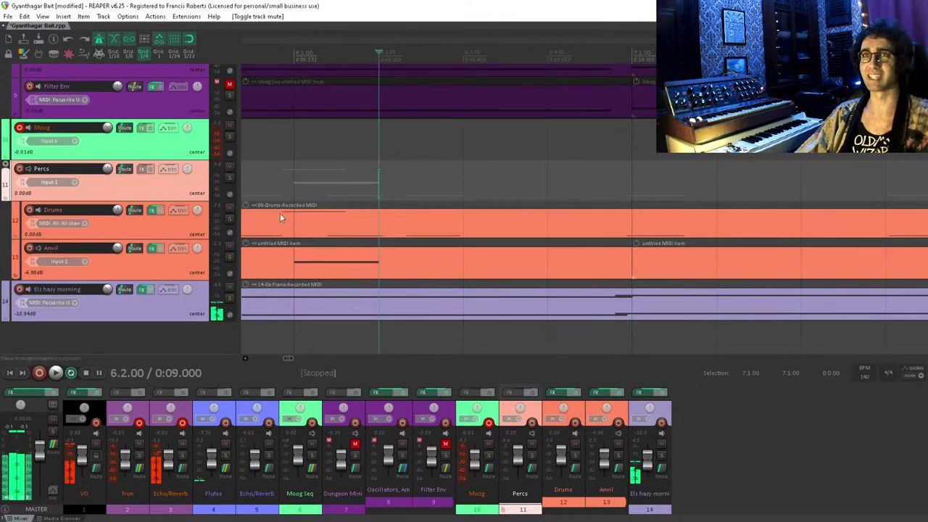
# - Undo the Drums unmute and the preceding cuts at 7.1.00 in the Tron, Flutes and Echo/Reverb items
pyautogui.click(307, 201)
pyautogui.scroll(5, 327, 218)
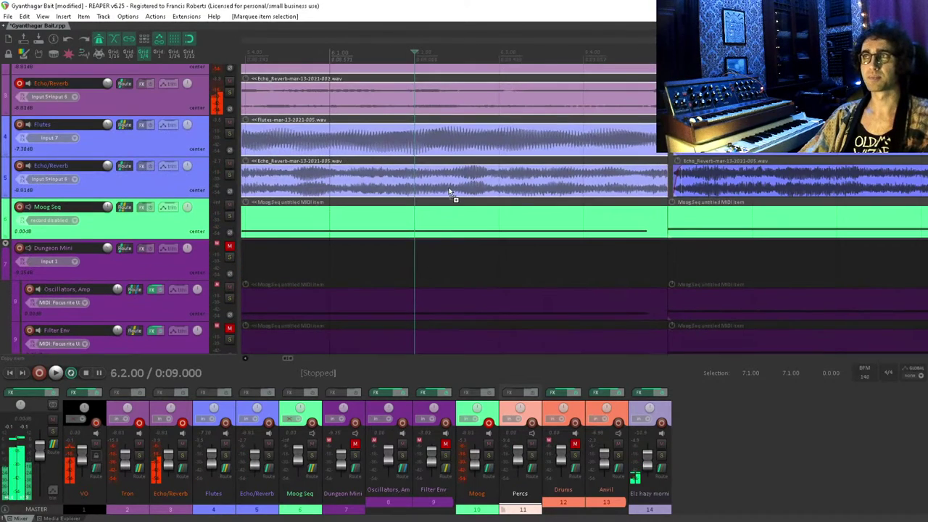
pyautogui.hotkey('ctrl', 'z')
pyautogui.hotkey('ctrl', 'z')
pyautogui.scroll(2, 457, 188)
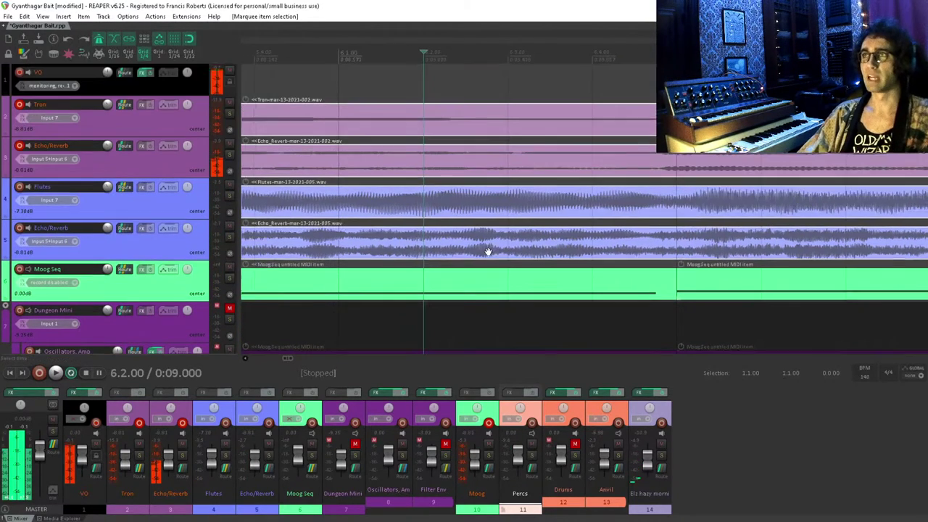
pyautogui.scroll(-2, 513, 161)
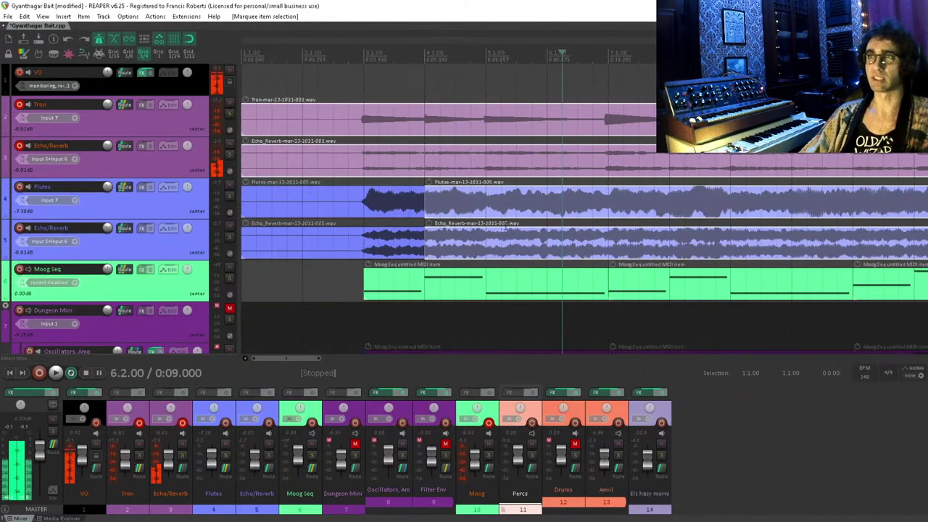
pyautogui.scroll(-2, 471, 168)
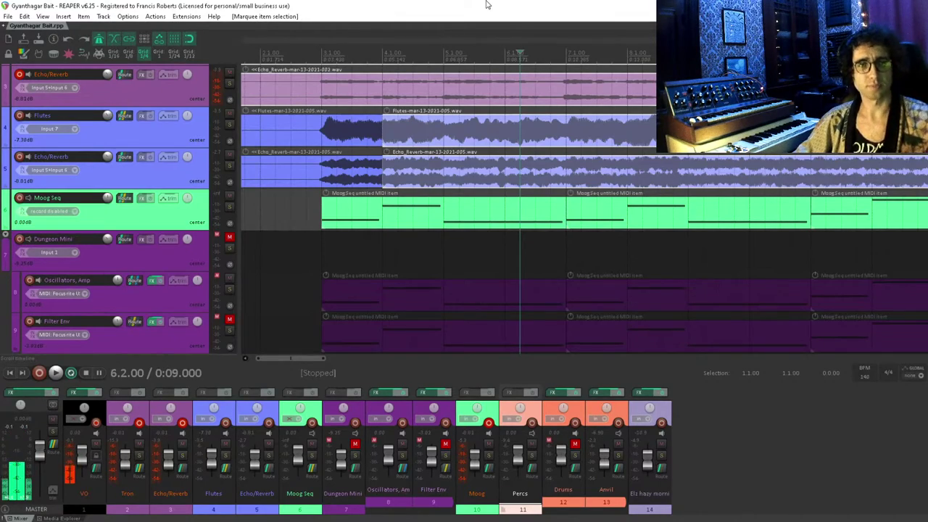
# - Play the arrangement briefly from 21.1.00, after the end of the Moog Seq items
pyautogui.scroll(-2, 537, 296)
pyautogui.scroll(4, 364, 228)
pyautogui.hscroll(3, 444, 265)
pyautogui.scroll(-5, 445, 205)
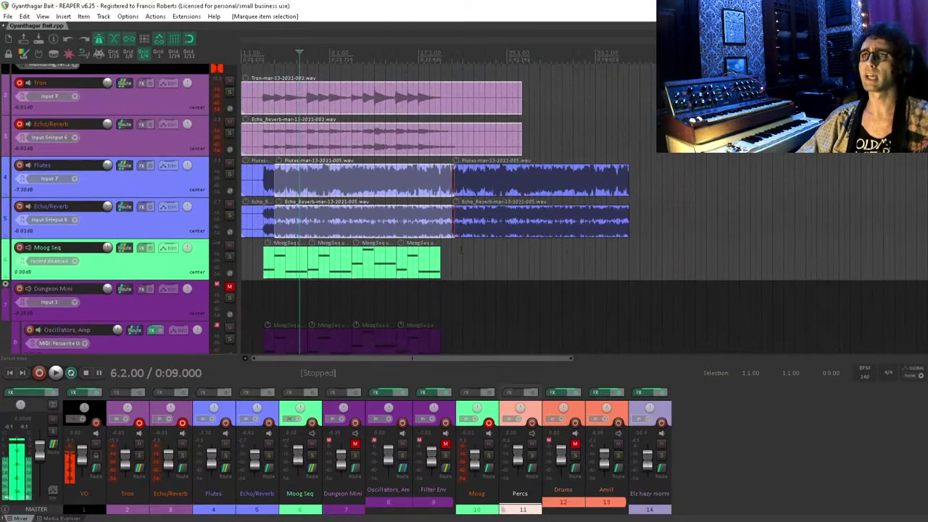
pyautogui.click(461, 246)
pyautogui.press('space')
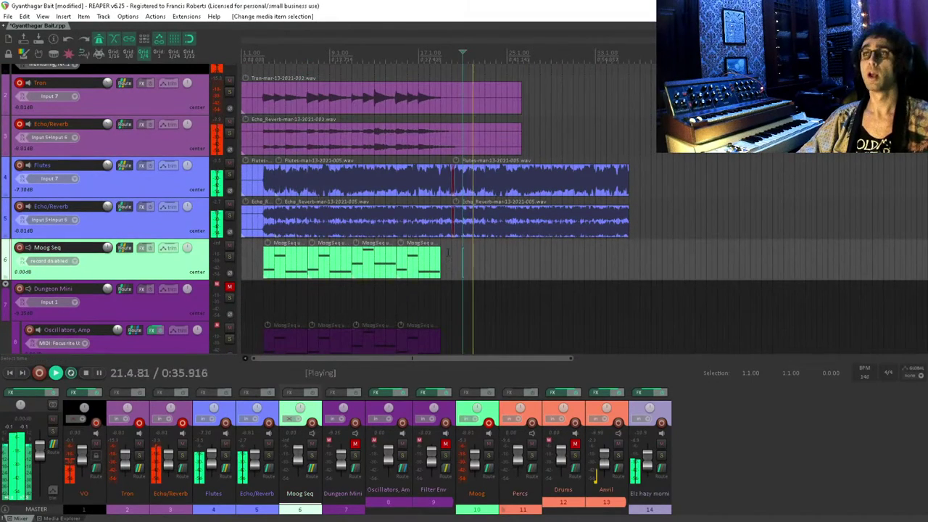
pyautogui.press('space')
# - Select the Anvil track and audition its hits from 21.1.00
pyautogui.scroll(-5, 450, 217)
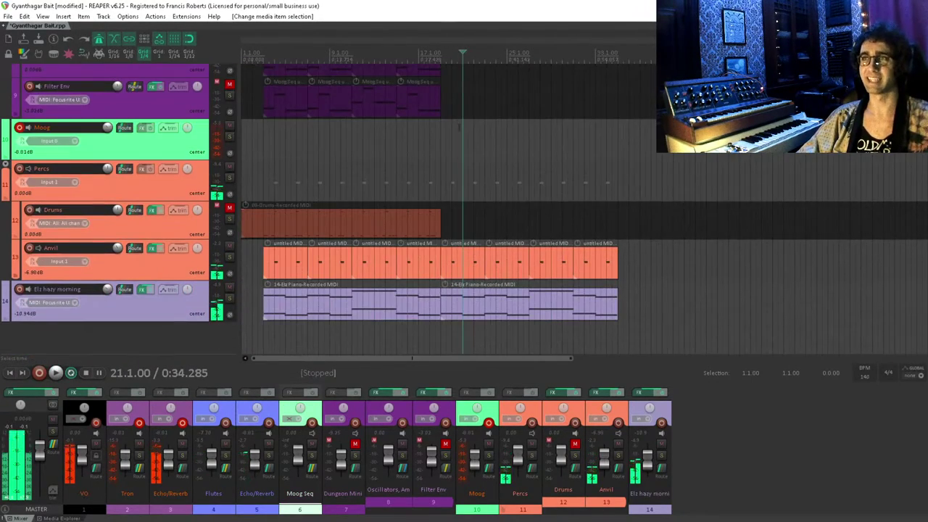
pyautogui.click(149, 301)
pyautogui.click(135, 268)
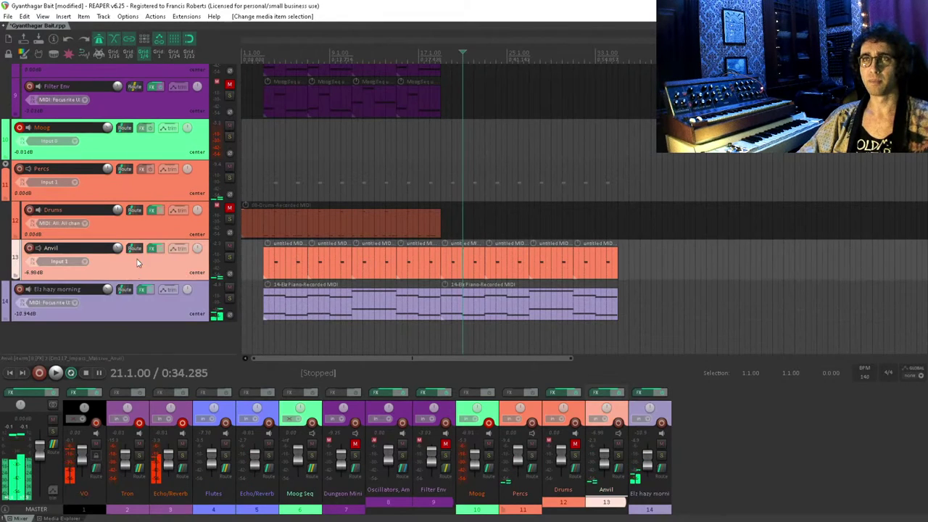
pyautogui.scroll(3, 266, 253)
pyautogui.press('space')
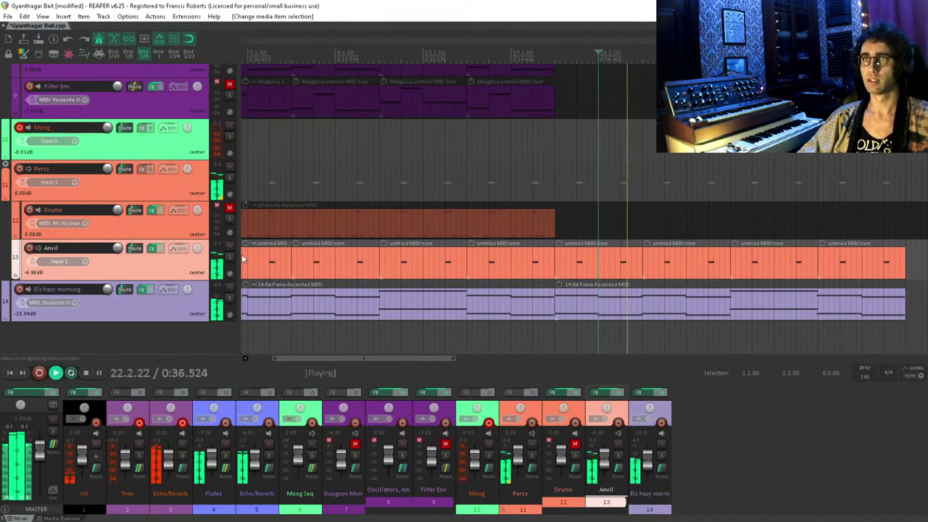
pyautogui.press('space')
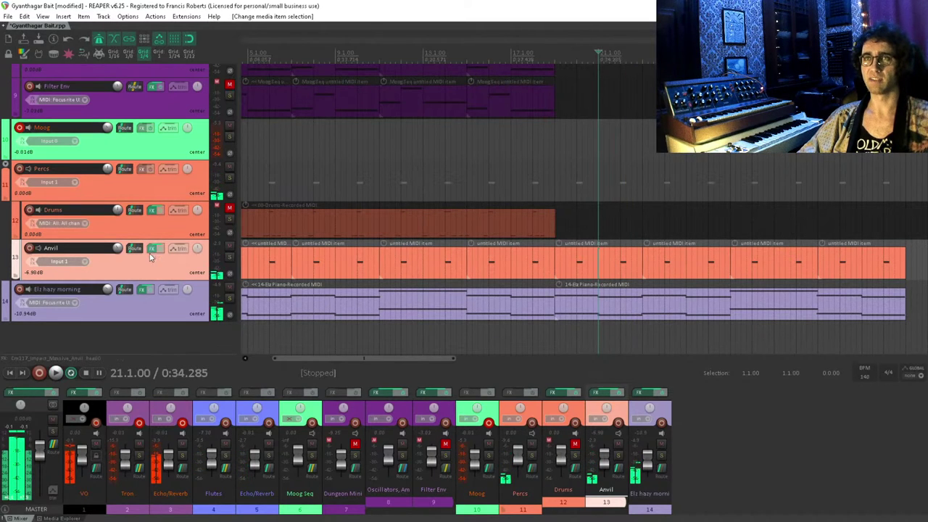
# - Add ReaVerb to the Anvil track's effects chain with the sweetverbo preset and audition the reverb
pyautogui.click(152, 250)
pyautogui.doubleClick(539, 253)
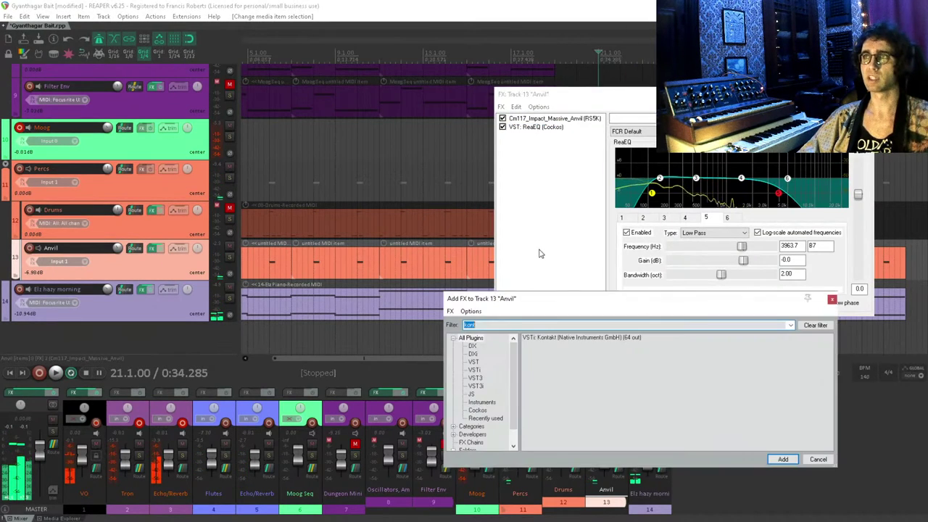
pyautogui.write('reav')
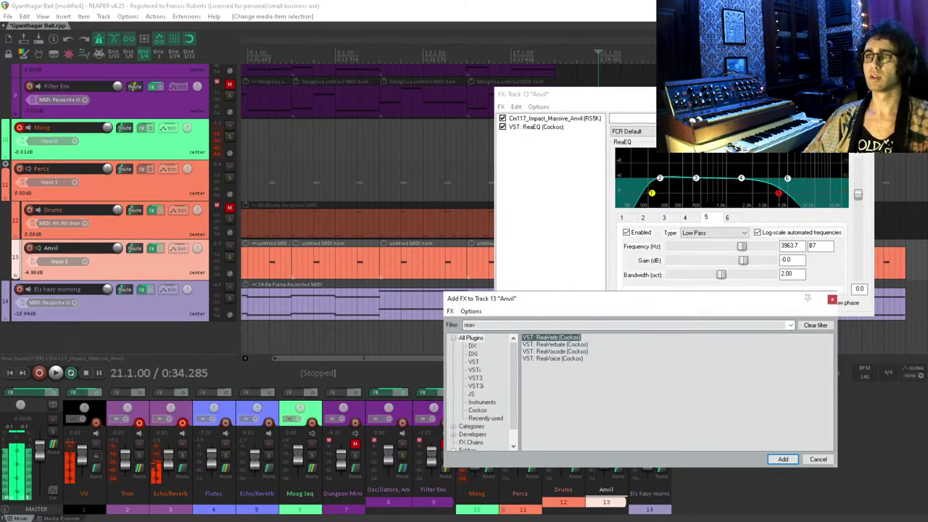
pyautogui.press('Return')
pyautogui.click(630, 132)
pyautogui.click(674, 165)
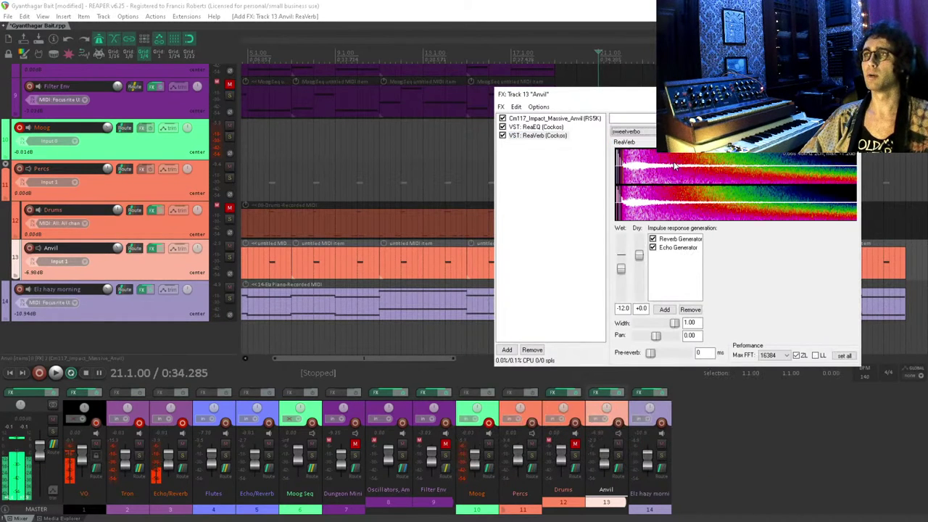
pyautogui.press('space')
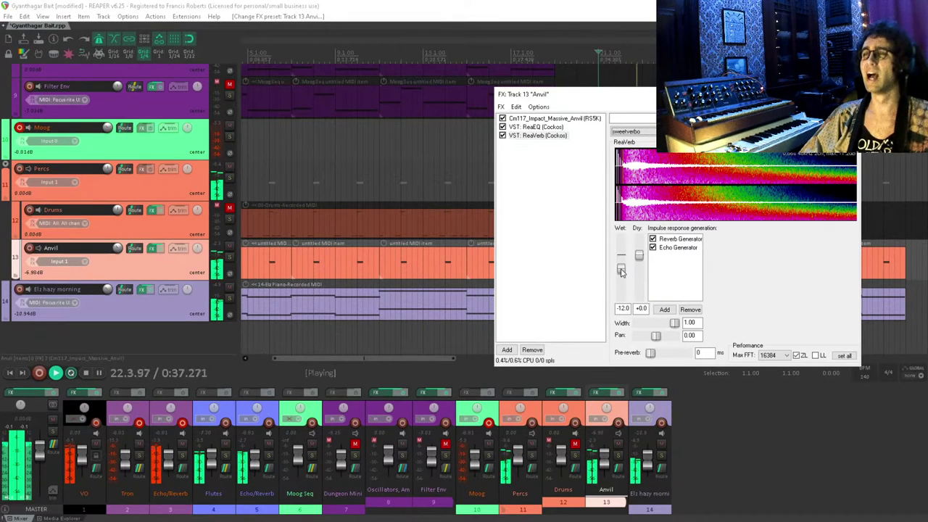
pyautogui.press('space')
# - Add a second ReaEQ after the Anvil reverb, set its high-pass band to about 237 Hz, audition it and close the effects chain
pyautogui.click(580, 253)
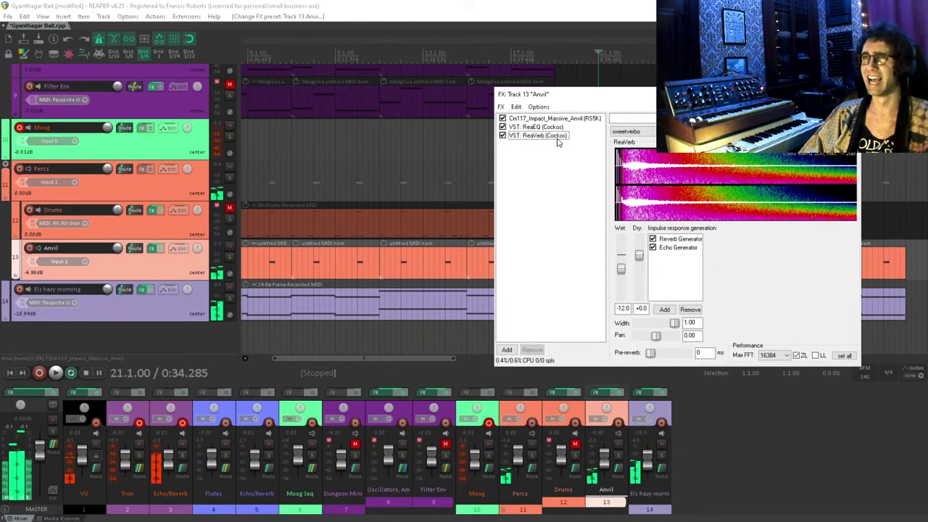
pyautogui.doubleClick(553, 285)
pyautogui.write('rea')
pyautogui.doubleClick(561, 365)
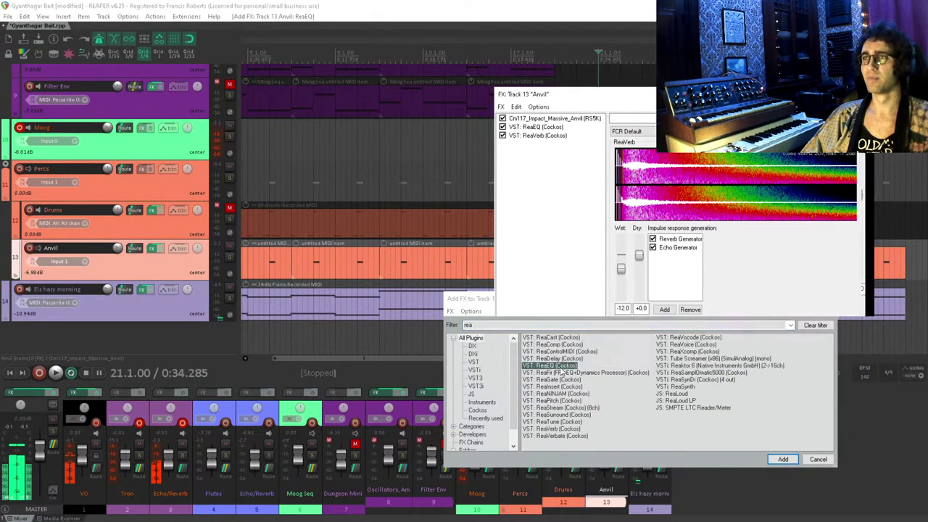
pyautogui.moveTo(638, 200); pyautogui.dragTo(676, 201)
pyautogui.press('space')
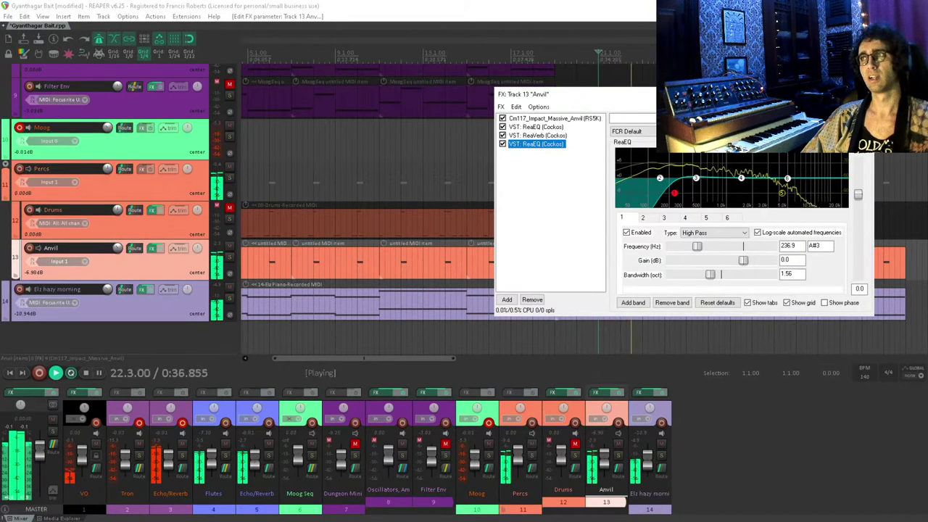
pyautogui.press('Escape')
pyautogui.press('space')
pyautogui.click(622, 190)
pyautogui.scroll(2, 622, 201)
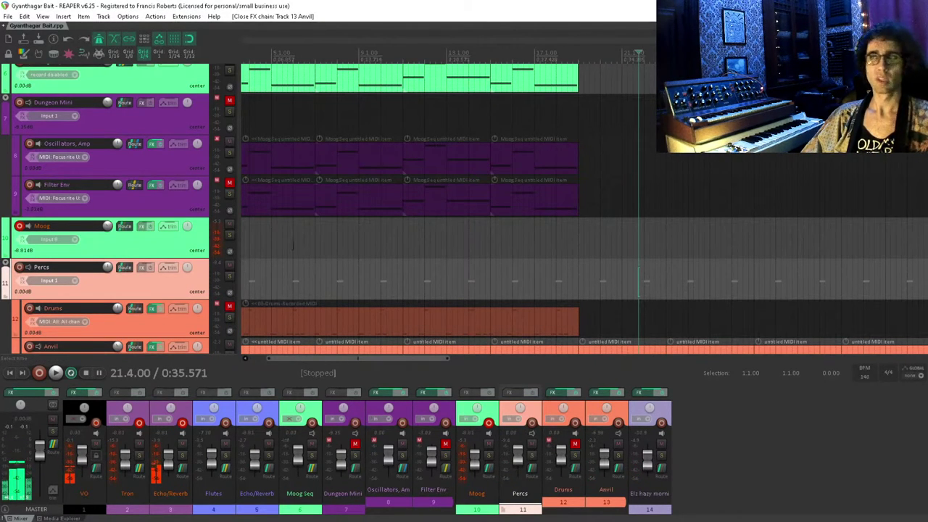
pyautogui.scroll(-1, 313, 210)
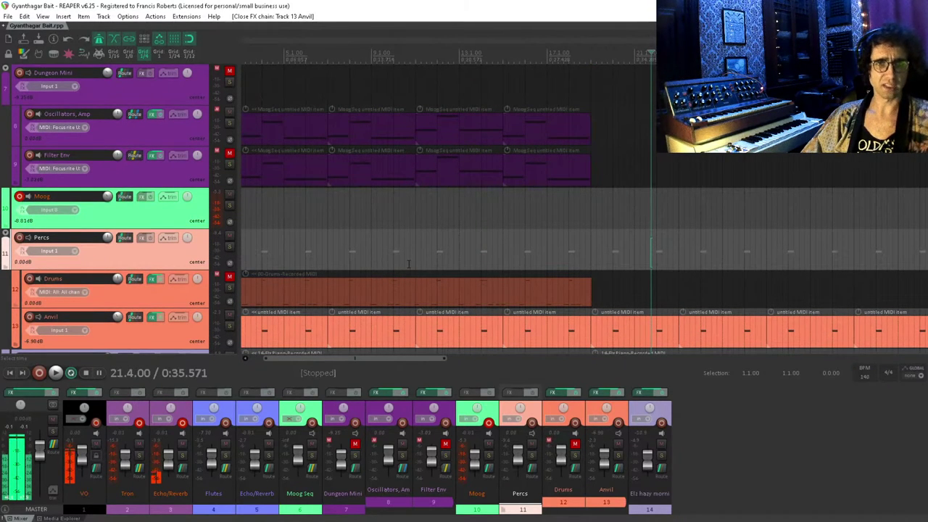
pyautogui.scroll(1, 435, 181)
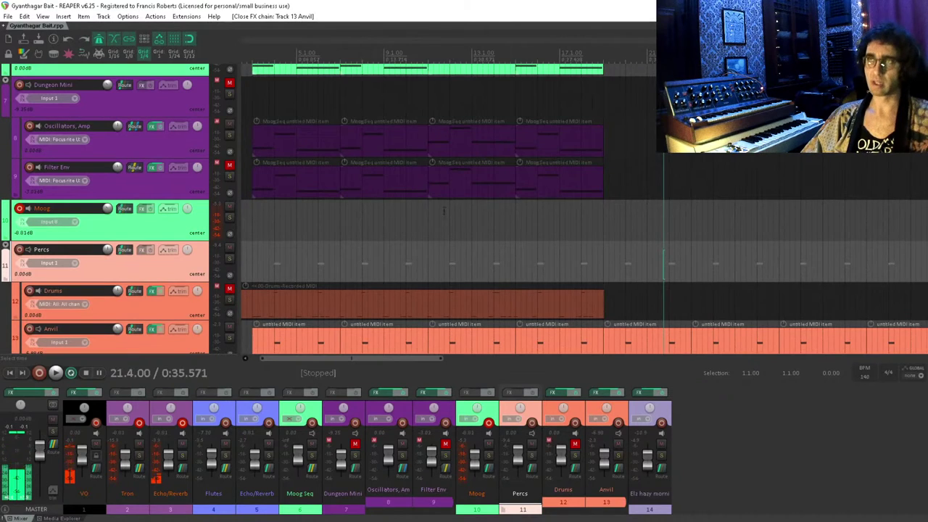
pyautogui.moveTo(443, 210); pyautogui.dragTo(474, 246)
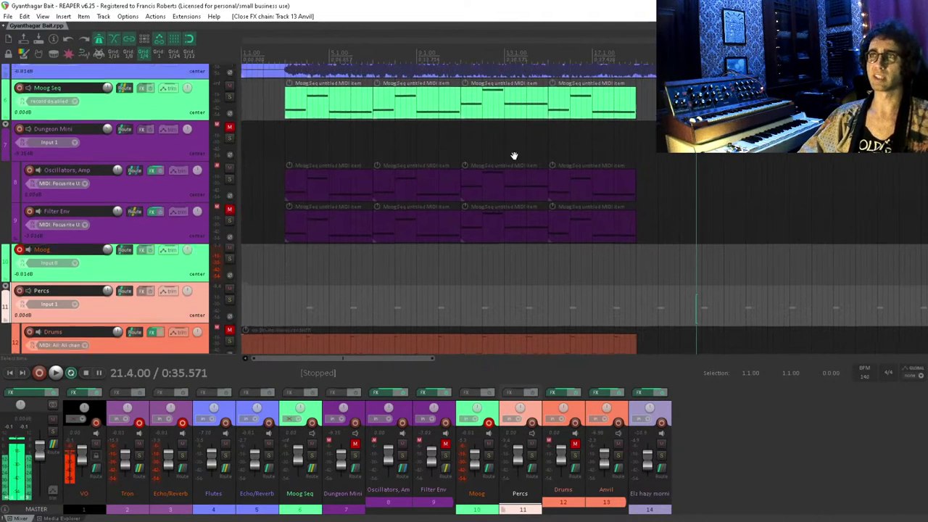
pyautogui.scroll(5, 510, 141)
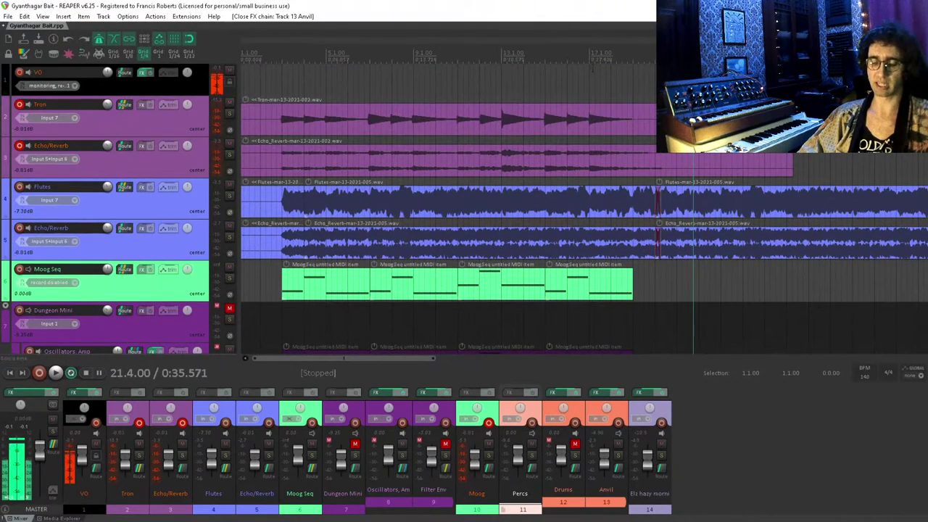
pyautogui.hscroll(-1, 641, 164)
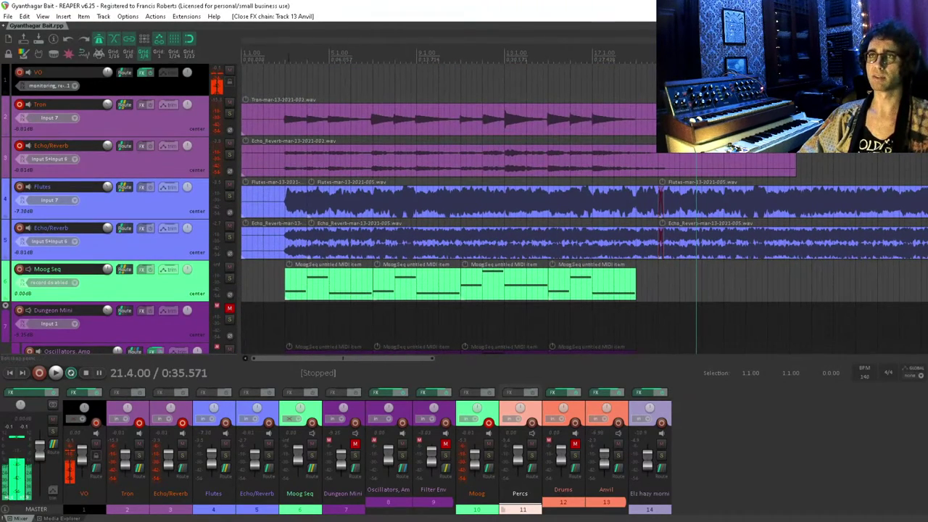
# - Place the edit cursor at 3.1.00, where the Moog Seq part begins, and play the arrangement from there
pyautogui.click(288, 68)
pyautogui.scroll(-1, 290, 69)
pyautogui.scroll(2, 295, 69)
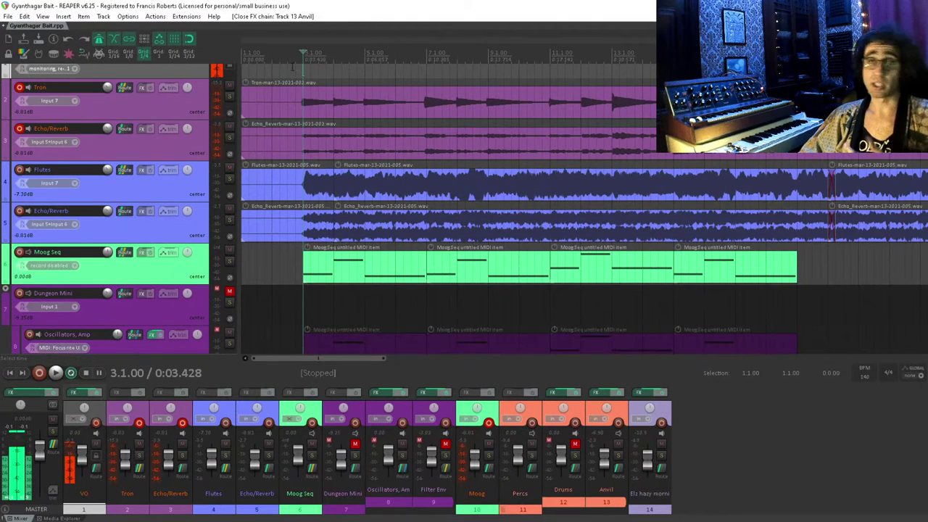
pyautogui.scroll(1, 333, 124)
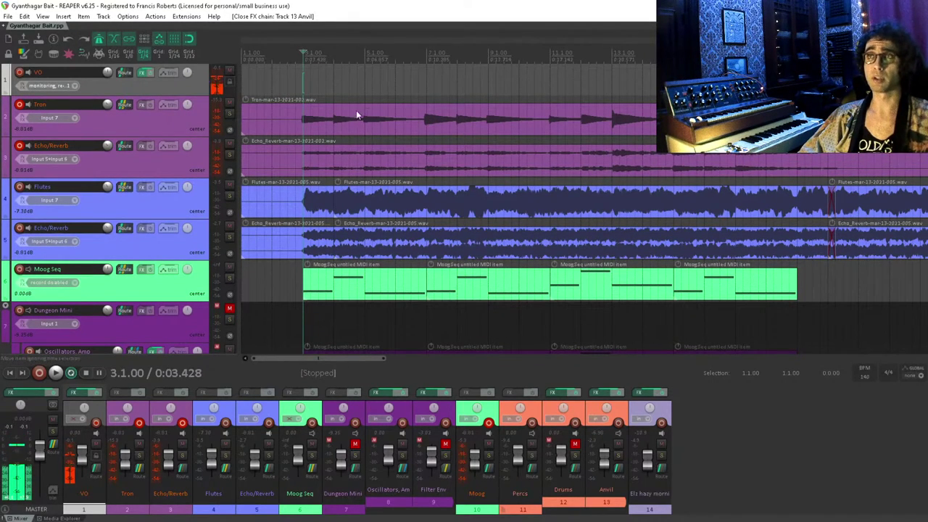
pyautogui.click(333, 116)
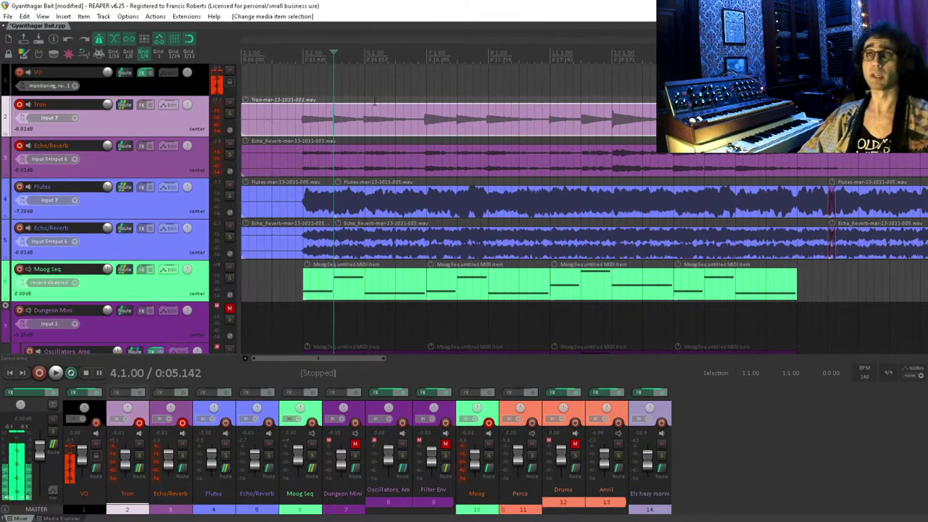
pyautogui.click(305, 86)
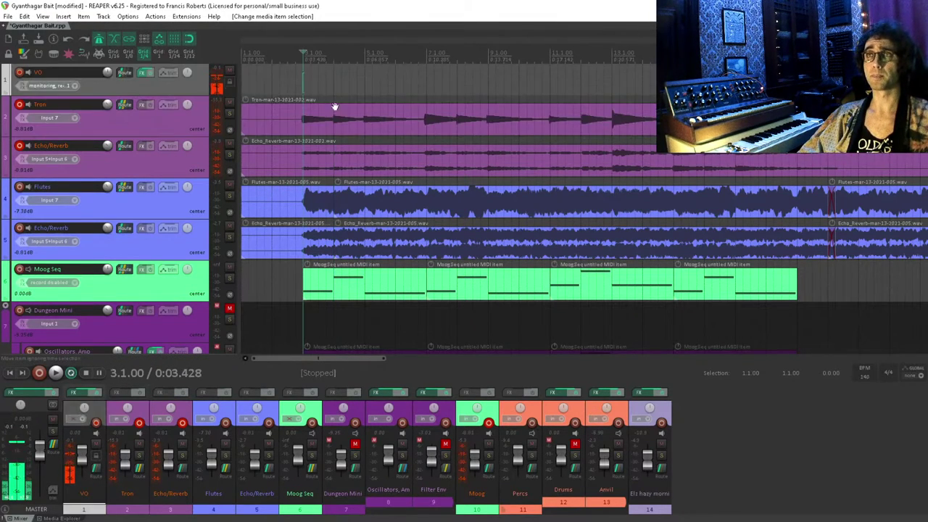
pyautogui.click(293, 70)
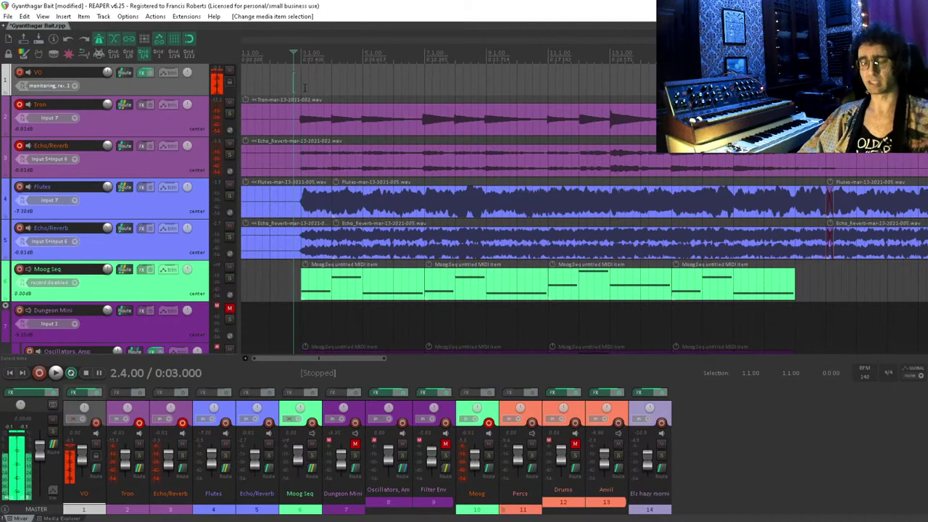
pyautogui.scroll(2, 293, 71)
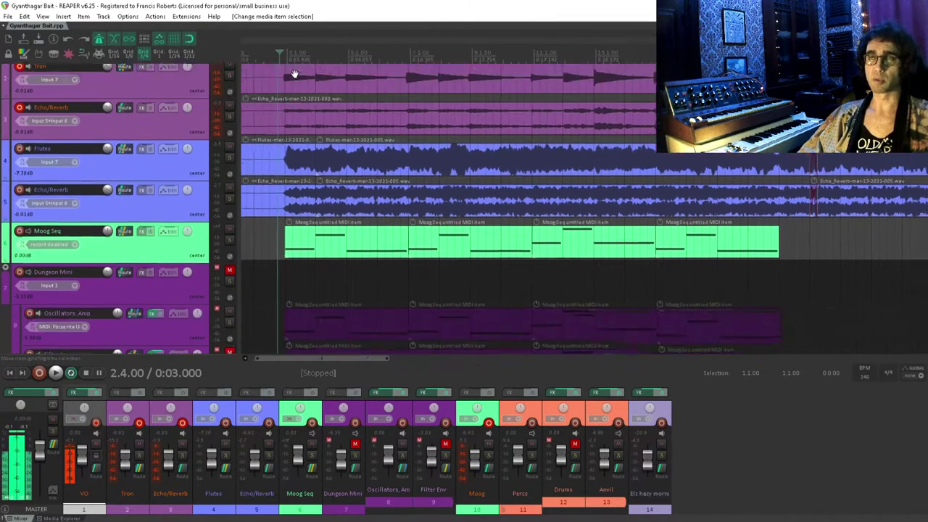
pyautogui.press('space')
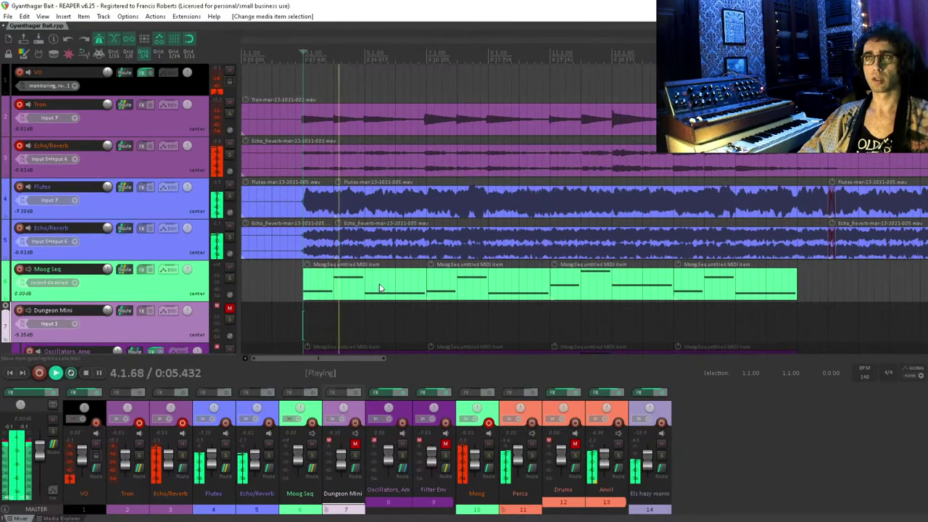
# - Delete the second Moog Seq MIDI item, spanning bars 7 to 10, after looking into the first item
pyautogui.doubleClick(321, 291)
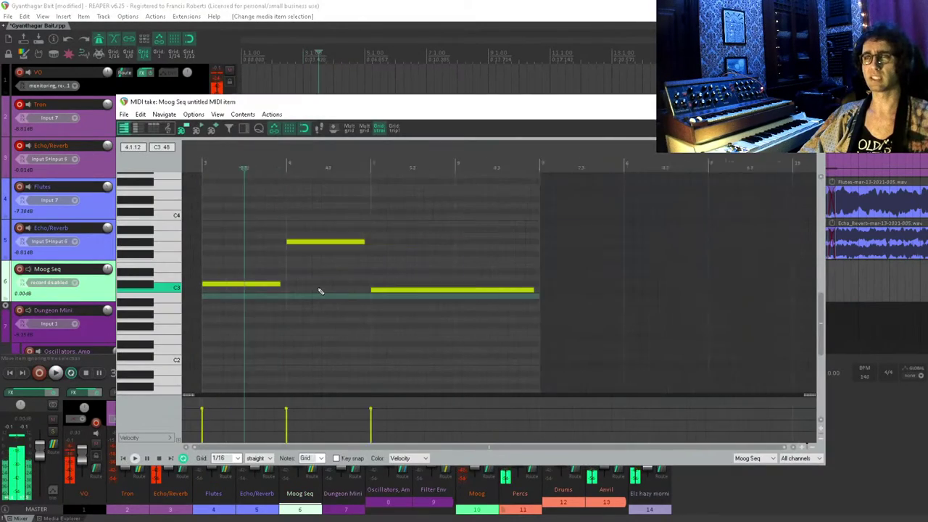
pyautogui.press('Escape')
pyautogui.click(348, 285)
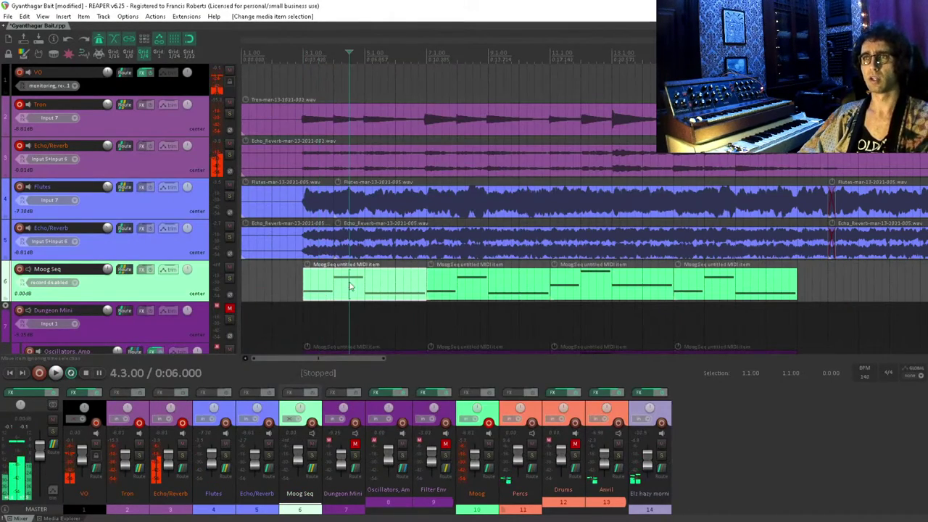
pyautogui.click(505, 297)
pyautogui.press('Delete')
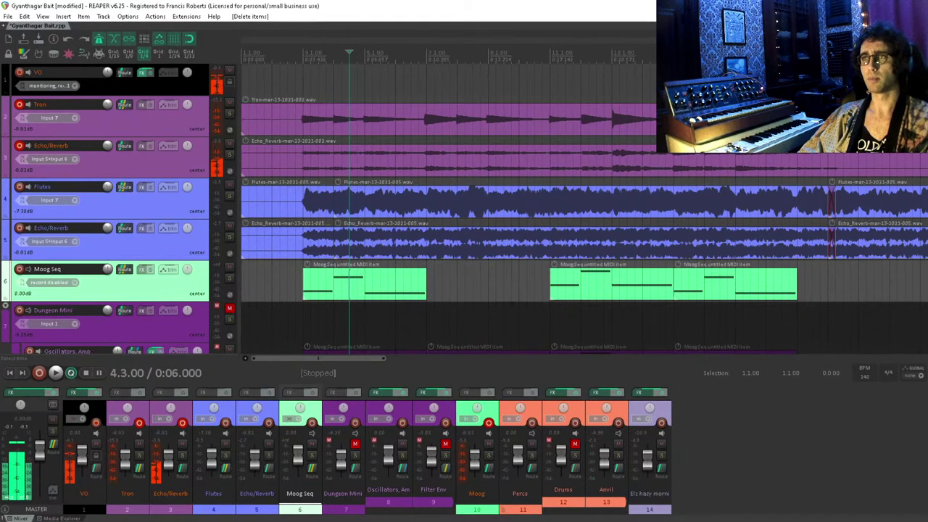
# - Open the first Moog Seq MIDI item at bar 3 and delete every note except the first one
pyautogui.doubleClick(312, 280)
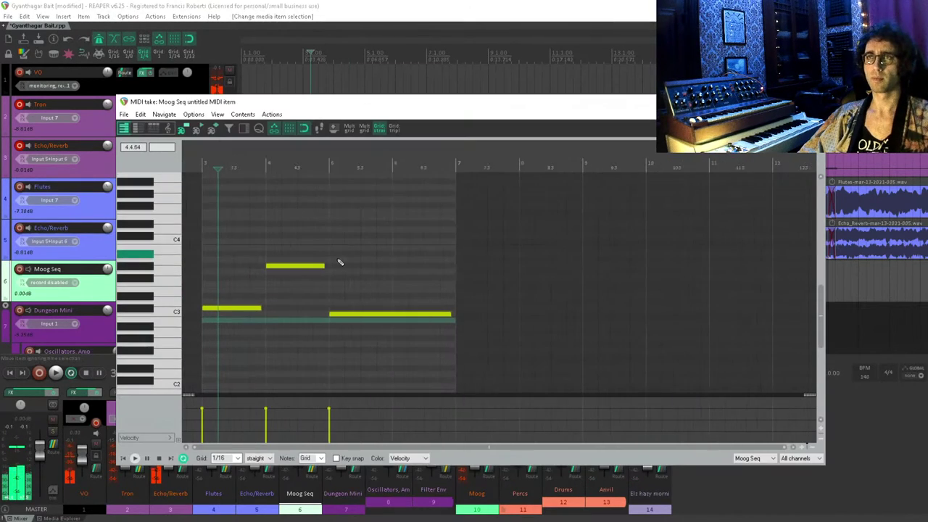
pyautogui.moveTo(280, 238); pyautogui.dragTo(574, 381)
pyautogui.press('Delete')
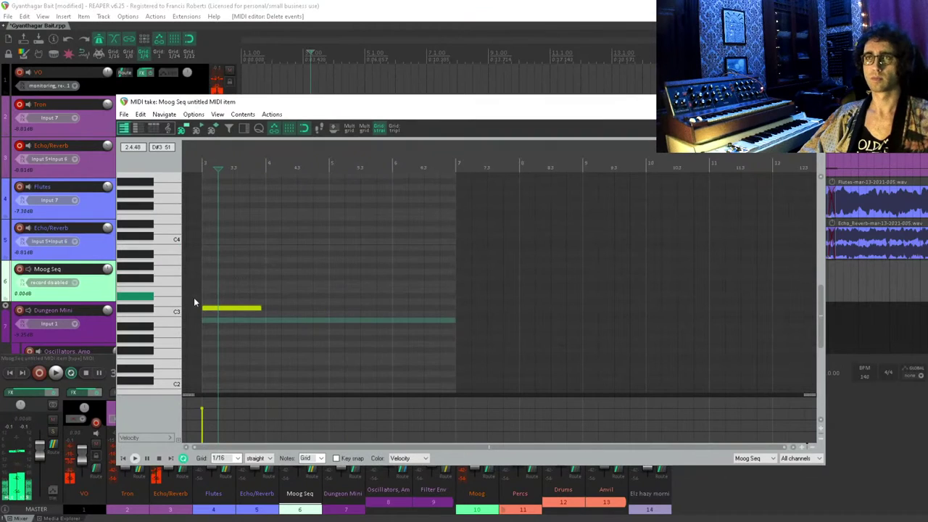
pyautogui.scroll(2, 246, 275)
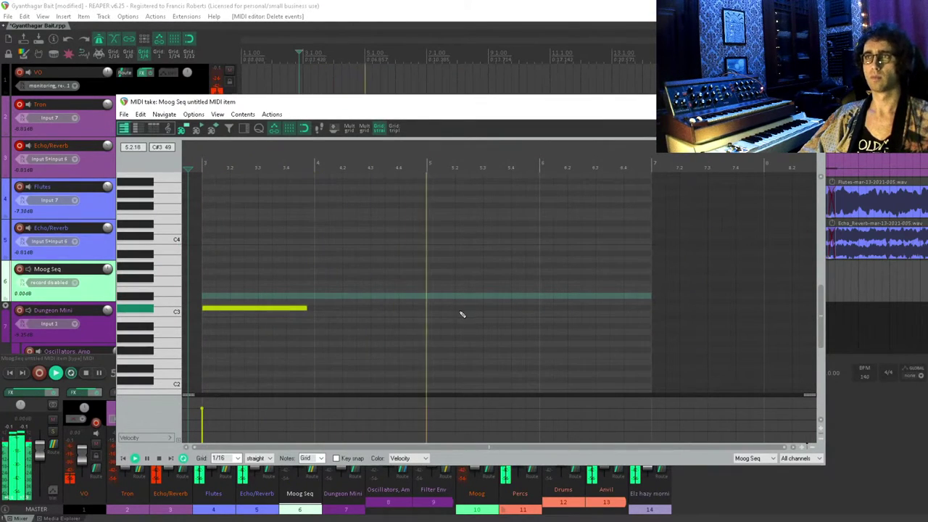
# - Add a long C3 note at bar 5 and two short C3 notes in bar 6, auditioning the rhythm
pyautogui.moveTo(437, 317); pyautogui.dragTo(618, 314)
pyautogui.click(424, 343)
pyautogui.press('space')
pyautogui.press('space')
pyautogui.click(543, 336)
pyautogui.press('space')
pyautogui.scroll(5, 572, 322)
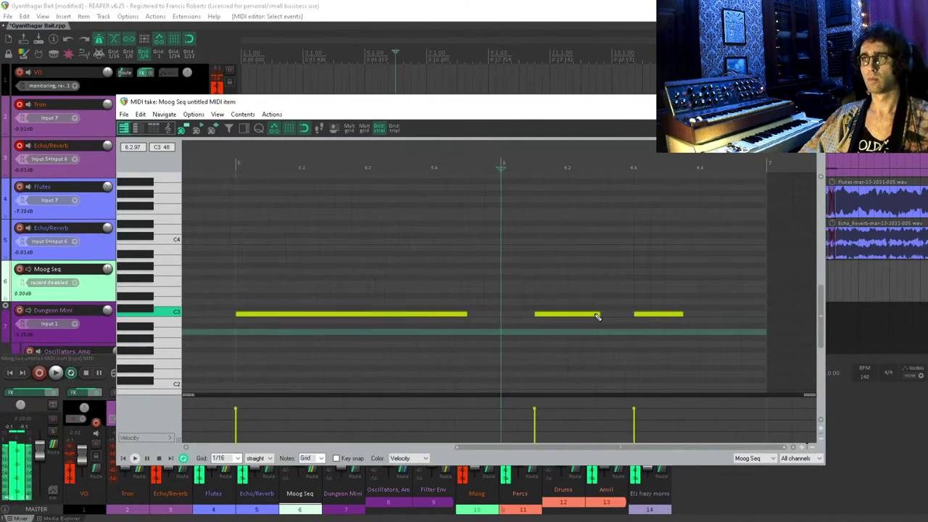
# - Shorten the first short C3 note in bar 6 and move the second one to 6.2.50
pyautogui.click(628, 314)
pyautogui.moveTo(653, 290); pyautogui.dragTo(748, 351)
pyautogui.moveTo(734, 314); pyautogui.dragTo(688, 314)
pyautogui.moveTo(595, 266); pyautogui.dragTo(639, 375)
pyautogui.moveTo(617, 285); pyautogui.dragTo(607, 376)
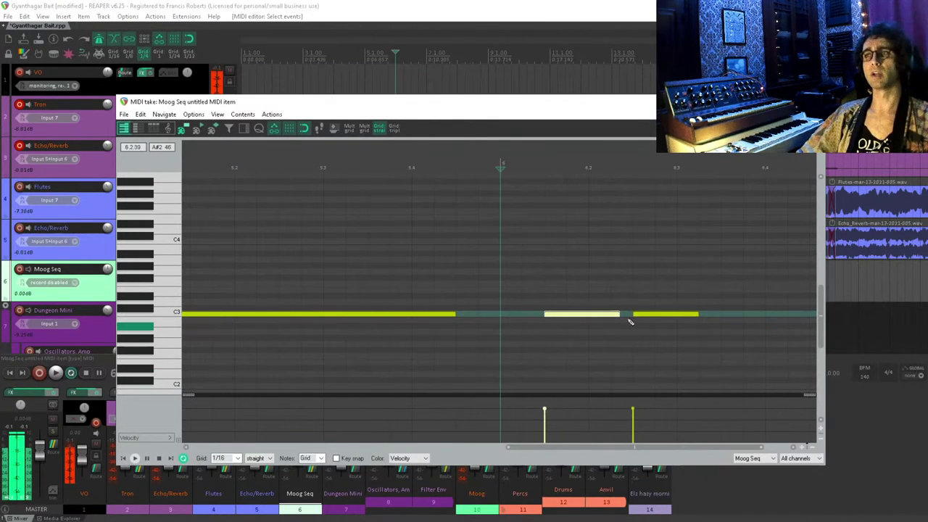
# - Lengthen the first short bar 6 note to meet the note at 6.2.50 and play from bar 6
pyautogui.scroll(1, 695, 303)
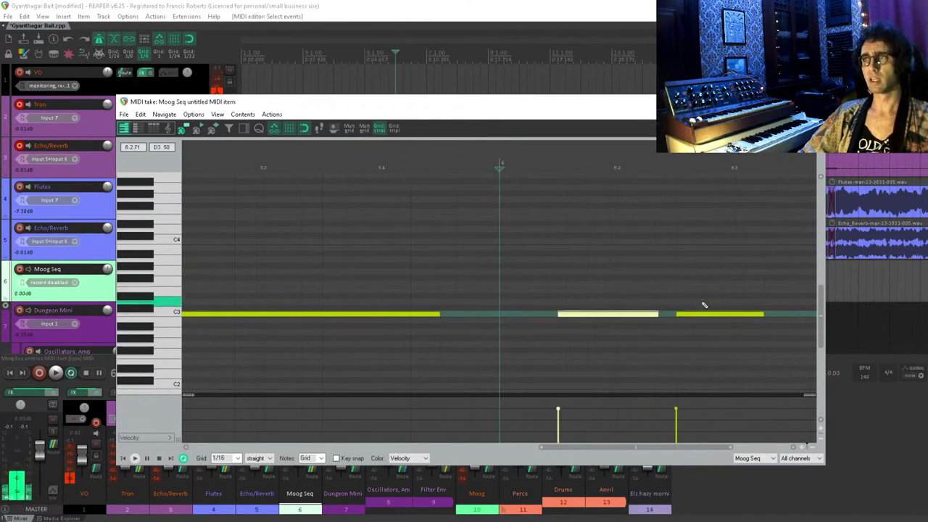
pyautogui.moveTo(658, 314); pyautogui.dragTo(679, 307)
pyautogui.click(673, 335)
pyautogui.scroll(2, 685, 325)
pyautogui.scroll(-3, 685, 325)
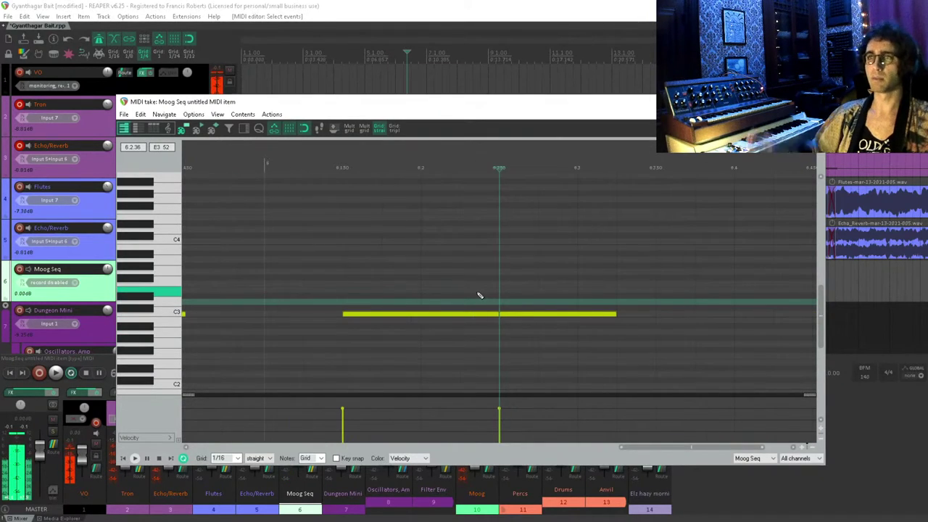
pyautogui.click(266, 276)
pyautogui.press('space')
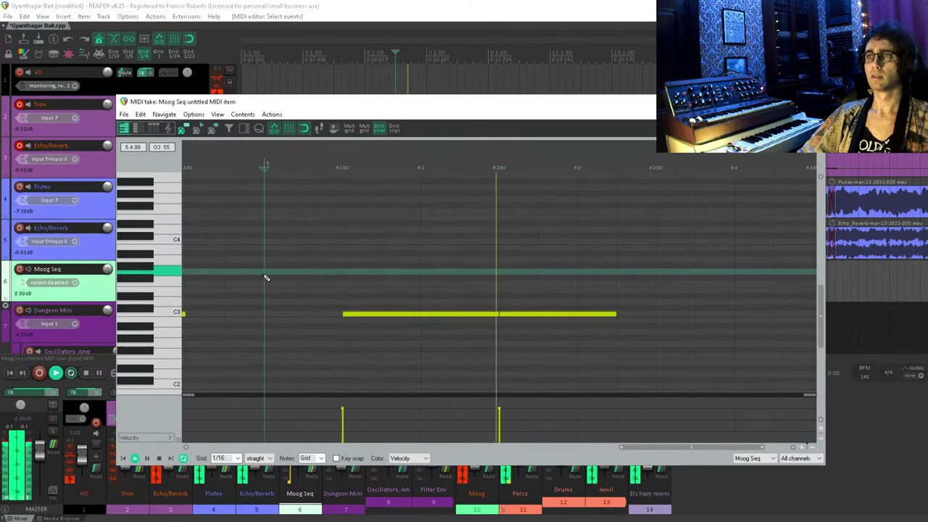
# - Trim the end of the note at 6.1.50 to leave a small gap before the next one, and audition the passage
pyautogui.press('s')
pyautogui.moveTo(477, 313)
pyautogui.mouseDown()
pyautogui.moveTo(488, 310)
pyautogui.moveTo(456, 341)
pyautogui.moveTo(489, 325)
pyautogui.mouseUp()
pyautogui.click(325, 281)
pyautogui.scroll(3, 420, 321)
pyautogui.scroll(-3, 401, 218)
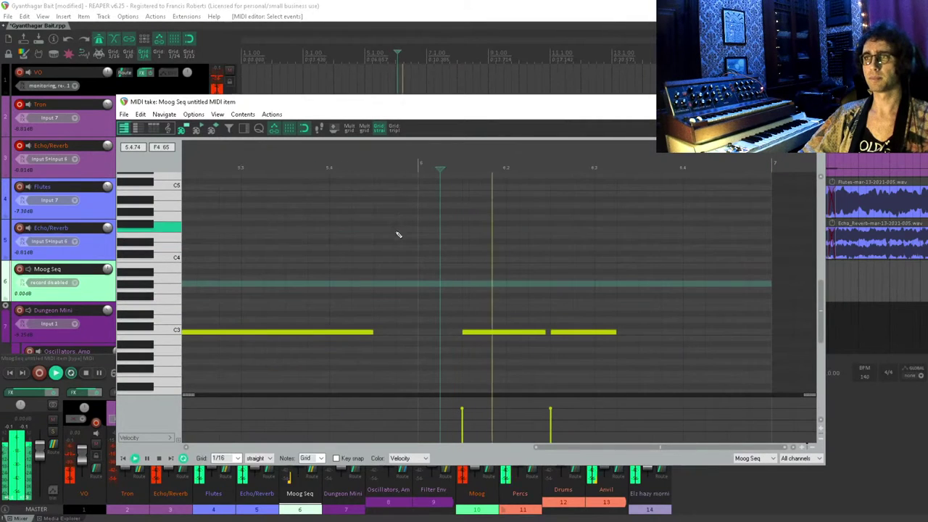
pyautogui.click(294, 274)
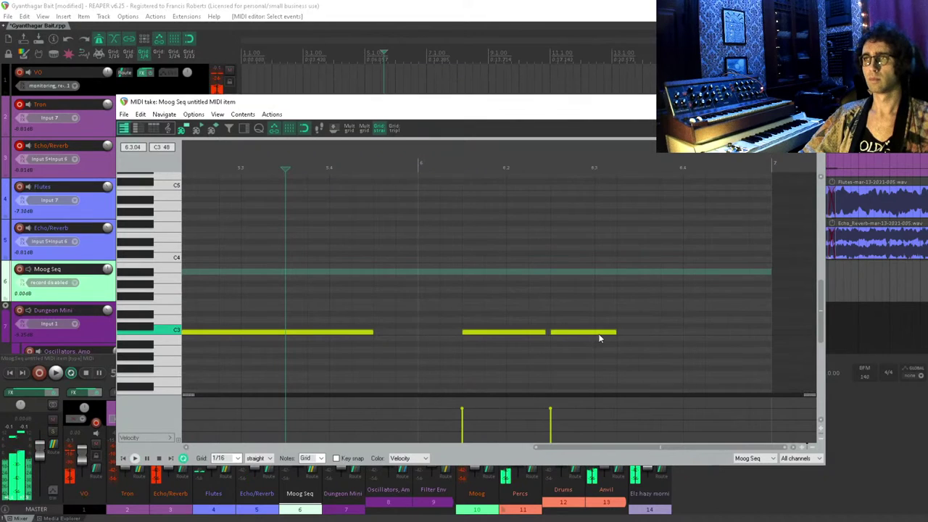
# - Lengthen the note at 6.2.50 to match the one before it, add a matching C3 note at 6.3.50 and audition from bar 6
pyautogui.moveTo(611, 335); pyautogui.dragTo(573, 336)
pyautogui.moveTo(641, 333)
pyautogui.mouseDown()
pyautogui.moveTo(568, 332)
pyautogui.moveTo(698, 335)
pyautogui.moveTo(638, 335)
pyautogui.moveTo(667, 336)
pyautogui.moveTo(657, 334)
pyautogui.mouseUp()
pyautogui.click(413, 341)
pyautogui.press('space')
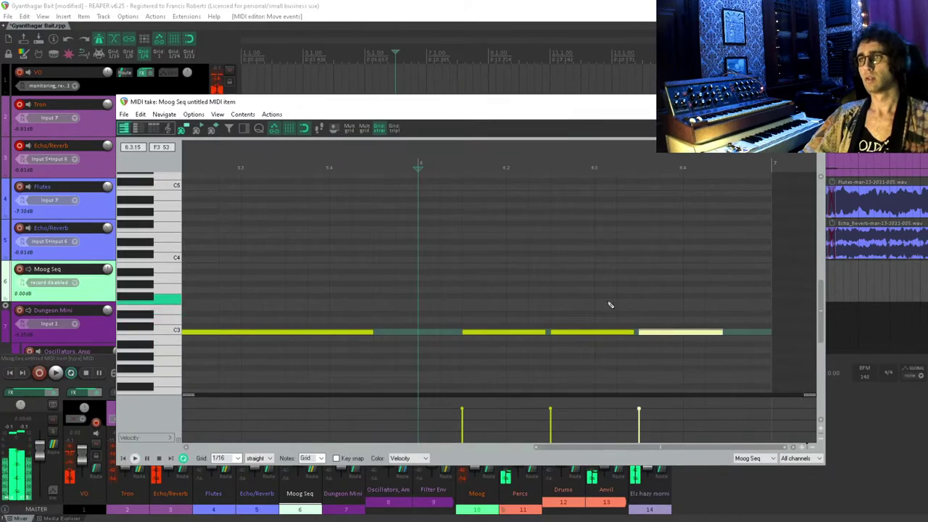
# - Close the MIDI editor and audition the edited Moog Seq part from 3.1.00, and again from 2.3.00
pyautogui.press('Escape')
pyautogui.click(275, 238)
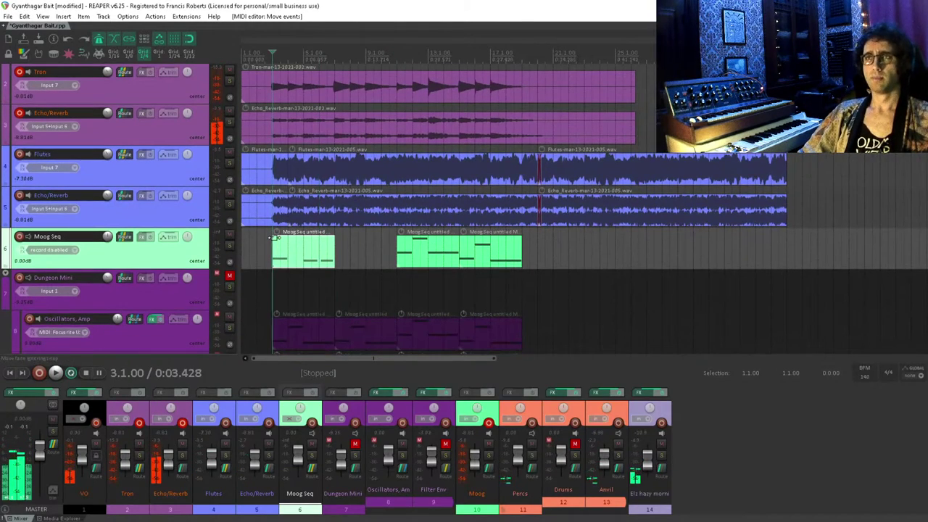
pyautogui.press('space')
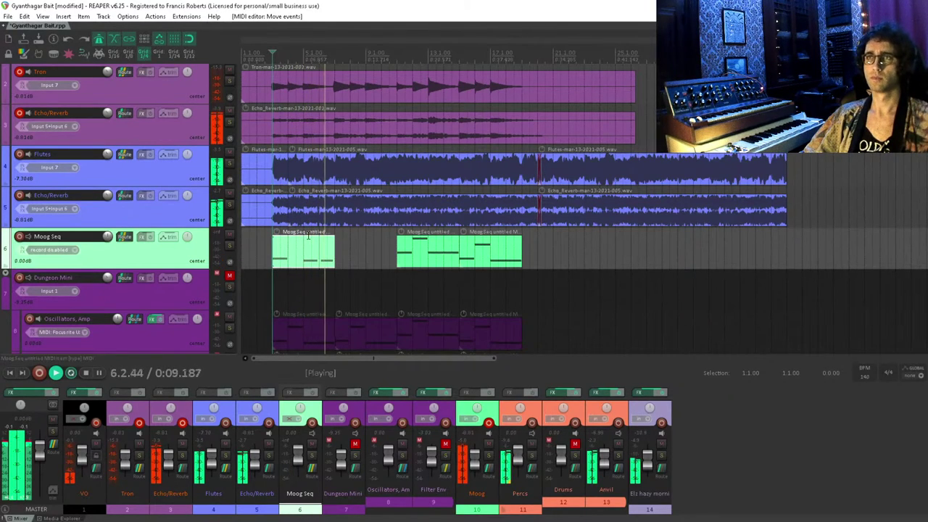
pyautogui.press('space')
pyautogui.click(343, 250)
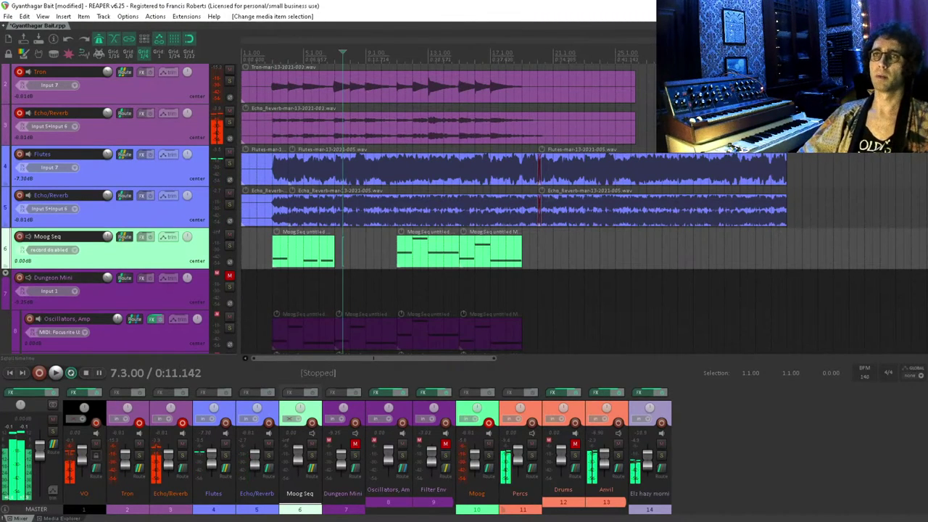
pyautogui.click(259, 290)
pyautogui.press('space')
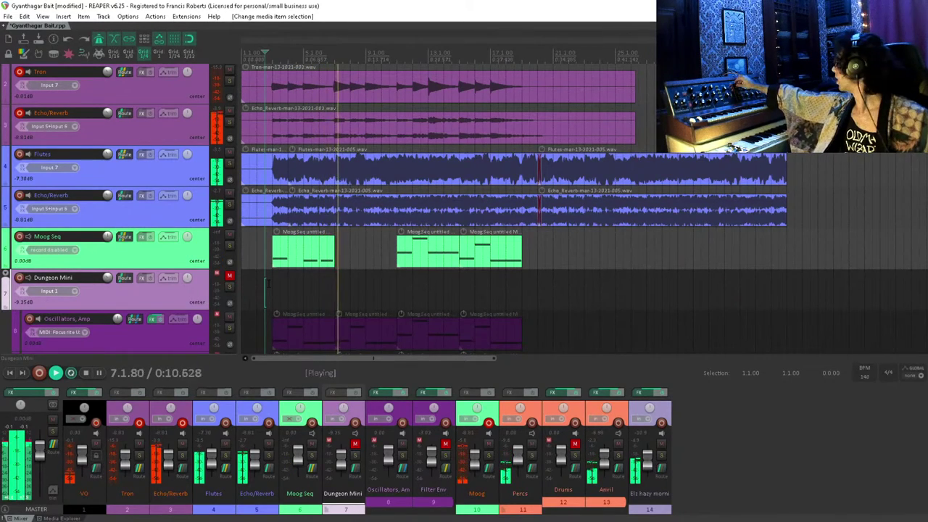
pyautogui.press('space')
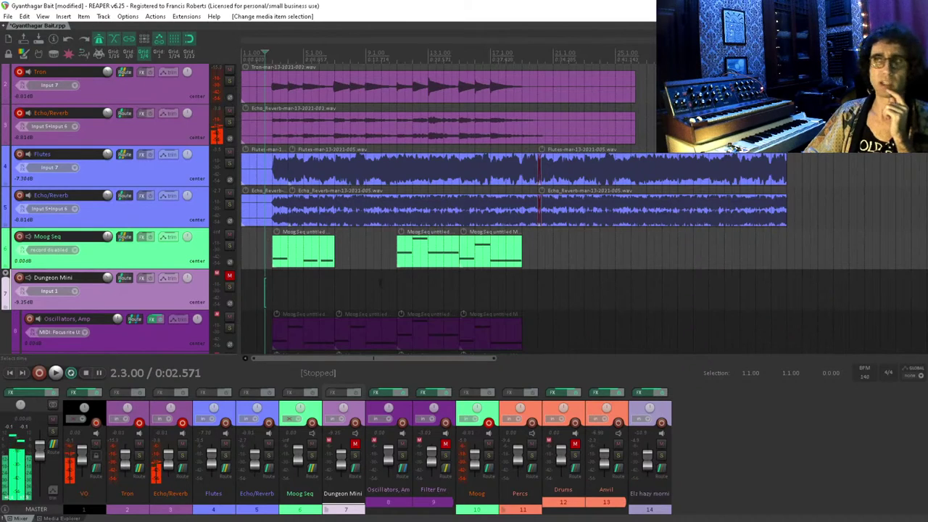
# - Place the edit cursor at 10.1.00 and save the project
pyautogui.click(384, 282)
pyautogui.scroll(3, 389, 289)
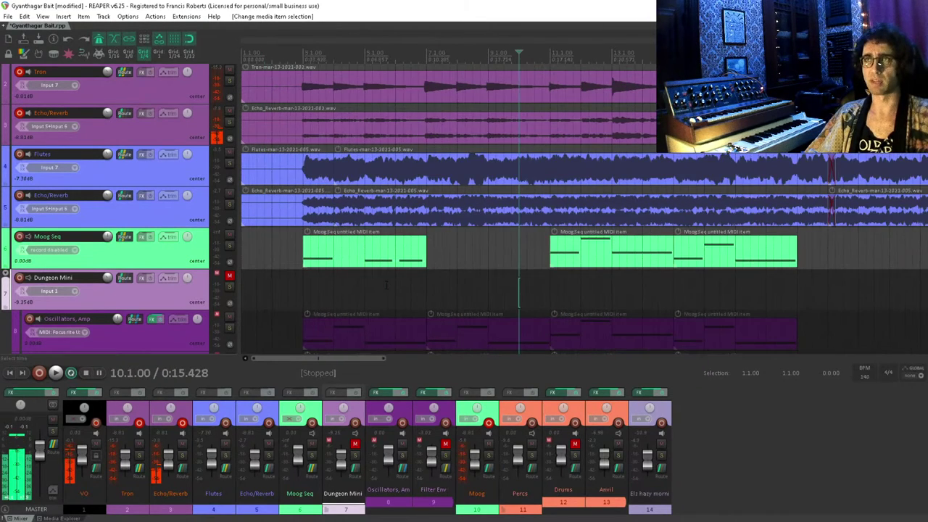
pyautogui.hotkey('ctrl', 's')
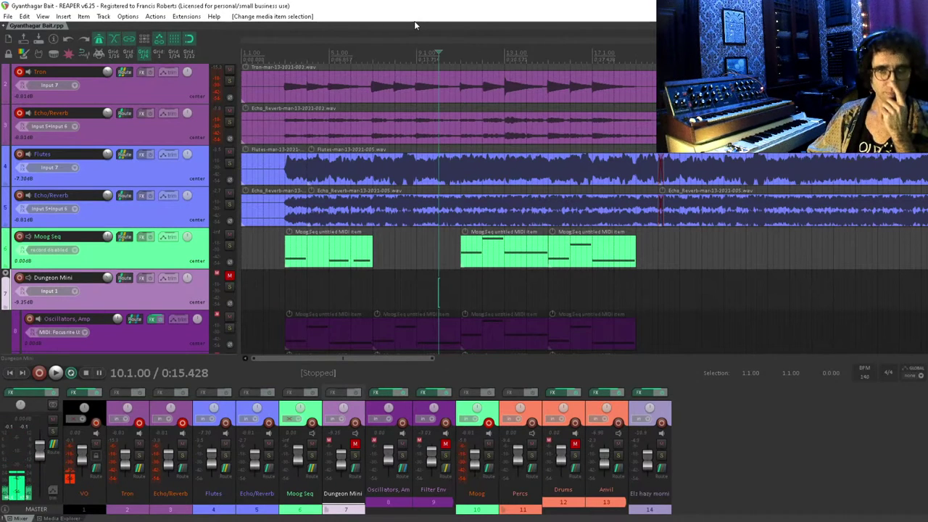
# - Place the edit cursor at 2.4.00 and play the arrangement from there
pyautogui.scroll(2, 506, 179)
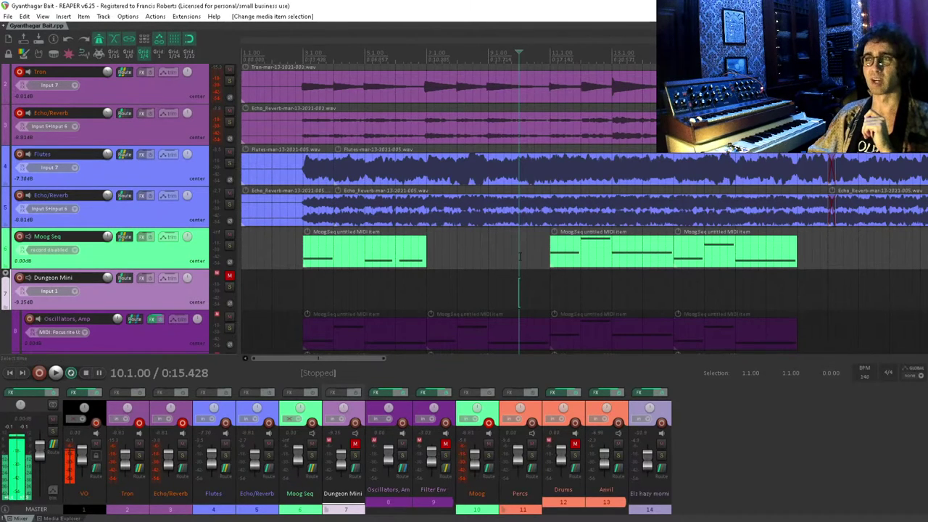
pyautogui.scroll(1, 529, 259)
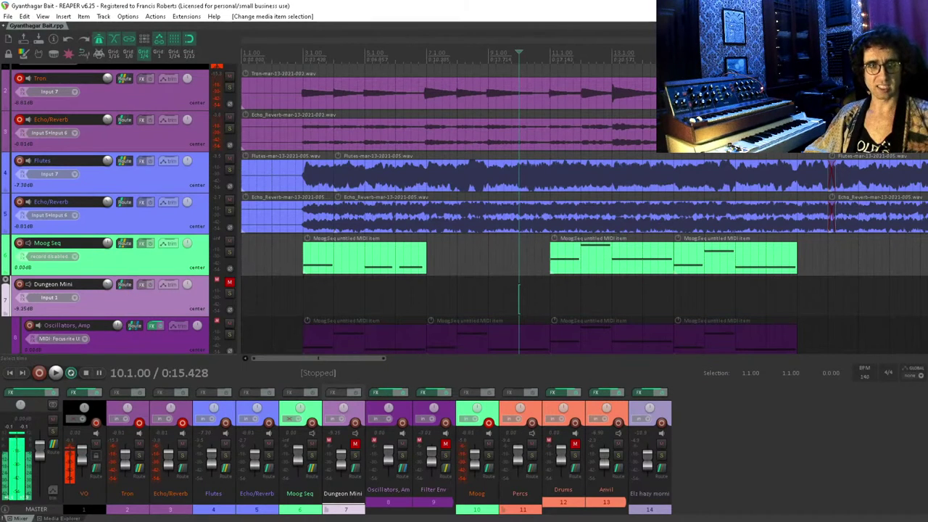
pyautogui.click(312, 293)
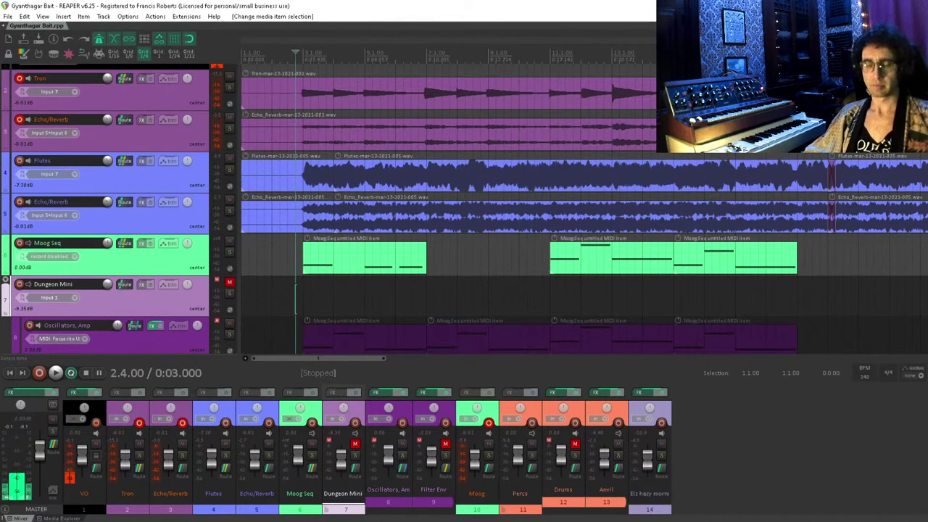
pyautogui.scroll(-1, 312, 290)
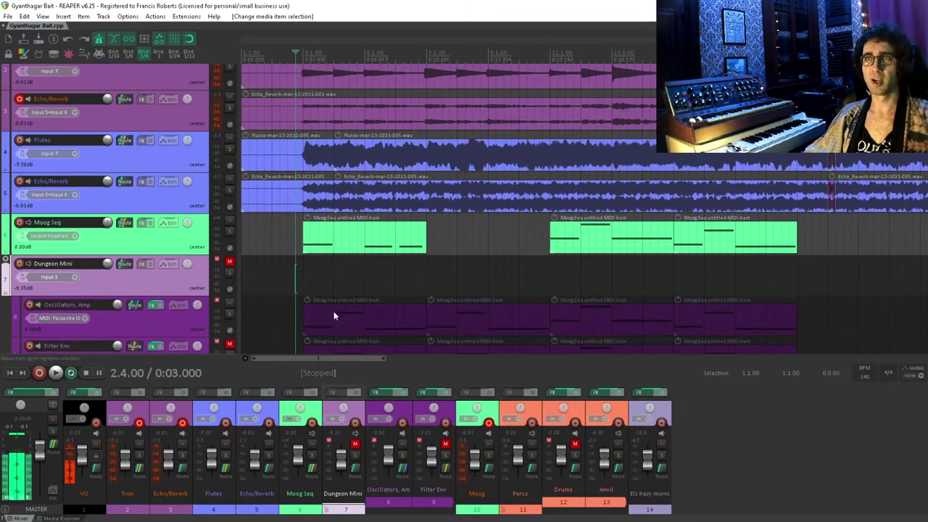
pyautogui.scroll(2, 333, 311)
pyautogui.scroll(1, 352, 296)
pyautogui.scroll(-2, 352, 296)
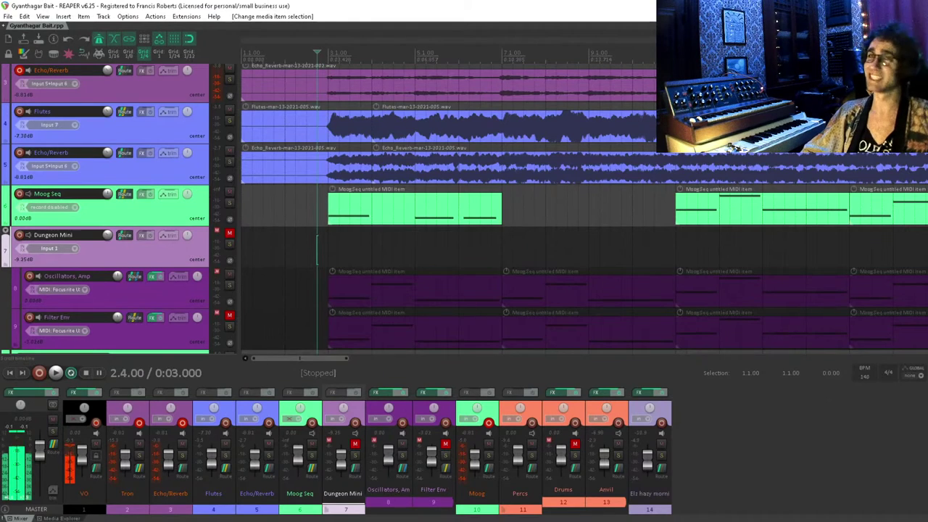
pyautogui.press('space')
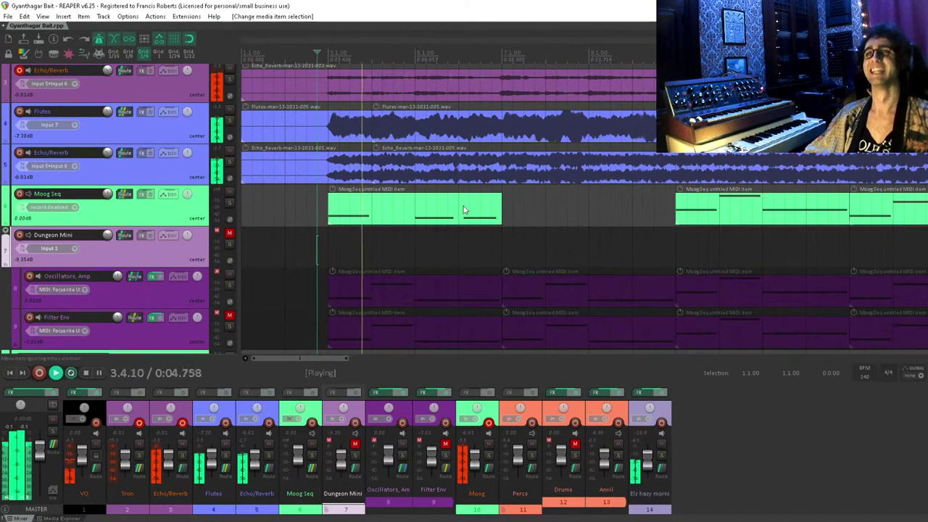
# - Lower the Anvil track's volume to about -11 dB during playback
pyautogui.scroll(-5, 476, 227)
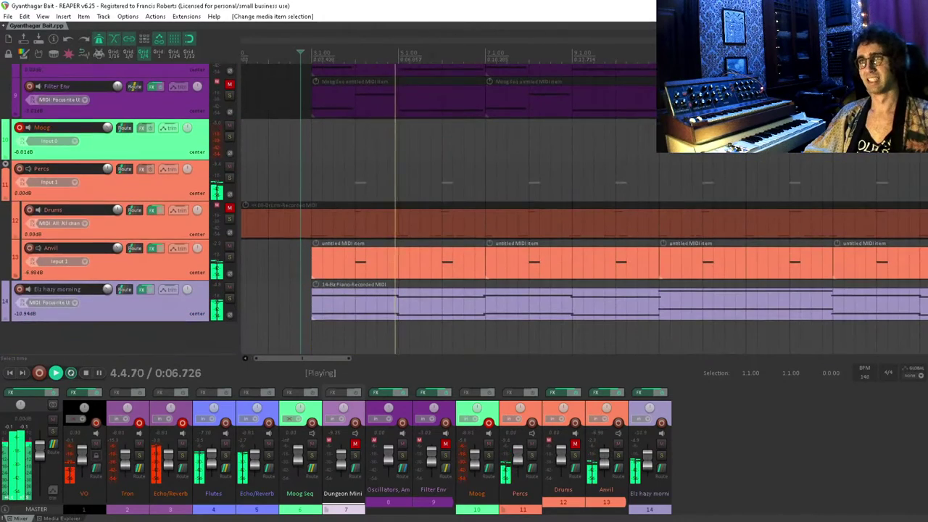
pyautogui.click(132, 259)
pyautogui.moveTo(117, 248); pyautogui.dragTo(117, 268)
# - Duplicate the first Moog Seq MIDI item into the empty space from bar 7 and stop playback
pyautogui.scroll(5, 401, 199)
pyautogui.click(455, 222)
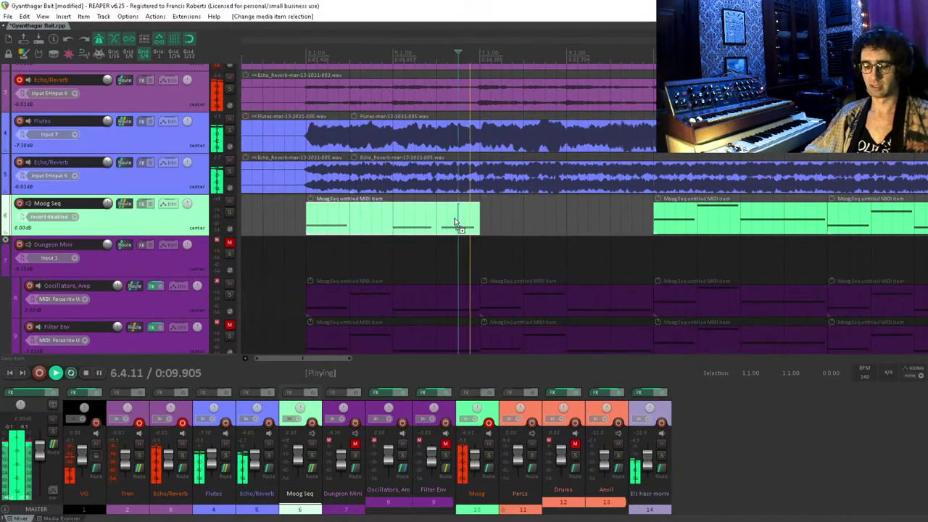
pyautogui.hotkey('ctrl', 'd')
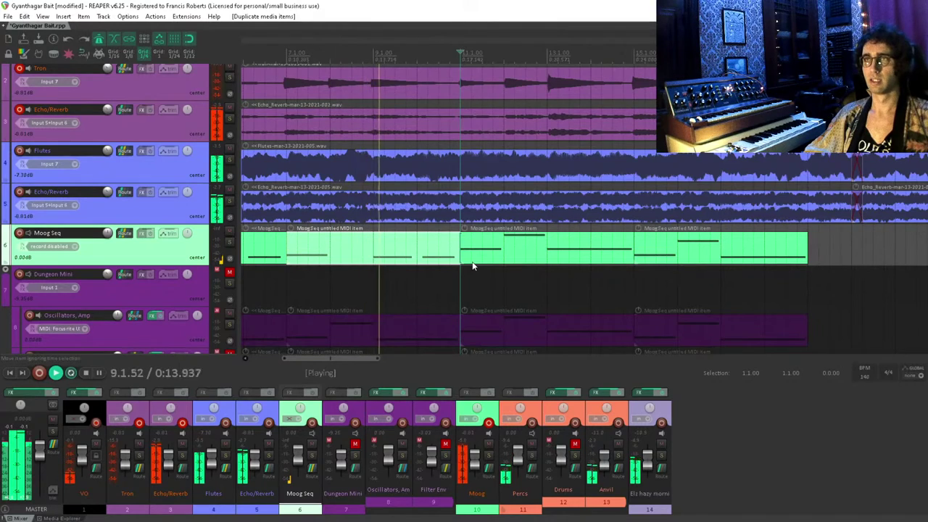
pyautogui.press('space')
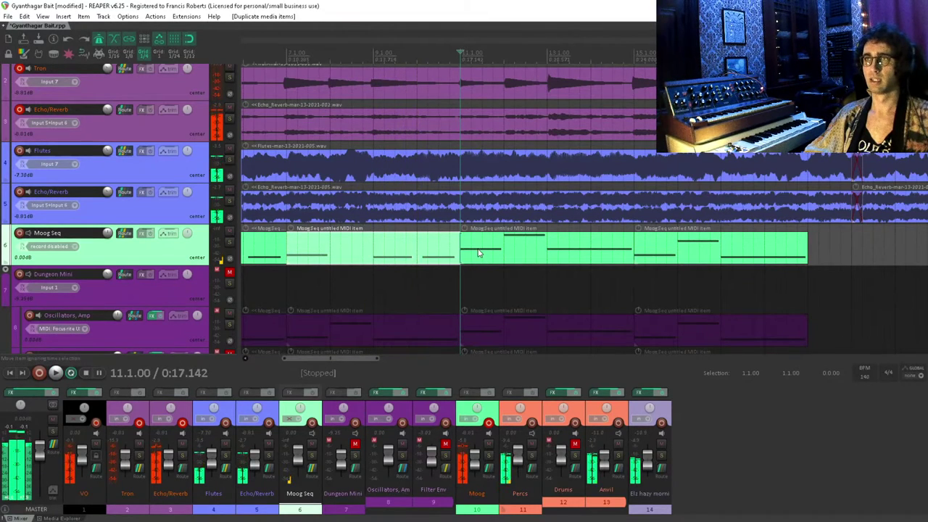
# - Open the Moog Seq MIDI item at bar 11, keep only its first note and shorten that note to one beat
pyautogui.doubleClick(478, 253)
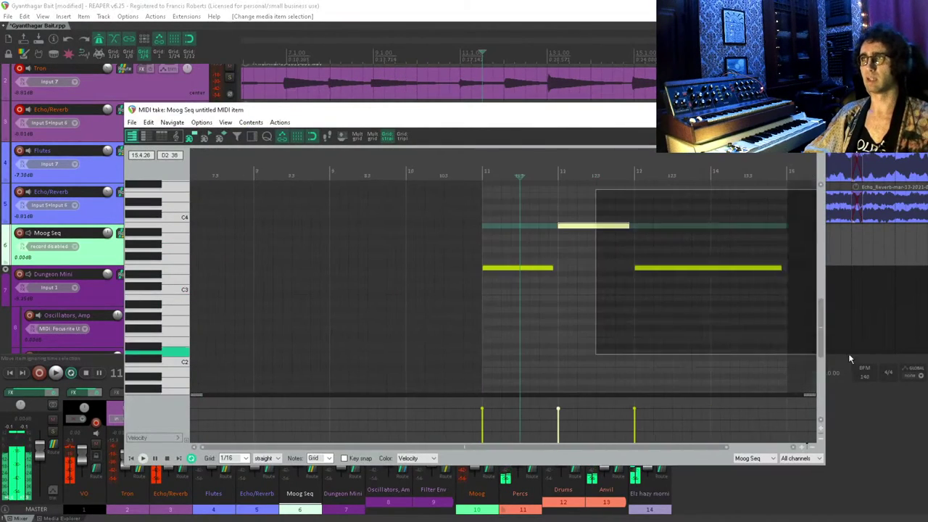
pyautogui.click(517, 269)
pyautogui.scroll(5, 551, 276)
pyautogui.scroll(-1, 597, 284)
pyautogui.moveTo(609, 269); pyautogui.dragTo(319, 310)
# - Copy the one-beat note so that three identical notes start on beats 1, 2 and 3 of bar 11
pyautogui.press('space')
pyautogui.press('space')
pyautogui.hotkey('ctrl', 'c')
pyautogui.hotkey('ctrl', 'v')
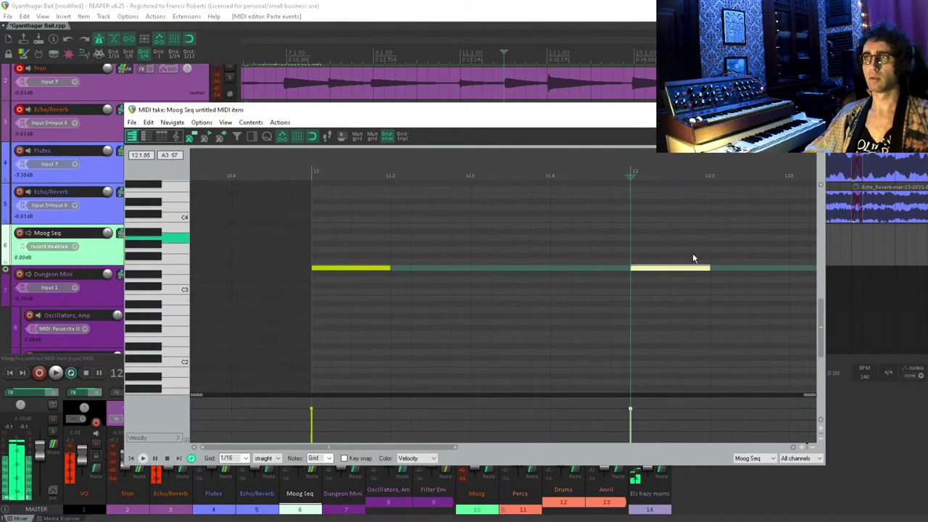
pyautogui.moveTo(638, 268); pyautogui.dragTo(326, 305)
pyautogui.click(411, 275)
pyautogui.moveTo(417, 269); pyautogui.dragTo(270, 313)
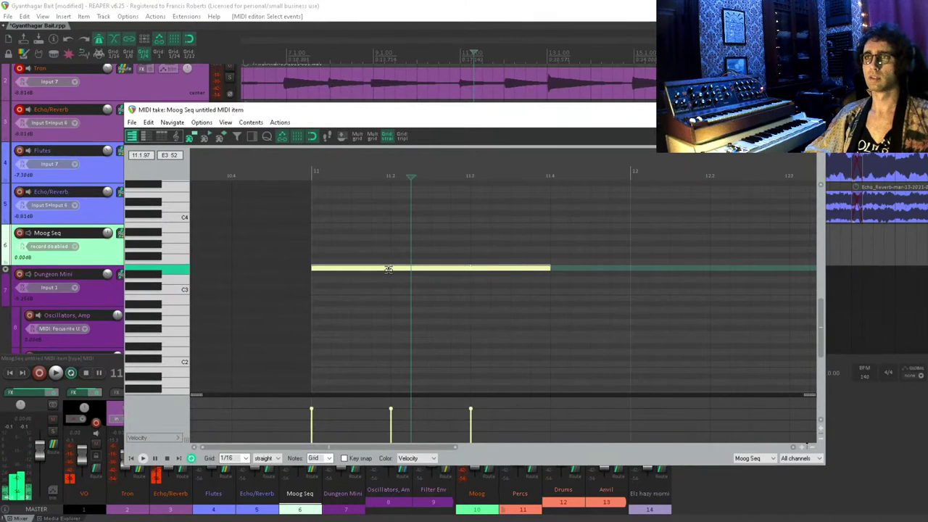
# - Trim the ends of the three bar 11 notes to leave small gaps between them, and audition from just before bar 11
pyautogui.moveTo(550, 269)
pyautogui.mouseDown()
pyautogui.moveTo(533, 268)
pyautogui.moveTo(558, 259)
pyautogui.mouseUp()
pyautogui.click(515, 299)
pyautogui.click(549, 270)
pyautogui.moveTo(553, 274); pyautogui.dragTo(379, 289)
pyautogui.moveTo(546, 268); pyautogui.dragTo(535, 269)
pyautogui.click(211, 330)
pyautogui.press('space')
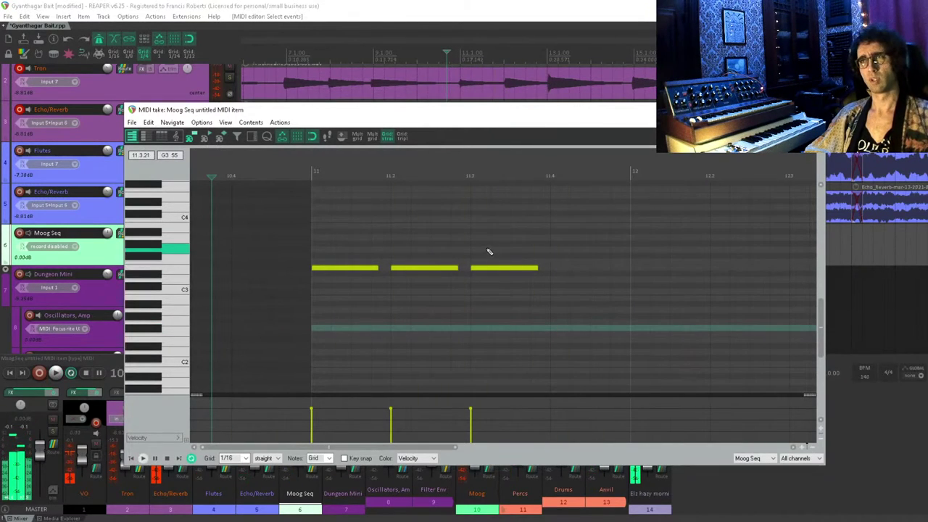
# - Copy the note onto beat 4 of bar 11 and beat 1 of bar 12, stretch the last copy to just over two beats, and audition
pyautogui.moveTo(502, 270); pyautogui.dragTo(666, 275)
pyautogui.scroll(-4, 654, 267)
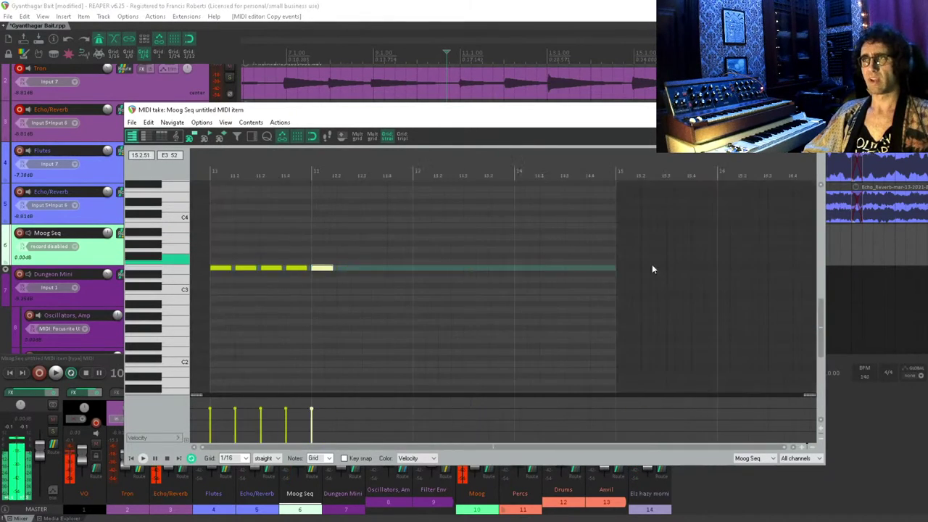
pyautogui.moveTo(333, 269); pyautogui.dragTo(366, 270)
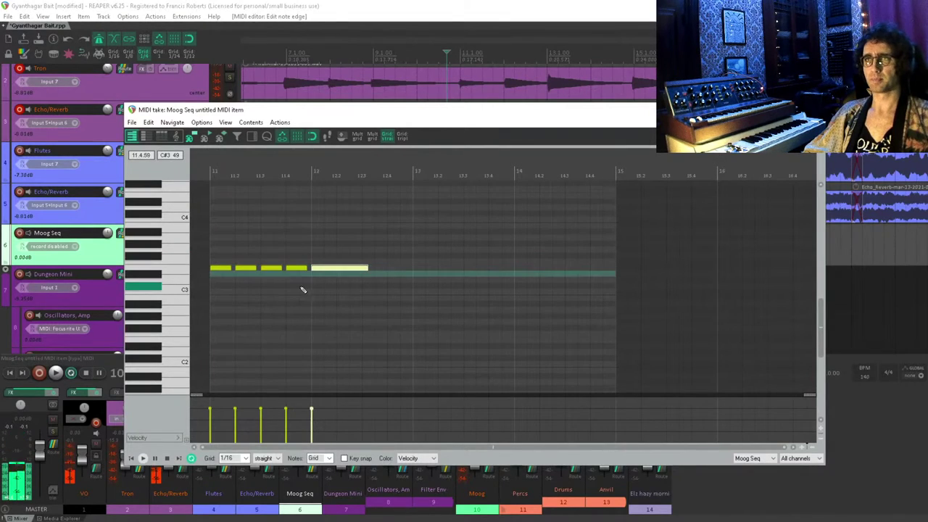
pyautogui.press('Escape')
pyautogui.click(429, 273)
pyautogui.press('space')
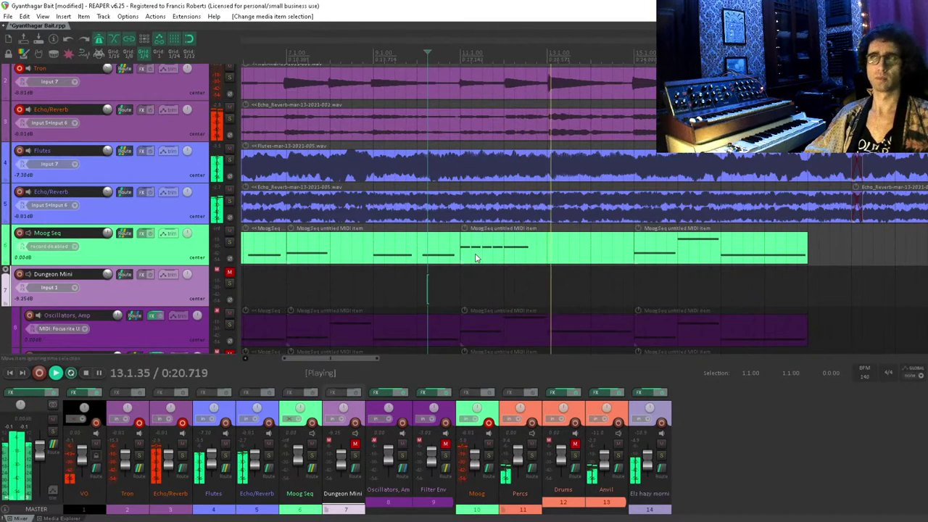
# - Replace the Moog Seq item at bar 15 with a copy of the bar 7 item, audition it and save the project
pyautogui.click(677, 245)
pyautogui.press('Delete')
pyautogui.press('space')
pyautogui.moveTo(326, 255); pyautogui.dragTo(634, 255)
pyautogui.click(612, 286)
pyautogui.press('space')
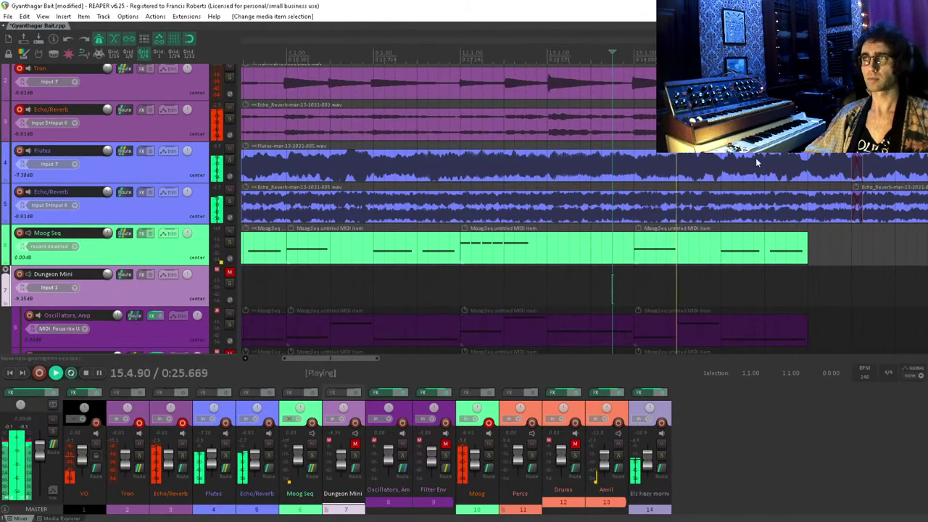
pyautogui.scroll(1, 756, 157)
pyautogui.press('space')
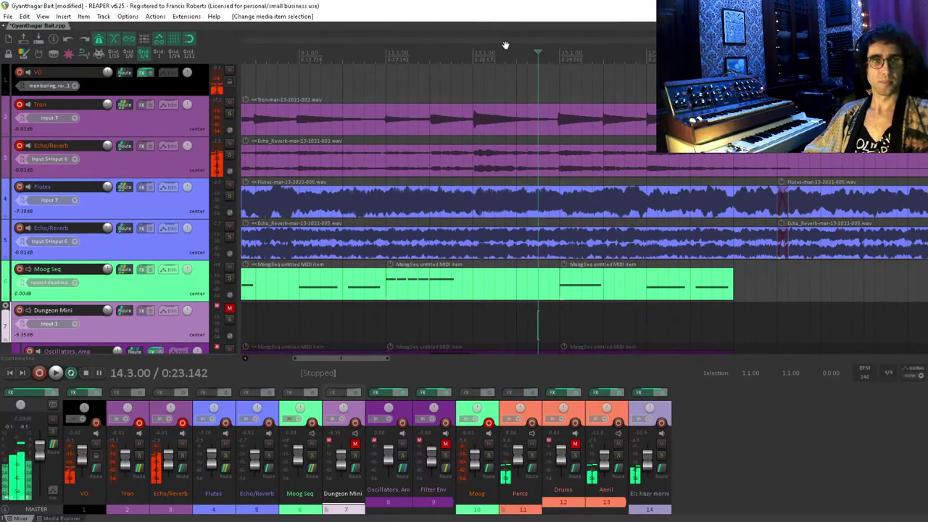
pyautogui.hotkey('ctrl', 's')
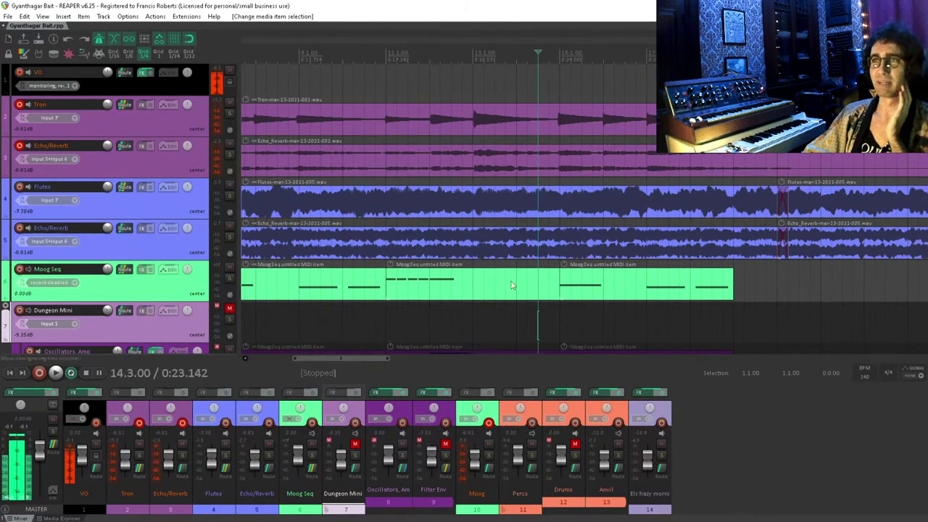
pyautogui.scroll(-2, 500, 202)
pyautogui.scroll(-3, 471, 117)
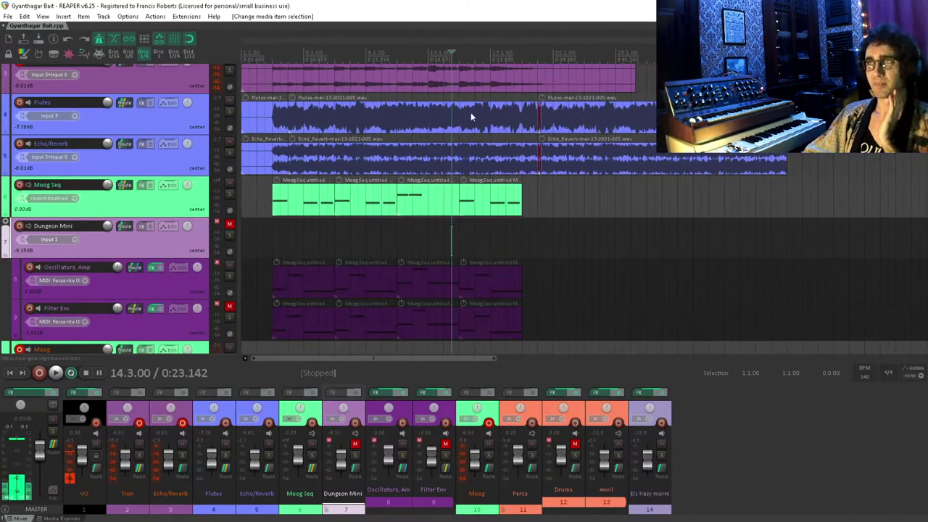
pyautogui.scroll(4, 471, 118)
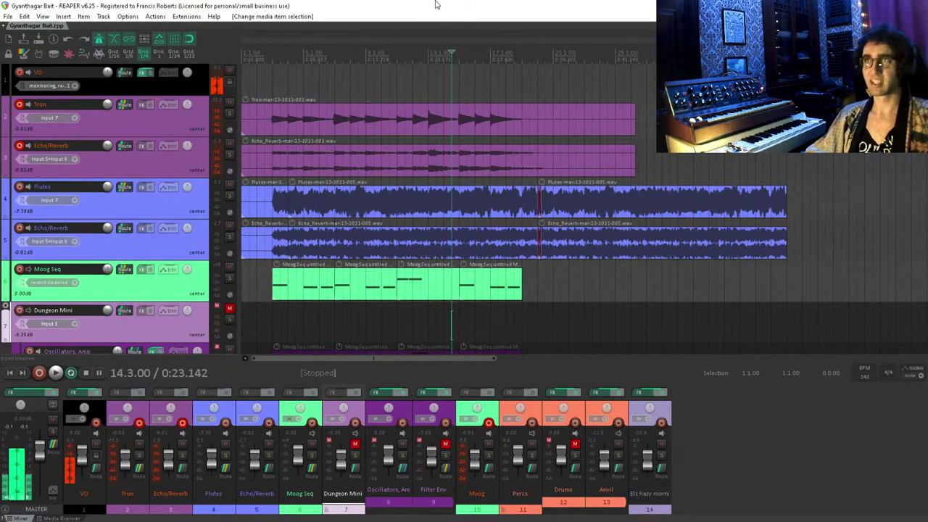
pyautogui.scroll(2, 415, 167)
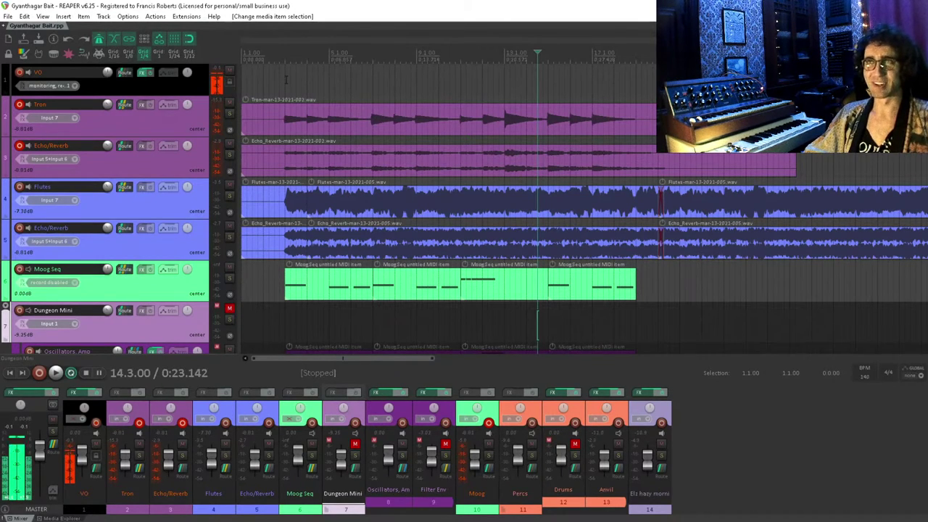
pyautogui.click(289, 85)
pyautogui.scroll(2, 293, 87)
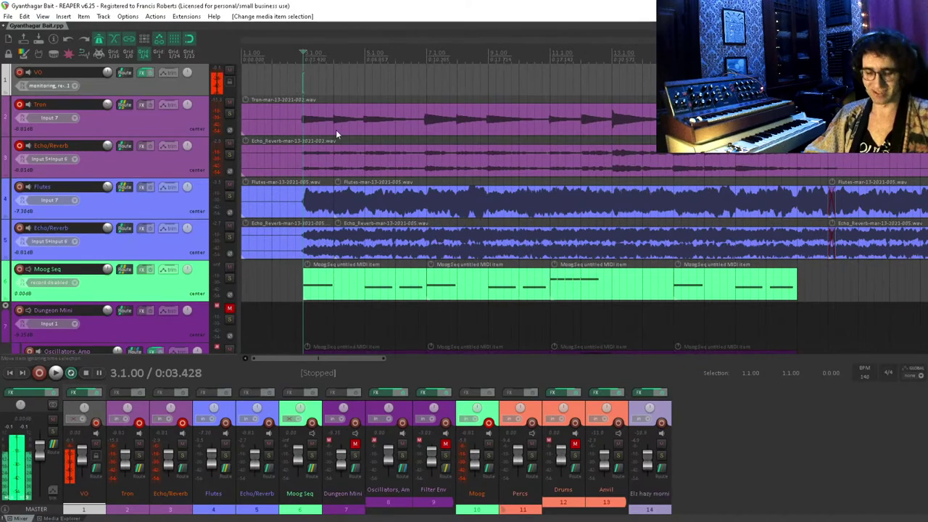
pyautogui.scroll(-2, 333, 137)
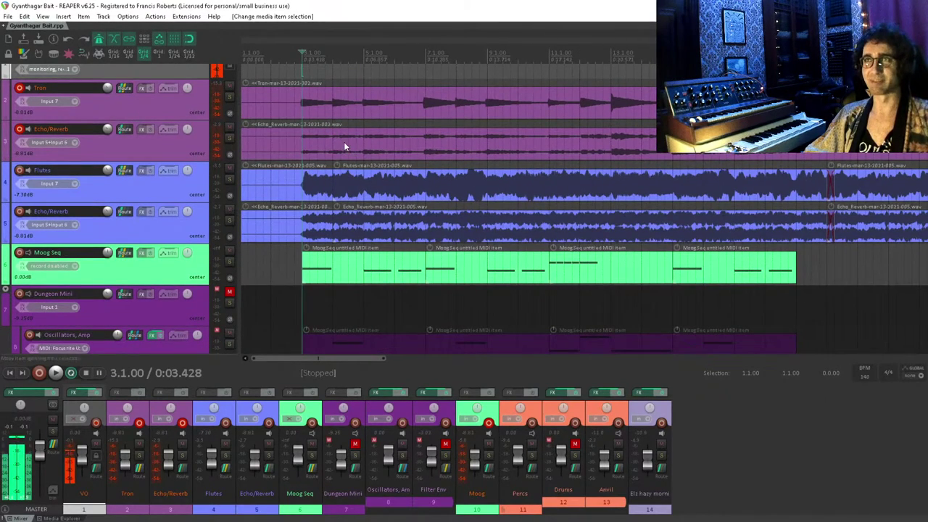
pyautogui.scroll(-2, 433, 143)
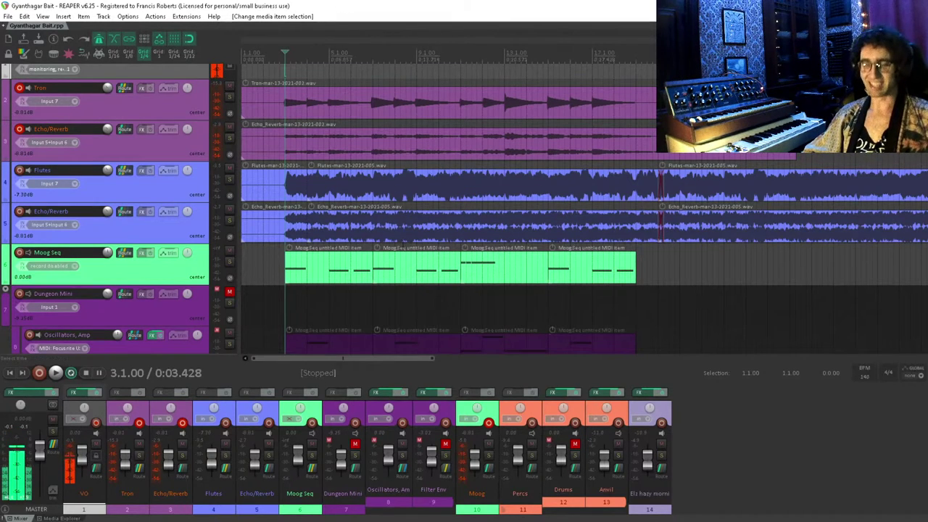
pyautogui.click(279, 304)
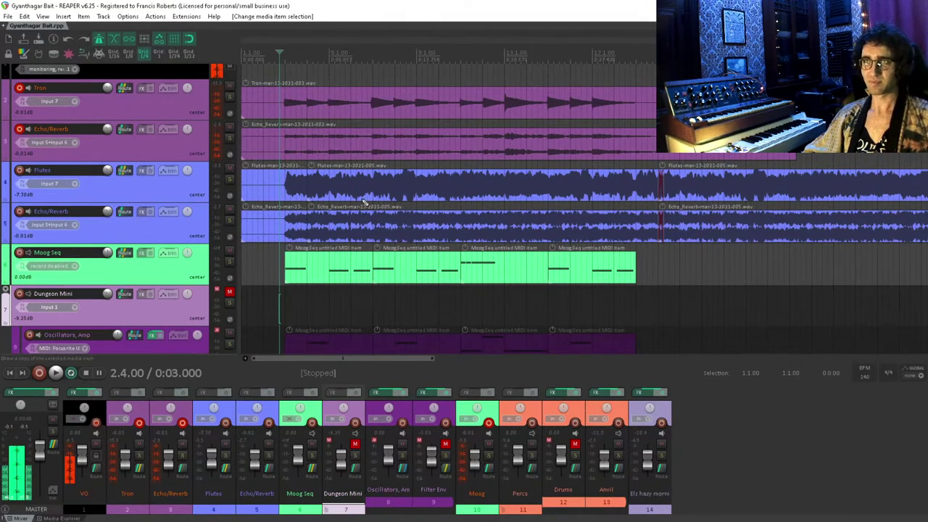
# - Unmute the Drums track, open its recorded MIDI item and briefly audition the low notes from beat 3 of bar 5
pyautogui.scroll(-8, 364, 203)
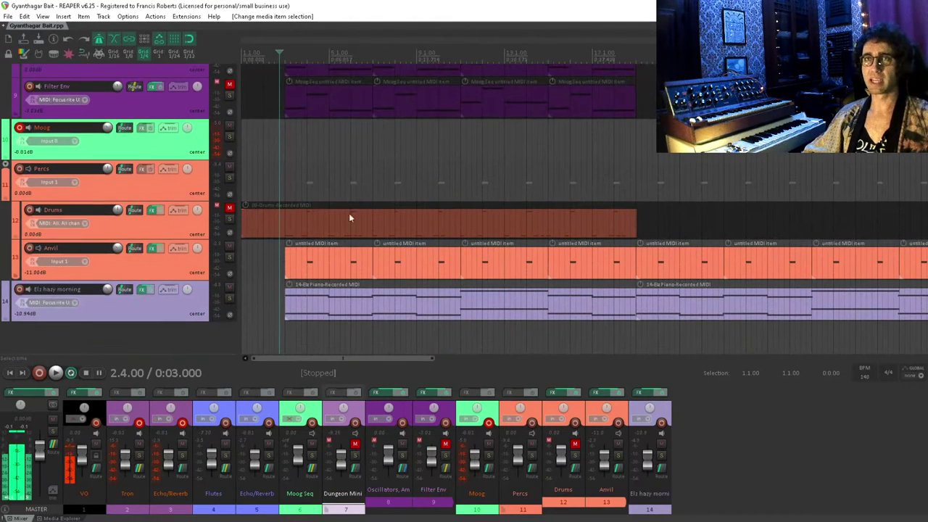
pyautogui.click(291, 226)
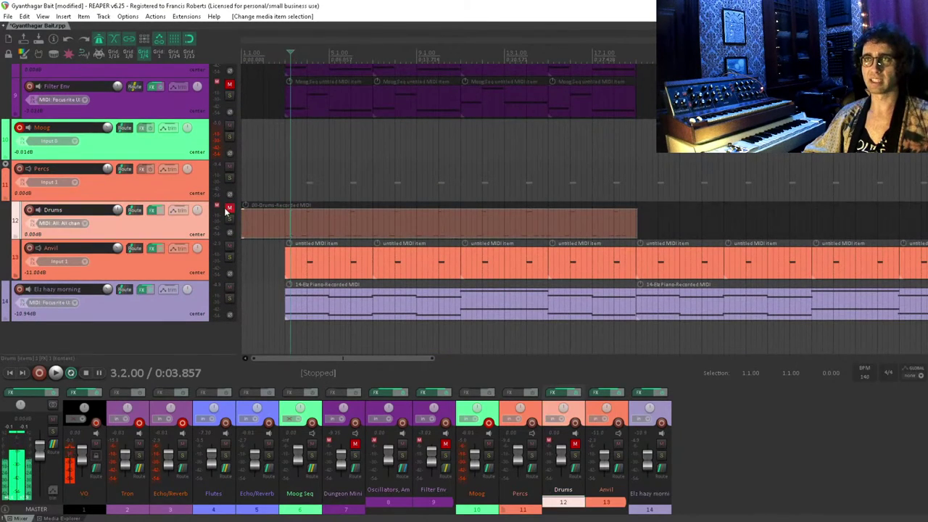
pyautogui.click(228, 208)
pyautogui.doubleClick(324, 232)
pyautogui.scroll(-2, 330, 246)
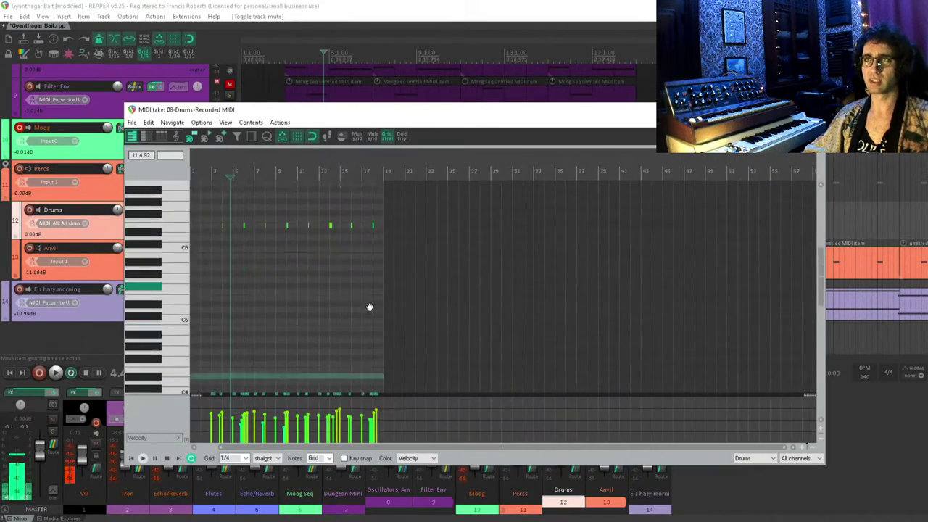
pyautogui.scroll(4, 356, 359)
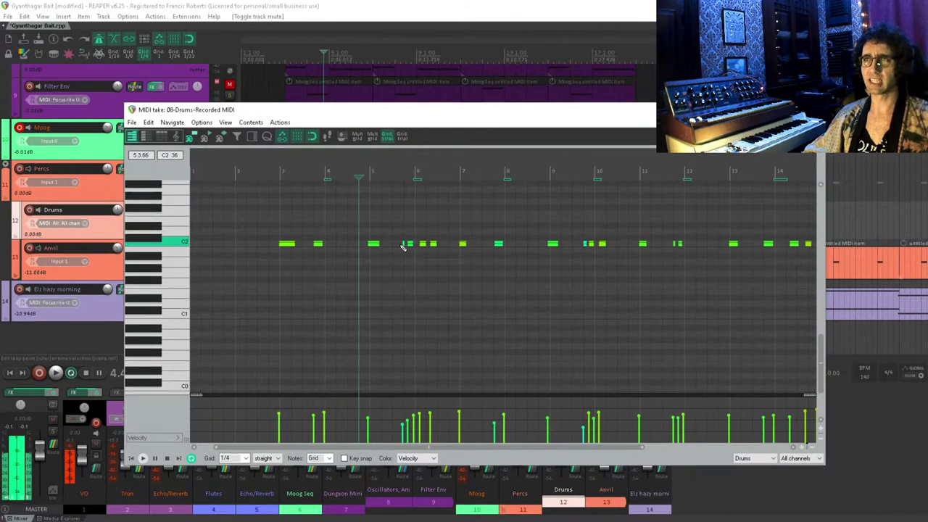
pyautogui.scroll(5, 403, 246)
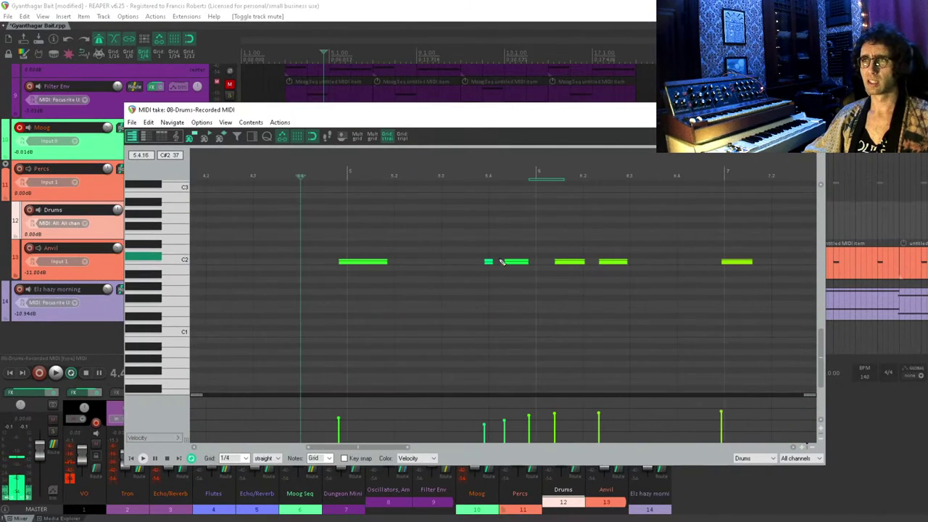
pyautogui.click(445, 284)
pyautogui.press('space')
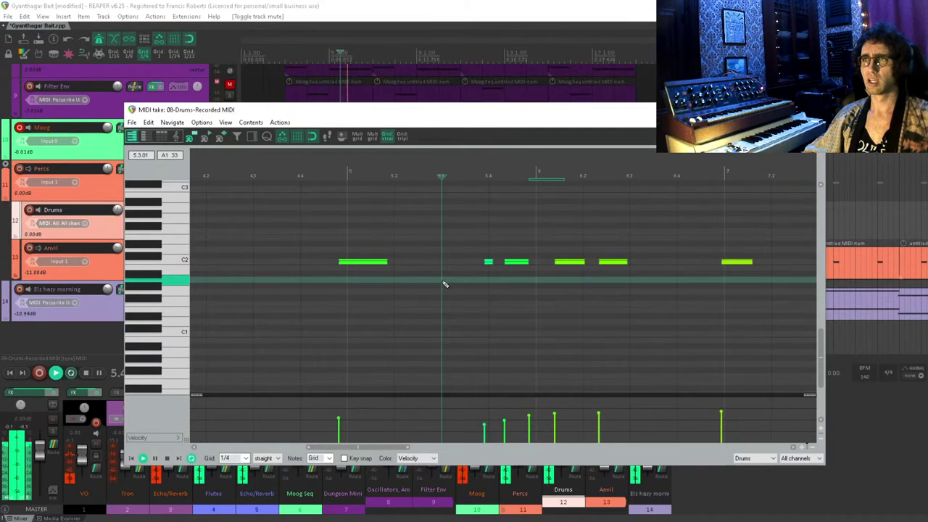
pyautogui.press('space')
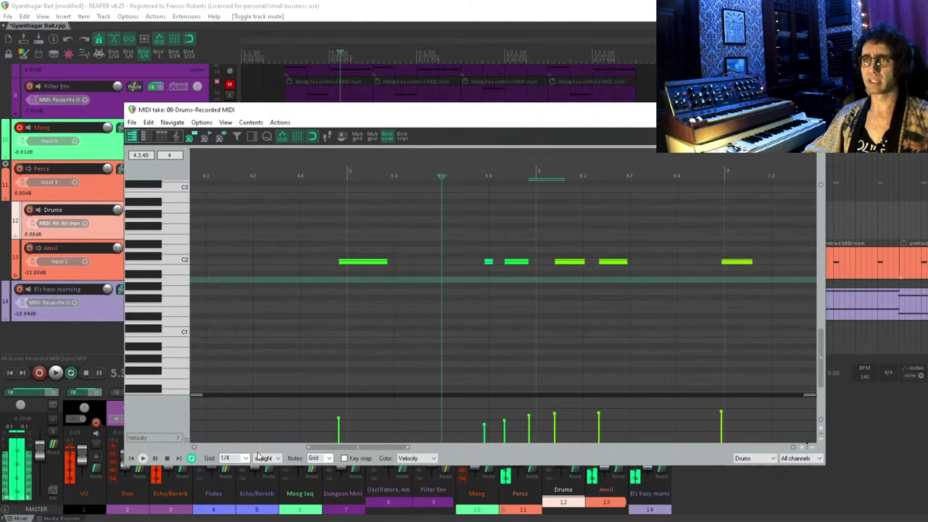
# - Set the MIDI grid to 1/8 and quantize the position of all drum notes to it at 84% strength with overlaps fixed
pyautogui.click(234, 458)
pyautogui.click(242, 500)
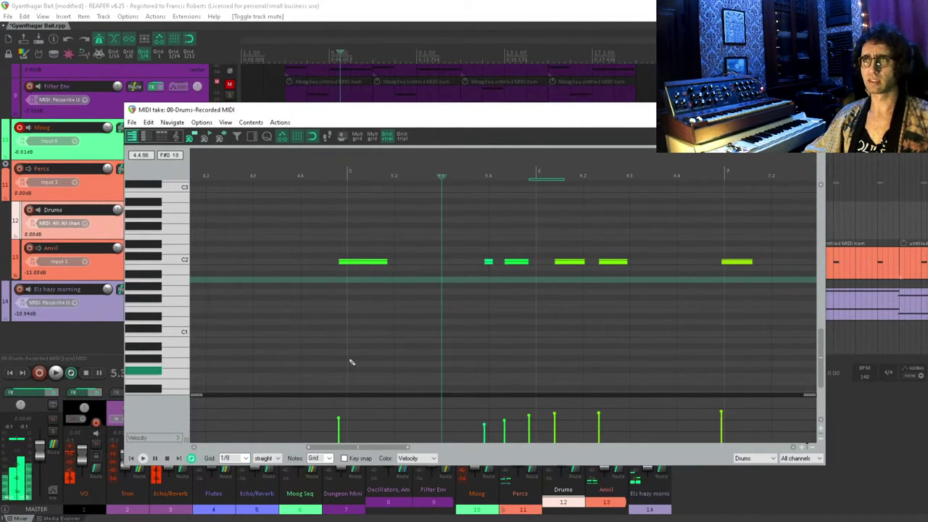
pyautogui.scroll(-6, 376, 306)
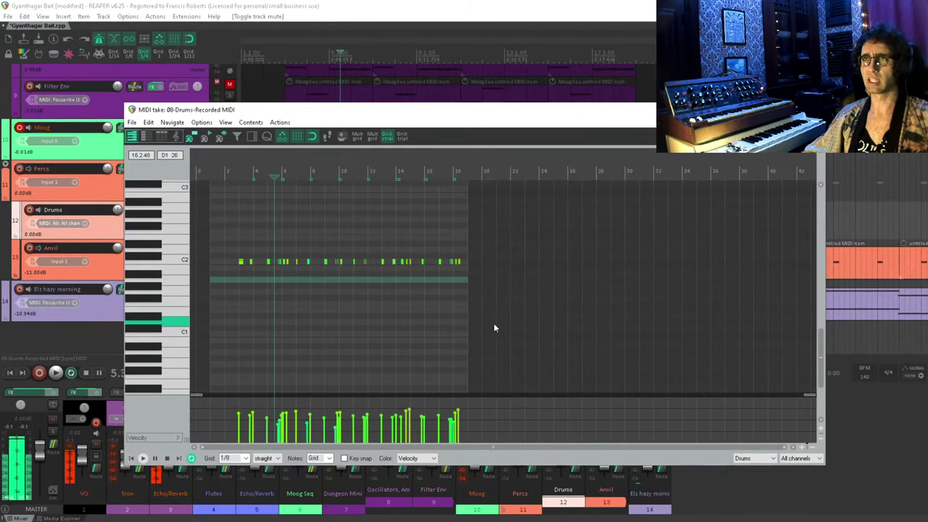
pyautogui.scroll(4, 395, 326)
pyautogui.hotkey('ctrl', 'a')
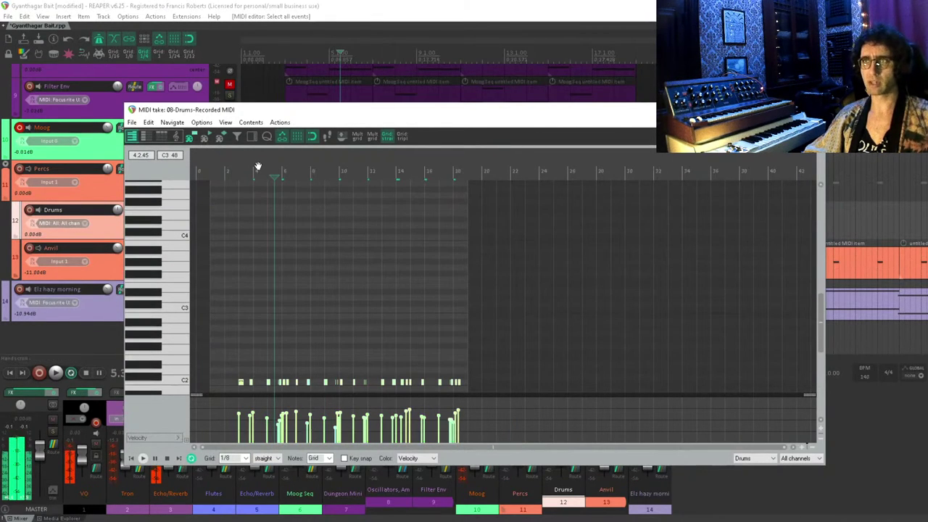
pyautogui.press('q')
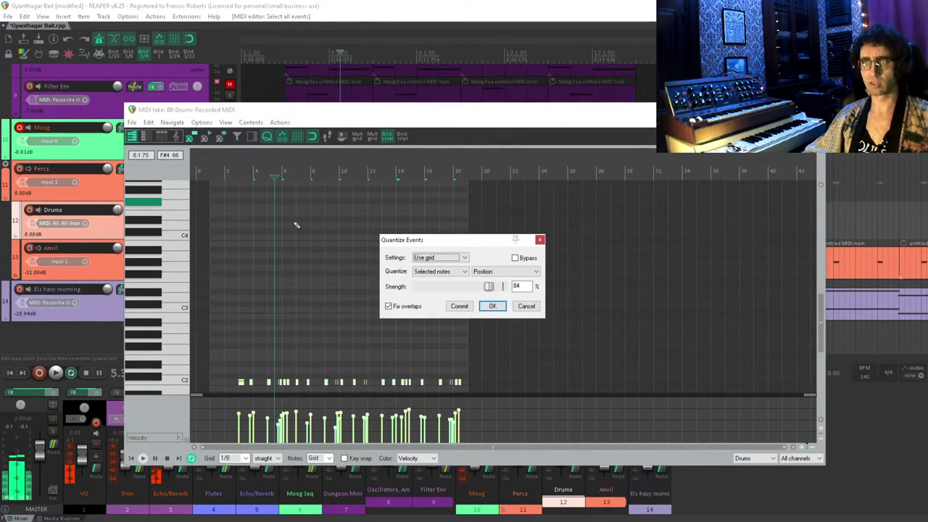
pyautogui.click(492, 307)
# - Examine the timing of the quantized low and high drum notes throughout the item and close the MIDI editor
pyautogui.scroll(8, 358, 363)
pyautogui.scroll(-3, 356, 306)
pyautogui.hscroll(10, 551, 288)
pyautogui.scroll(1, 356, 297)
pyautogui.hscroll(11, 355, 297)
pyautogui.scroll(1, 308, 287)
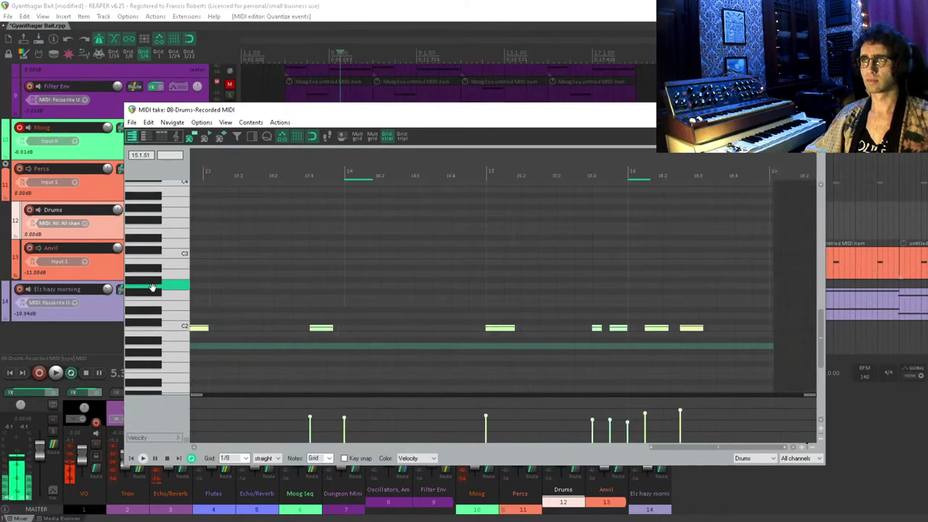
pyautogui.hscroll(8, 453, 278)
pyautogui.scroll(5, 396, 263)
pyautogui.scroll(-5, 218, 269)
pyautogui.scroll(8, 217, 269)
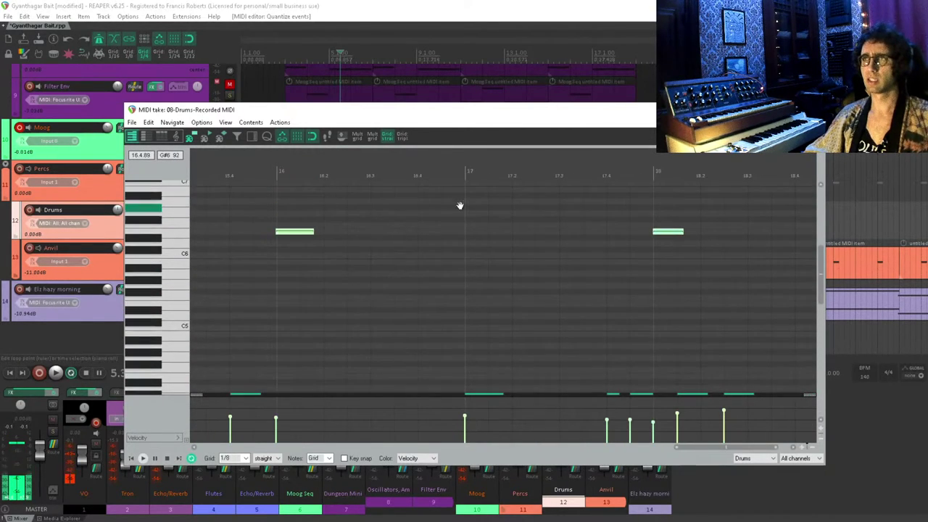
pyautogui.scroll(2, 356, 250)
pyautogui.scroll(-7, 360, 251)
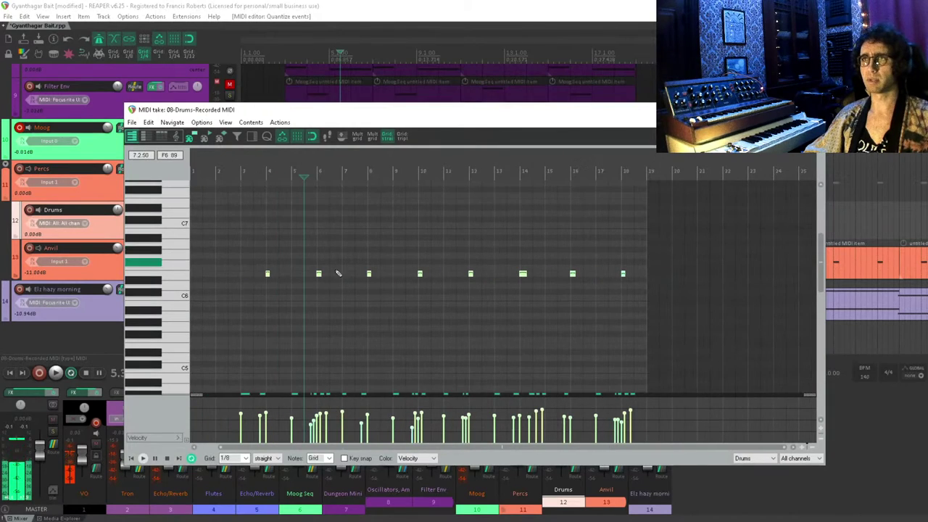
pyautogui.click(262, 299)
pyautogui.scroll(5, 261, 300)
pyautogui.scroll(3, 261, 299)
pyautogui.press('Escape')
# - Save the project and play the arrangement from beat 3 of bar 2 to hear the quantized drums
pyautogui.click(275, 261)
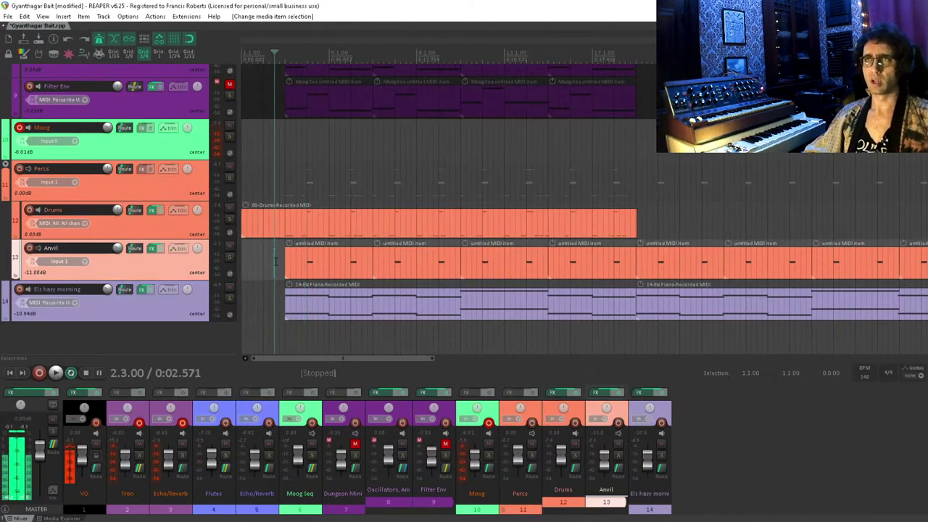
pyautogui.hotkey('ctrl', 's')
pyautogui.press('space')
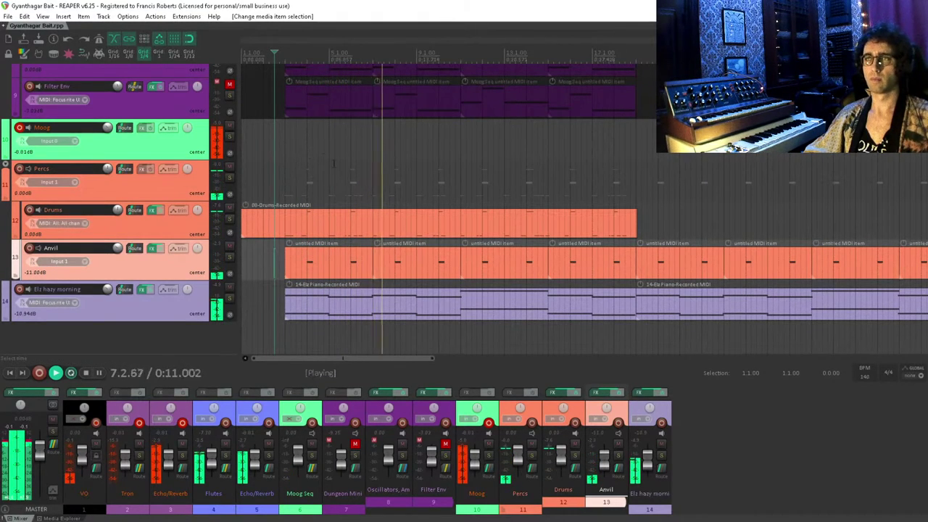
pyautogui.hscroll(2, 400, 153)
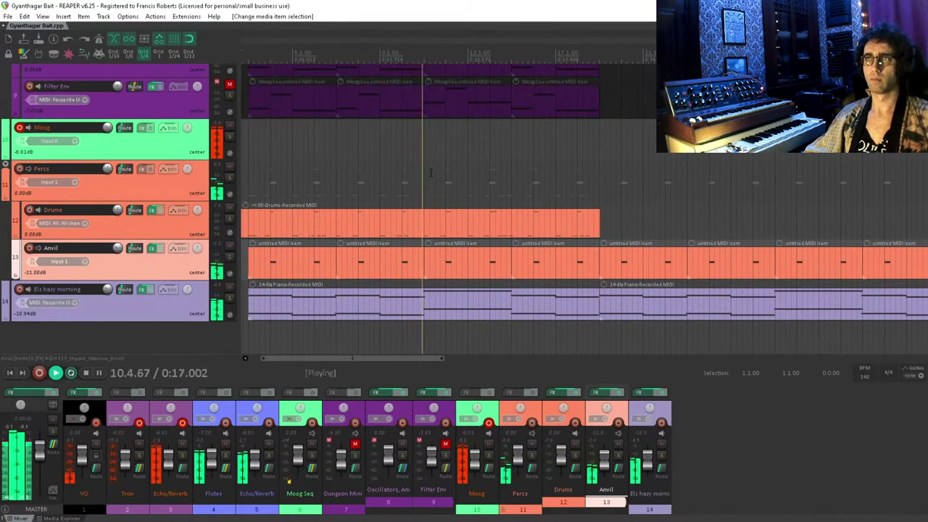
# - Reopen the Drums MIDI item and insert two C2 notes on beats 2 and 3 of bar 11
pyautogui.doubleClick(435, 223)
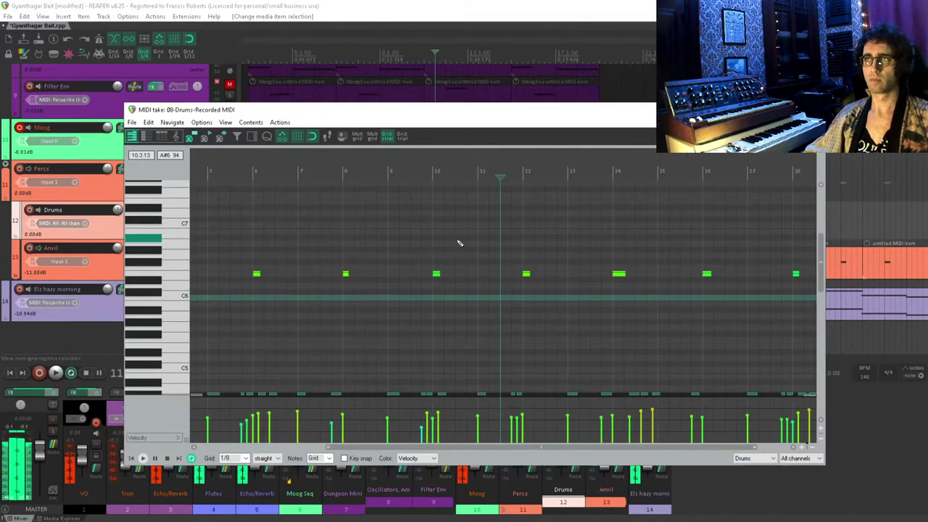
pyautogui.scroll(3, 460, 242)
pyautogui.scroll(-5, 161, 296)
pyautogui.scroll(-2, 161, 295)
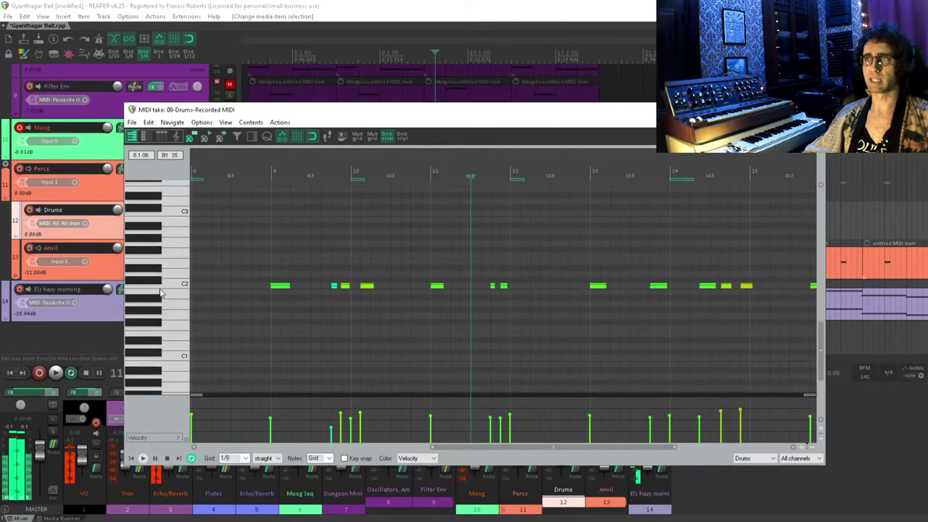
pyautogui.press('space')
pyautogui.scroll(3, 432, 301)
pyautogui.press('space')
pyautogui.click(605, 267)
pyautogui.click(643, 270)
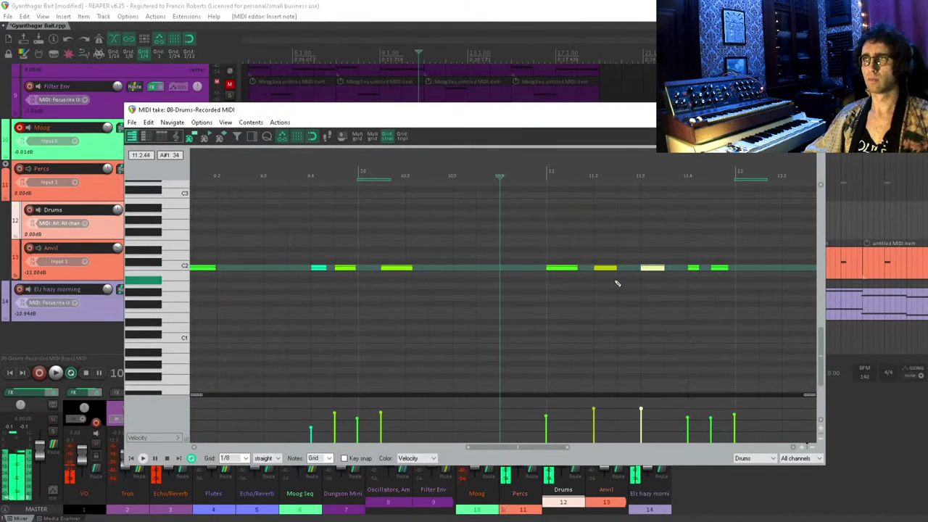
# - Audition the drum part from the start of bar 11, close the MIDI editor and stop playback
pyautogui.click(547, 300)
pyautogui.press('space')
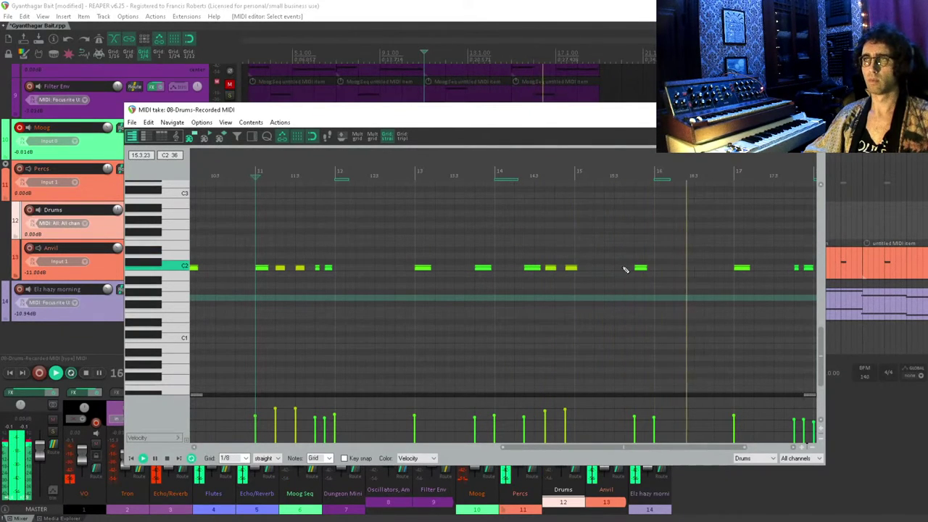
pyautogui.press('Escape')
pyautogui.hscroll(-2, 459, 222)
pyautogui.press('space')
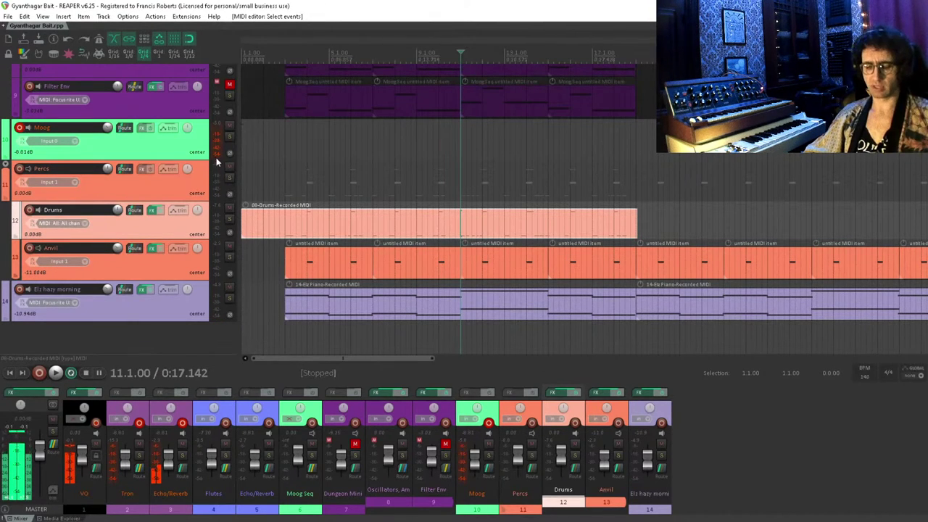
# - Add PuigTec EQP1A Stereo to the master track ahead of the Master Limiter and save the project
pyautogui.click(33, 395)
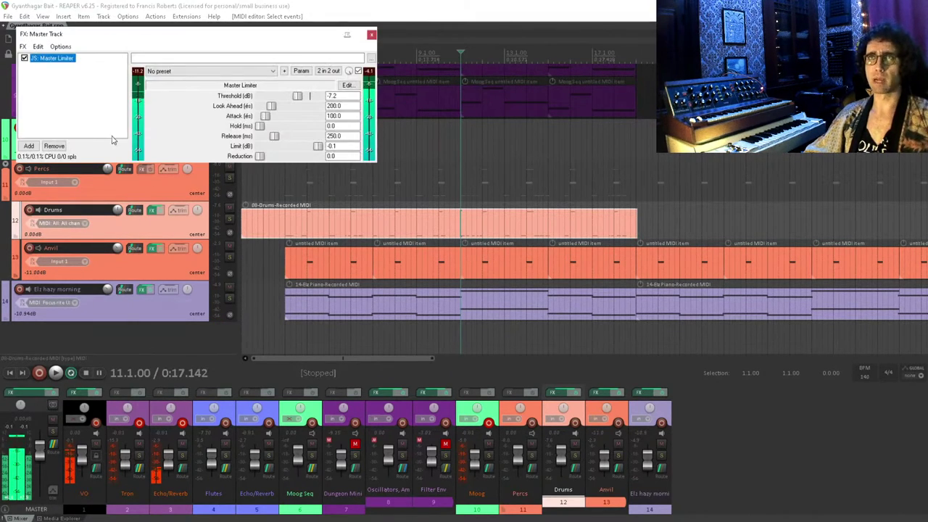
pyautogui.doubleClick(103, 101)
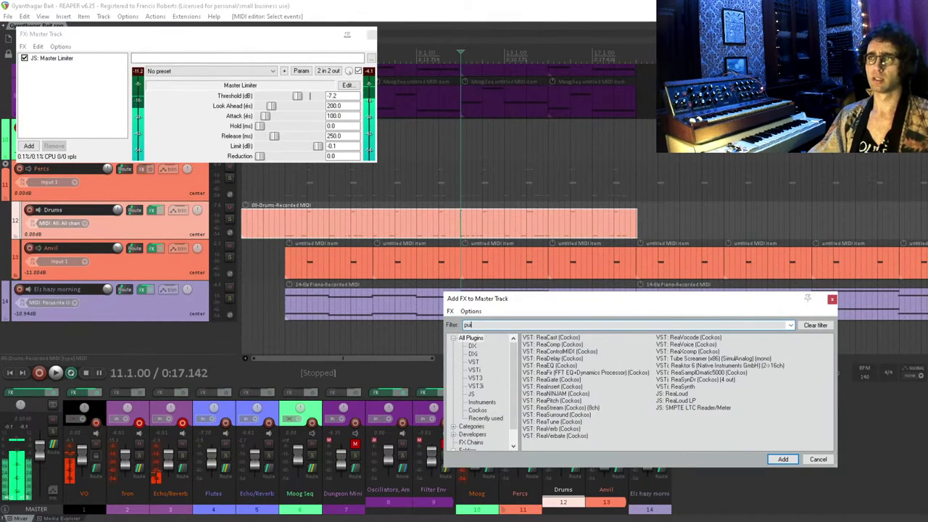
pyautogui.write('pui')
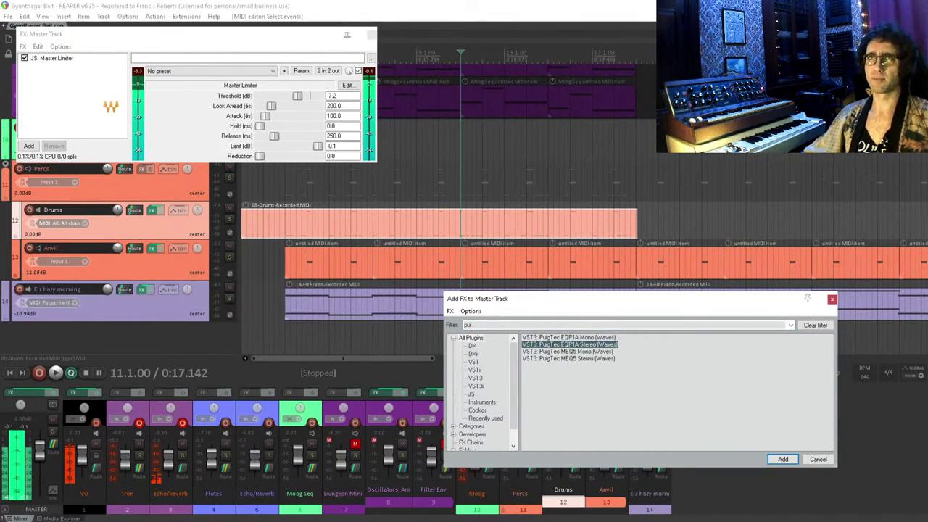
pyautogui.press('Return')
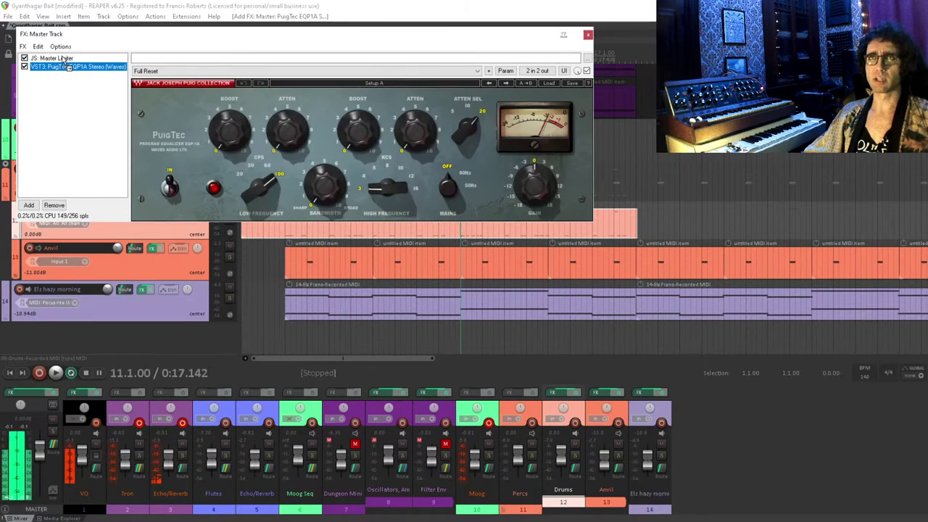
pyautogui.moveTo(64, 60); pyautogui.dragTo(64, 61)
pyautogui.moveTo(102, 36); pyautogui.dragTo(137, 52)
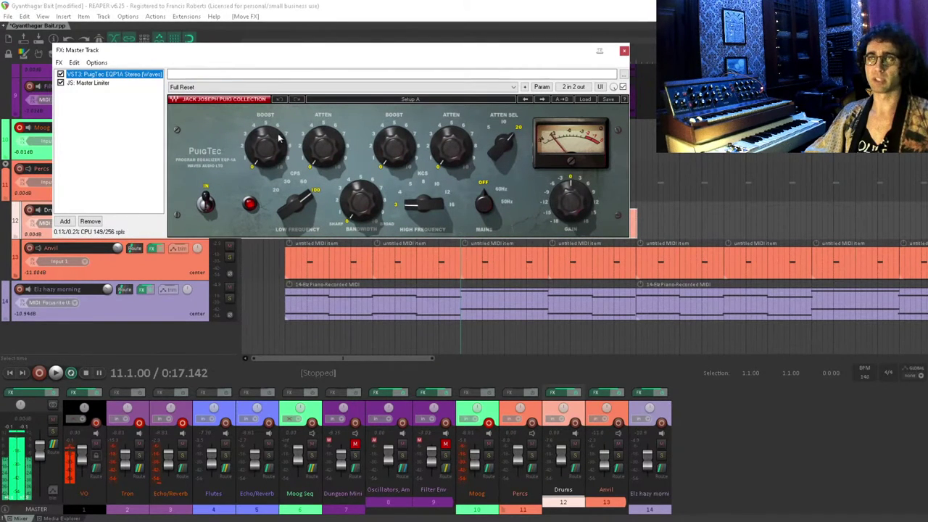
pyautogui.click(288, 4)
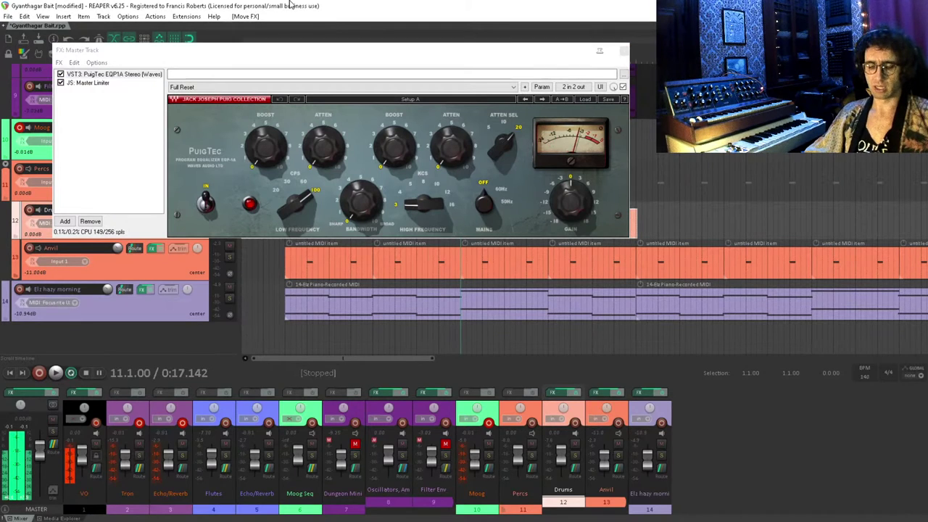
pyautogui.hotkey('ctrl', 's')
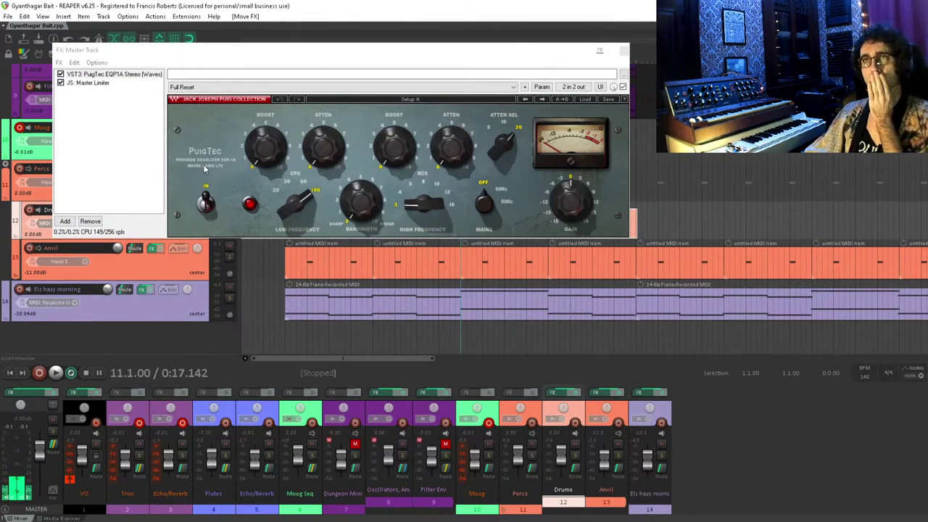
# - Browse the available JS plugins for the master track and close the plugin list without adding one
pyautogui.doubleClick(82, 152)
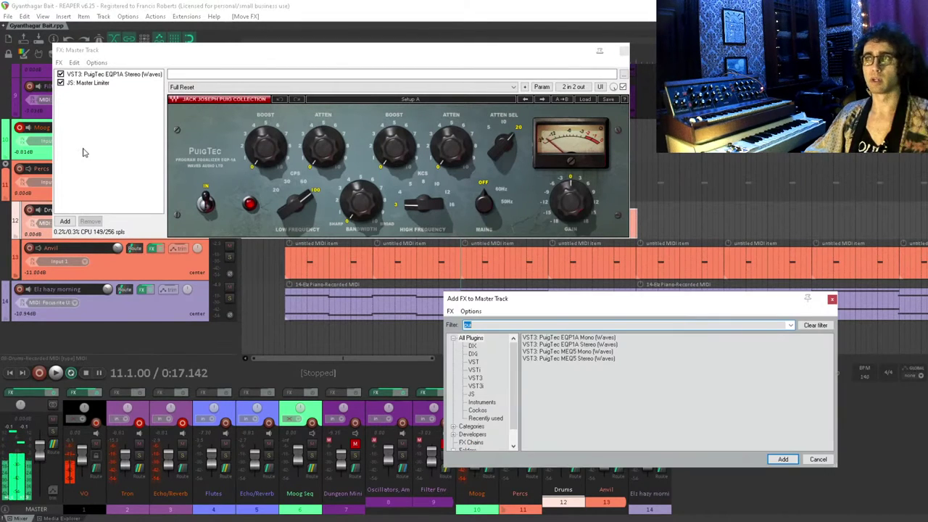
pyautogui.write('js')
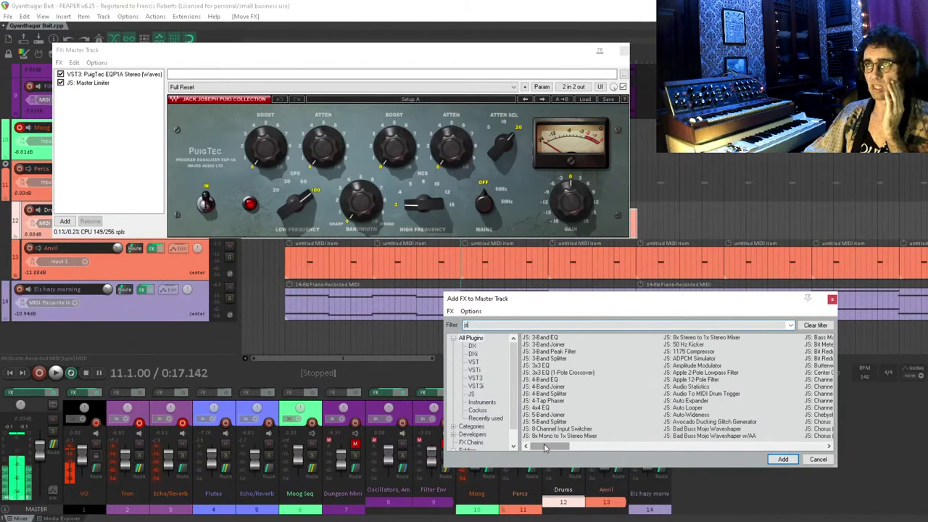
pyautogui.moveTo(545, 447); pyautogui.dragTo(773, 425)
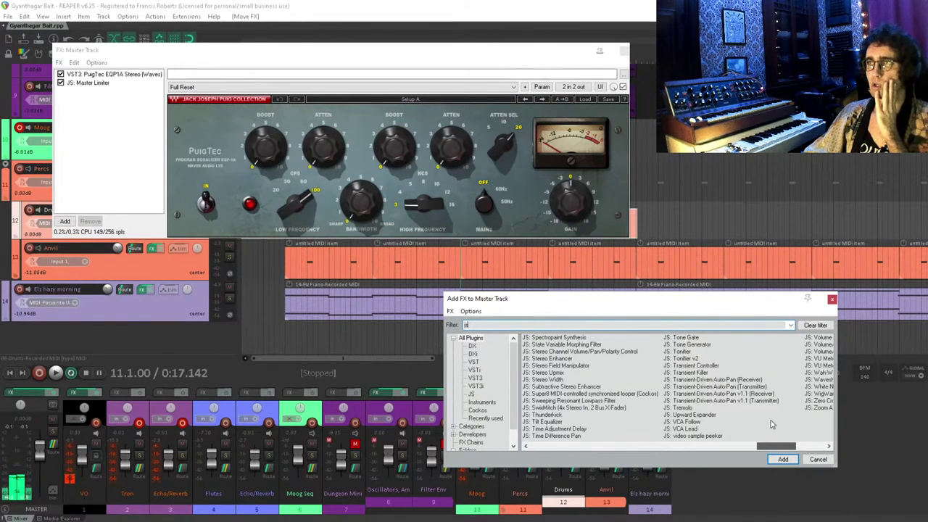
pyautogui.click(832, 300)
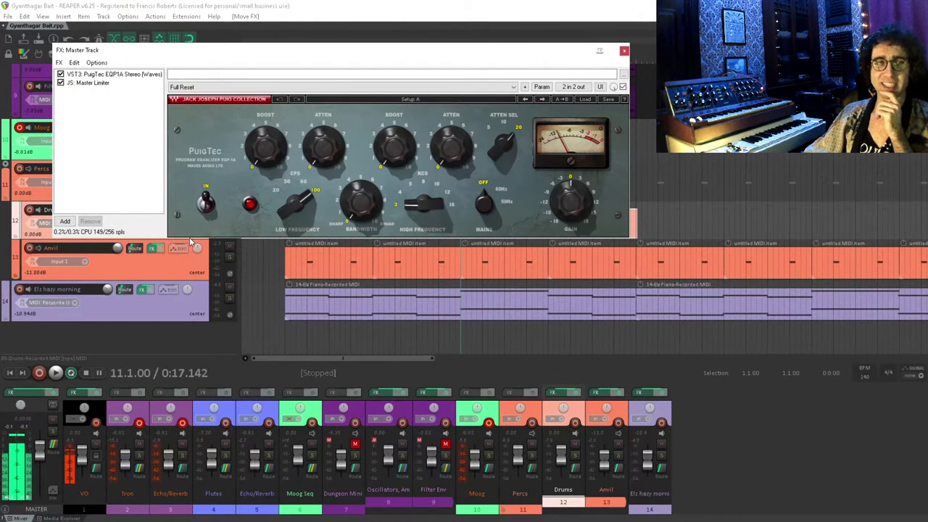
# - Set the low frequency of the PuigTec EQ on the master track to 20 Hz
pyautogui.click(182, 4)
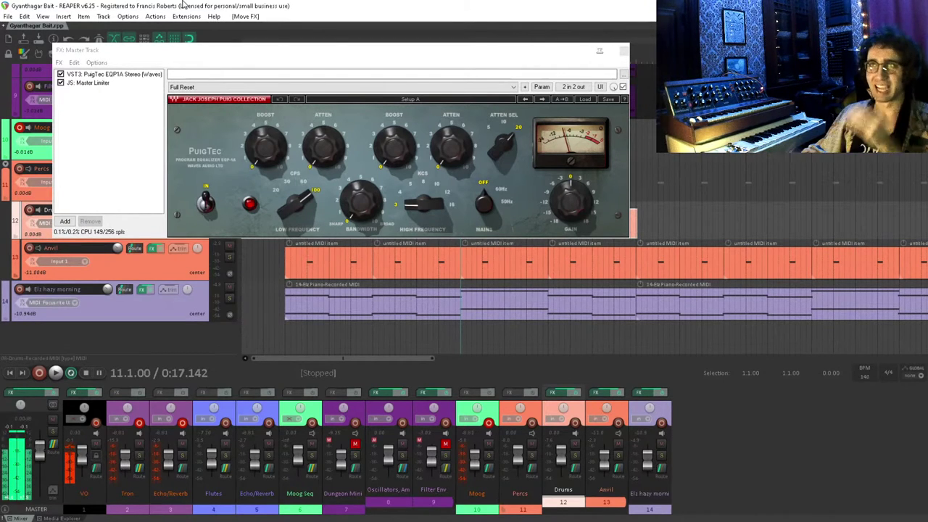
pyautogui.click(296, 203)
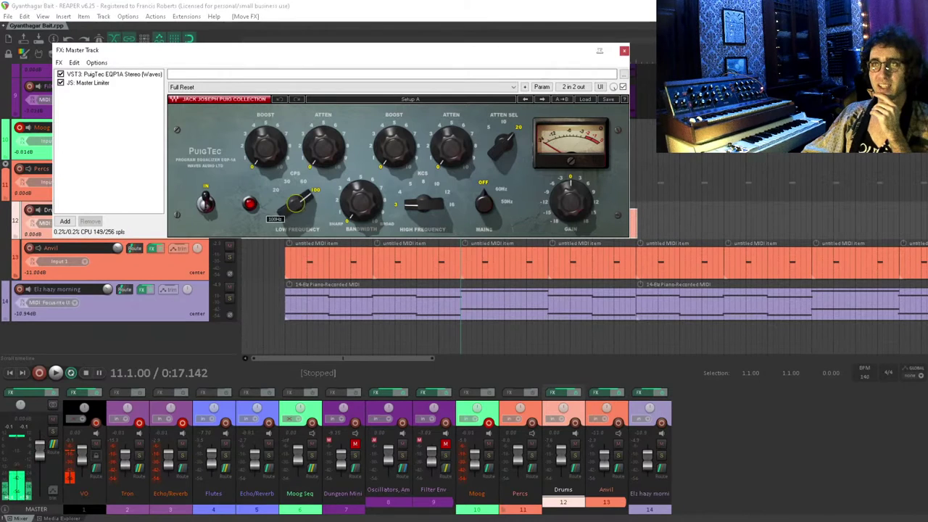
pyautogui.moveTo(295, 203); pyautogui.dragTo(223, 129)
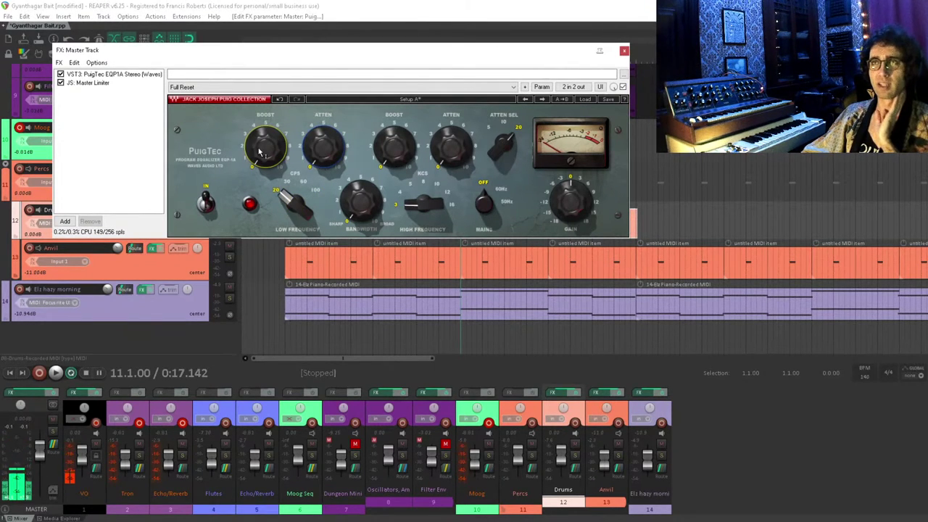
pyautogui.moveTo(262, 153)
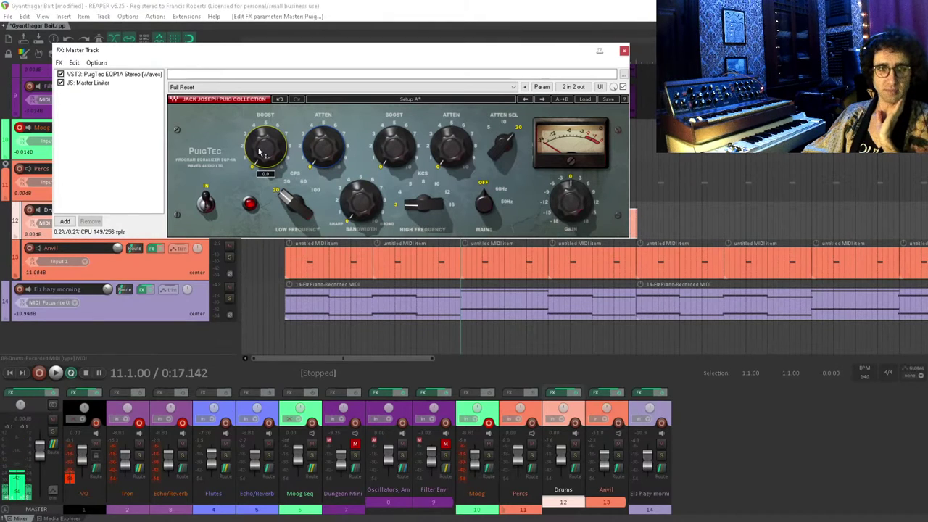
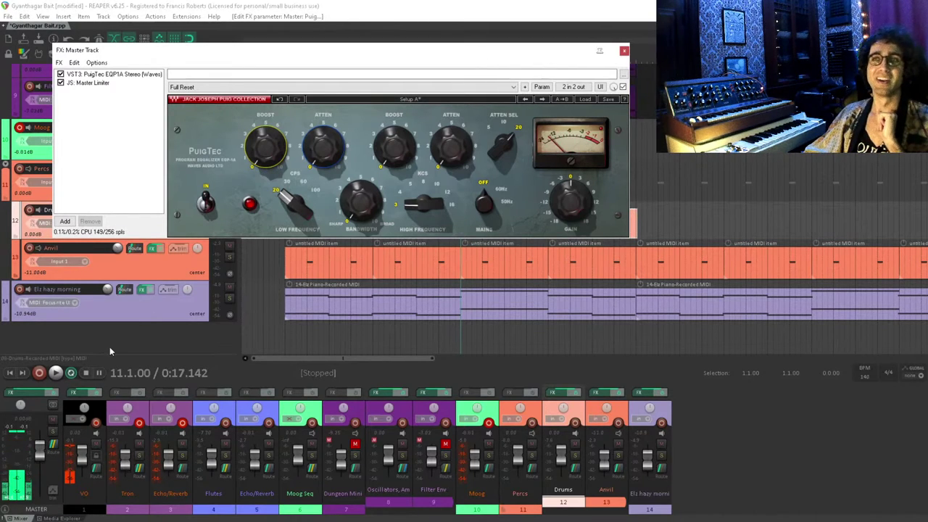
# - Look through the installed VSTi instruments and close the plugin list without adding one
pyautogui.doubleClick(123, 174)
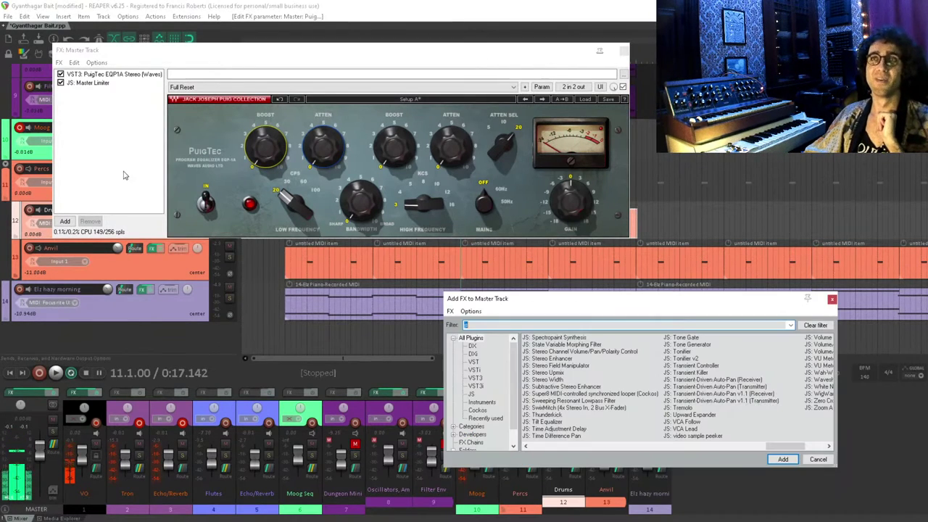
pyautogui.click(472, 369)
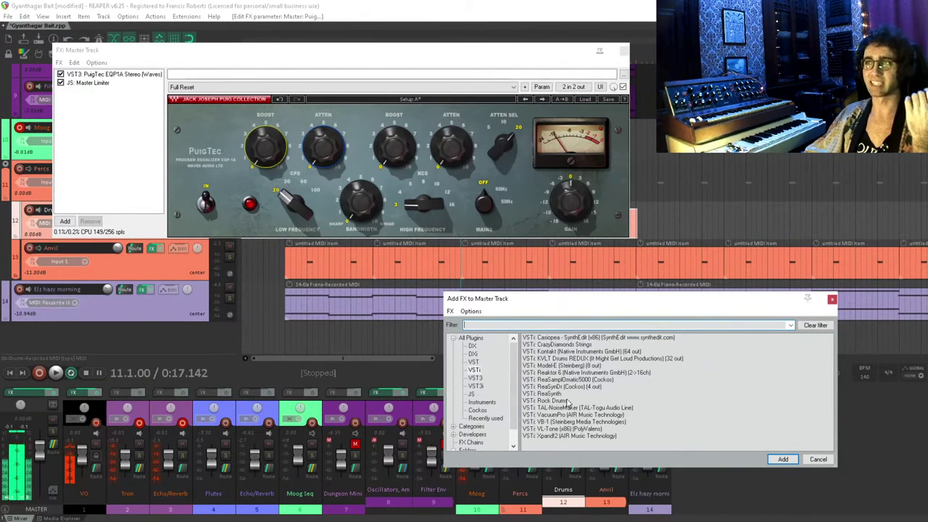
pyautogui.click(831, 299)
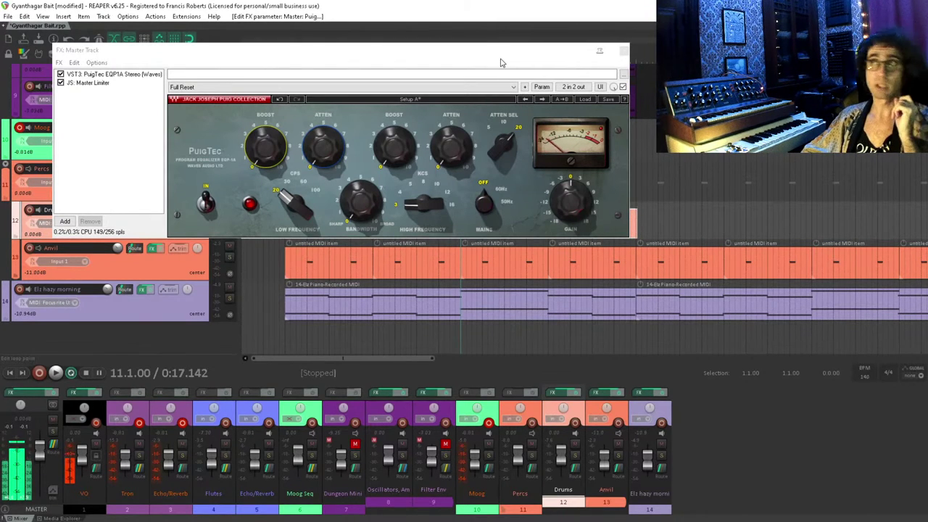
# - Set the master EQ's bandwidth to 3 and raise low-frequency boost and attenuation together to about 3, auditioning from beat 2 of bar 2
pyautogui.click(269, 261)
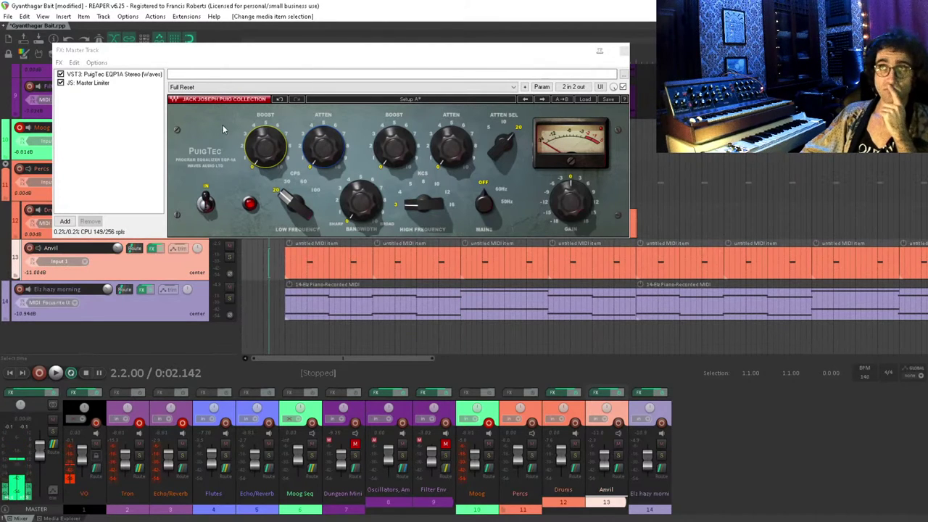
pyautogui.click(263, 141)
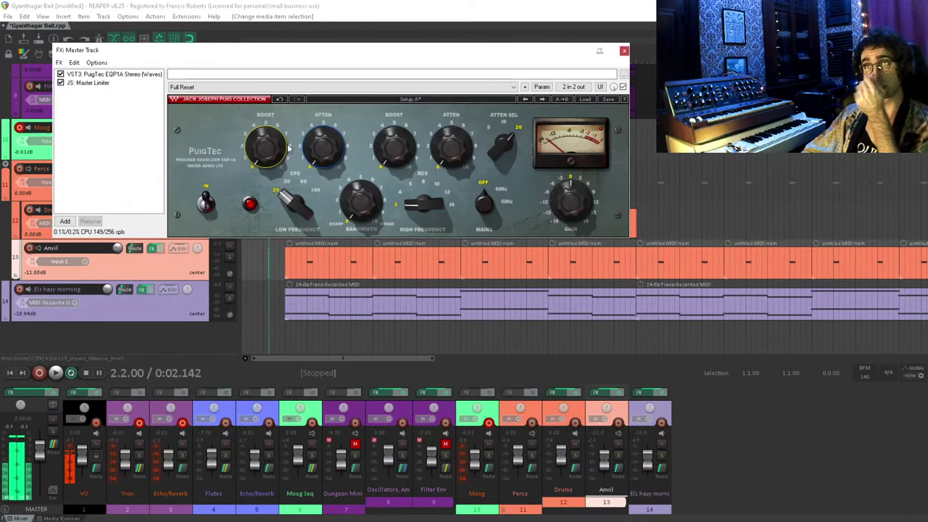
pyautogui.moveTo(292, 208)
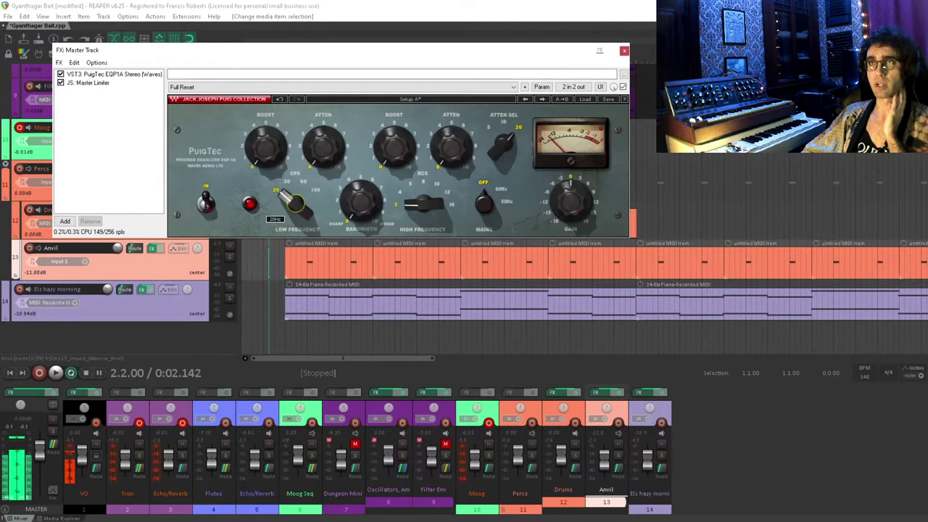
pyautogui.moveTo(361, 195)
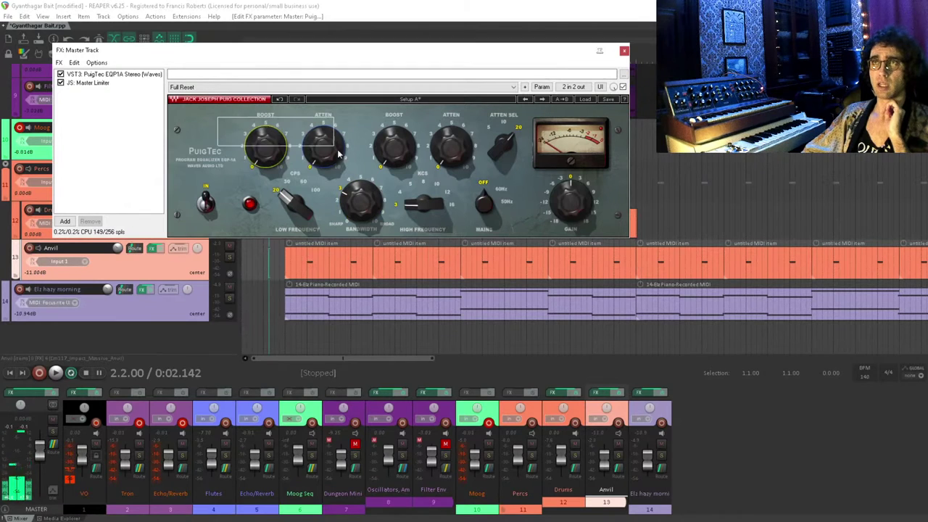
pyautogui.moveTo(268, 152); pyautogui.dragTo(269, 145)
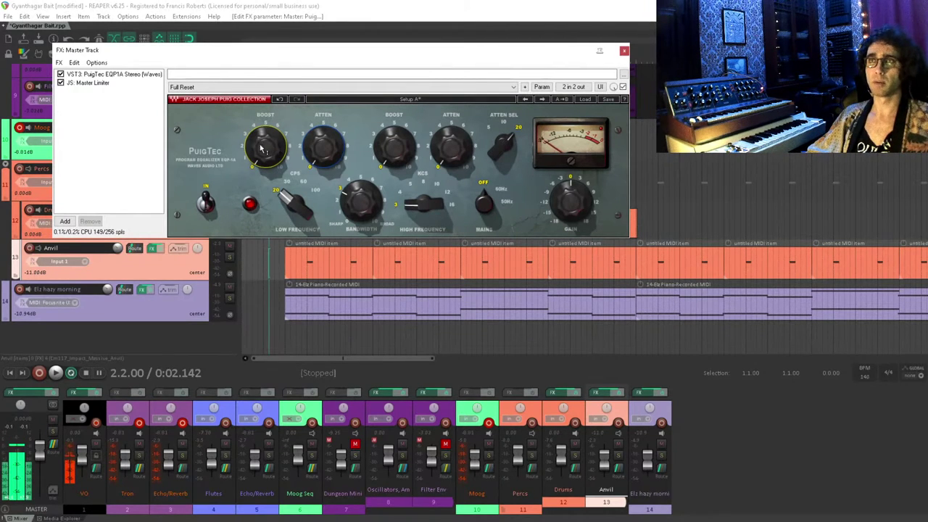
pyautogui.press('space')
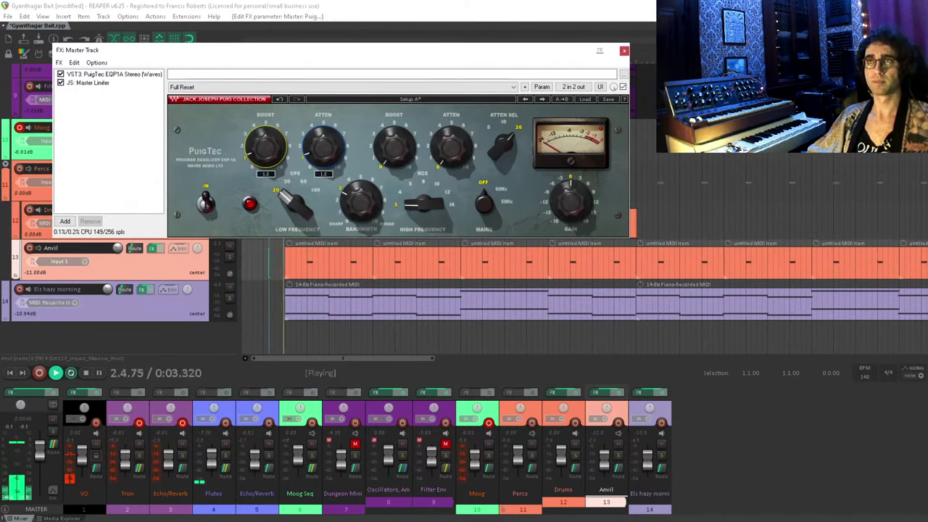
pyautogui.press('space')
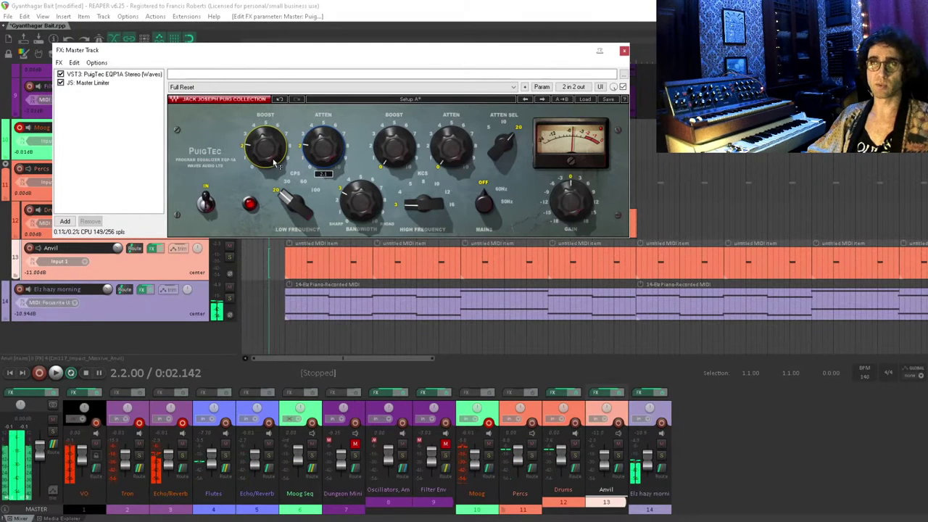
pyautogui.press('space')
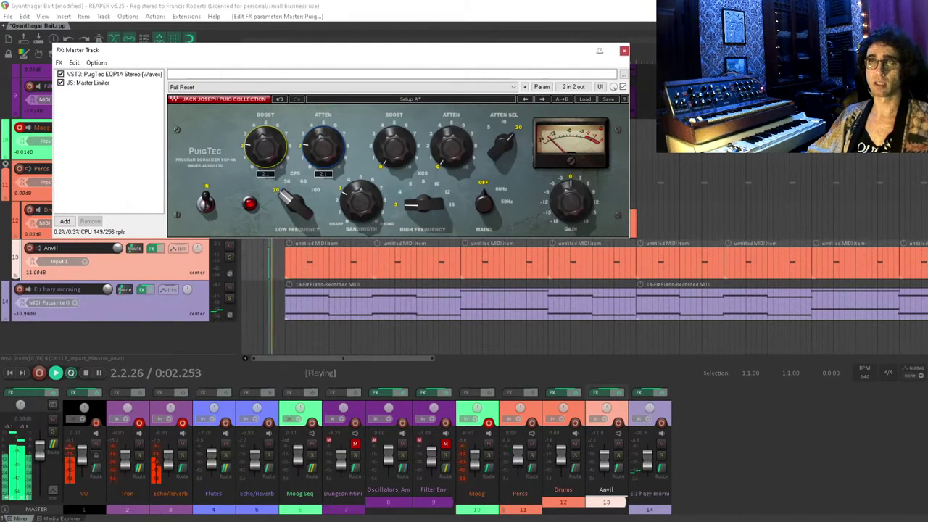
# - Set the master EQ's high frequency to 8 kHz, with high boost at about 3 and high attenuation at about 1
pyautogui.moveTo(420, 204); pyautogui.dragTo(424, 187)
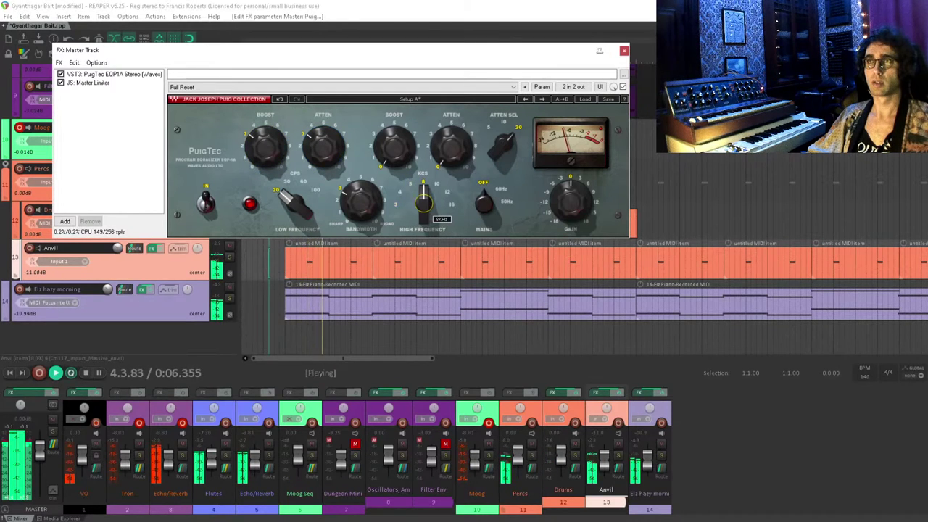
pyautogui.moveTo(372, 136)
pyautogui.moveTo(373, 136); pyautogui.dragTo(372, 124)
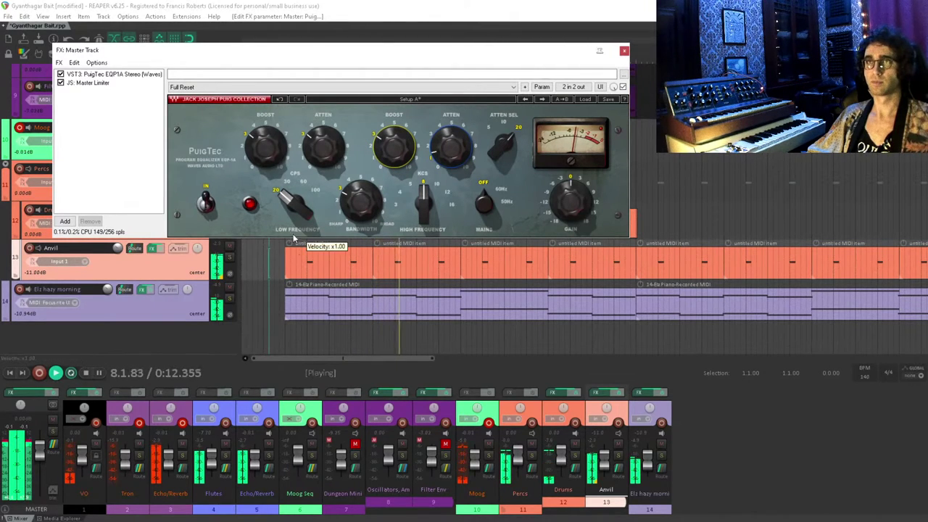
# - Compare the mix with the PuigTec EQ bypassed, stop playback and close the master effects chain
pyautogui.click(61, 75)
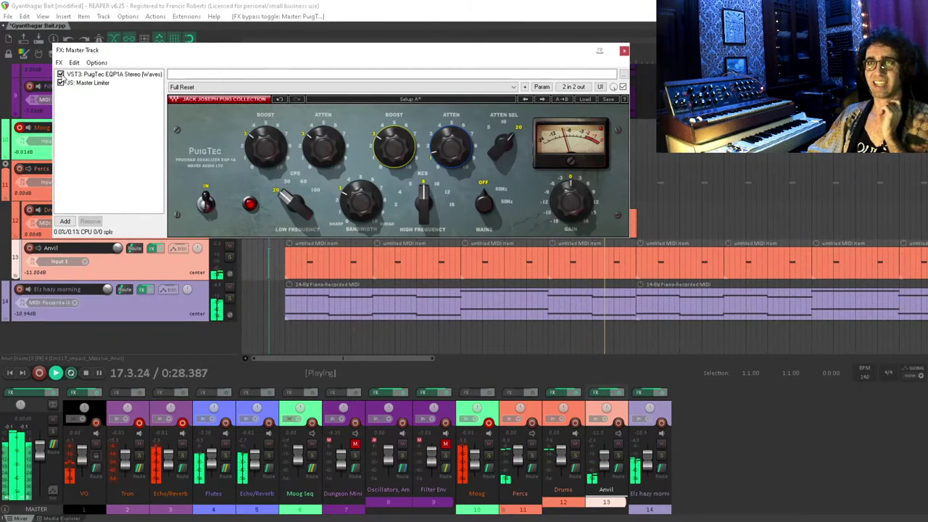
pyautogui.press('space')
pyautogui.press('Escape')
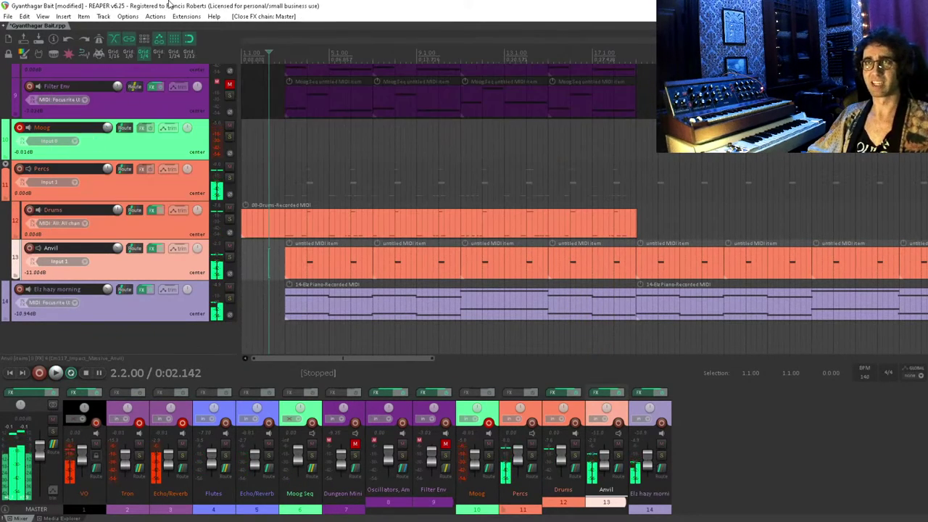
# - Save the project and look over the tracks from the percussion up to the first track
pyautogui.scroll(1, 435, 210)
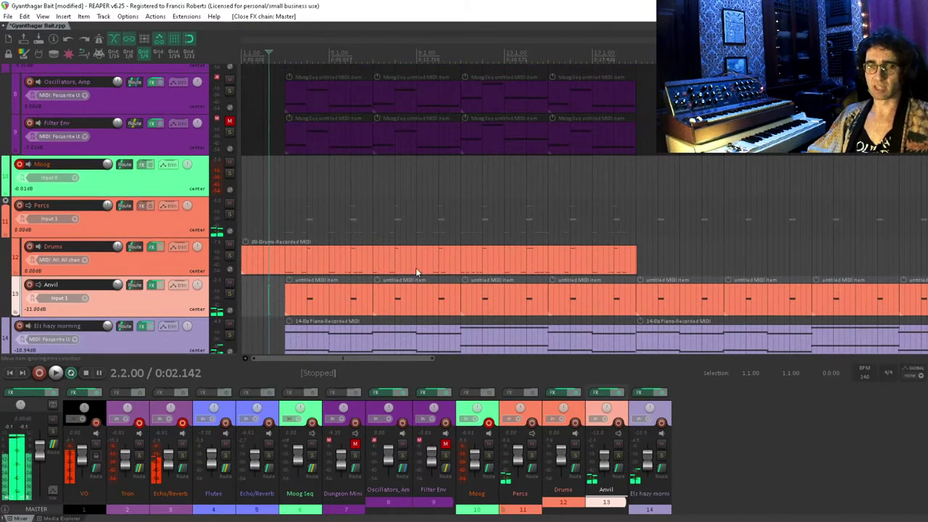
pyautogui.scroll(2, 414, 240)
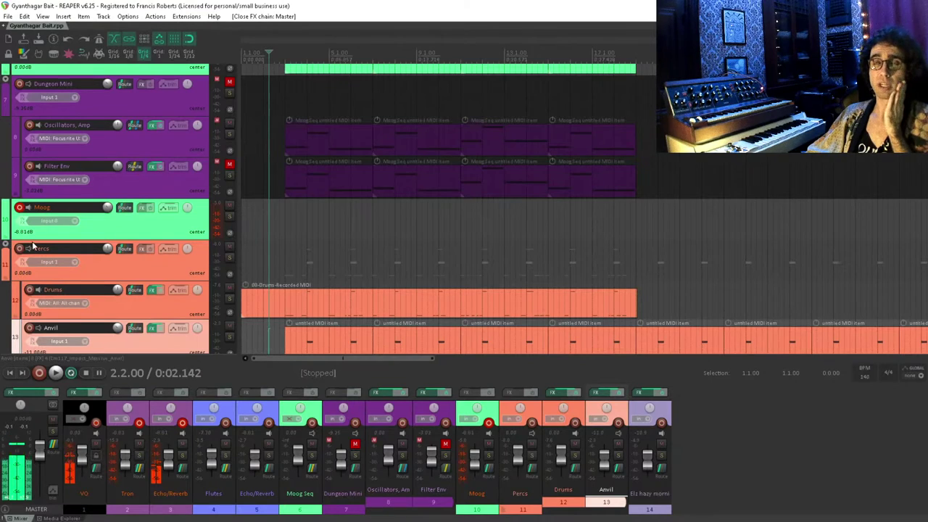
pyautogui.scroll(3, 94, 244)
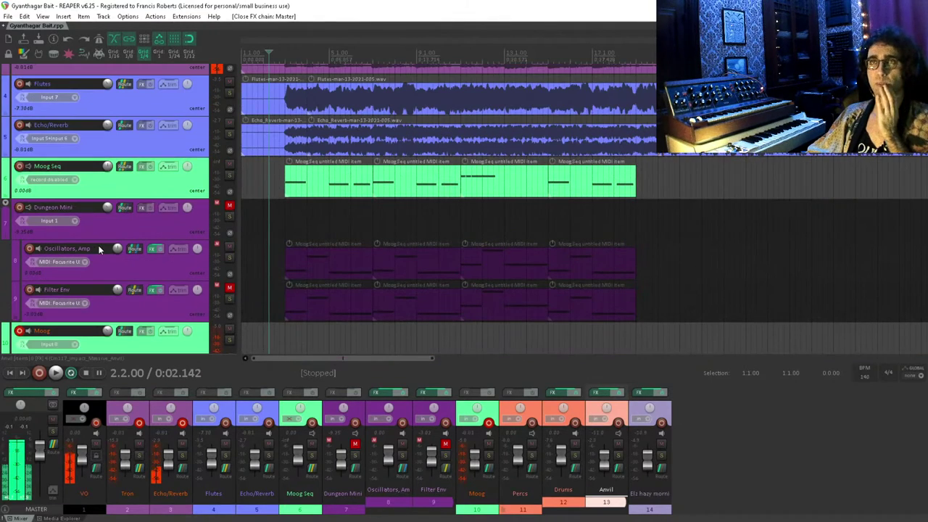
pyautogui.scroll(-1, 118, 225)
pyautogui.scroll(4, 117, 221)
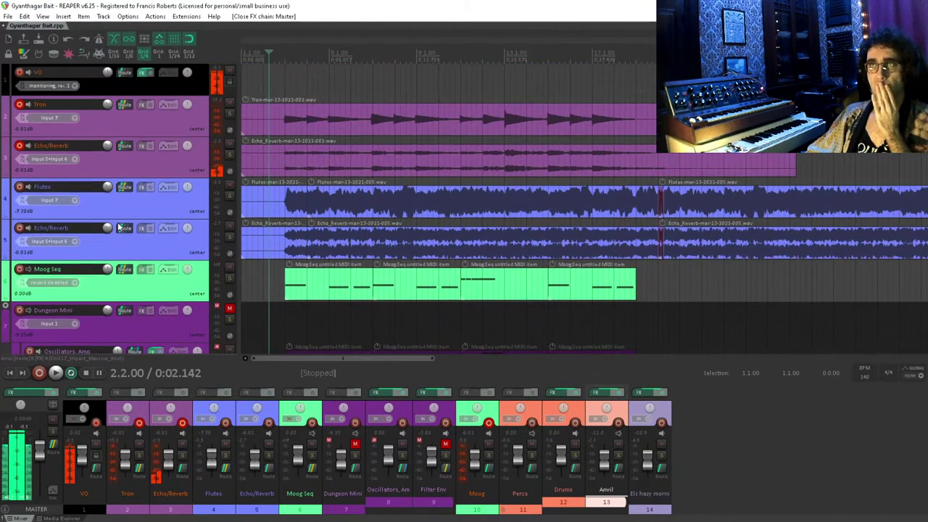
# - Add a marker at bar 19, at the end of the Moog Seq items
pyautogui.click(286, 313)
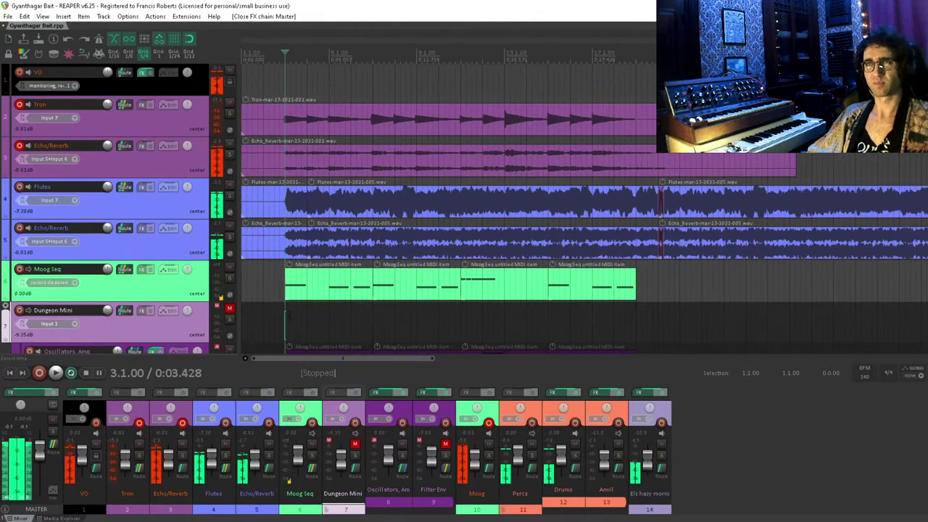
pyautogui.scroll(-1, 285, 262)
pyautogui.scroll(1, 343, 255)
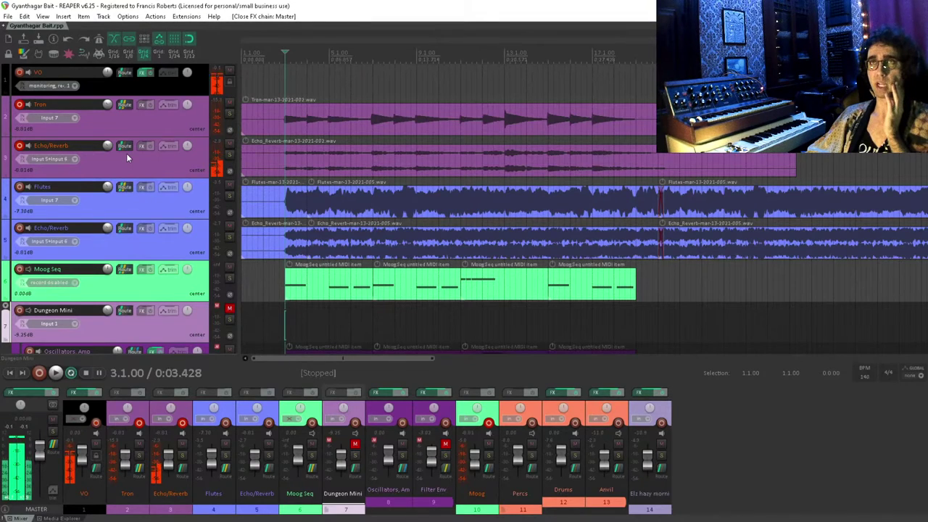
pyautogui.scroll(-5, 126, 155)
pyautogui.scroll(4, 127, 154)
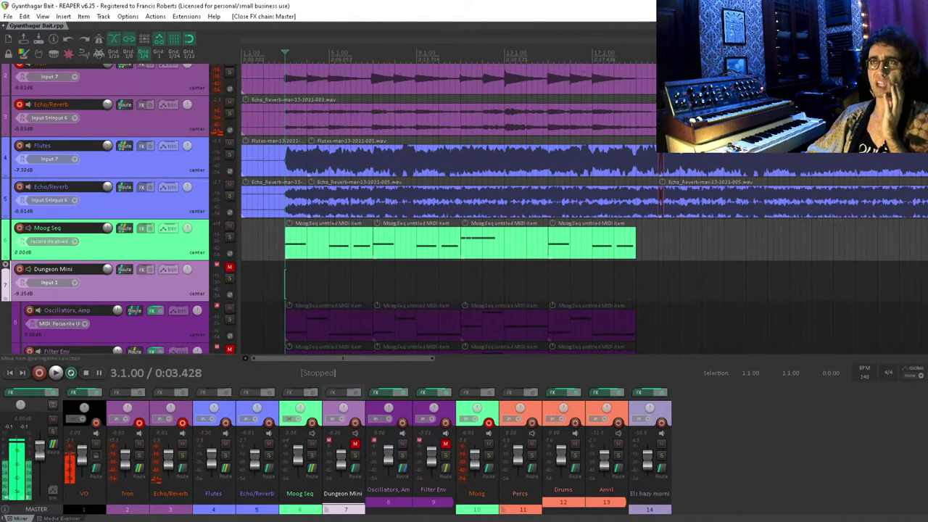
pyautogui.scroll(-1, 393, 221)
pyautogui.scroll(2, 393, 222)
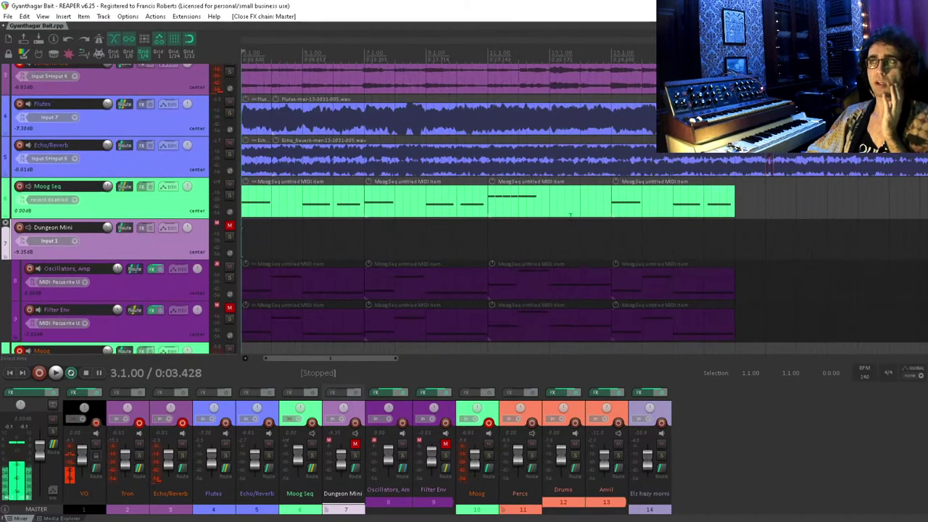
pyautogui.click(736, 225)
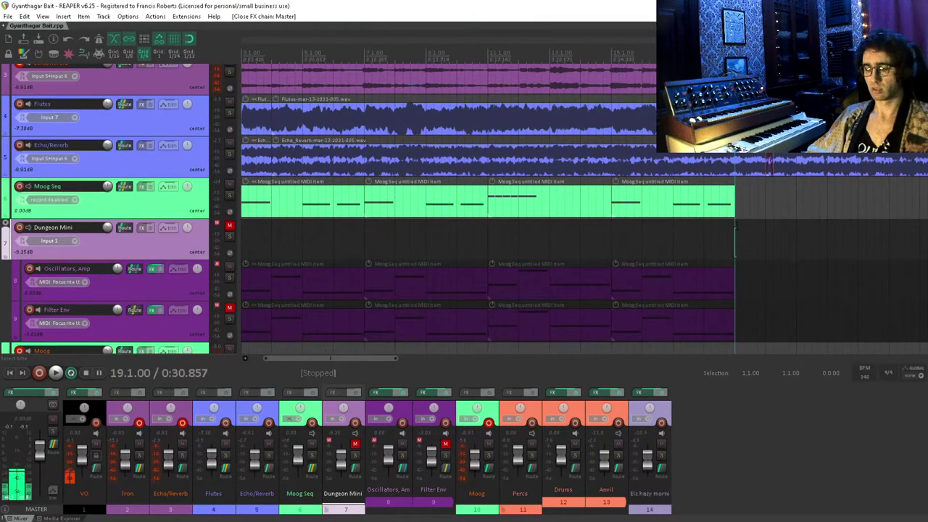
pyautogui.press('m')
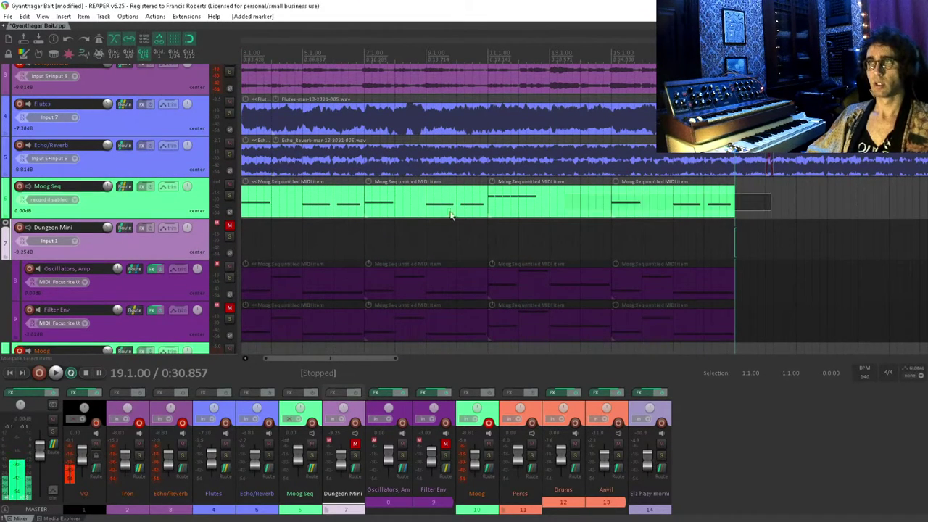
# - Open the recorded Drums item's MIDI and align the start of its first C2 note with bar 3
pyautogui.hscroll(-1, 492, 218)
pyautogui.scroll(-5, 187, 226)
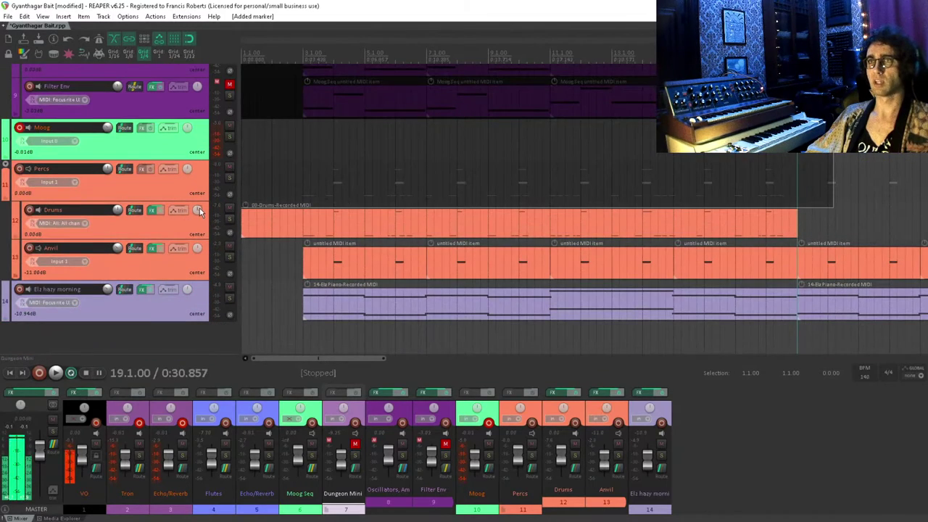
pyautogui.moveTo(246, 209); pyautogui.dragTo(832, 65)
pyautogui.moveTo(798, 222)
pyautogui.mouseDown()
pyautogui.moveTo(789, 223)
pyautogui.moveTo(796, 222)
pyautogui.mouseUp()
pyautogui.moveTo(282, 164)
pyautogui.mouseDown()
pyautogui.moveTo(306, 224)
pyautogui.moveTo(278, 223)
pyautogui.mouseUp()
pyautogui.doubleClick(307, 222)
pyautogui.scroll(5, 288, 240)
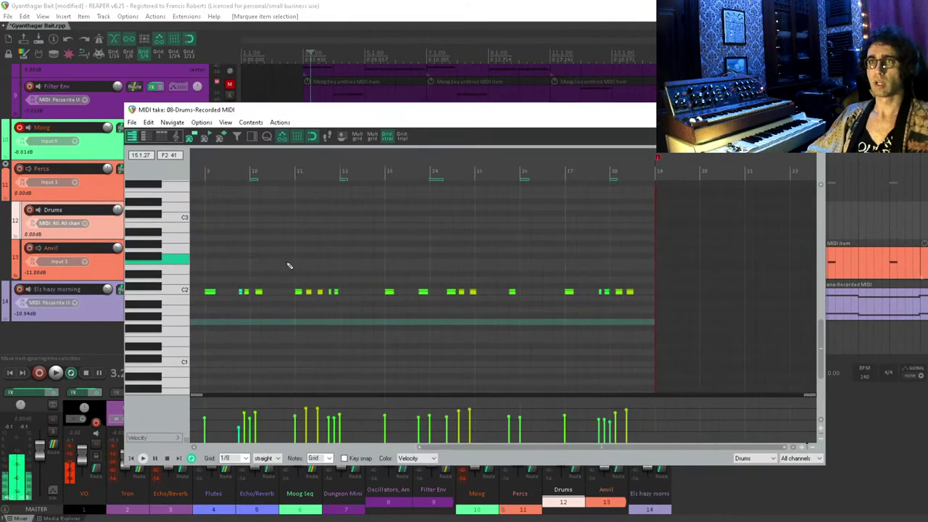
pyautogui.scroll(8, 434, 271)
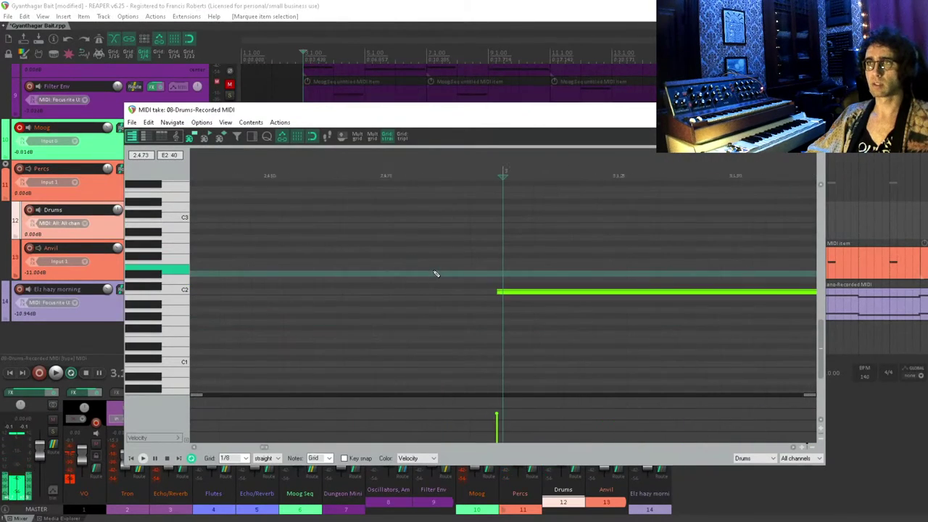
pyautogui.click(554, 328)
pyautogui.moveTo(485, 292); pyautogui.dragTo(503, 292)
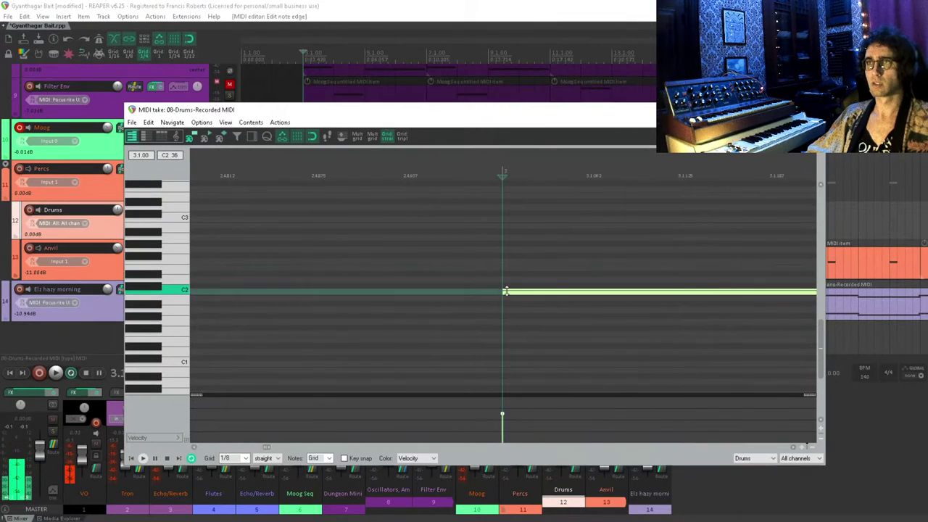
# - Close the MIDI editor, split the Drums item at bar 3 and delete the empty lead-in before it
pyautogui.press('Escape')
pyautogui.press('s')
pyautogui.click(294, 219)
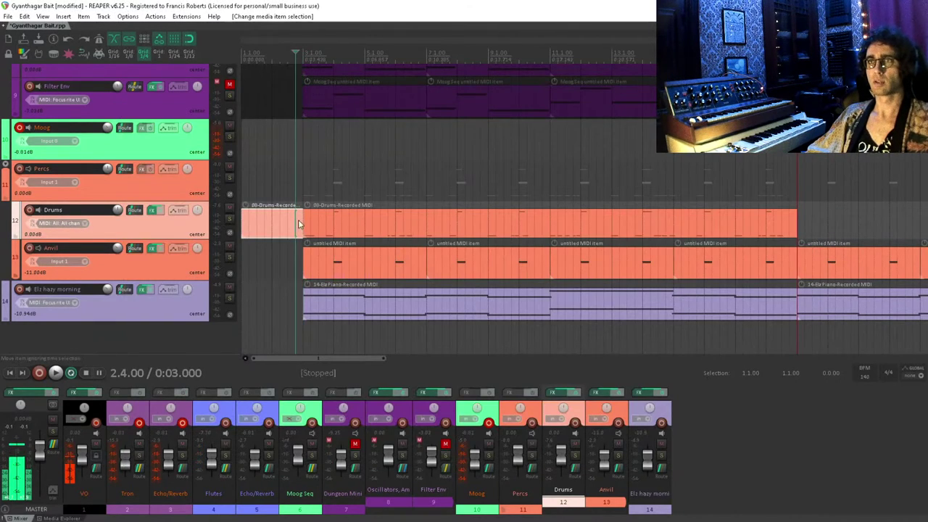
pyautogui.press('Delete')
pyautogui.scroll(-2, 442, 215)
pyautogui.scroll(-2, 460, 217)
# - Duplicate the Drums item so the copy starts at bar 19, and delete the drum and anvil items before the marker
pyautogui.click(437, 224)
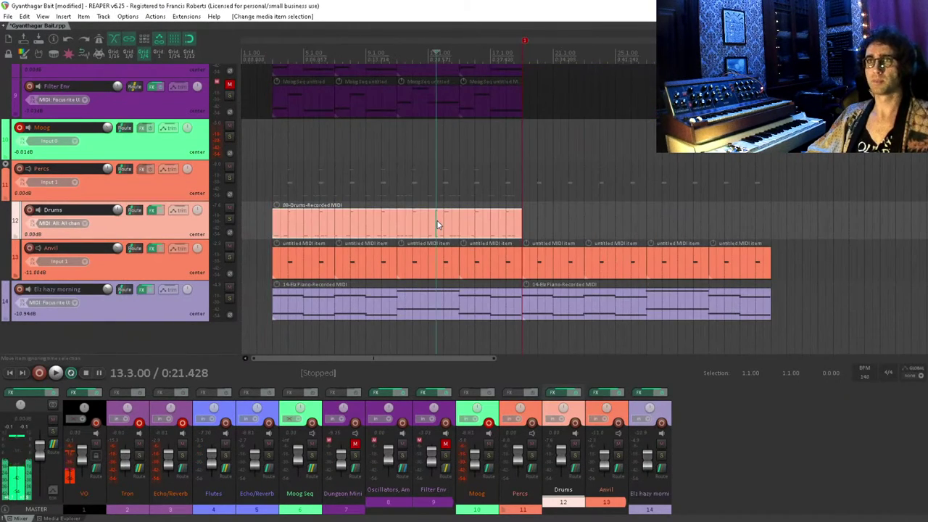
pyautogui.hotkey('ctrl', 'd')
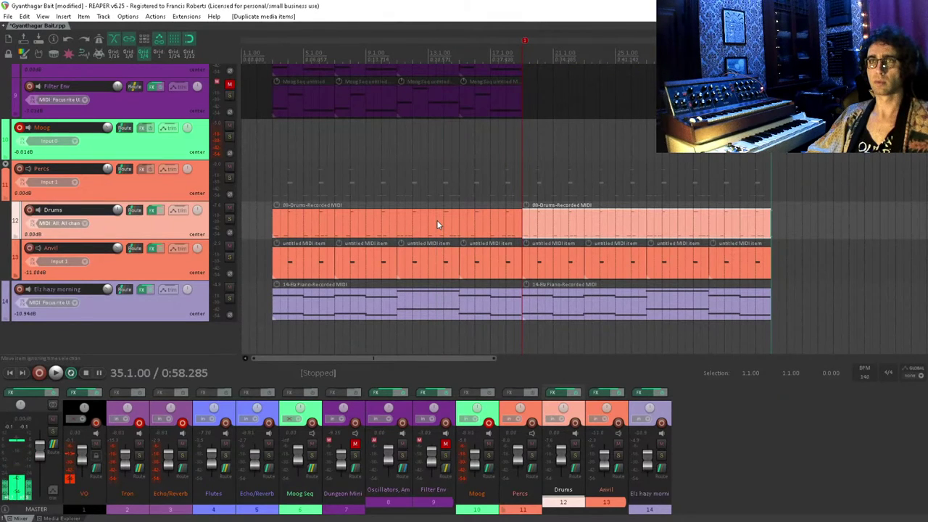
pyautogui.moveTo(299, 174); pyautogui.dragTo(483, 257)
pyautogui.press('Delete')
# - Duplicate the four Moog Seq items so the copies start at bar 19, and delete the originals before the marker
pyautogui.scroll(6, 416, 231)
pyautogui.moveTo(534, 212); pyautogui.dragTo(242, 244)
pyautogui.hotkey('ctrl', 'd')
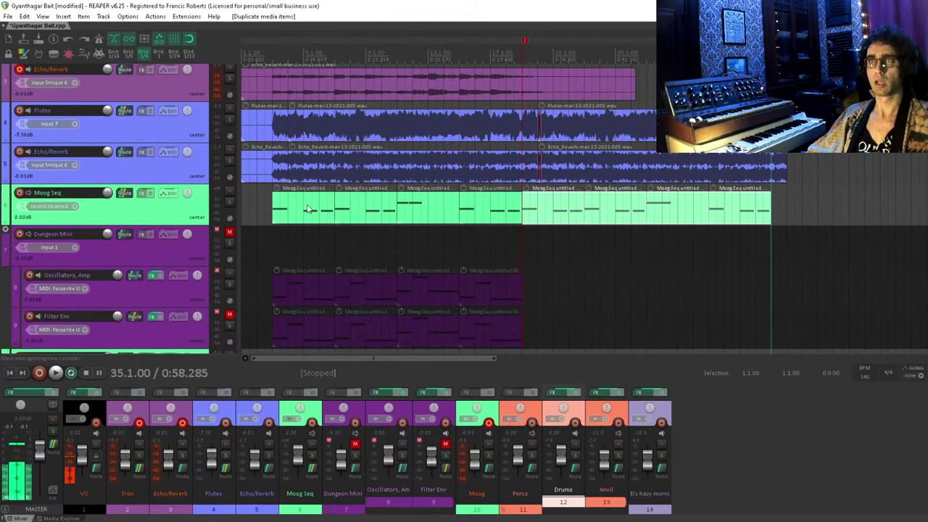
pyautogui.click(477, 217)
pyautogui.press('Delete')
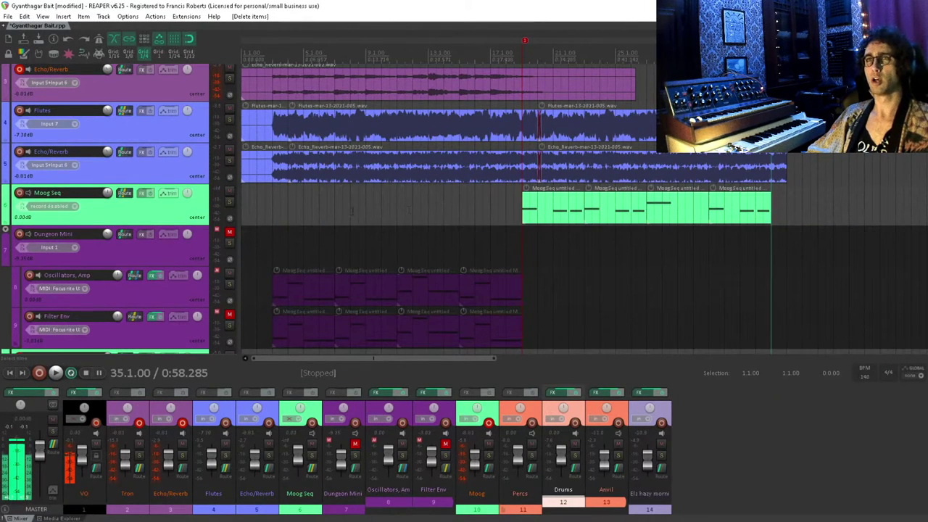
# - Set the edit cursor to bar 41 on the Tron track, beyond the arrangement, and save the project
pyautogui.click(275, 204)
pyautogui.scroll(2, 456, 292)
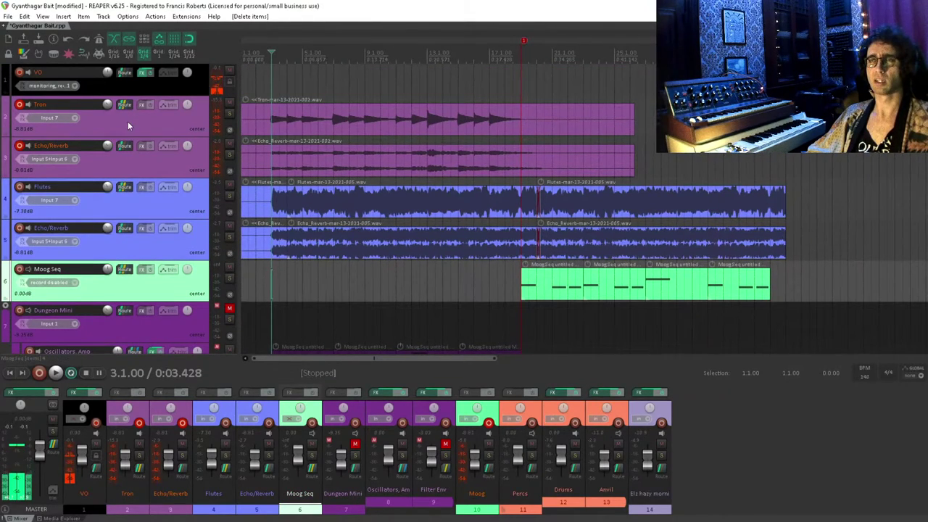
pyautogui.scroll(-3, 613, 157)
pyautogui.scroll(3, 613, 158)
pyautogui.scroll(-1, 613, 158)
pyautogui.click(587, 128)
pyautogui.click(563, 123)
pyautogui.click(555, 127)
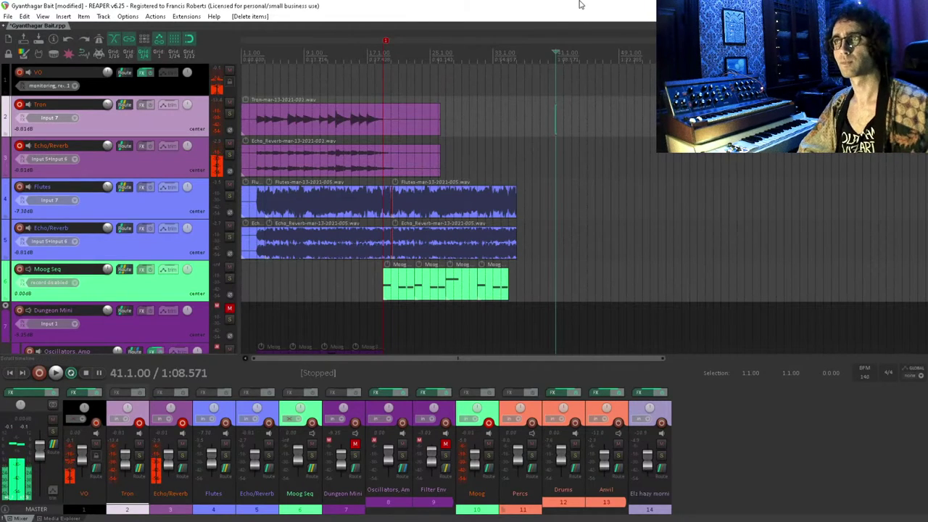
pyautogui.hotkey('ctrl', 's')
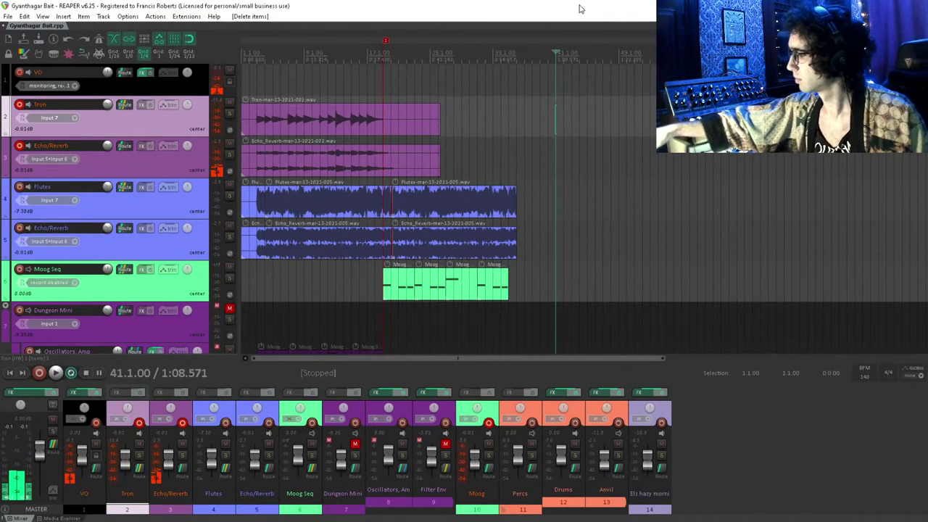
# - Try recording a take on the Tron and its Echo/Reverb track from bar 41, and discard it
pyautogui.hotkey('ctrl', 'r')
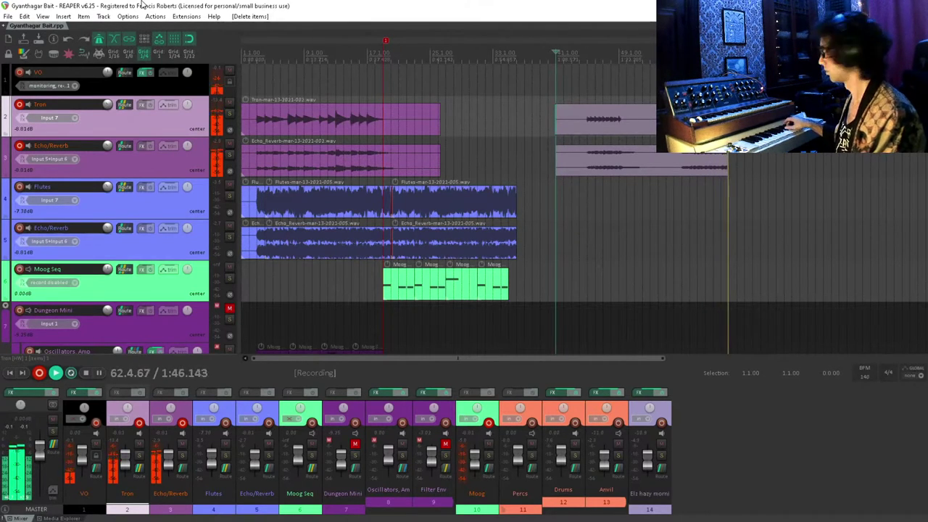
pyautogui.hotkey('ctrl', 'Delete')
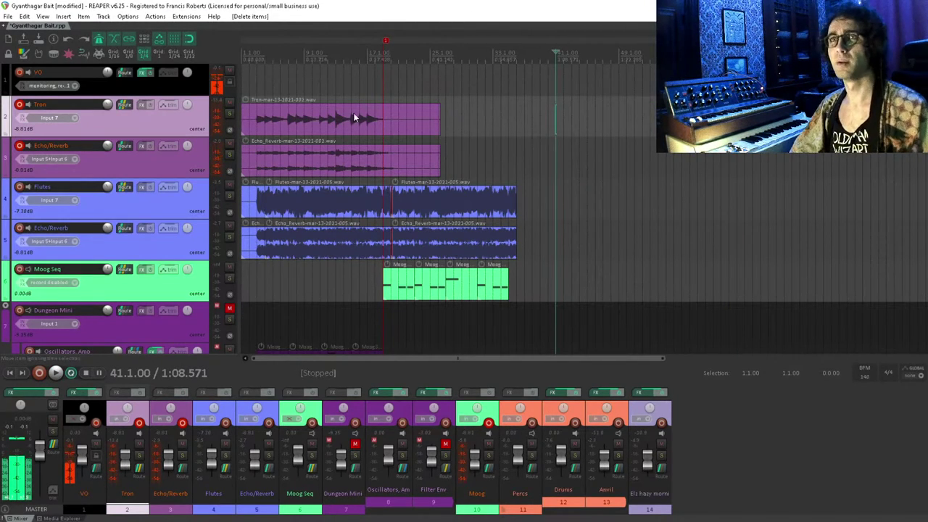
# - Disarm the Echo/Reverb track below Tron and record a Tron-only take from bar 41
pyautogui.click(118, 168)
pyautogui.click(20, 146)
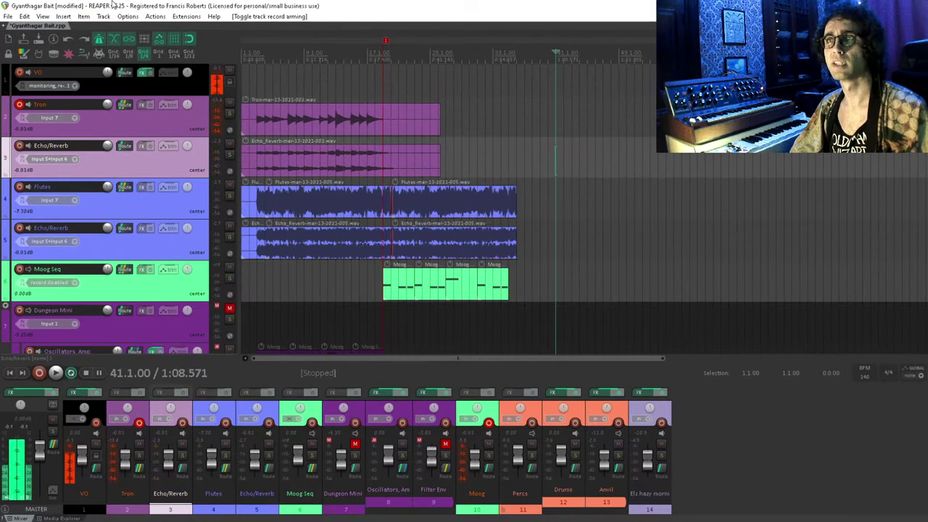
pyautogui.hotkey('ctrl', 'r')
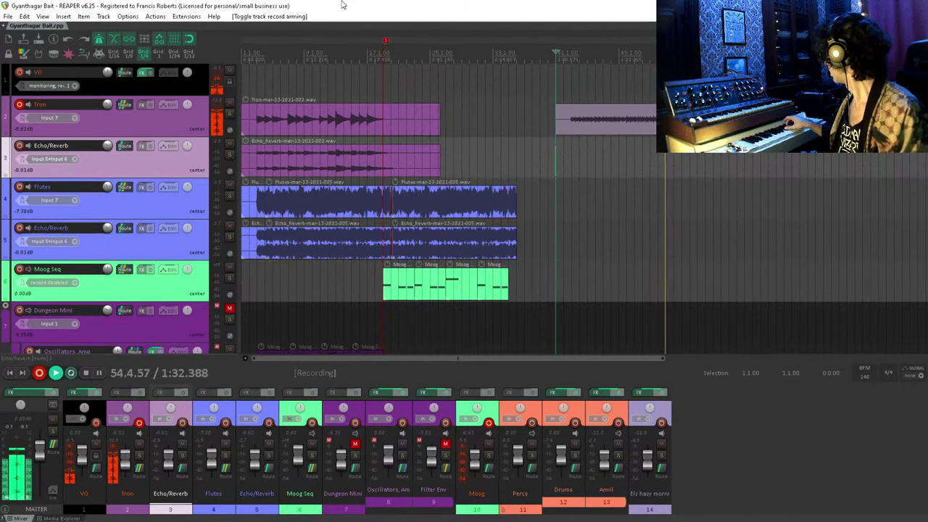
pyautogui.press('space')
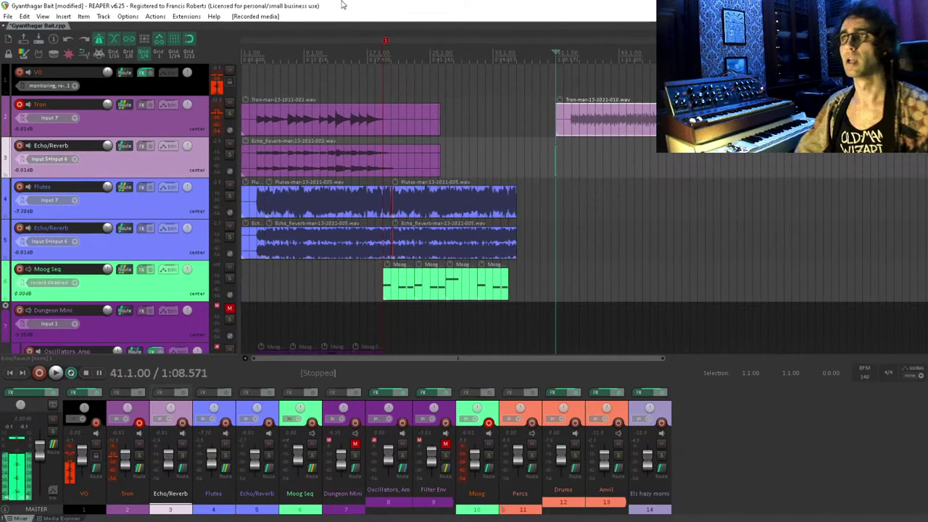
# - Examine the new Tron take's waveform and play it from beat 2 of bar 52 to check its timing
pyautogui.scroll(4, 644, 250)
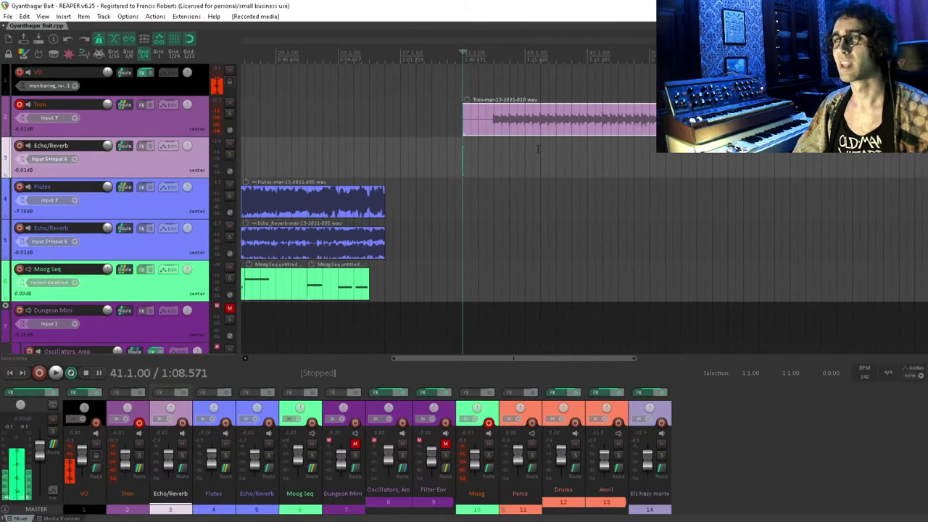
pyautogui.click(489, 134)
pyautogui.scroll(8, 489, 134)
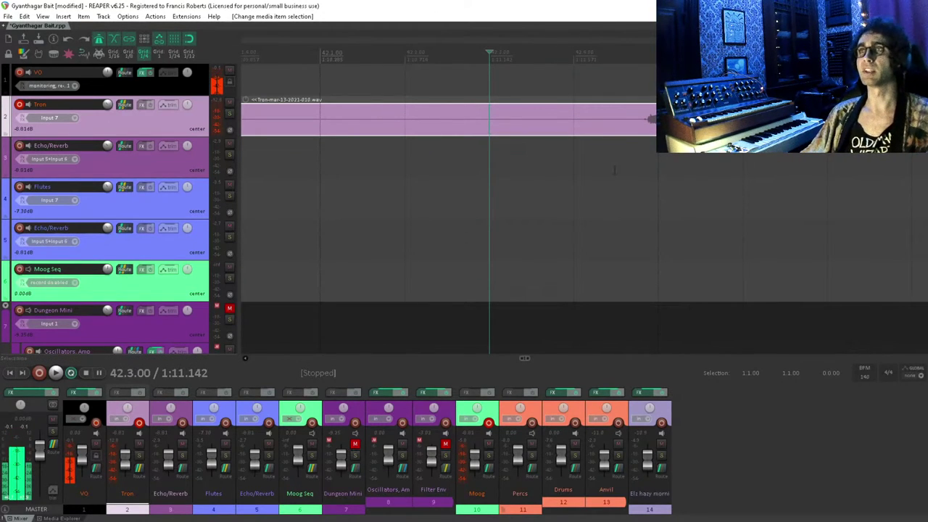
pyautogui.scroll(-6, 683, 169)
pyautogui.hscroll(10, 562, 158)
pyautogui.click(534, 170)
pyautogui.press('space')
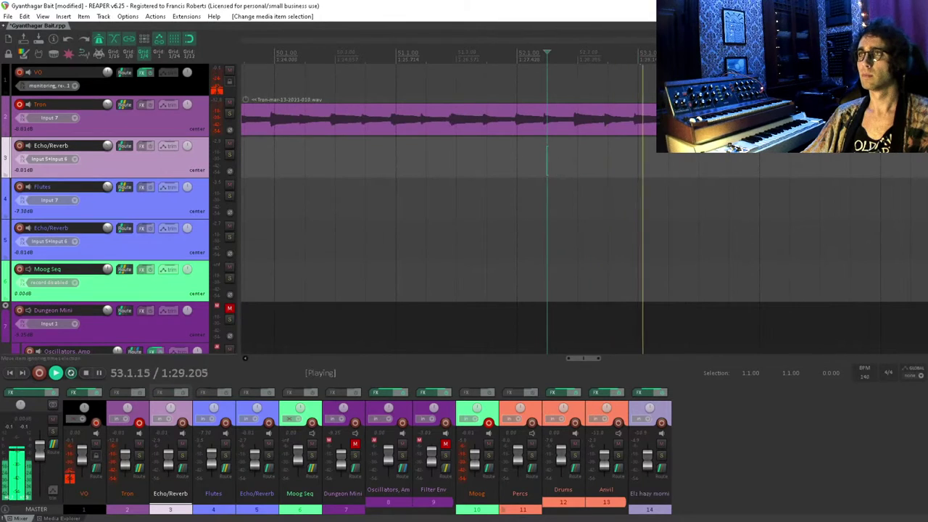
pyautogui.hscroll(2, 526, 151)
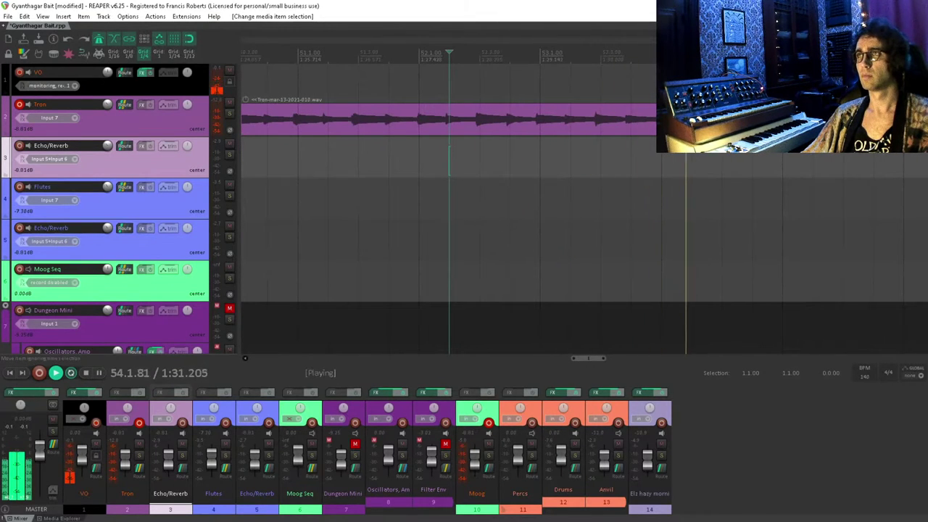
pyautogui.press('space')
# - Nudge the new Tron take so that its note attack lines up with bar 55
pyautogui.click(627, 127)
pyautogui.scroll(5, 626, 128)
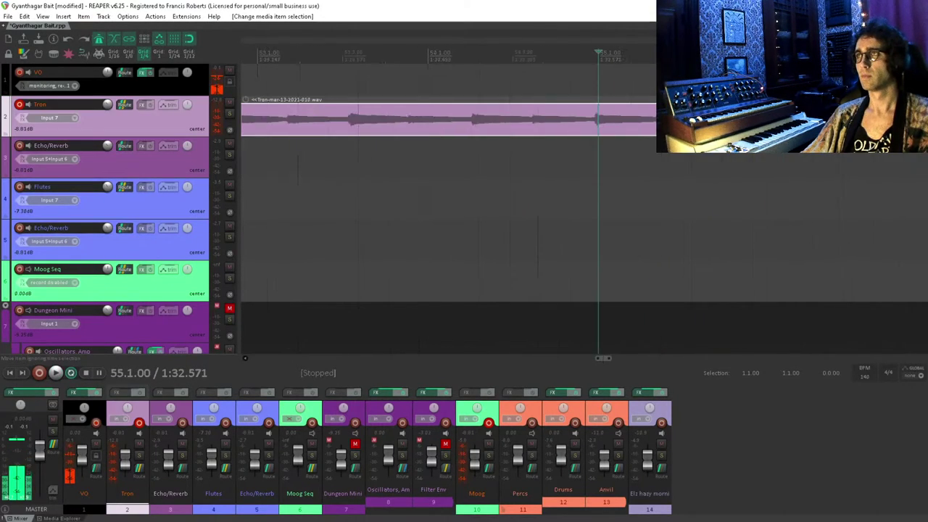
pyautogui.moveTo(627, 127); pyautogui.dragTo(641, 128)
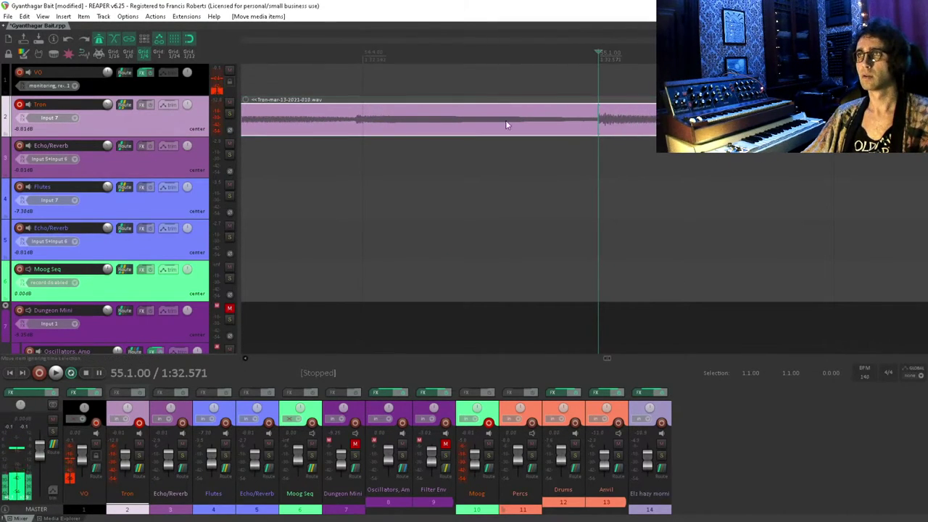
pyautogui.scroll(-2, 500, 121)
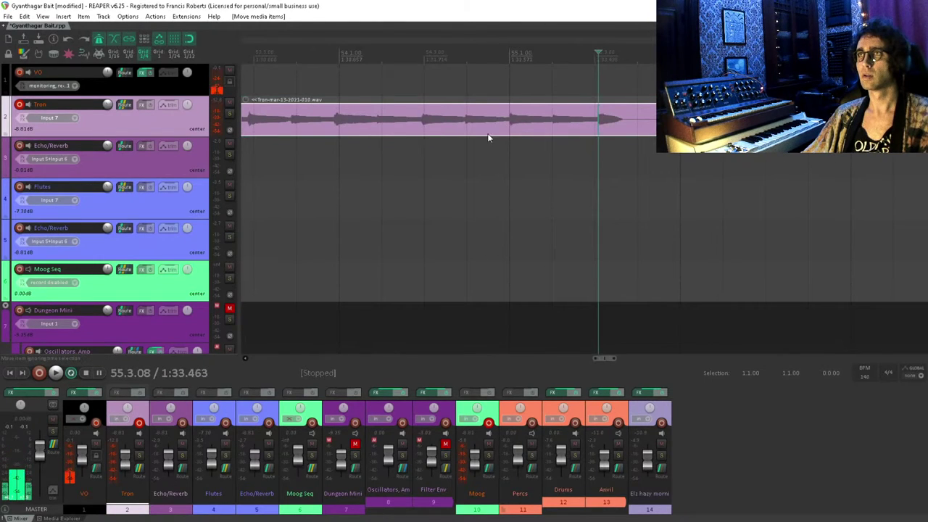
# - Audition the shifted Tron take from bar 54 and from beat 4 of bar 52
pyautogui.click(467, 150)
pyautogui.press('space')
pyautogui.click(382, 150)
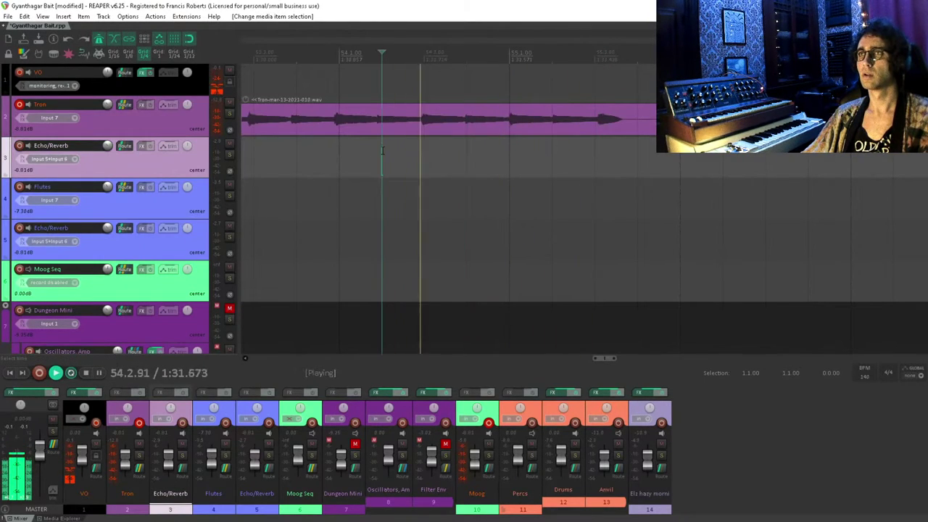
pyautogui.hscroll(-4, 426, 164)
pyautogui.click(426, 163)
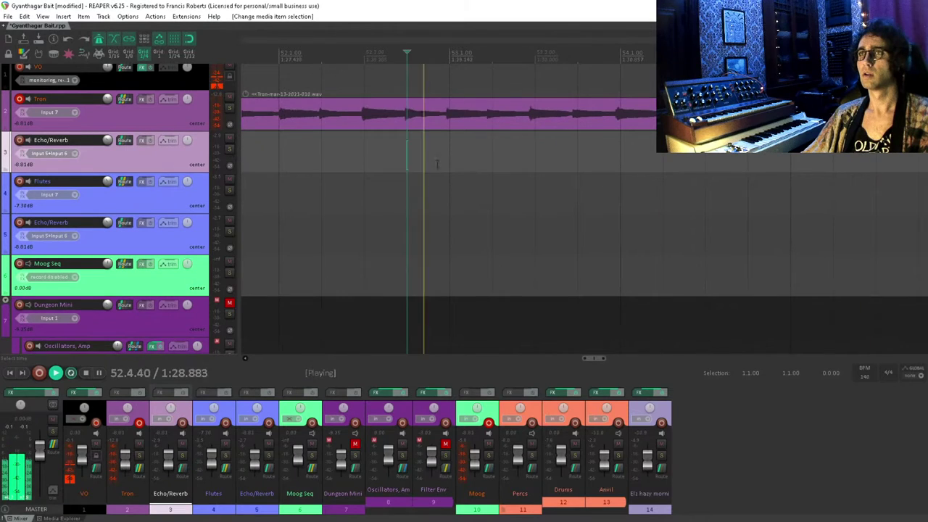
pyautogui.hscroll(2, 537, 164)
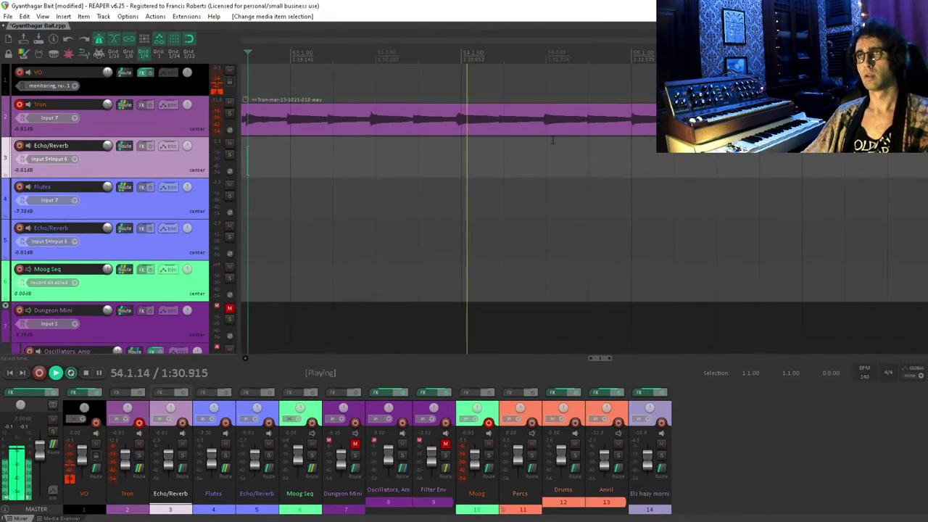
pyautogui.hscroll(1, 555, 142)
pyautogui.press('space')
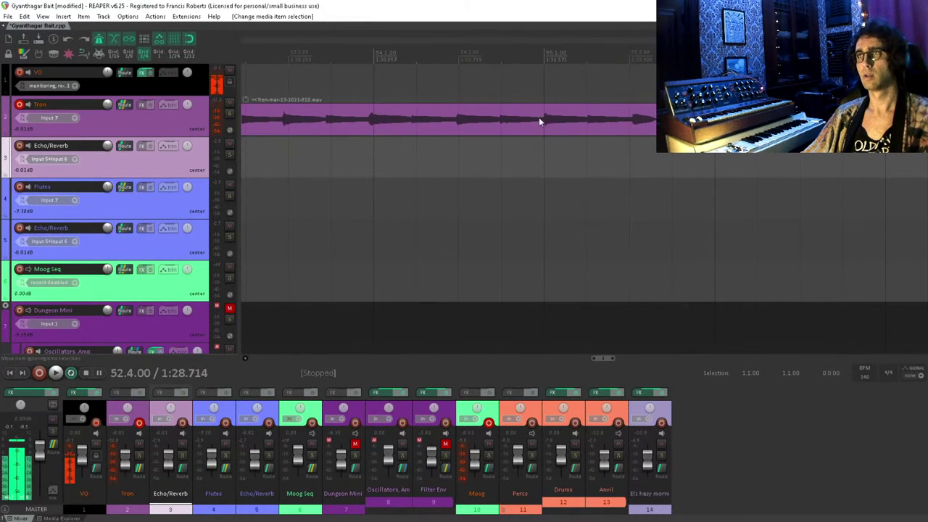
# - Split the new Tron take at bar 55 and delete the part after the split
pyautogui.click(539, 122)
pyautogui.press('s')
pyautogui.press('Delete')
pyautogui.press('-')
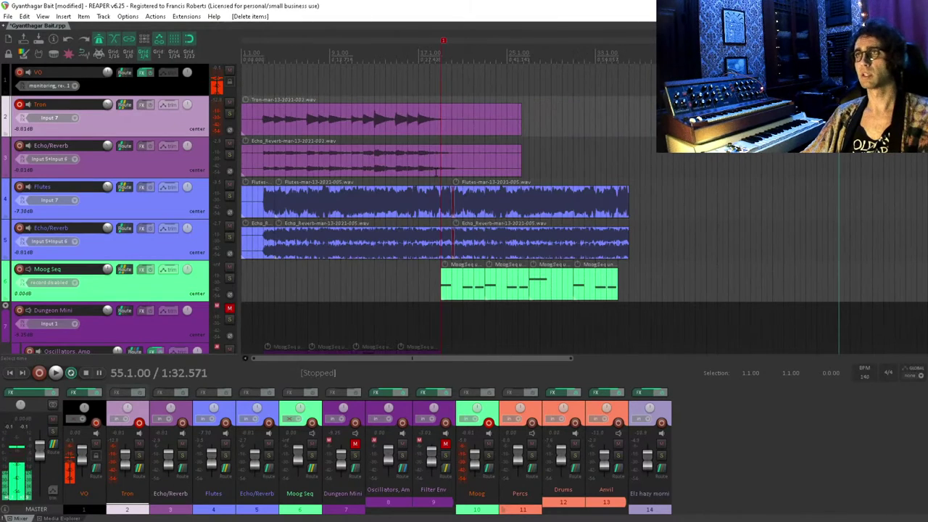
# - Examine the new Tron take's note attacks against the beat grid from bar 43 to bar 49
pyautogui.click(343, 155)
pyautogui.press('+')
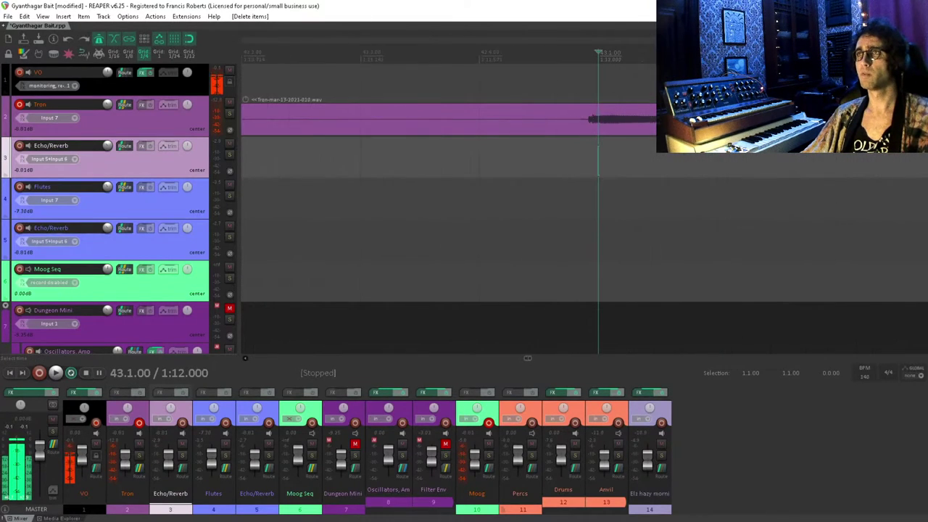
pyautogui.press('-')
pyautogui.hscroll(3, 631, 133)
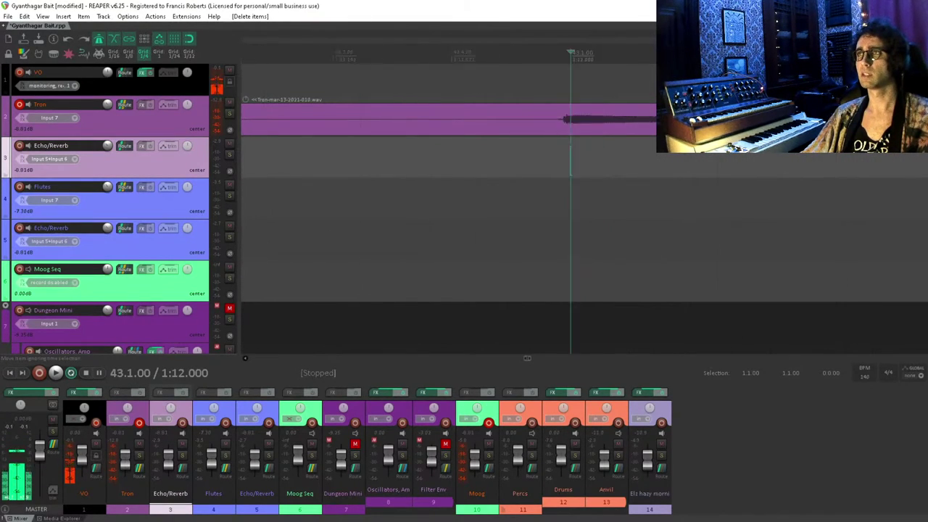
pyautogui.hscroll(9, 567, 174)
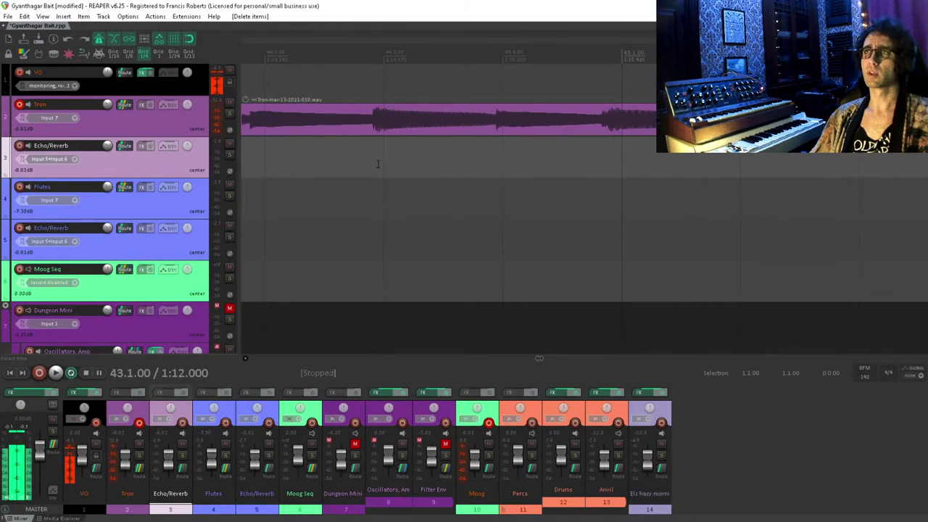
pyautogui.hscroll(2, 611, 215)
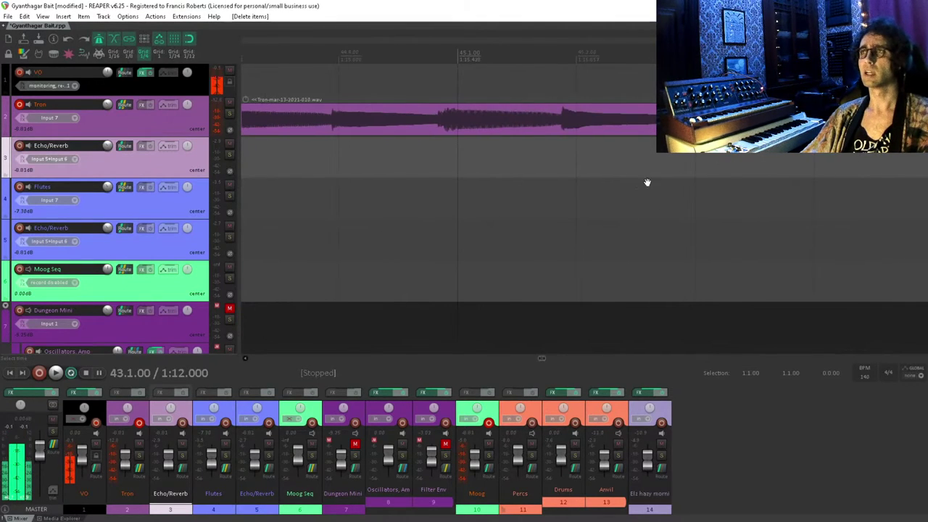
pyautogui.scroll(2, 574, 207)
pyautogui.hscroll(3, 631, 185)
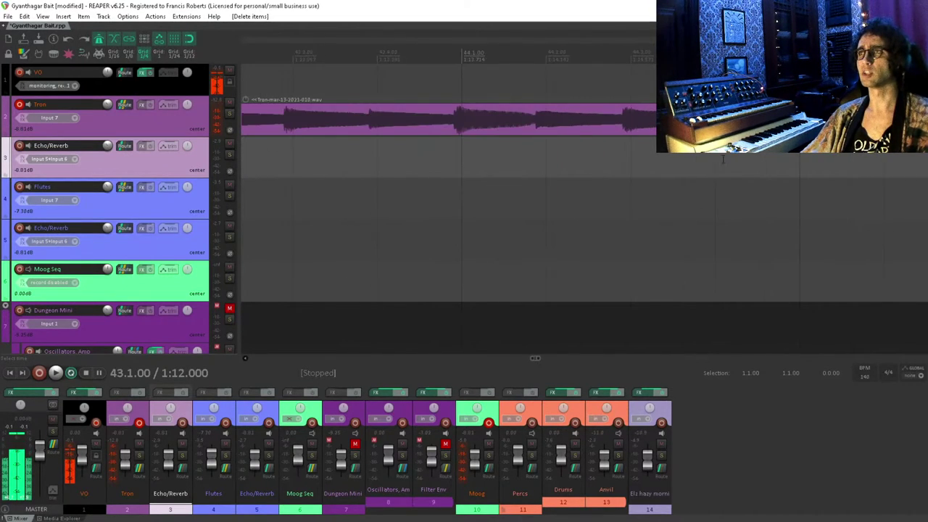
pyautogui.hscroll(3, 631, 184)
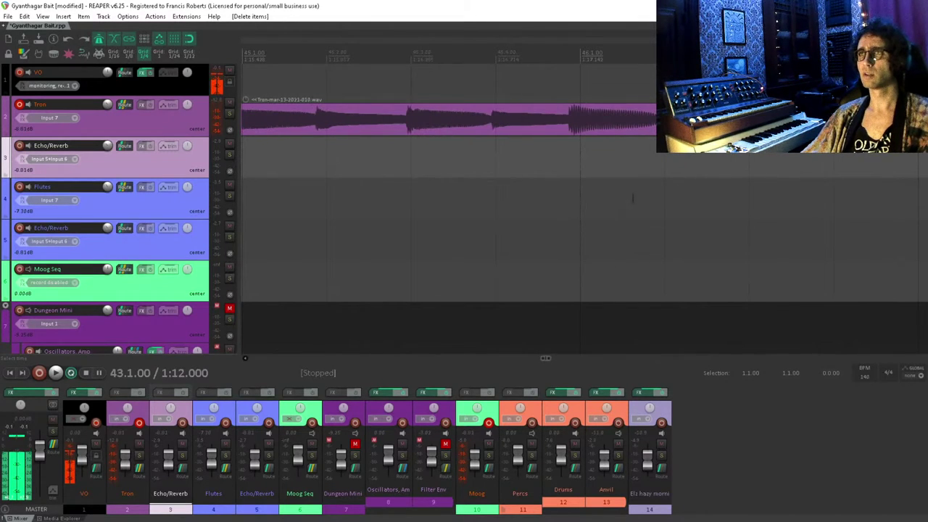
pyautogui.hscroll(3, 504, 188)
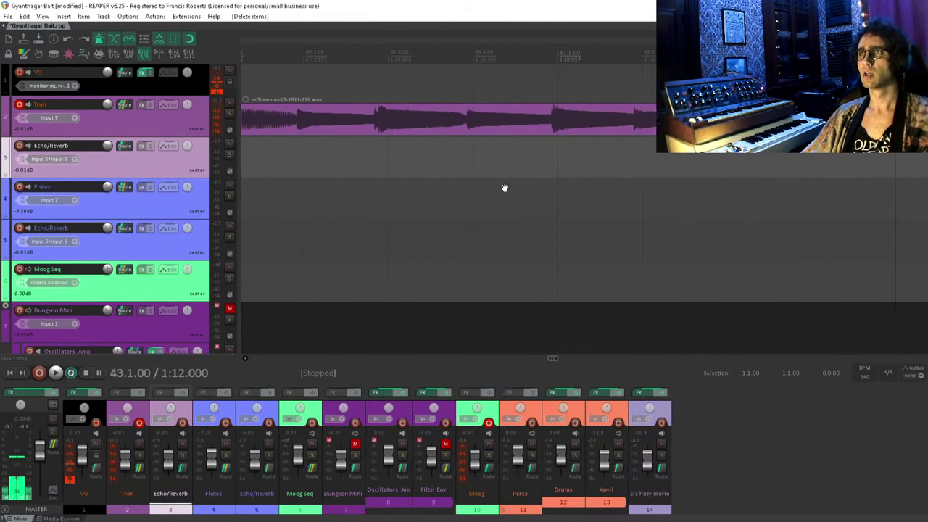
pyautogui.hscroll(6, 504, 188)
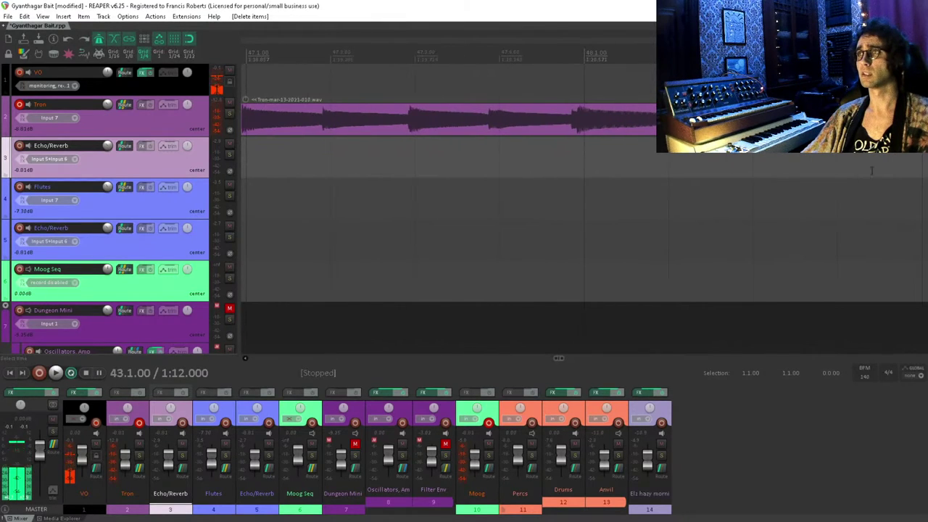
pyautogui.hscroll(3, 687, 206)
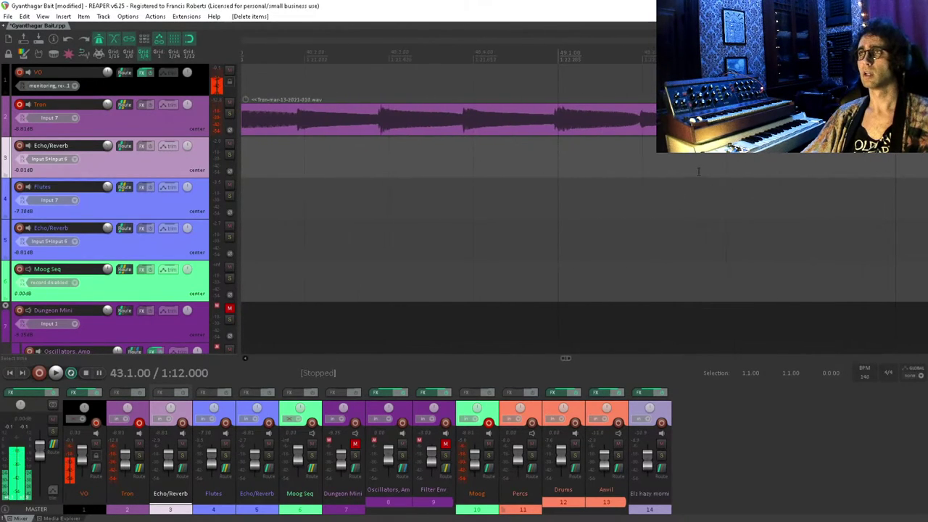
# - Split the new Tron take at beat 2 of bar 49 and select the part before the split
pyautogui.click(595, 125)
pyautogui.click(642, 117)
pyautogui.press('s')
pyautogui.click(571, 128)
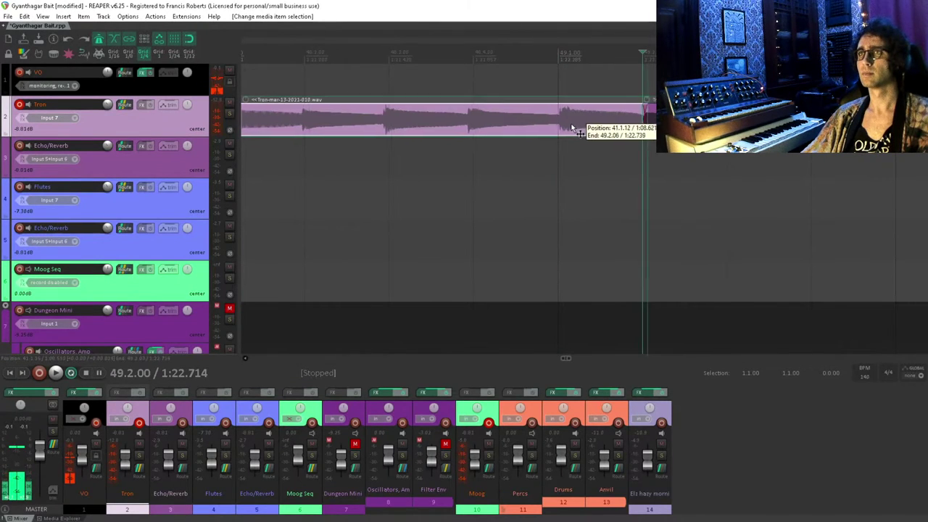
# - Shift the first part of the split Tron take so its opening note attack lines up with bar 43
pyautogui.moveTo(570, 128); pyautogui.dragTo(529, 128)
pyautogui.scroll(-3, 276, 185)
pyautogui.click(406, 149)
pyautogui.scroll(4, 406, 150)
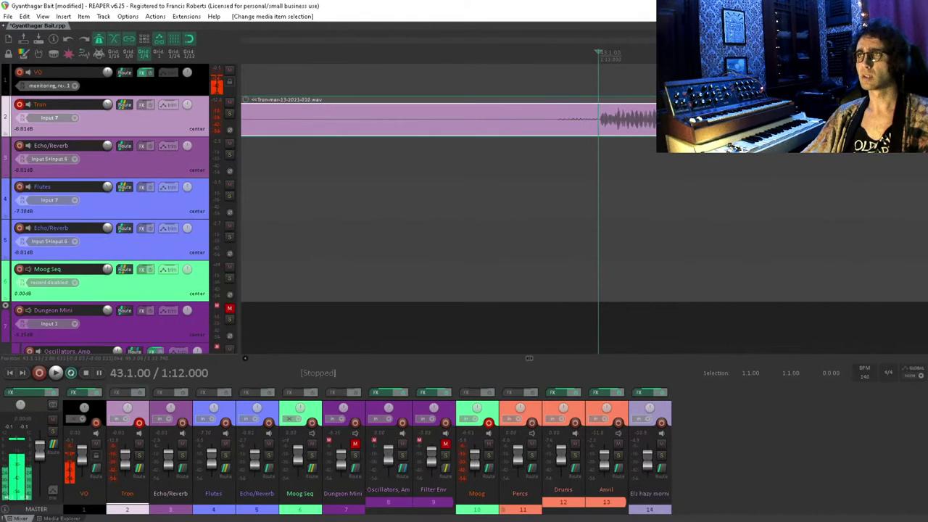
pyautogui.scroll(-3, 602, 218)
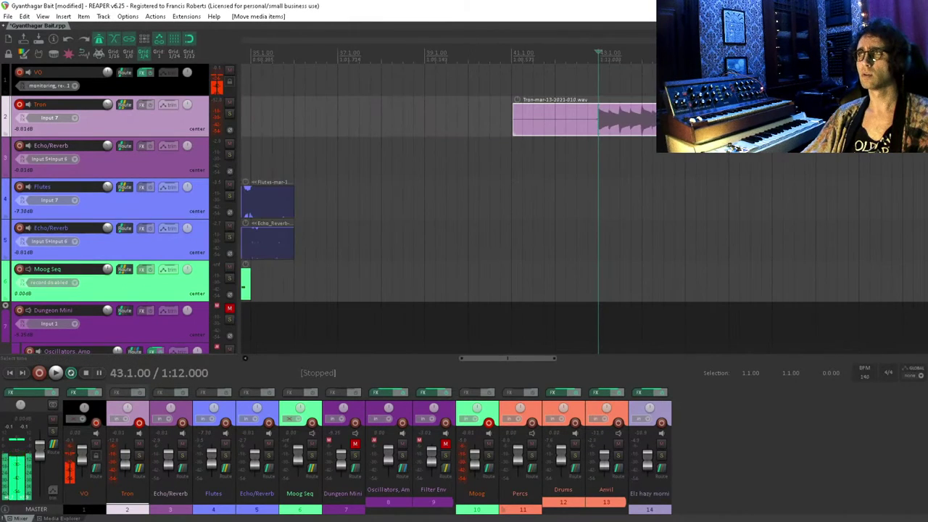
# - Resize the overlapping Tron parts so they crossfade briefly just before the note attack at beat 2 of bar 49
pyautogui.click(870, 217)
pyautogui.scroll(3, 464, 218)
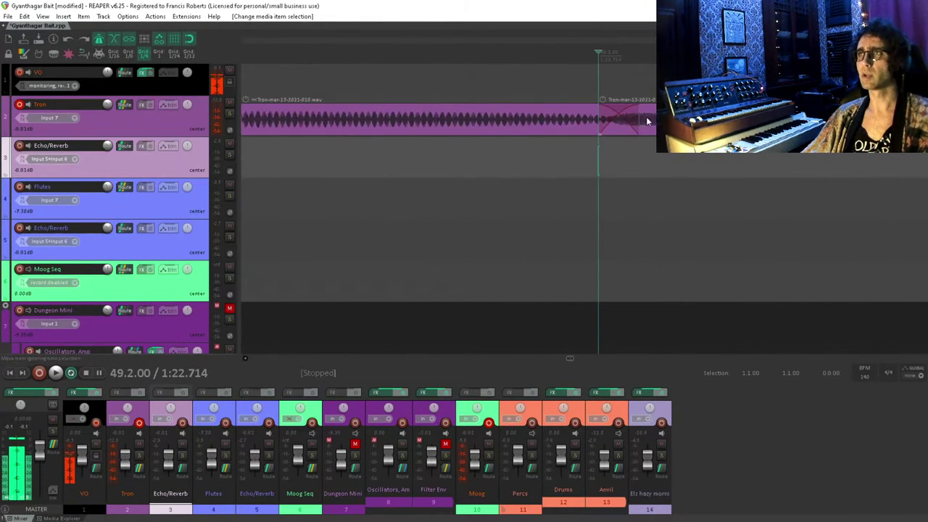
pyautogui.rightClick(609, 116)
pyautogui.press('Escape')
pyautogui.moveTo(601, 120); pyautogui.dragTo(582, 121)
pyautogui.scroll(5, 586, 130)
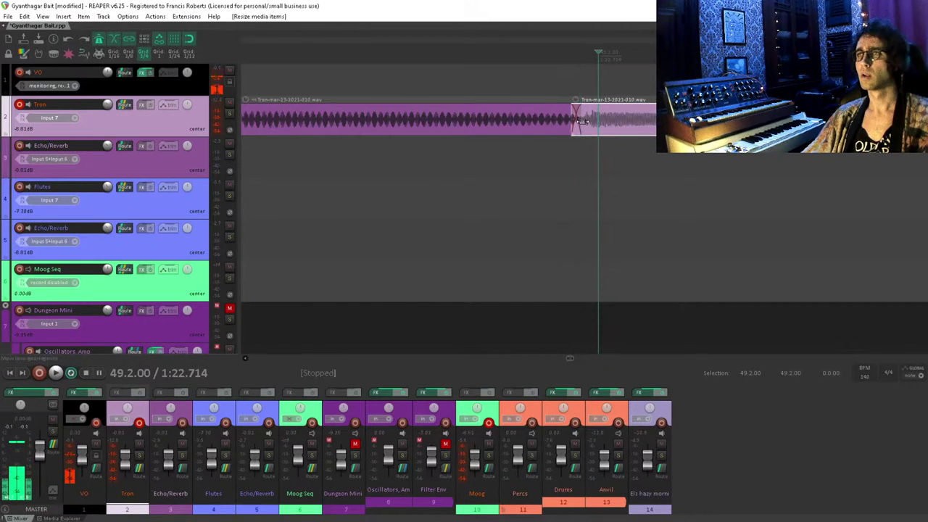
# - Audition the edited Tron take across the join from bar 49, and its opening from bar 43
pyautogui.click(552, 158)
pyautogui.press('space')
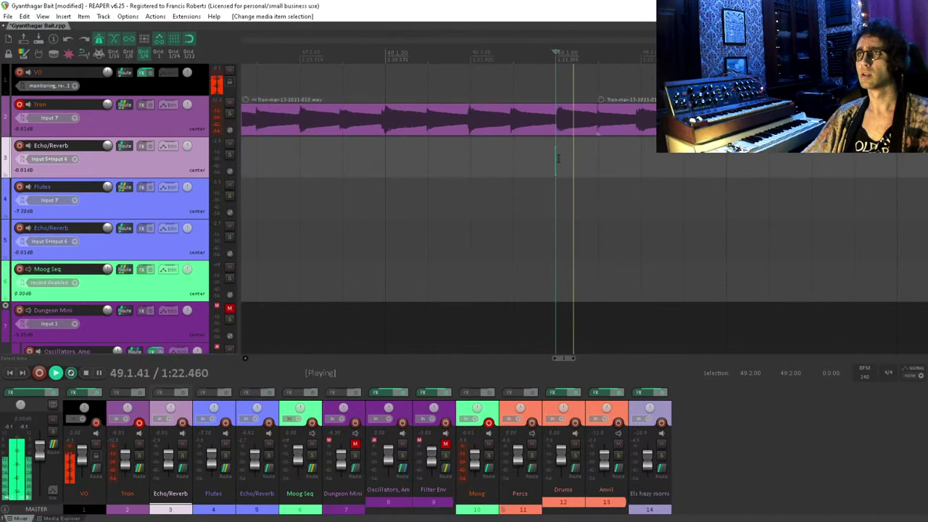
pyautogui.scroll(-3, 552, 158)
pyautogui.click(454, 163)
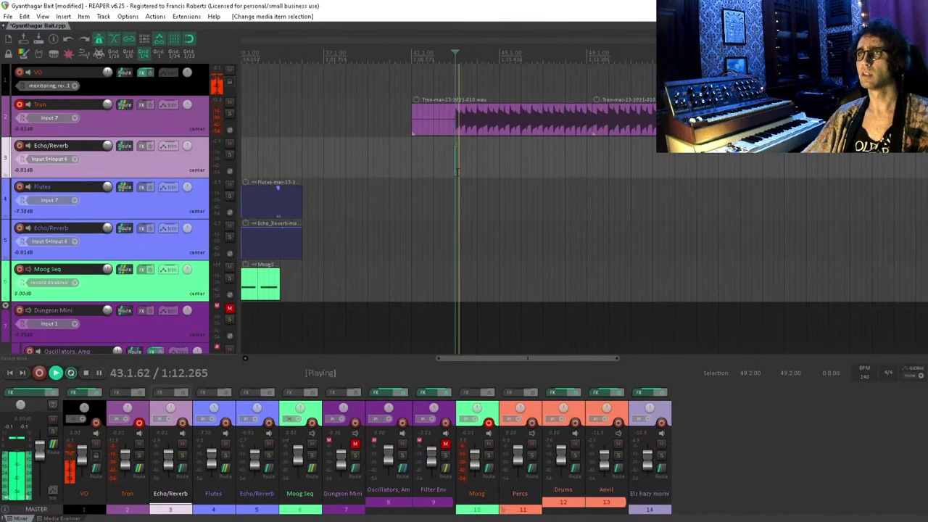
pyautogui.scroll(3, 456, 167)
pyautogui.press('space')
# - Split the Tron take at bar 43 and delete the silent part before the split
pyautogui.hscroll(-3, 473, 172)
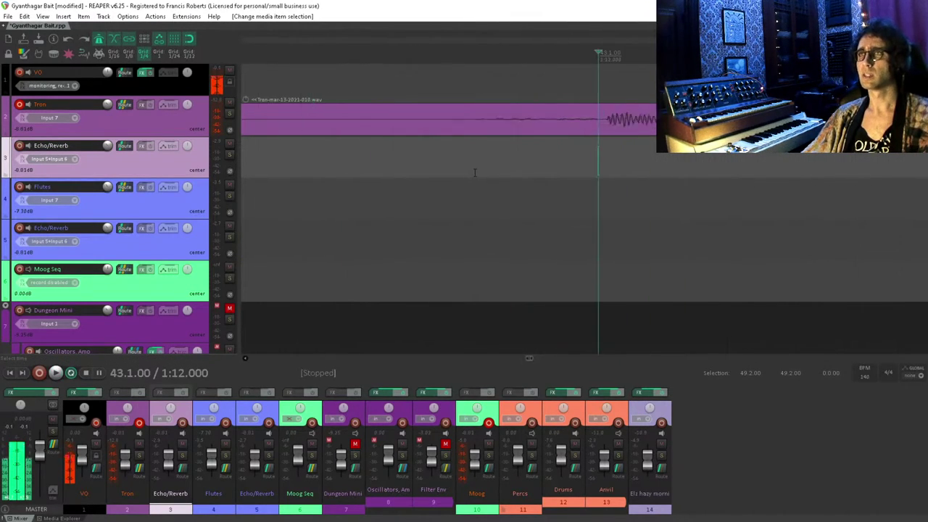
pyautogui.click(601, 120)
pyautogui.press('s')
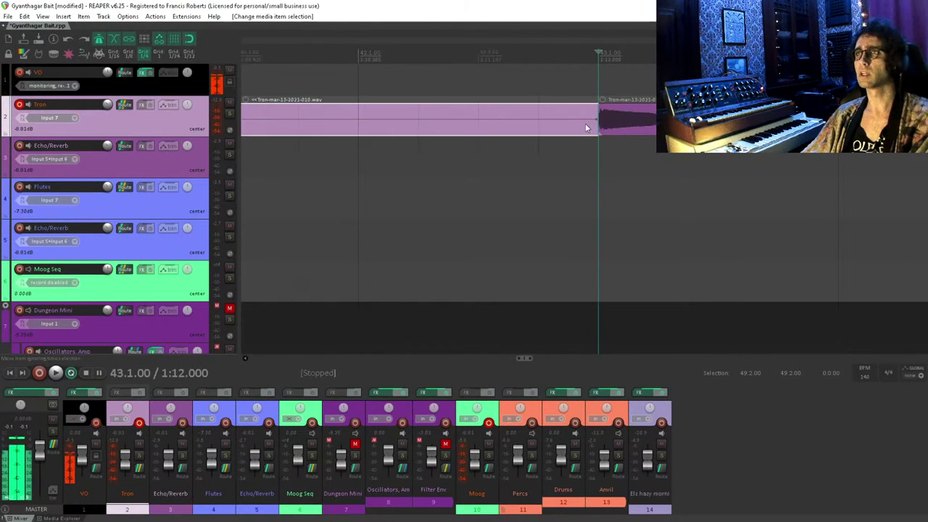
pyautogui.press('Delete')
# - Select the remaining Tron parts from bar 43 onward and glue them into one item
pyautogui.scroll(-3, 588, 125)
pyautogui.moveTo(672, 126); pyautogui.dragTo(436, 186)
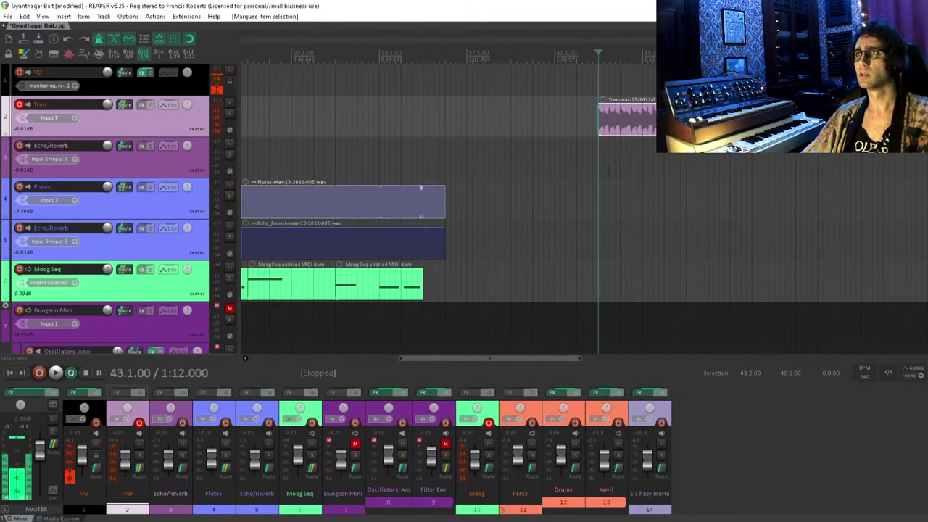
pyautogui.click(610, 145)
pyautogui.moveTo(815, 161); pyautogui.dragTo(645, 144)
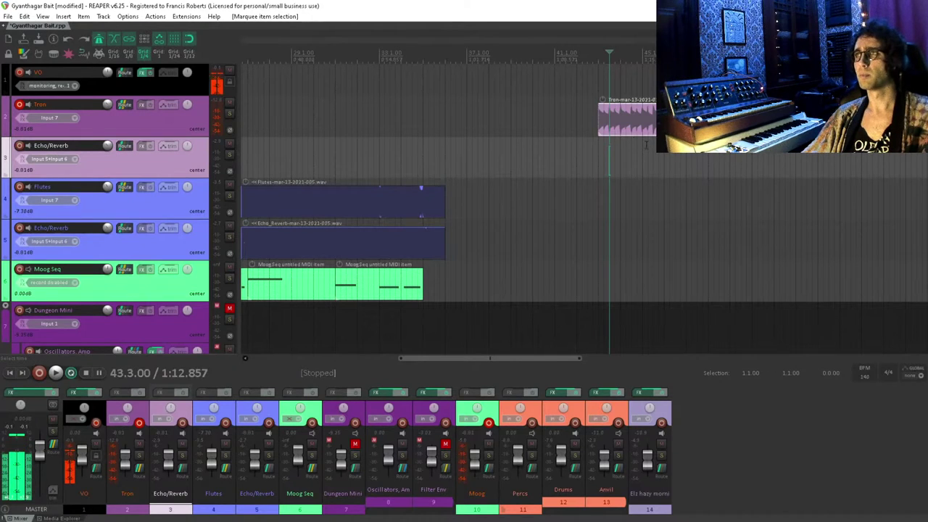
pyautogui.press('g')
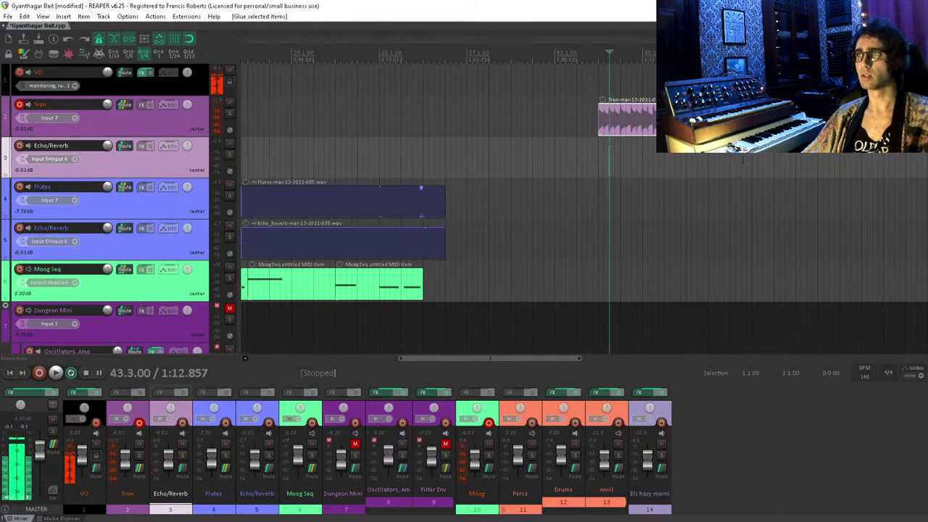
# - Move the glued Tron item to start at bar 35, where the Moog sequence ends
pyautogui.scroll(-5, 600, 124)
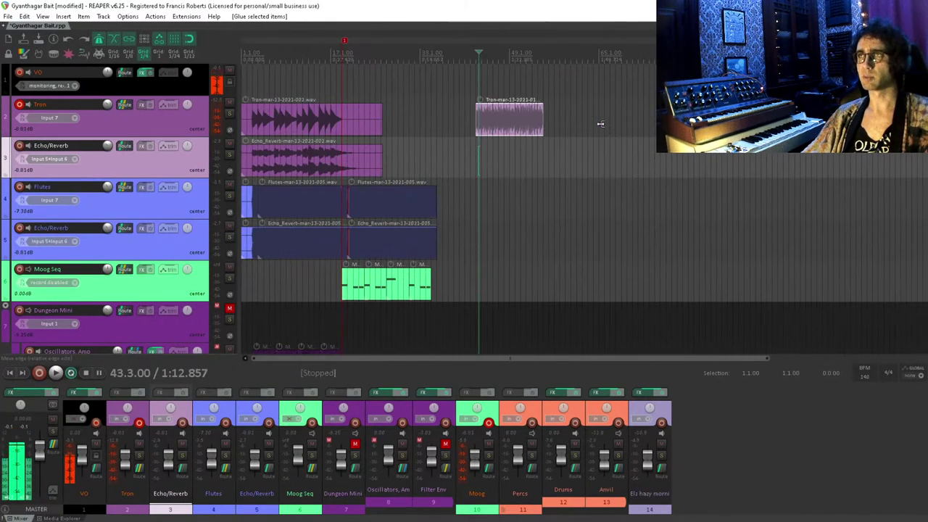
pyautogui.click(522, 161)
pyautogui.scroll(3, 500, 159)
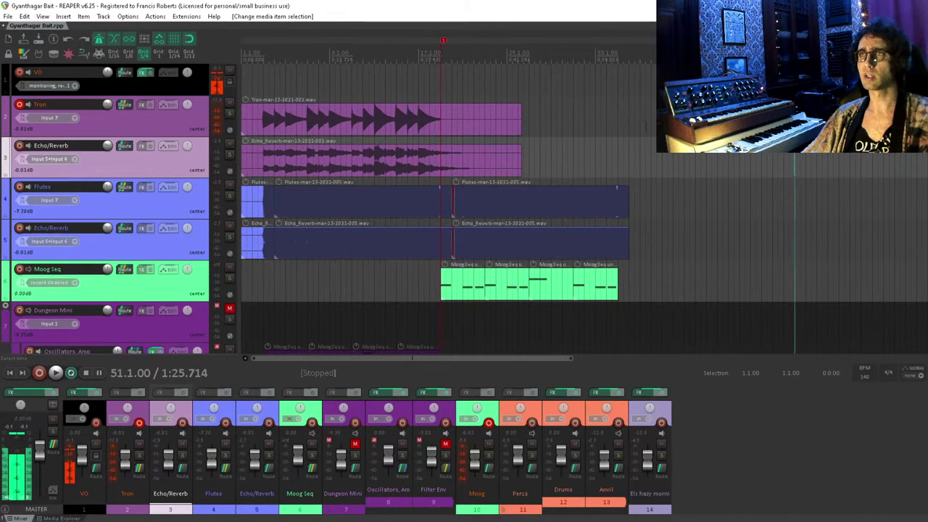
pyautogui.moveTo(289, 119); pyautogui.dragTo(611, 130)
# - Play the transition into the moved Tron item from around bar 33
pyautogui.click(596, 134)
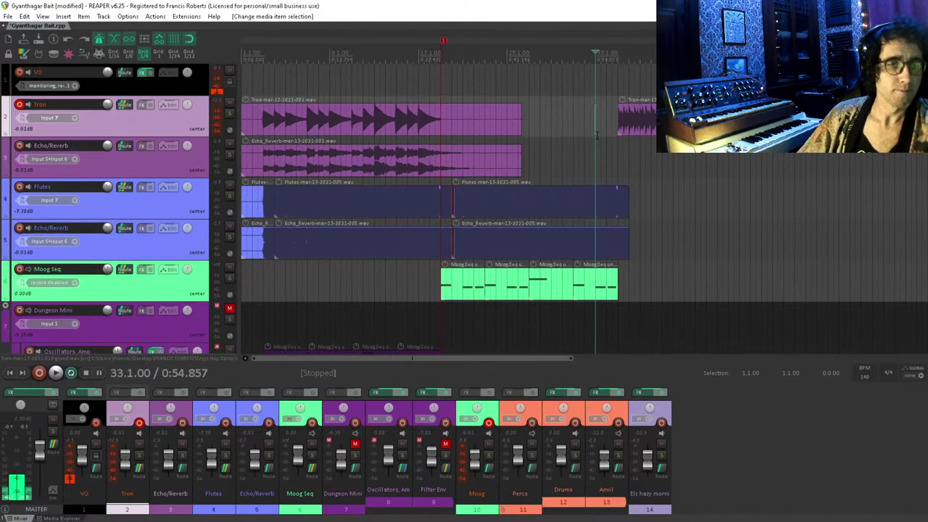
pyautogui.press('space')
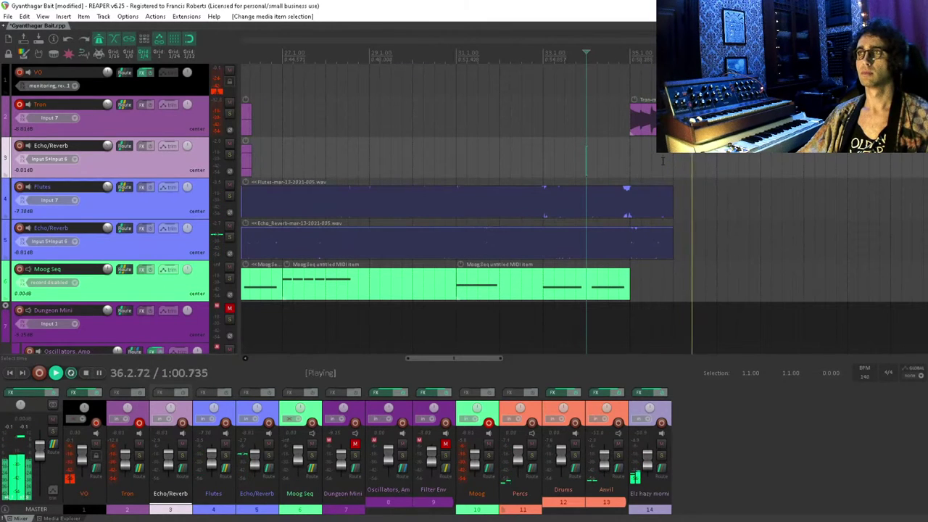
pyautogui.press('space')
# - Disarm Tron, arm its Echo/Reverb track, and save the project with the edit cursor at beat 3 of bar 34
pyautogui.click(19, 104)
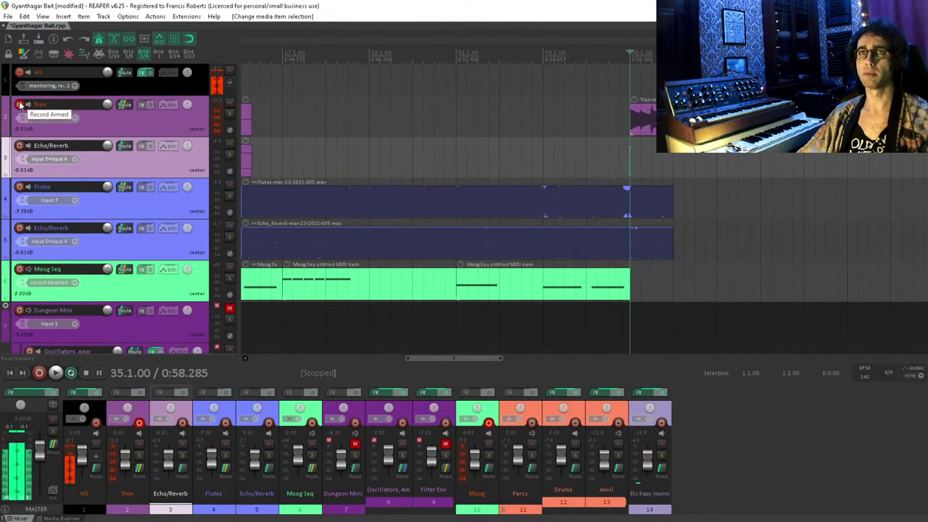
pyautogui.click(19, 144)
pyautogui.press('-')
pyautogui.press('-')
pyautogui.press('-')
pyautogui.click(590, 153)
pyautogui.hotkey('ctrl', 's')
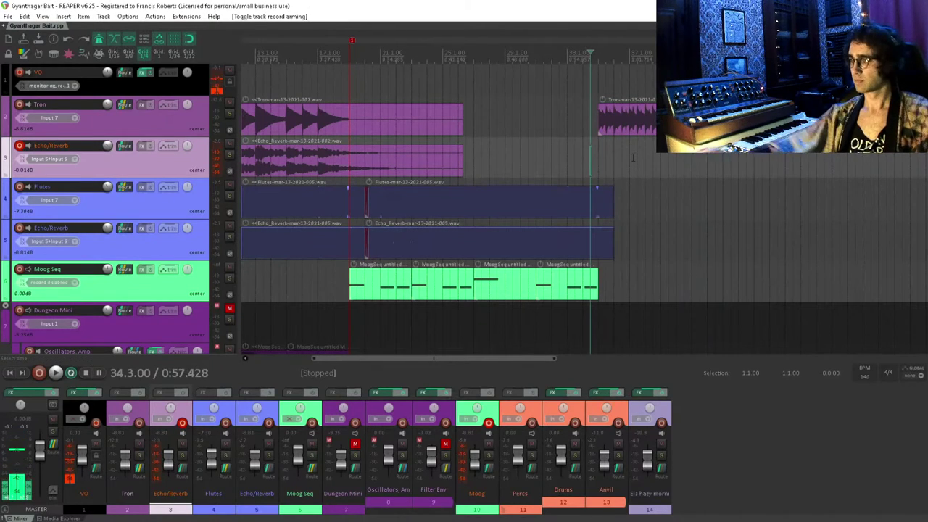
pyautogui.hotkey('ctrl', 'r')
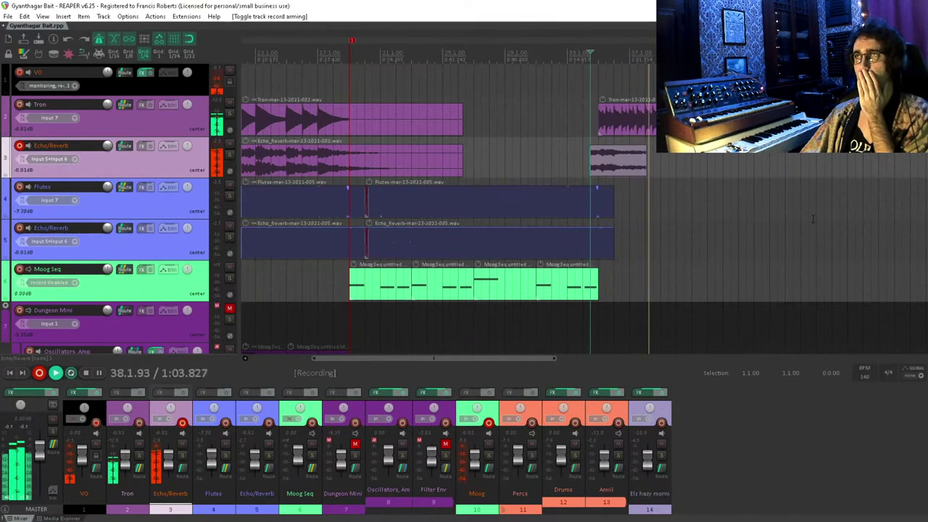
pyautogui.press('space')
pyautogui.hotkey('ctrl', 'z')
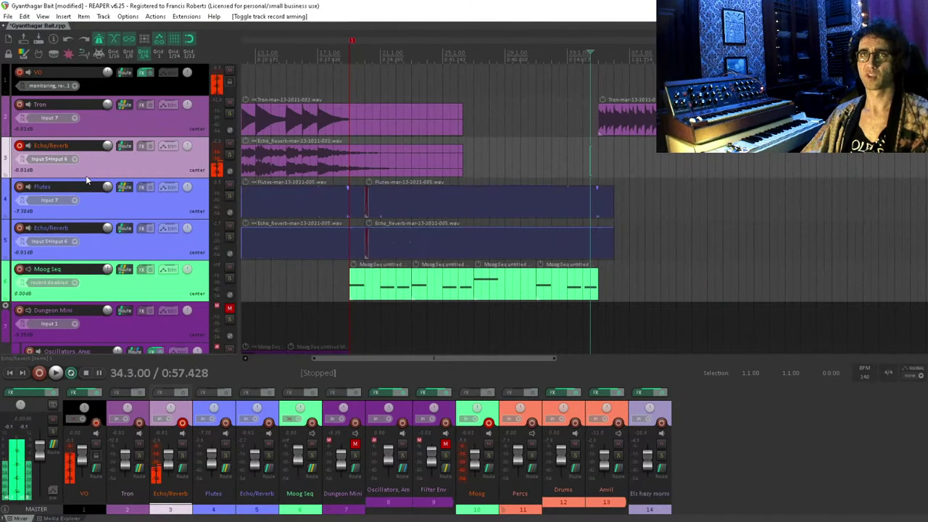
# - Mute the Flutes track's hardware output to Output 3 / Output 4 in its routing
pyautogui.click(112, 192)
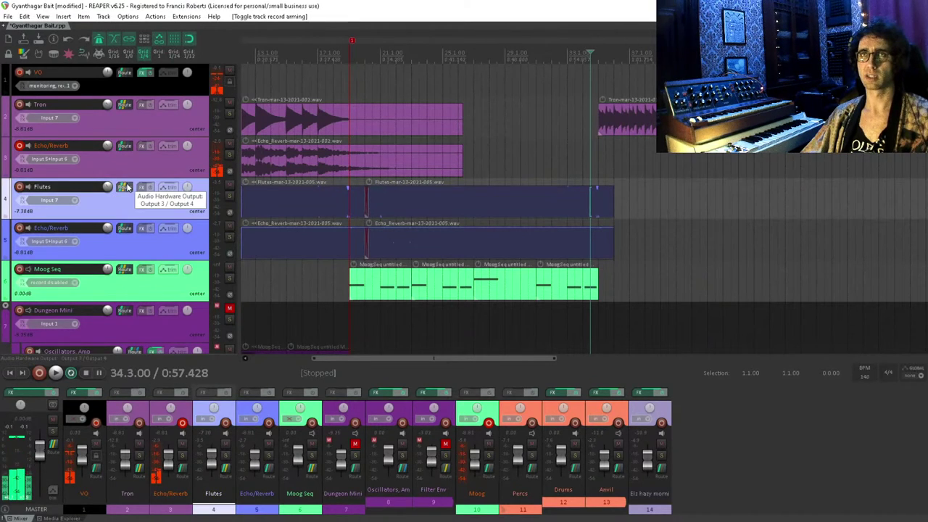
pyautogui.click(125, 187)
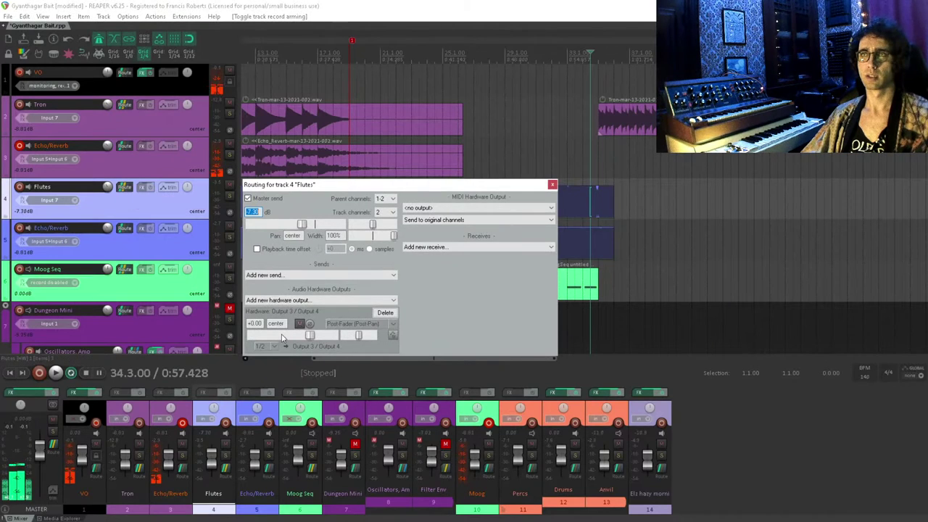
pyautogui.click(552, 184)
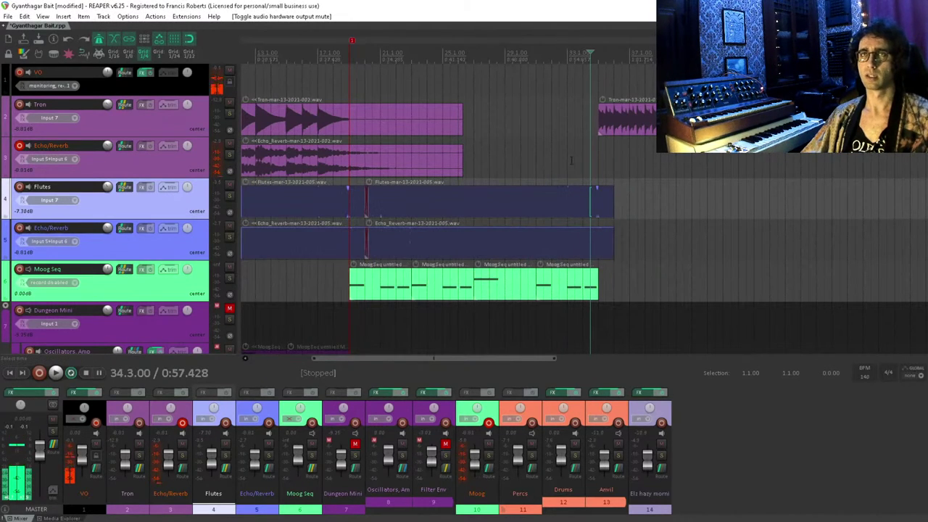
# - Record the Tron part's echo onto its Echo/Reverb track from beat 3 of bar 34 to about bar 50, and select the new take
pyautogui.hotkey('ctrl', 'r')
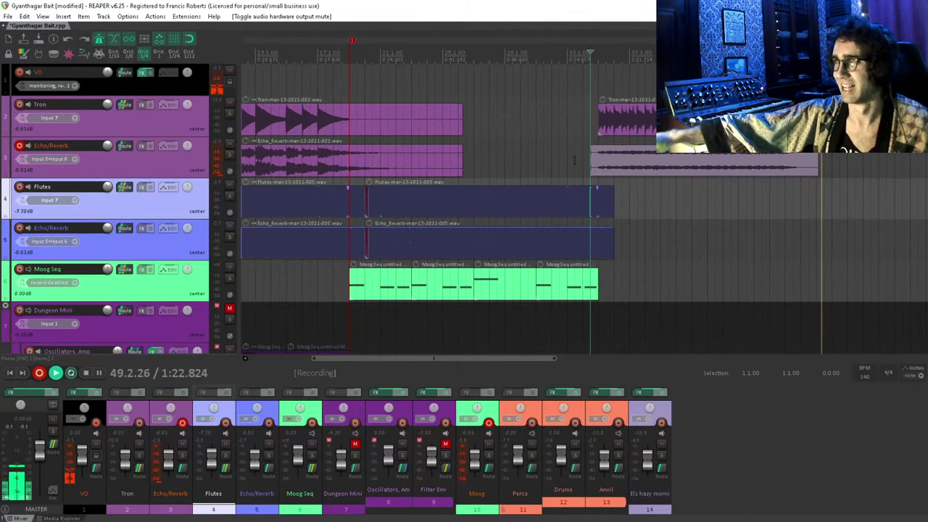
pyautogui.press('space')
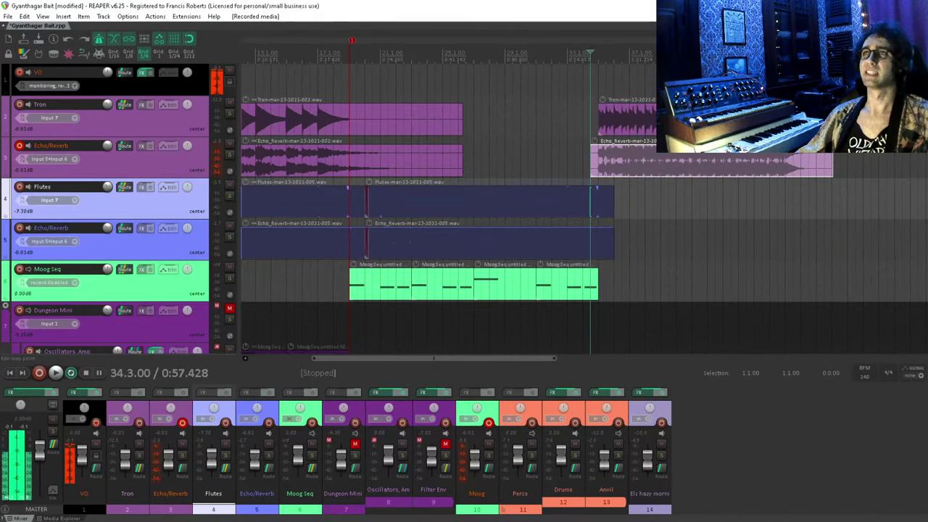
pyautogui.click(652, 161)
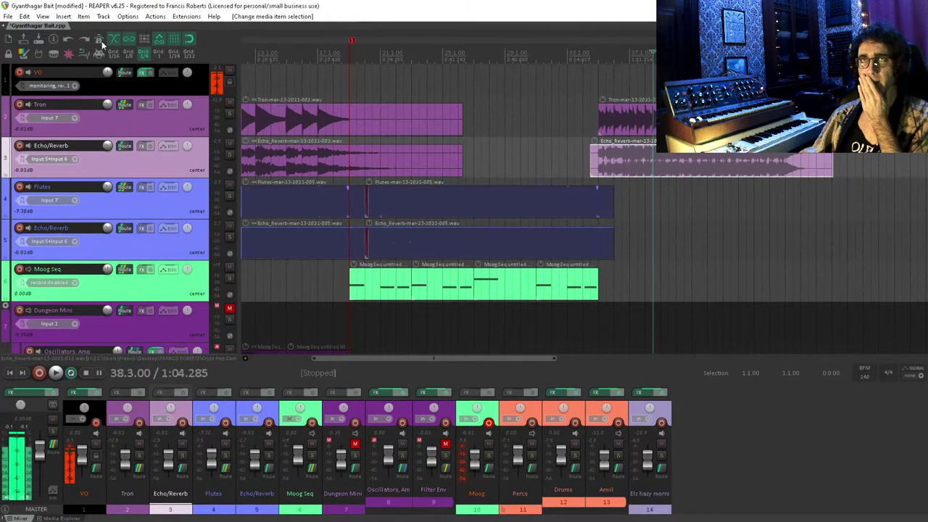
# - Play the newly recorded echo together with the Tron item from bar 35
pyautogui.click(594, 158)
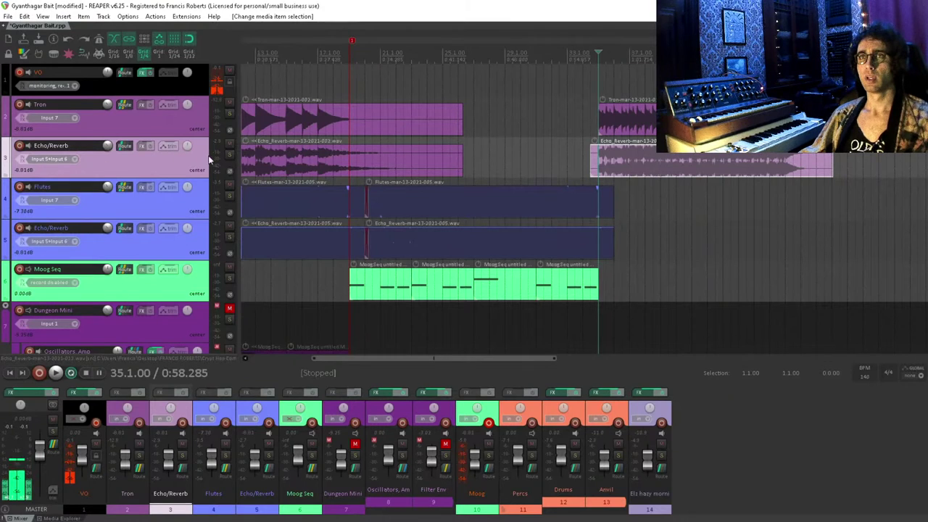
pyautogui.press('space')
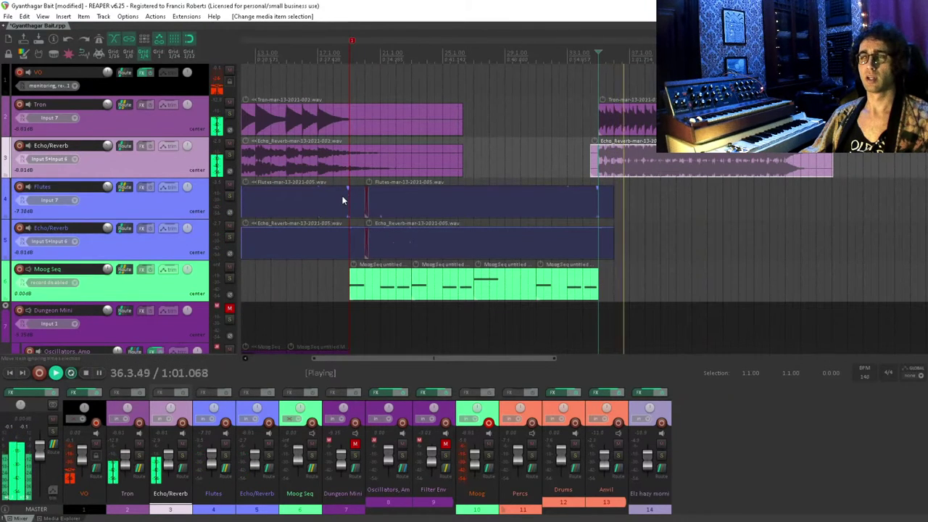
pyautogui.press('space')
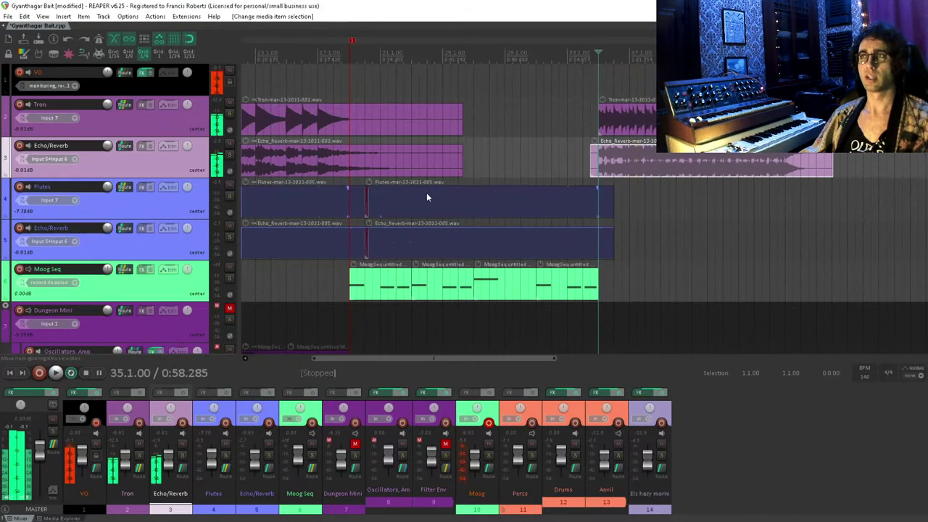
# - Split the new Echo/Reverb take at bar 35 and delete its silent lead-in
pyautogui.scroll(-2, 459, 135)
pyautogui.scroll(3, 419, 135)
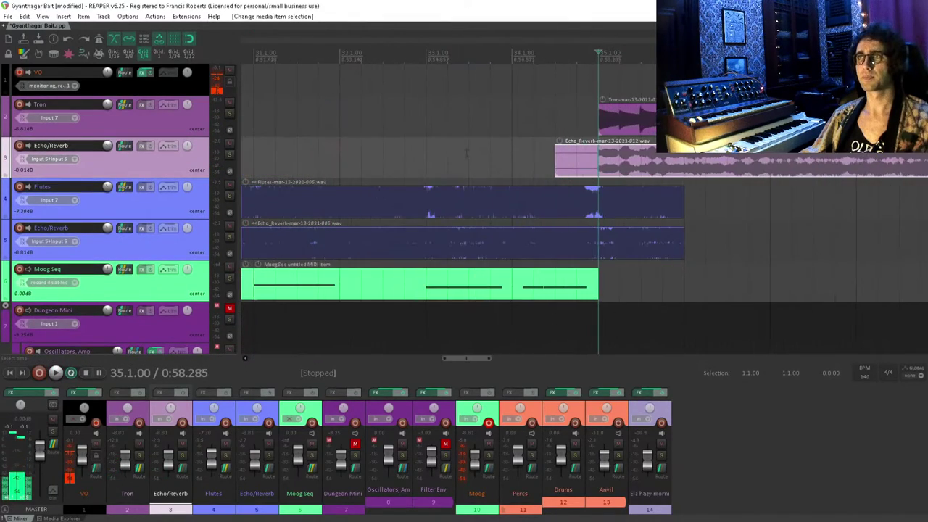
pyautogui.click(528, 159)
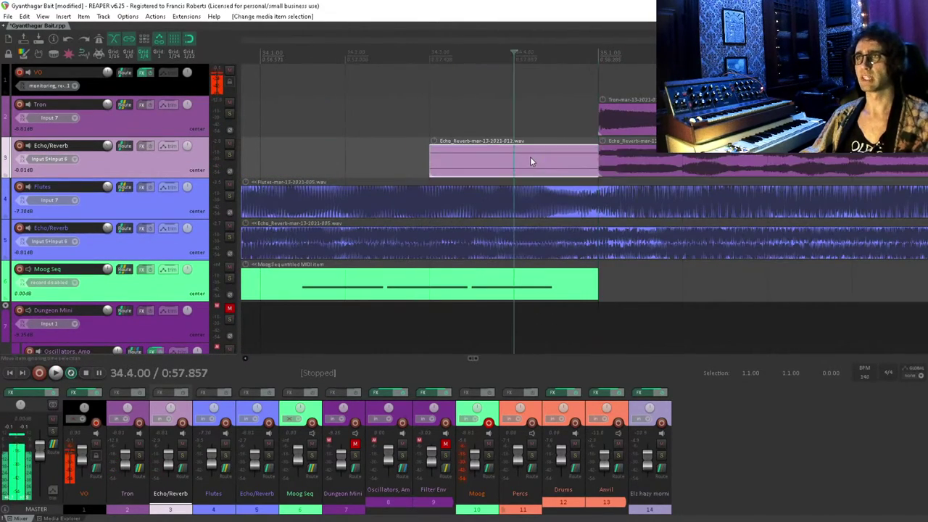
pyautogui.press('Delete')
pyautogui.scroll(-6, 490, 141)
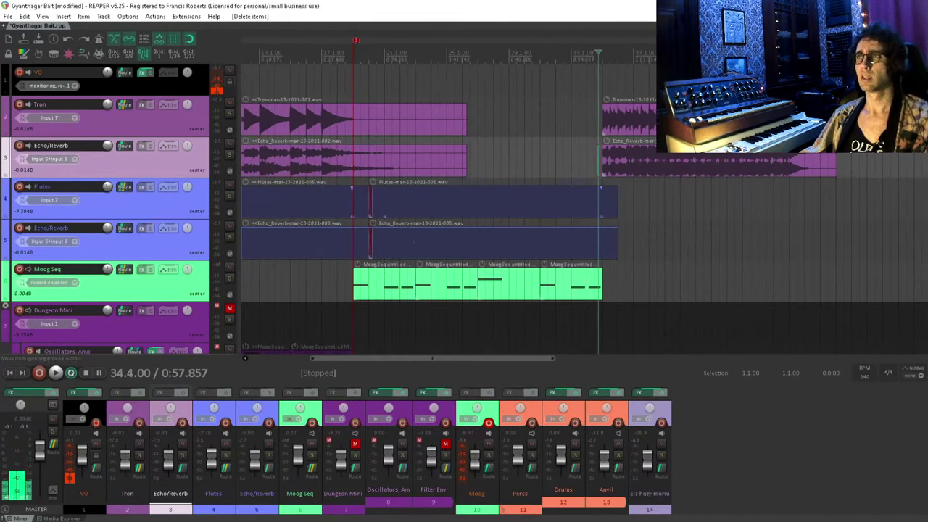
# - Move the Tron item at bar 35 and its echo take together to about bar 40
pyautogui.moveTo(616, 100); pyautogui.dragTo(753, 194)
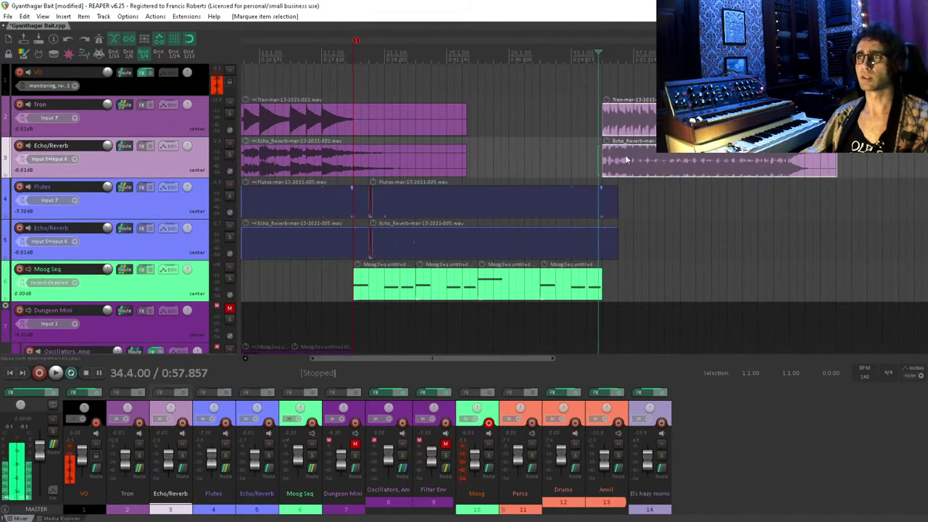
pyautogui.hscroll(-5, 720, 164)
pyautogui.scroll(-1, 573, 113)
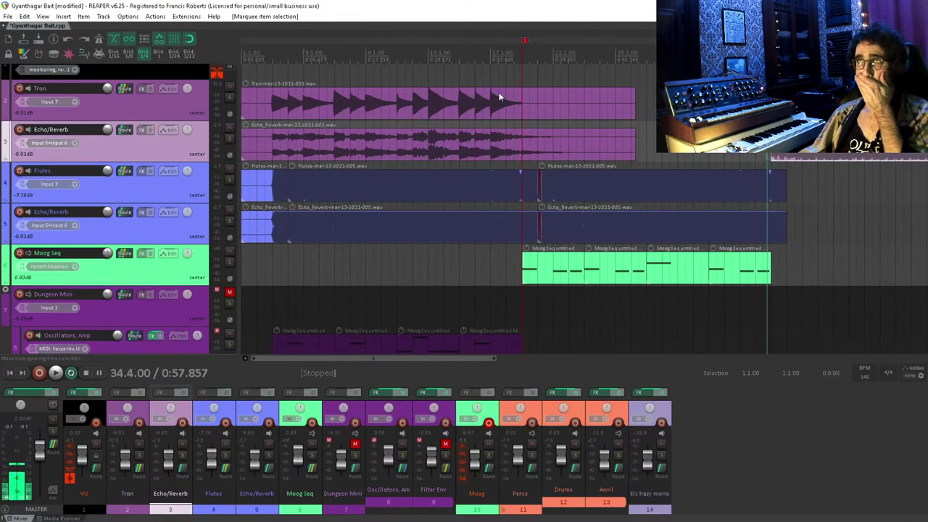
pyautogui.click(522, 99)
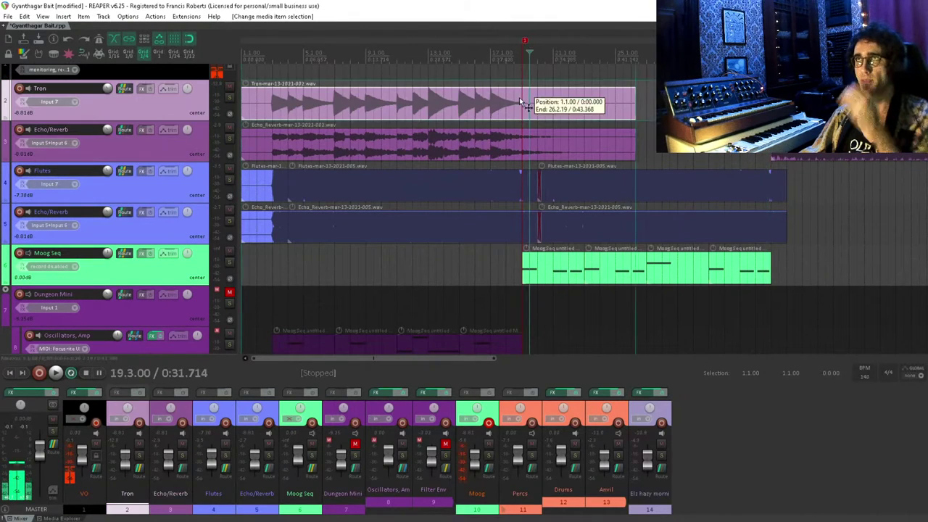
pyautogui.moveTo(536, 92); pyautogui.dragTo(629, 154)
pyautogui.scroll(-3, 627, 153)
pyautogui.scroll(2, 625, 151)
pyautogui.scroll(-4, 621, 150)
pyautogui.moveTo(575, 147); pyautogui.dragTo(617, 145)
# - Split the opening Tron and Echo/Reverb items at bar 20 and delete the parts after it
pyautogui.click(426, 95)
pyautogui.scroll(4, 425, 95)
pyautogui.click(636, 104)
pyautogui.scroll(4, 631, 101)
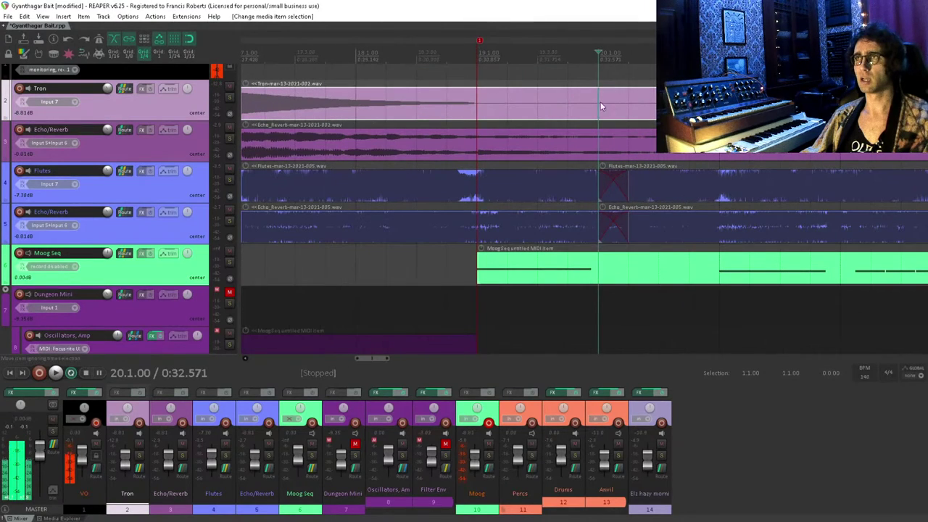
pyautogui.press('s')
pyautogui.scroll(-2, 609, 123)
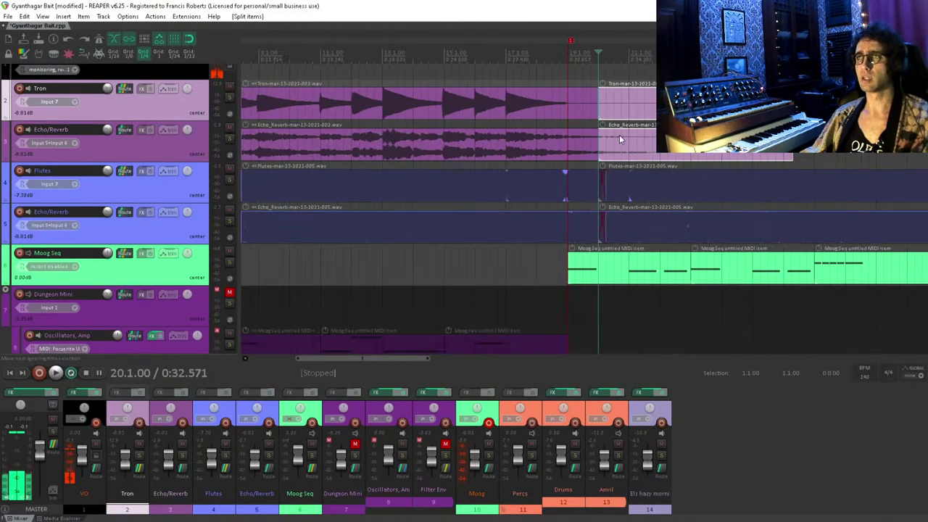
pyautogui.press('Delete')
pyautogui.scroll(-2, 614, 114)
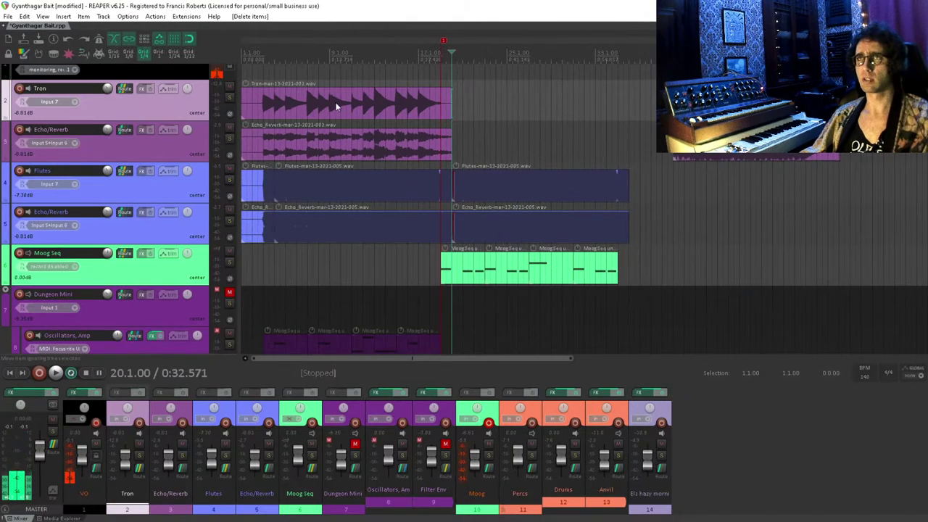
# - Split the opening Tron and Echo/Reverb items at bar 4 and duplicate the bar 4–20 sections to run from bar 20 to 36
pyautogui.scroll(2, 438, 99)
pyautogui.scroll(-3, 442, 101)
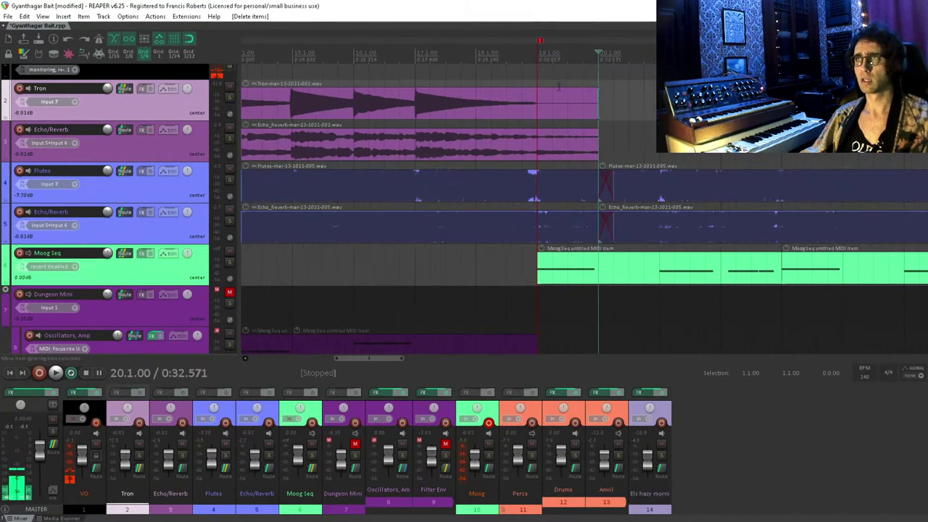
pyautogui.click(269, 102)
pyautogui.scroll(4, 269, 101)
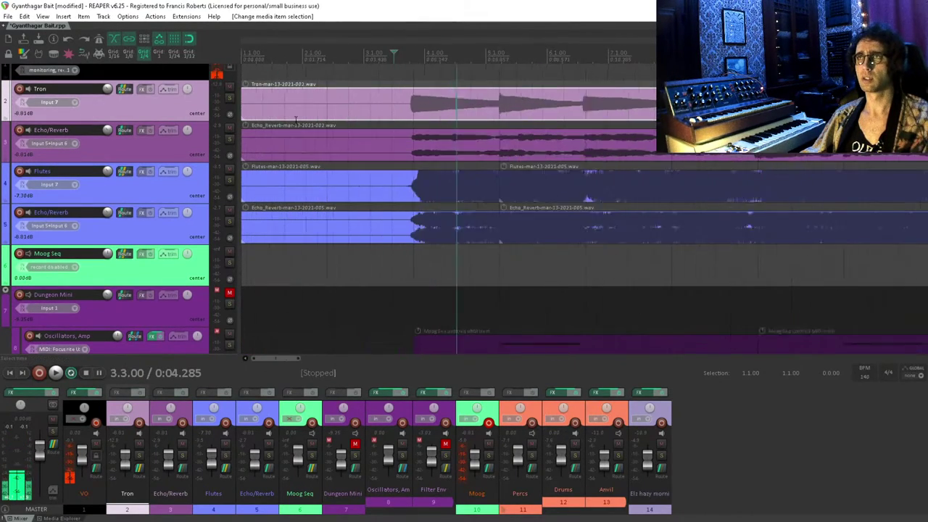
pyautogui.scroll(-6, 579, 74)
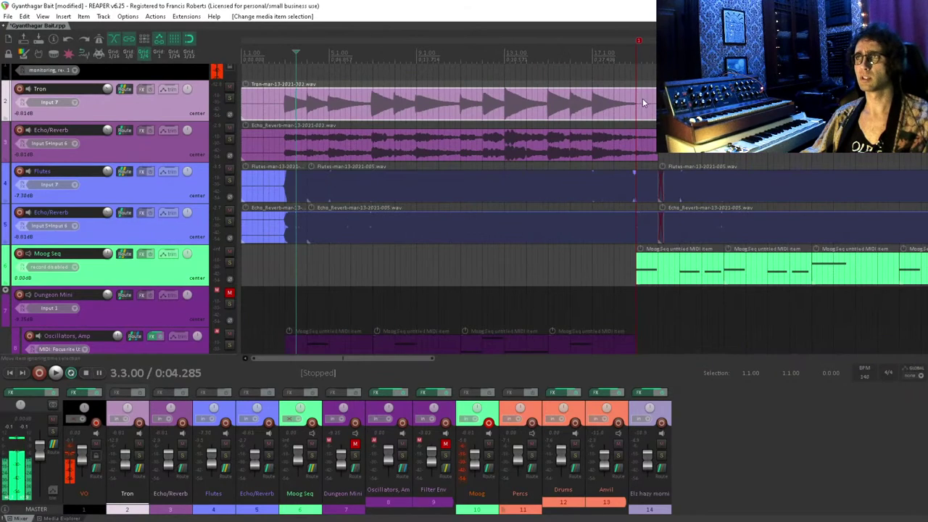
pyautogui.click(307, 100)
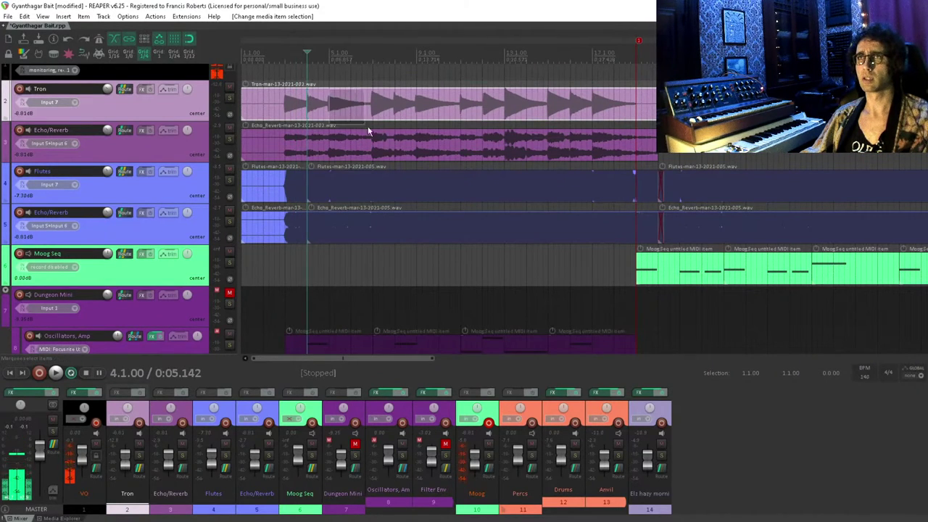
pyautogui.press('s')
pyautogui.hotkey('ctrl', 'd')
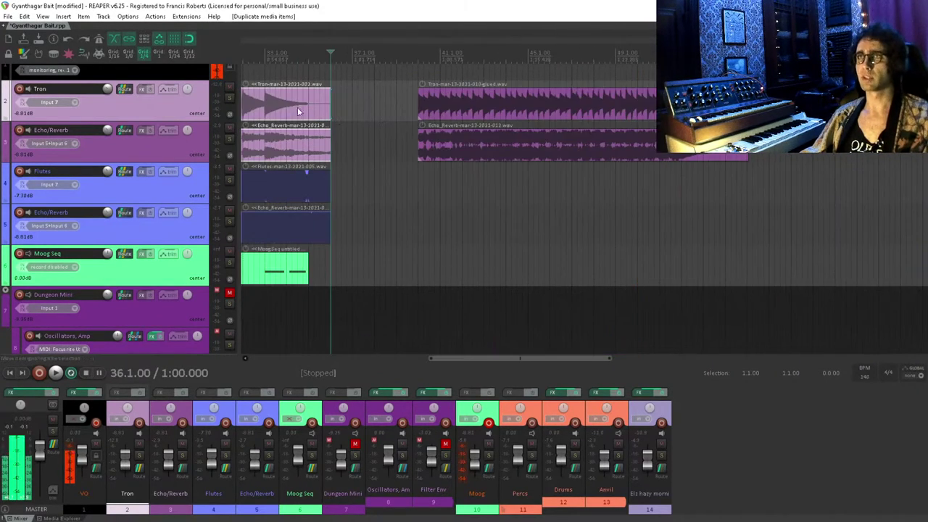
# - Move the seam between the Tron items to bar 19, then crossfade Tron just before bar 19 and Echo/Reverb just before bar 20
pyautogui.click(434, 106)
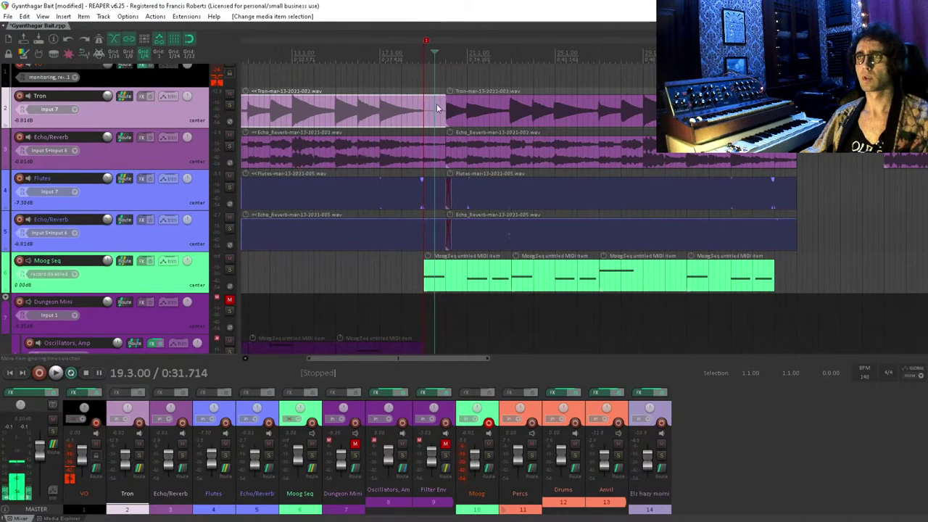
pyautogui.moveTo(444, 113); pyautogui.dragTo(423, 115)
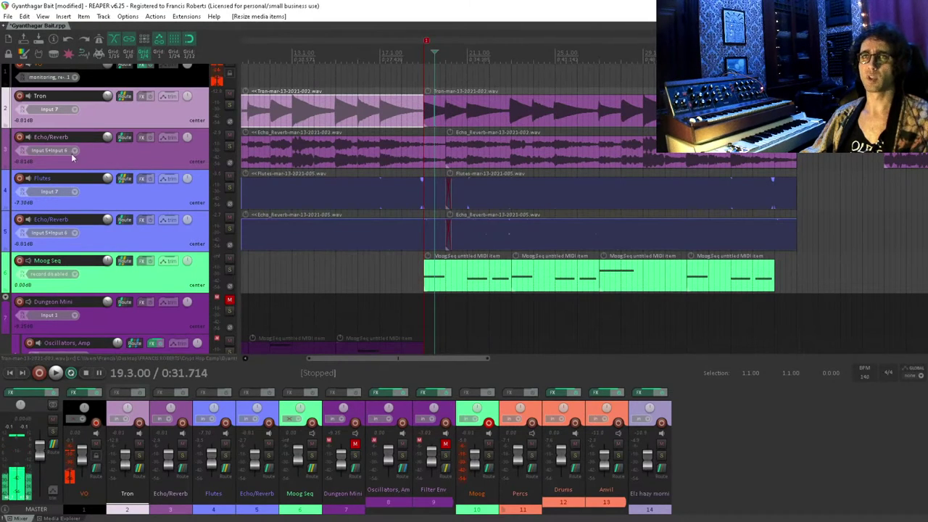
pyautogui.click(411, 82)
pyautogui.scroll(3, 410, 82)
pyautogui.click(641, 159)
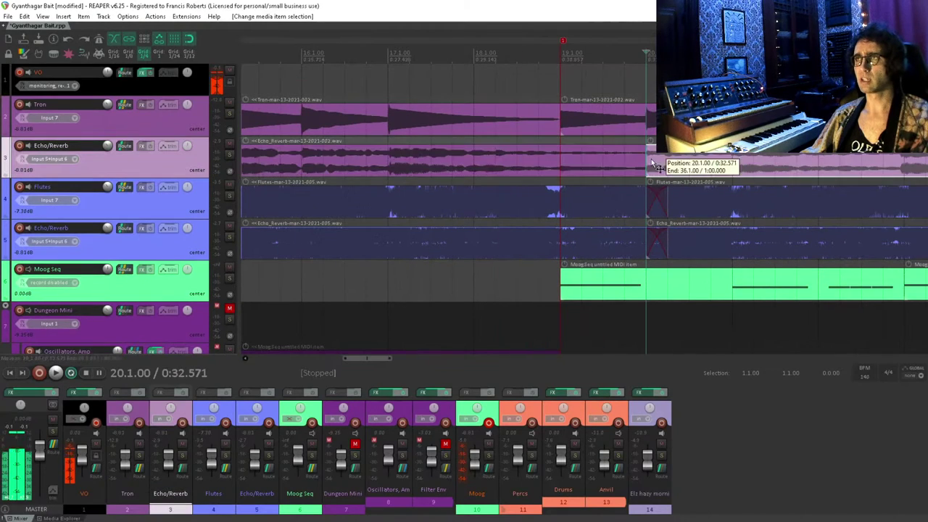
pyautogui.moveTo(647, 158); pyautogui.dragTo(624, 158)
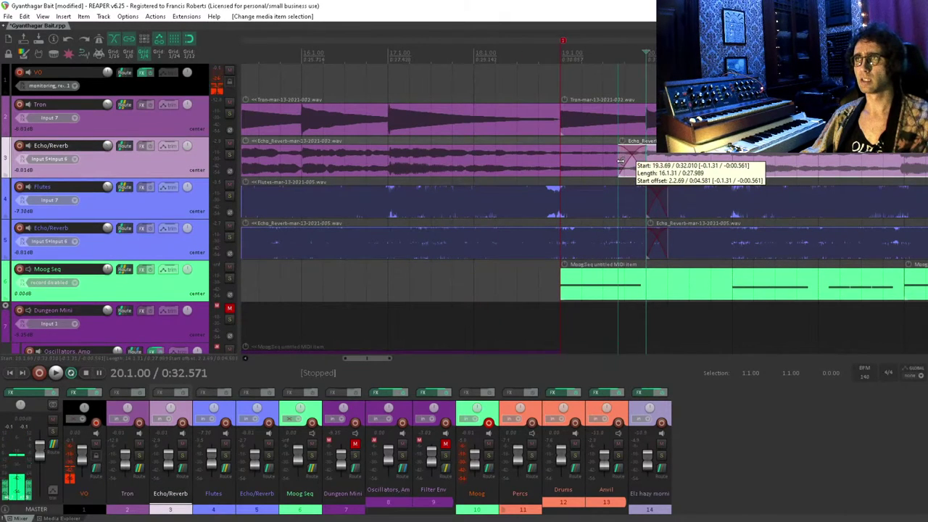
pyautogui.moveTo(563, 120); pyautogui.dragTo(541, 122)
# - Play the new crossfades from beat 3 of bar 16 to about bar 20
pyautogui.scroll(-3, 537, 115)
pyautogui.click(522, 81)
pyautogui.press('space')
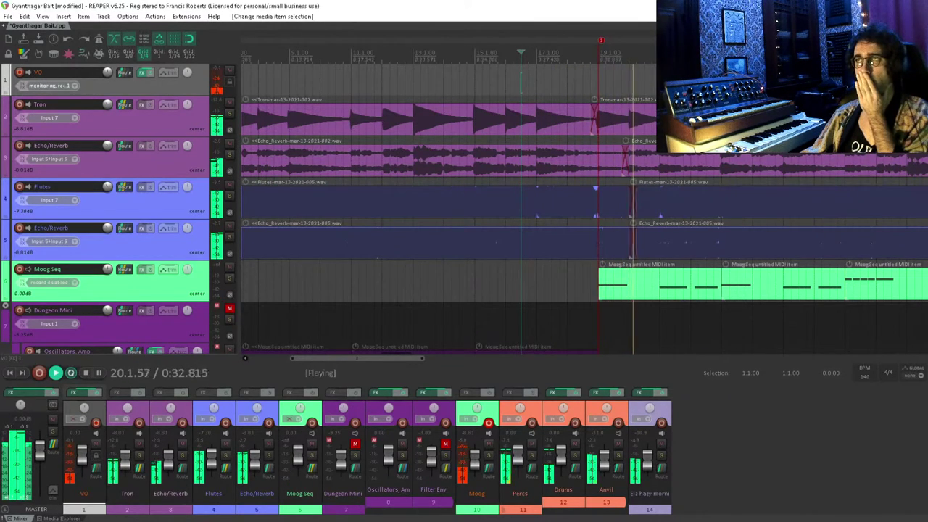
pyautogui.press('space')
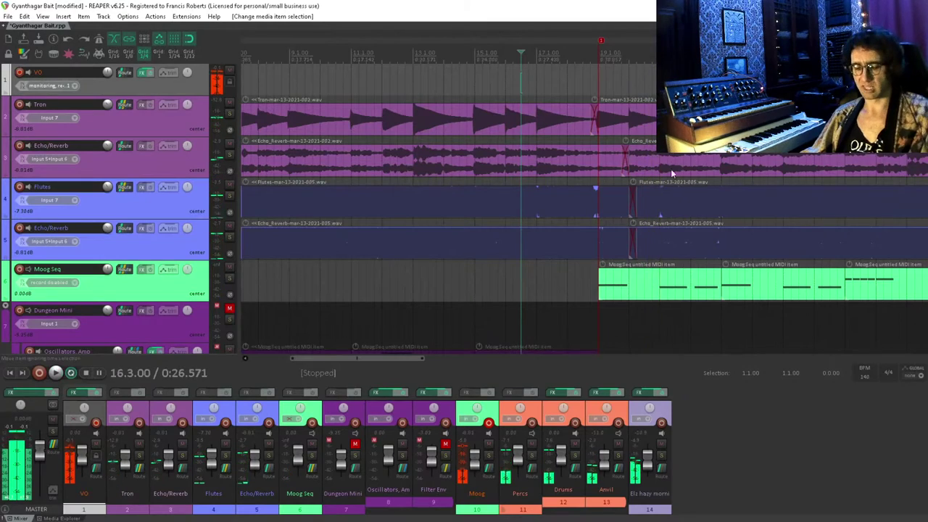
# - Trim the ends of the repeated Tron, Flutes and both Echo/Reverb items to bar 35, where the Moog sequence ends
pyautogui.scroll(-4, 307, 189)
pyautogui.scroll(-1, 650, 176)
pyautogui.moveTo(594, 113); pyautogui.dragTo(563, 137)
pyautogui.scroll(5, 562, 138)
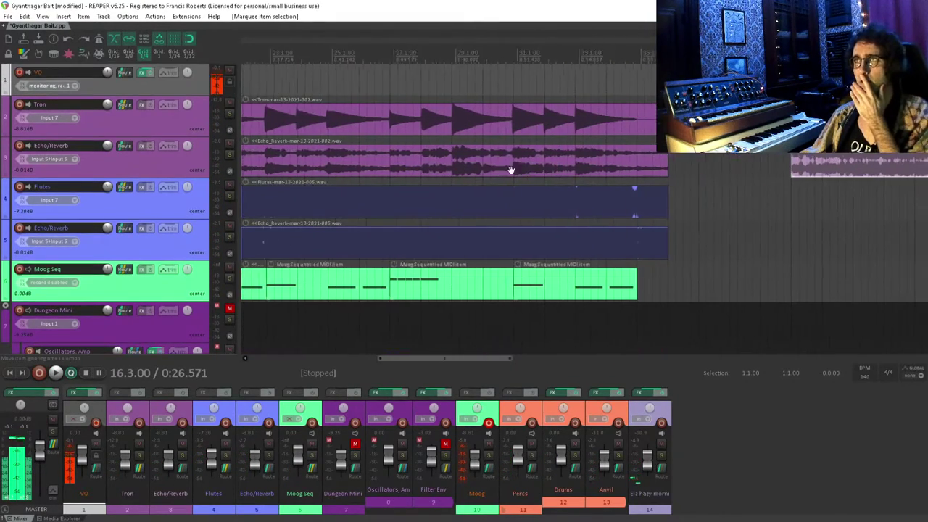
pyautogui.scroll(3, 484, 127)
pyautogui.scroll(-2, 484, 127)
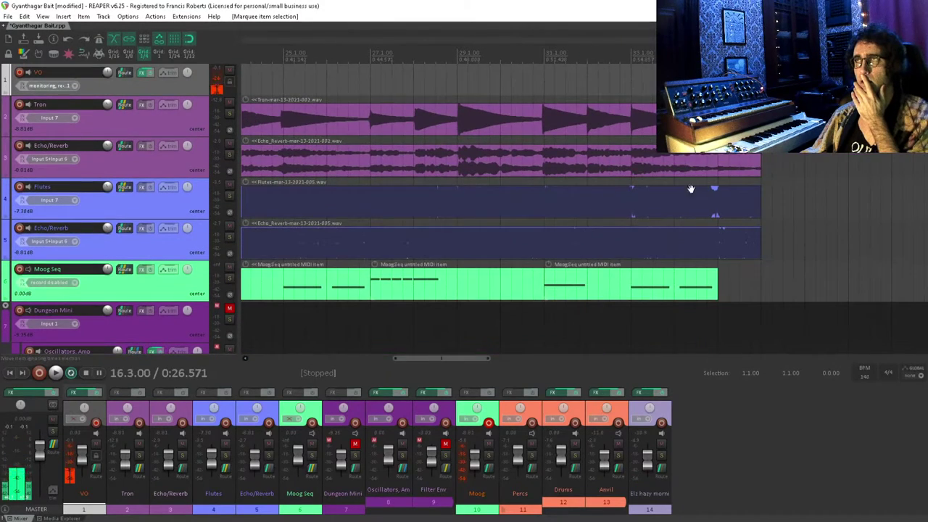
pyautogui.hscroll(3, 596, 160)
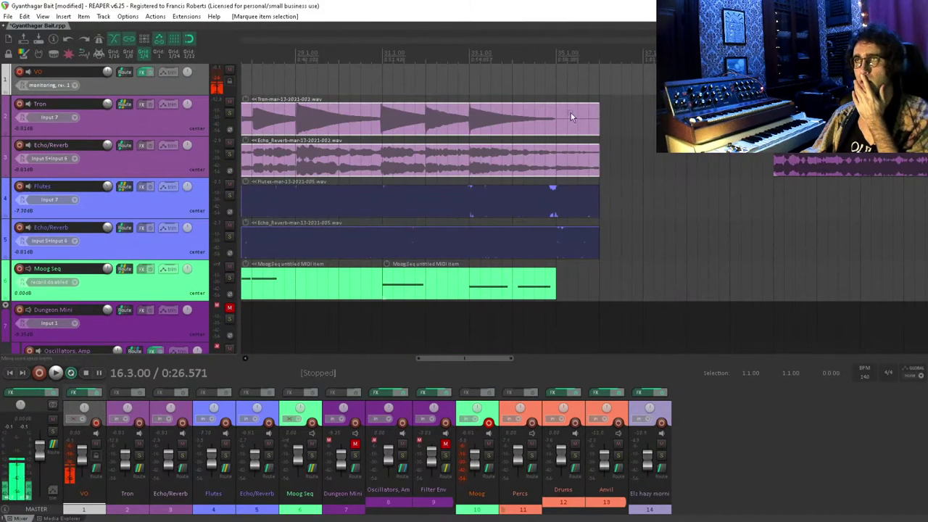
pyautogui.moveTo(570, 117); pyautogui.dragTo(594, 243)
pyautogui.hotkey('ctrl', 'shift', 'n')
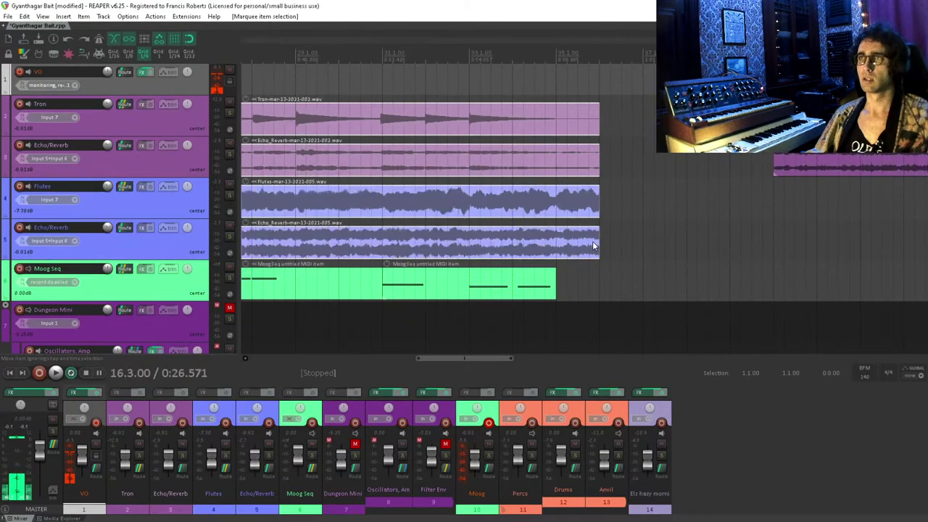
pyautogui.moveTo(595, 154); pyautogui.dragTo(576, 233)
# - Move the glued Tron item and its echo take back to start at bar 35
pyautogui.scroll(-6, 576, 233)
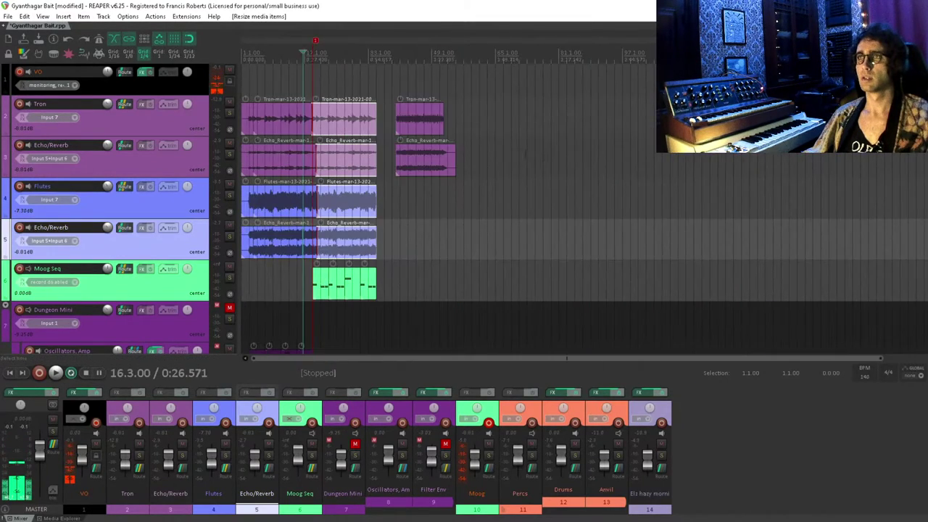
pyautogui.moveTo(450, 91); pyautogui.dragTo(477, 169)
pyautogui.scroll(8, 478, 169)
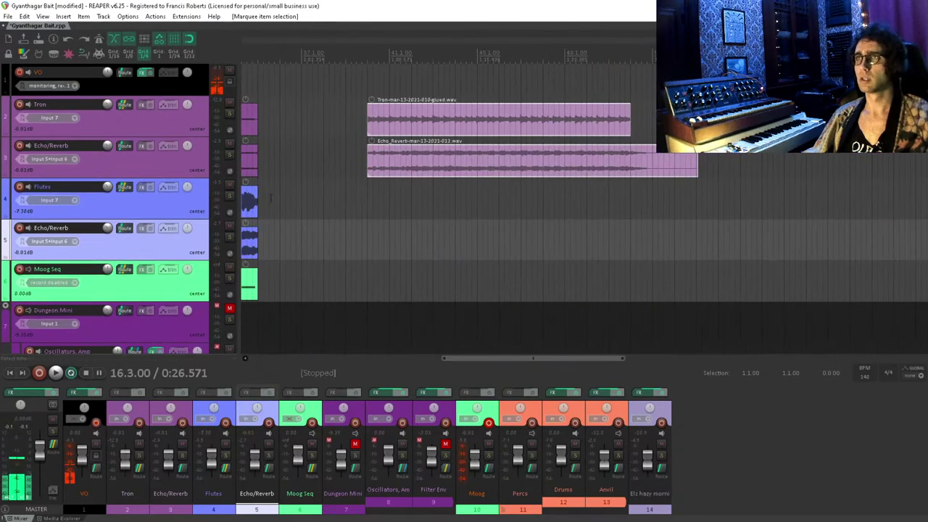
pyautogui.moveTo(402, 117); pyautogui.dragTo(298, 122)
pyautogui.scroll(-3, 262, 170)
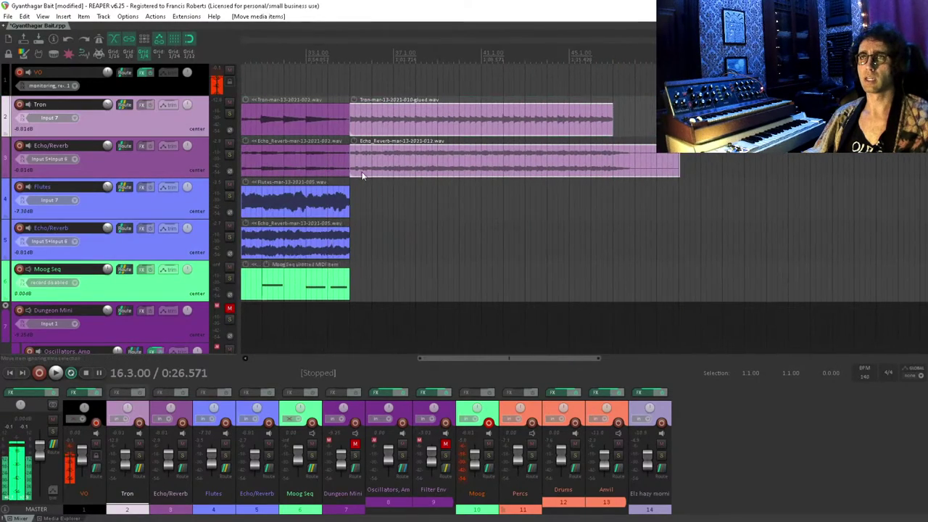
# - Crossfade the items meeting at bar 35: Echo/Reverb from bar 35 to beat 2, Tron from beat 4 of bar 34 to bar 35
pyautogui.click(402, 178)
pyautogui.scroll(-2, 440, 152)
pyautogui.scroll(2, 454, 122)
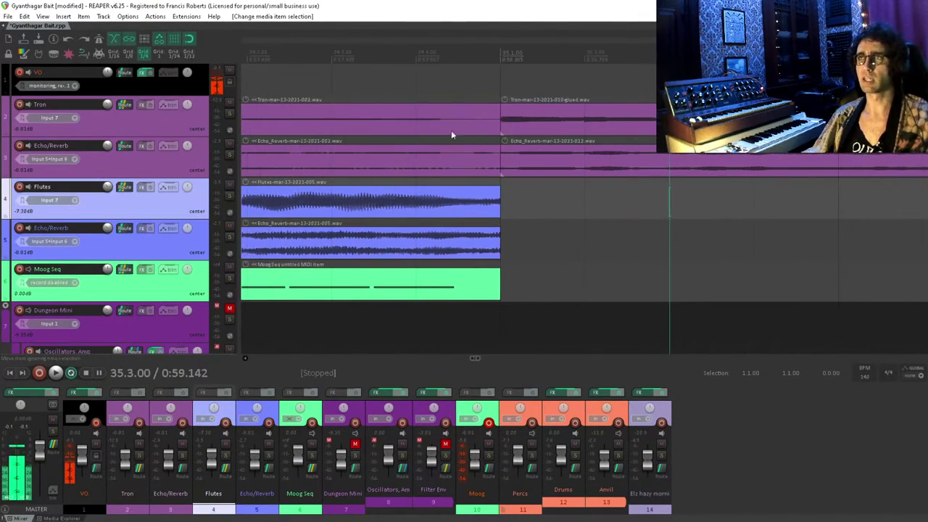
pyautogui.click(478, 159)
pyautogui.moveTo(498, 158); pyautogui.dragTo(584, 158)
pyautogui.moveTo(502, 123); pyautogui.dragTo(431, 125)
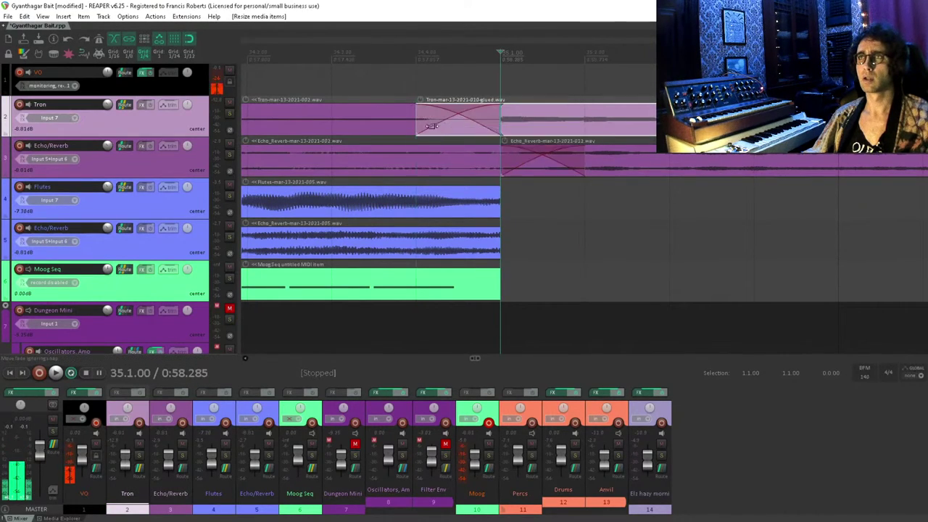
pyautogui.scroll(-5, 433, 159)
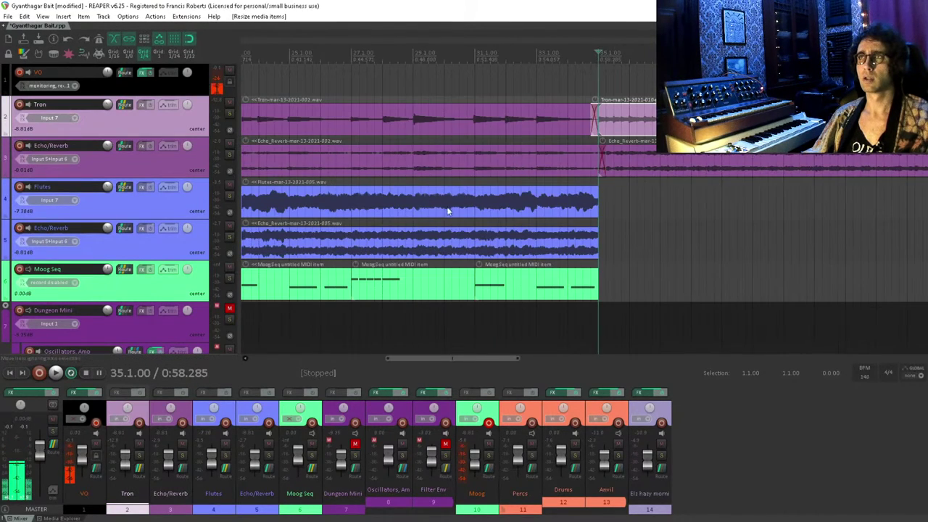
# - Save the project and remove marker 1 at bar 19
pyautogui.hotkey('ctrl', 's')
pyautogui.scroll(-4, 530, 197)
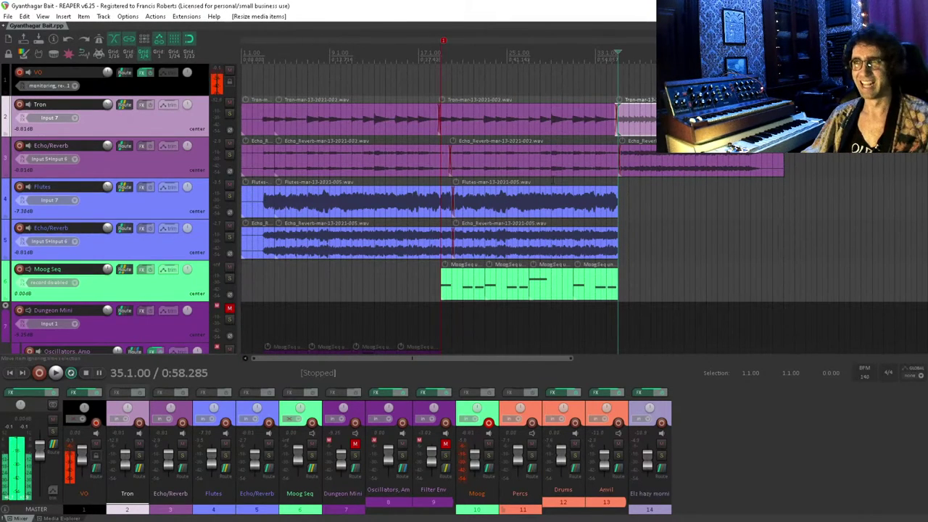
pyautogui.keyDown('alt'); pyautogui.click(444, 42); pyautogui.keyUp('alt')
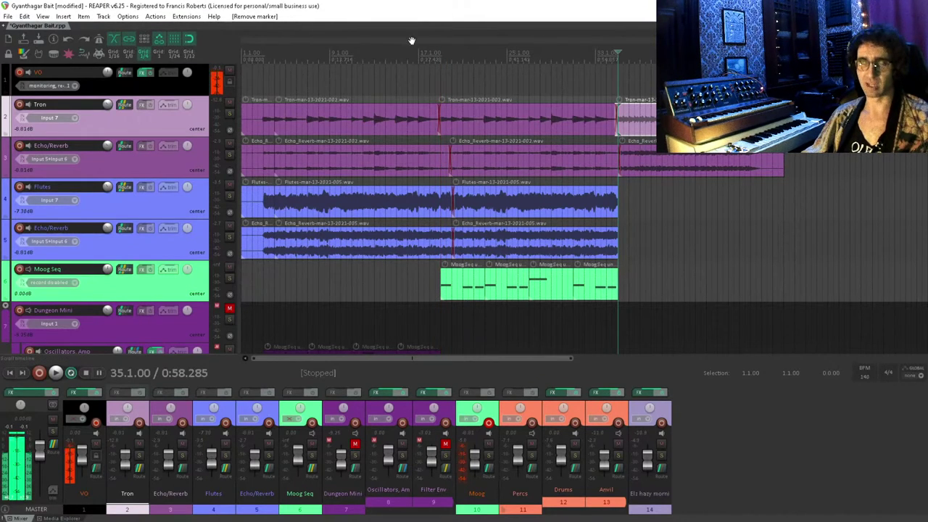
# - Place the edit cursor at the start of bar 3
pyautogui.click(421, 77)
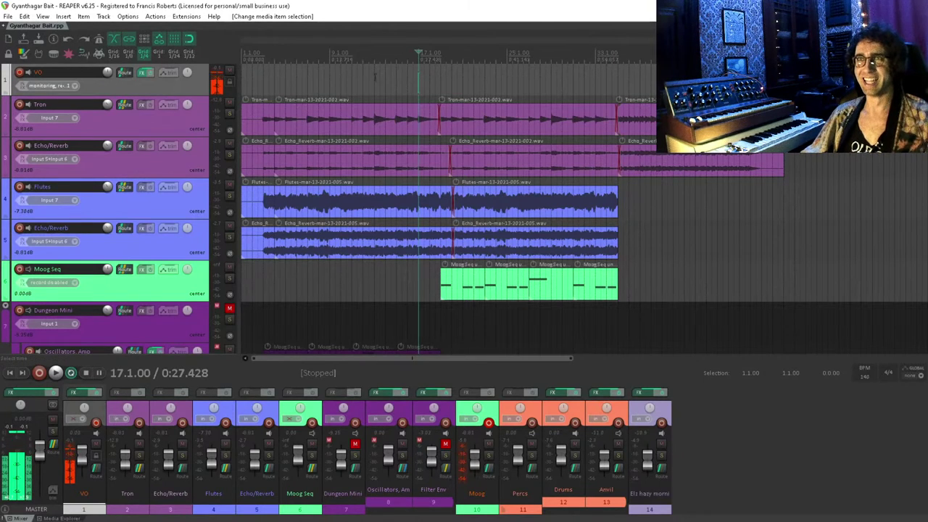
pyautogui.click(260, 82)
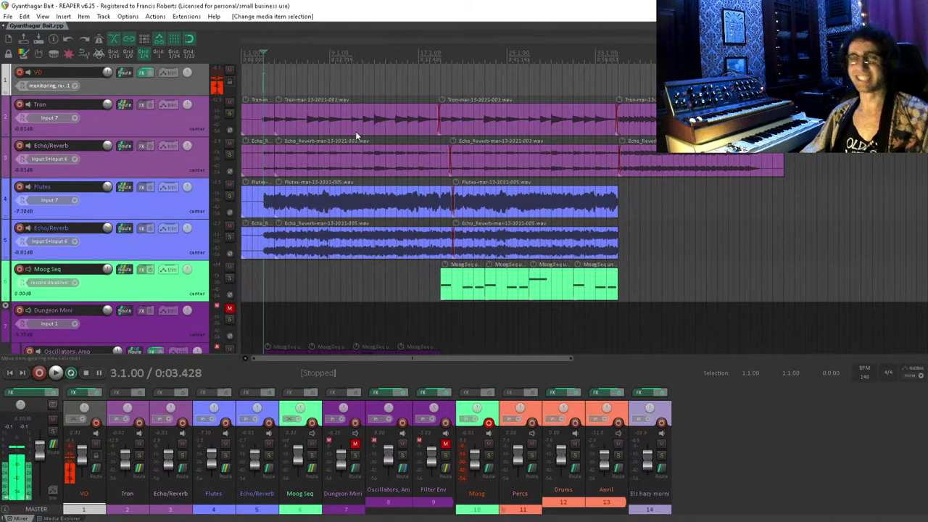
pyautogui.scroll(-2, 379, 116)
pyautogui.scroll(2, 522, 244)
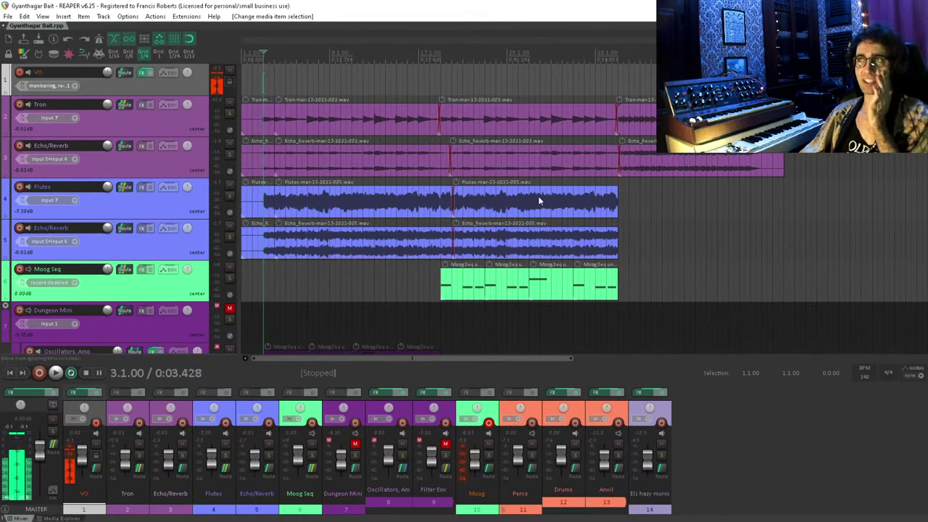
# - Add the ReaEQ plug-in to the Echo/Reverb track below Tron
pyautogui.click(136, 161)
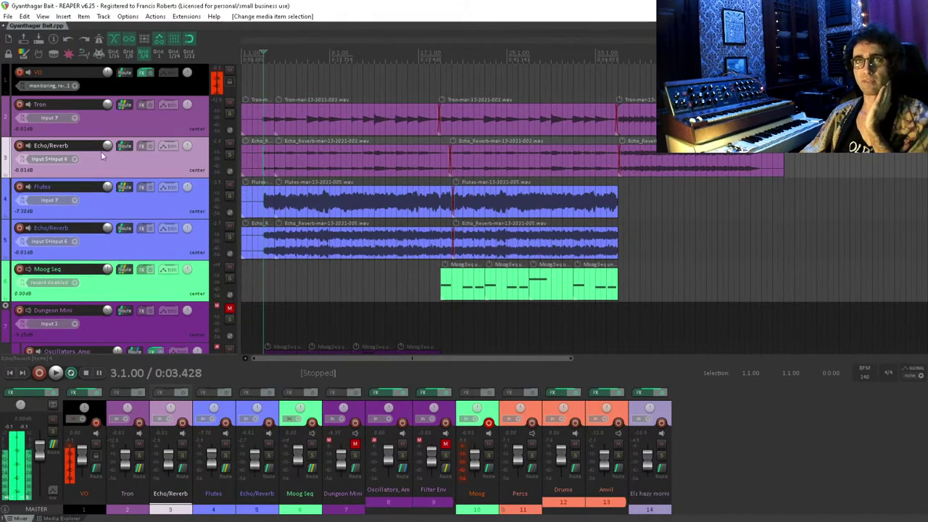
pyautogui.click(142, 146)
pyautogui.write('rea')
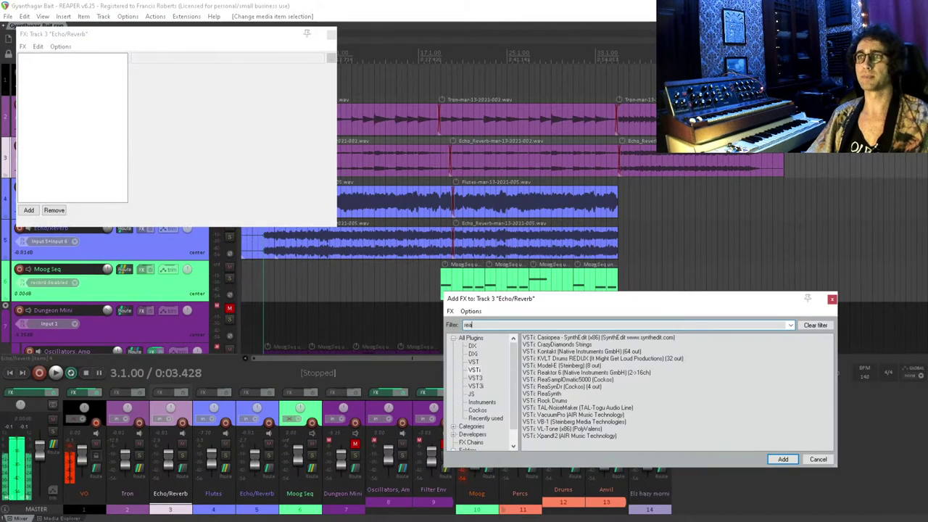
pyautogui.write('e')
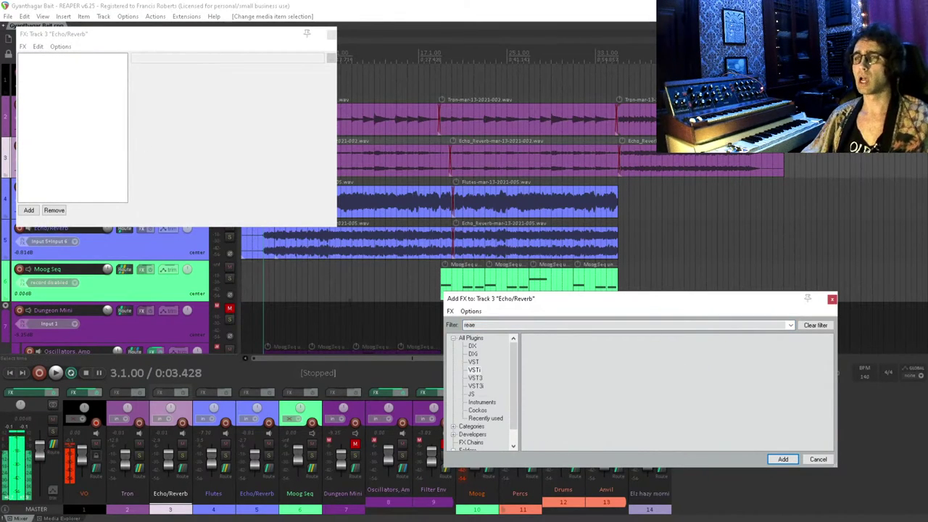
pyautogui.doubleClick(550, 337)
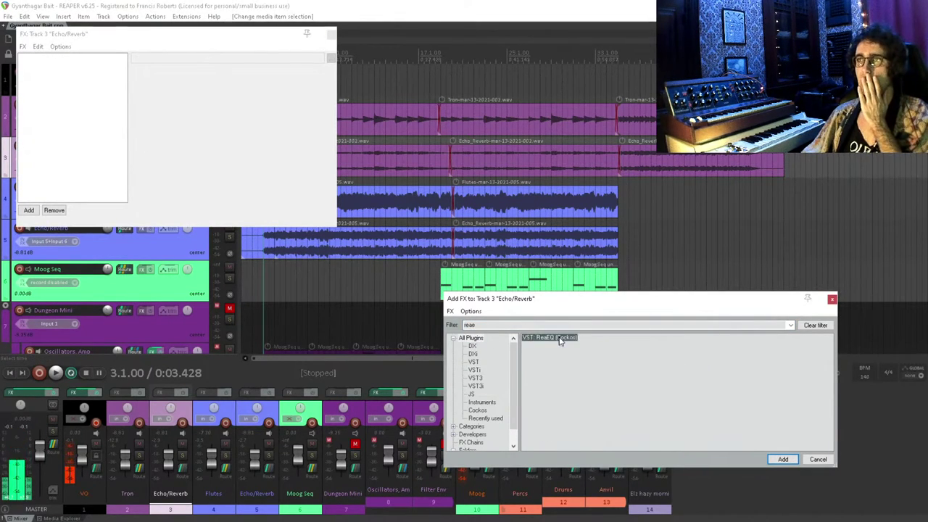
# - Set ReaEQ's band 1 high pass to about 151 Hz and enable the band 5 low pass at about 6245 Hz
pyautogui.moveTo(179, 140); pyautogui.dragTo(193, 131)
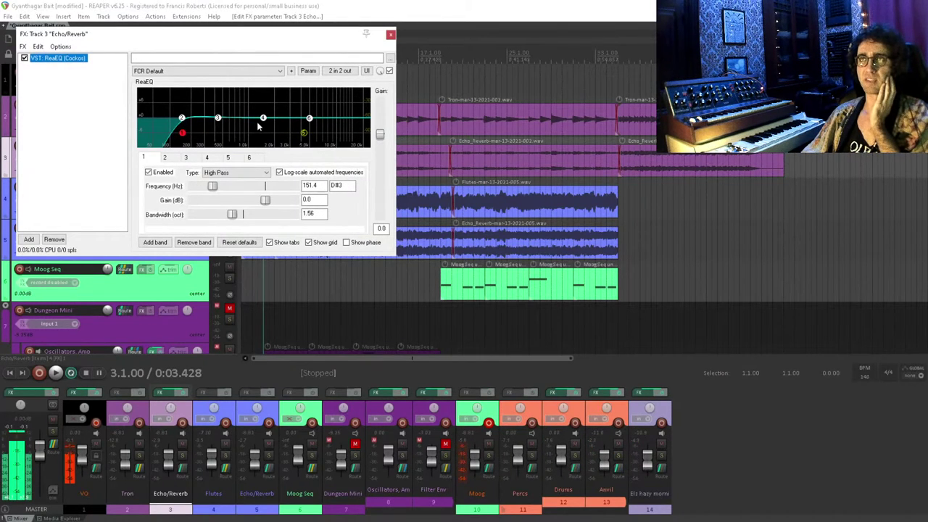
pyautogui.click(303, 132)
pyautogui.doubleClick(302, 132)
pyautogui.moveTo(313, 136); pyautogui.dragTo(326, 135)
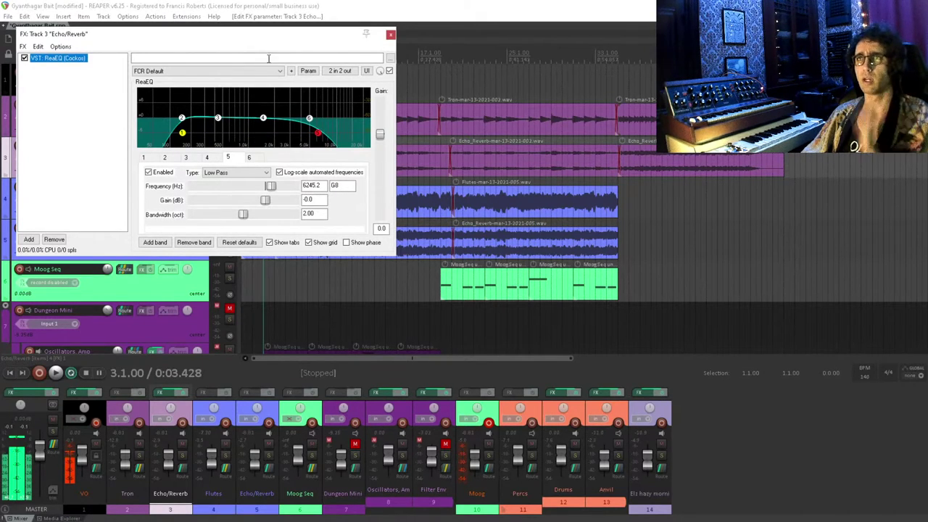
# - Solo the Tron Echo/Reverb track and lower the band 5 low pass to about 5420 Hz during playback
pyautogui.moveTo(196, 33); pyautogui.dragTo(333, 204)
pyautogui.click(229, 154)
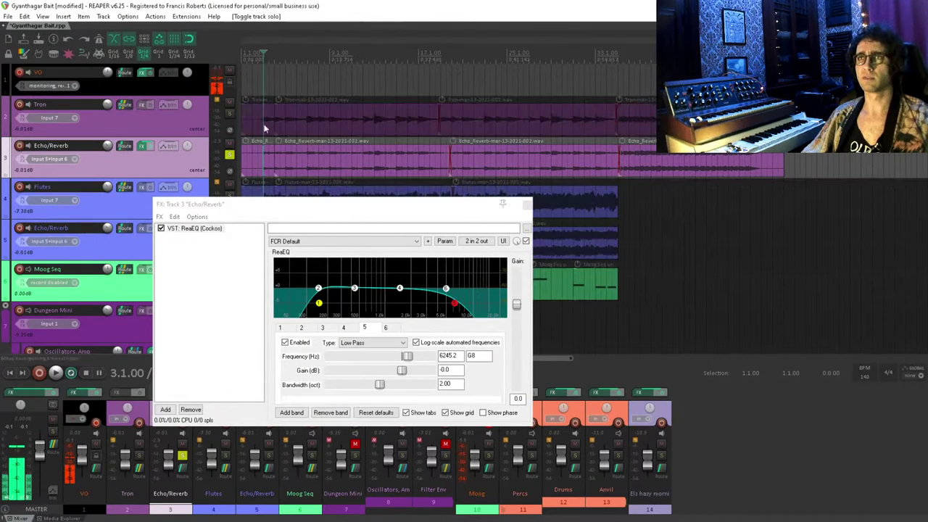
pyautogui.press('space')
pyautogui.moveTo(460, 306)
pyautogui.mouseDown()
pyautogui.moveTo(353, 310)
pyautogui.moveTo(450, 308)
pyautogui.mouseUp()
pyautogui.press('space')
pyautogui.click(257, 297)
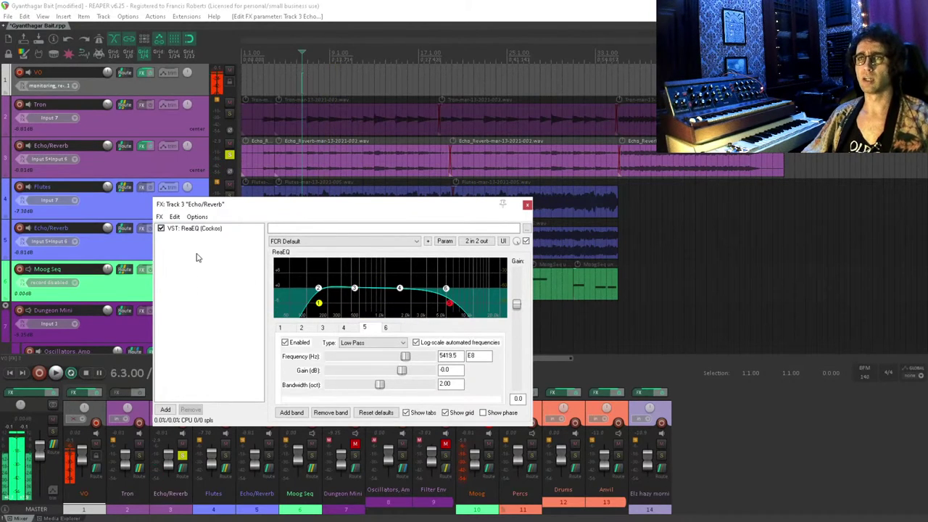
# - Switch the band 5 low pass off and on again, setting its frequency to about 4342 Hz
pyautogui.keyDown('alt'); pyautogui.click(448, 303); pyautogui.keyUp('alt')
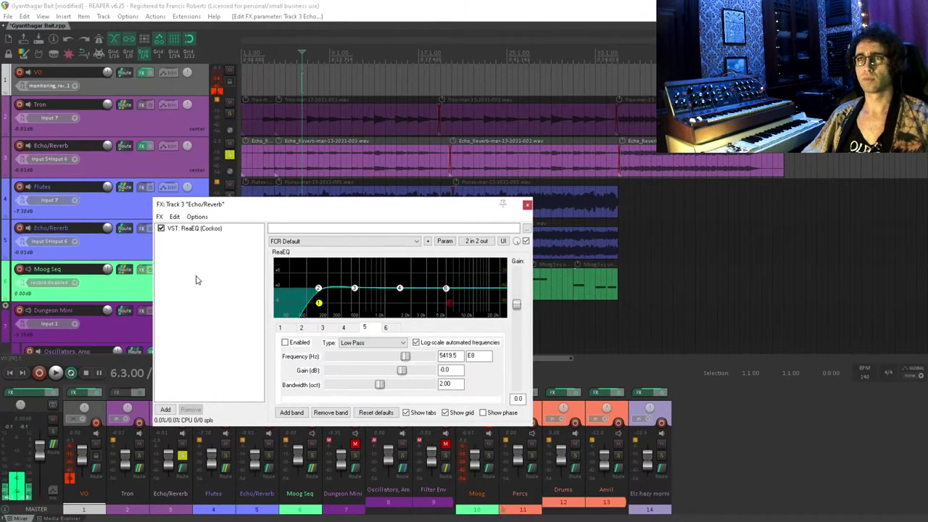
pyautogui.rightClick(202, 229)
pyautogui.click(191, 264)
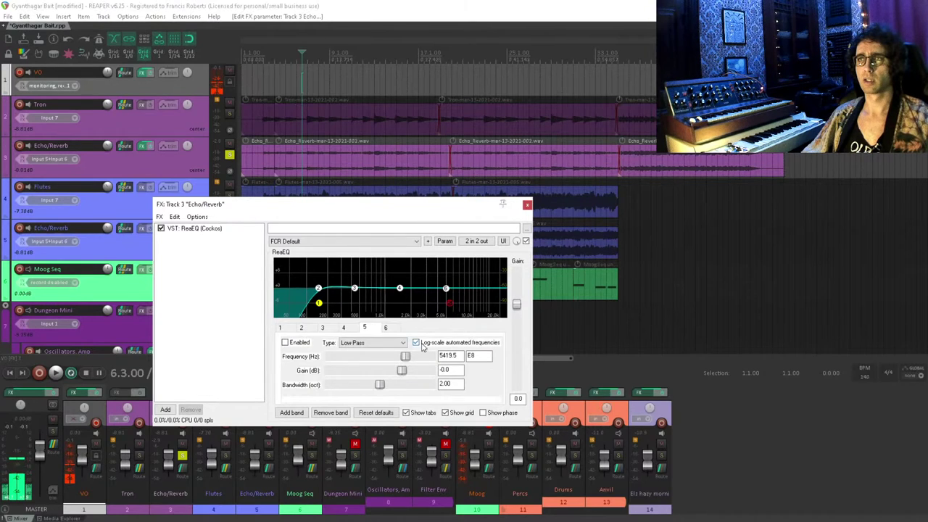
pyautogui.doubleClick(440, 305)
# - Duplicate ReaEQ within the Echo/Reverb track's FX chain
pyautogui.click(203, 229)
pyautogui.rightClick(205, 230)
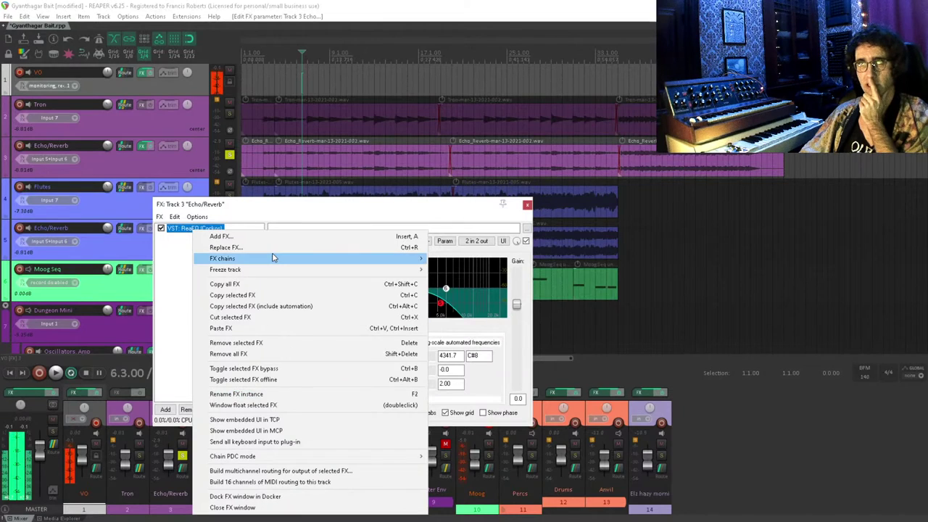
pyautogui.moveTo(274, 258)
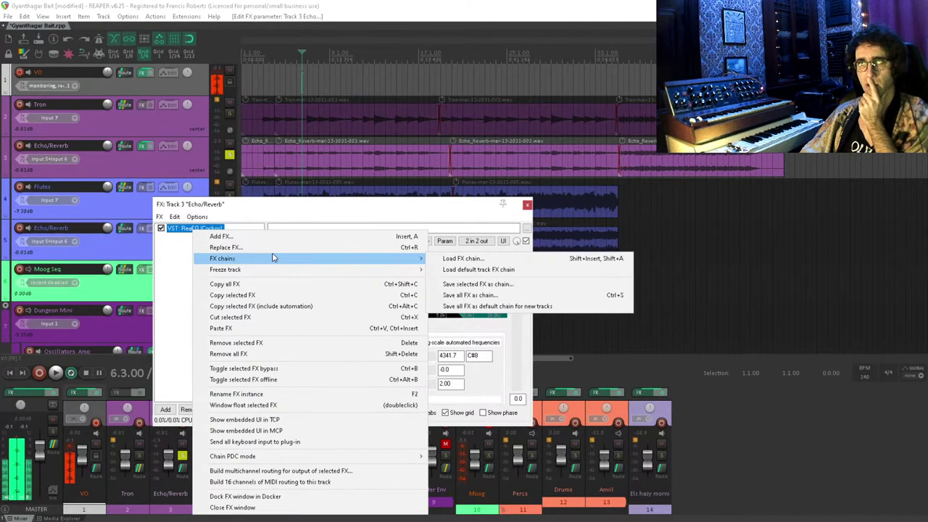
pyautogui.click(186, 240)
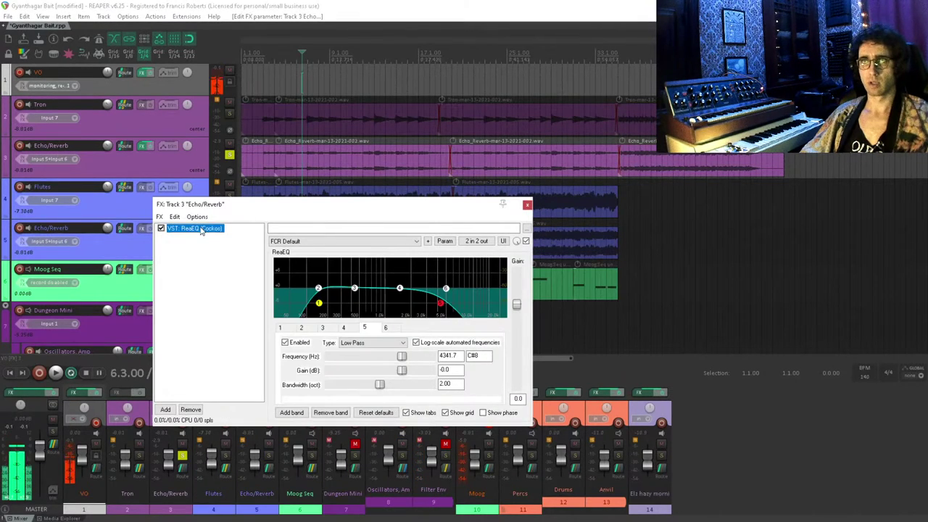
pyautogui.moveTo(202, 231); pyautogui.dragTo(199, 239)
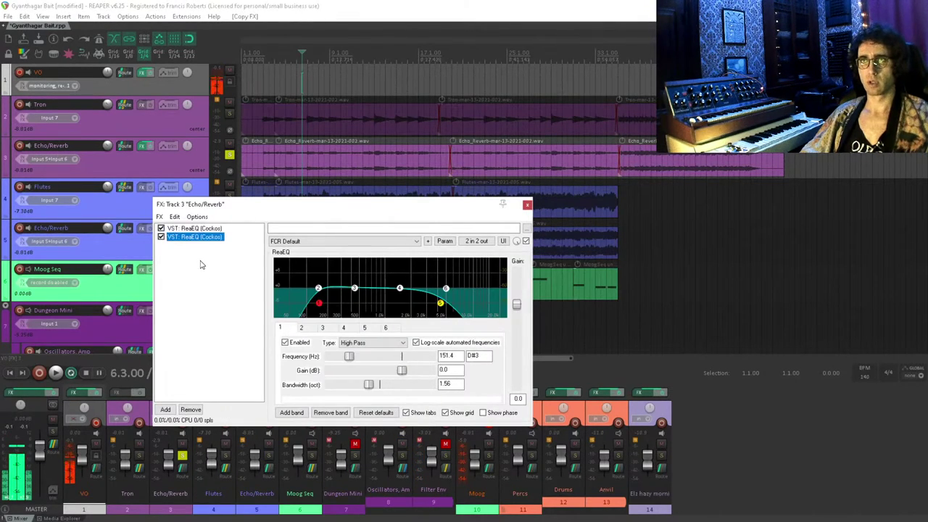
# - Route the second ReaEQ's input and output pins to channel 2 and the first ReaEQ's pins to channel 1
pyautogui.click(477, 241)
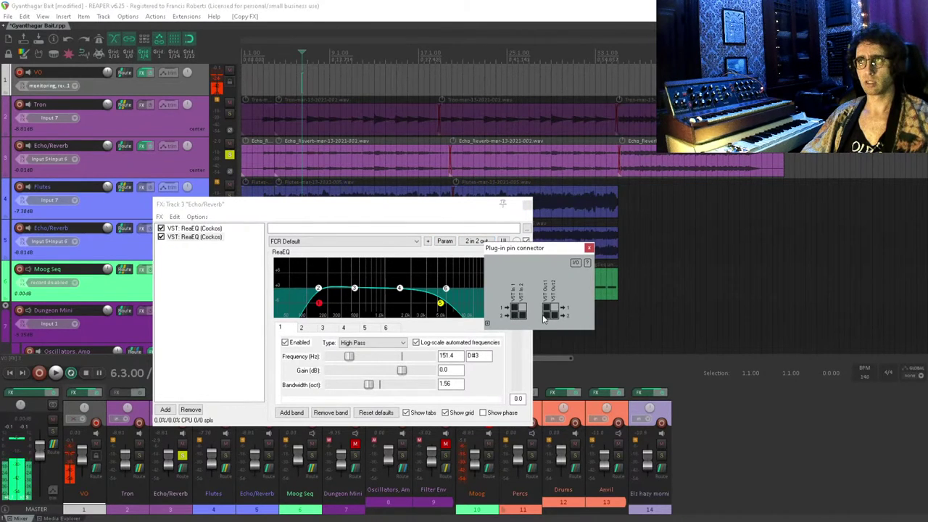
pyautogui.click(235, 290)
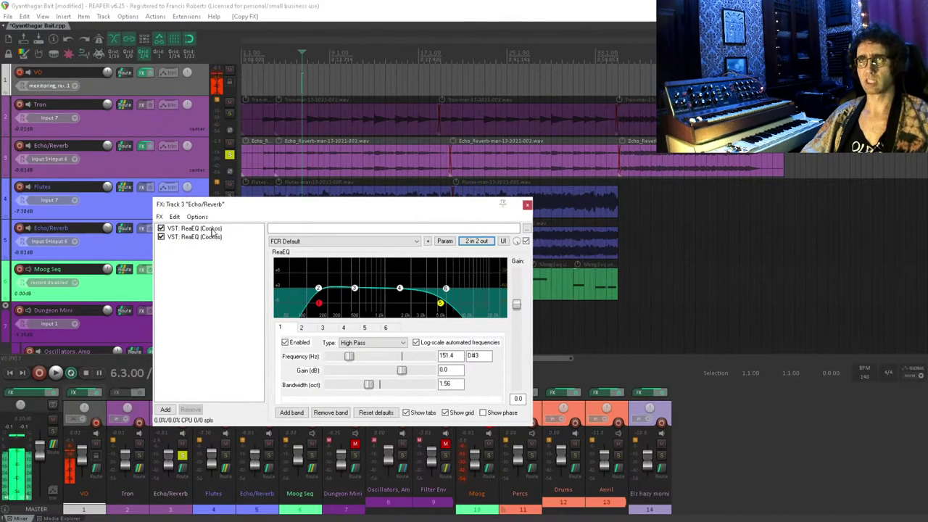
pyautogui.click(214, 229)
pyautogui.click(492, 242)
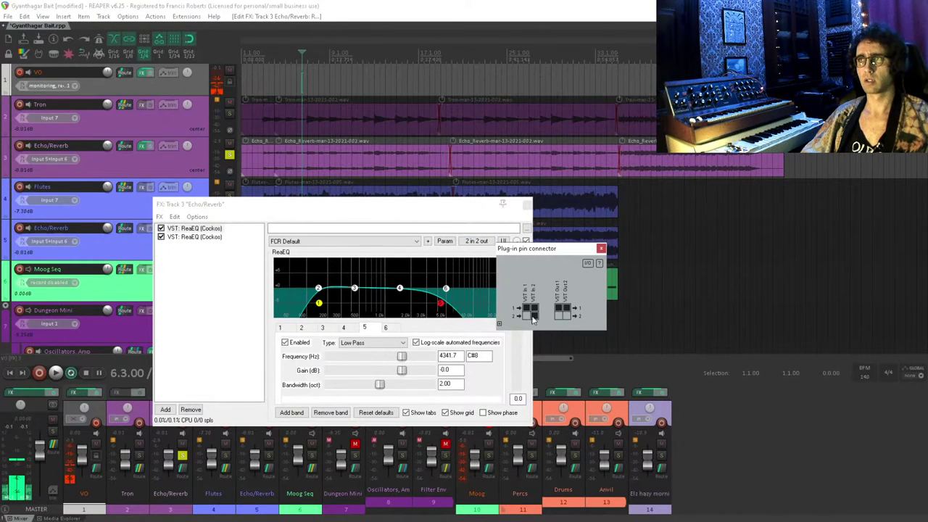
pyautogui.click(238, 309)
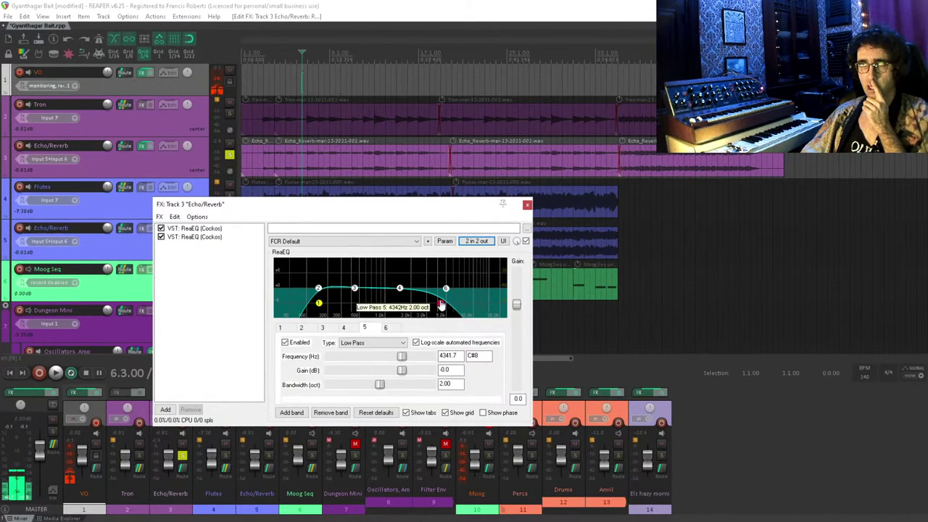
# - Enable parameter modulation with an LFO on the first ReaEQ's band 5 low-pass frequency
pyautogui.moveTo(438, 306); pyautogui.dragTo(436, 308)
pyautogui.click(403, 358)
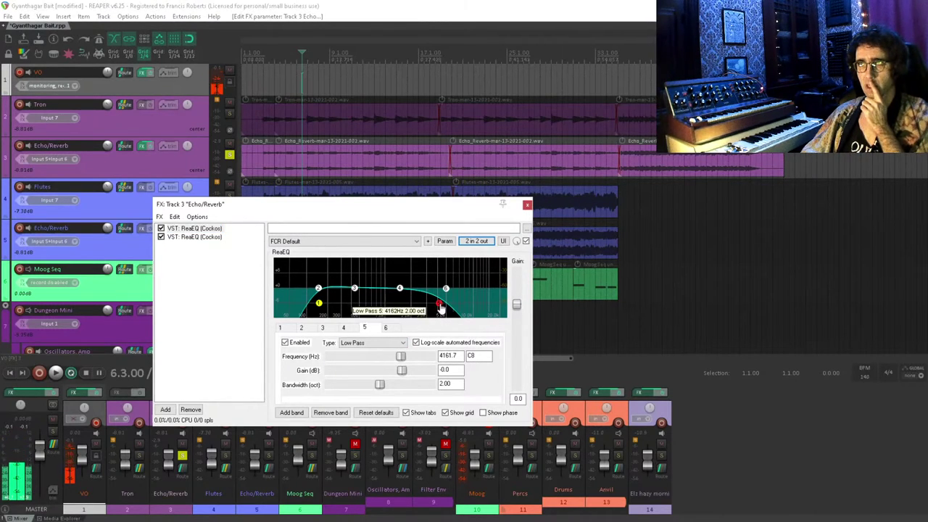
pyautogui.click(447, 243)
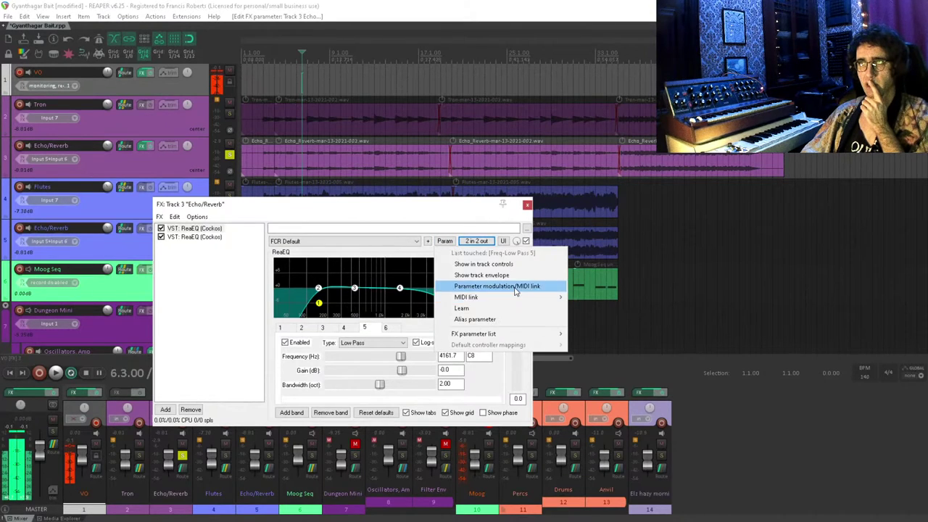
pyautogui.click(522, 286)
pyautogui.click(40, 92)
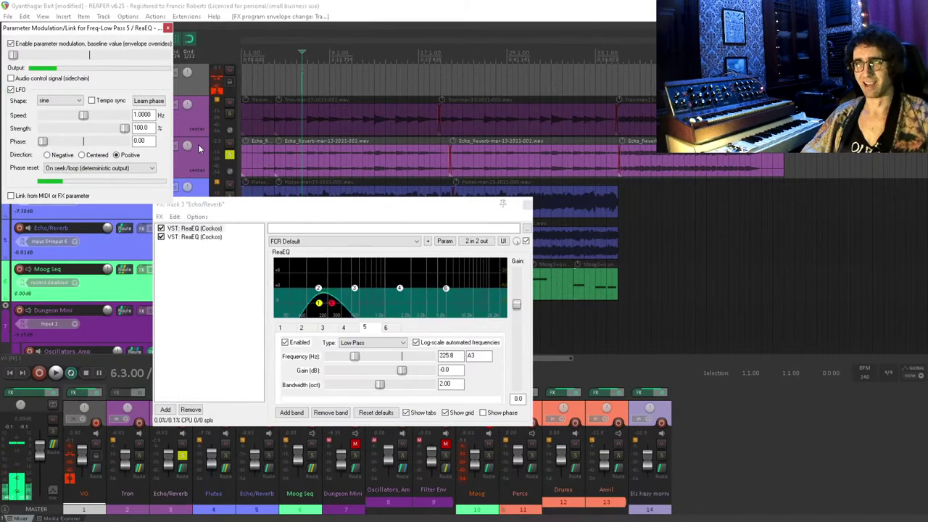
# - Tempo-sync the first LFO at 2 QN with 47.2% strength, and adjust its baseline to just below the middle while listening
pyautogui.press('space')
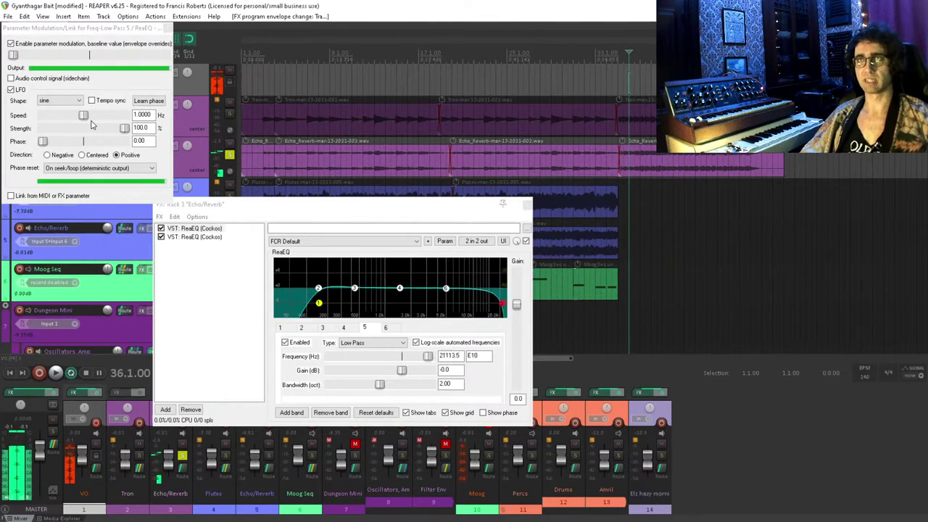
pyautogui.click(91, 100)
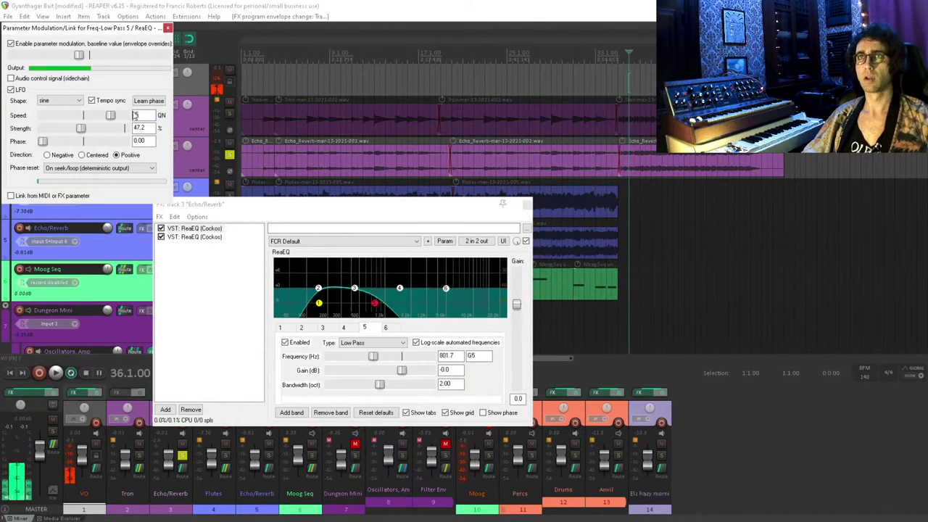
pyautogui.press('space')
pyautogui.moveTo(86, 55); pyautogui.dragTo(63, 55)
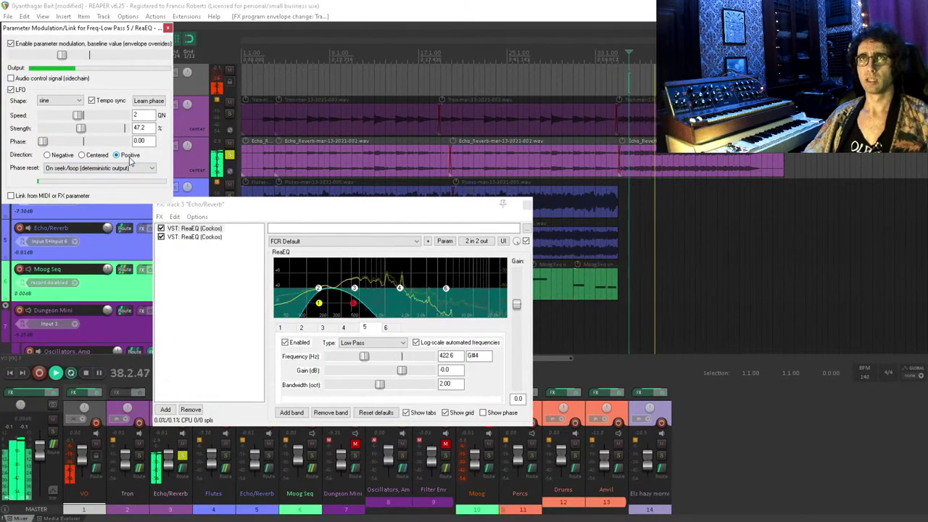
# - Enable parameter modulation with an LFO on the second ReaEQ's band 5 low-pass frequency, placing its window beside the first
pyautogui.click(194, 236)
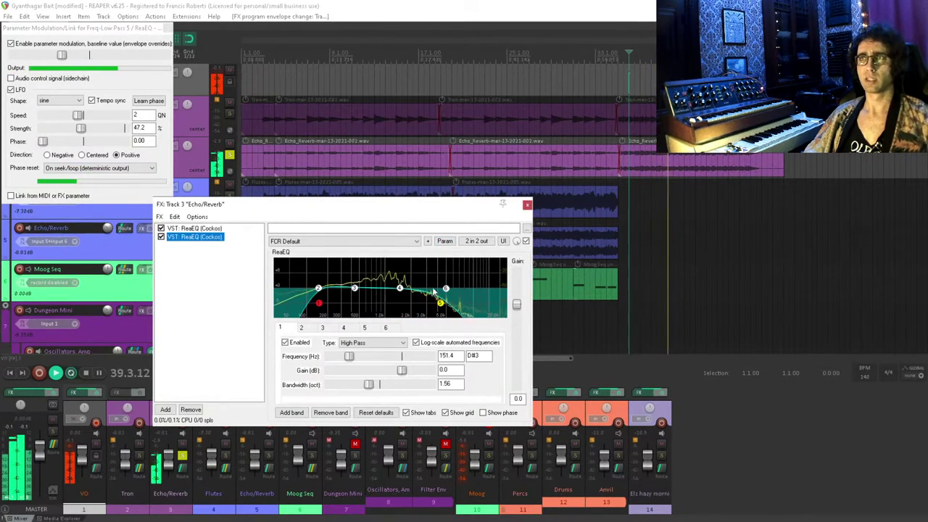
pyautogui.click(442, 305)
pyautogui.click(444, 241)
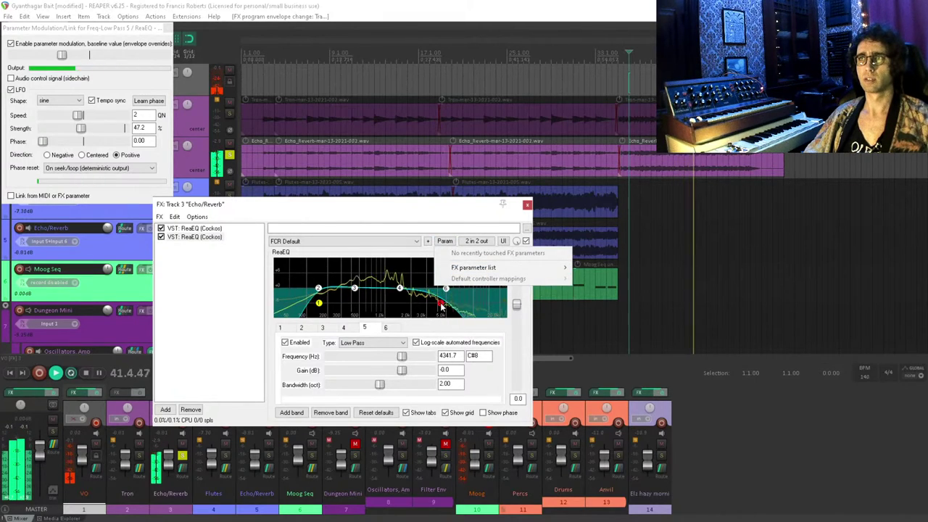
pyautogui.click(440, 306)
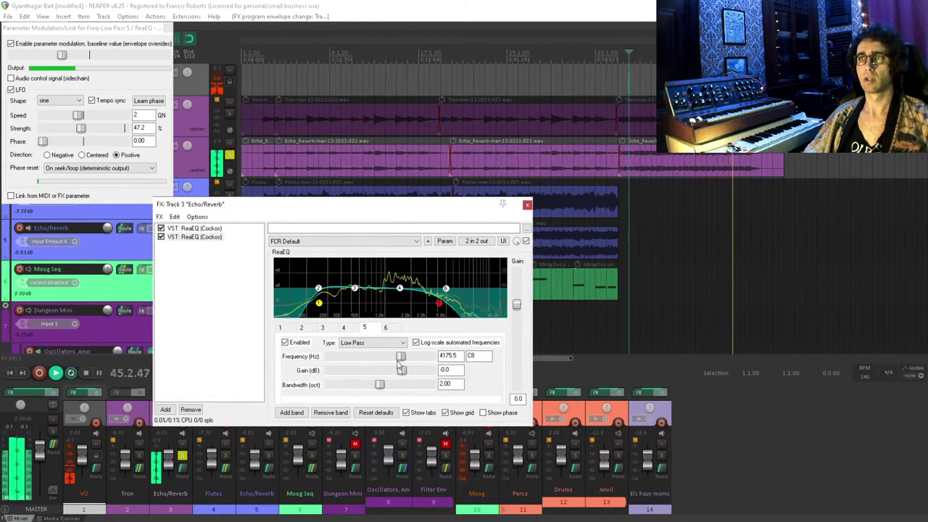
pyautogui.click(451, 242)
pyautogui.click(510, 294)
pyautogui.moveTo(68, 29); pyautogui.dragTo(254, 30)
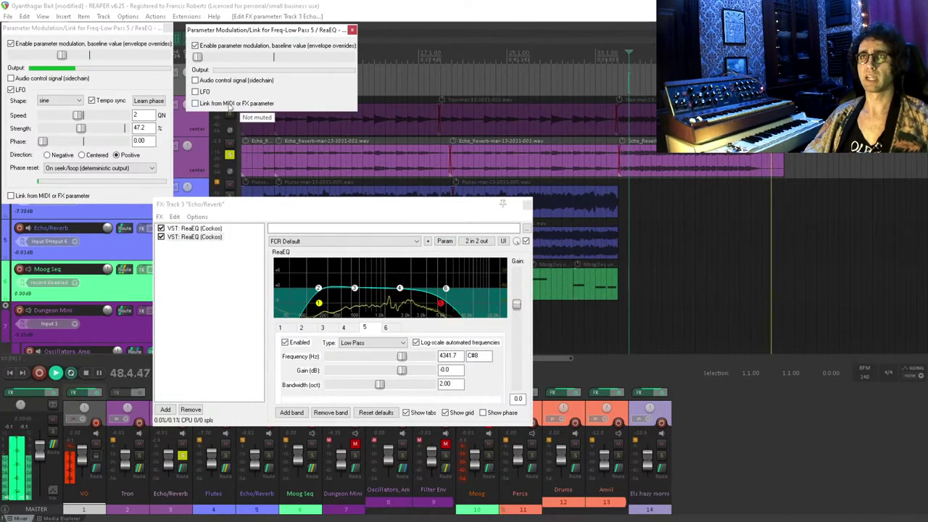
pyautogui.click(195, 91)
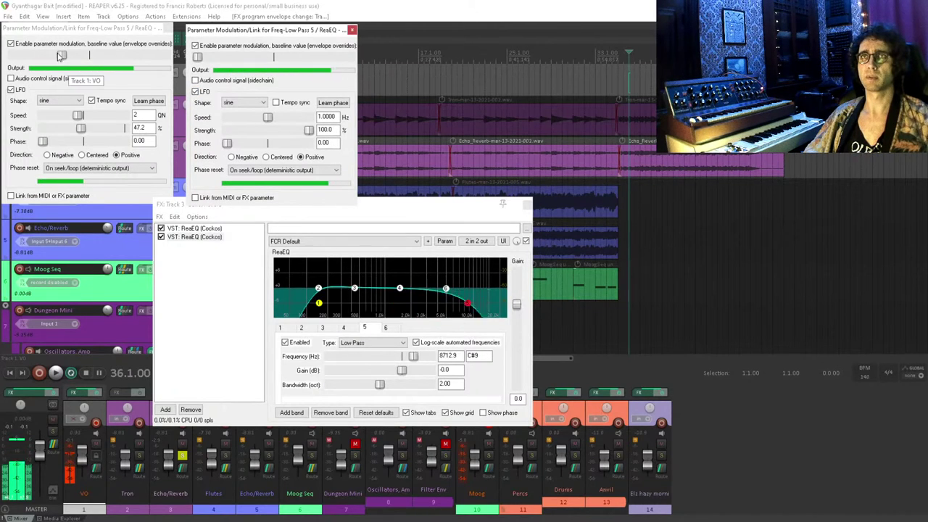
# - Raise the second LFO's baseline and tempo-sync it at 1.1 QN with 47.52% strength and a phase of 0.21
pyautogui.moveTo(198, 57); pyautogui.dragTo(249, 57)
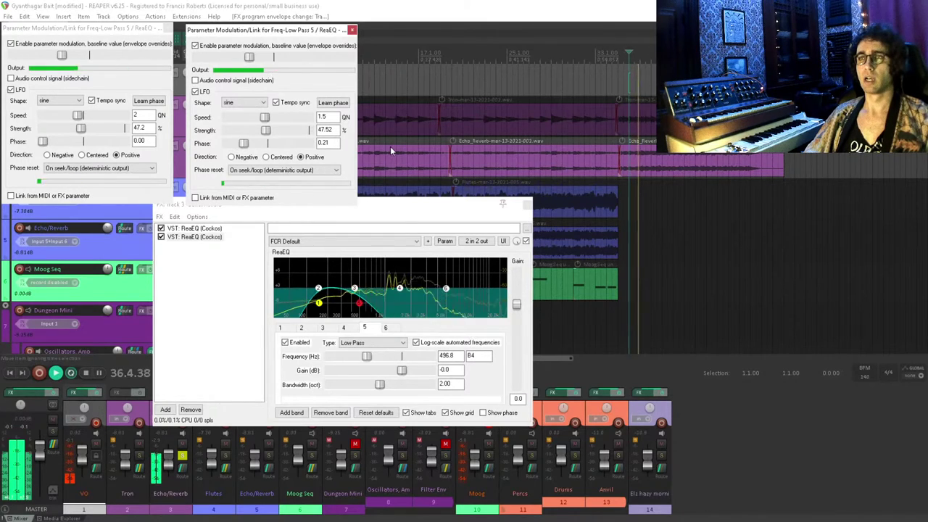
pyautogui.doubleClick(323, 117)
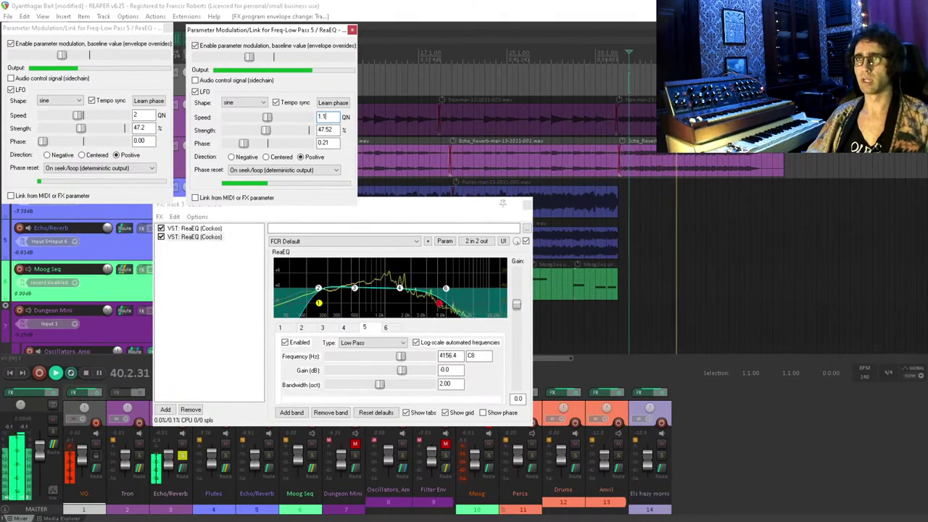
# - Set the first LFO's speed to 1.95 QN and the second's to 1.05 QN, and close both modulation windows
pyautogui.click(149, 116)
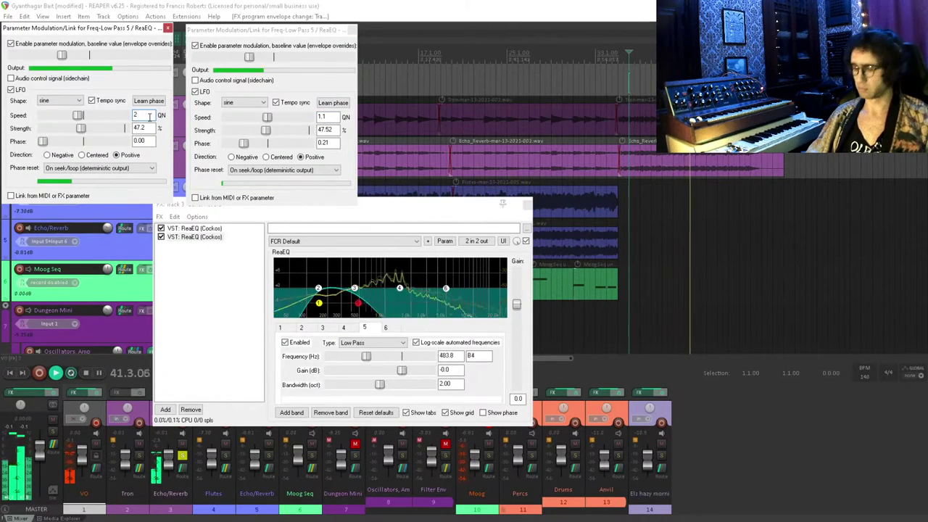
pyautogui.press('BackSpace')
pyautogui.write('1.9')
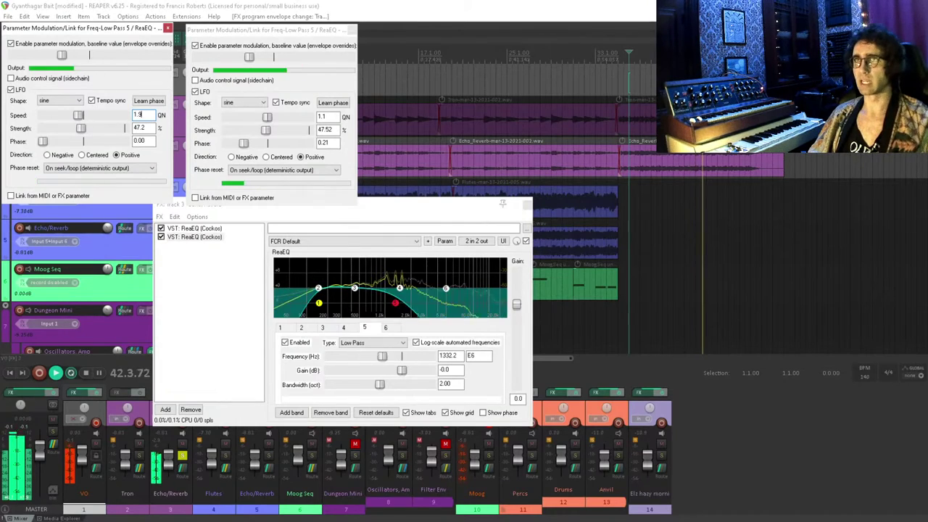
pyautogui.click(195, 92)
pyautogui.doubleClick(138, 114)
pyautogui.write('1.95')
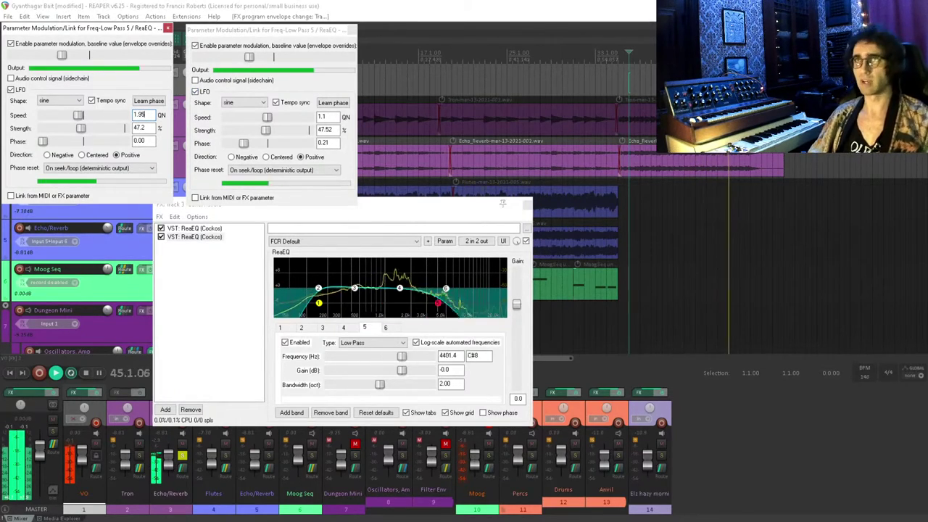
pyautogui.click(329, 118)
pyautogui.press('BackSpace')
pyautogui.write('05')
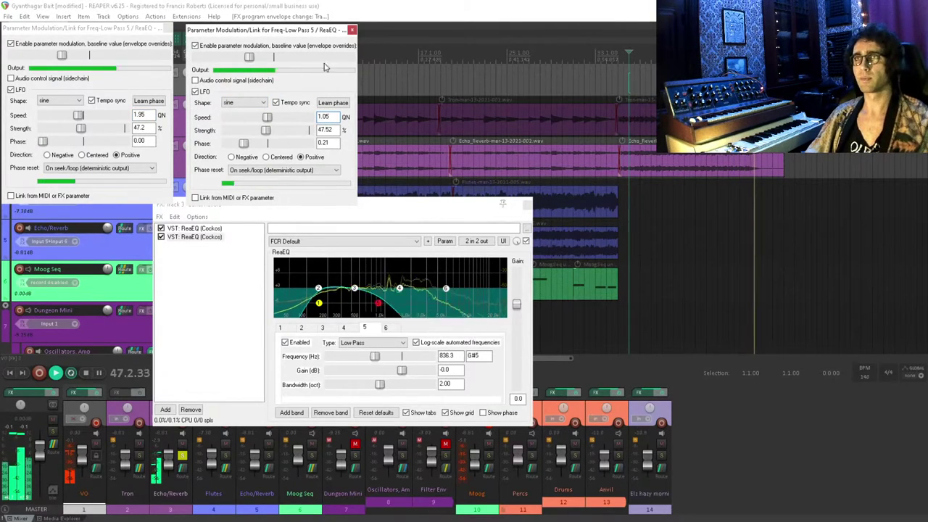
pyautogui.click(354, 31)
pyautogui.click(168, 27)
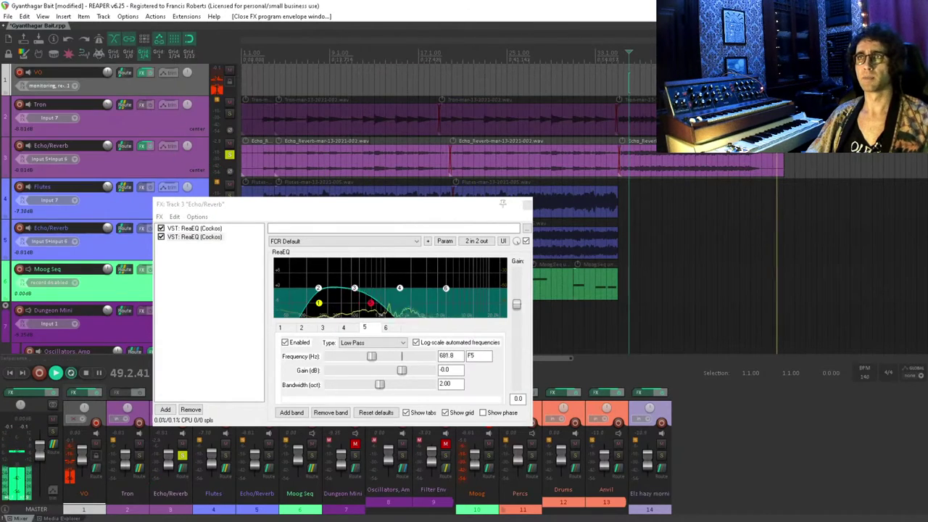
# - Close the effects window, unsolo the Tron Echo/Reverb track while checking it in the full mix from bar 3, and save the project
pyautogui.click(526, 205)
pyautogui.click(229, 154)
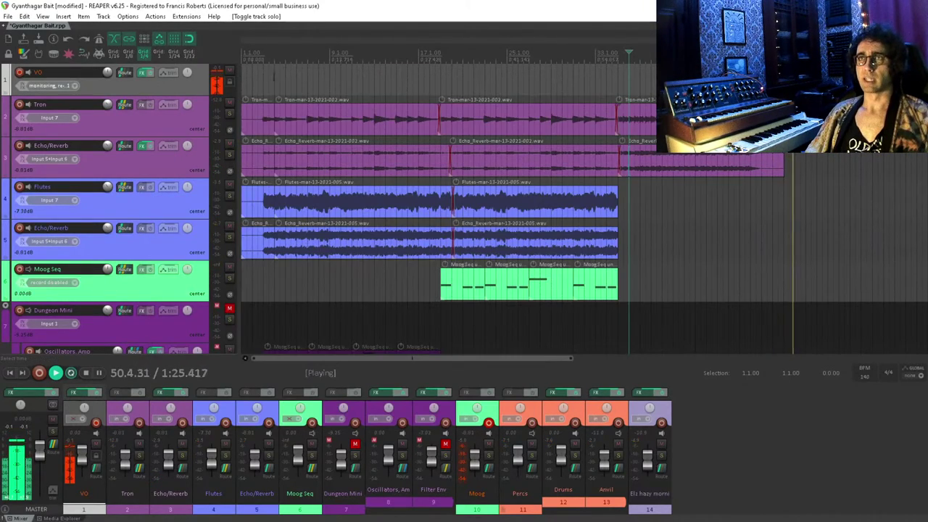
pyautogui.click(263, 55)
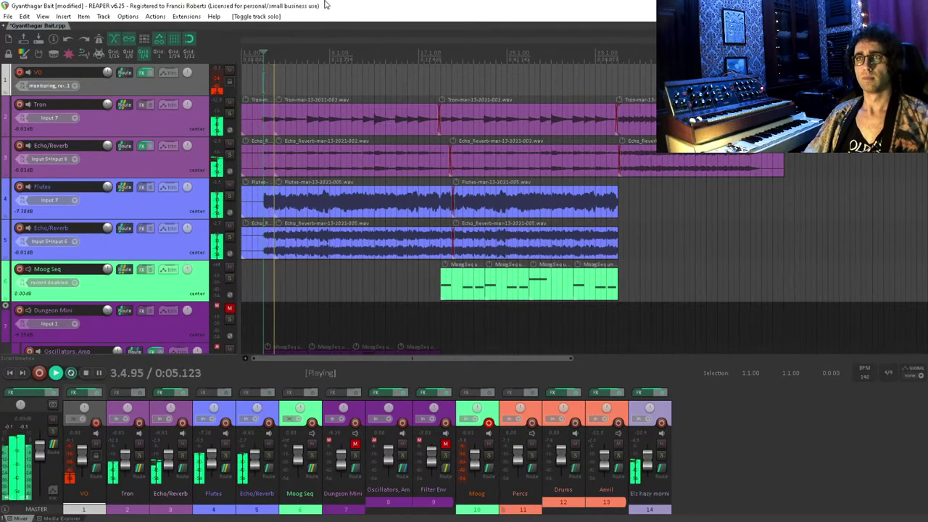
pyautogui.click(233, 157)
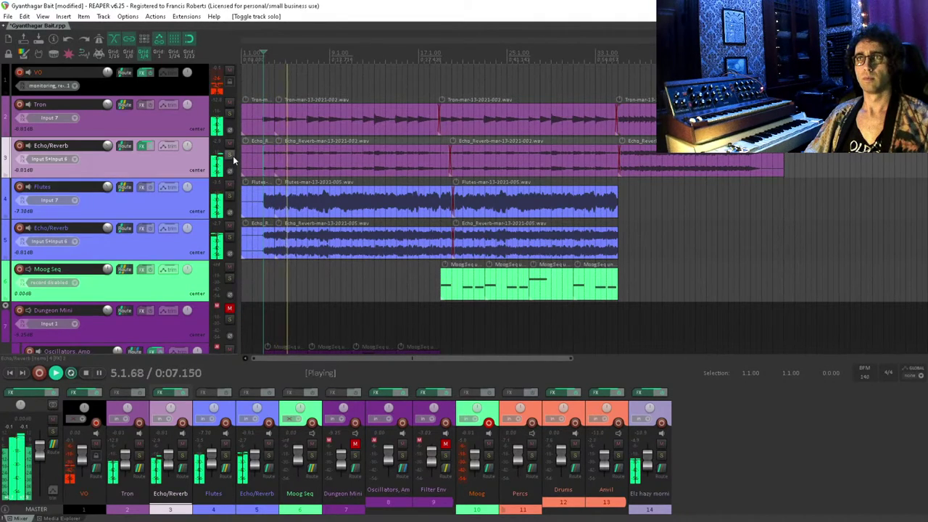
pyautogui.click(232, 156)
pyautogui.click(233, 156)
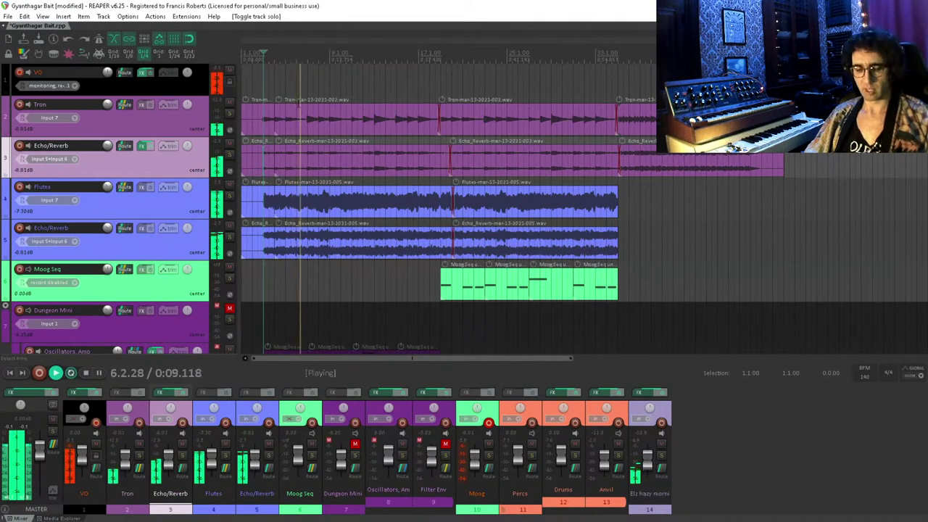
pyautogui.hotkey('ctrl', 's')
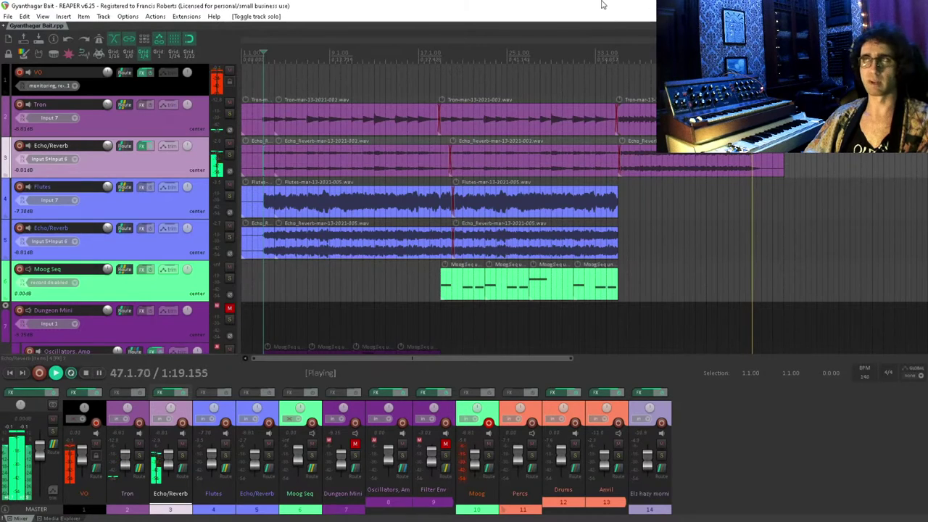
# - Play the arrangement from bar 3 and look over all tracks down to the percussion and the bottom MIDI track
pyautogui.press('space')
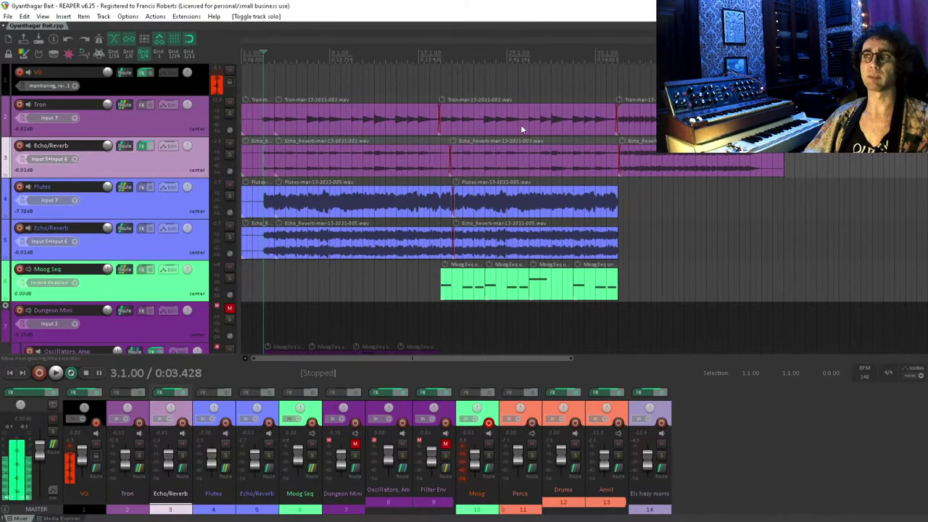
pyautogui.scroll(-2, 518, 116)
pyautogui.press('space')
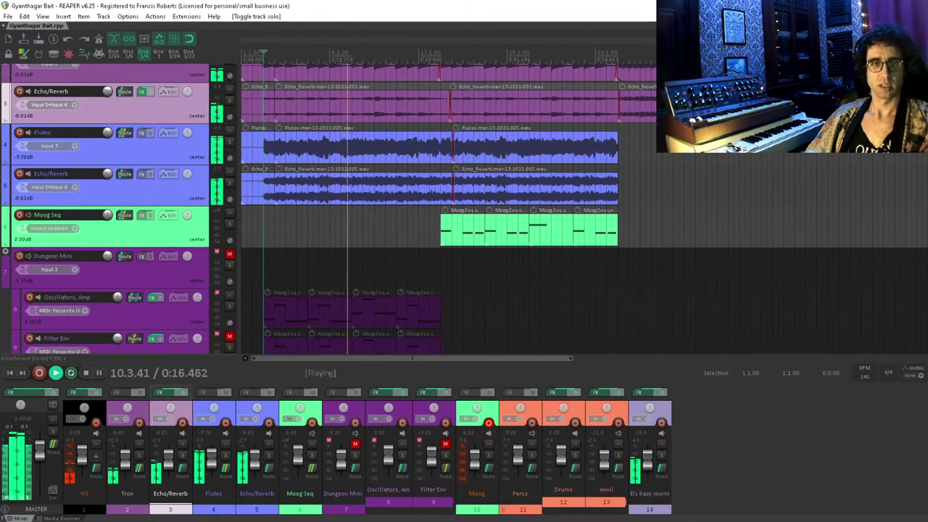
pyautogui.press('space')
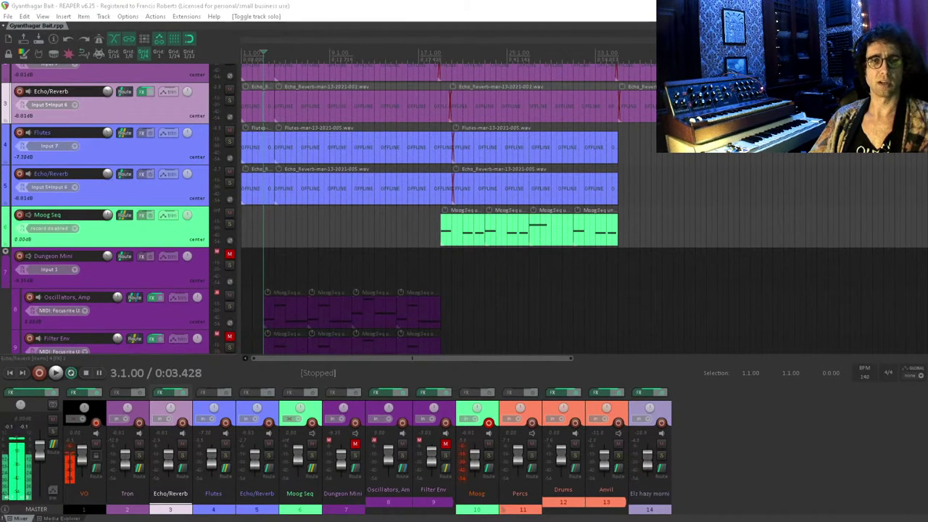
pyautogui.click(386, 4)
pyautogui.click(282, 236)
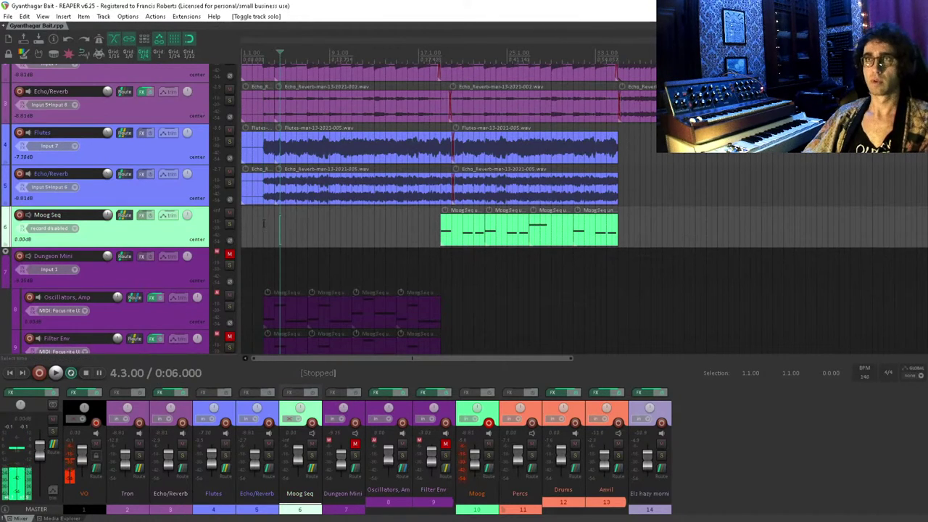
pyautogui.press('space')
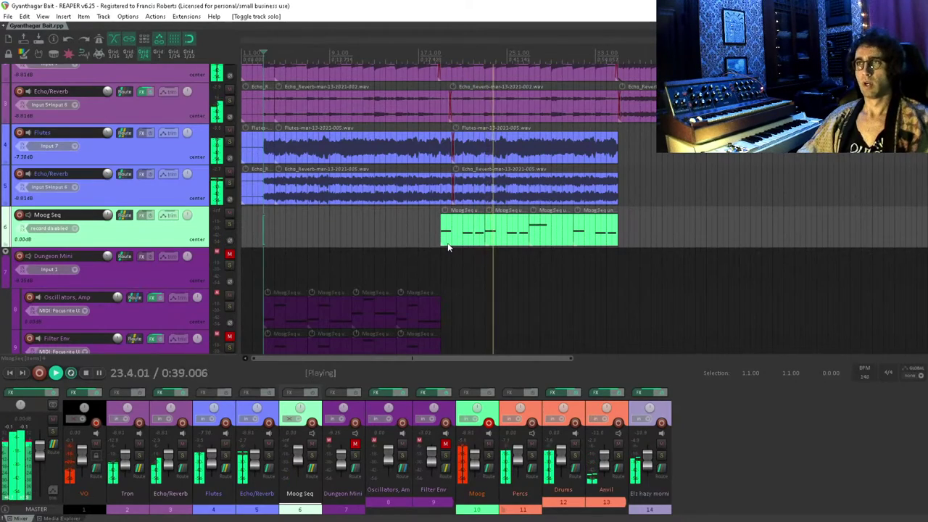
pyautogui.scroll(-5, 448, 247)
pyautogui.scroll(-1, 447, 218)
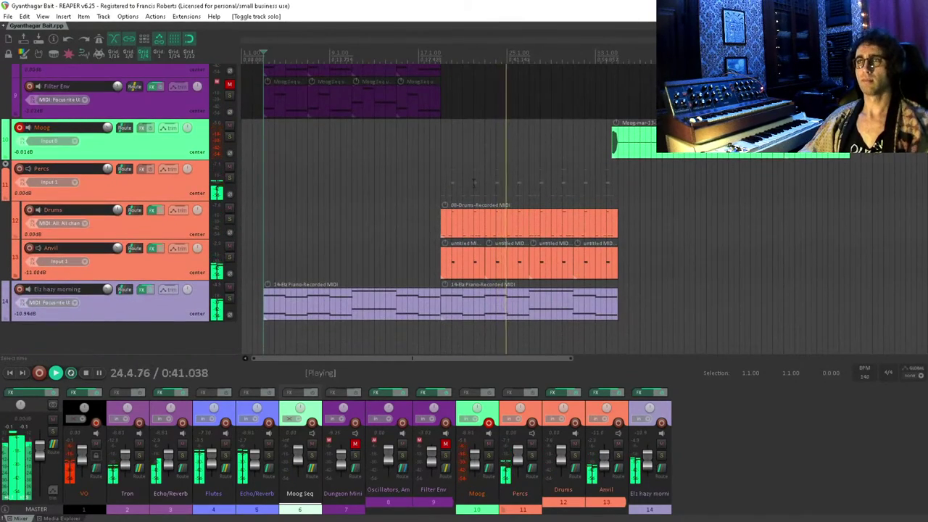
pyautogui.scroll(6, 447, 218)
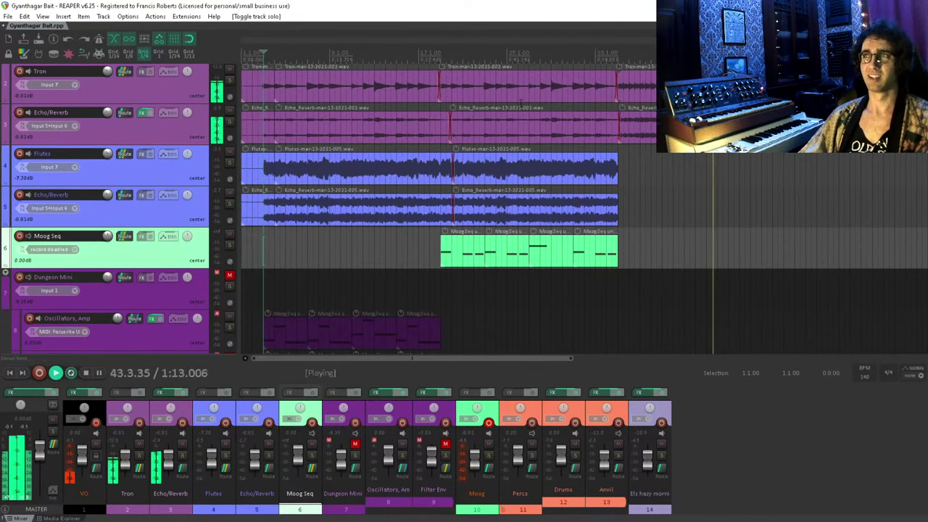
# - Lower the volume of the last Tron Echo/Reverb item, around bar 35, to -3.50 dB
pyautogui.moveTo(623, 109); pyautogui.dragTo(622, 125)
pyautogui.hscroll(3, 585, 207)
pyautogui.scroll(-1, 585, 206)
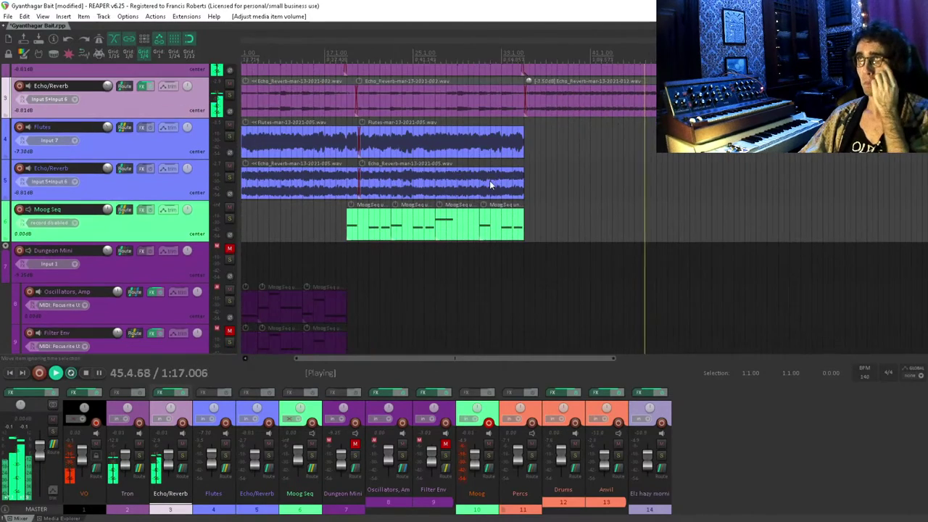
pyautogui.scroll(2, 565, 205)
pyautogui.hscroll(1, 565, 205)
pyautogui.press('space')
# - Trim the last Tron item's start to bar 35 and cut off the Echo/Reverb item's tail after bar 47
pyautogui.click(630, 162)
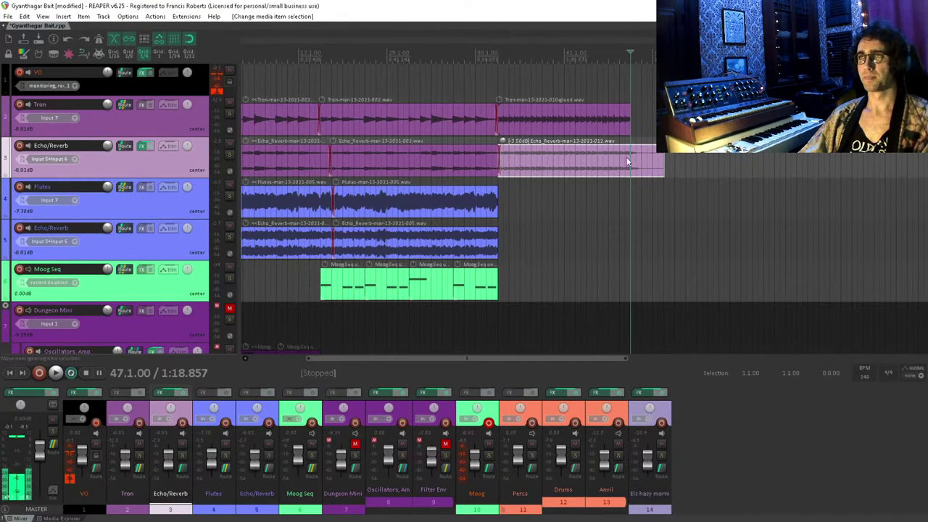
pyautogui.click(562, 124)
pyautogui.scroll(2, 479, 124)
pyautogui.scroll(3, 479, 124)
pyautogui.click(337, 118)
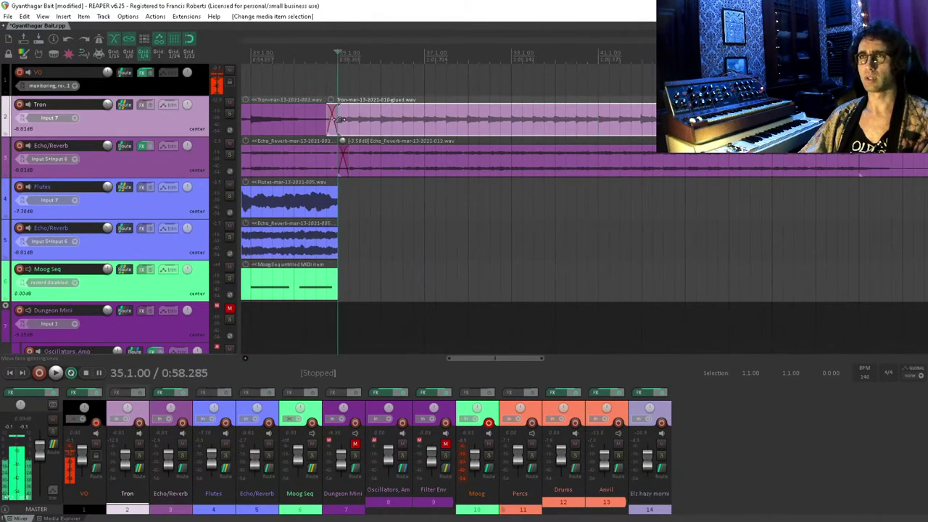
pyautogui.moveTo(327, 119); pyautogui.dragTo(345, 121)
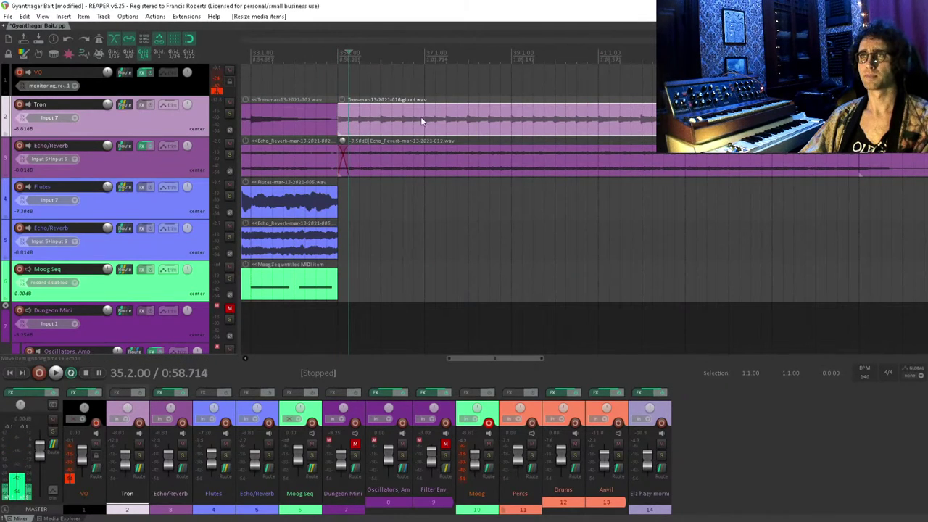
pyautogui.moveTo(459, 169); pyautogui.dragTo(551, 173)
pyautogui.moveTo(855, 162); pyautogui.dragTo(858, 163)
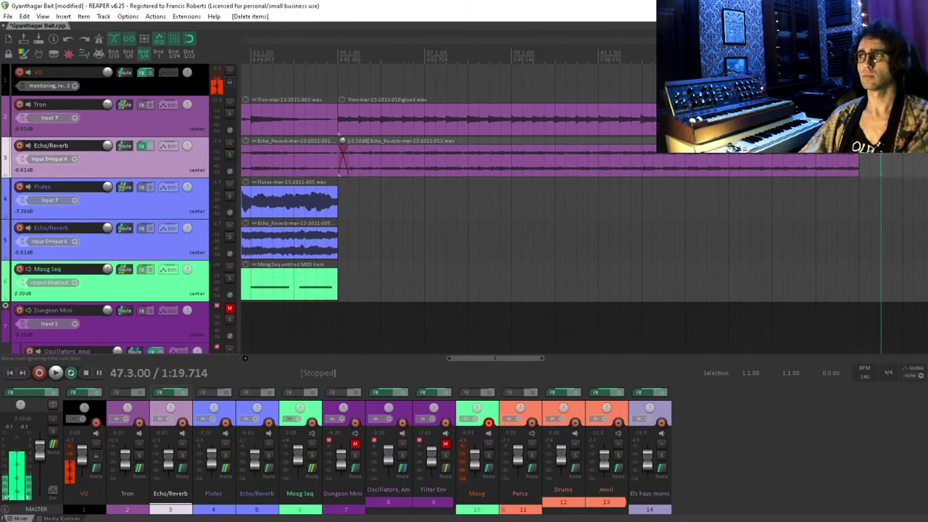
# - Duplicate the last Tron and Echo/Reverb items at bar 47, and crossfade the Echo/Reverb copies over the join
pyautogui.hotkey('ctrl', 'd')
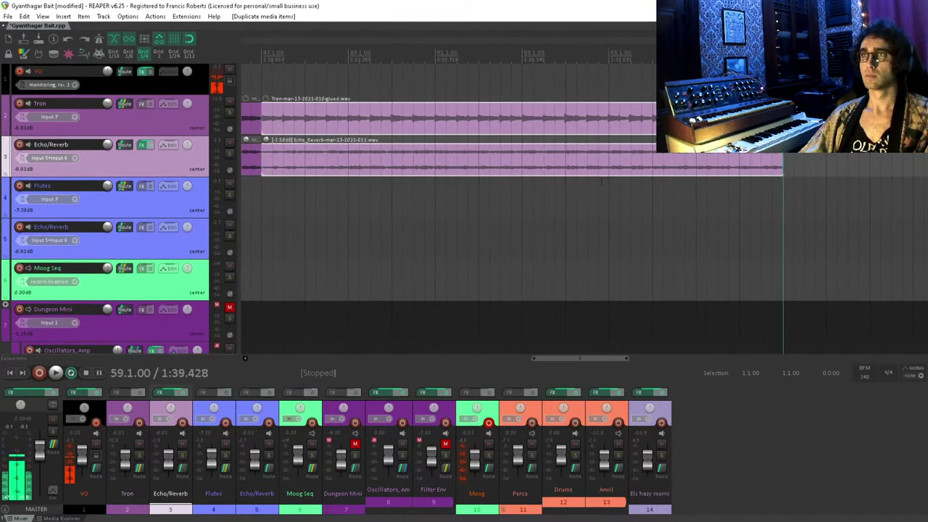
pyautogui.click(464, 194)
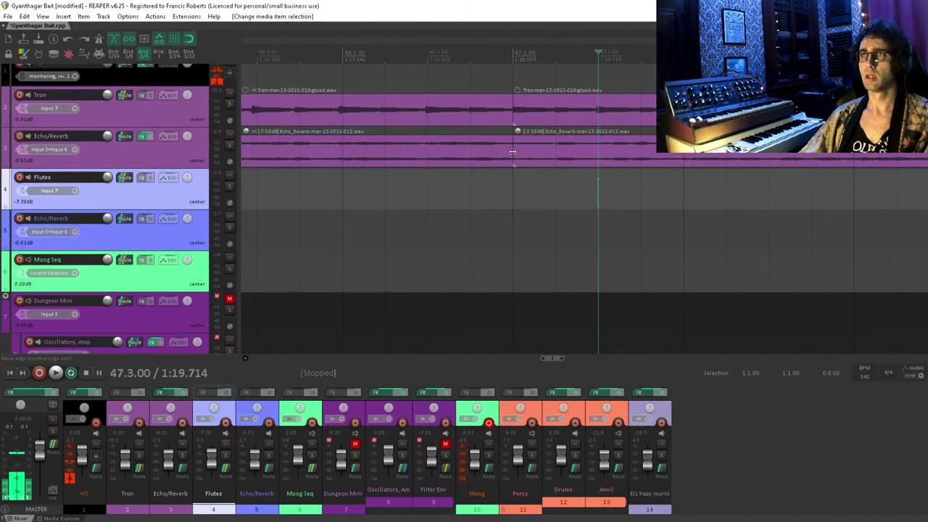
pyautogui.moveTo(513, 151); pyautogui.dragTo(533, 152)
# - Audition the join at bar 47 from bar 46.3 and save the project
pyautogui.press('space')
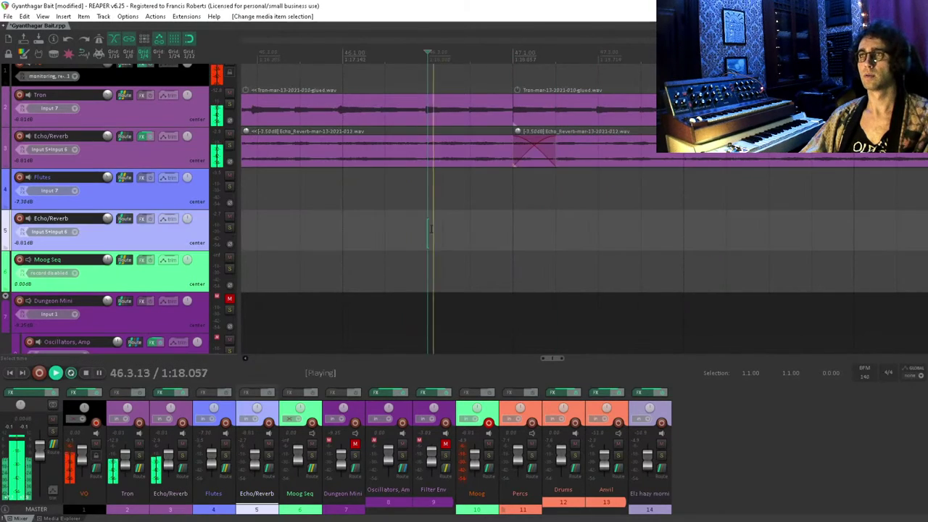
pyautogui.scroll(-5, 489, 198)
pyautogui.press('space')
pyautogui.click(603, 187)
pyautogui.click(603, 187)
pyautogui.scroll(-1, 603, 174)
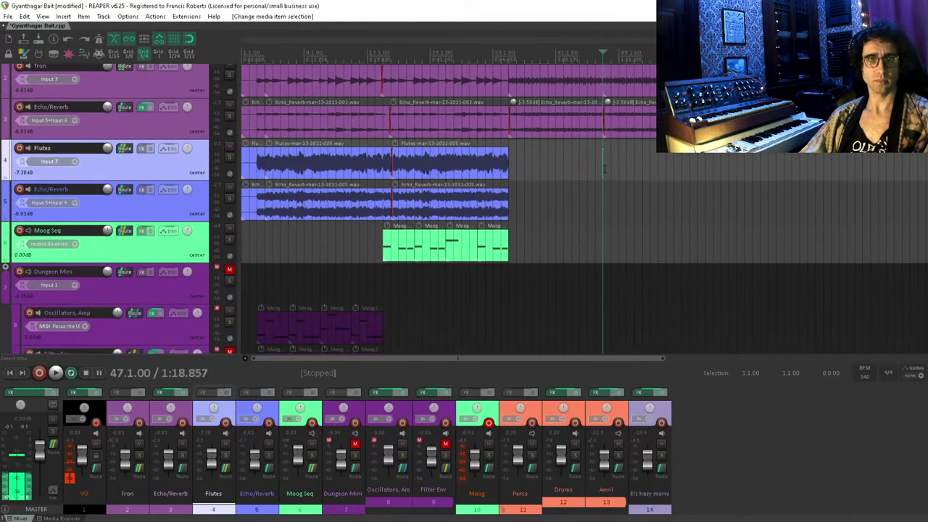
pyautogui.hotkey('ctrl', 's')
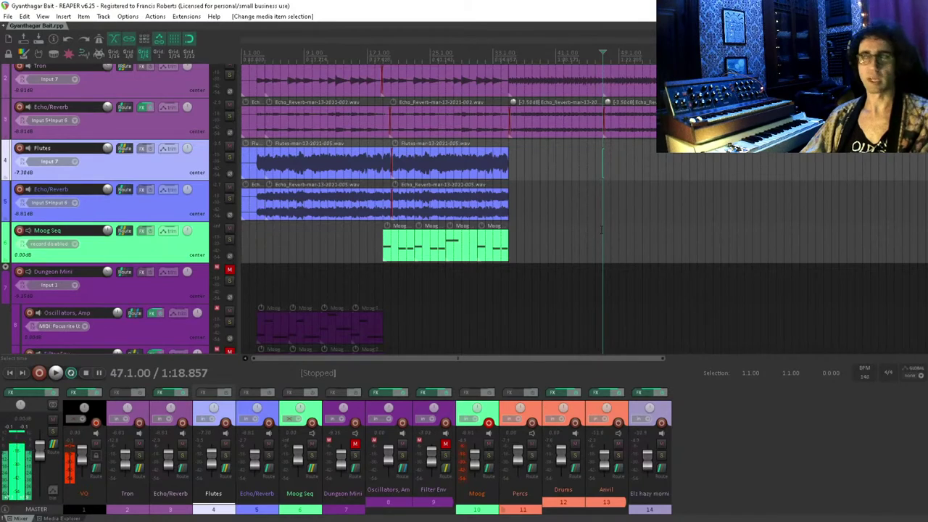
# - Audition the Moog track's audio recordings starting around bar 35 and delete them
pyautogui.moveTo(602, 216); pyautogui.dragTo(584, 35)
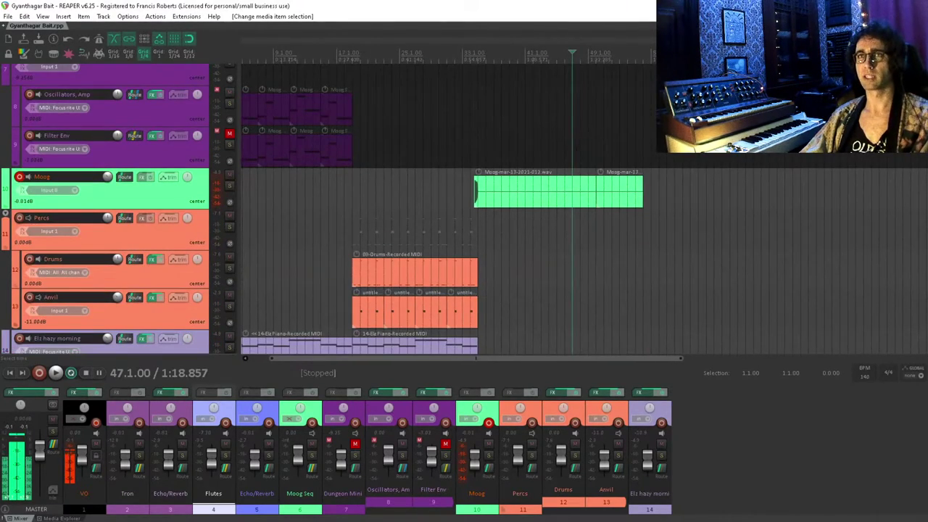
pyautogui.click(474, 213)
pyautogui.press('space')
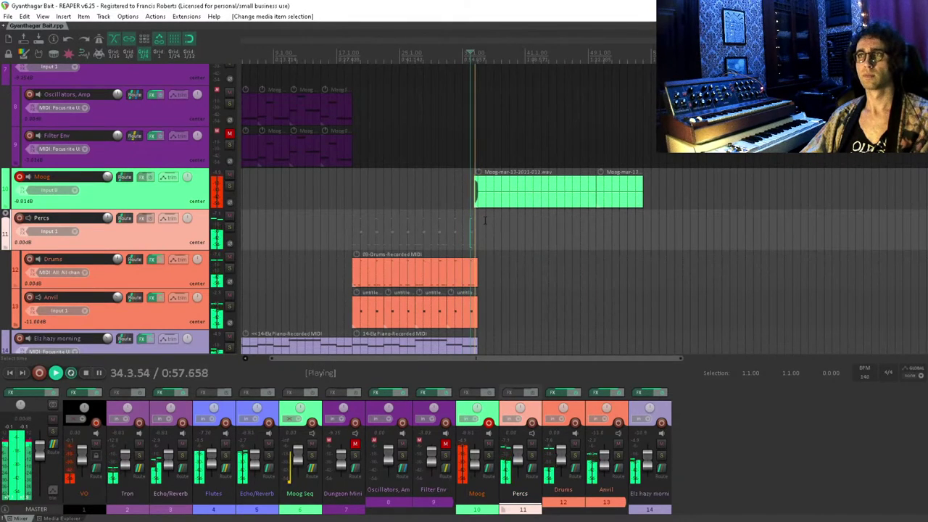
pyautogui.press('space')
pyautogui.click(526, 187)
pyautogui.press('Delete')
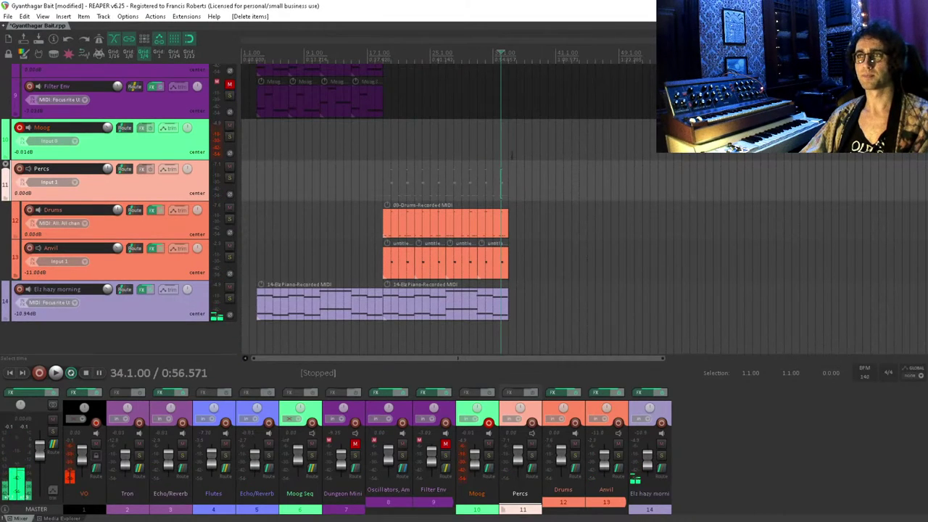
# - Delete the muted Dungeon Mini folder track together with its Oscillators, Amp and Filter Env child tracks
pyautogui.click(512, 152)
pyautogui.scroll(5, 515, 159)
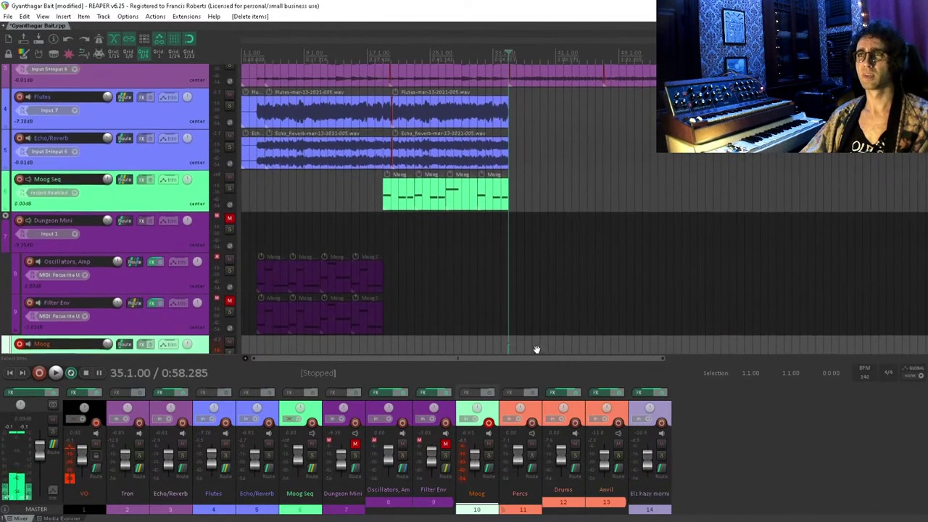
pyautogui.moveTo(572, 216); pyautogui.dragTo(406, 205)
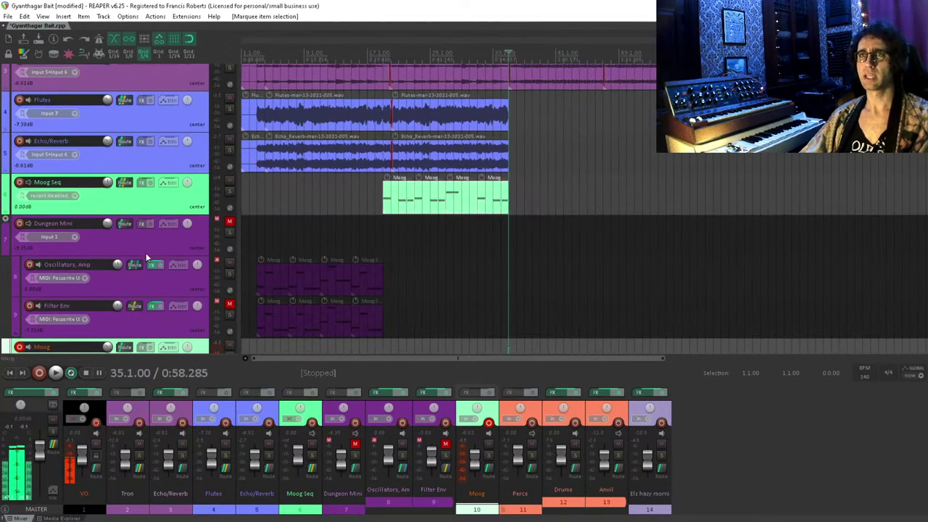
pyautogui.click(174, 347)
pyautogui.click(178, 321)
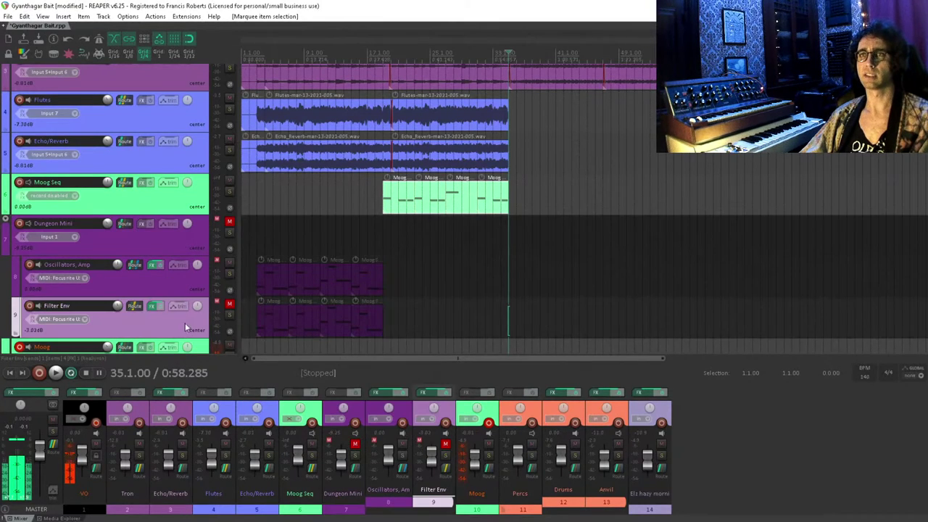
pyautogui.press('Delete')
pyautogui.press('Return')
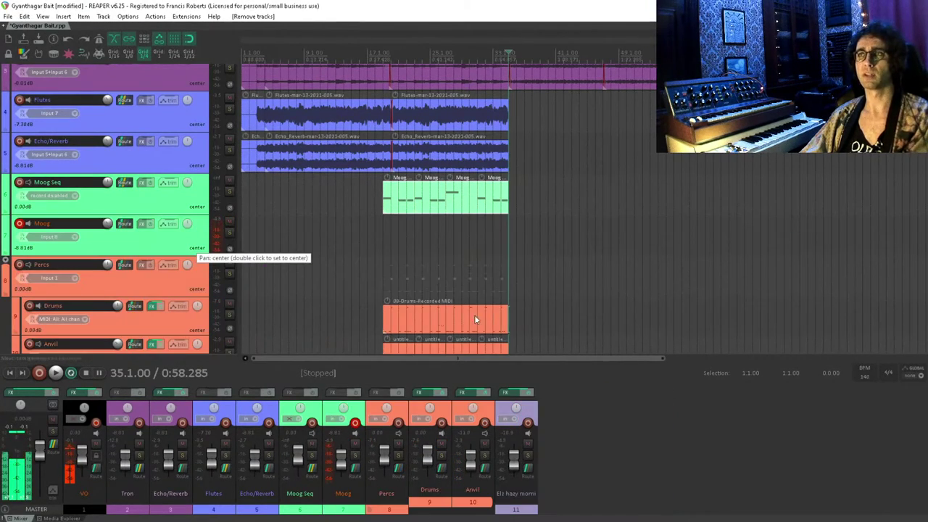
pyautogui.scroll(2, 513, 257)
pyautogui.scroll(-1, 480, 206)
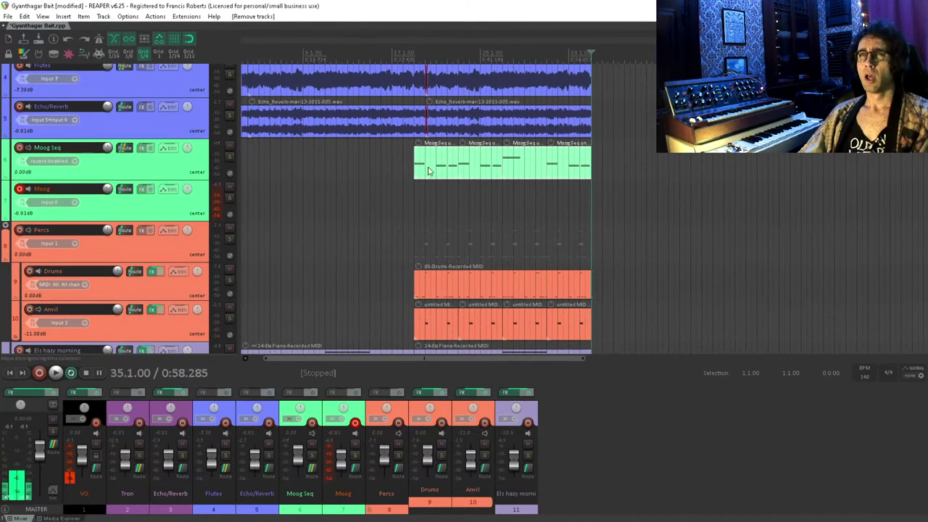
# - Duplicate the selected four Moog Seq MIDI items into bars 35 to 51 and audition the section from bar 35
pyautogui.hotkey('ctrl', 'd')
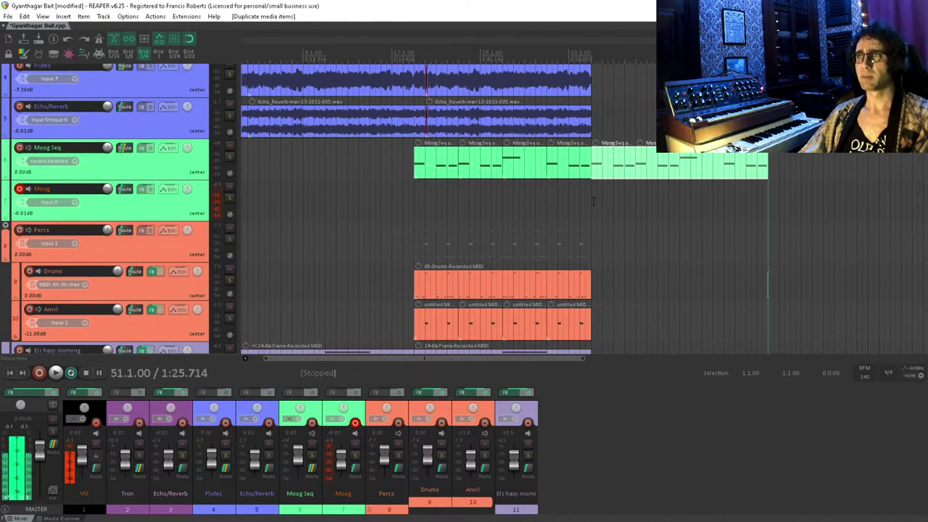
pyautogui.click(593, 200)
pyautogui.press('space')
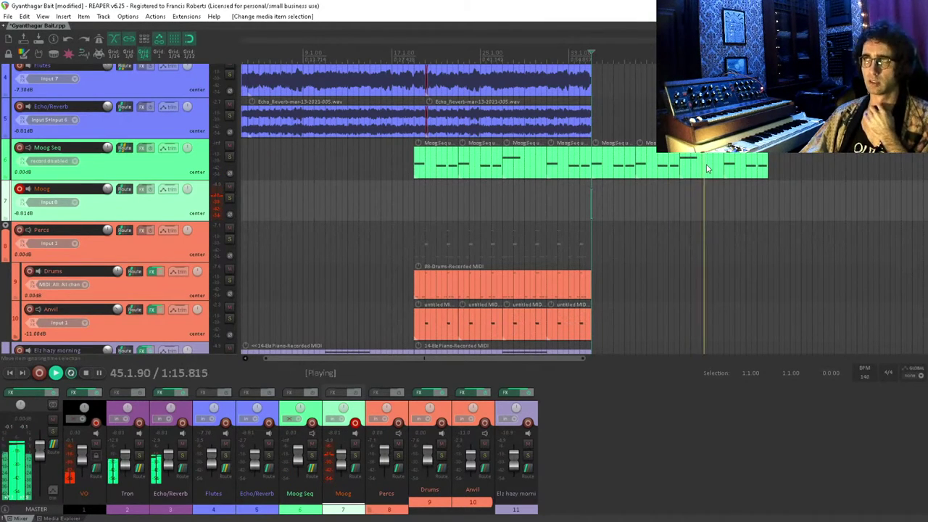
pyautogui.scroll(3, 711, 181)
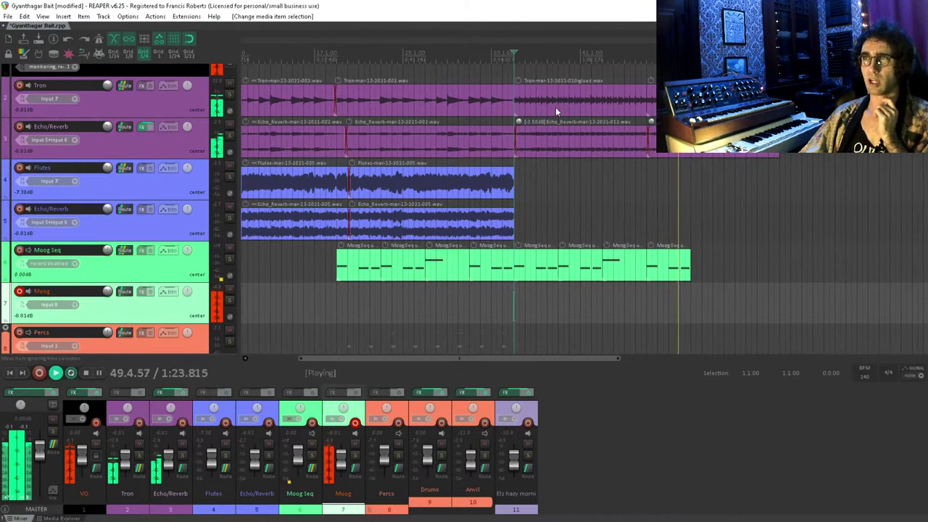
pyautogui.press('space')
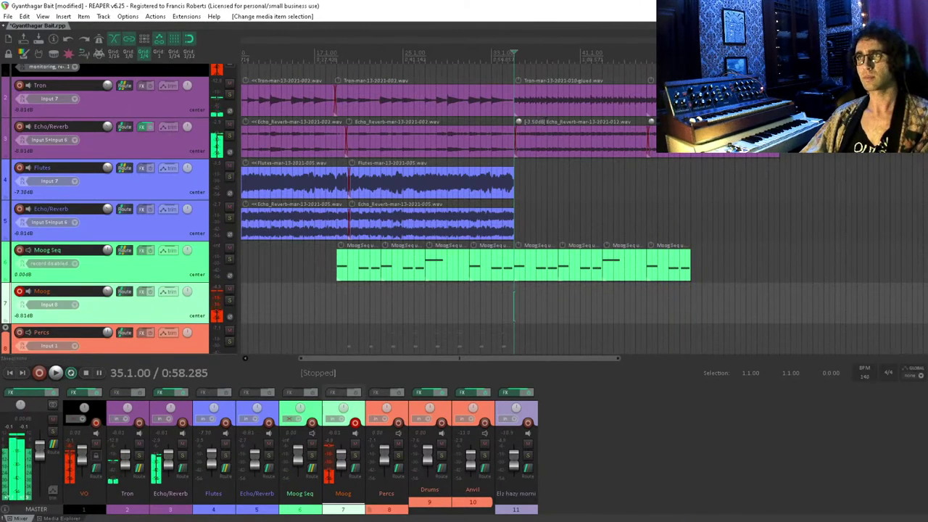
pyautogui.click(546, 105)
pyautogui.scroll(-3, 555, 226)
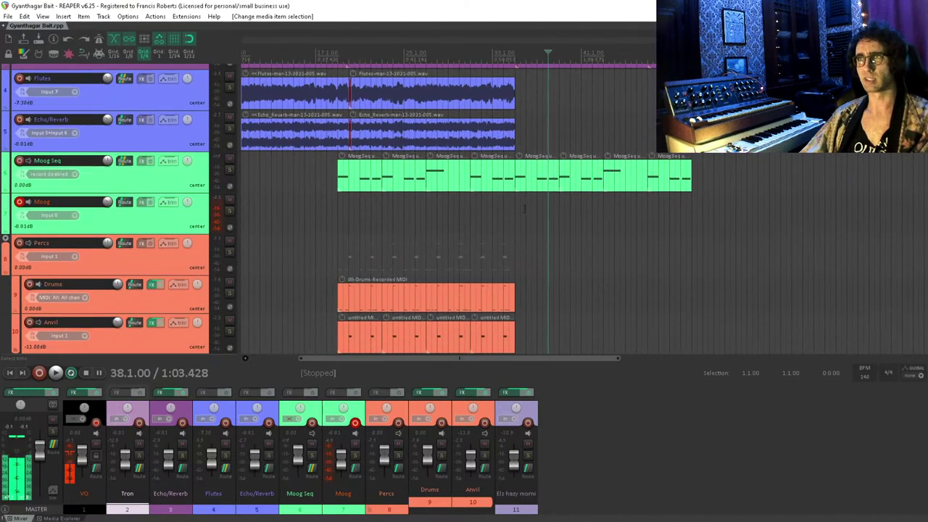
pyautogui.scroll(1, 526, 242)
pyautogui.rightClick(568, 230)
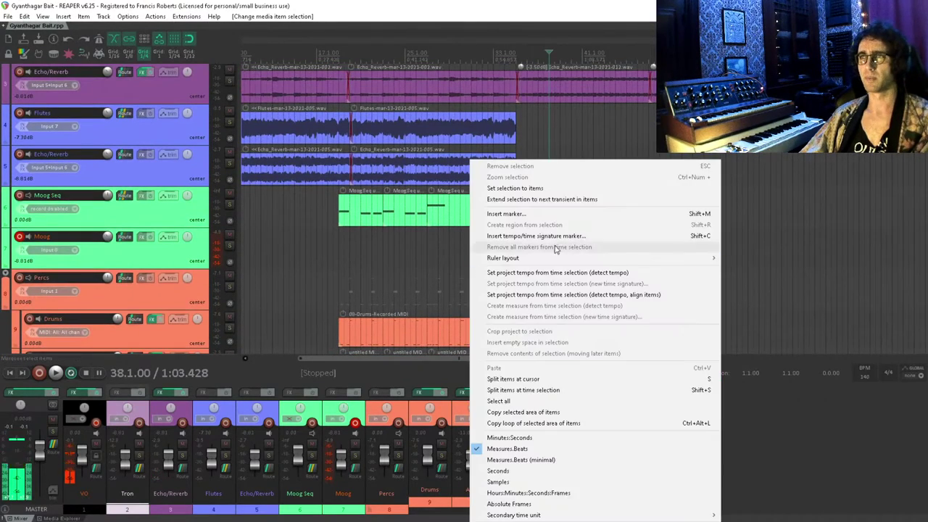
pyautogui.click(456, 253)
pyautogui.moveTo(533, 254); pyautogui.dragTo(758, 150)
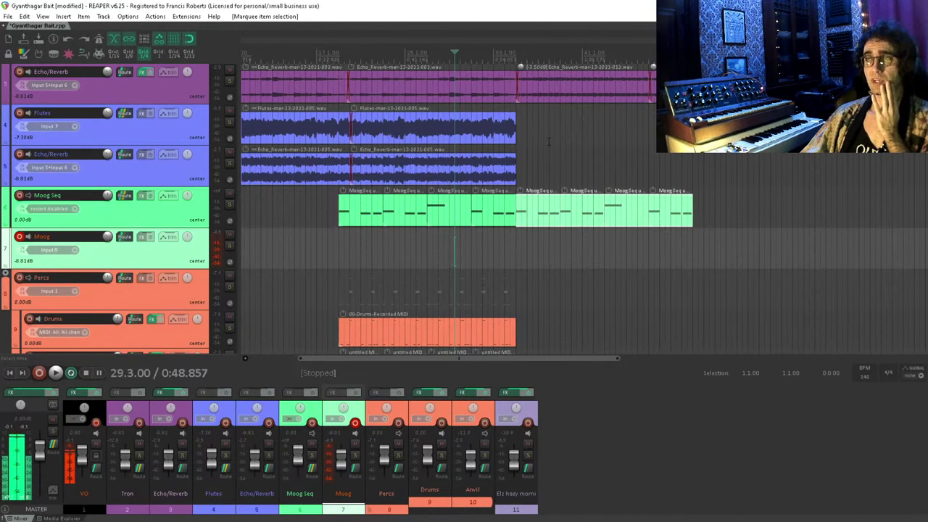
pyautogui.moveTo(536, 251); pyautogui.dragTo(522, 276)
# - Audition the transition into bar 35 and compare the Moog Seq phrase with the Tron items up to bar 47
pyautogui.click(492, 173)
pyautogui.press('space')
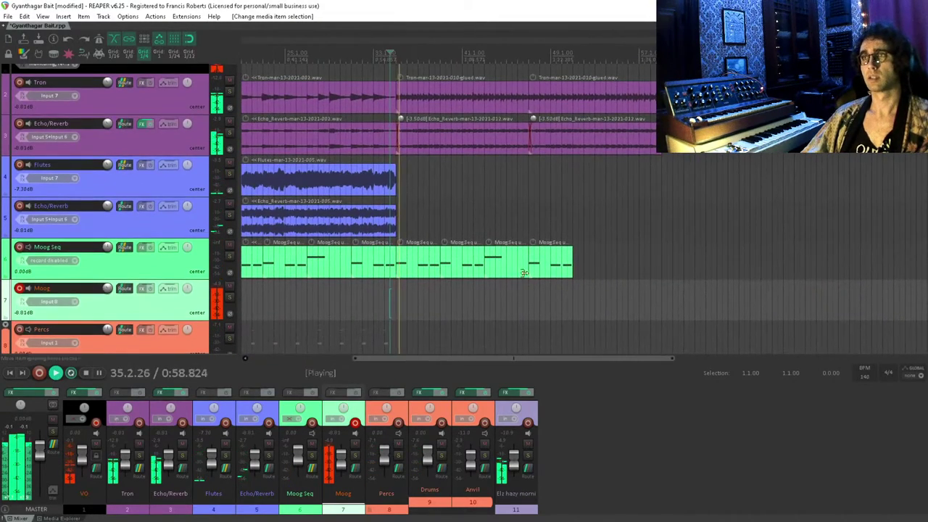
pyautogui.click(546, 263)
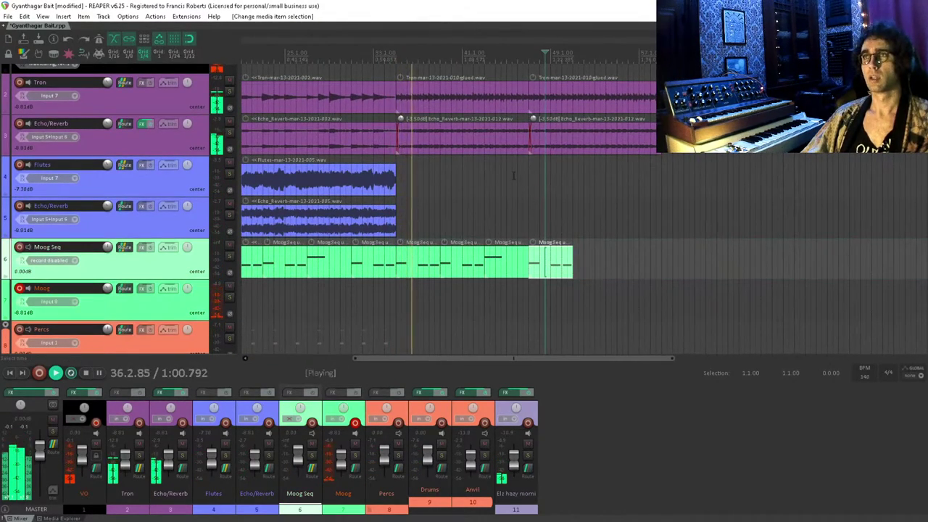
pyautogui.click(650, 98)
pyautogui.click(570, 159)
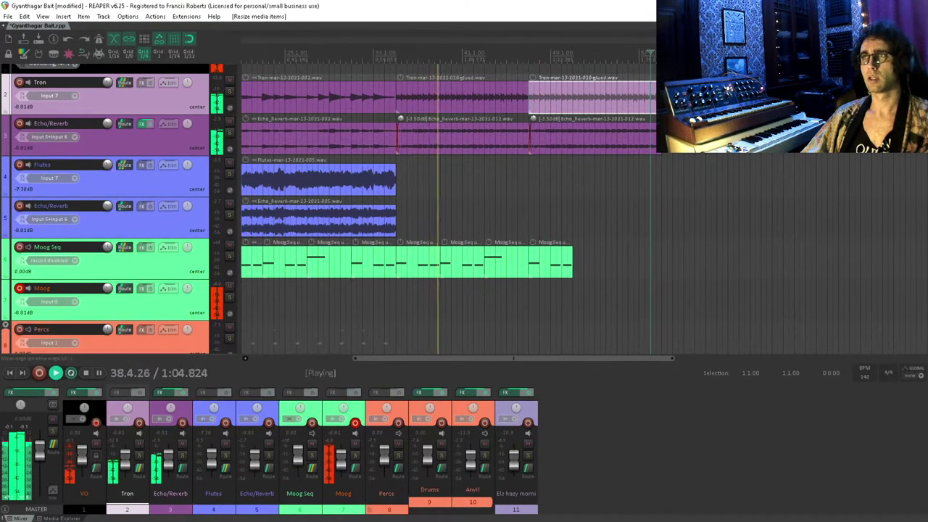
pyautogui.click(551, 262)
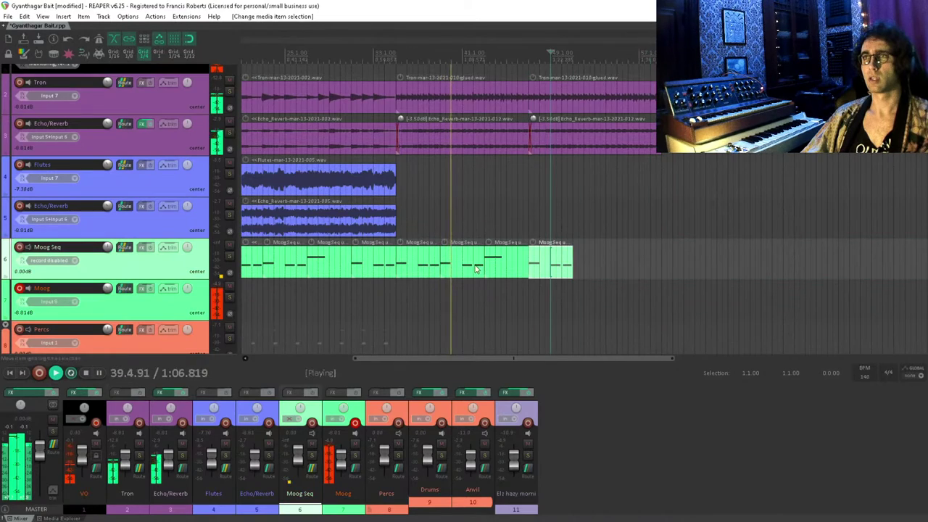
pyautogui.scroll(2, 490, 259)
pyautogui.scroll(2, 490, 259)
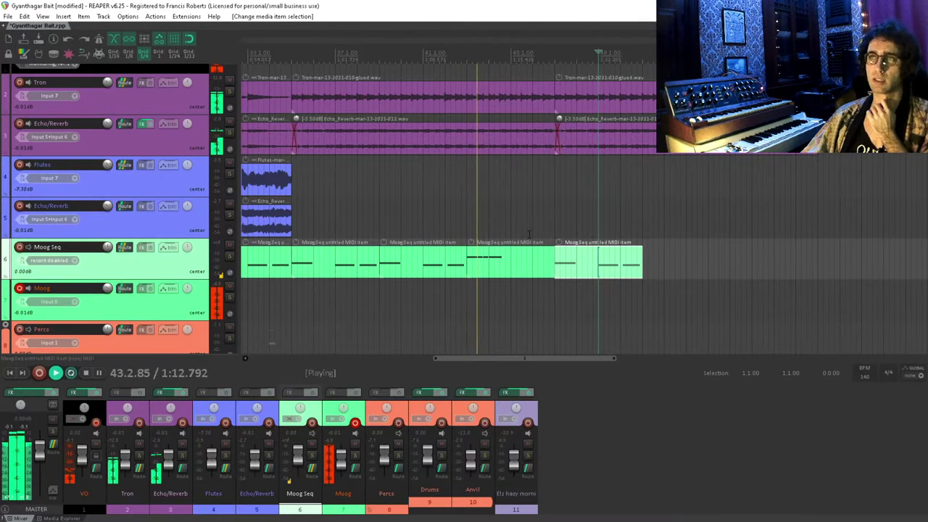
pyautogui.scroll(-1, 529, 235)
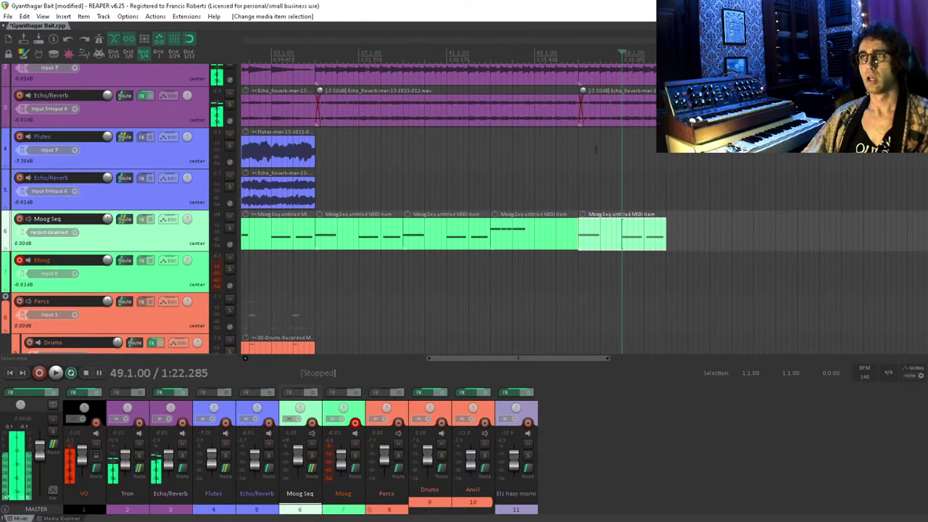
pyautogui.scroll(1, 596, 168)
pyautogui.press('space')
# - Delete the Tron and Echo/Reverb items starting at bar 47, and trim the preceding Echo/Reverb item back to bar 47
pyautogui.scroll(1, 597, 168)
pyautogui.click(596, 173)
pyautogui.keyDown('ctrl'); pyautogui.click(598, 126); pyautogui.keyUp('ctrl')
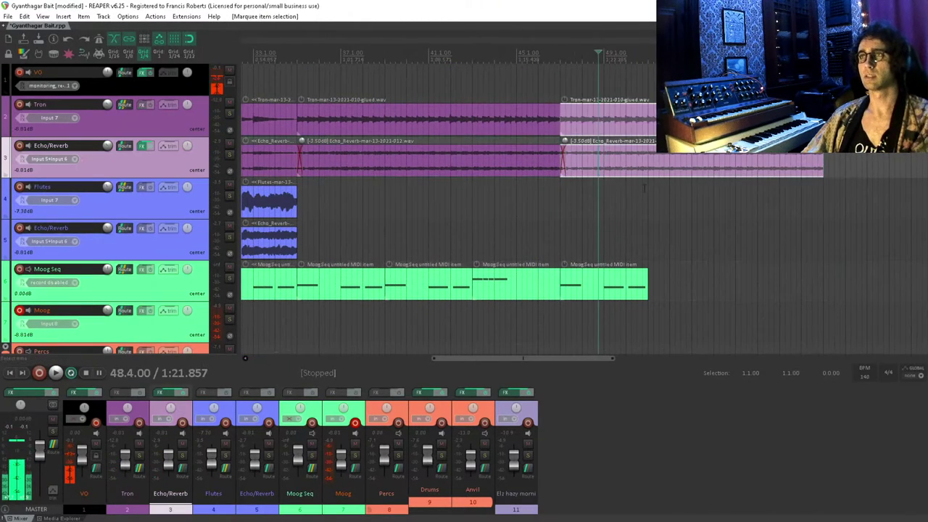
pyautogui.press('Delete')
pyautogui.scroll(-1, 593, 189)
pyautogui.moveTo(578, 149); pyautogui.dragTo(572, 149)
# - Split the Tron and Echo/Reverb items at bars 39 and 43 to match the Moog Seq item boundaries
pyautogui.click(389, 269)
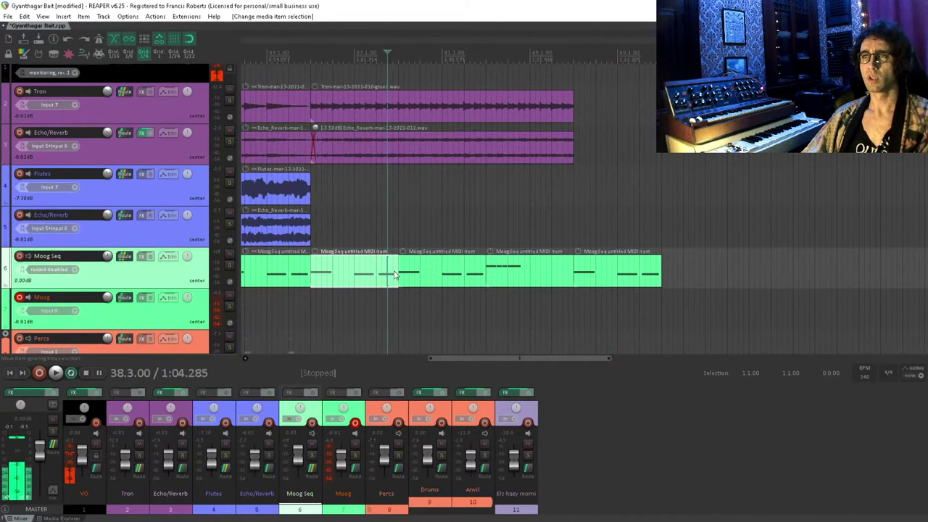
pyautogui.click(418, 272)
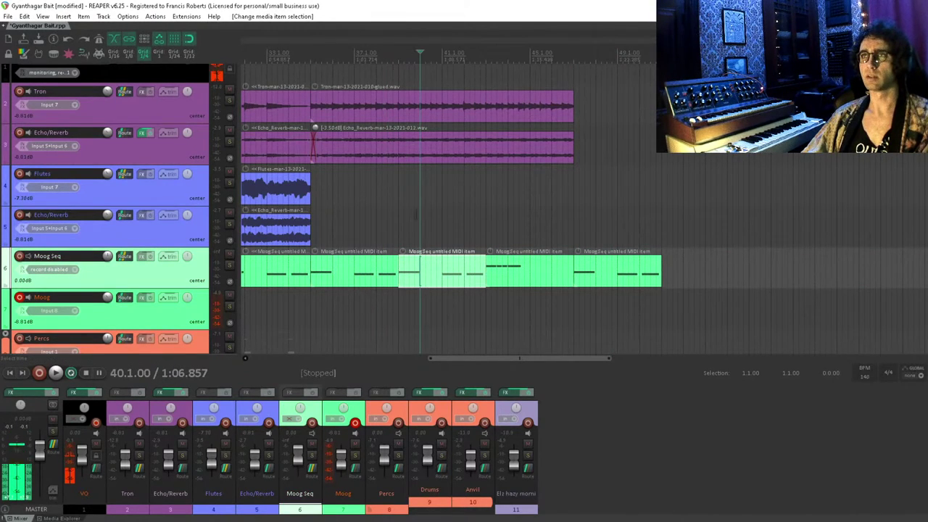
pyautogui.click(397, 140)
pyautogui.press('s')
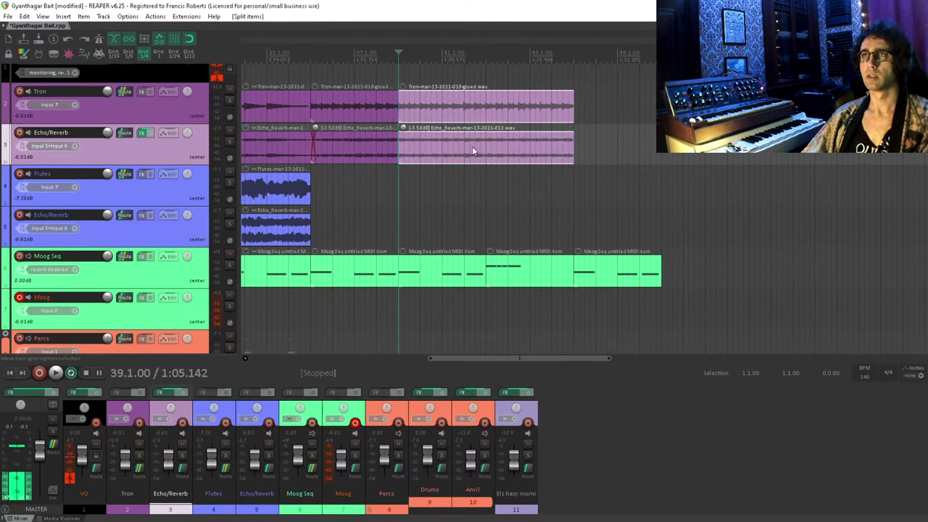
pyautogui.click(486, 143)
pyautogui.moveTo(486, 137); pyautogui.dragTo(515, 168)
pyautogui.press('s')
# - Copy the Tron and Echo/Reverb segments from bars 39–43 to bar 47 and audition the join
pyautogui.moveTo(438, 149); pyautogui.dragTo(618, 155)
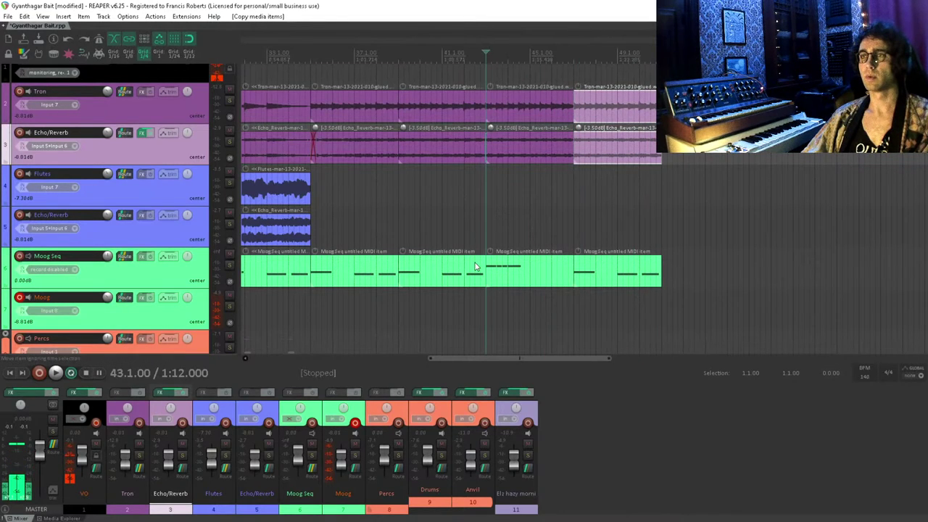
pyautogui.click(576, 198)
pyautogui.scroll(5, 575, 198)
pyautogui.press('space')
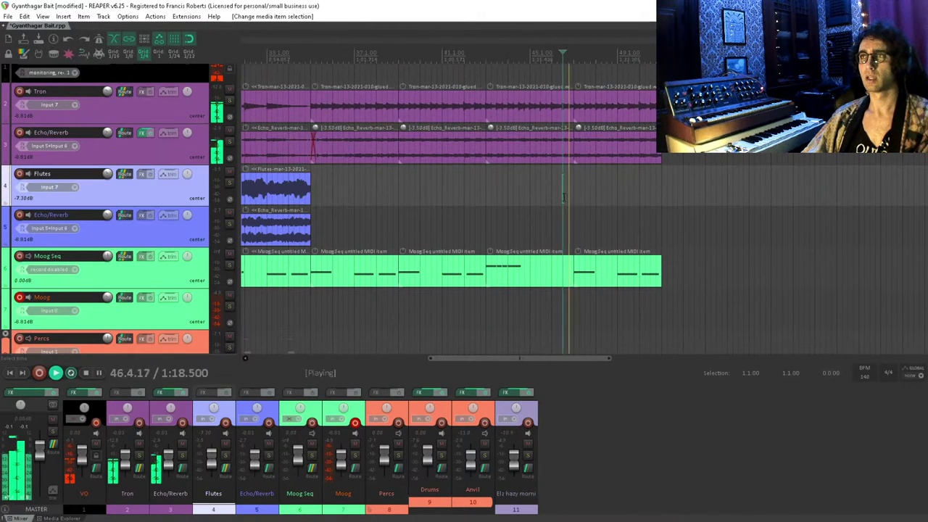
pyautogui.press('space')
# - Extend the Echo/Reverb item ending at bar 47 past the join to crossfade it with the copied segment
pyautogui.click(553, 150)
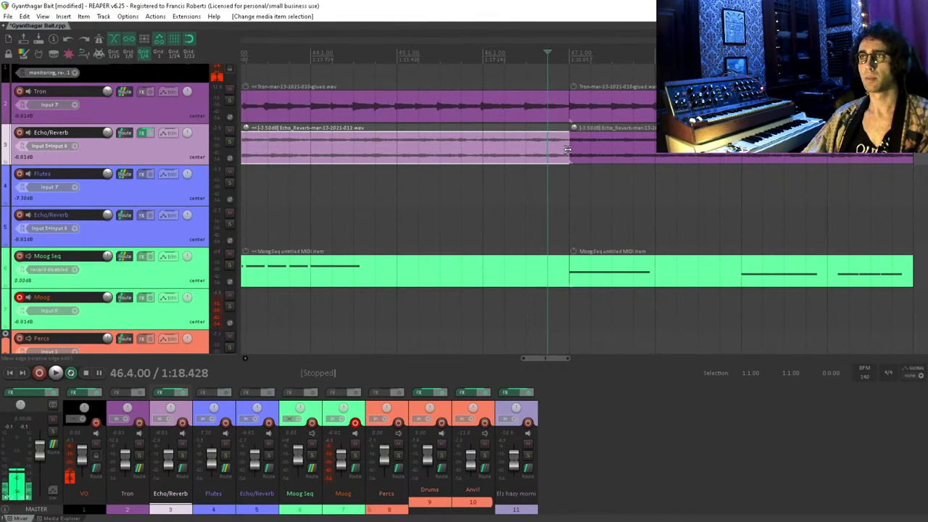
pyautogui.moveTo(566, 149); pyautogui.dragTo(591, 151)
pyautogui.scroll(-5, 588, 154)
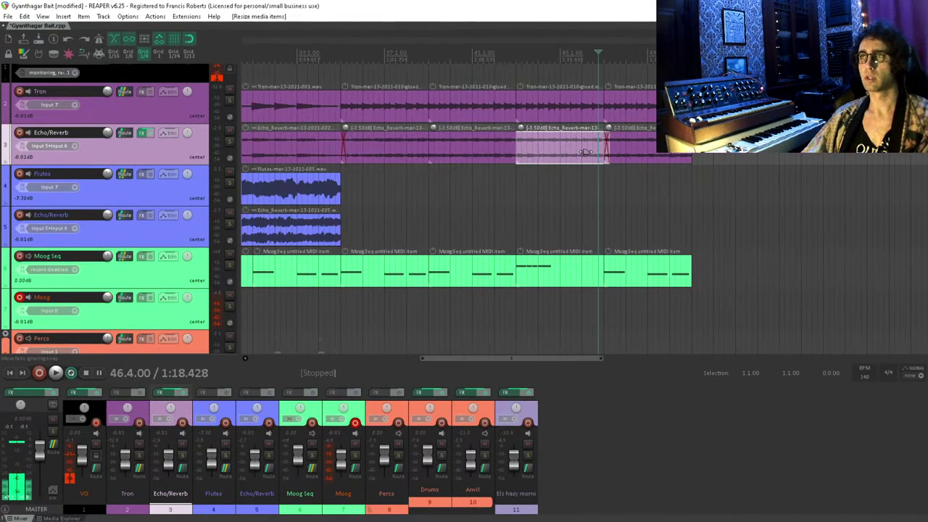
# - Duplicate the Tron and Echo/Reverb items of bars 35–51 at bar 51, and crossfade the Echo/Reverb items over the join
pyautogui.moveTo(468, 166); pyautogui.dragTo(464, 169)
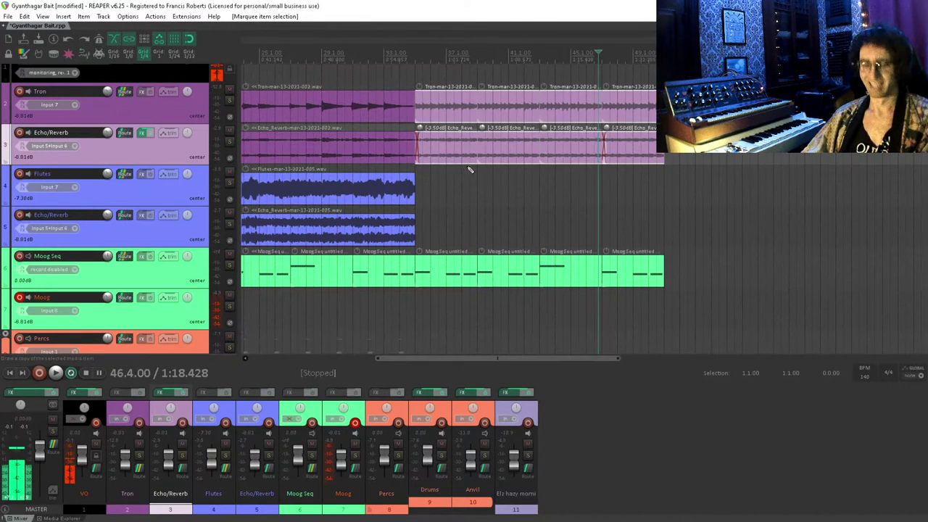
pyautogui.scroll(5, 682, 174)
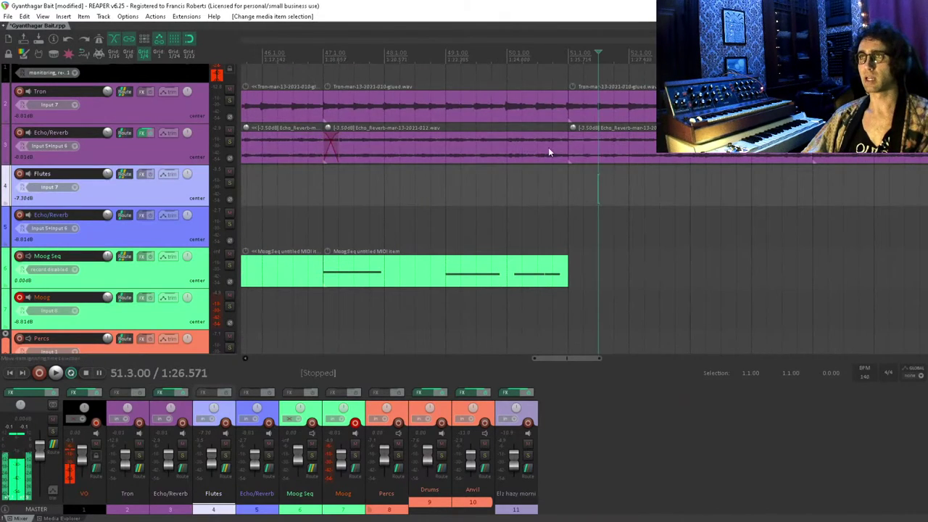
pyautogui.click(552, 149)
pyautogui.moveTo(565, 148); pyautogui.dragTo(574, 150)
pyautogui.scroll(-5, 579, 156)
pyautogui.scroll(1, 612, 160)
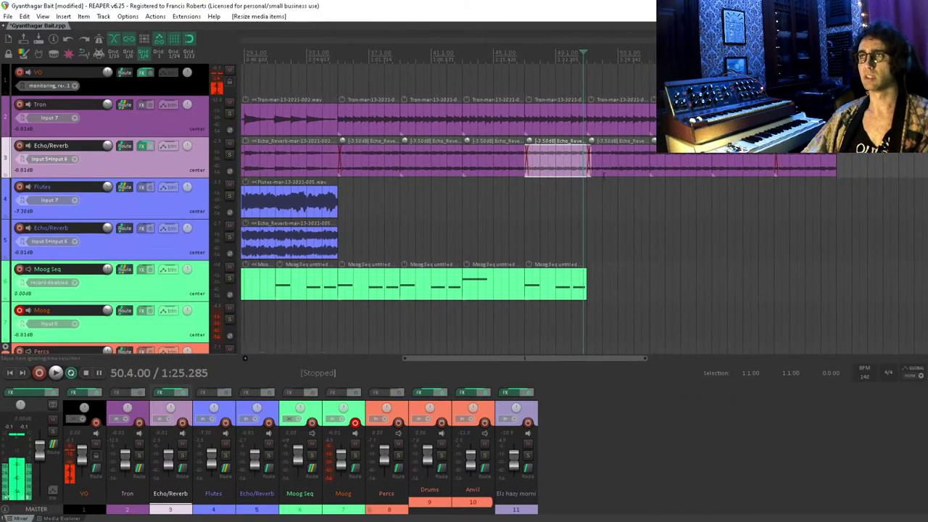
# - Trim the end of the Tron item before bar 51 back to just short of the bar line
pyautogui.click(589, 210)
pyautogui.scroll(4, 587, 212)
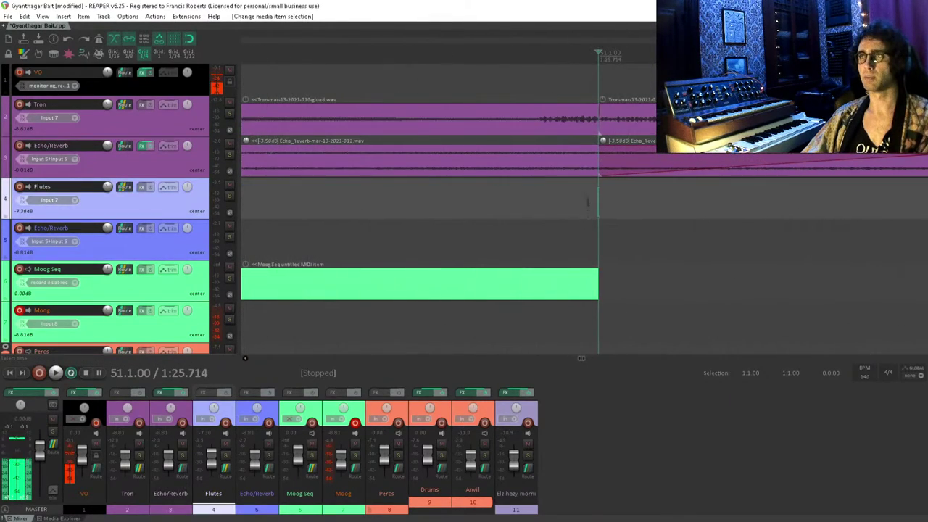
pyautogui.click(591, 127)
pyautogui.moveTo(597, 125); pyautogui.dragTo(535, 125)
pyautogui.moveTo(600, 127)
pyautogui.mouseDown()
pyautogui.moveTo(536, 134)
pyautogui.moveTo(599, 130)
pyautogui.mouseUp()
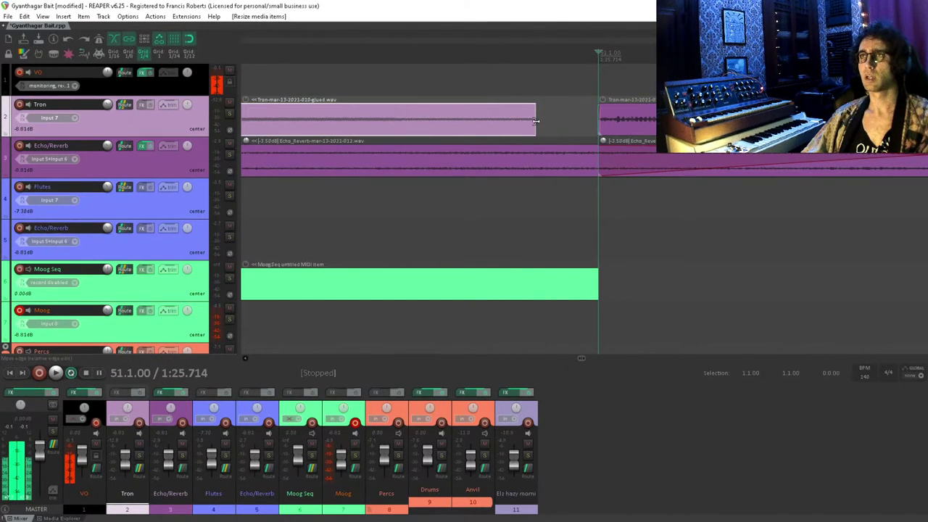
pyautogui.moveTo(535, 122); pyautogui.dragTo(581, 129)
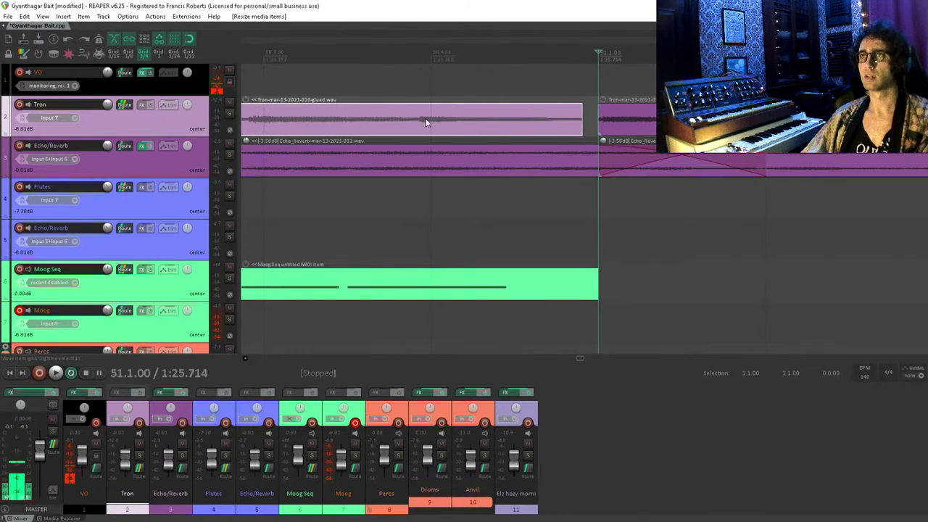
pyautogui.moveTo(426, 124); pyautogui.dragTo(628, 129)
pyautogui.moveTo(527, 123)
pyautogui.mouseDown()
pyautogui.moveTo(466, 135)
pyautogui.moveTo(517, 135)
pyautogui.mouseUp()
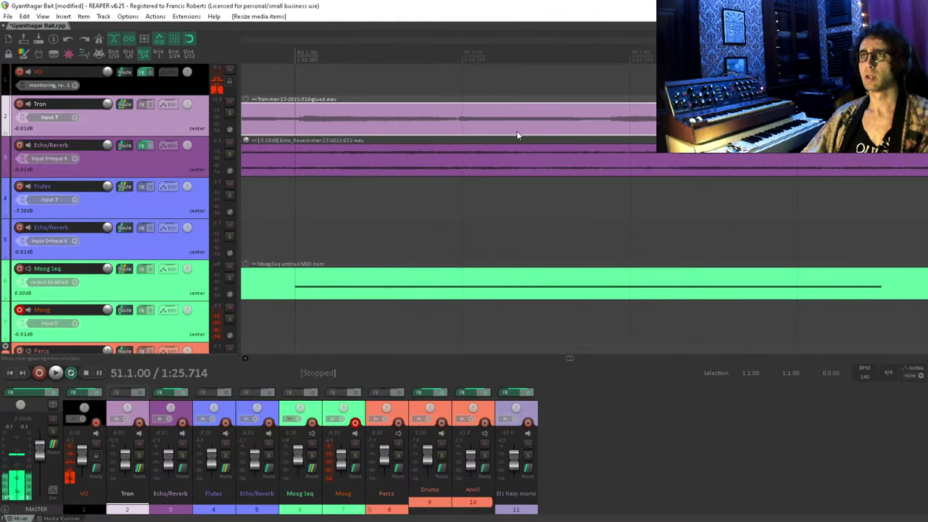
# - Split the Tron item just before 49.3 and shift its remaining part so it starts at 49.3
pyautogui.click(609, 120)
pyautogui.press('s')
pyautogui.moveTo(670, 120)
pyautogui.mouseDown()
pyautogui.moveTo(651, 120)
pyautogui.moveTo(668, 120)
pyautogui.mouseUp()
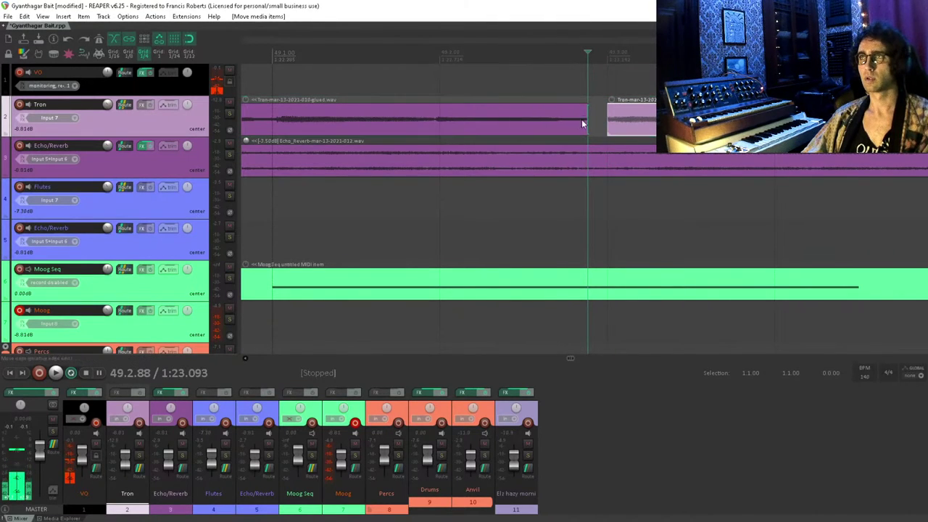
# - Split the Tron item again at 49.2 and extend the resulting slice to fill the gap up to 49.3
pyautogui.click(440, 120)
pyautogui.press('s')
pyautogui.moveTo(587, 118)
pyautogui.mouseDown()
pyautogui.moveTo(651, 118)
pyautogui.moveTo(595, 123)
pyautogui.mouseUp()
pyautogui.scroll(-3, 595, 123)
pyautogui.scroll(-3, 614, 134)
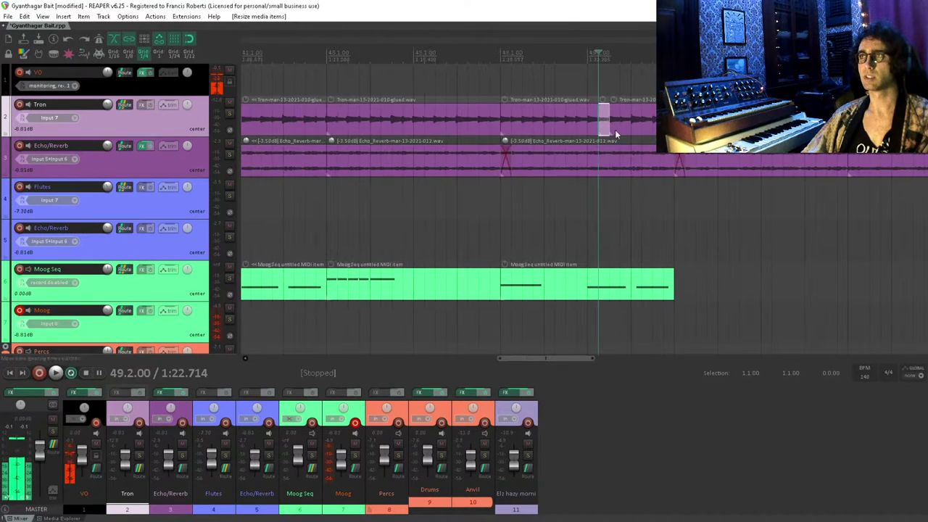
# - Inspect the Tron and Echo/Reverb joins at bar 51 and audition them from 49.3
pyautogui.click(674, 119)
pyautogui.scroll(6, 653, 124)
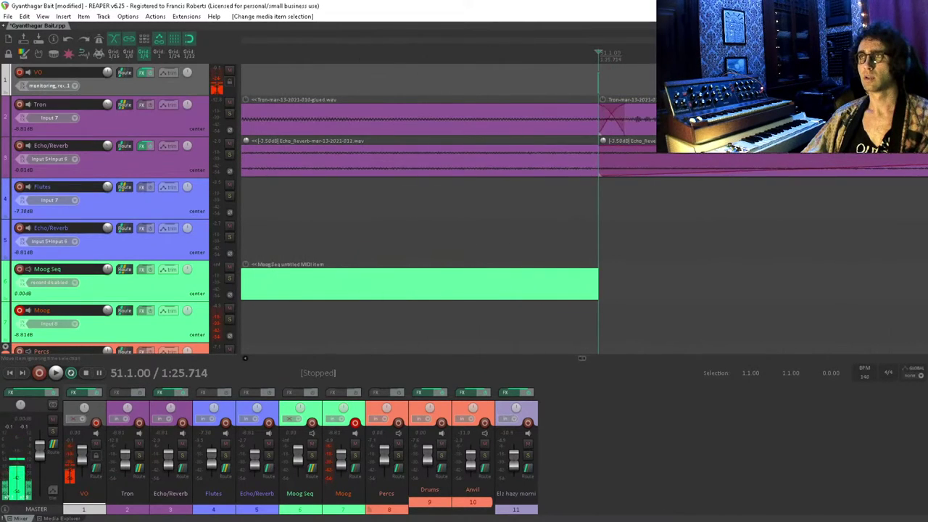
pyautogui.scroll(-5, 652, 124)
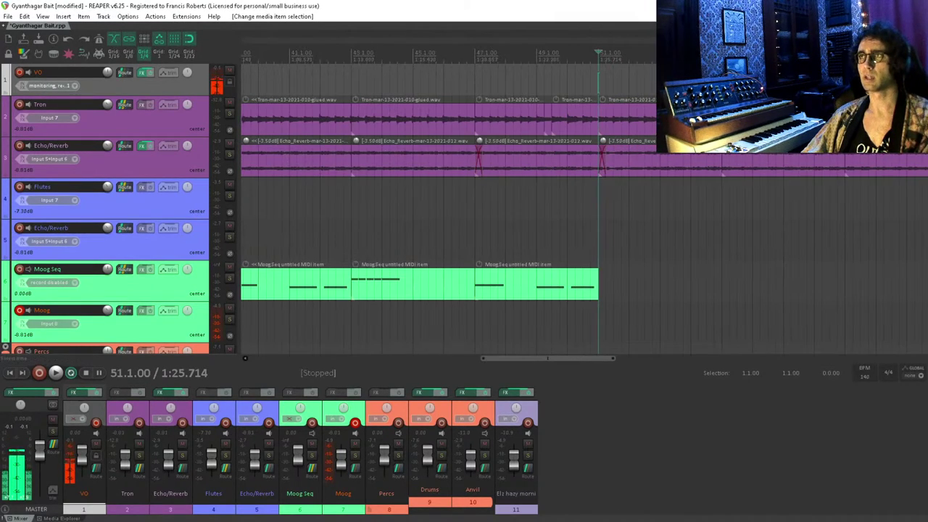
pyautogui.click(577, 206)
pyautogui.click(567, 207)
pyautogui.scroll(-4, 551, 208)
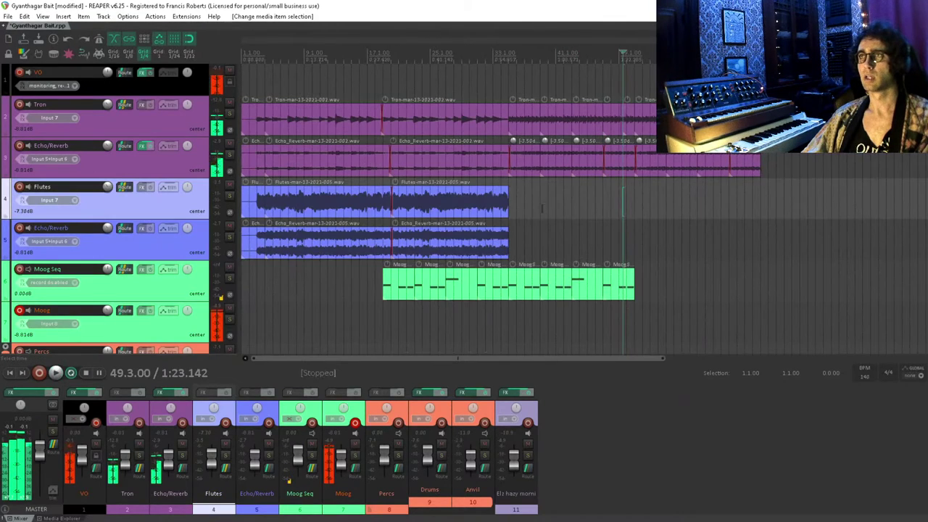
# - Play back the extended arrangement from bar 35
pyautogui.click(517, 58)
pyautogui.click(509, 58)
pyautogui.press('space')
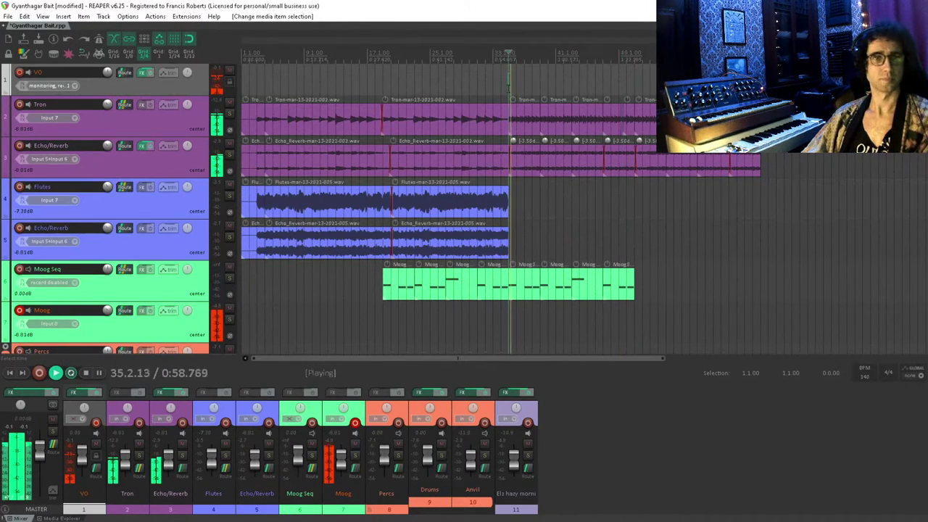
pyautogui.moveTo(578, 137)
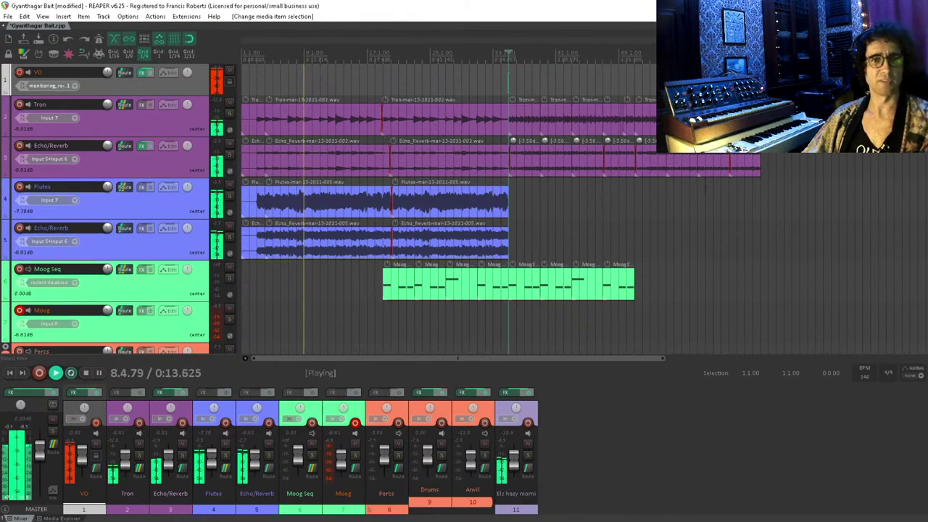
# - Stop playback, check the empty Flutes stretch after bar 35, and audition the arrangement briefly from 35.1
pyautogui.press('space')
pyautogui.click(360, 326)
pyautogui.scroll(-2, 375, 321)
pyautogui.scroll(-1, 375, 321)
pyautogui.scroll(4, 374, 320)
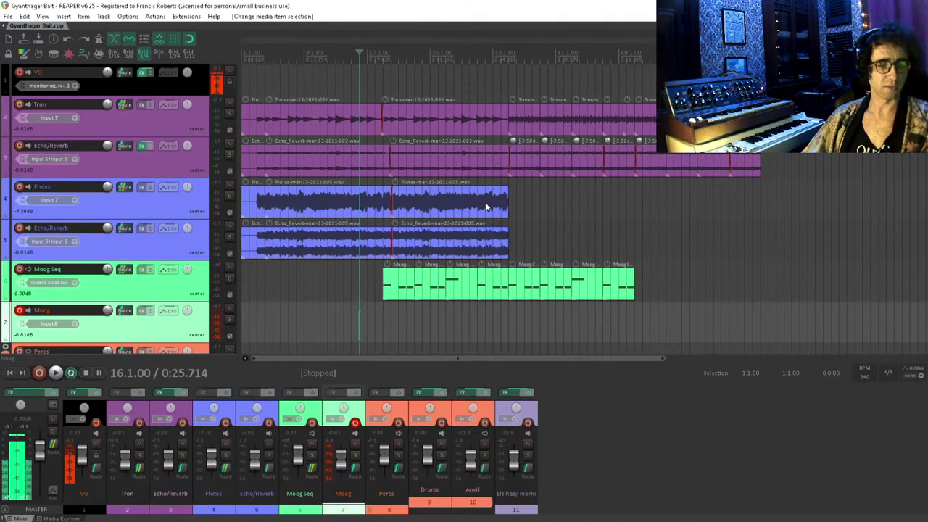
pyautogui.click(625, 197)
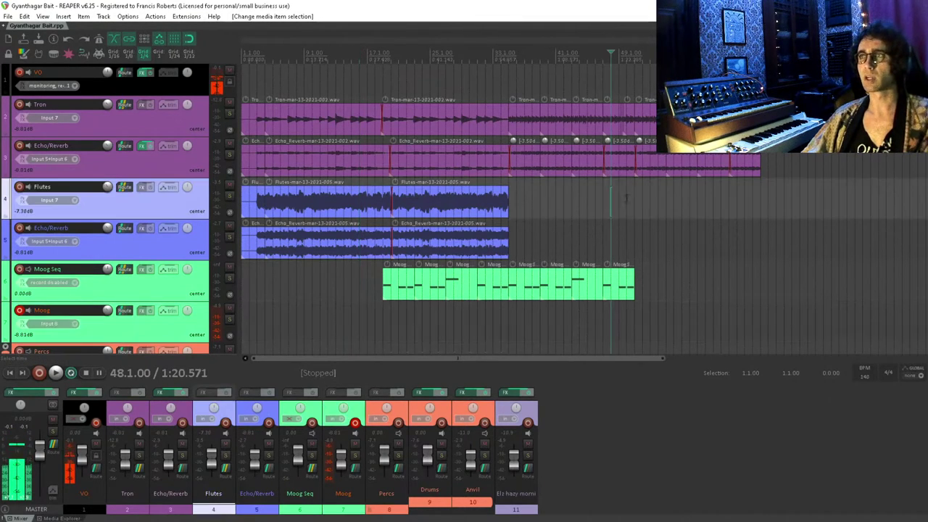
pyautogui.click(635, 188)
pyautogui.scroll(-2, 631, 198)
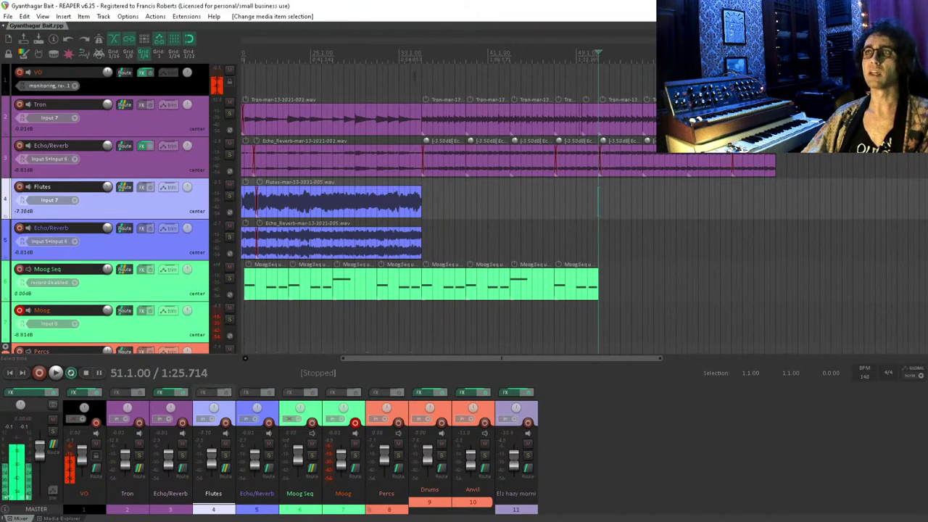
pyautogui.click(421, 73)
pyautogui.press('space')
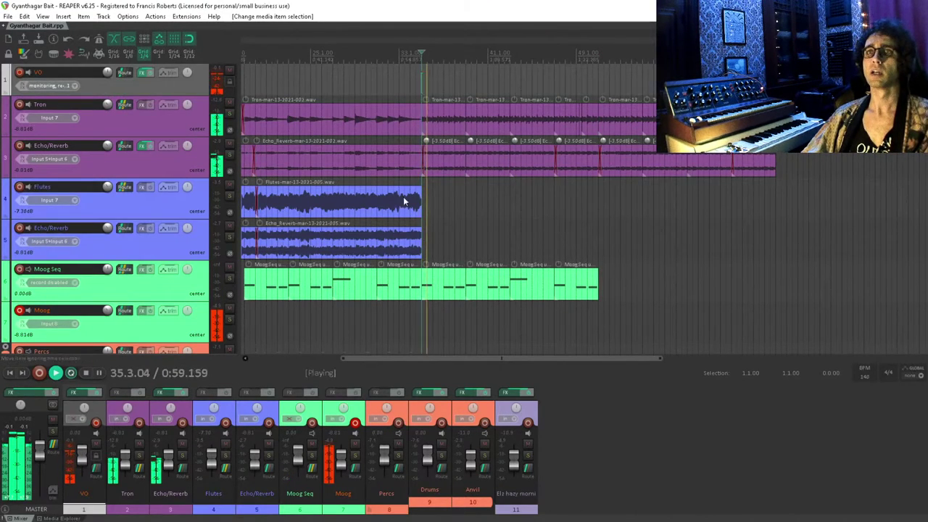
pyautogui.press('space')
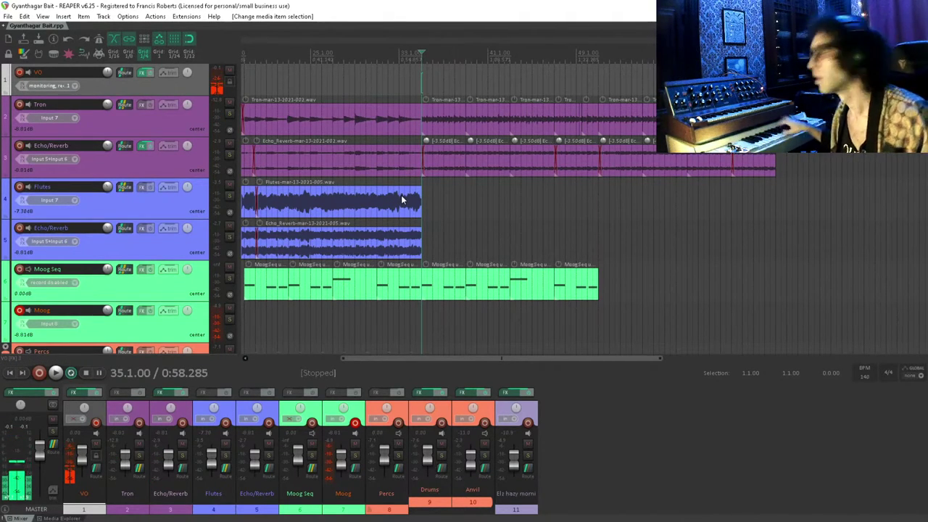
# - Arm the Flutes track and the Echo/Reverb track below it for recording, and rehearse over playback from bar 35
pyautogui.click(21, 187)
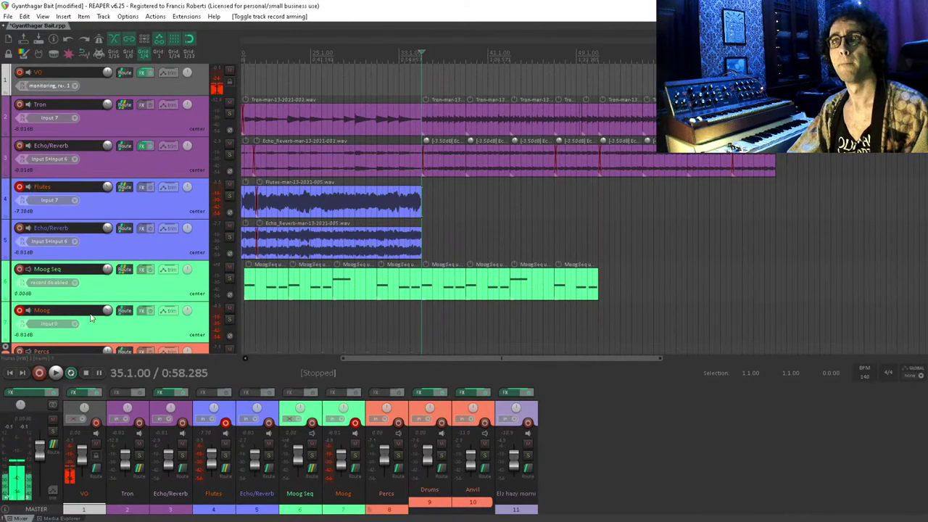
pyautogui.click(18, 229)
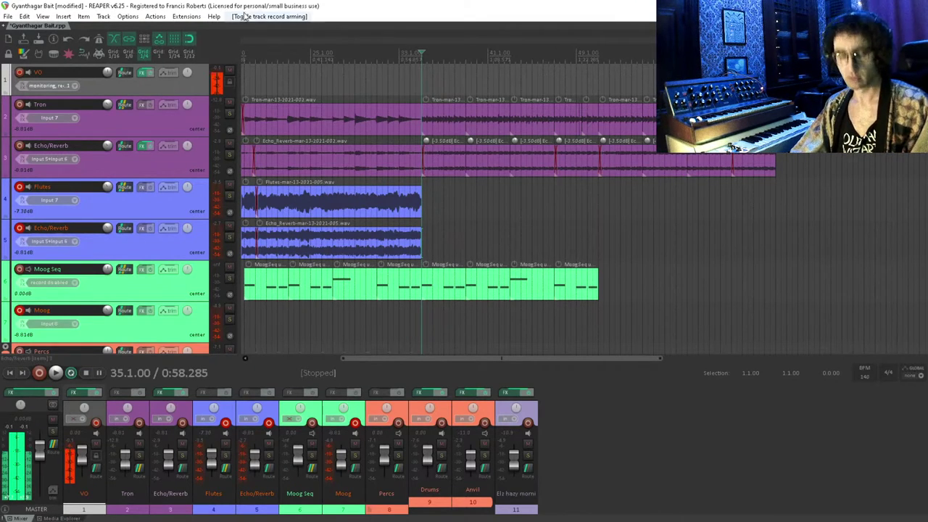
pyautogui.scroll(-3, 405, 176)
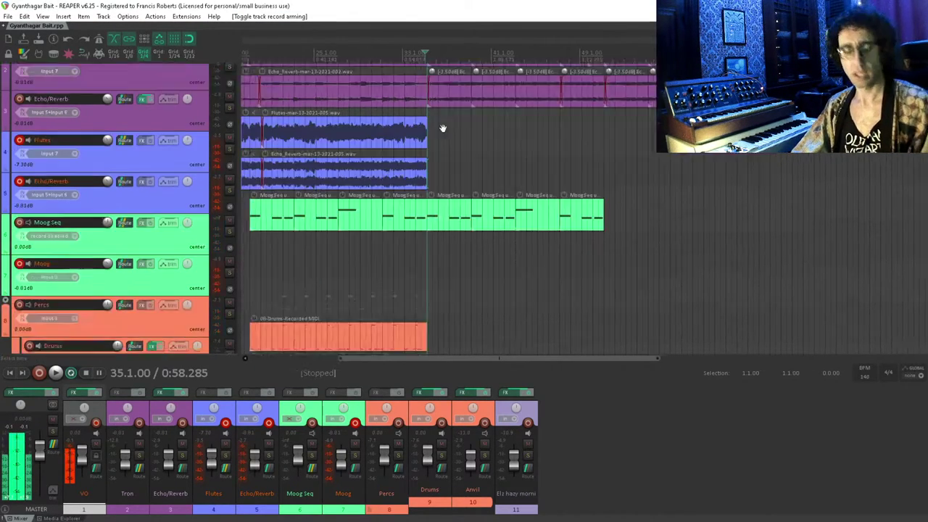
pyautogui.scroll(3, 405, 176)
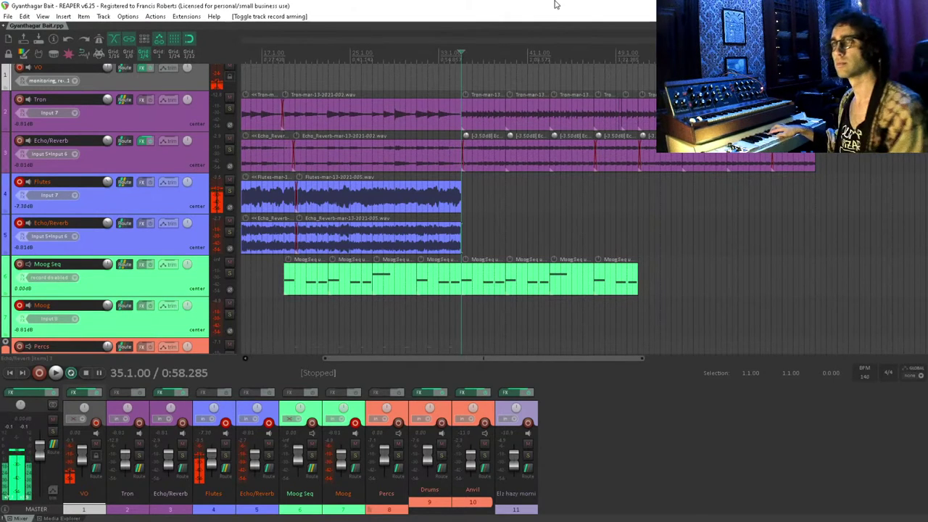
pyautogui.press('space')
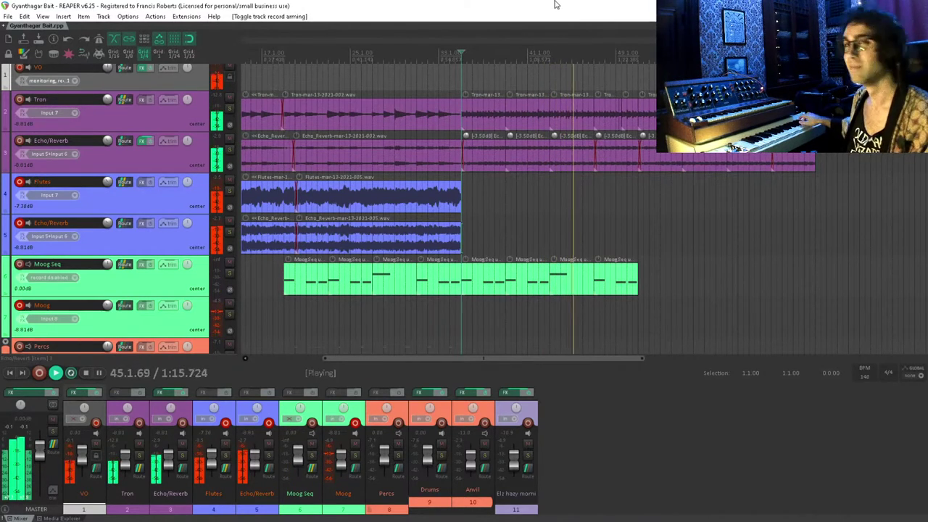
pyautogui.press('space')
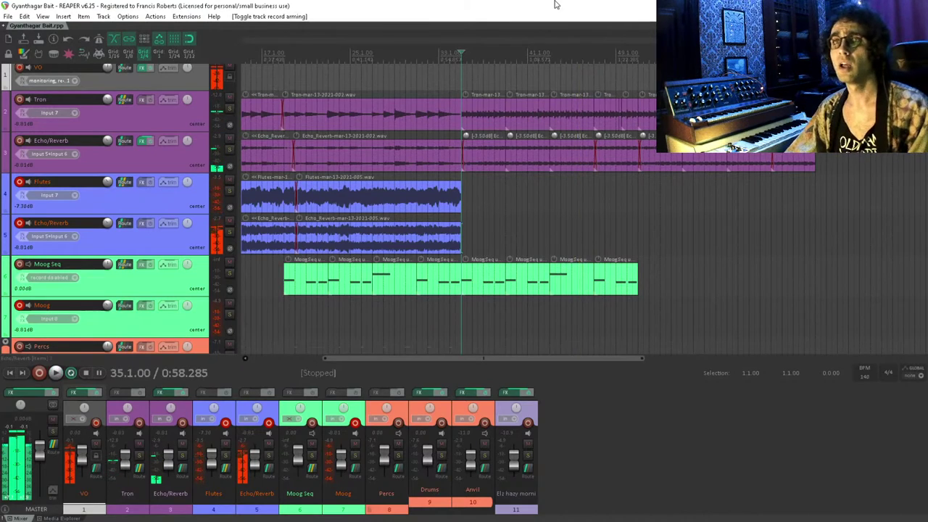
# - Duplicate the last four Moog Seq items so the sequence runs on to bar 67
pyautogui.scroll(-3, 507, 217)
pyautogui.moveTo(713, 156); pyautogui.dragTo(513, 259)
pyautogui.hotkey('ctrl', 'd')
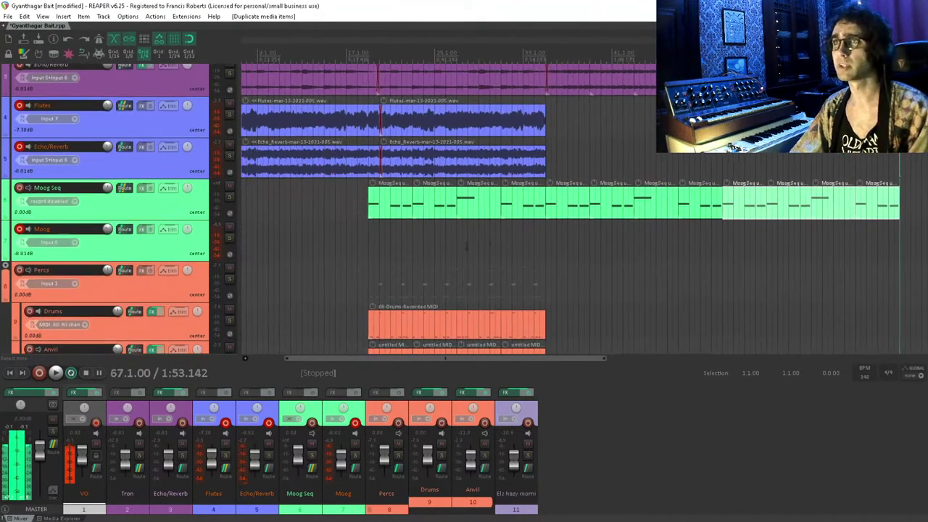
# - Record the armed Moog, Flutes and Echo/Reverb tracks from 19.1 until just past bar 67
pyautogui.click(368, 239)
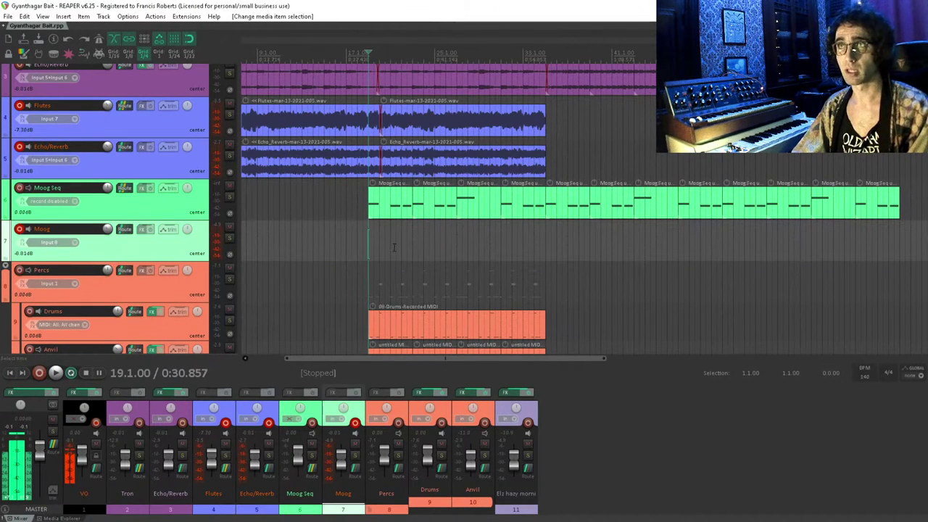
pyautogui.hotkey('ctrl', 'r')
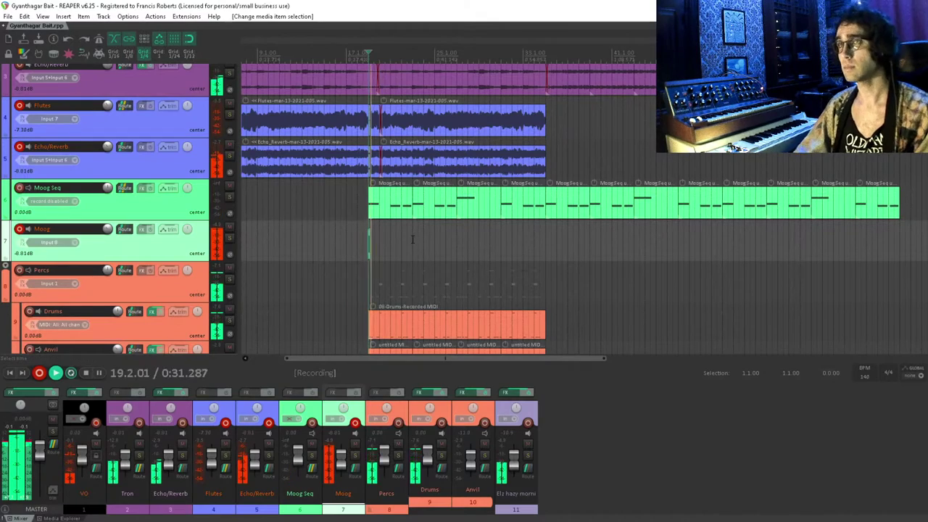
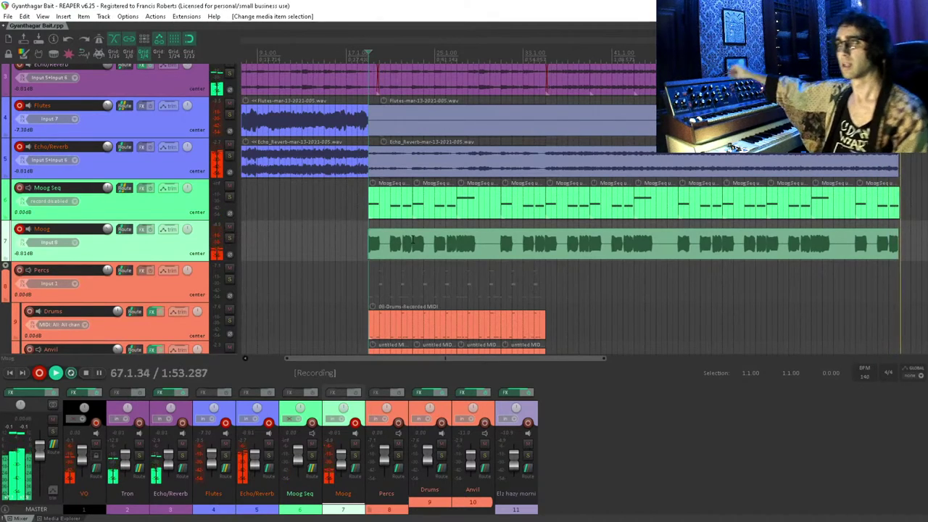
pyautogui.press('space')
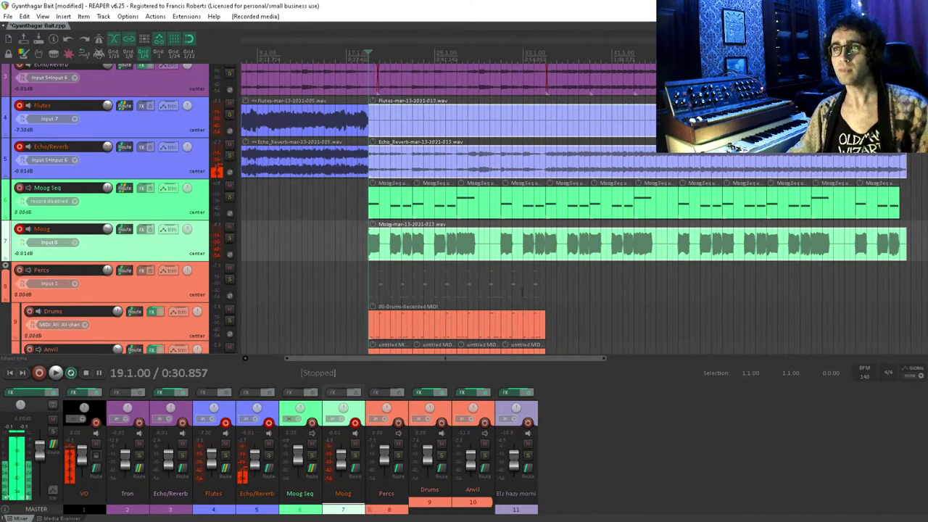
# - Disarm the Moog track, mute the Moog Seq track, and deselect the new recordings with the cursor at 19.1
pyautogui.click(109, 214)
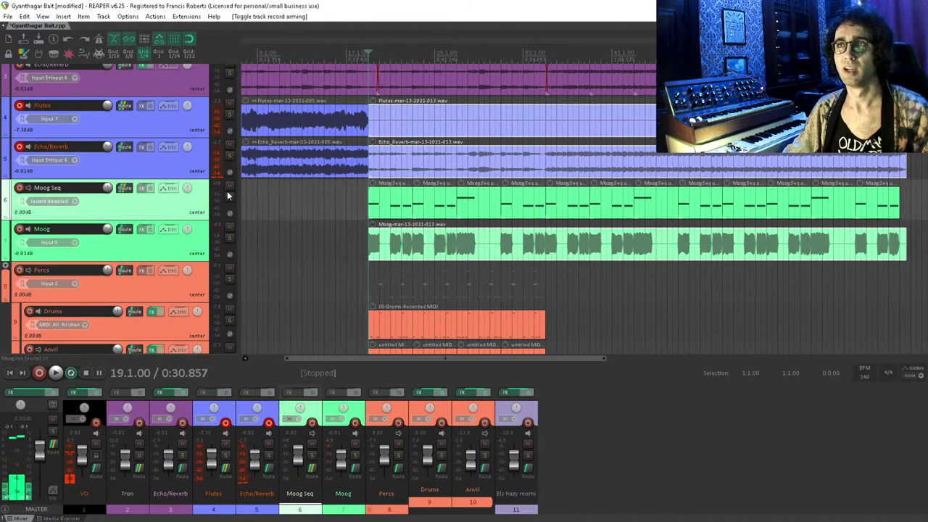
pyautogui.click(229, 186)
pyautogui.click(370, 274)
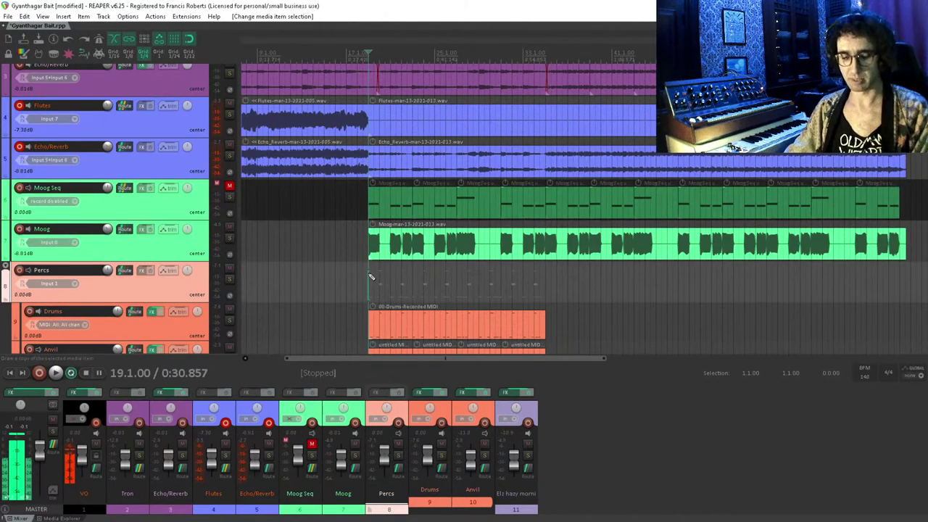
# - Shift the Moog recording earlier to remove its initial delay and trim its start to 19.1
pyautogui.scroll(6, 369, 275)
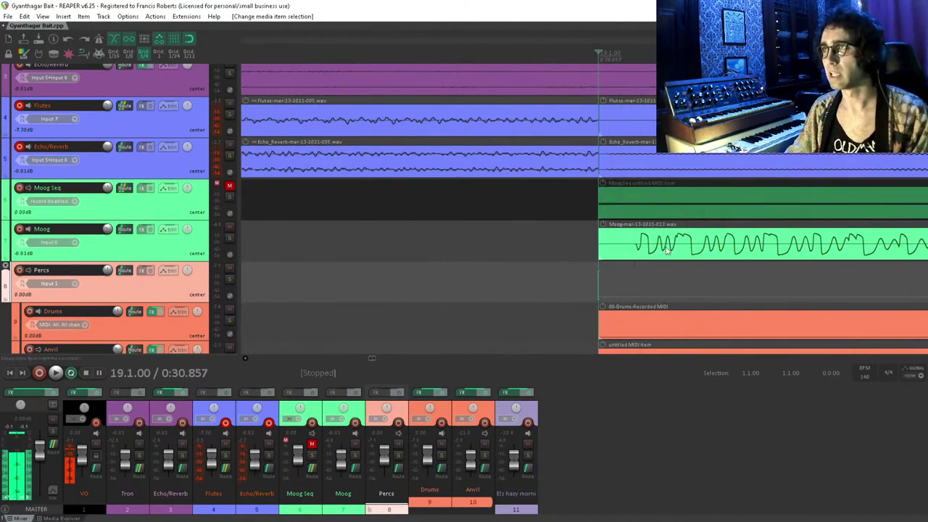
pyautogui.moveTo(704, 250); pyautogui.dragTo(653, 247)
pyautogui.moveTo(551, 245); pyautogui.dragTo(599, 246)
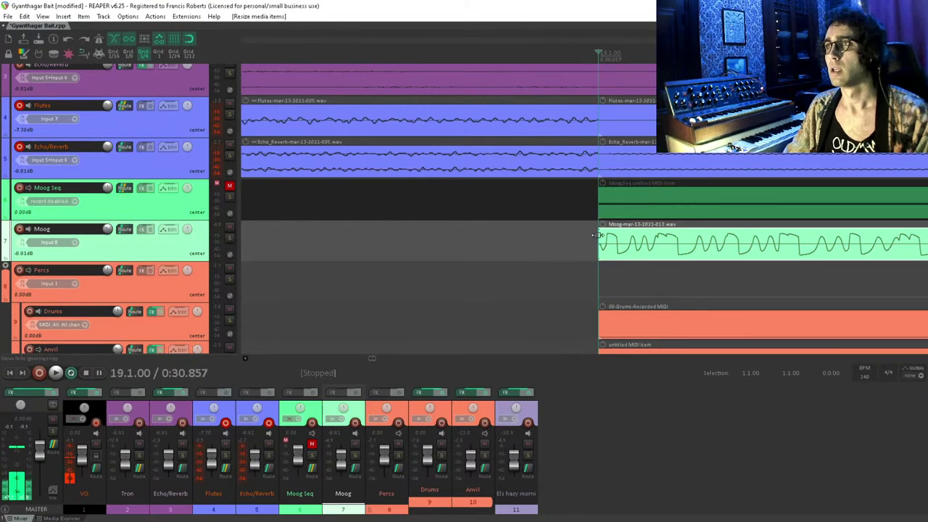
# - Audition the realigned Moog recording from 19.1 and return the cursor there
pyautogui.click(598, 273)
pyautogui.press('space')
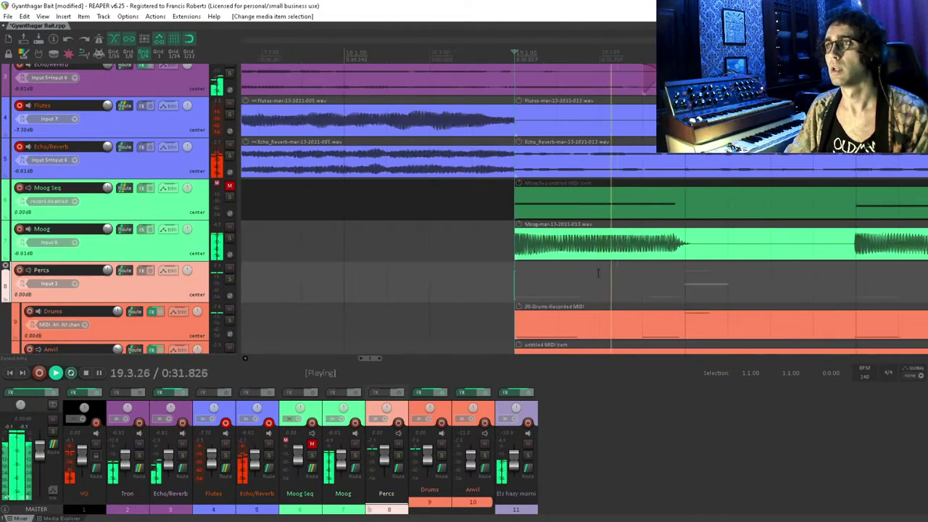
pyautogui.scroll(-4, 598, 274)
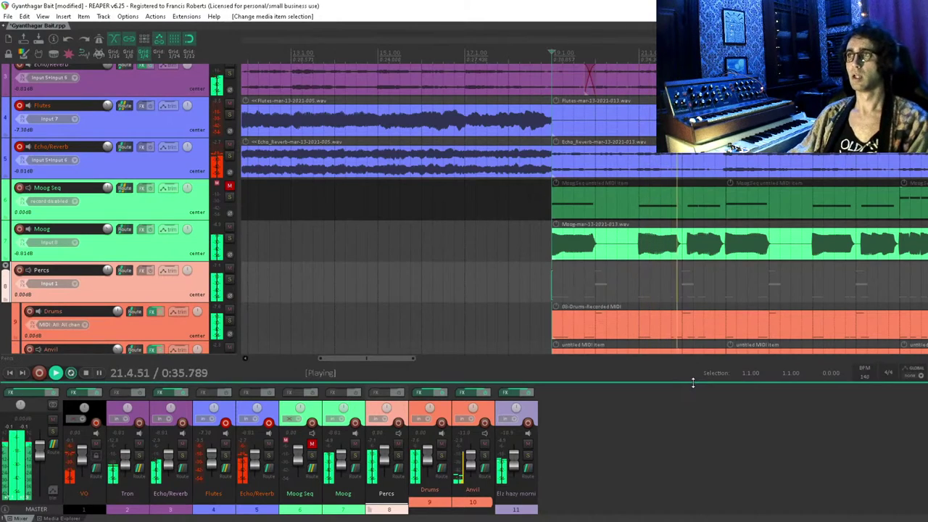
pyautogui.press('space')
pyautogui.click(613, 293)
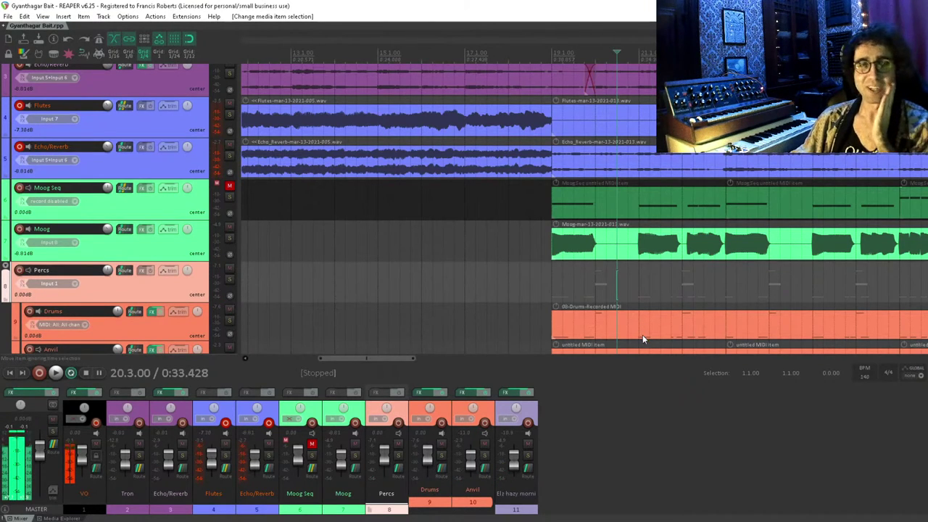
pyautogui.click(550, 277)
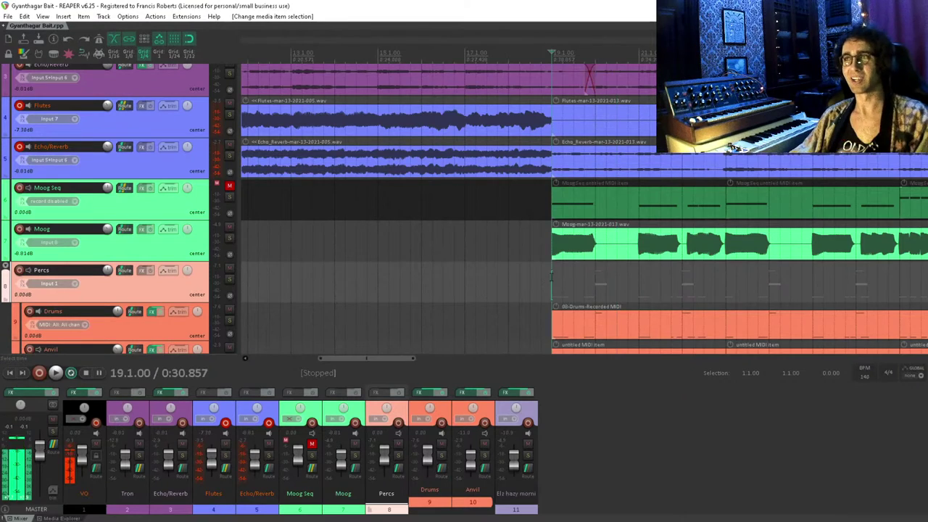
# - Look over the Moog, Drums and Anvil items between bars 19 and 35 and place the cursor at 35.1
pyautogui.scroll(2, 558, 283)
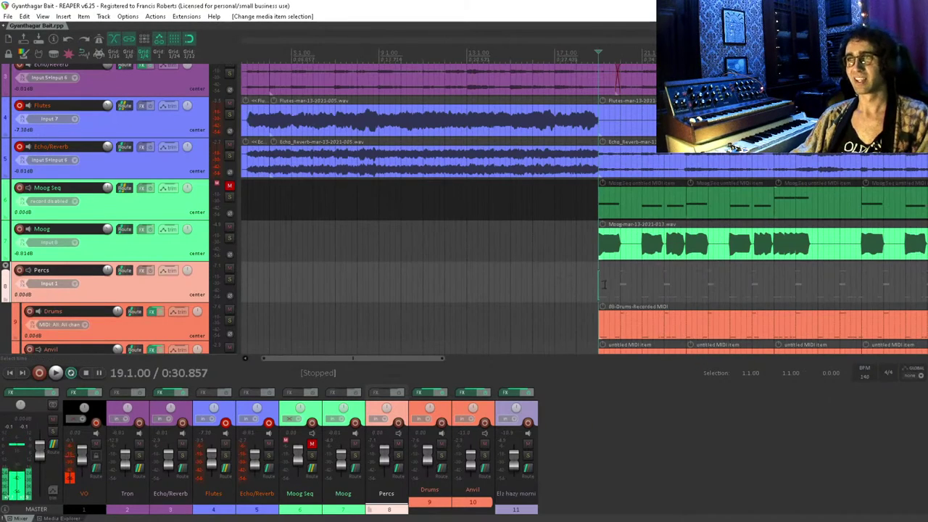
pyautogui.scroll(-1, 602, 285)
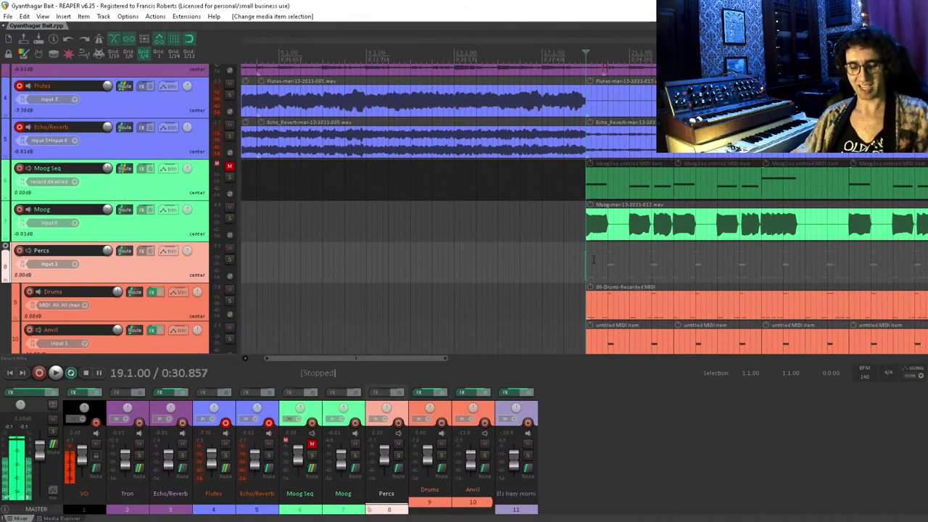
pyautogui.scroll(-1, 593, 260)
pyautogui.moveTo(522, 248); pyautogui.dragTo(515, 251)
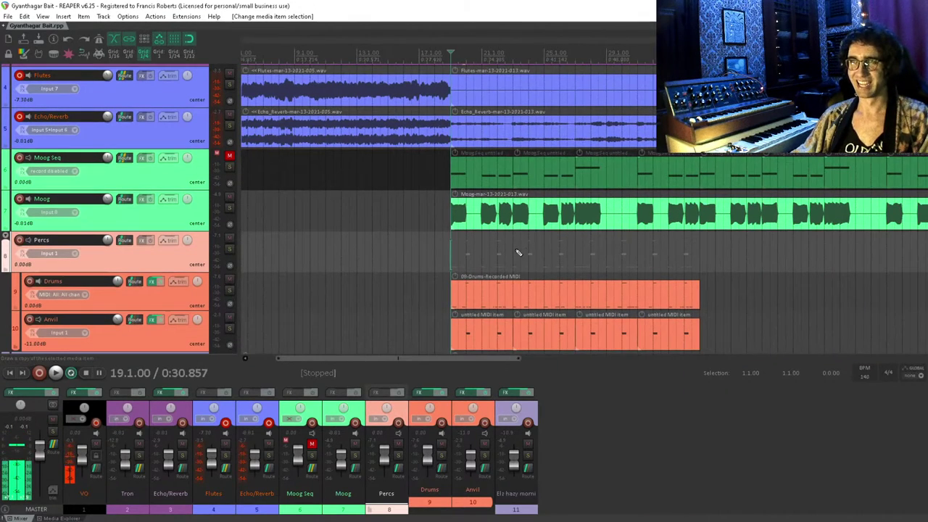
pyautogui.click(516, 250)
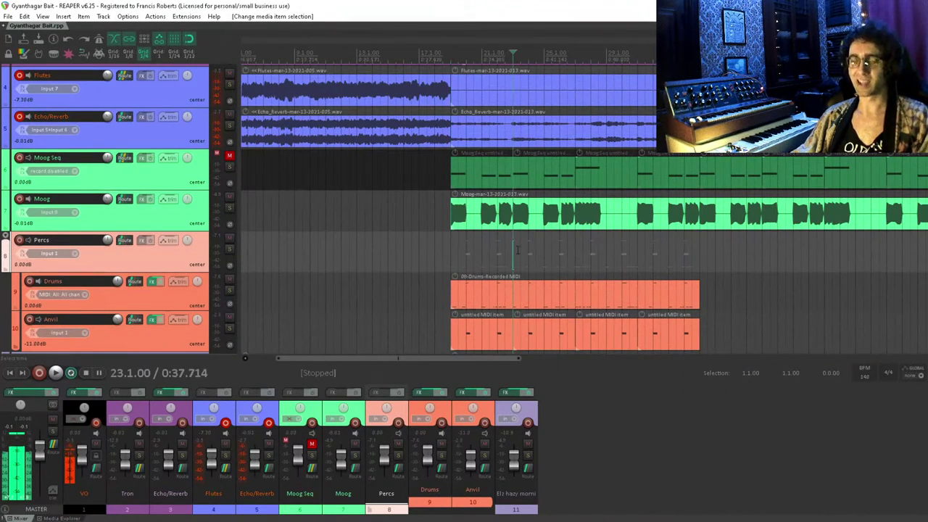
pyautogui.moveTo(517, 250); pyautogui.dragTo(356, 221)
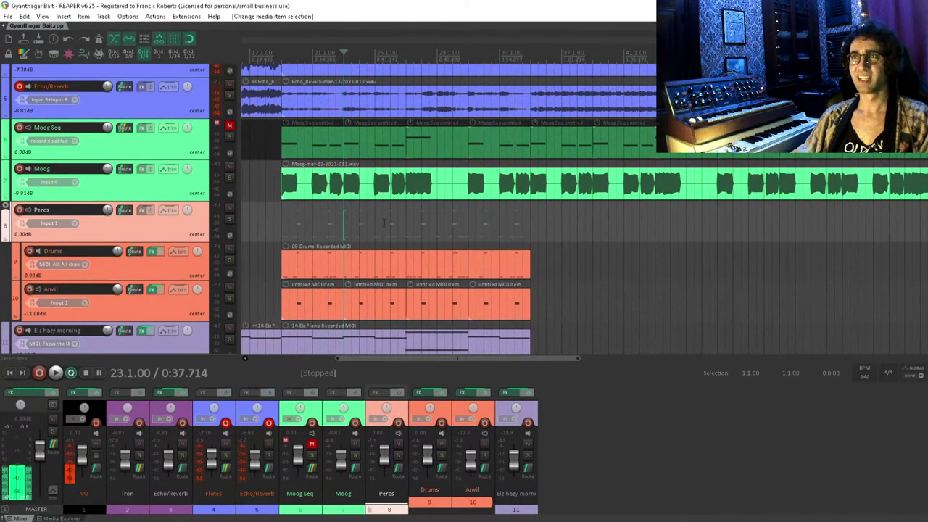
pyautogui.click(389, 221)
pyautogui.click(402, 223)
pyautogui.click(413, 227)
pyautogui.scroll(2, 420, 234)
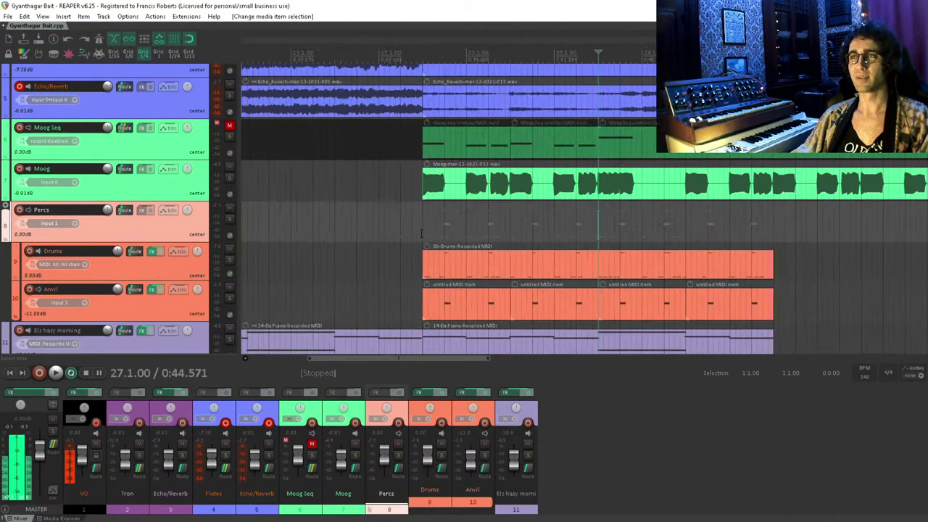
pyautogui.scroll(2, 420, 233)
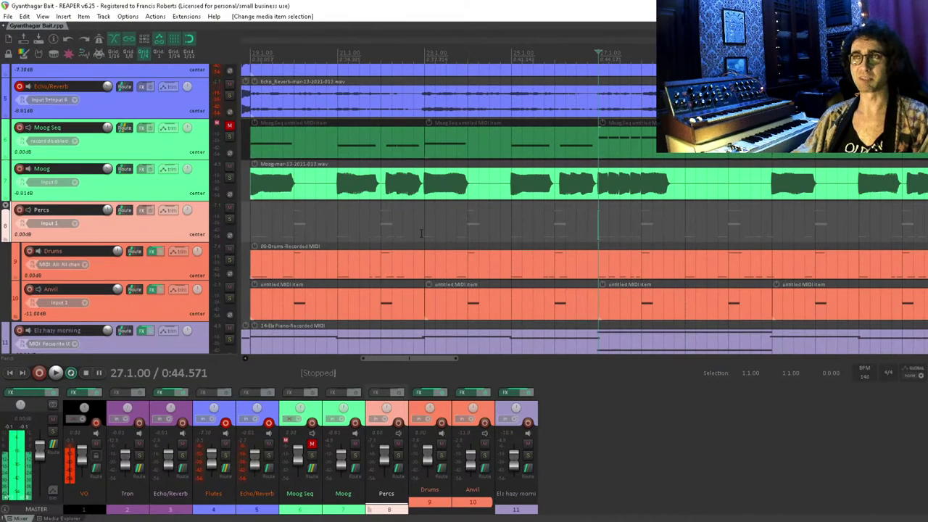
pyautogui.scroll(-2, 500, 234)
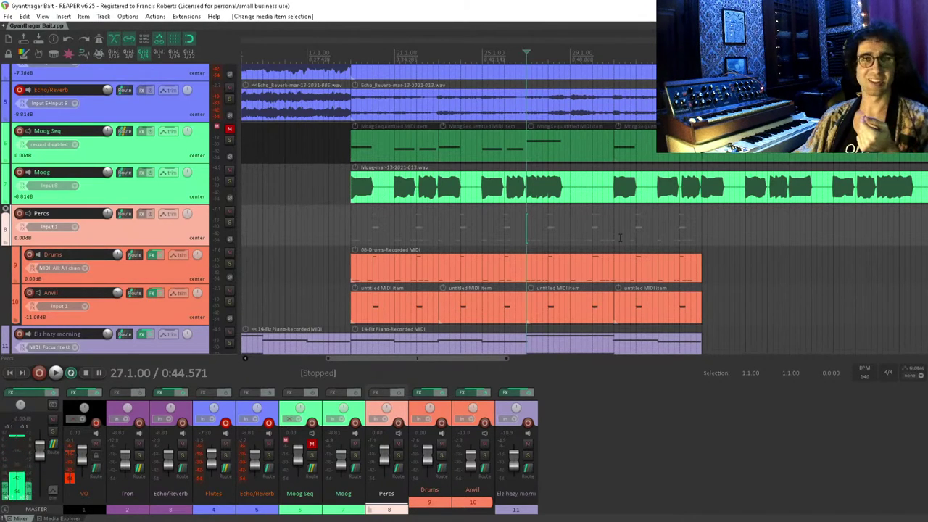
pyautogui.scroll(-1, 595, 215)
pyautogui.hscroll(1, 594, 215)
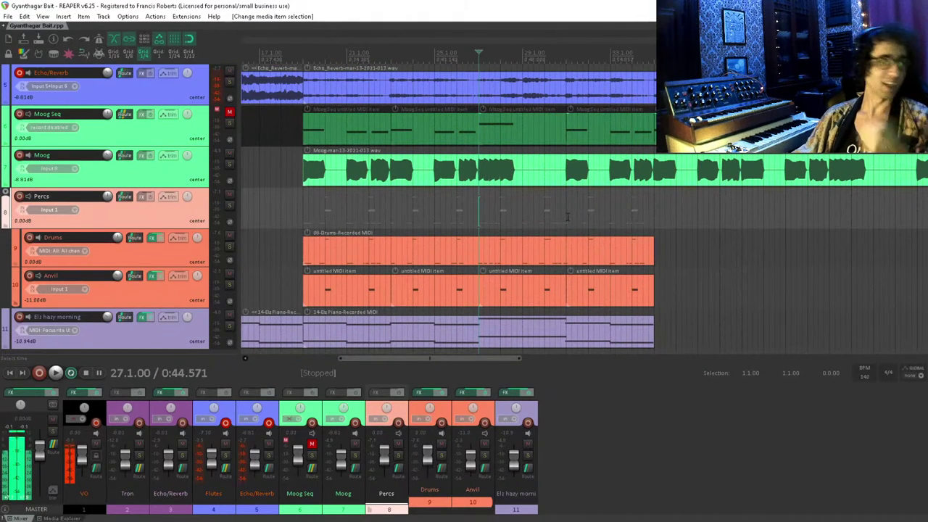
pyautogui.click(656, 198)
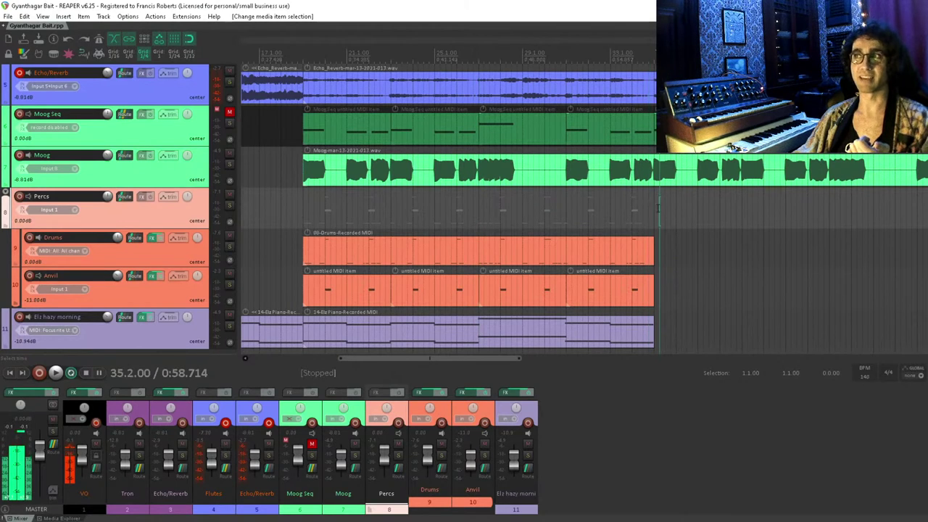
pyautogui.click(655, 216)
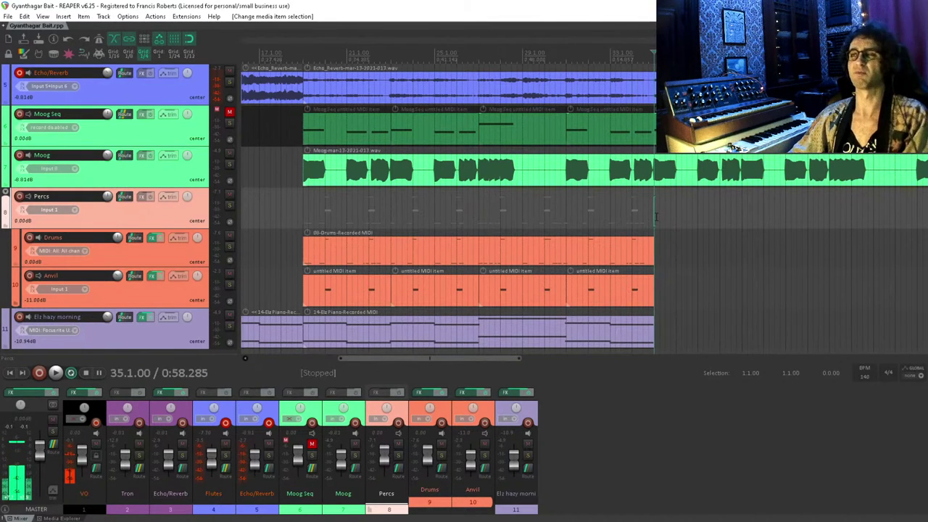
# - Place the edit cursor at 19.1 and audition the arrangement with the new Moog recording
pyautogui.scroll(-3, 655, 216)
pyautogui.moveTo(646, 222); pyautogui.dragTo(590, 249)
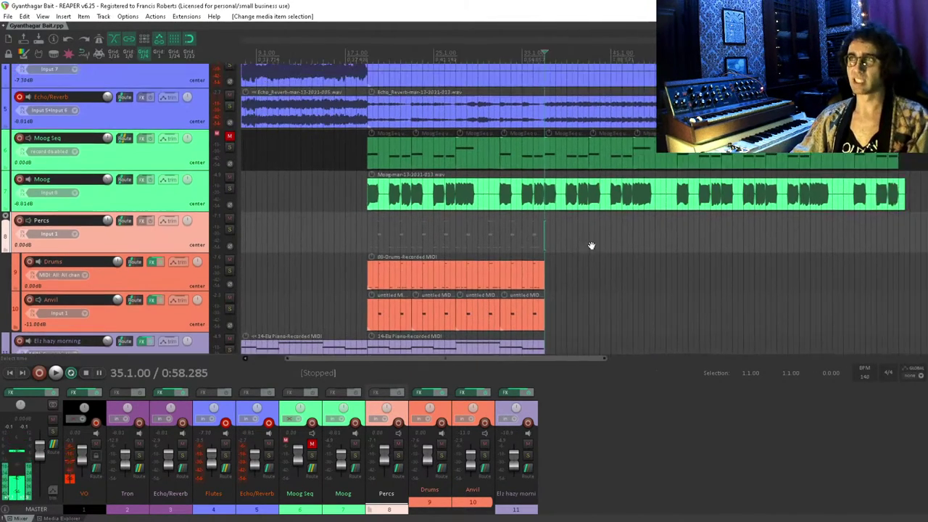
pyautogui.click(537, 221)
pyautogui.scroll(-2, 537, 221)
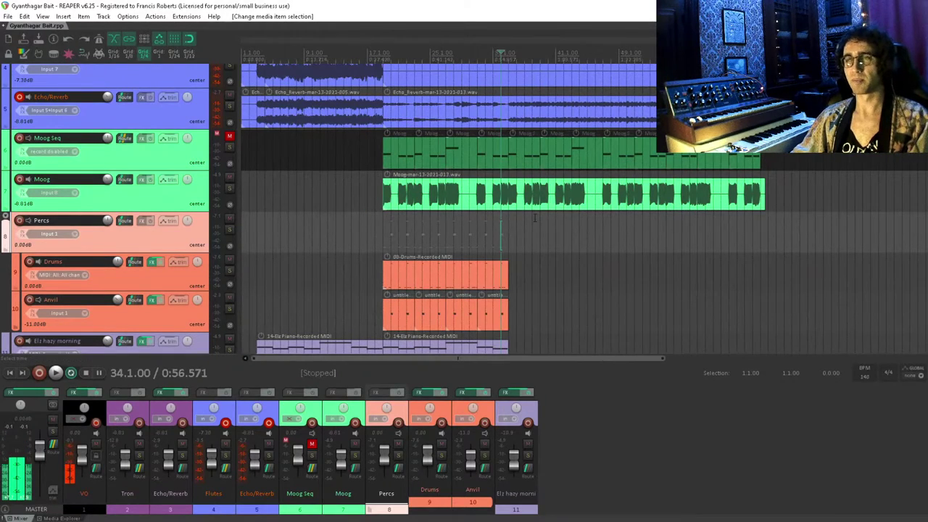
pyautogui.scroll(3, 515, 233)
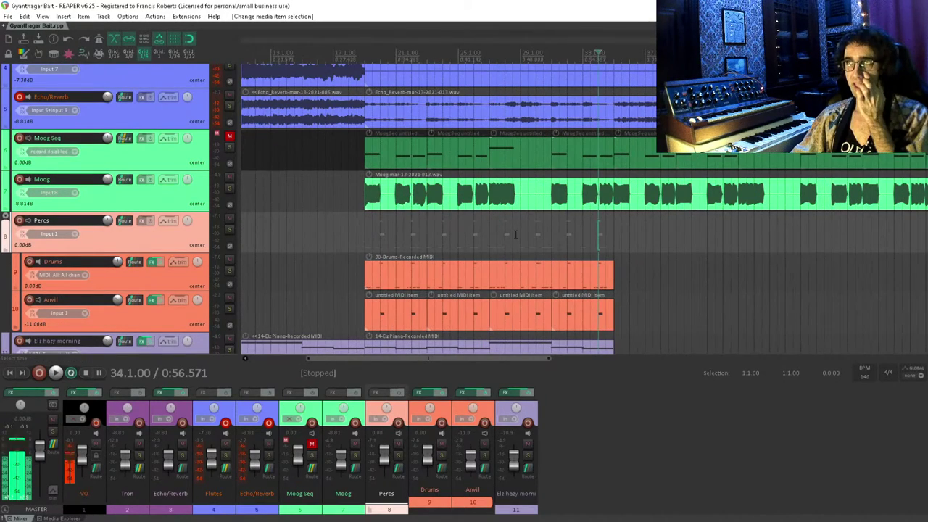
pyautogui.click(353, 226)
pyautogui.scroll(-1, 449, 68)
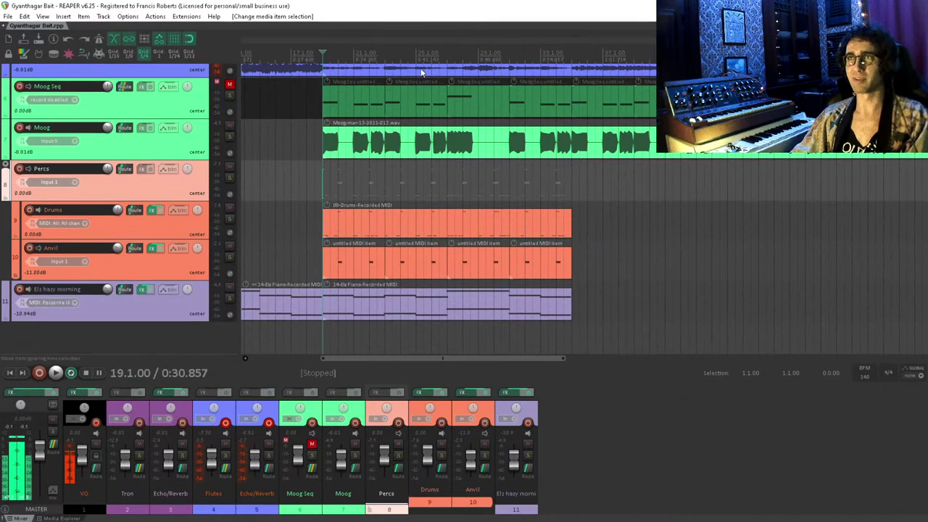
pyautogui.press('space')
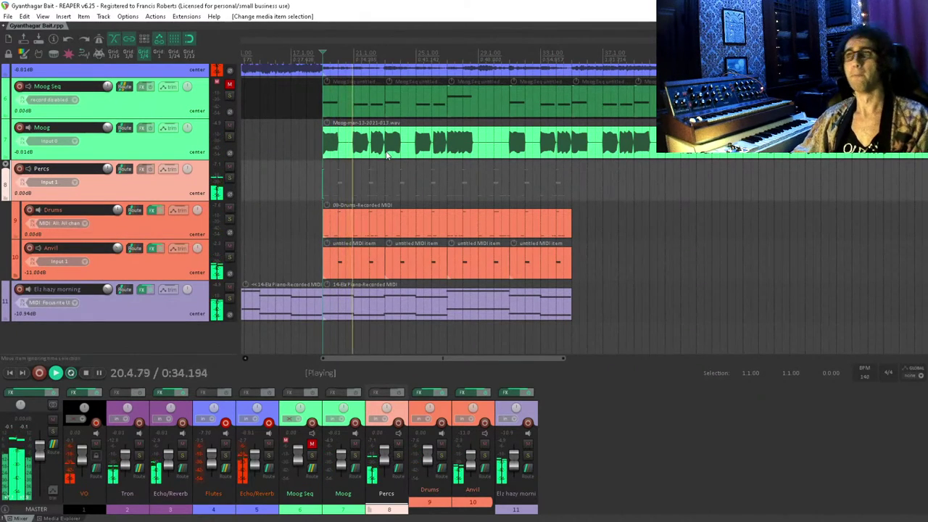
pyautogui.scroll(2, 387, 154)
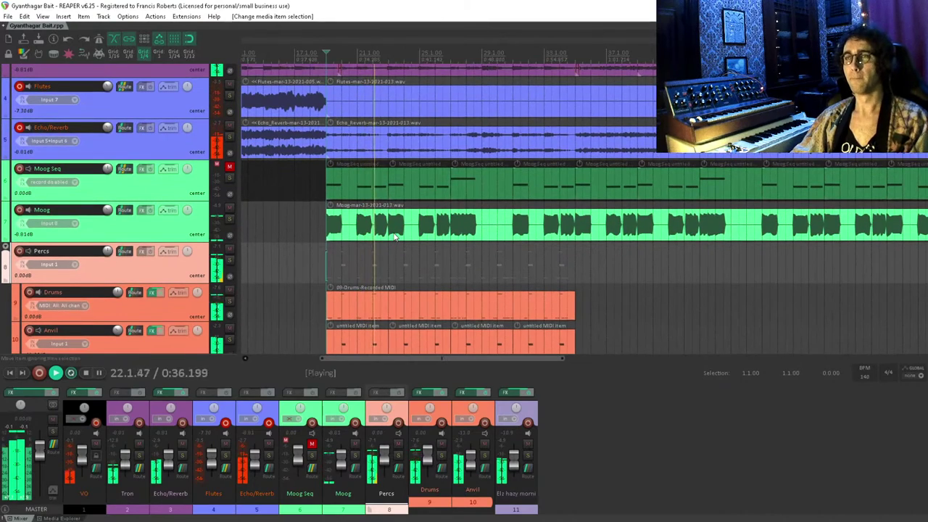
pyautogui.press('space')
# - Open the Drums MIDI item in the MIDI editor and audition its C2 hits across bars 21 and 22 from 21.3
pyautogui.scroll(-2, 392, 256)
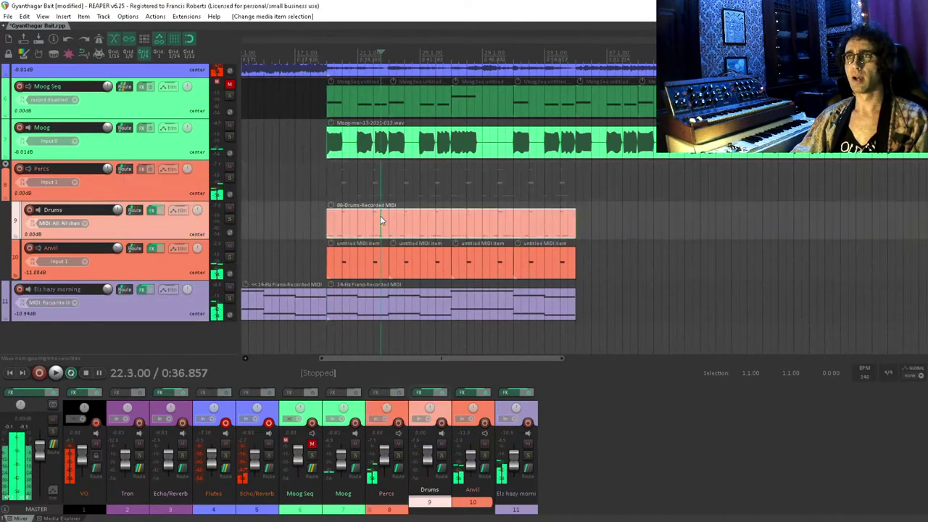
pyautogui.doubleClick(384, 220)
pyautogui.scroll(-6, 383, 219)
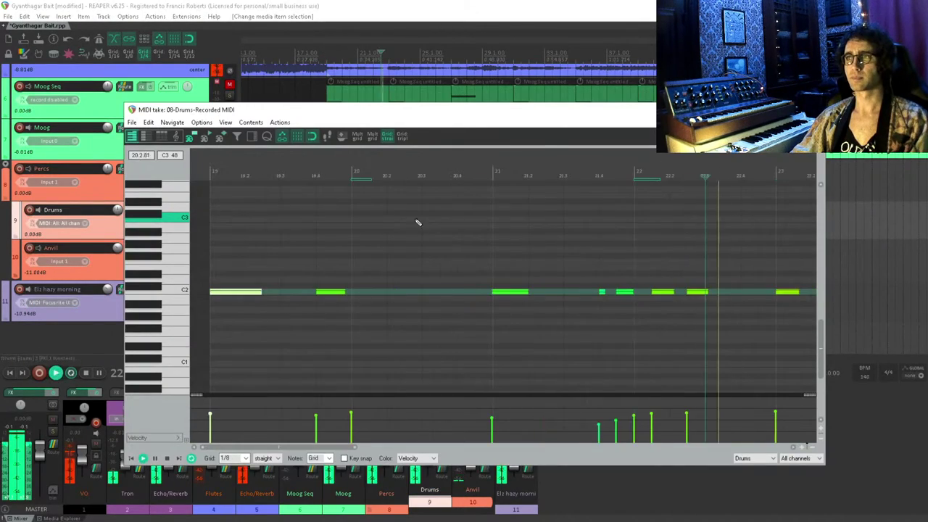
pyautogui.click(565, 215)
pyautogui.press('space')
pyautogui.scroll(3, 673, 231)
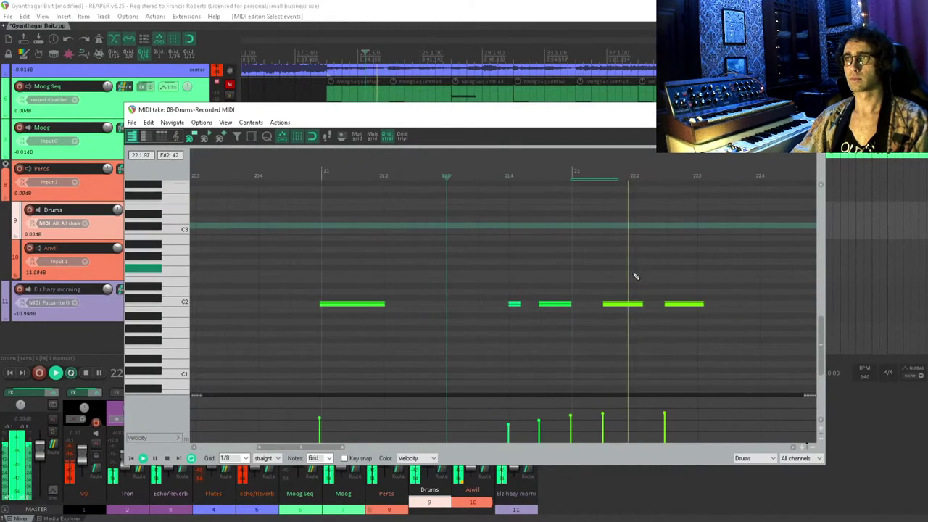
pyautogui.press('space')
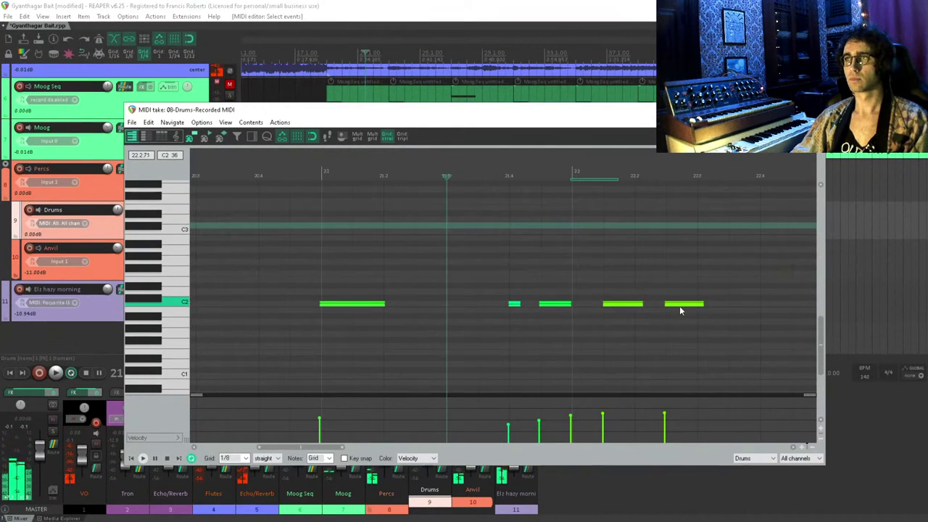
# - Insert an eighth-note C2 drum hit between 22.3 and 22.4 and slightly lower its velocity, checking it by playback
pyautogui.click(730, 304)
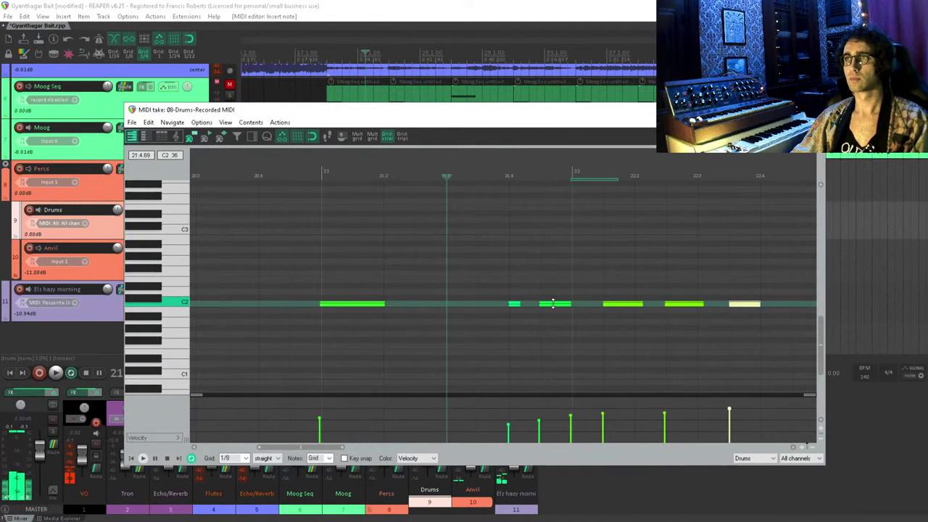
pyautogui.press('space')
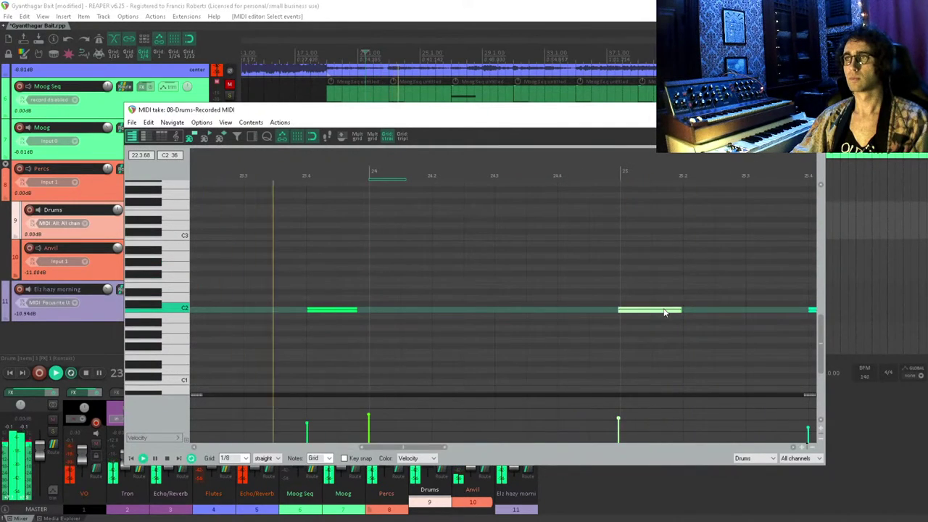
pyautogui.press('space')
pyautogui.moveTo(472, 408); pyautogui.dragTo(472, 417)
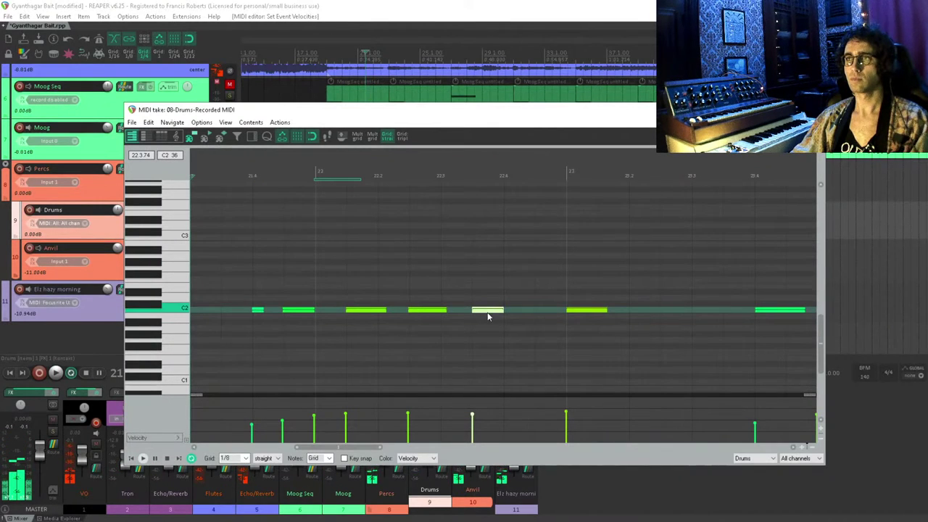
pyautogui.press('space')
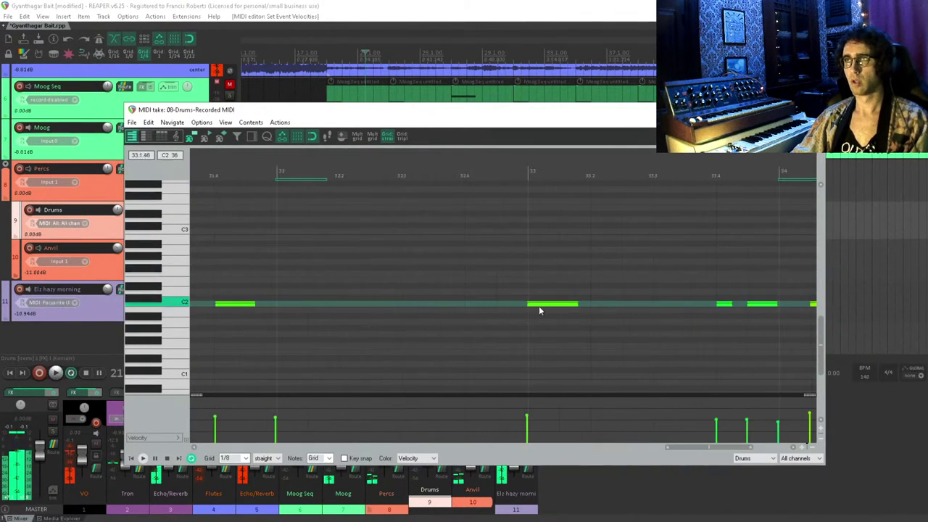
# - Play the end of the drum take, add a C2 note on the off-beat after 34.3, and close the MIDI editor
pyautogui.scroll(-3, 656, 291)
pyautogui.click(341, 300)
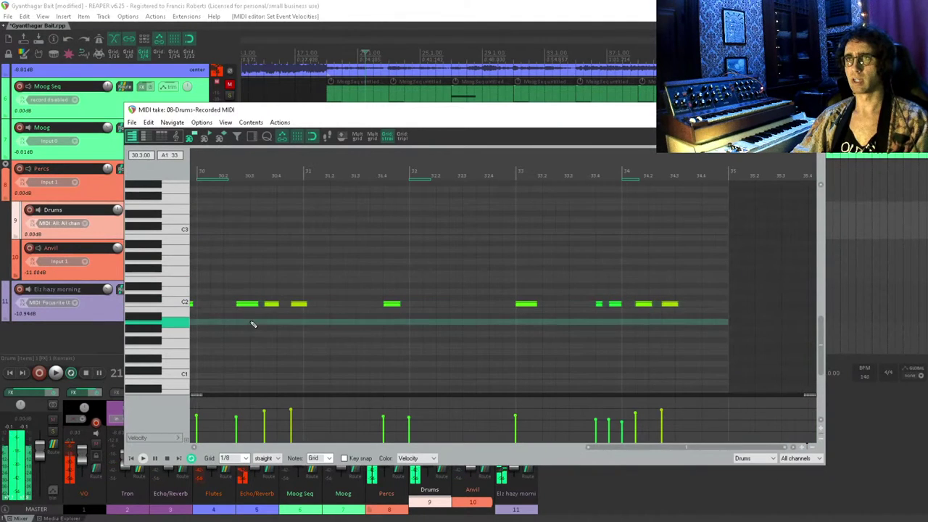
pyautogui.scroll(3, 418, 304)
pyautogui.click(567, 302)
pyautogui.click(580, 303)
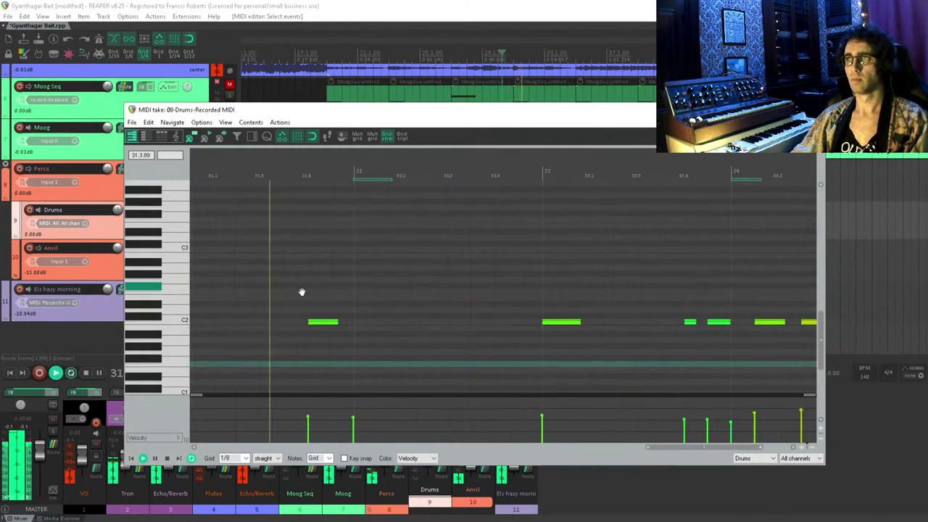
pyautogui.scroll(1, 311, 234)
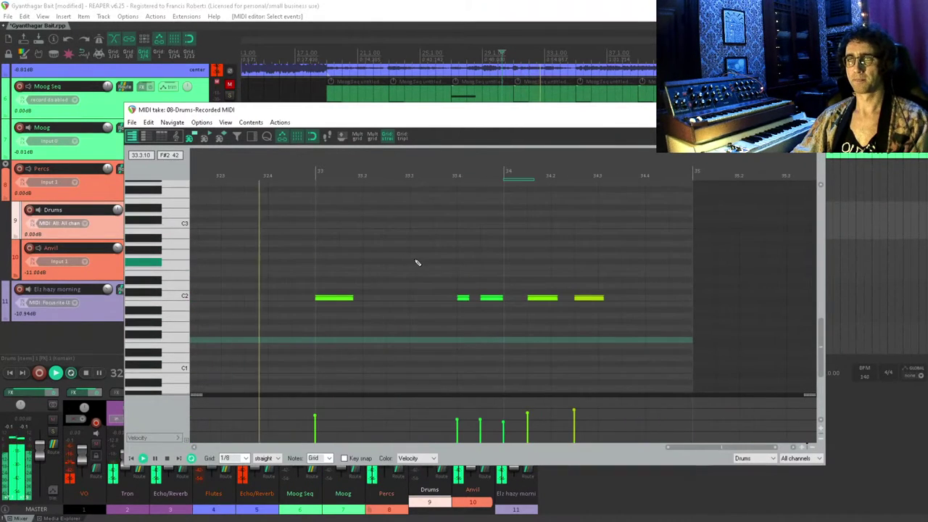
pyautogui.scroll(1, 416, 263)
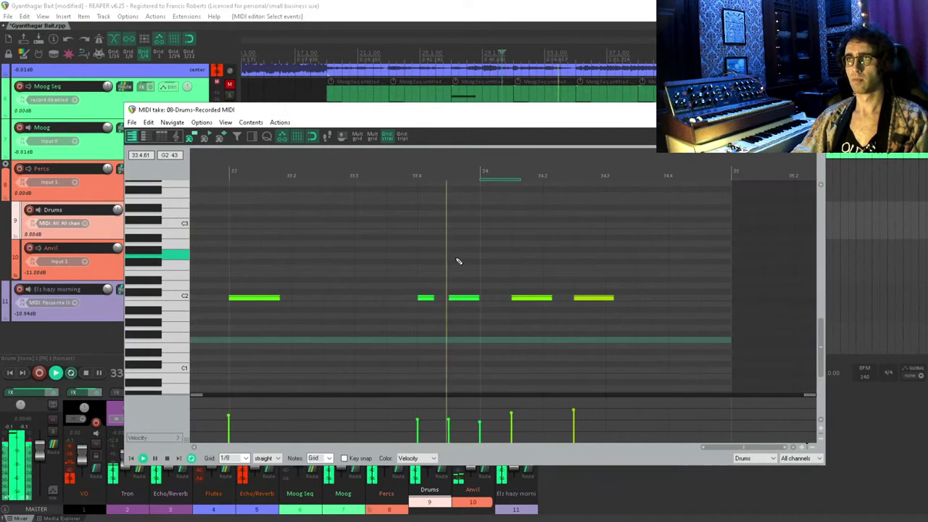
pyautogui.click(642, 297)
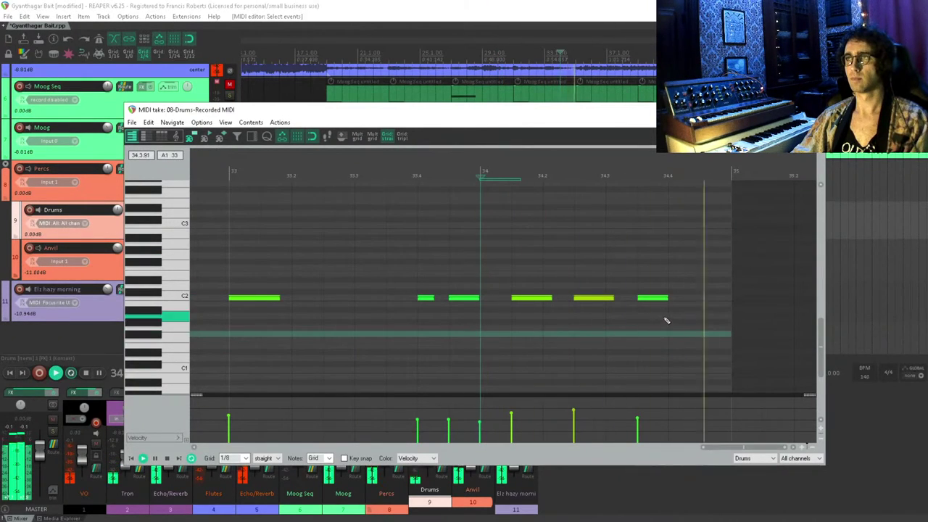
pyautogui.press('space')
pyautogui.press('Escape')
pyautogui.scroll(-2, 533, 239)
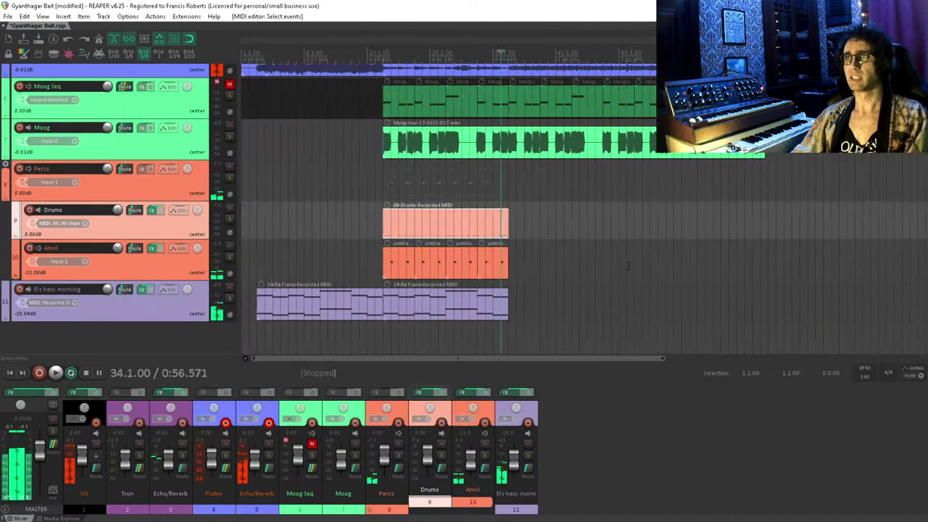
# - Copy the Drums and Anvil items so the copies start at bar 51, and play the copied section
pyautogui.click(533, 239)
pyautogui.moveTo(537, 223); pyautogui.dragTo(651, 271)
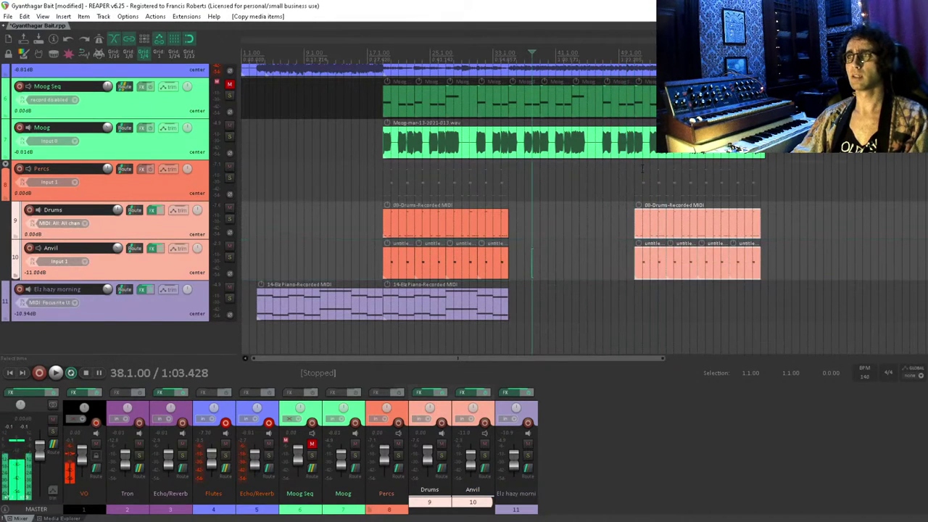
pyautogui.click(639, 168)
pyautogui.press('space')
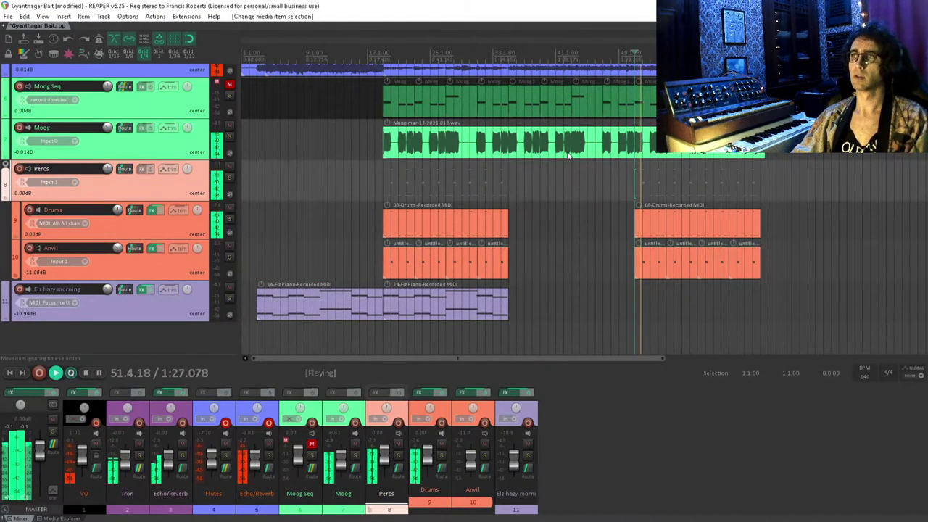
pyautogui.hscroll(3, 525, 116)
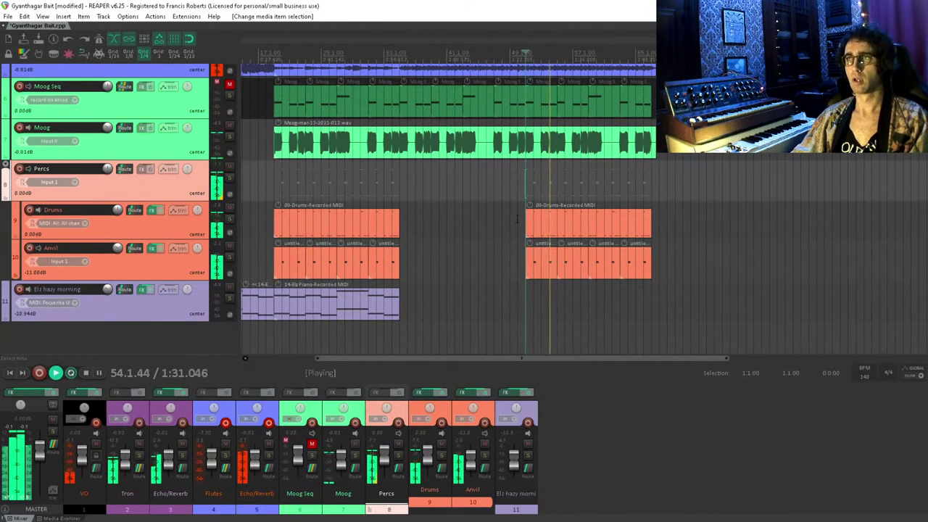
pyautogui.press('space')
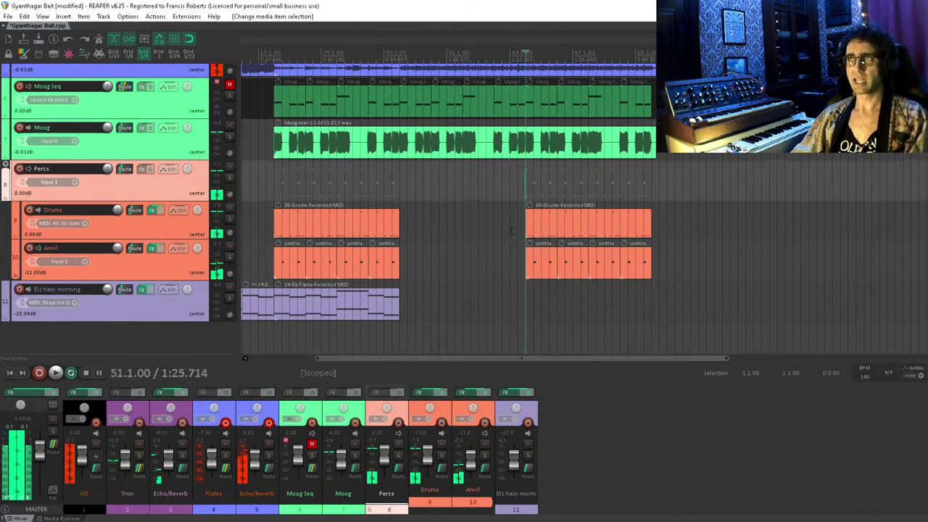
# - Set the Drums track's recording mode to MIDI overdub and arm the track for recording
pyautogui.click(530, 225)
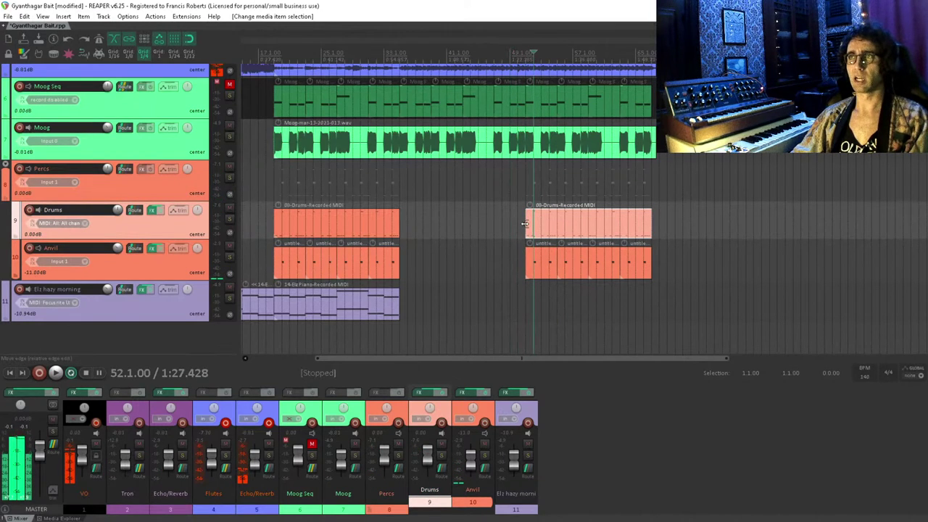
pyautogui.moveTo(524, 224); pyautogui.dragTo(525, 224)
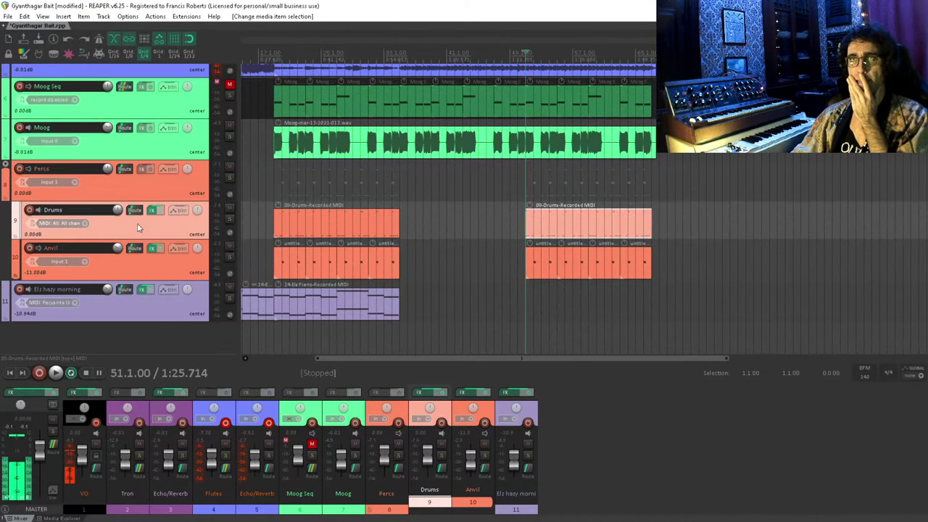
pyautogui.rightClick(30, 212)
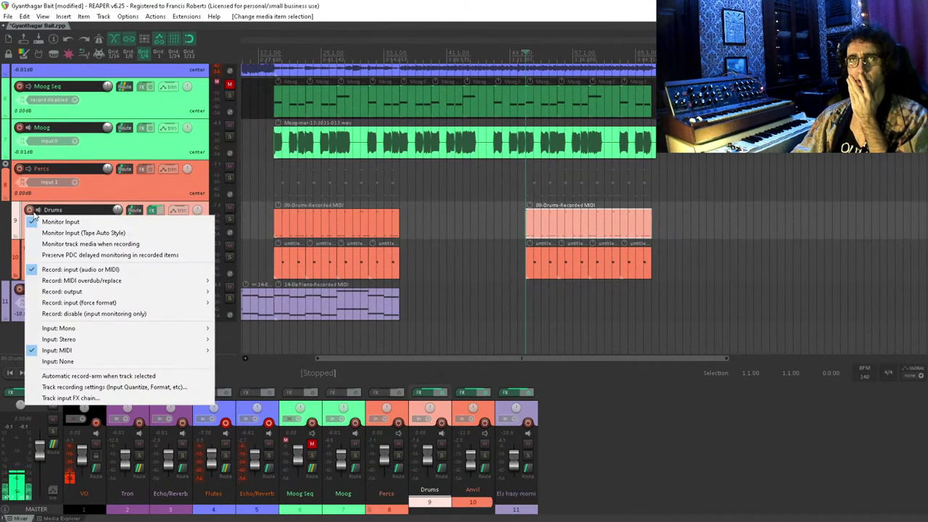
pyautogui.moveTo(190, 283)
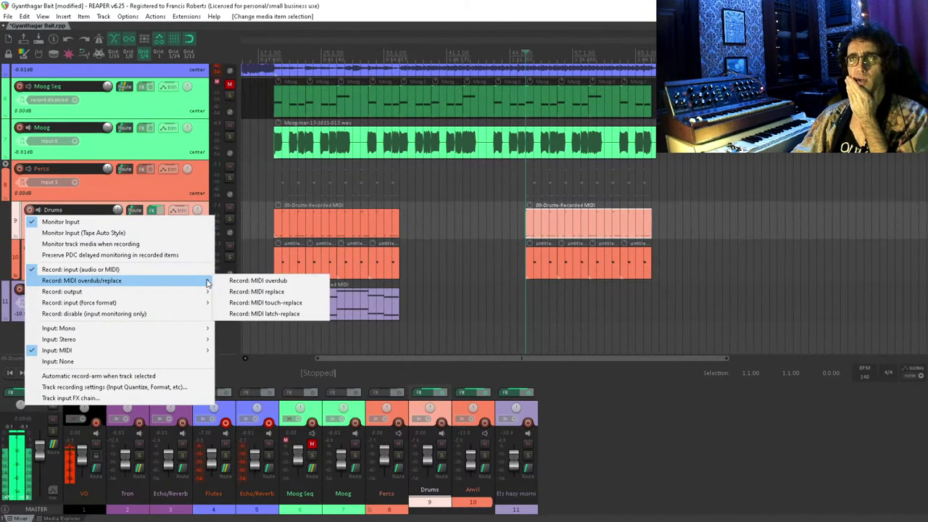
pyautogui.click(250, 282)
pyautogui.click(29, 210)
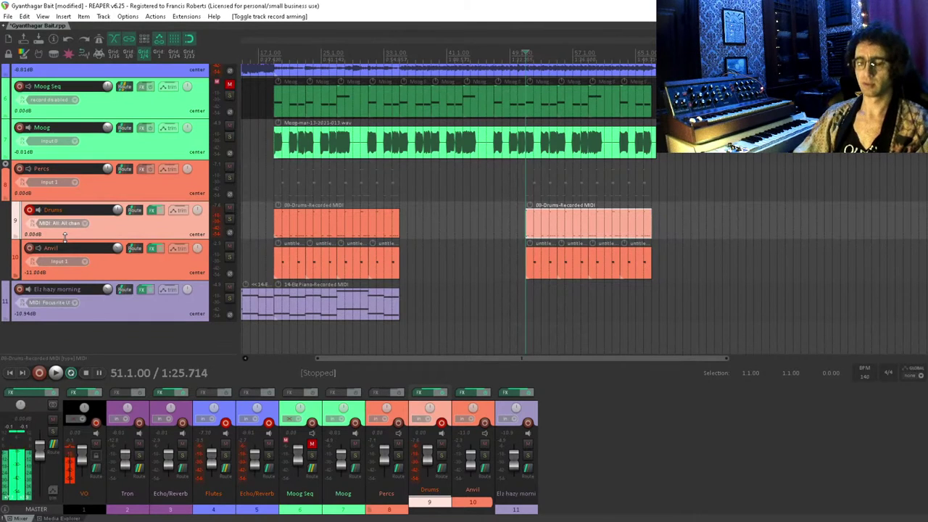
# - Play the copied section with Drums armed, and place the edit cursor at 47.1.00 as the recording start
pyautogui.press('space')
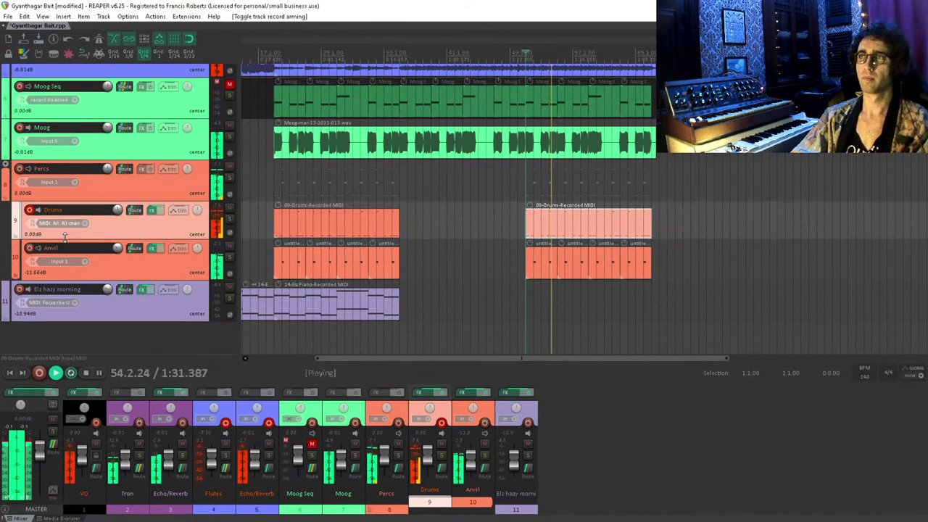
pyautogui.press('space')
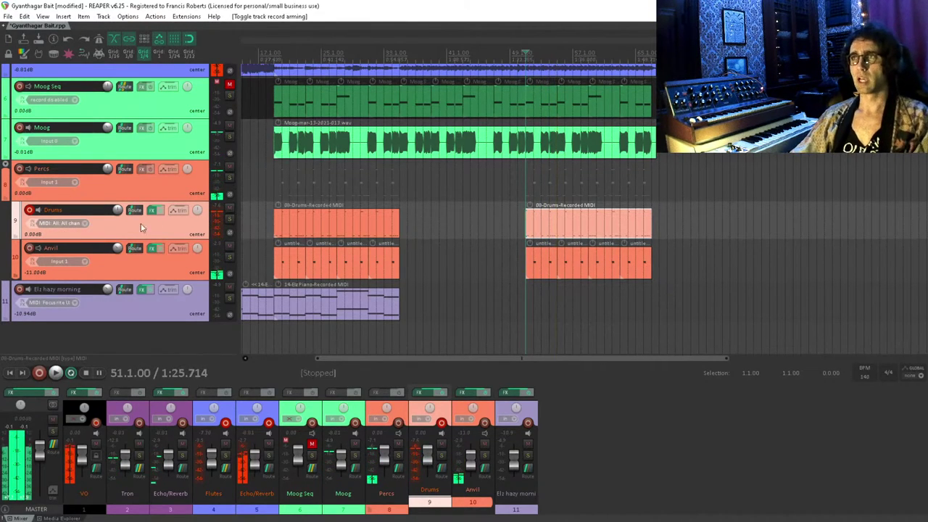
pyautogui.click(524, 194)
pyautogui.scroll(2, 525, 195)
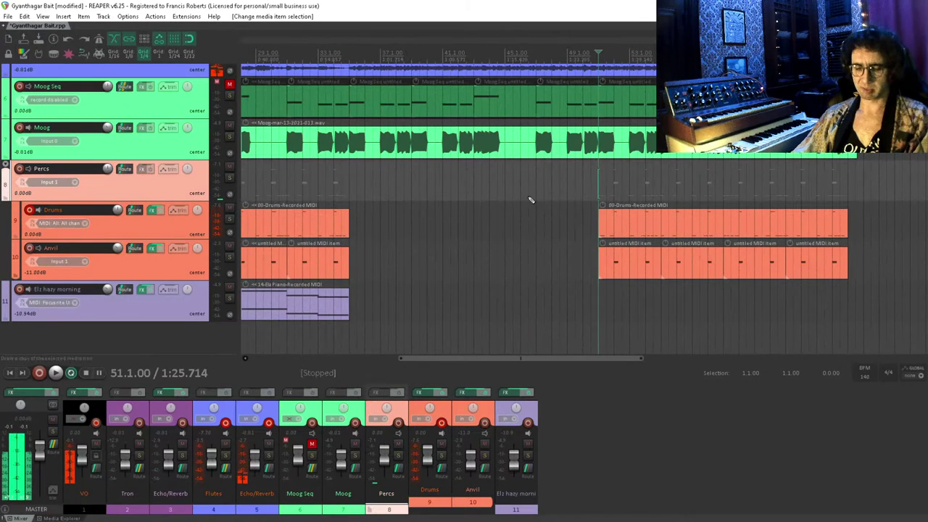
pyautogui.click(558, 187)
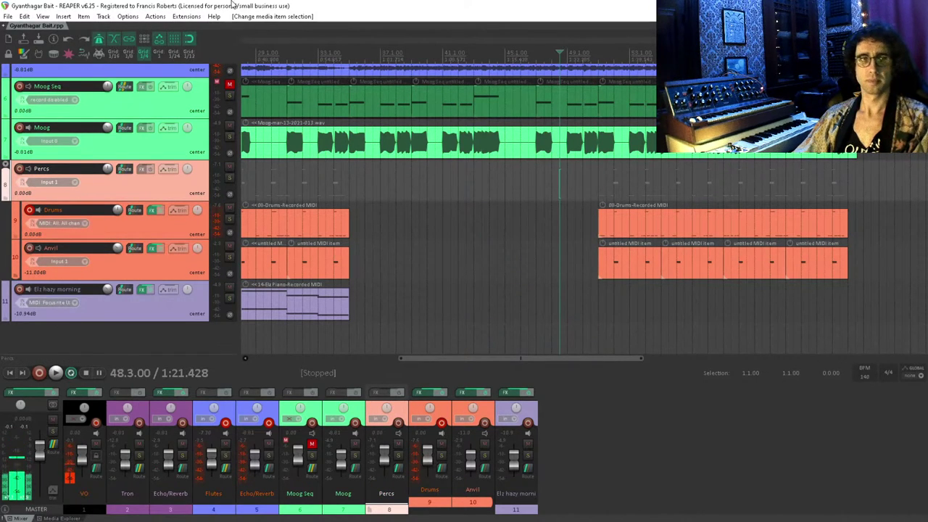
pyautogui.scroll(2, 515, 132)
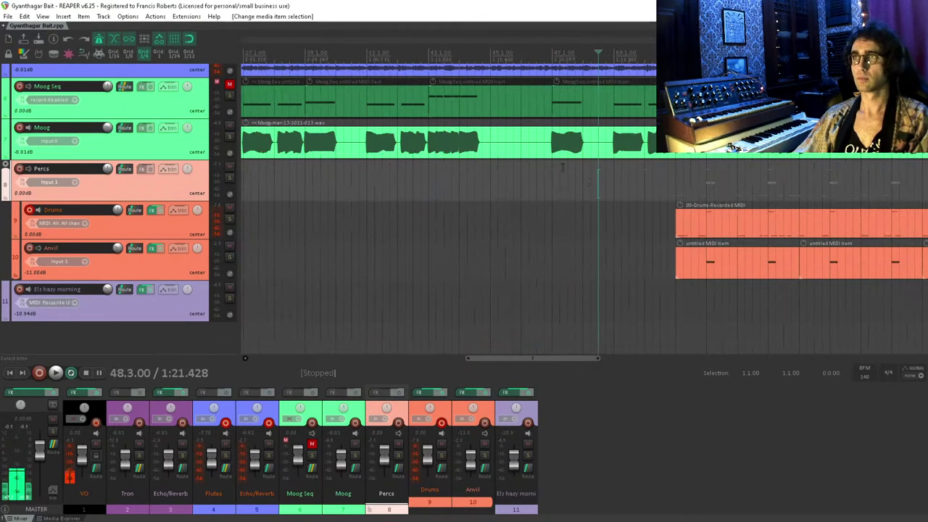
pyautogui.click(560, 181)
pyautogui.click(553, 181)
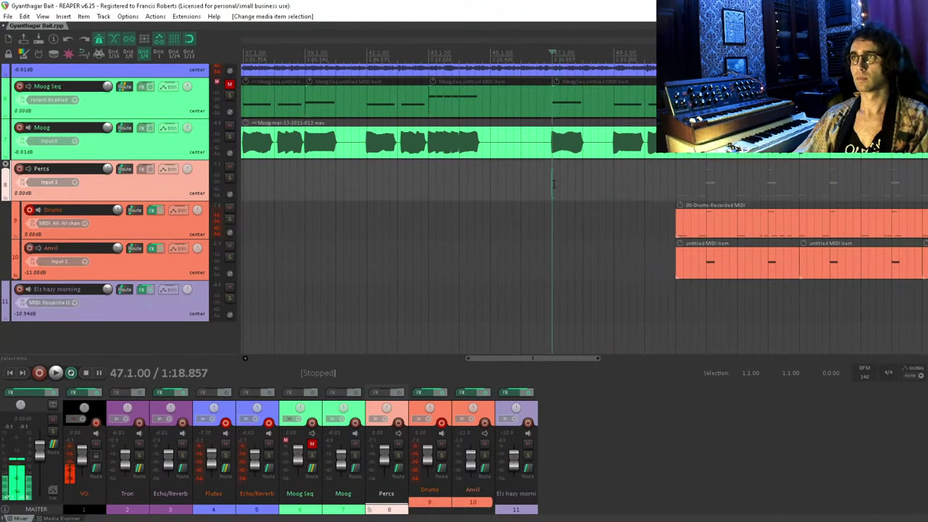
pyautogui.hotkey('ctrl', 'r')
pyautogui.press('space')
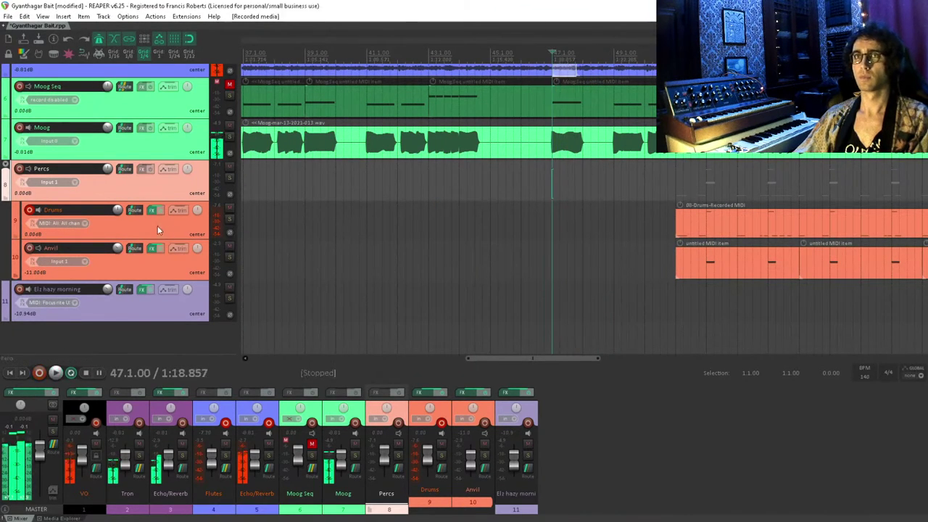
pyautogui.scroll(5, 167, 226)
pyautogui.hotkey('ctrl', 'z')
# - Disarm the Flutes track and the Echo/Reverb track below it, and record a MIDI overdub on Drums from bar 47 past bar 66
pyautogui.click(19, 228)
pyautogui.click(19, 186)
pyautogui.scroll(-5, 78, 224)
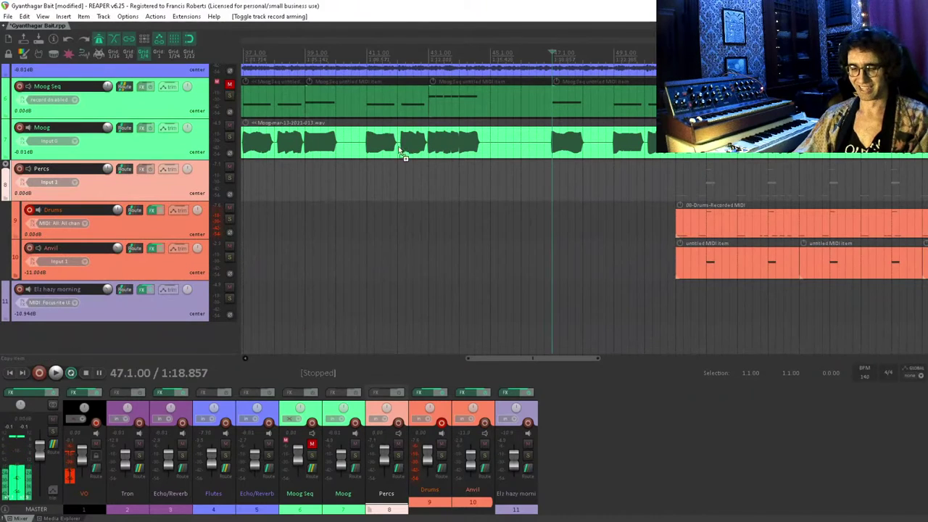
pyautogui.hotkey('ctrl', 'r')
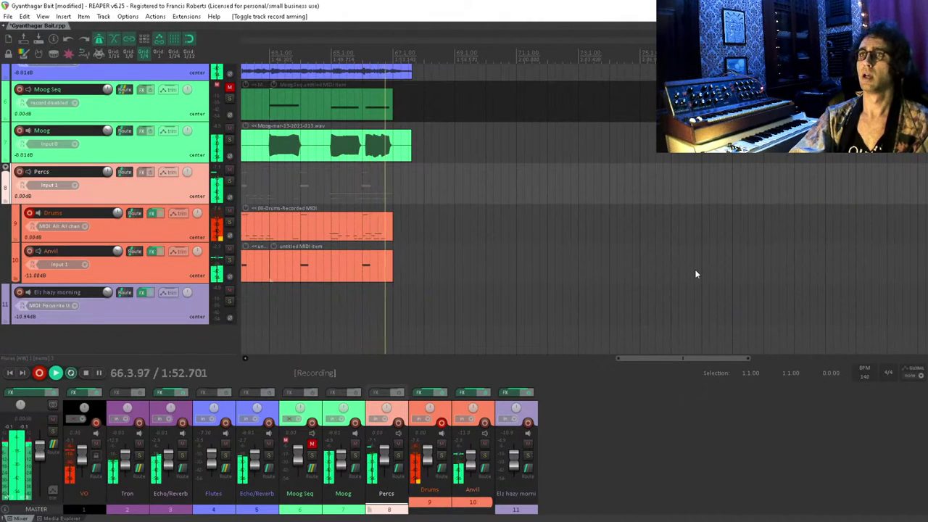
pyautogui.press('space')
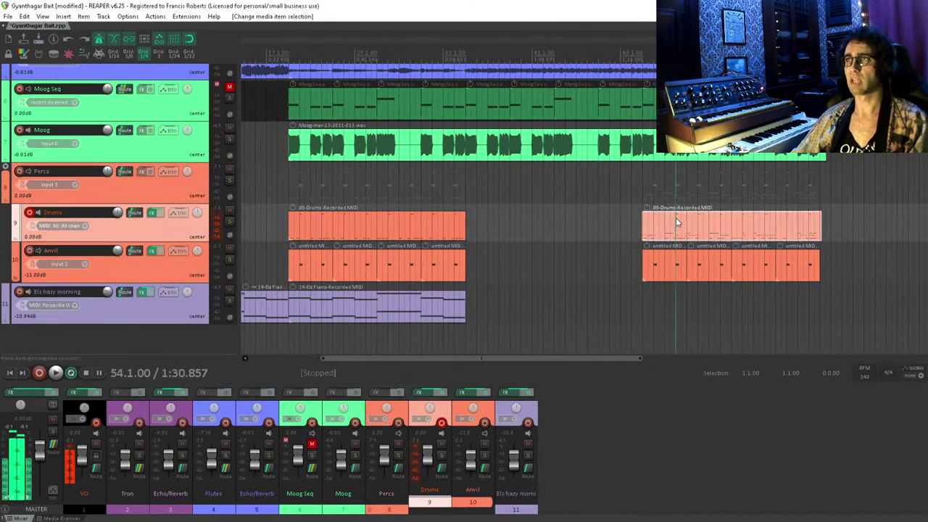
# - In the copied Drums item, quantize the positions of the overdubbed notes above C2 to a 1/16 grid at 100% strength
pyautogui.doubleClick(675, 217)
pyautogui.scroll(-10, 369, 290)
pyautogui.moveTo(648, 267); pyautogui.dragTo(147, 204)
pyautogui.scroll(8, 334, 268)
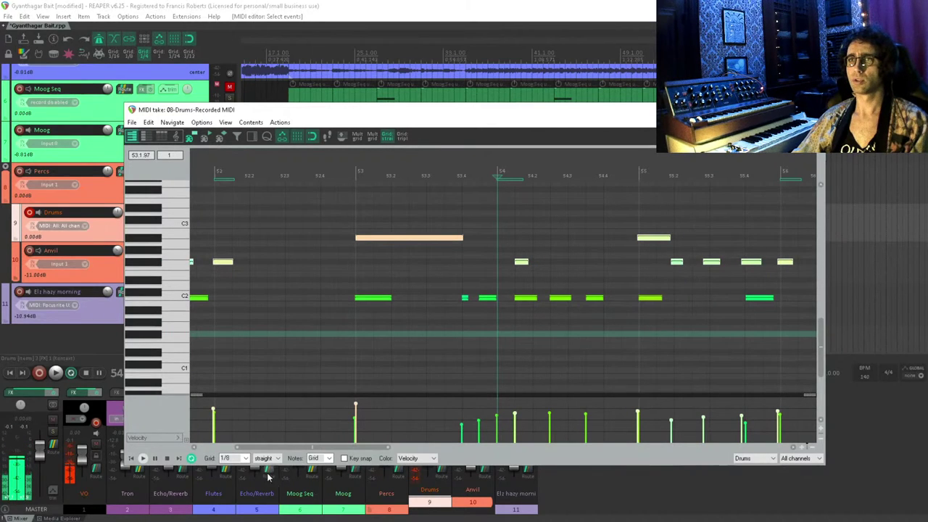
pyautogui.click(246, 458)
pyautogui.click(232, 487)
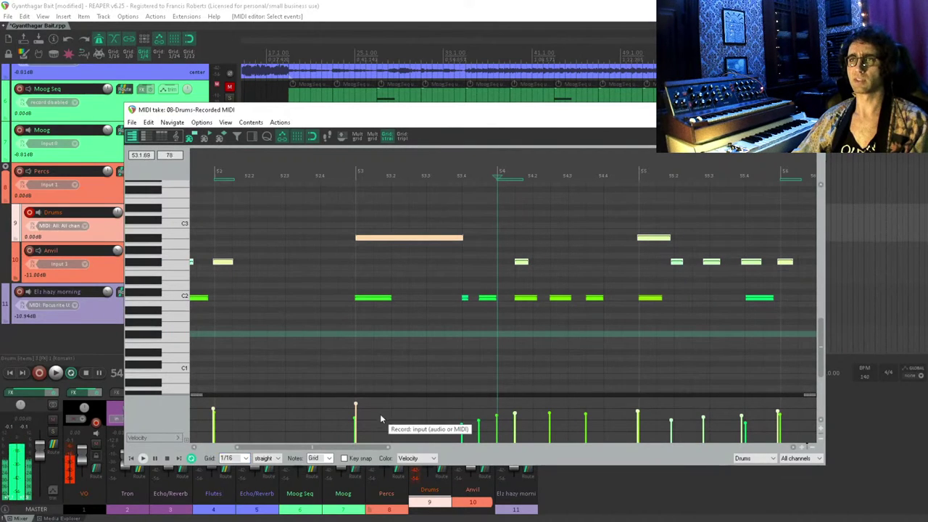
pyautogui.press('q')
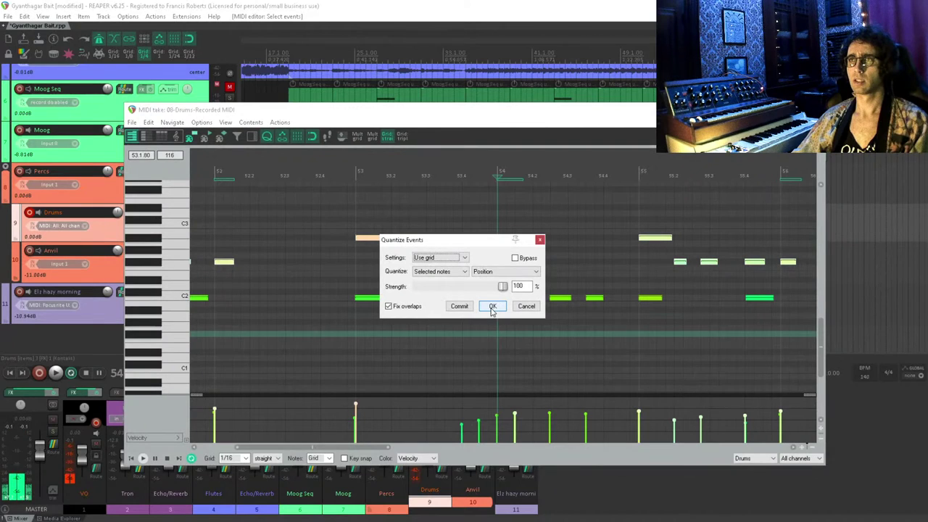
pyautogui.click(539, 239)
pyautogui.press('q')
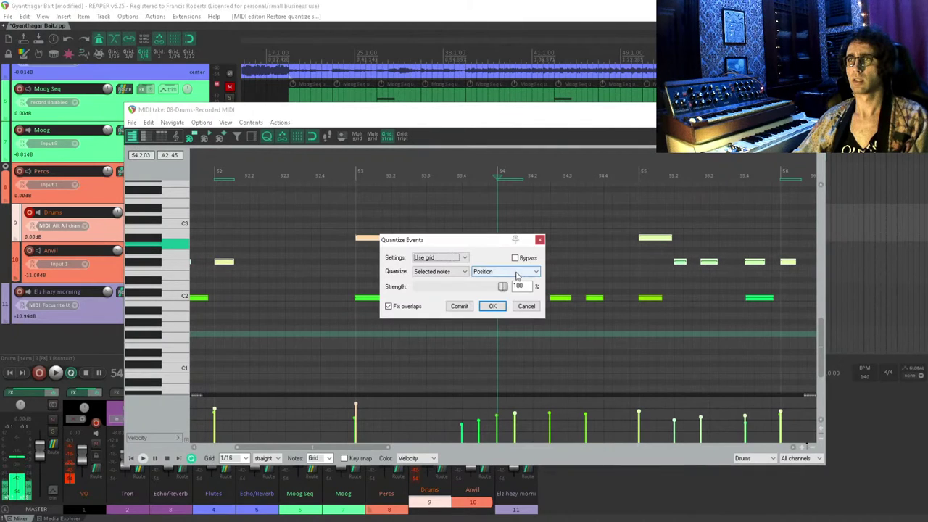
pyautogui.click(492, 306)
# - Play the copied drum take from just before bar 51, delete the overdubbed notes above C2, and close the MIDI editor
pyautogui.scroll(-5, 474, 307)
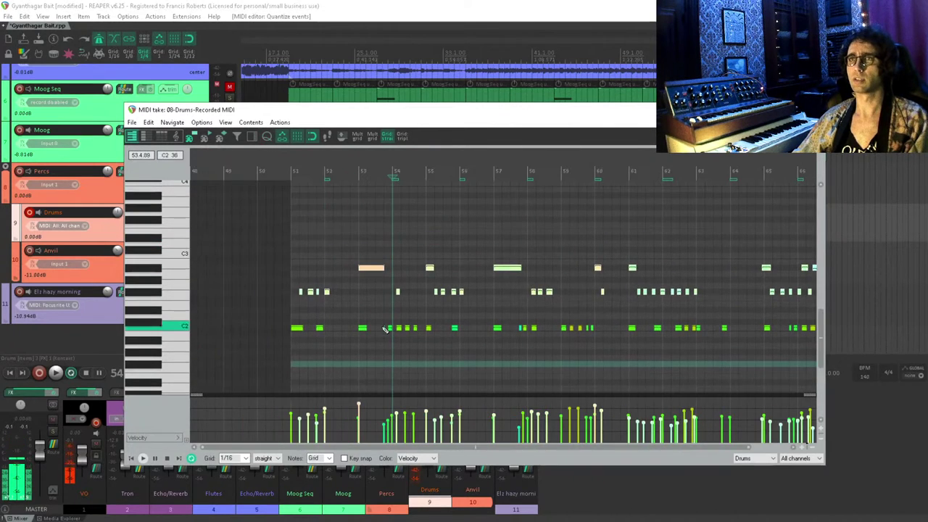
pyautogui.click(276, 291)
pyautogui.press('space')
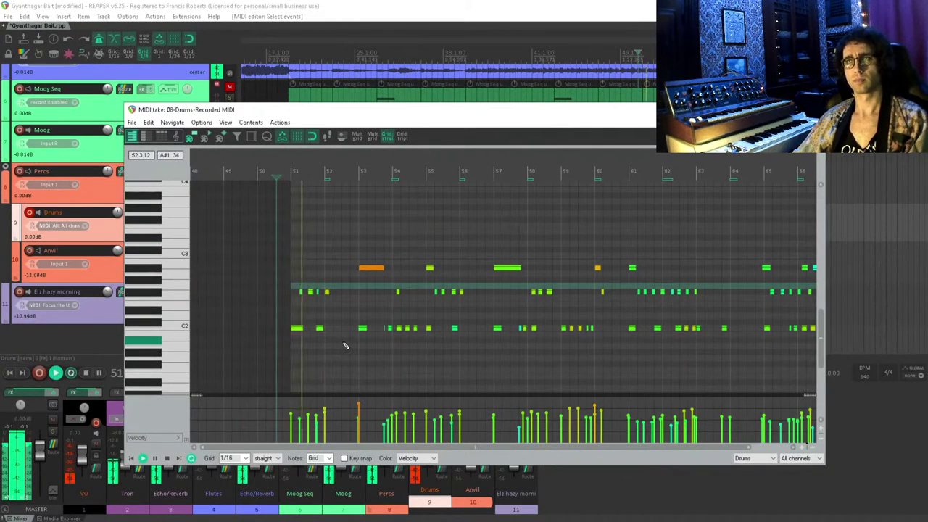
pyautogui.scroll(1, 389, 296)
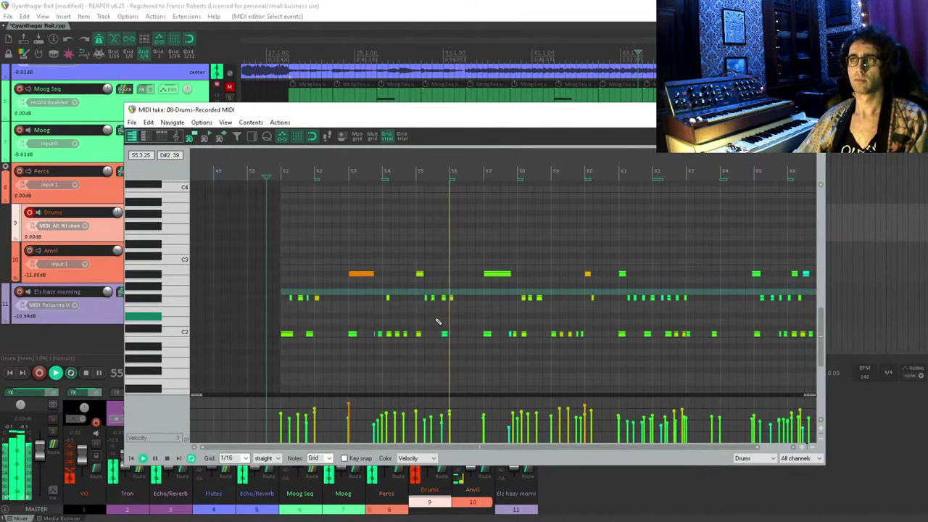
pyautogui.scroll(-4, 440, 319)
pyautogui.moveTo(473, 307); pyautogui.dragTo(215, 234)
pyautogui.press('Delete')
pyautogui.press('Escape')
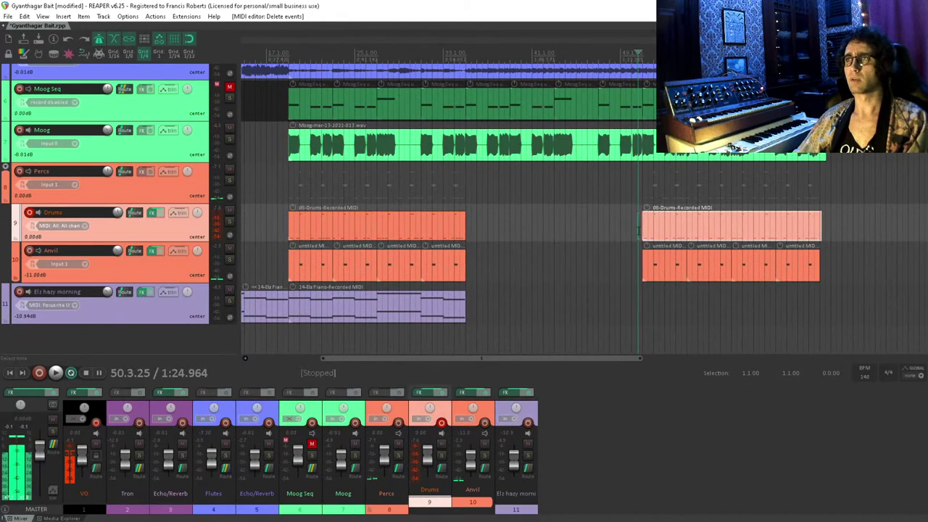
# - Delete the leftover piece of the Drums item before 51.1.00
pyautogui.click(637, 231)
pyautogui.scroll(4, 645, 232)
pyautogui.click(701, 230)
pyautogui.press('Delete')
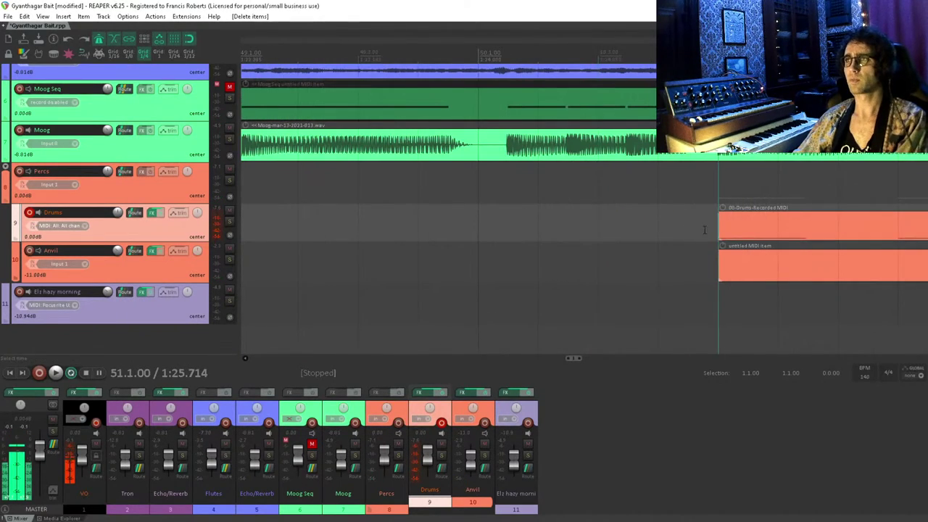
# - Trim the end of the copied Drums item back to 67.1.00 so it lines up with the Anvil items
pyautogui.scroll(-5, 701, 239)
pyautogui.click(748, 220)
pyautogui.scroll(4, 753, 225)
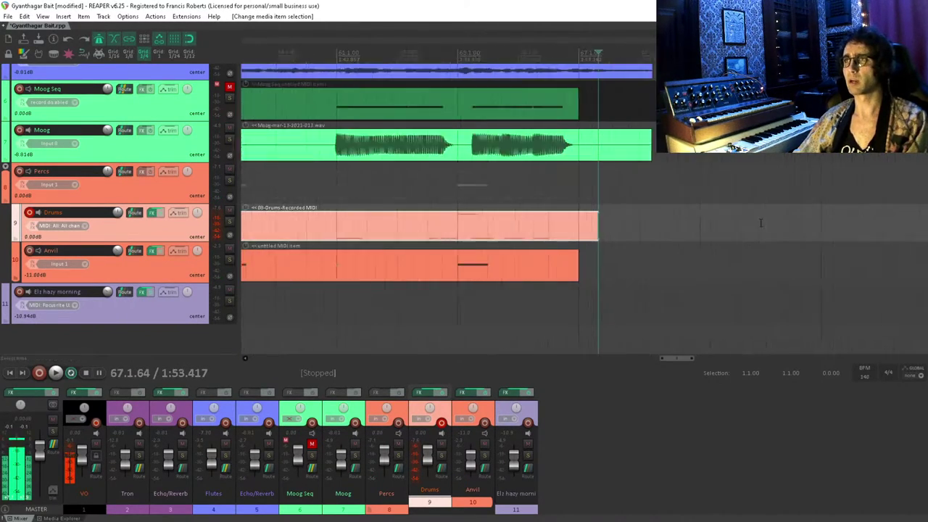
pyautogui.press('Left')
pyautogui.moveTo(599, 228); pyautogui.dragTo(559, 227)
# - Set a time selection from 51.1.00 to 67.1.00 over the percussion section and save the project
pyautogui.scroll(-4, 340, 205)
pyautogui.moveTo(349, 184); pyautogui.dragTo(611, 180)
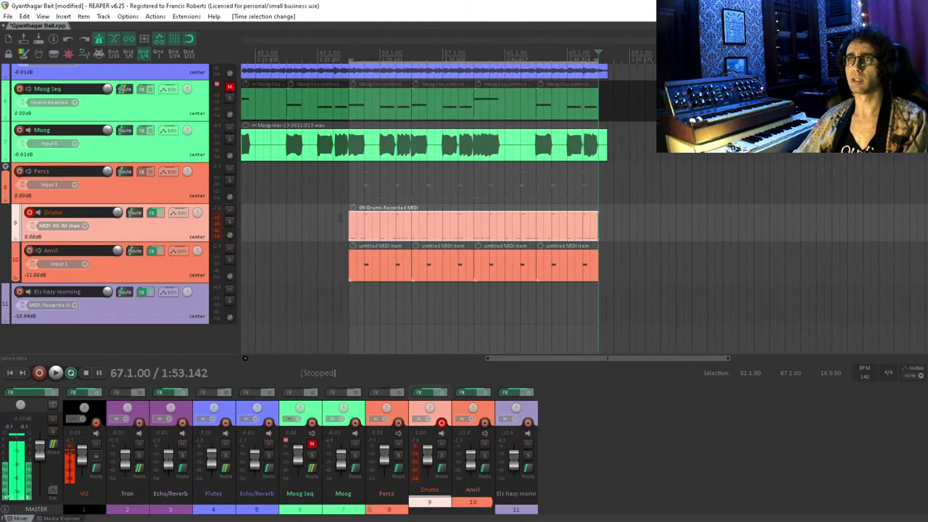
pyautogui.hotkey('ctrl', 's')
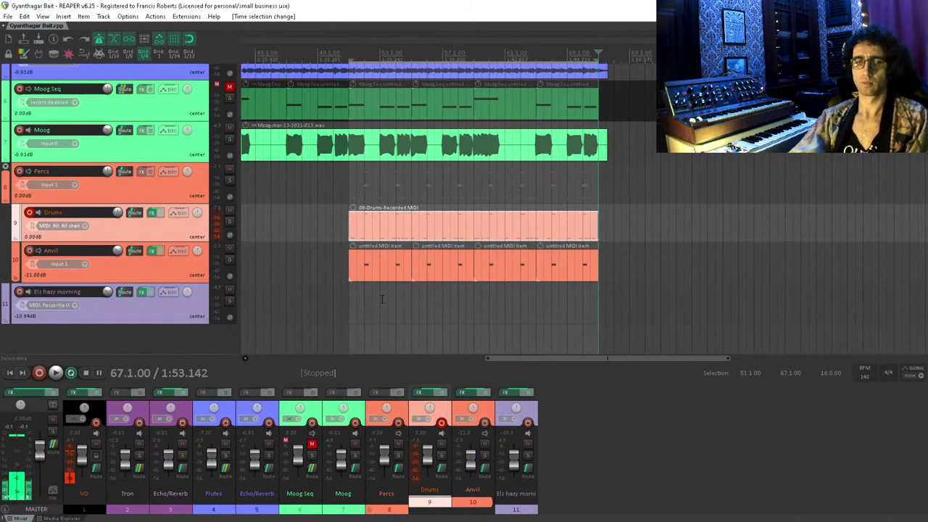
# - Play the arrangement from 49.1.00 through bar 65, stop, and save the project
pyautogui.click(327, 300)
pyautogui.click(318, 300)
pyautogui.press('space')
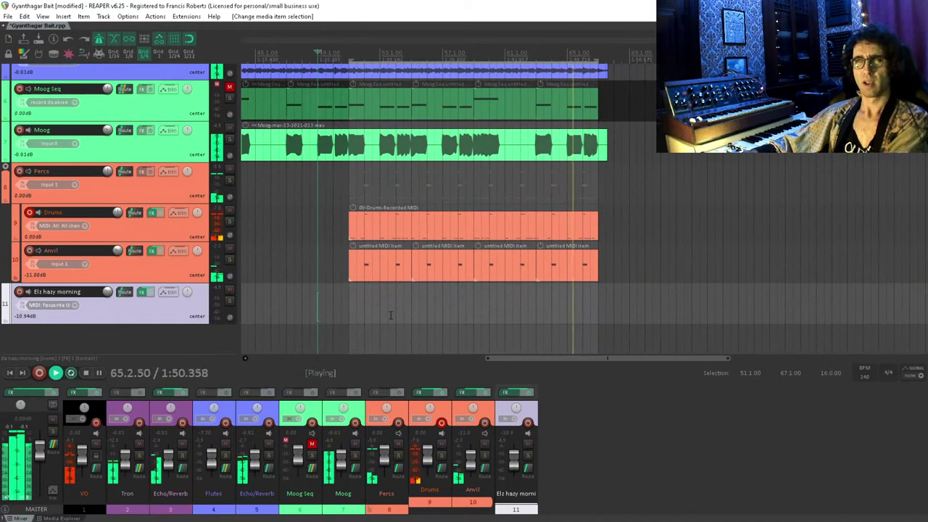
pyautogui.press('space')
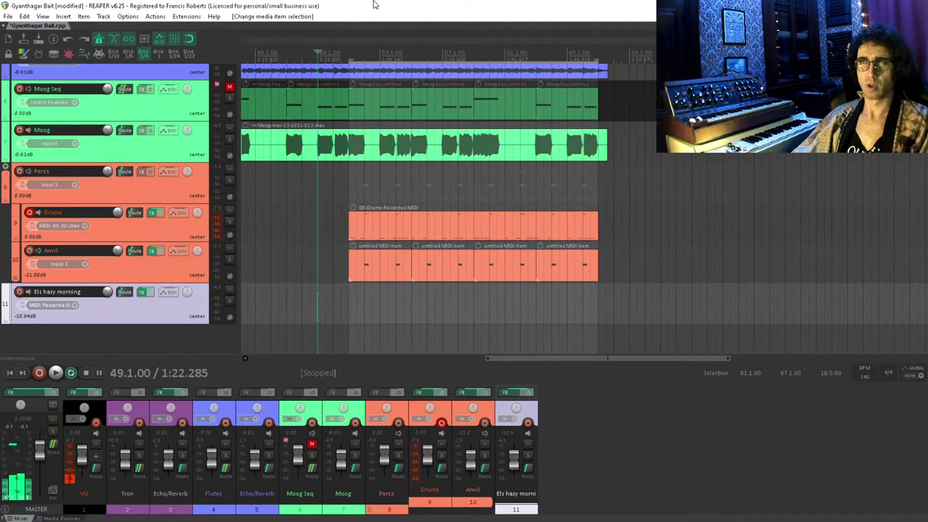
pyautogui.hotkey('ctrl', 's')
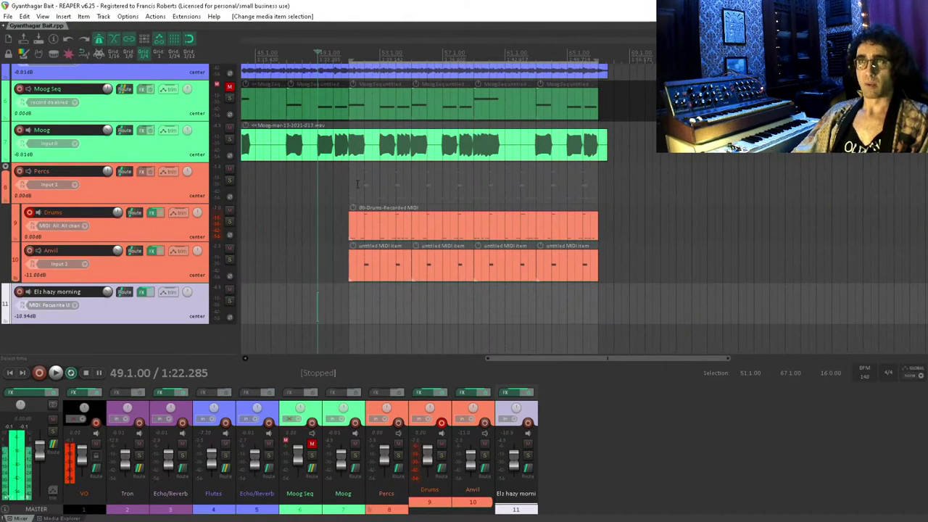
# - Clear the time selection and record a MIDI overdub on Drums from 49.1.00 to the end of bar 66
pyautogui.press('Escape')
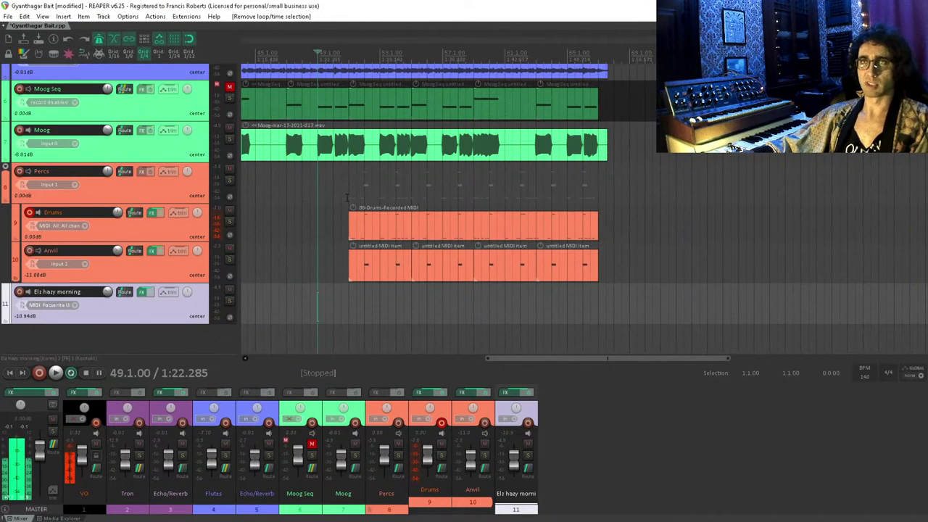
pyautogui.hotkey('ctrl', 'r')
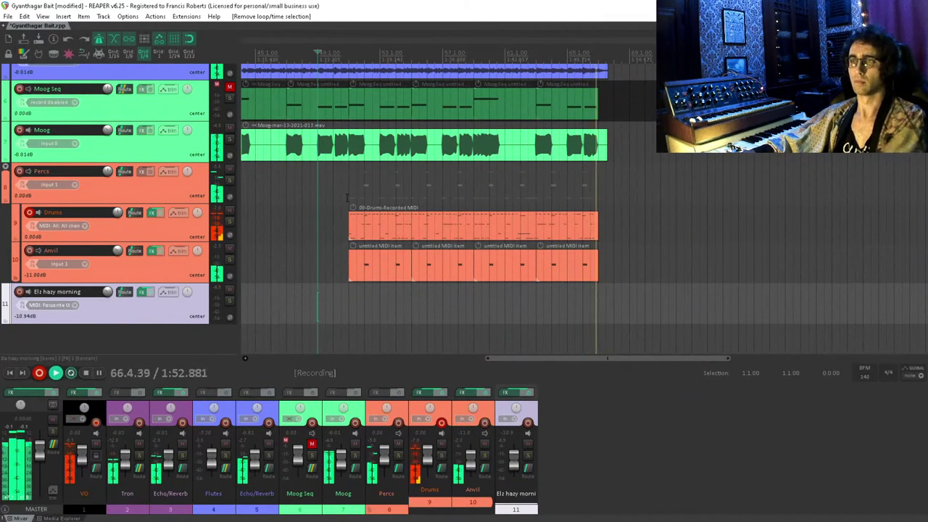
pyautogui.press('space')
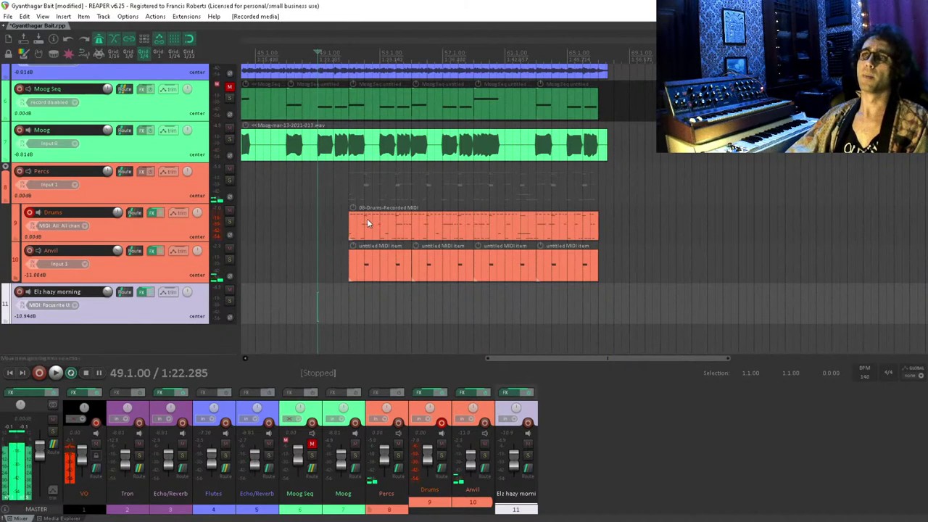
# - Disarm the Drums track, play from 50.3.00, and open the overdubbed Drums item in the MIDI editor at bar 51
pyautogui.click(342, 229)
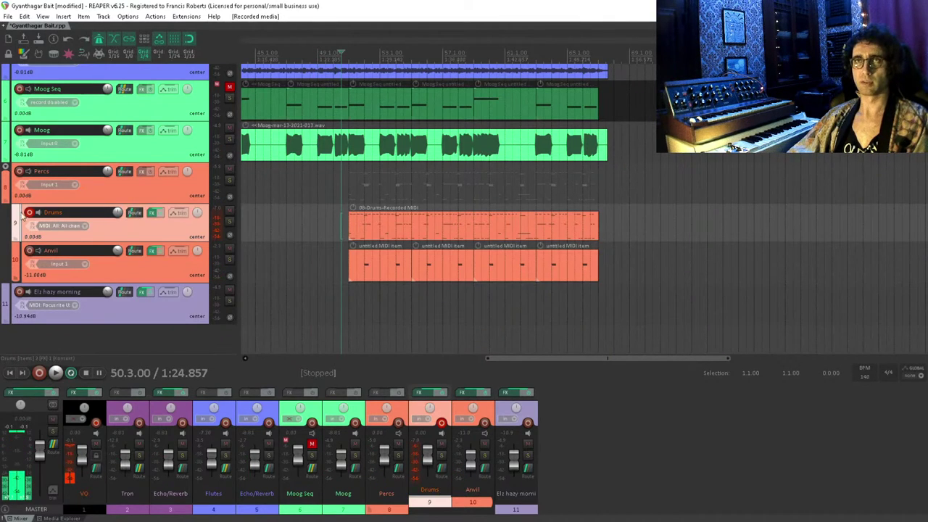
pyautogui.press('space')
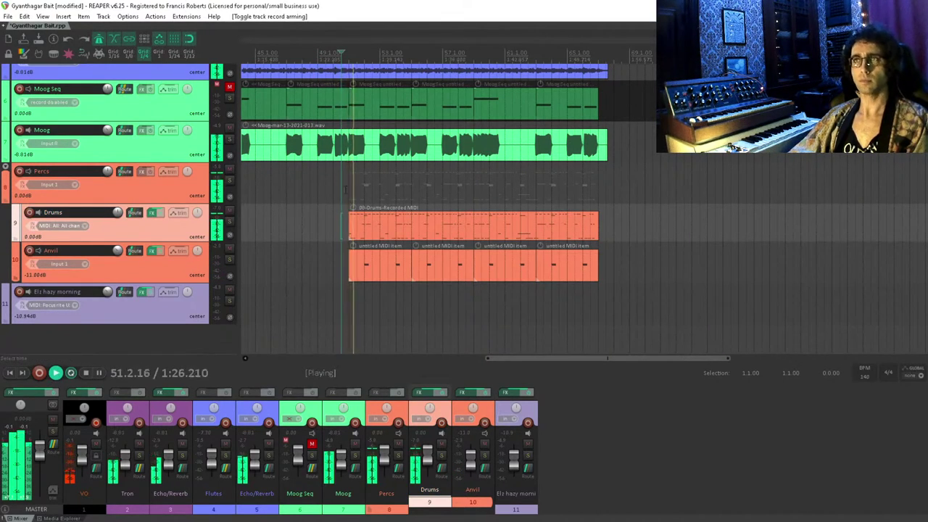
pyautogui.doubleClick(375, 228)
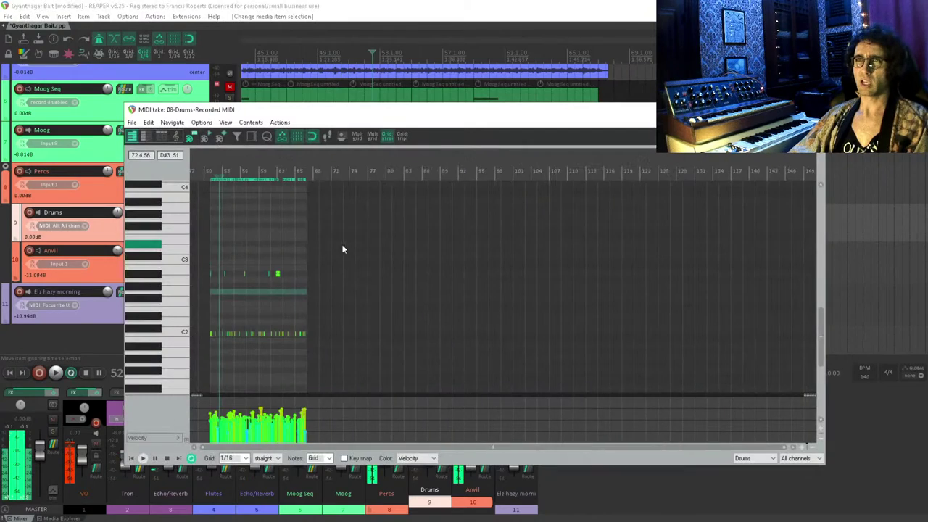
pyautogui.moveTo(333, 297); pyautogui.dragTo(361, 365)
pyautogui.scroll(5, 361, 365)
pyautogui.moveTo(317, 346); pyautogui.dragTo(442, 331)
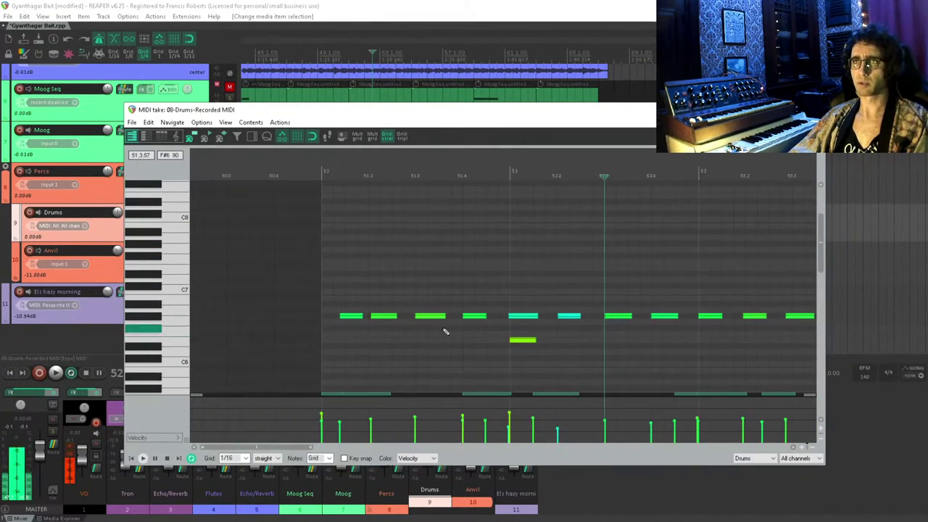
# - Play the drum take from just before bar 51 and examine the overdubbed notes above C4 in the opening bars
pyautogui.click(286, 338)
pyautogui.press('space')
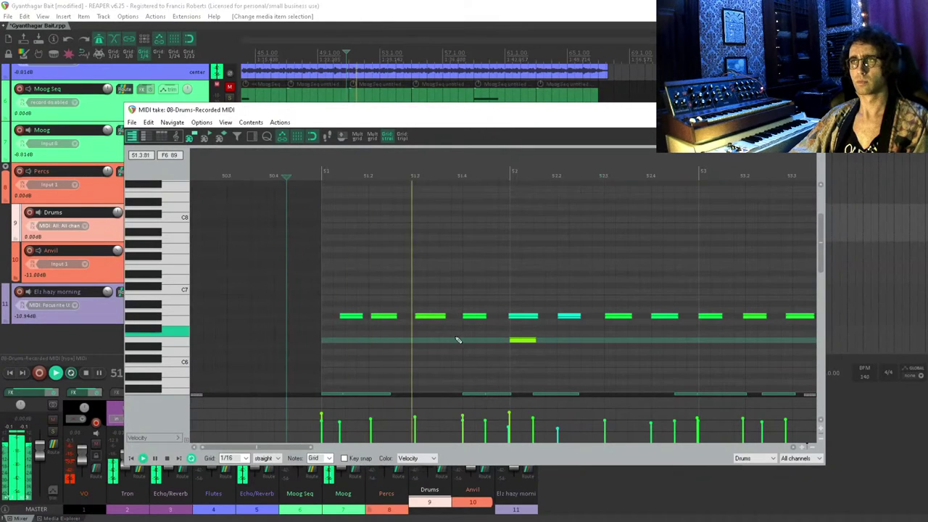
pyautogui.press('space')
pyautogui.click(517, 342)
pyautogui.scroll(-3, 518, 345)
pyautogui.scroll(-5, 501, 346)
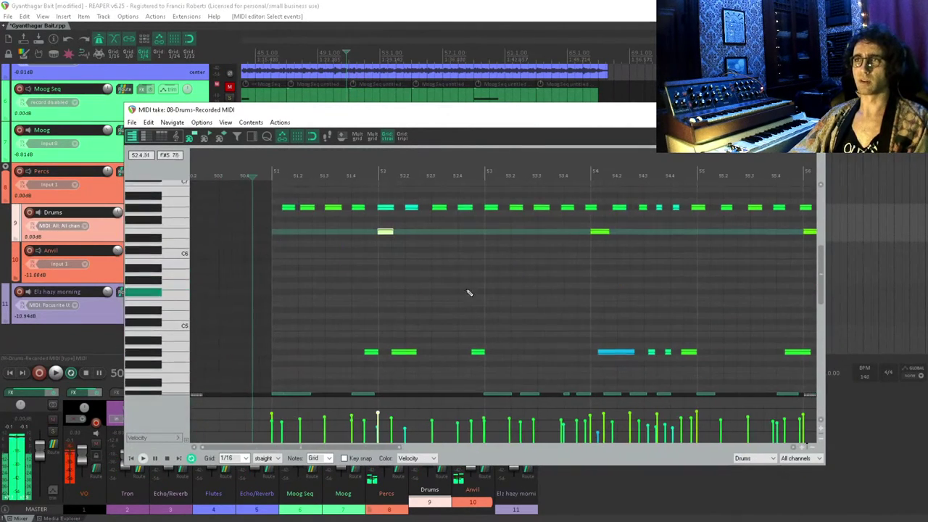
pyautogui.scroll(3, 363, 383)
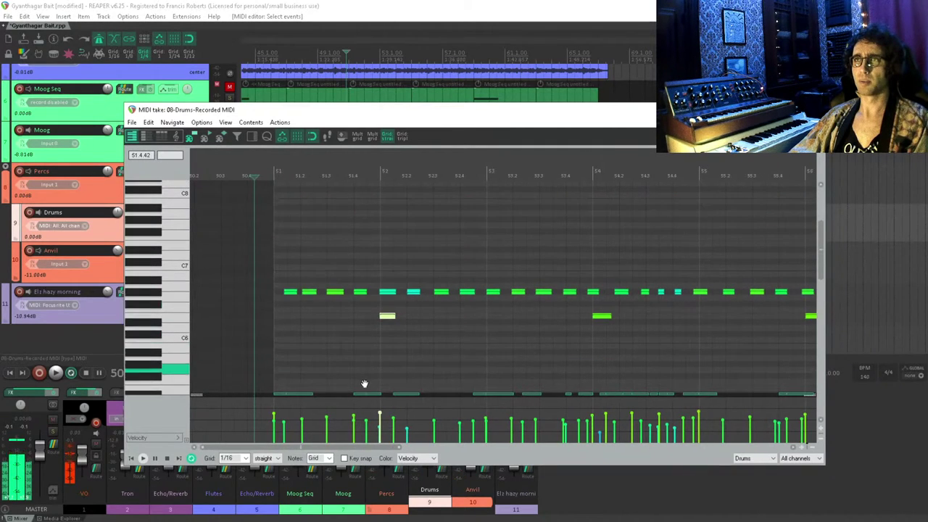
pyautogui.scroll(3, 319, 308)
pyautogui.scroll(1, 347, 294)
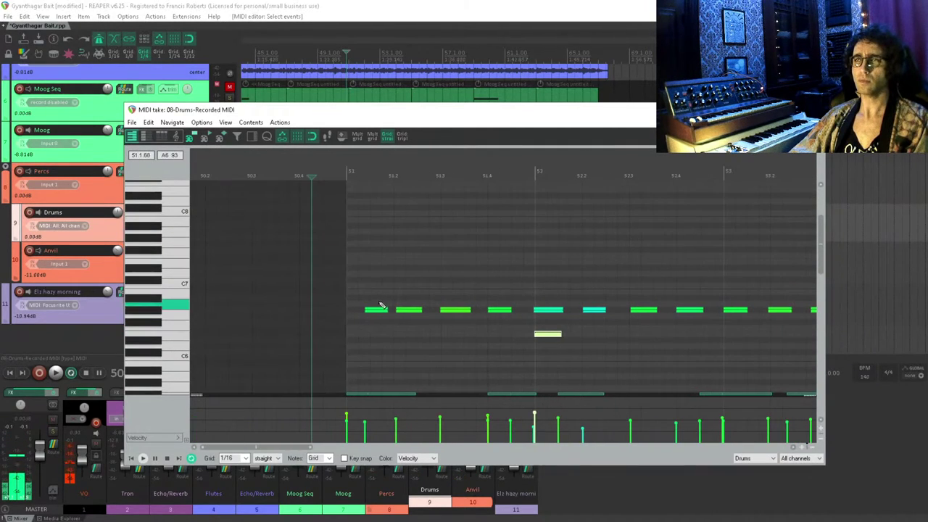
# - Replace the recorded G#6 notes in bar 51 with a continuous row of 1/8 notes filling the bar
pyautogui.moveTo(359, 286)
pyautogui.mouseDown()
pyautogui.moveTo(383, 325)
pyautogui.moveTo(406, 312)
pyautogui.moveTo(486, 312)
pyautogui.moveTo(496, 323)
pyautogui.mouseUp()
pyautogui.press('Delete')
pyautogui.click(353, 310)
pyautogui.click(372, 314)
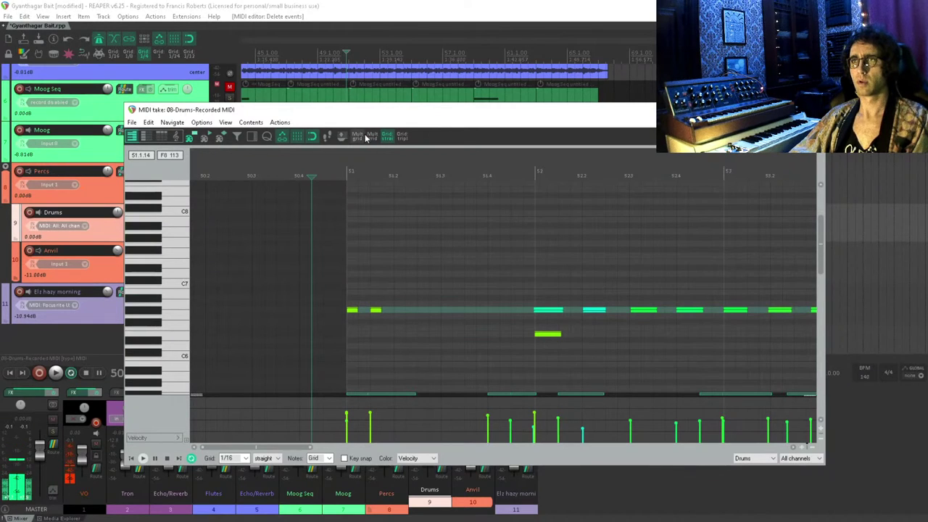
pyautogui.click(400, 310)
pyautogui.doubleClick(375, 310)
pyautogui.click(367, 311)
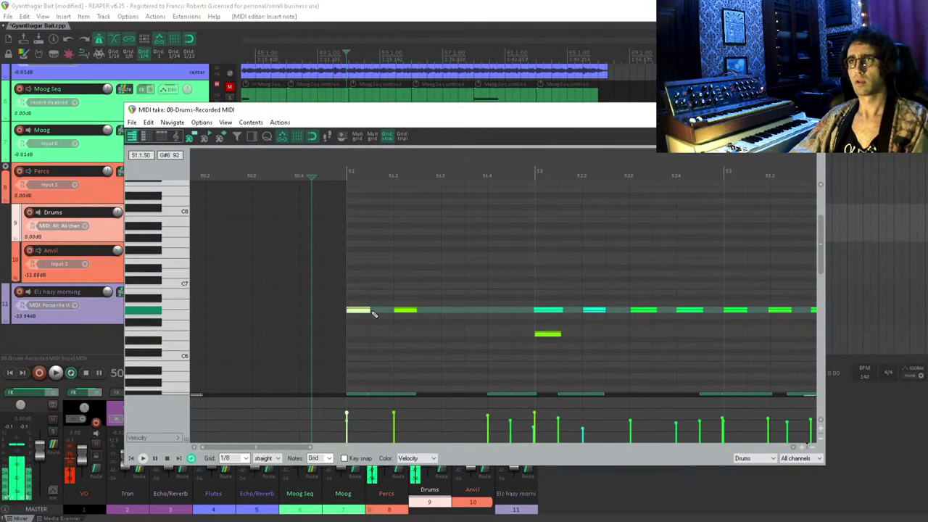
pyautogui.click(520, 310)
# - Play the new 1/8 notes from before bar 51, and delete the two G#4 notes just before and after 52.1.00
pyautogui.click(259, 310)
pyautogui.press('space')
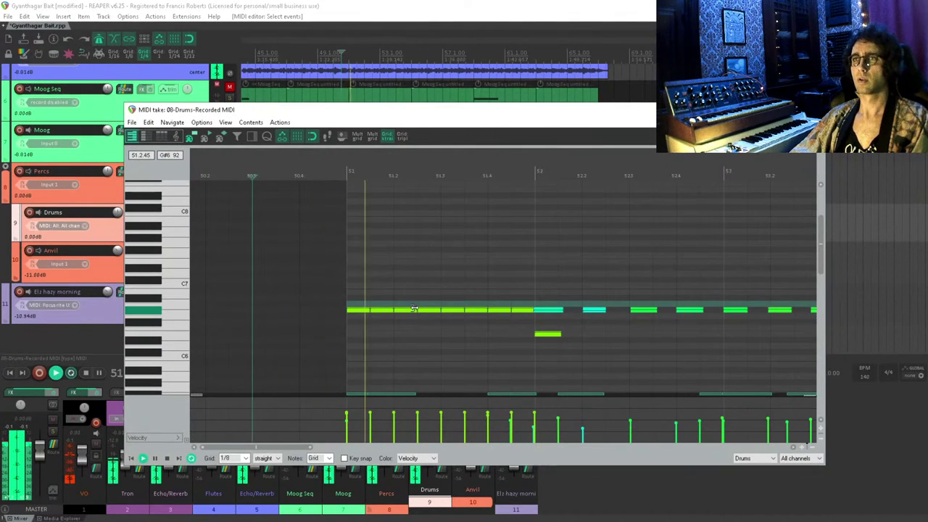
pyautogui.scroll(-5, 419, 312)
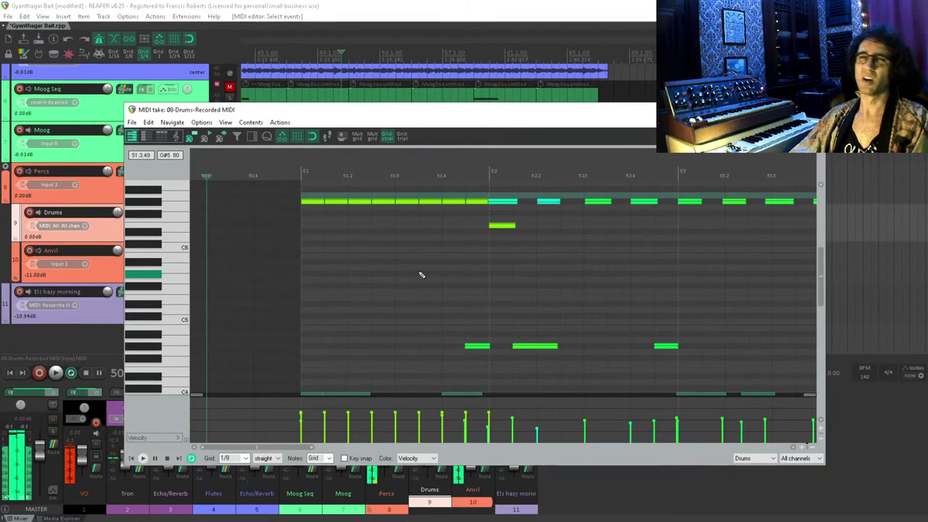
pyautogui.scroll(2, 427, 297)
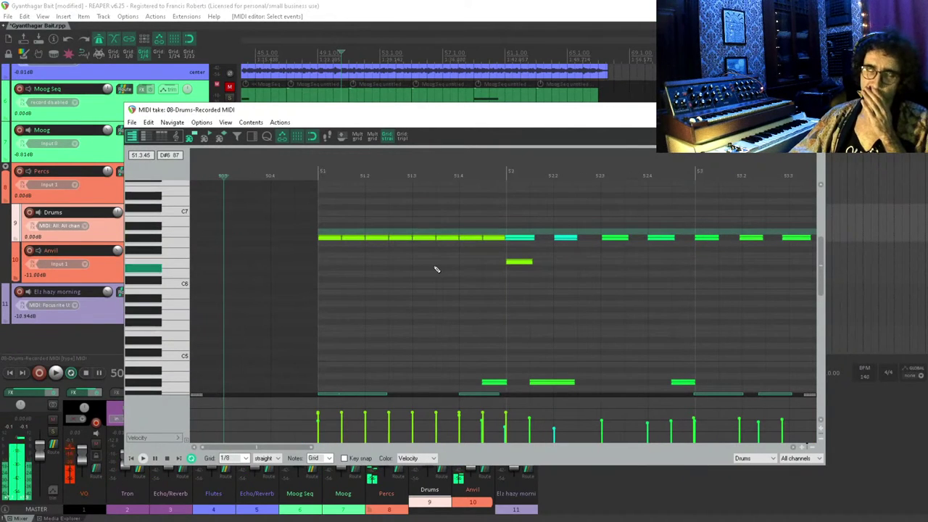
pyautogui.scroll(-4, 392, 290)
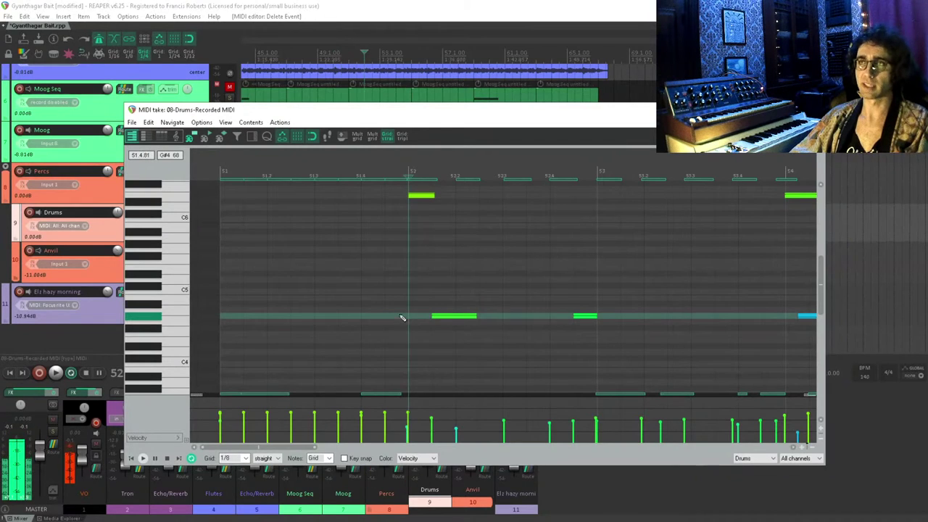
pyautogui.scroll(3, 401, 317)
pyautogui.moveTo(382, 348); pyautogui.dragTo(458, 390)
pyautogui.press('Delete')
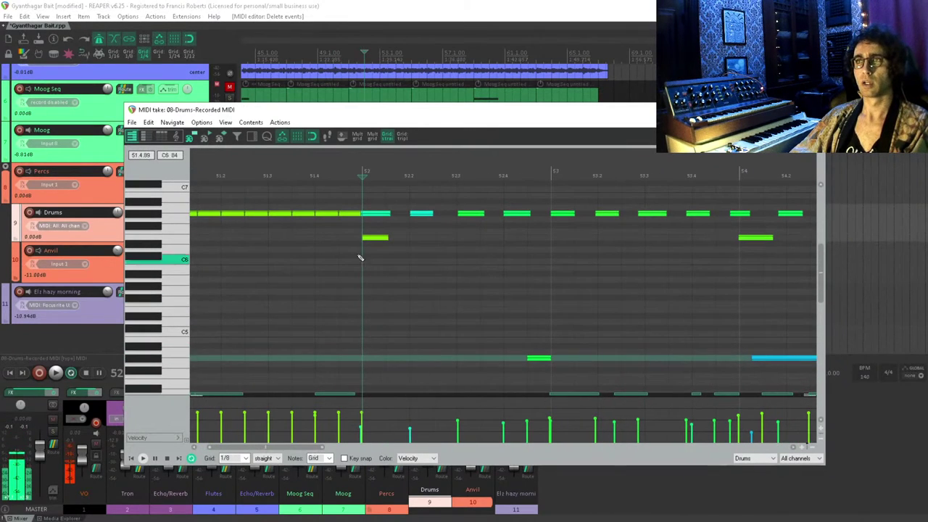
# - Replace the quiet G#6 note at 52.1.00 with a louder 1/8 note matching those in bar 51
pyautogui.doubleClick(374, 214)
pyautogui.hotkey('ctrl', 'z')
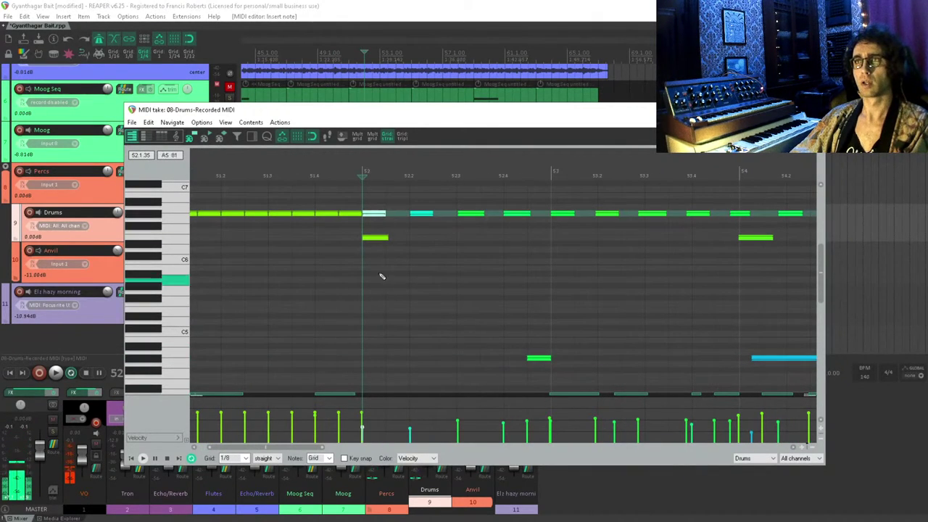
pyautogui.press('Delete')
pyautogui.click(371, 214)
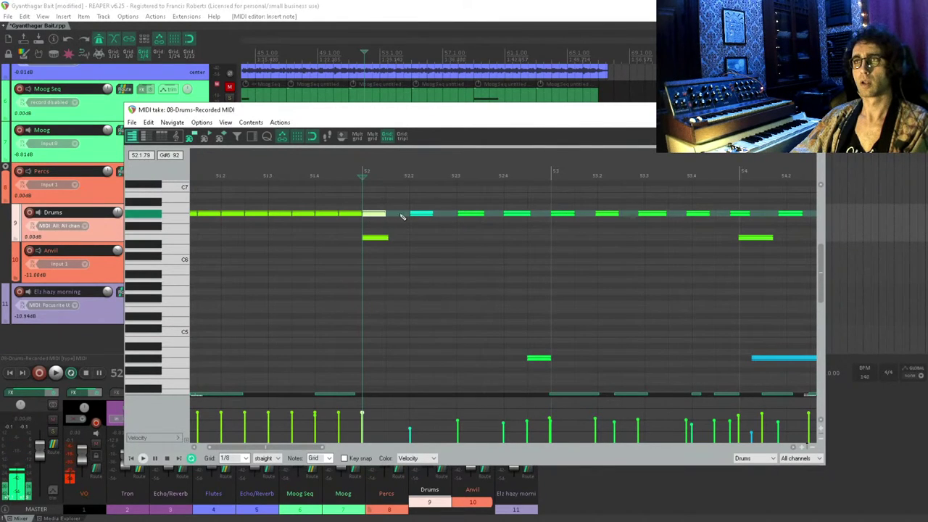
# - Add 1/8 G#4 notes at 52.1.50 and 52.2.00, removing the G#6 note at 52.2.00
pyautogui.click(405, 359)
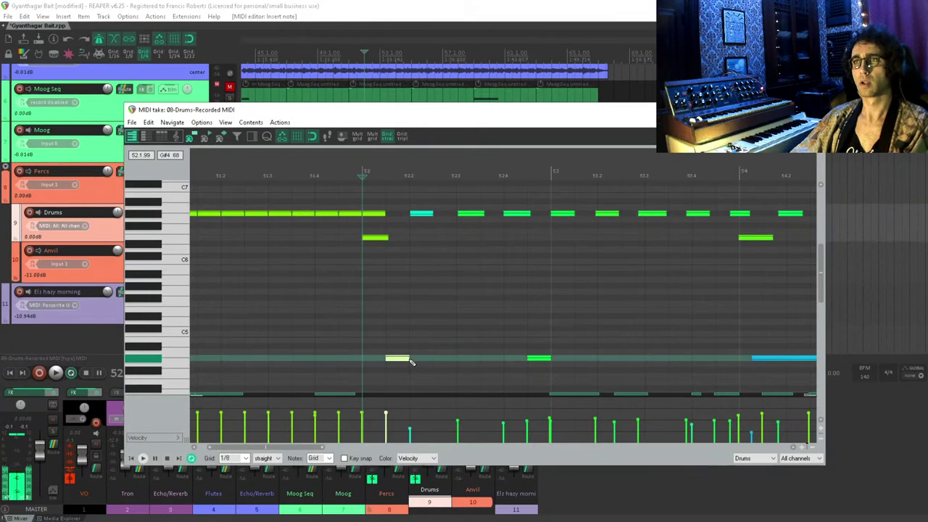
pyautogui.doubleClick(417, 213)
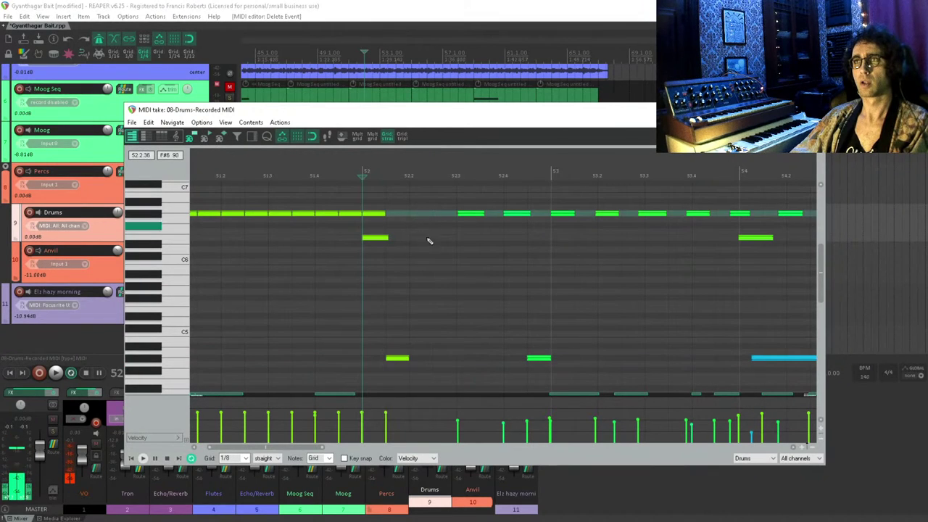
pyautogui.click(426, 358)
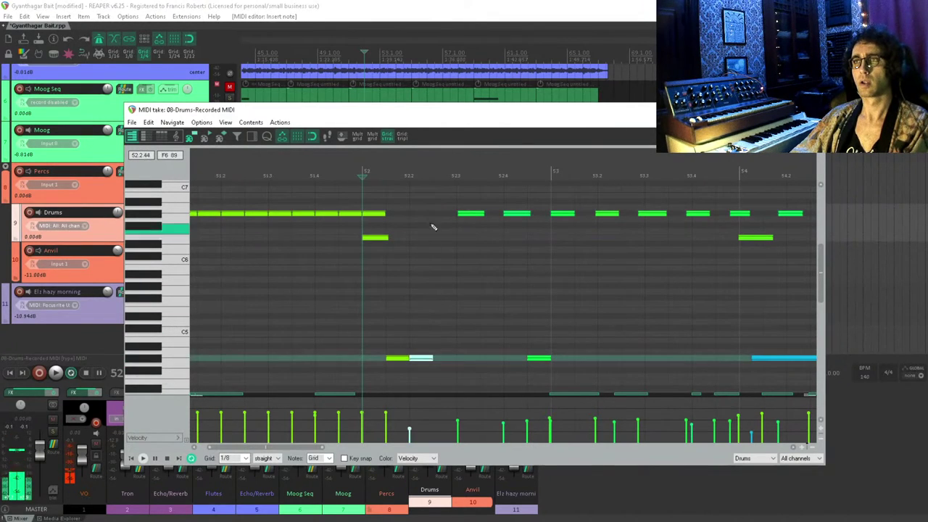
# - Place 1/8 G#6 notes at 52.2.50 and 52.3.00 and G#4 notes at 52.3.50 and 52.4.00, deleting the G#4 at 52.4.50
pyautogui.click(443, 218)
pyautogui.click(457, 213)
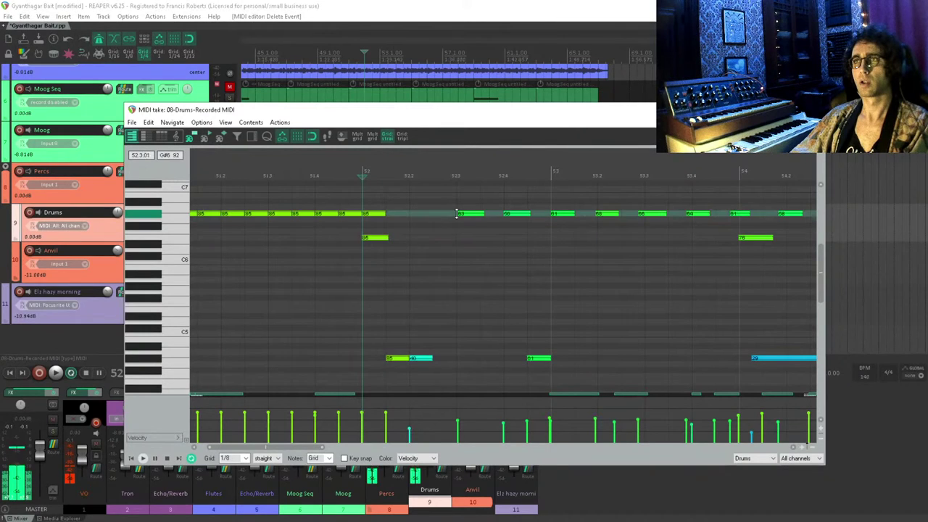
pyautogui.click(448, 214)
pyautogui.click(469, 214)
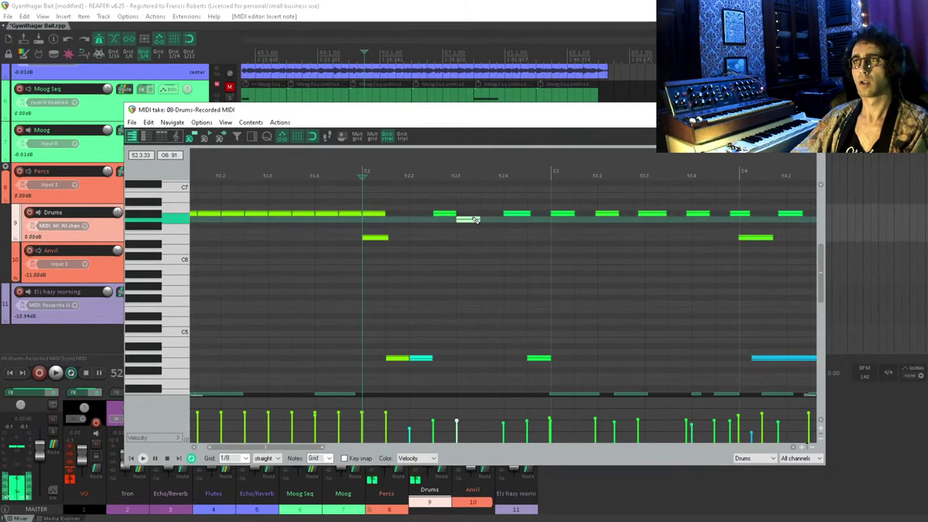
pyautogui.click(493, 358)
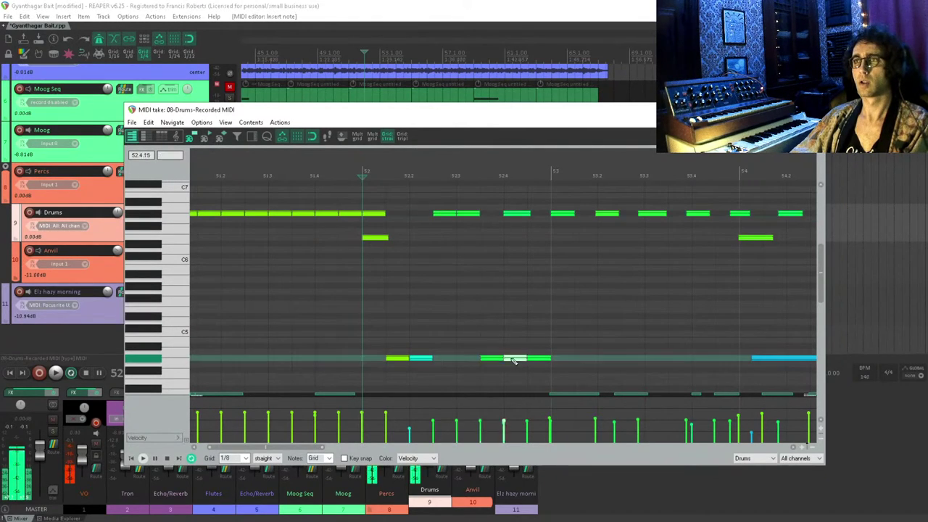
pyautogui.doubleClick(544, 358)
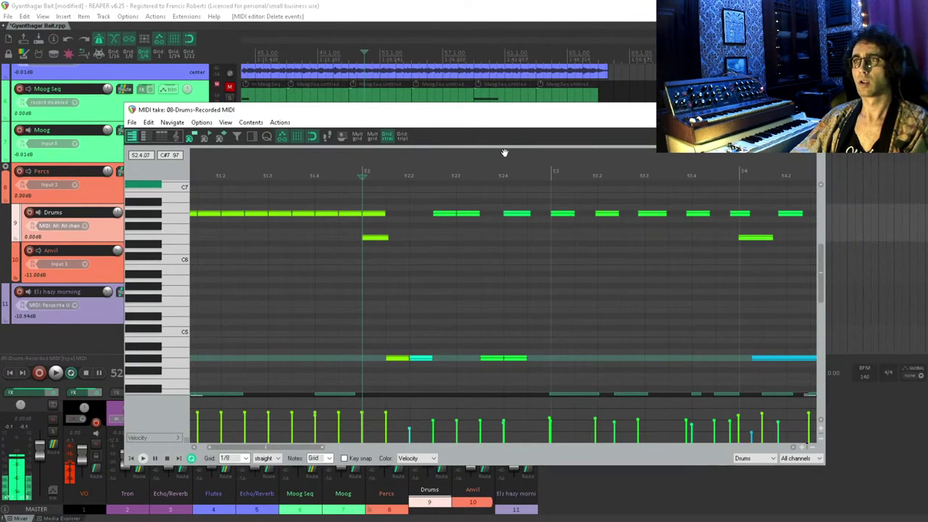
# - Play the edited drum pattern from just before bar 51 to check the new notes against the following bars
pyautogui.scroll(-5, 507, 217)
pyautogui.scroll(1, 290, 275)
pyautogui.press('space')
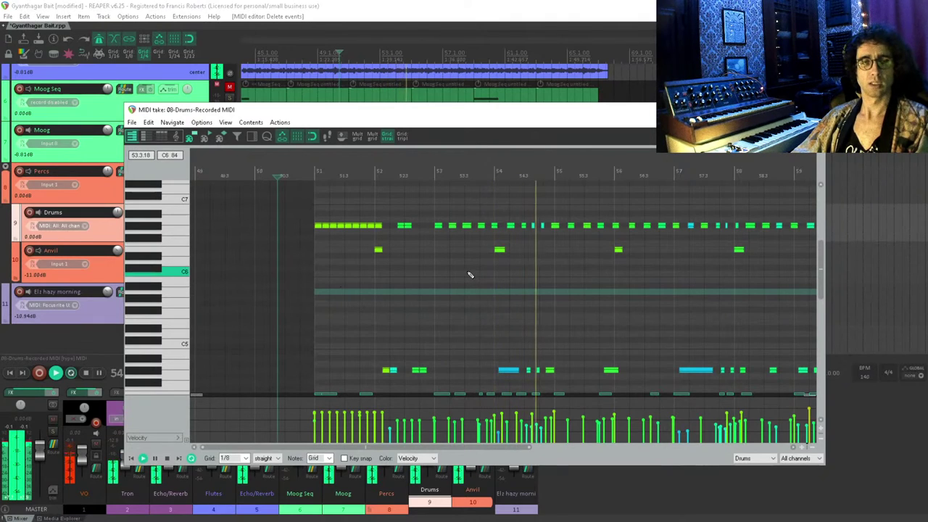
pyautogui.scroll(3, 600, 266)
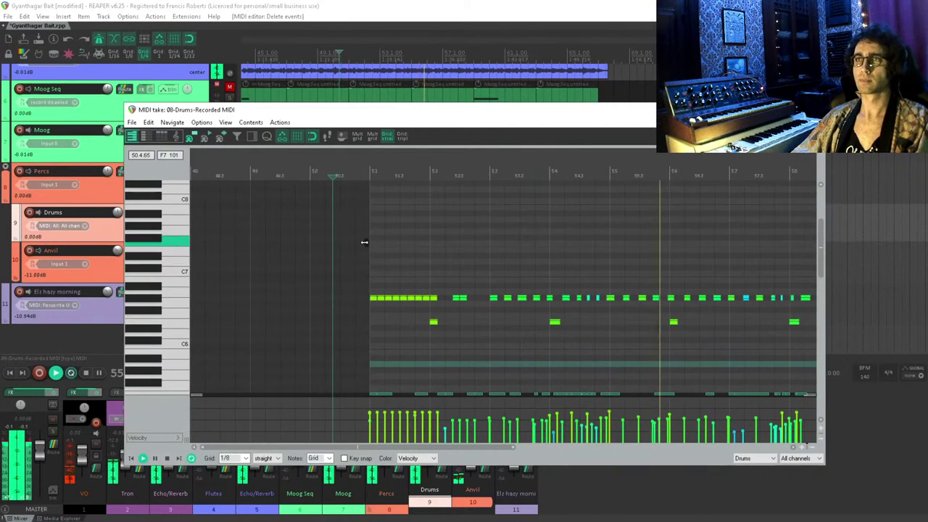
# - Clear bar 52 of the G#6 notes after its first beat and of all its G#4 notes
pyautogui.click(348, 255)
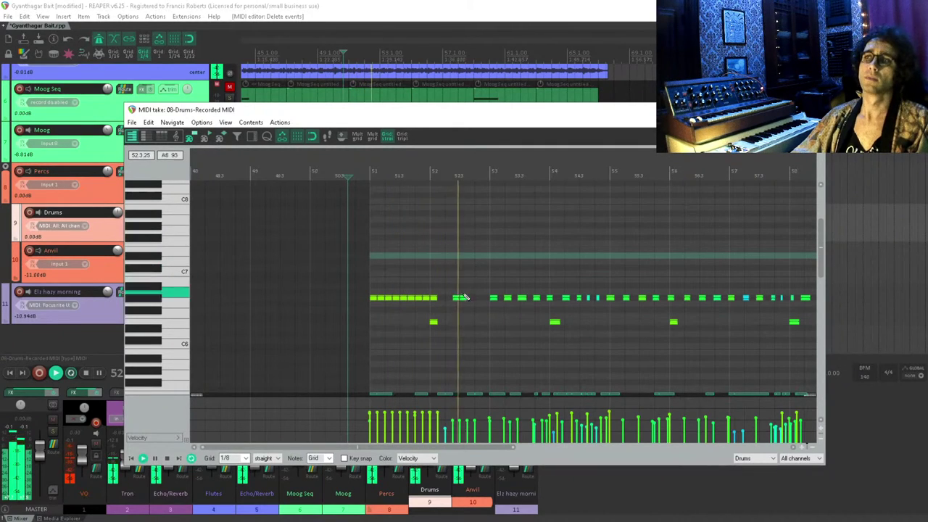
pyautogui.scroll(-2, 468, 291)
pyautogui.press('space')
pyautogui.click(448, 243)
pyautogui.press('Delete')
pyautogui.scroll(-2, 466, 292)
pyautogui.moveTo(442, 292); pyautogui.dragTo(507, 356)
pyautogui.scroll(1, 419, 291)
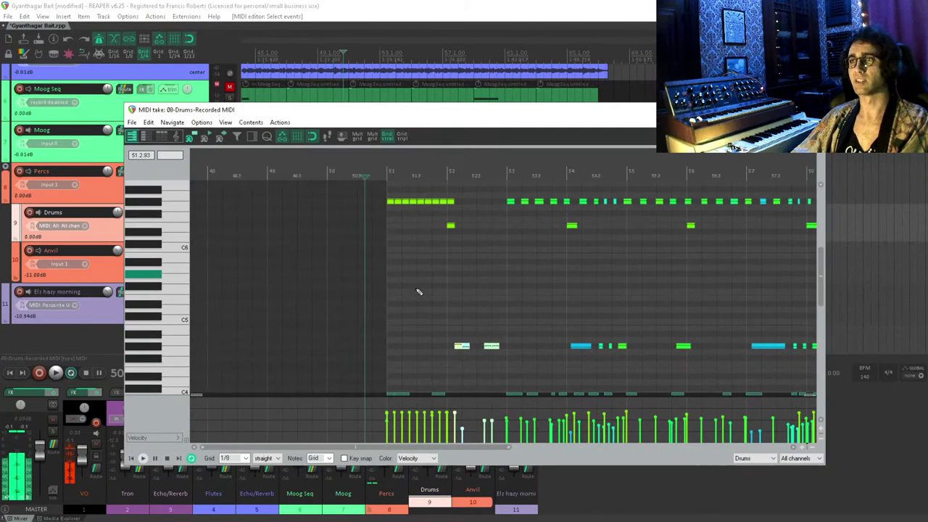
pyautogui.press('Delete')
pyautogui.scroll(2, 457, 297)
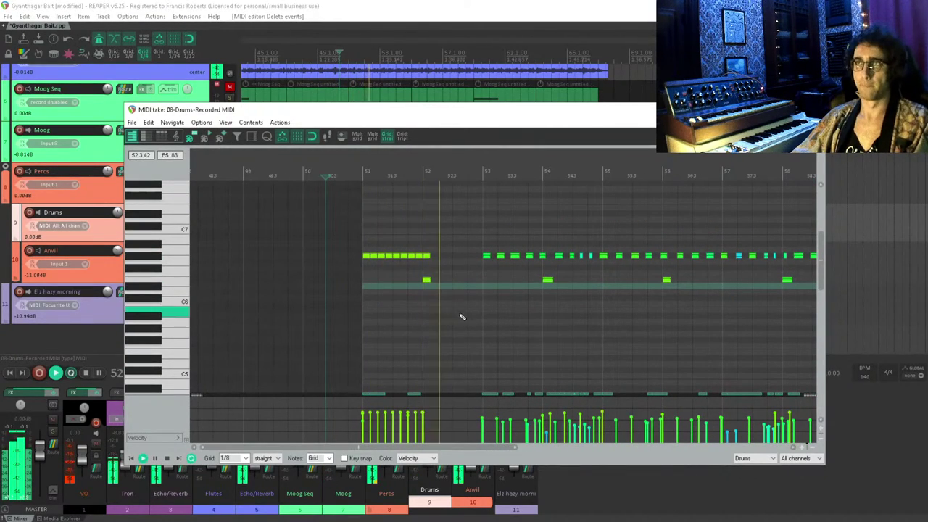
# - Play the thinned-out pattern from just before bar 51 while examining the low drum notes around C2 and A#2
pyautogui.press('space')
pyautogui.scroll(-8, 468, 326)
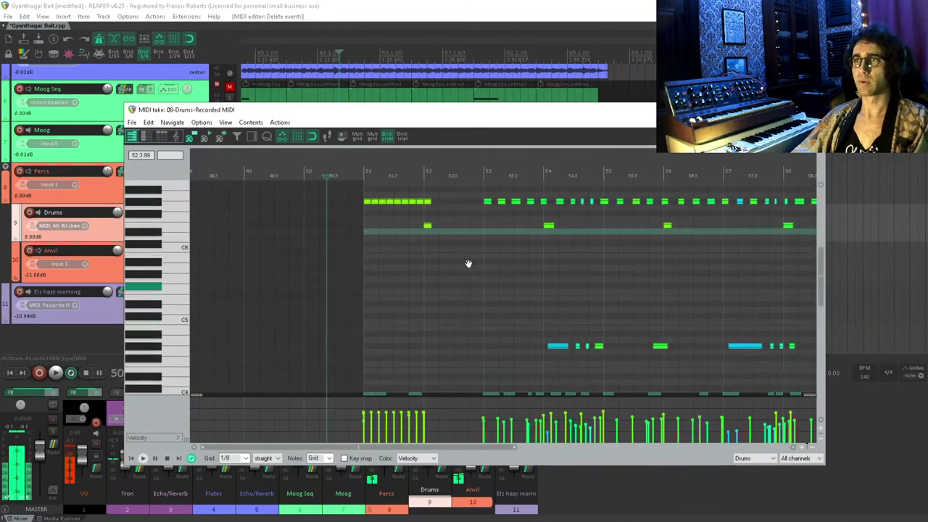
pyautogui.moveTo(501, 255); pyautogui.dragTo(397, 257)
pyautogui.click(431, 317)
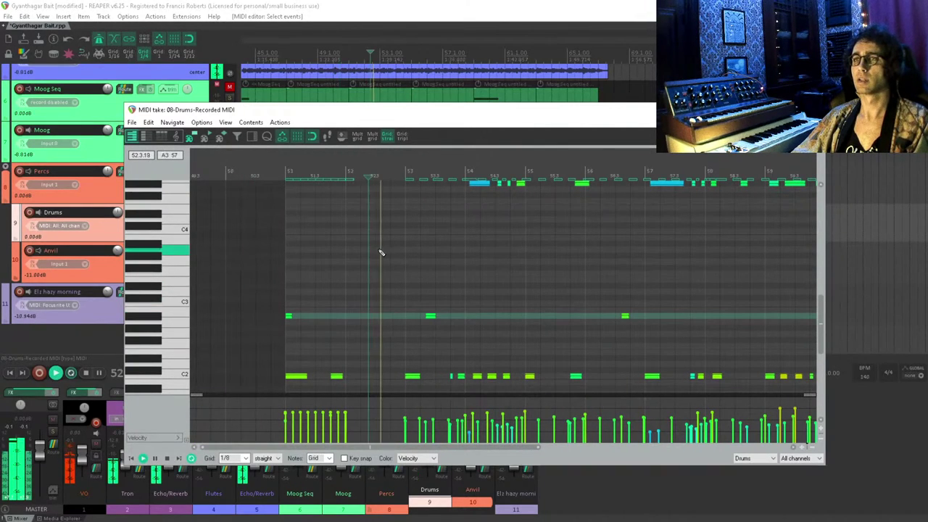
pyautogui.click(274, 294)
pyautogui.press('space')
pyautogui.scroll(3, 365, 273)
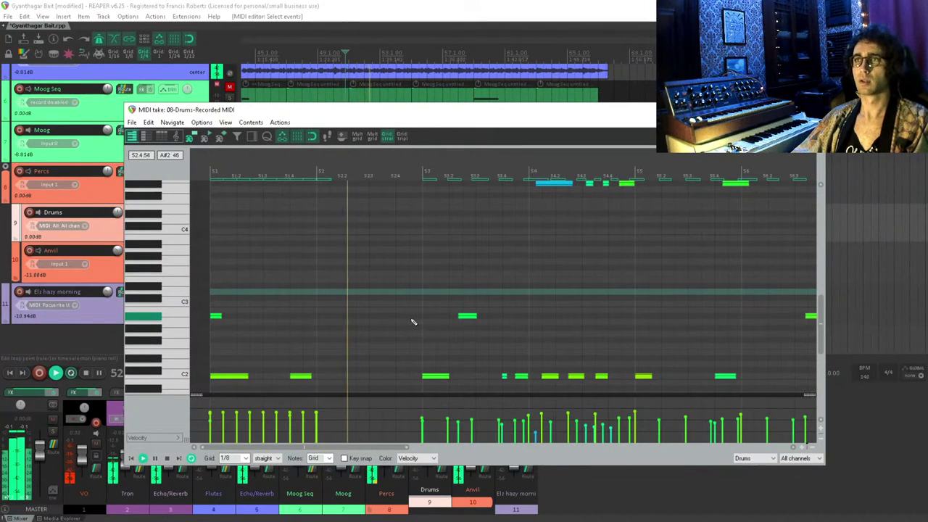
pyautogui.press('space')
# - Add a 1/8 A#2 note at 52.4.00 and delete the A#2 notes at 51.1.00 and in beat 2 of bar 53
pyautogui.click(402, 315)
pyautogui.click(466, 315)
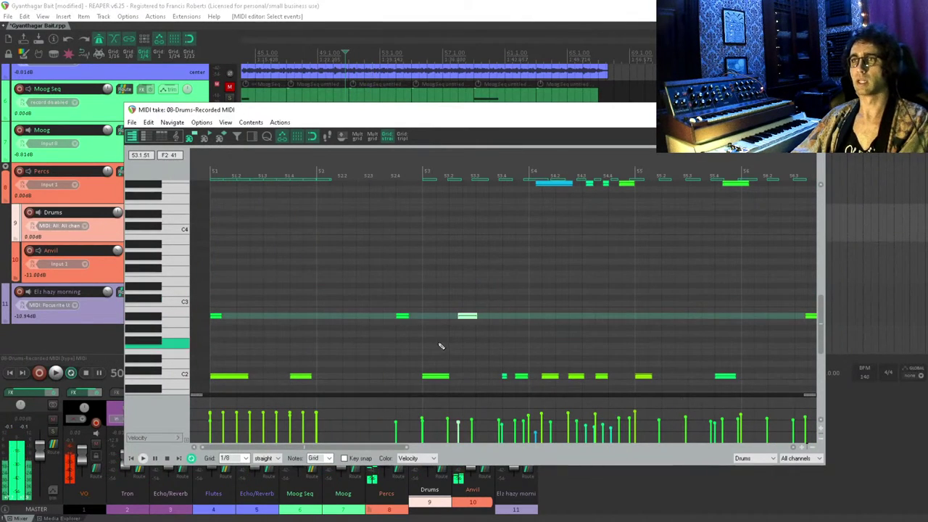
pyautogui.press('Delete')
pyautogui.hscroll(-2, 389, 302)
pyautogui.doubleClick(309, 309)
pyautogui.press('space')
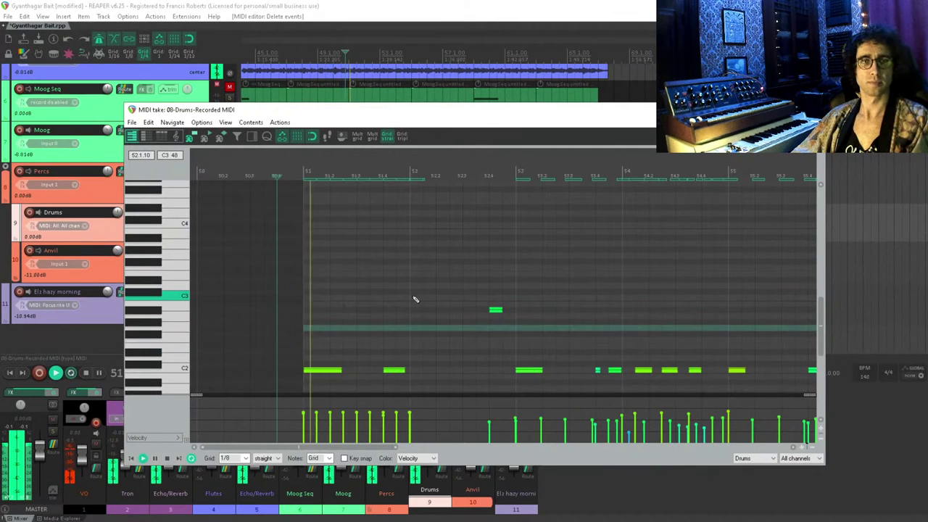
pyautogui.moveTo(418, 300); pyautogui.dragTo(317, 317)
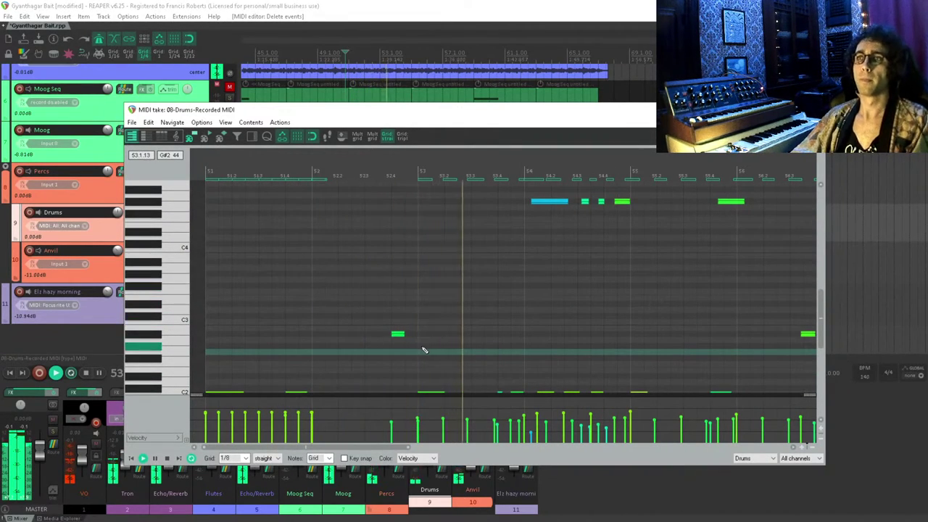
pyautogui.scroll(2, 432, 326)
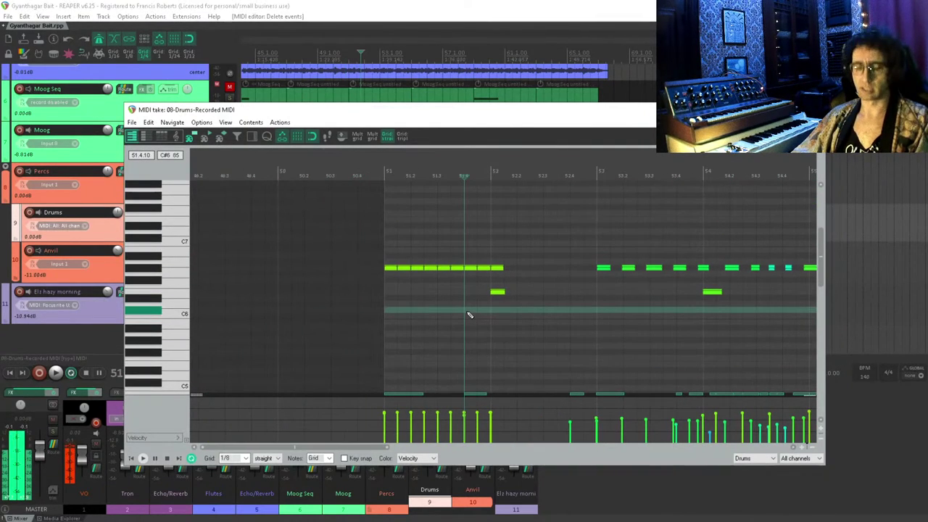
# - Lower the velocity of the off-beat G#6 notes at 51.1.50, 51.2.50, 51.3.50 and 51.4.50, and play the result
pyautogui.scroll(2, 466, 310)
pyautogui.scroll(2, 456, 307)
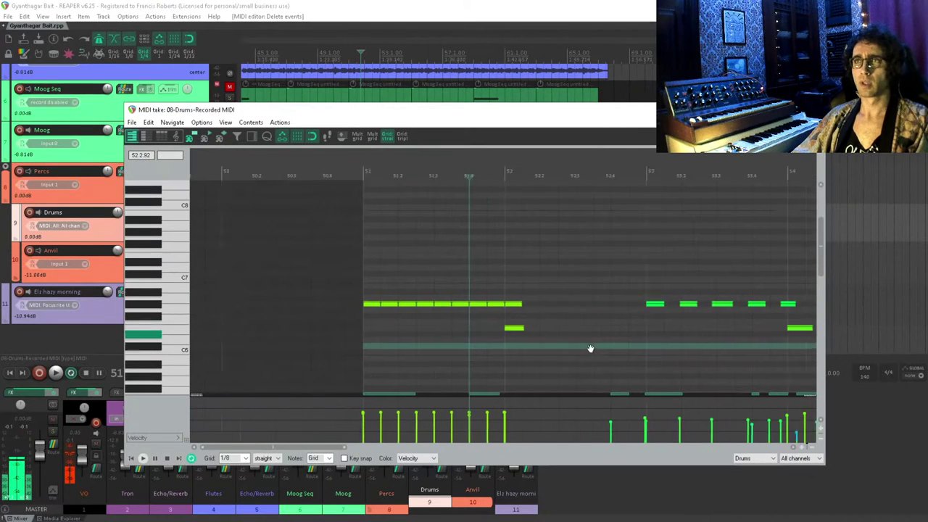
pyautogui.click(410, 305)
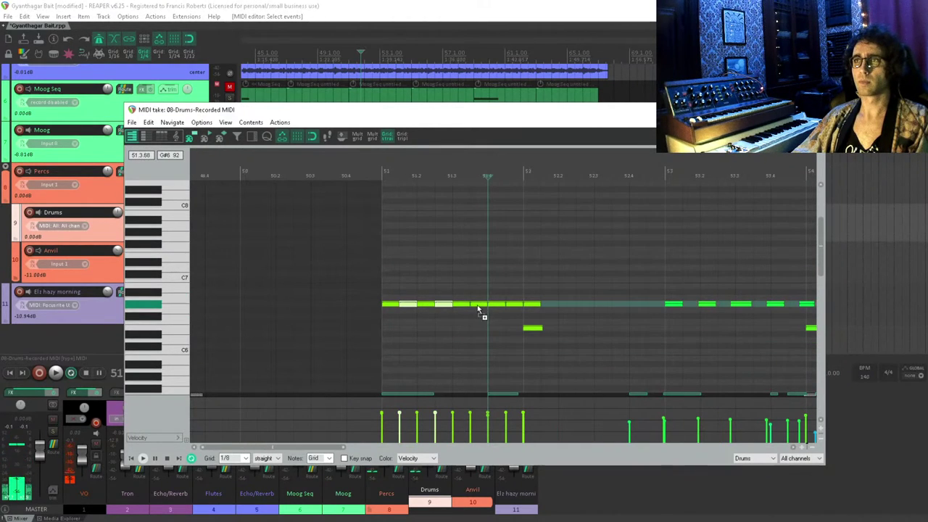
pyautogui.click(356, 350)
pyautogui.press('space')
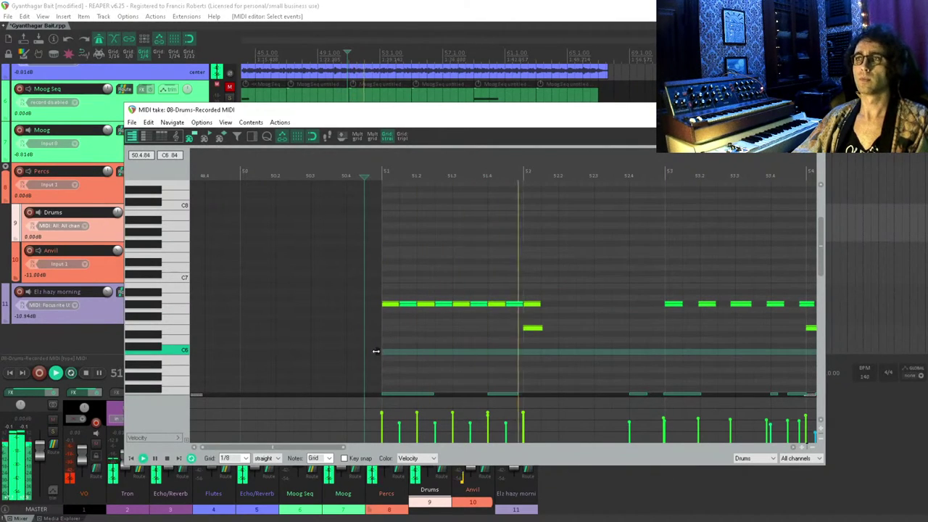
pyautogui.press('space')
# - Delete the G#6 notes at 52.1.00 and 51.1.00, playing the pattern from just before bar 51 to check
pyautogui.moveTo(486, 337); pyautogui.dragTo(414, 254)
pyautogui.press('space')
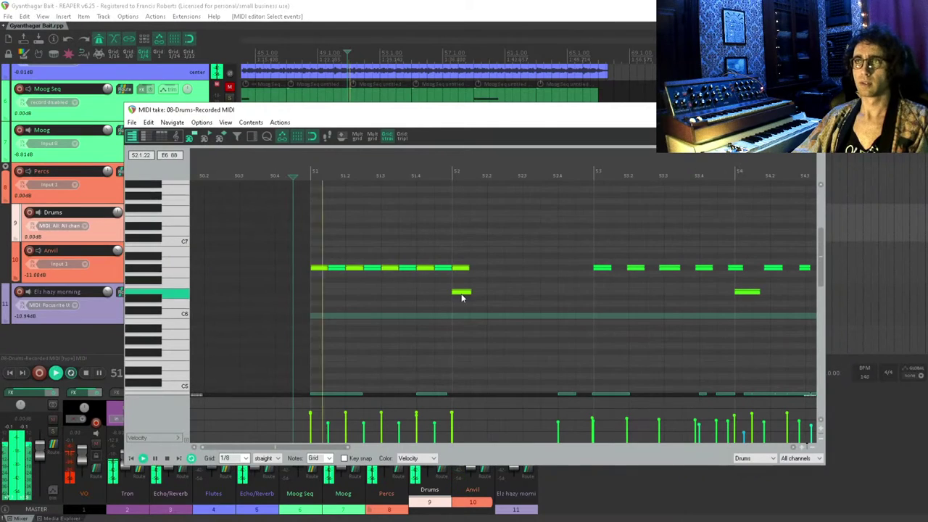
pyautogui.scroll(2, 427, 262)
pyautogui.doubleClick(418, 255)
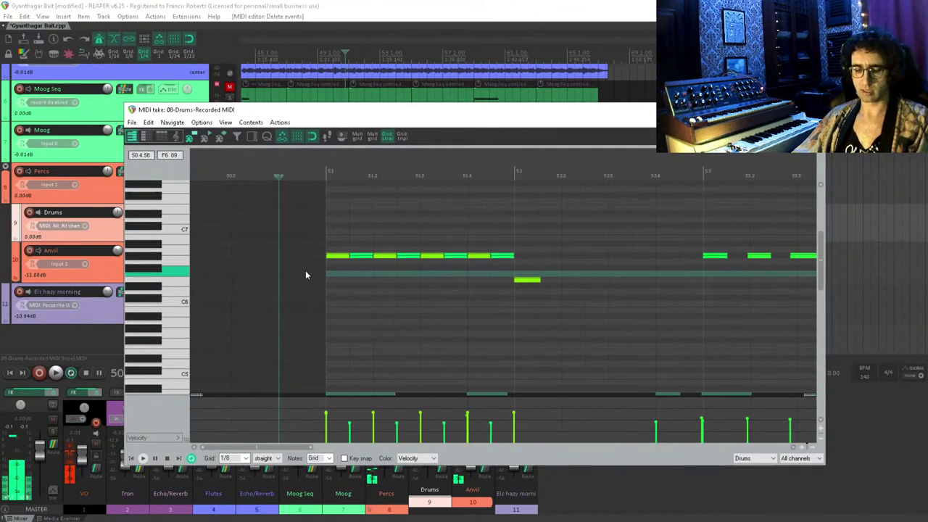
pyautogui.press('Delete')
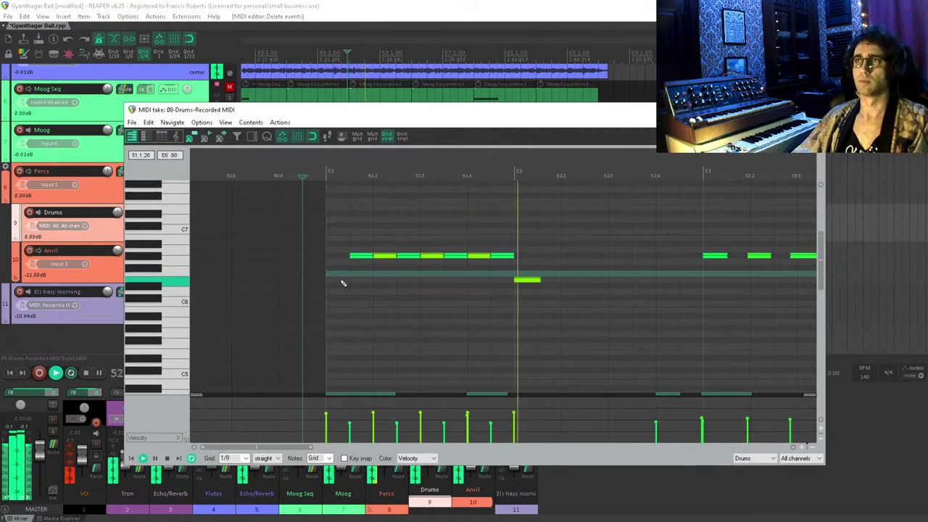
pyautogui.press('space')
pyautogui.moveTo(381, 285); pyautogui.dragTo(397, 295)
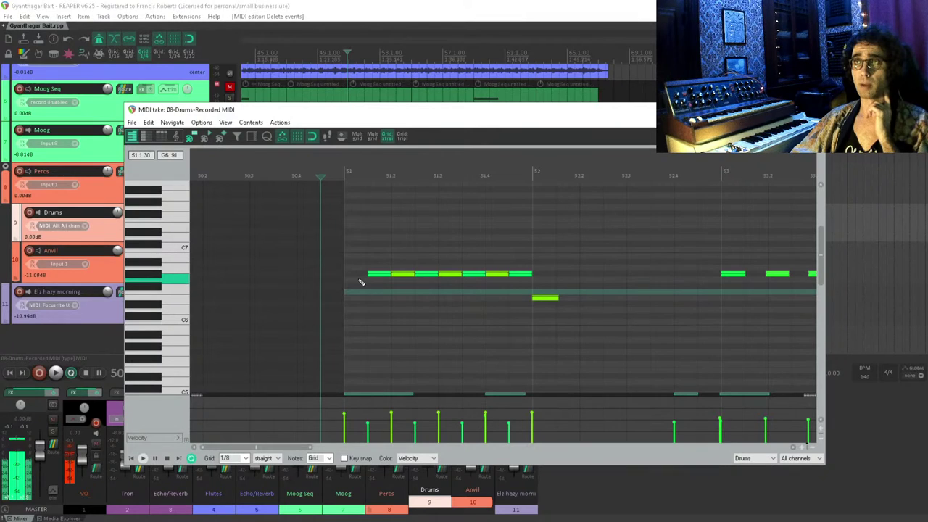
# - Play the lead-in from about 49.2.00 and delete the first four G#6 notes of bar 53
pyautogui.scroll(-3, 267, 284)
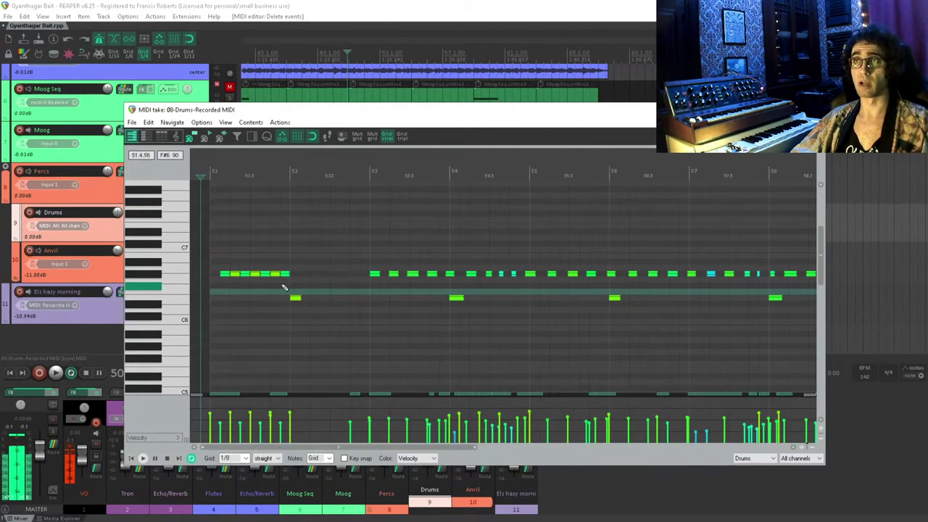
pyautogui.hscroll(-2, 283, 288)
pyautogui.hscroll(-1, 401, 312)
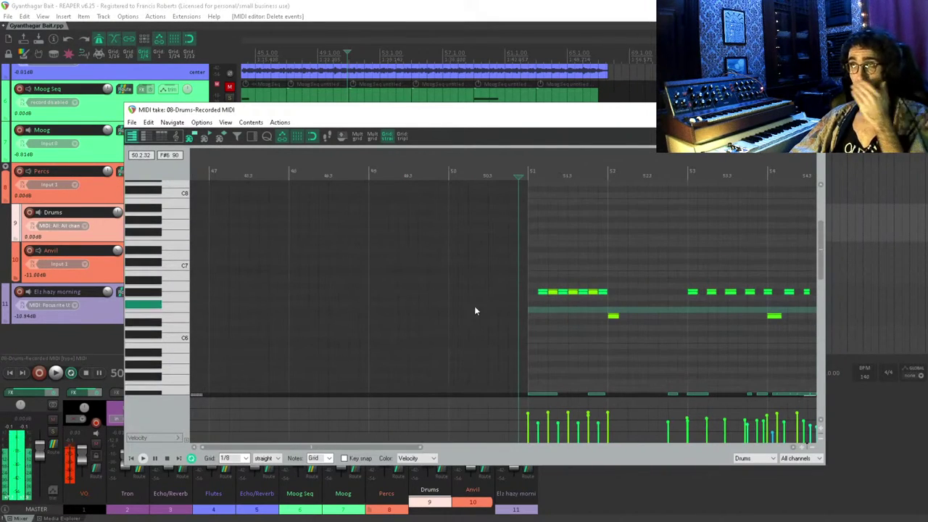
pyautogui.click(385, 298)
pyautogui.press('space')
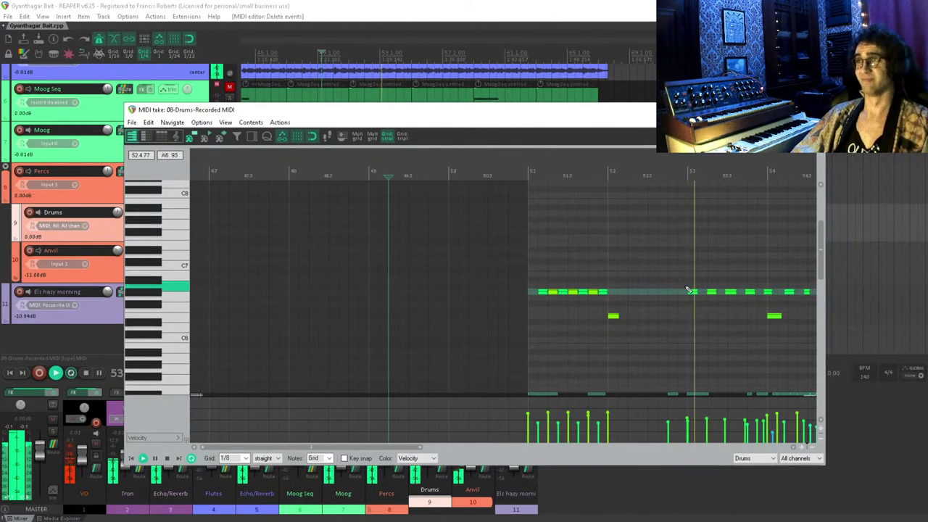
pyautogui.scroll(2, 711, 302)
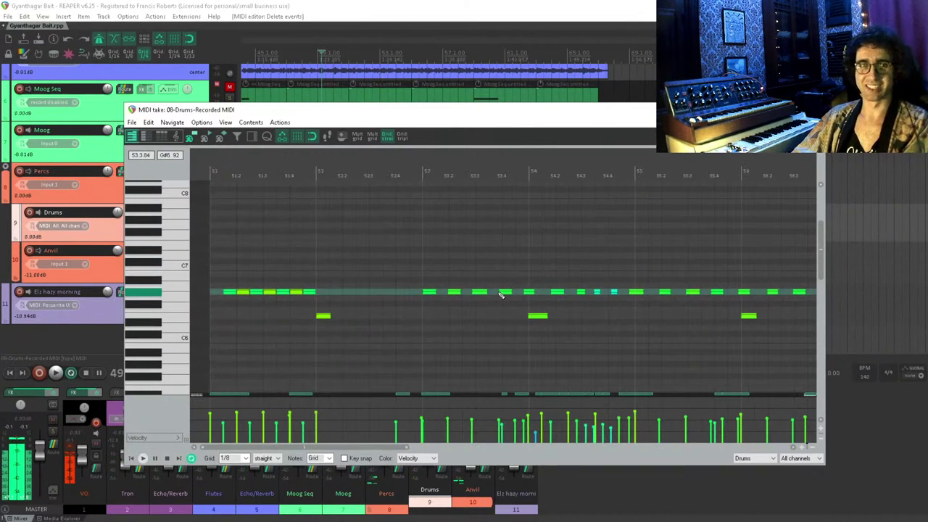
pyautogui.moveTo(396, 264); pyautogui.dragTo(514, 331)
pyautogui.press('Delete')
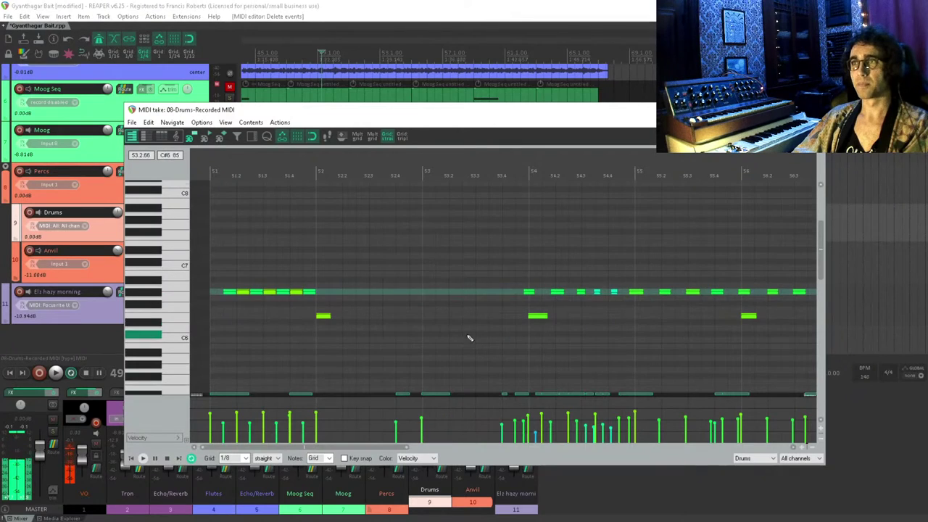
# - Lower the velocities of the G#6 notes at 51.2.00 and 51.4.00, and play from just before bar 51
pyautogui.hscroll(-3, 466, 338)
pyautogui.scroll(1, 471, 326)
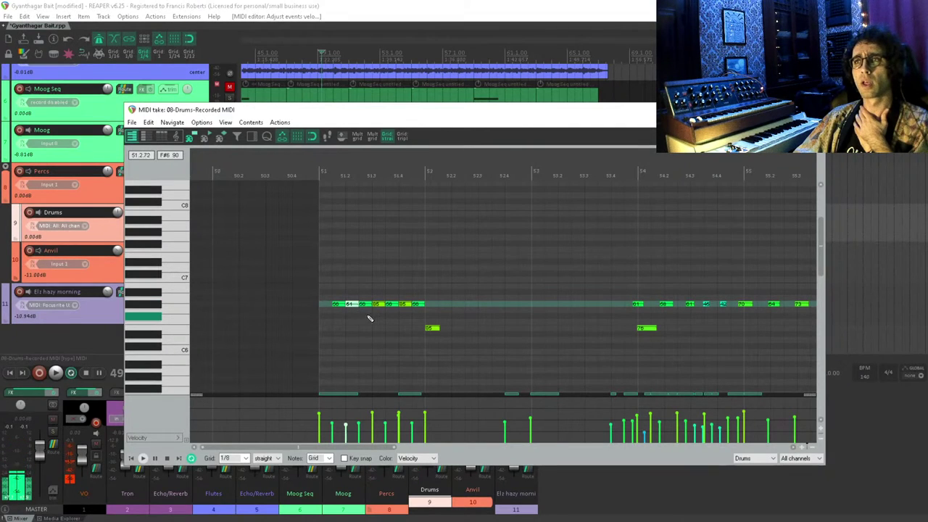
pyautogui.click(405, 303)
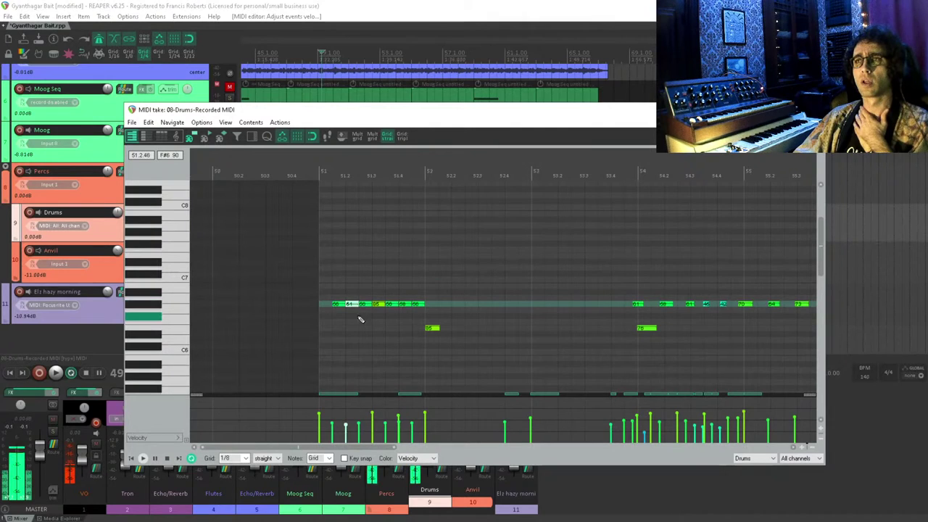
pyautogui.click(291, 303)
pyautogui.press('space')
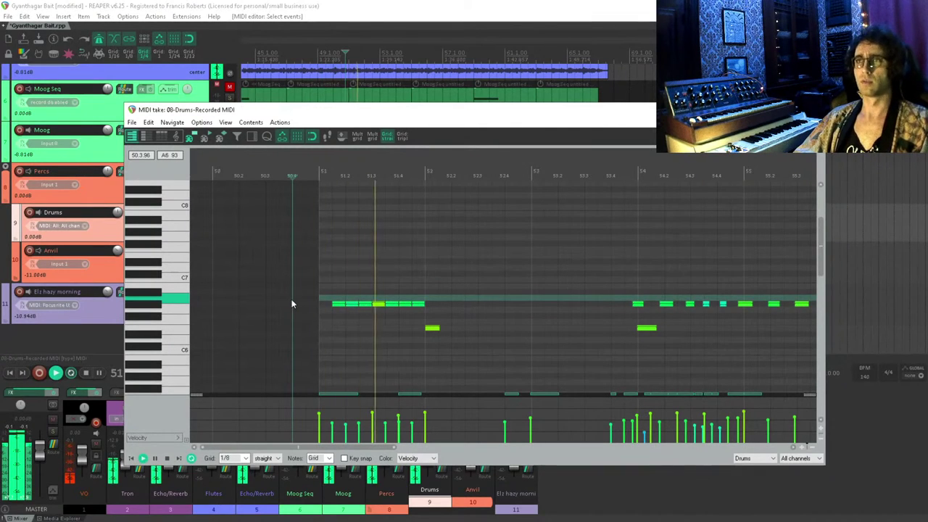
pyautogui.press('space')
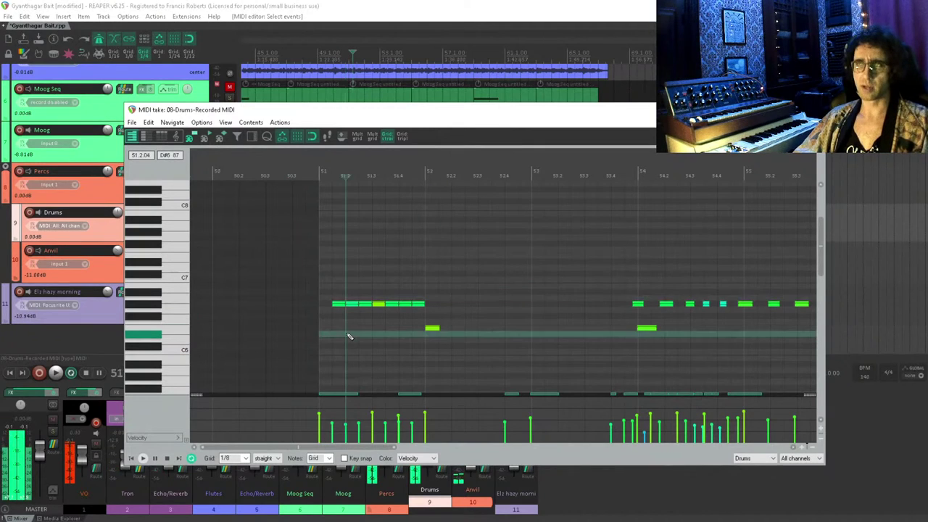
# - Reshape bar 51's G#6 velocities to fall from 51.1.50 to 51.2.50, accent 51.3.00, and fall again to 51.4.50
pyautogui.scroll(2, 348, 335)
pyautogui.scroll(-2, 436, 335)
pyautogui.scroll(4, 341, 331)
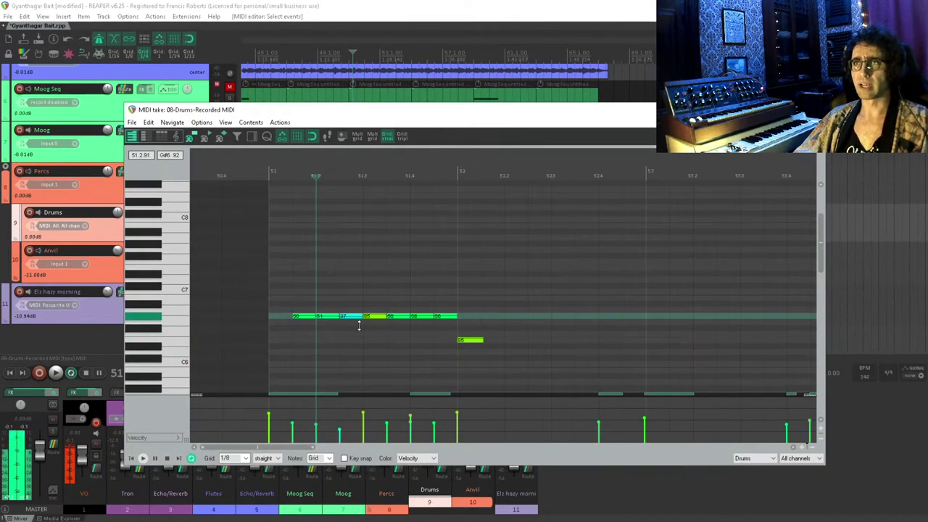
pyautogui.scroll(-1, 350, 368)
pyautogui.click(300, 418)
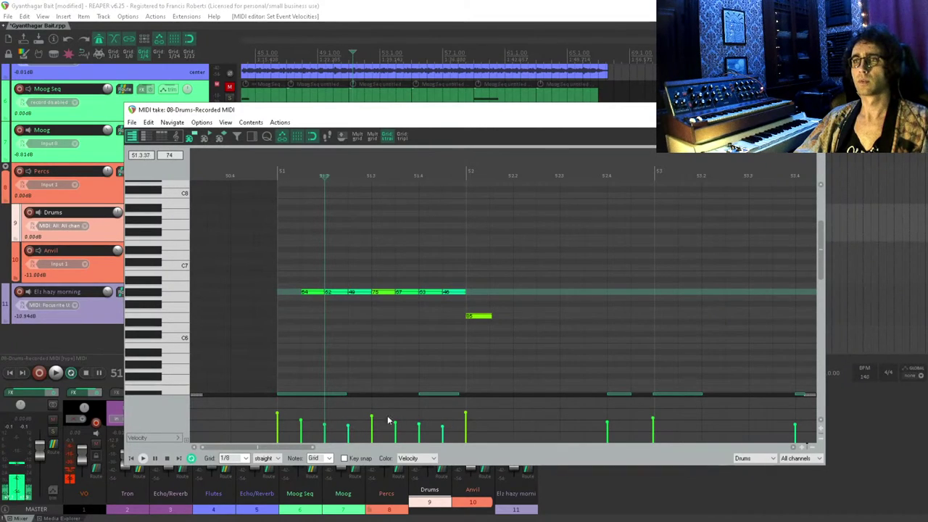
# - Play bars 51 to 53 and slightly lower the velocity of the A#2 note at 52.4.00
pyautogui.click(258, 323)
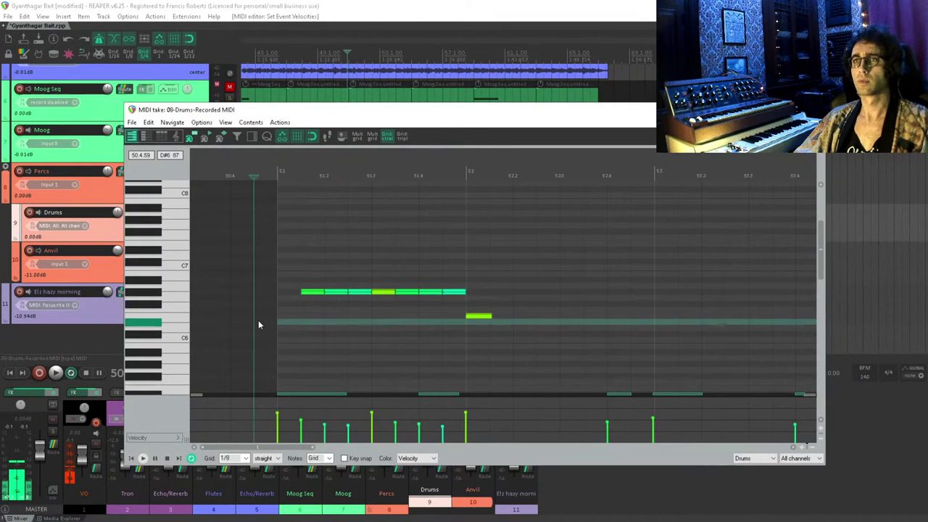
pyautogui.press('space')
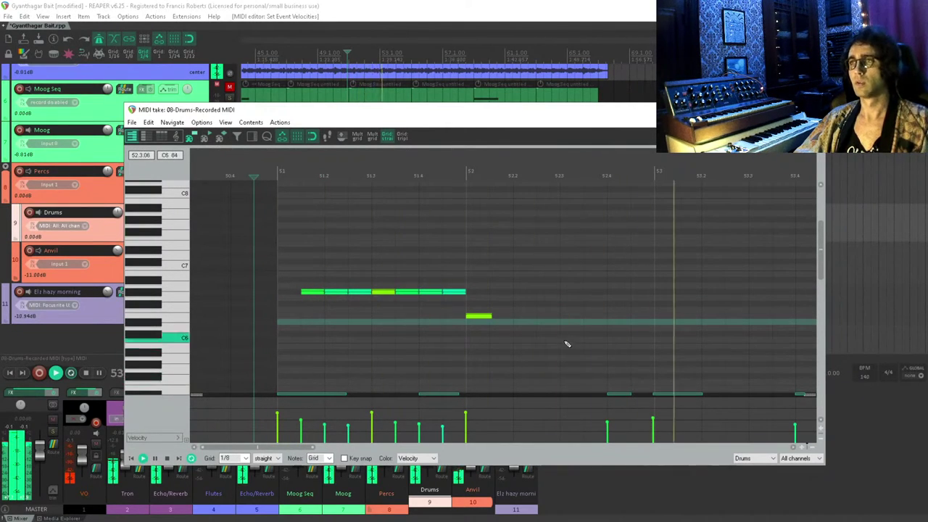
pyautogui.scroll(1, 485, 331)
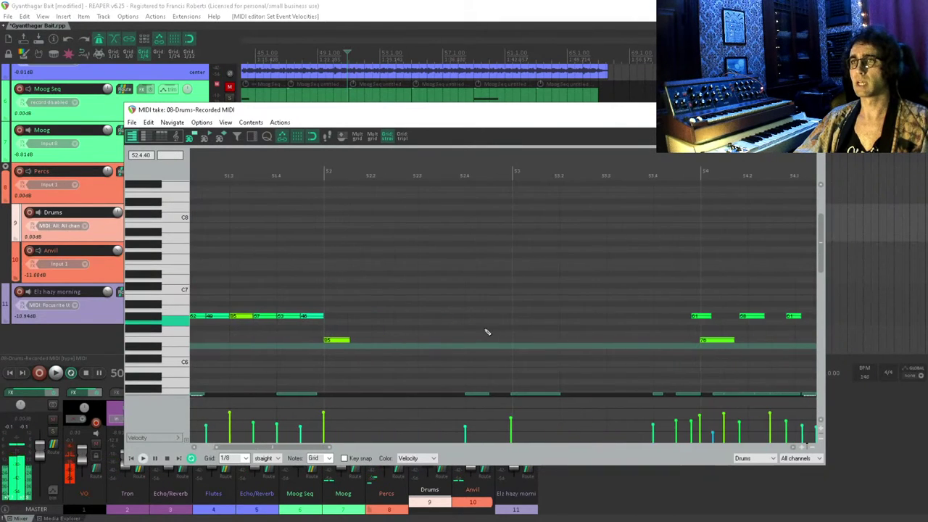
pyautogui.scroll(-2, 493, 303)
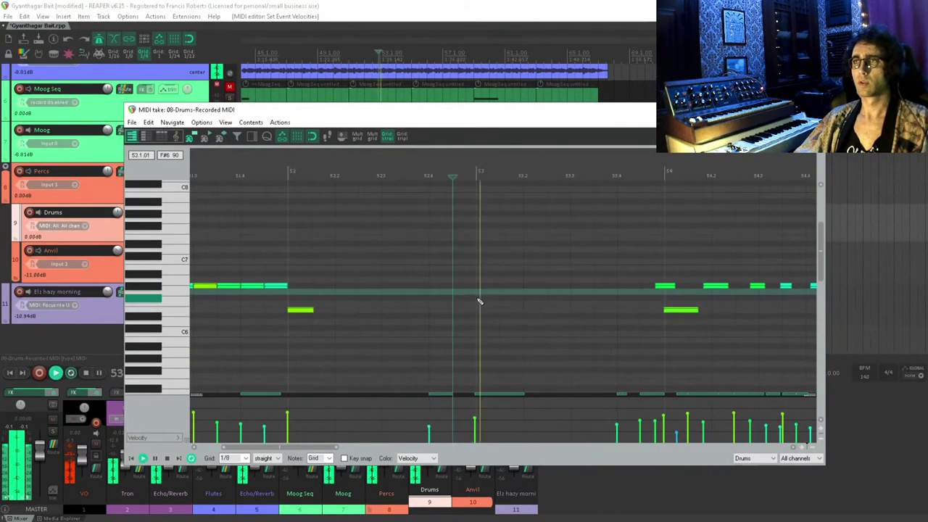
pyautogui.scroll(-2, 452, 294)
pyautogui.scroll(2, 464, 305)
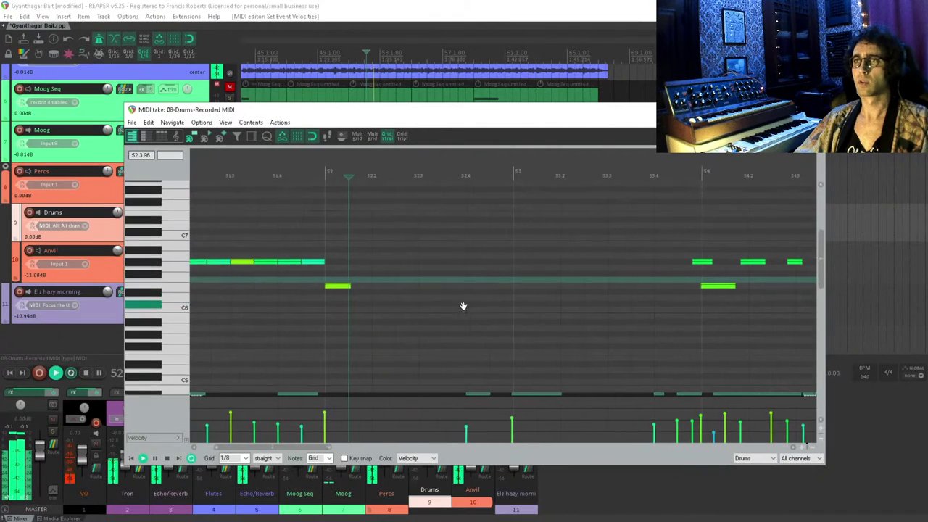
# - Add a quiet 1/8 G#4 note at 52.4.50 and play the transition from bar 52 into bar 53
pyautogui.moveTo(485, 329)
pyautogui.mouseDown()
pyautogui.moveTo(485, 387)
pyautogui.moveTo(488, 342)
pyautogui.mouseUp()
pyautogui.click(381, 325)
pyautogui.press('space')
pyautogui.scroll(1, 512, 304)
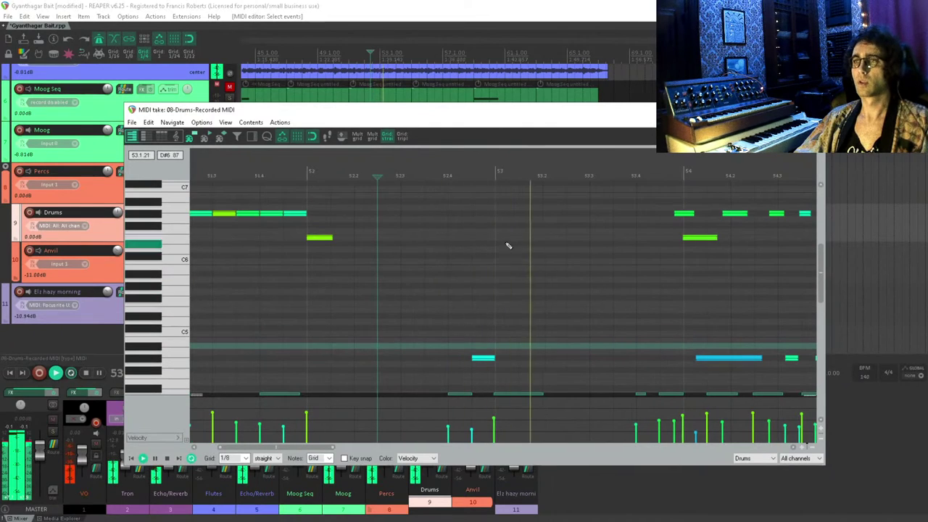
pyautogui.scroll(6, 507, 318)
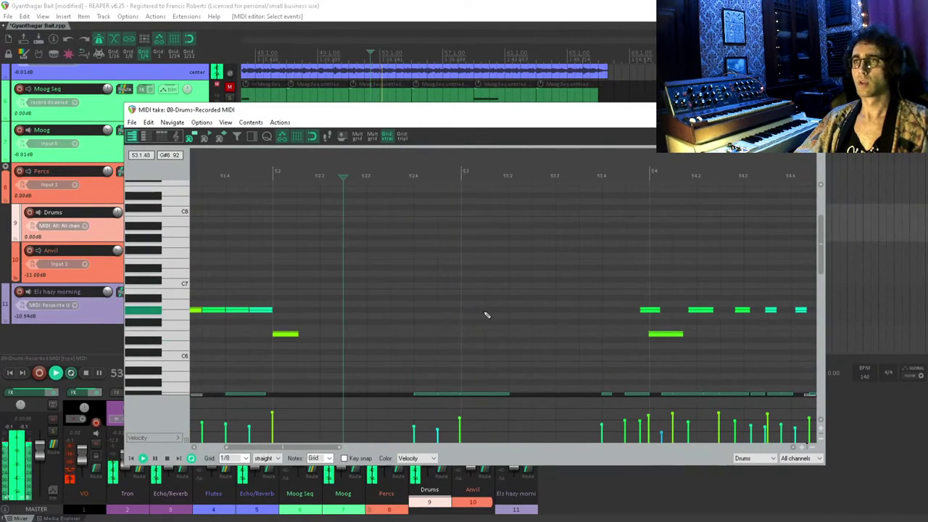
# - Fill G#6 with consecutive 1/8 notes from 53.1.50 up to bar 54
pyautogui.press('space')
pyautogui.click(497, 312)
pyautogui.moveTo(549, 317); pyautogui.dragTo(608, 316)
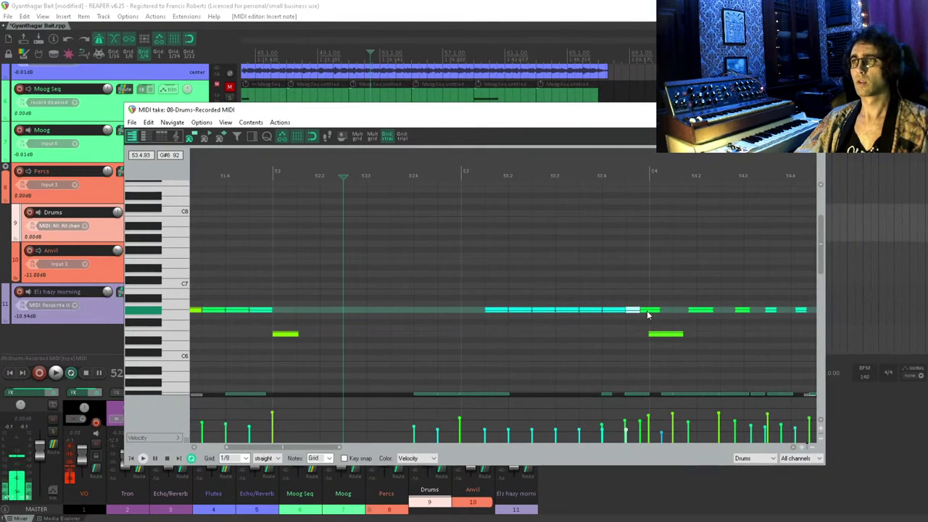
# - Shape the new G#6 velocities to fall from 53.1.50, accent 53.3.00, fall again to 53.4.50, and play from 52.4.00
pyautogui.moveTo(457, 280); pyautogui.dragTo(649, 328)
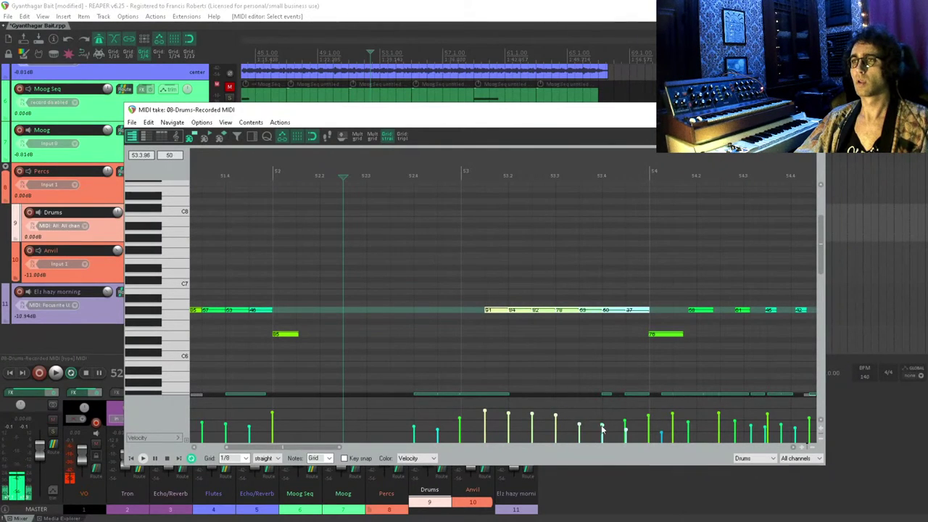
pyautogui.moveTo(502, 419); pyautogui.dragTo(524, 424)
pyautogui.click(414, 254)
pyautogui.press('space')
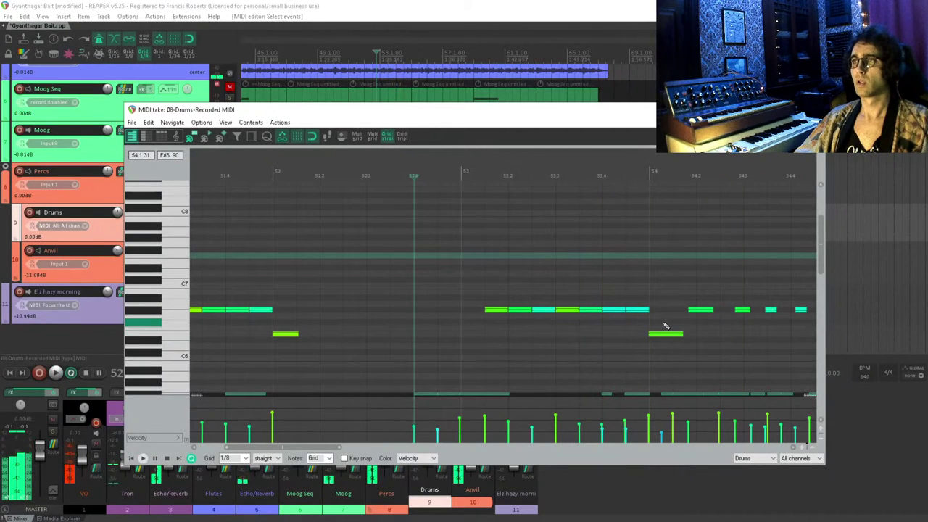
# - Switch the MIDI editor's 1/8 grid to triplet and align the two short G#4 notes in beat 3 of bar 54
pyautogui.scroll(-3, 655, 347)
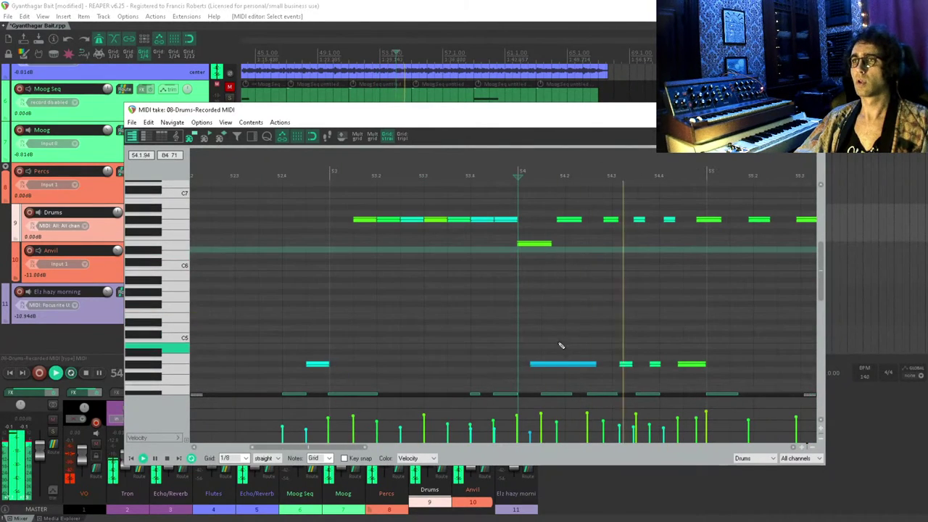
pyautogui.moveTo(565, 349); pyautogui.dragTo(418, 214)
pyautogui.moveTo(456, 263); pyautogui.dragTo(396, 293)
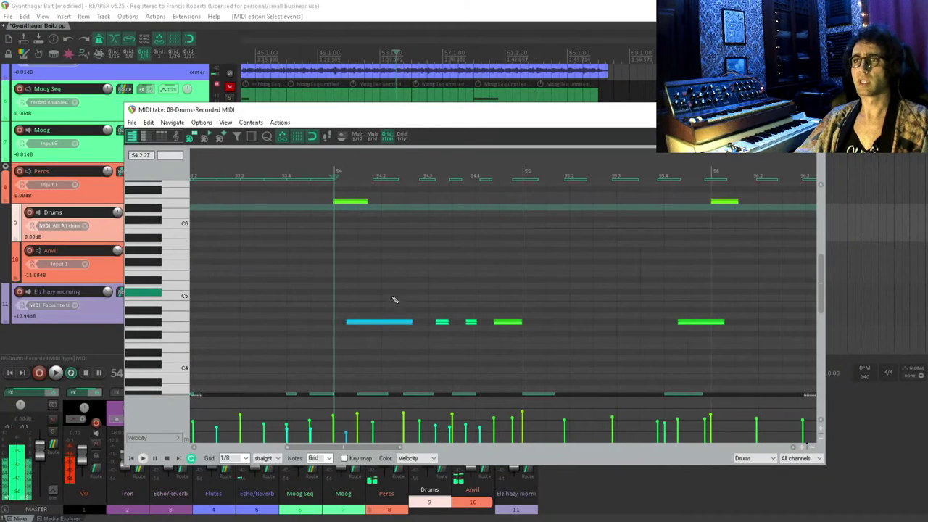
pyautogui.click(401, 137)
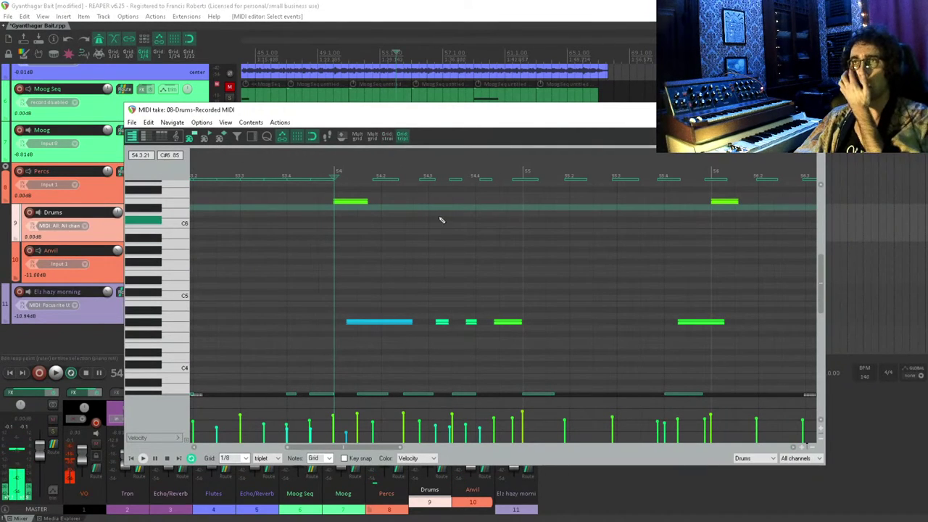
pyautogui.scroll(1, 445, 305)
pyautogui.click(436, 340)
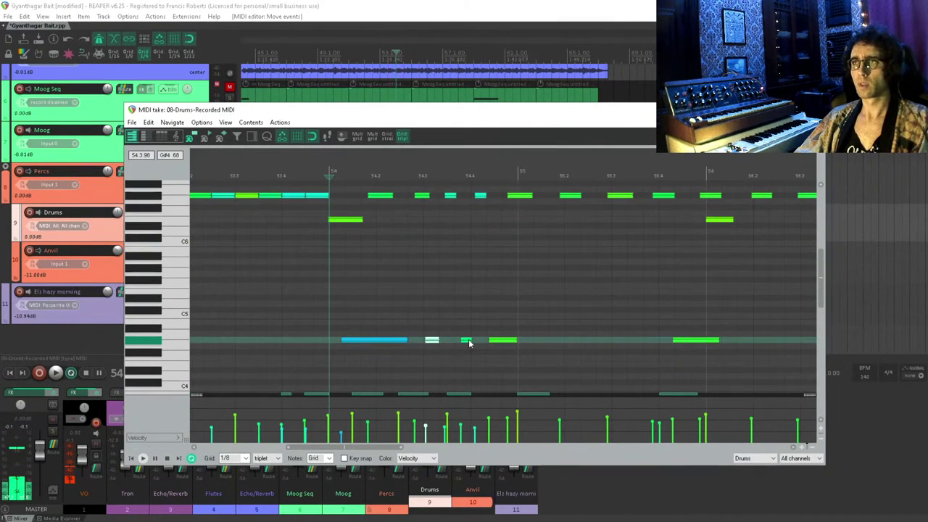
pyautogui.moveTo(459, 342); pyautogui.dragTo(465, 286)
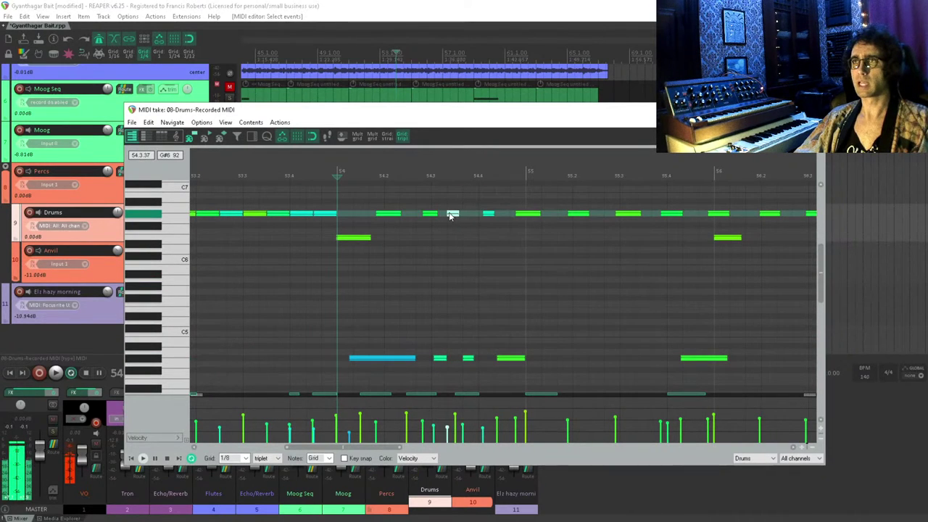
# - Align bar 54's late G#6 notes and last G#4 note to the triplet grid, ending the last G#6 note at bar 55
pyautogui.click(425, 214)
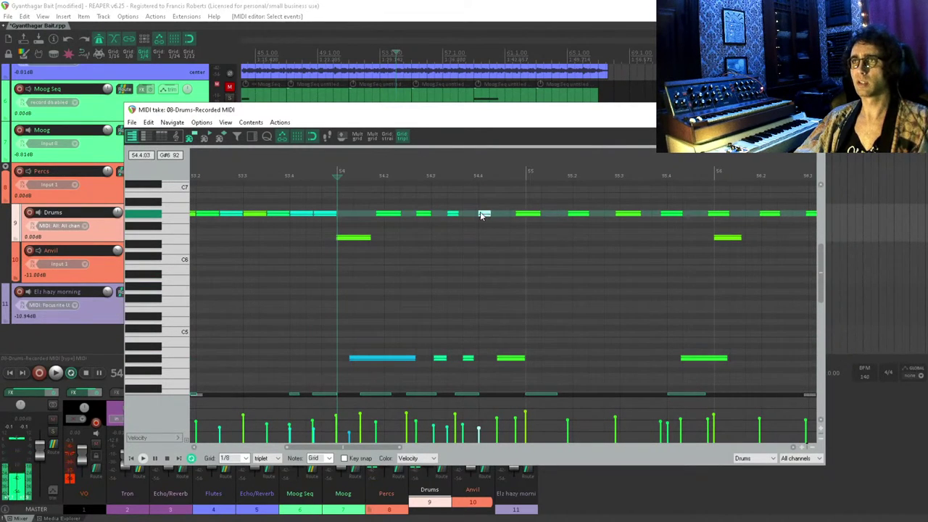
pyautogui.moveTo(510, 357); pyautogui.dragTo(507, 356)
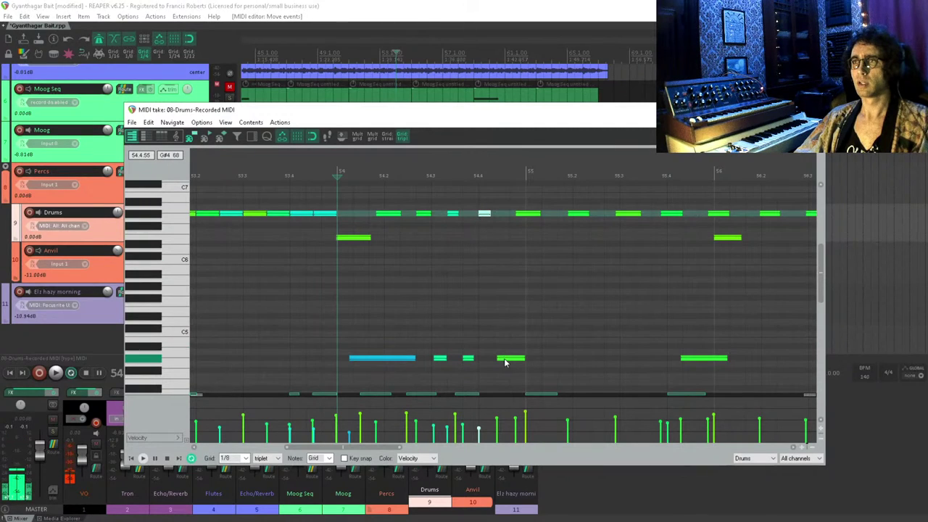
pyautogui.click(520, 214)
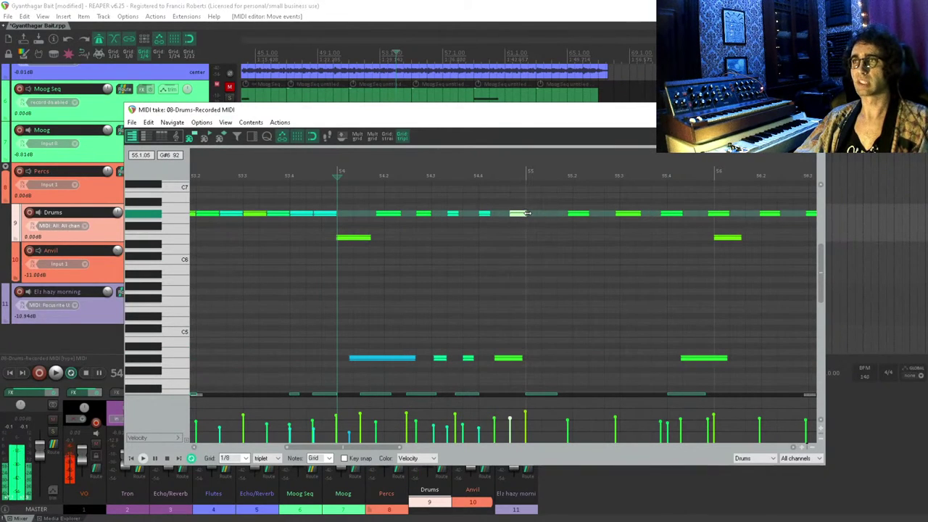
pyautogui.click(527, 213)
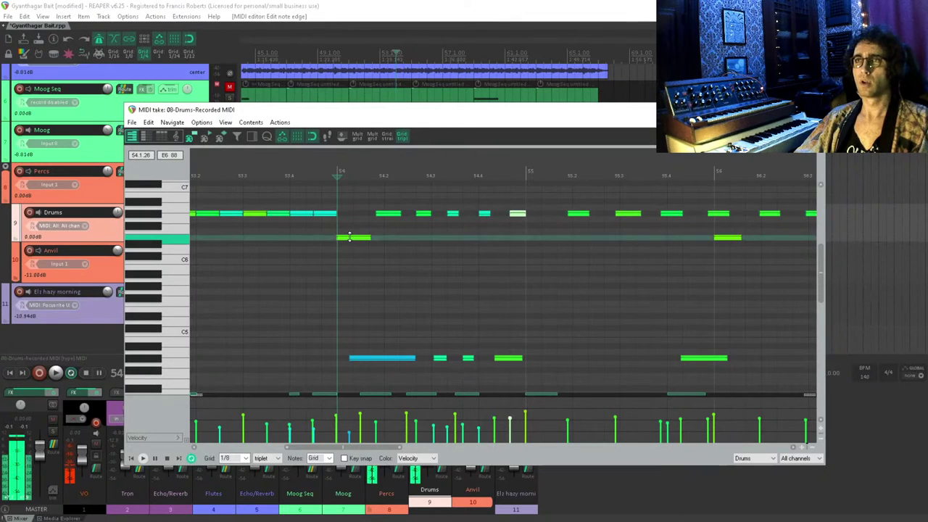
# - Play the drum part from bar 50 into bar 54 to check the fills and triplets
pyautogui.click(315, 261)
pyautogui.scroll(-5, 315, 261)
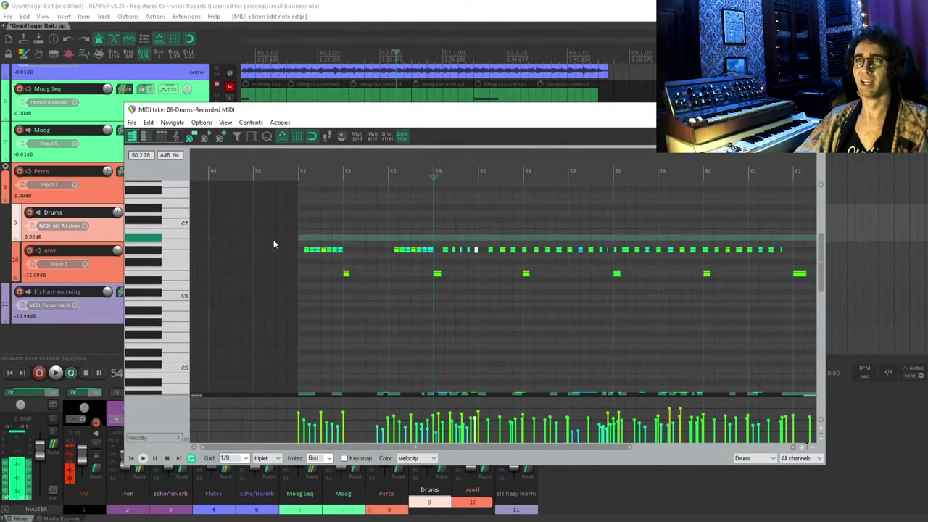
pyautogui.press('space')
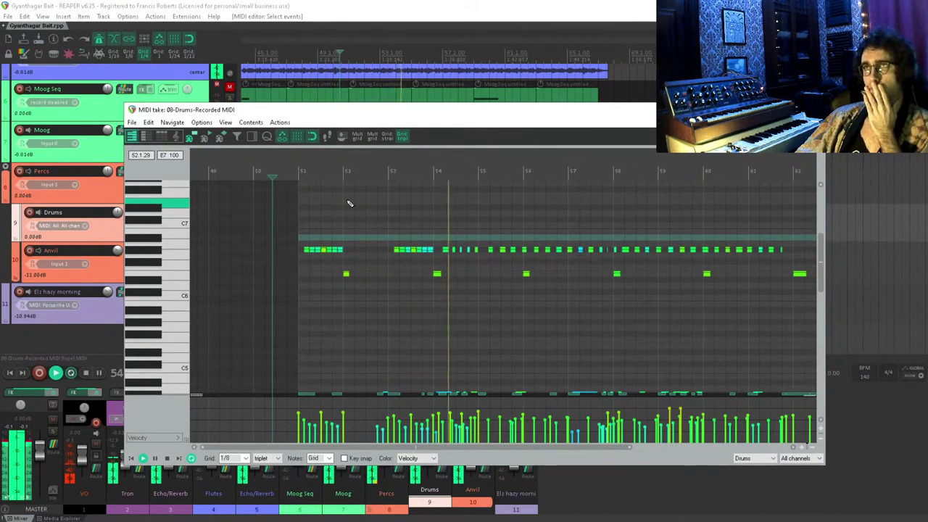
# - Delete the long G#4 note early in bar 54 and the G#6 note near 54.2.00, playing the passage
pyautogui.scroll(4, 442, 261)
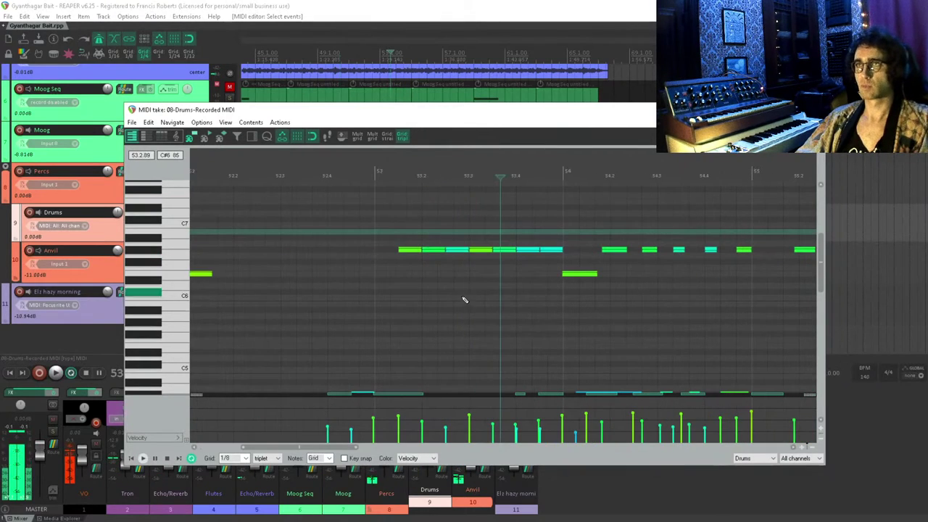
pyautogui.scroll(-5, 569, 275)
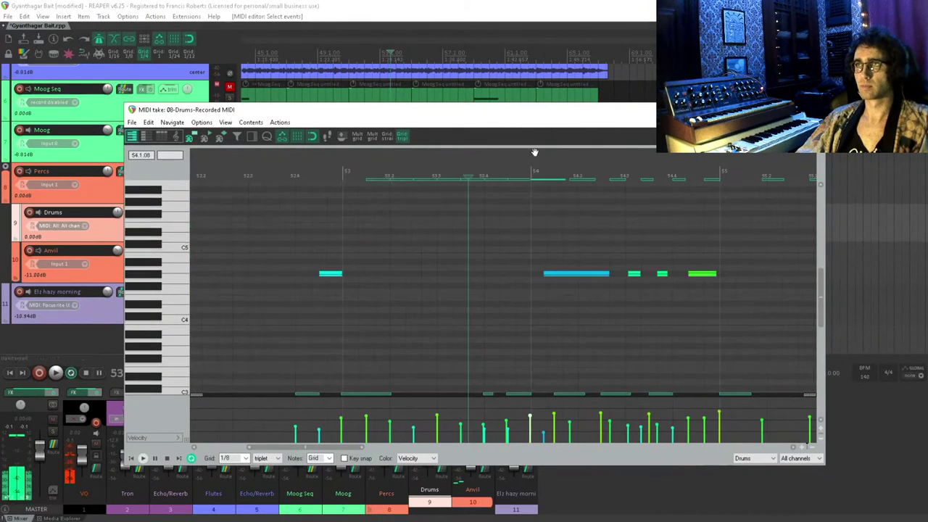
pyautogui.doubleClick(552, 273)
pyautogui.scroll(3, 484, 332)
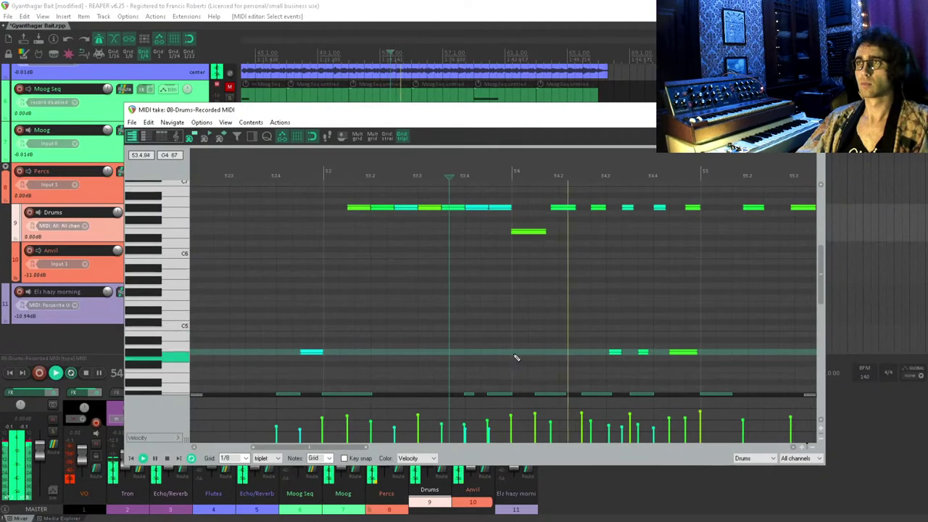
pyautogui.doubleClick(562, 207)
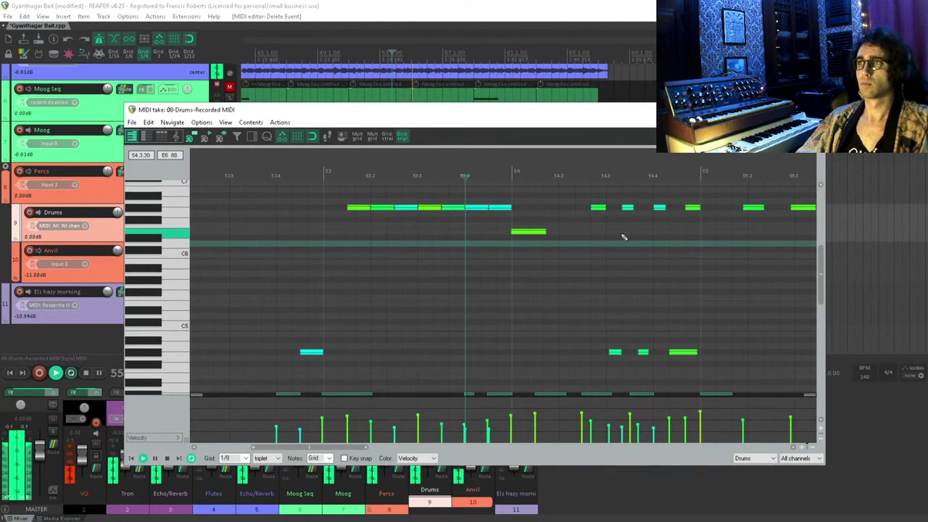
pyautogui.press('space')
# - Delete bar 54's remaining short G#6 and G#4 notes before beat 4, and play the passage between deletions
pyautogui.moveTo(578, 205); pyautogui.dragTo(632, 388)
pyautogui.press('Delete')
pyautogui.press('space')
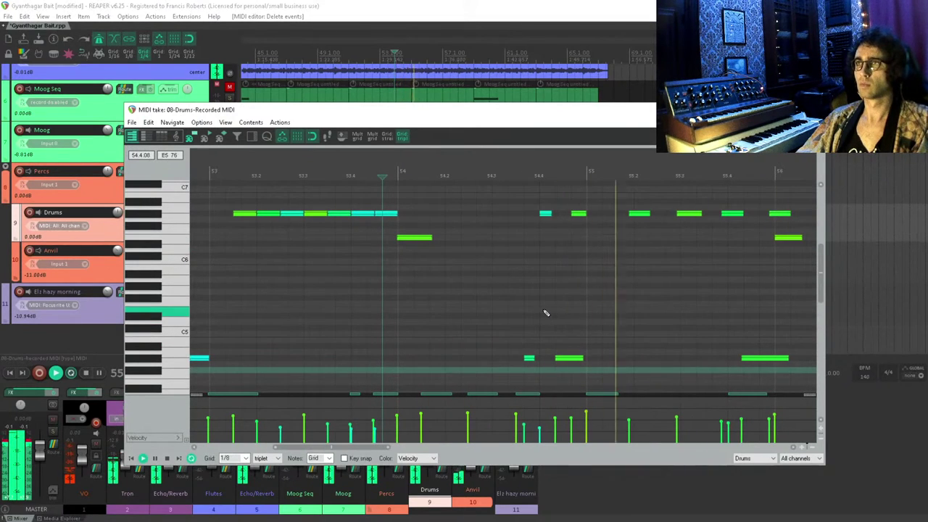
pyautogui.press('space')
pyautogui.moveTo(507, 293); pyautogui.dragTo(536, 380)
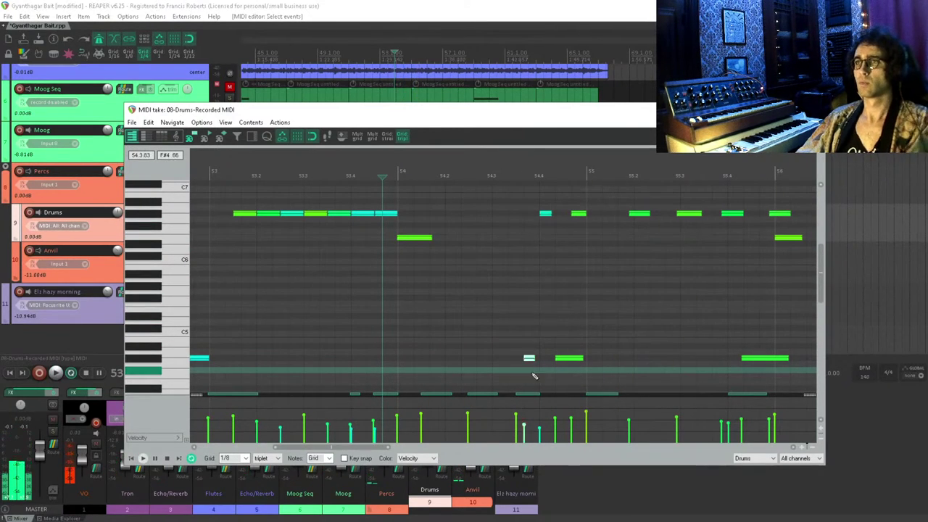
pyautogui.press('Delete')
pyautogui.press('space')
pyautogui.press('space')
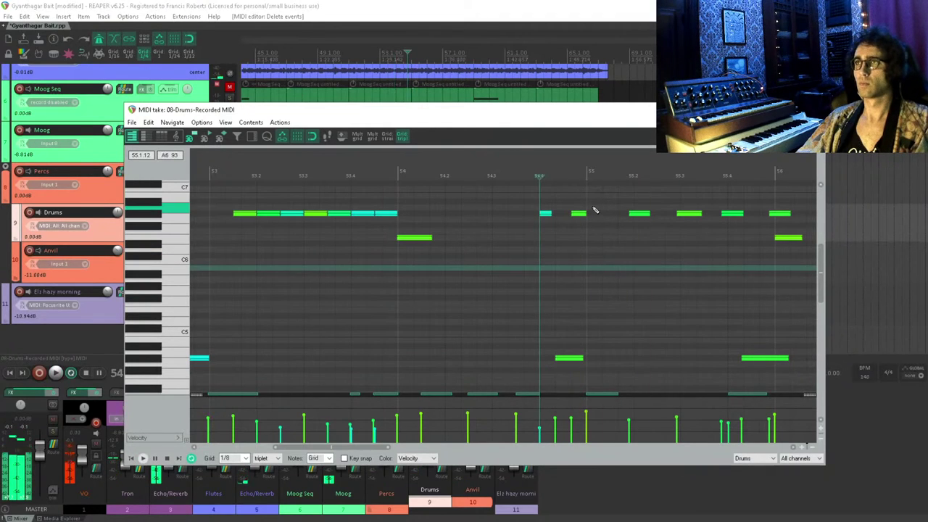
# - Add a quiet 1/8 triplet A#2 note at 55.1.00 and play the transition from beat 3 of bar 54
pyautogui.click(593, 220)
pyautogui.moveTo(598, 224); pyautogui.dragTo(592, 316)
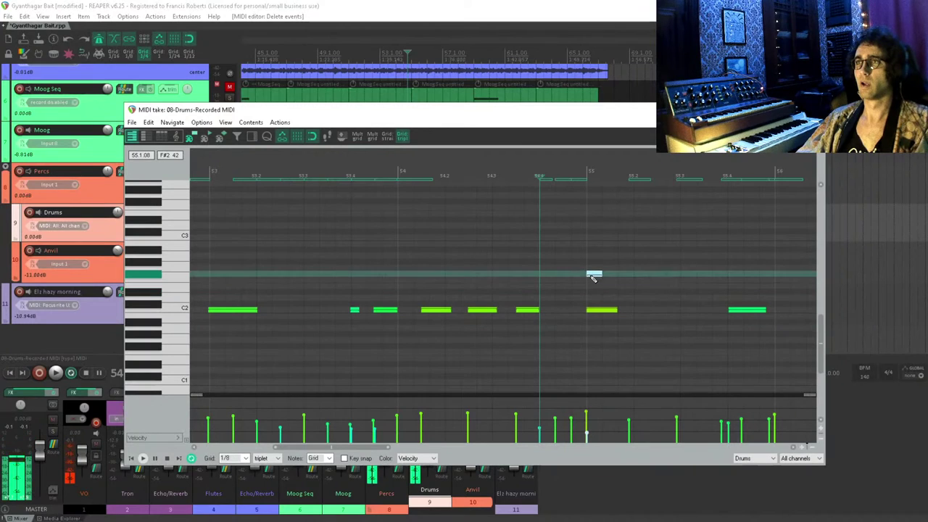
pyautogui.moveTo(594, 255); pyautogui.dragTo(595, 250)
pyautogui.click(506, 251)
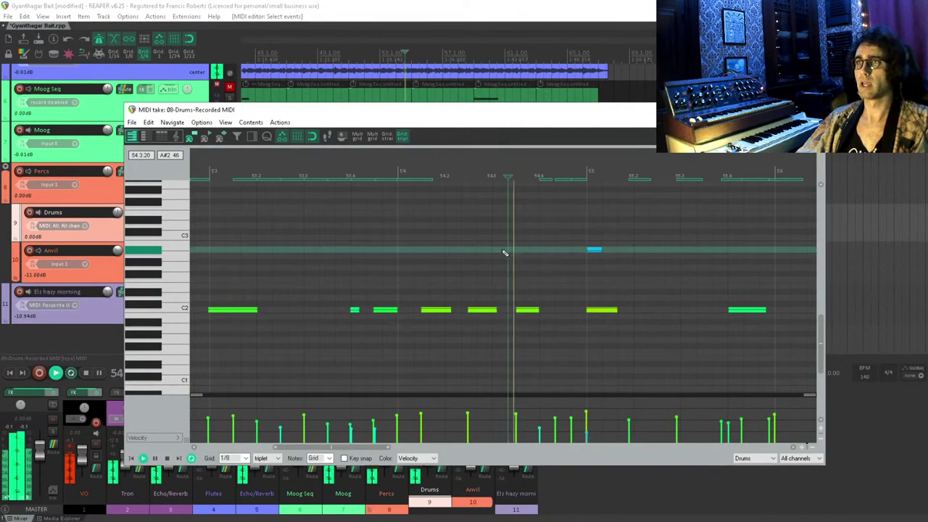
pyautogui.press('space')
pyautogui.scroll(-3, 528, 261)
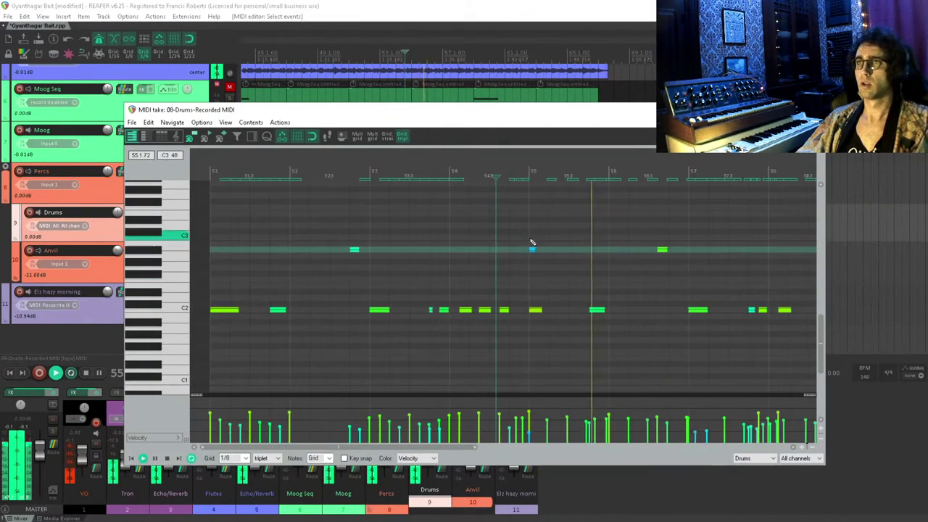
pyautogui.scroll(5, 528, 326)
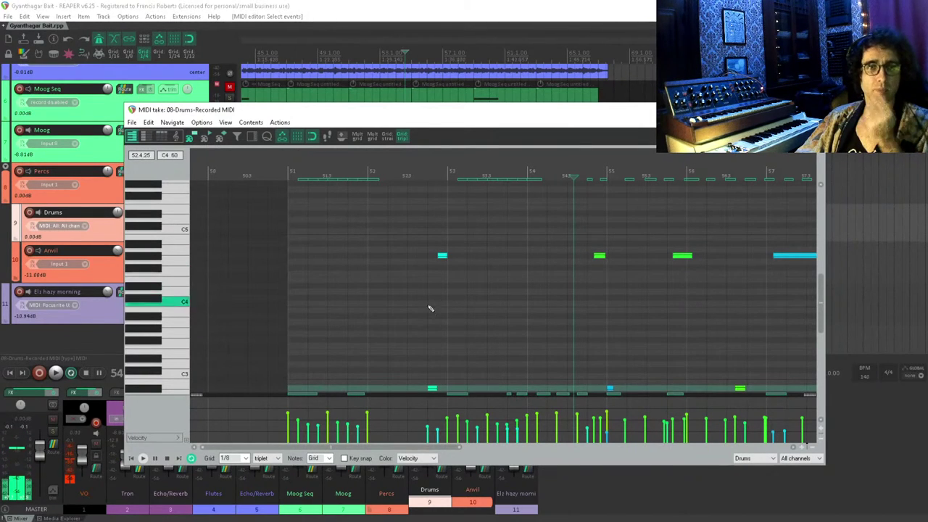
# - Close the drum take's MIDI editor and return to the percussion tracks in the arrangement
pyautogui.moveTo(356, 253); pyautogui.dragTo(460, 342)
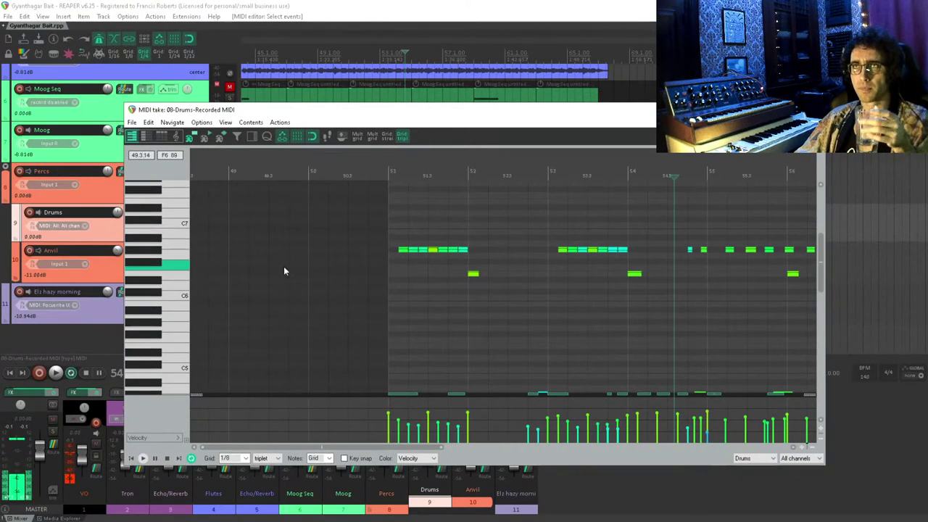
pyautogui.press('Escape')
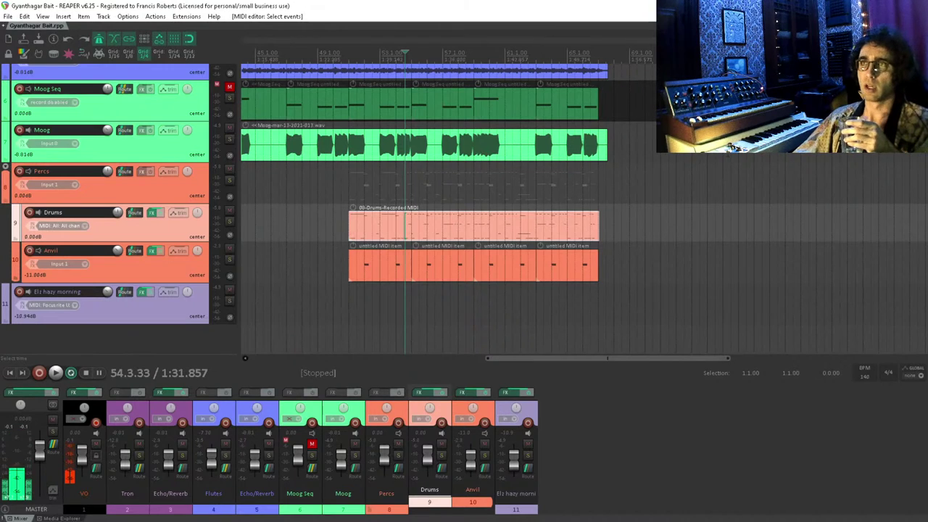
pyautogui.scroll(1, 435, 194)
pyautogui.hscroll(-2, 436, 193)
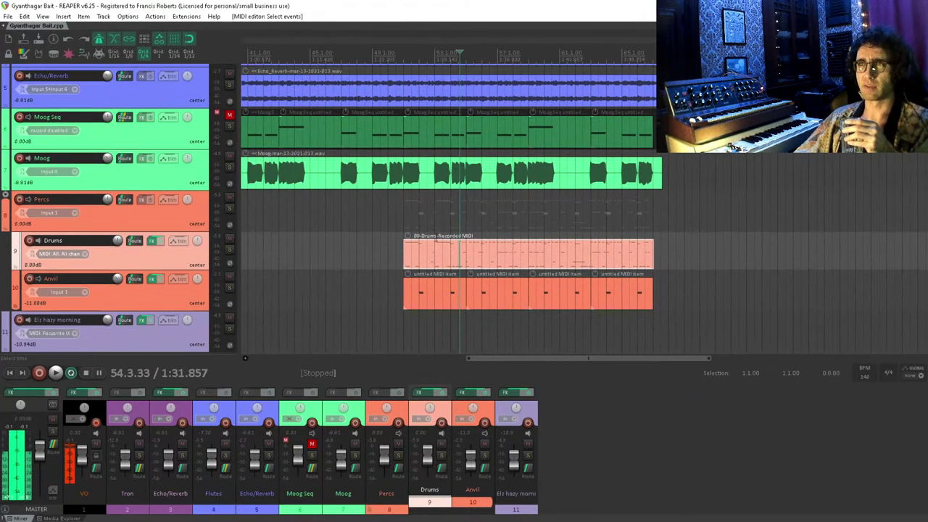
# - Place the edit cursor at 51.1.00 on the Percs track and save the project
pyautogui.click(404, 216)
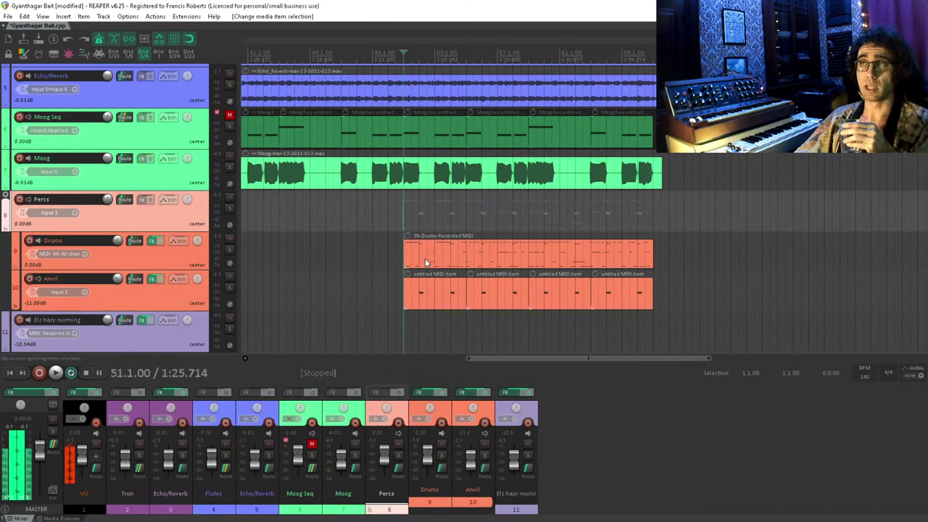
pyautogui.moveTo(405, 221); pyautogui.dragTo(403, 230)
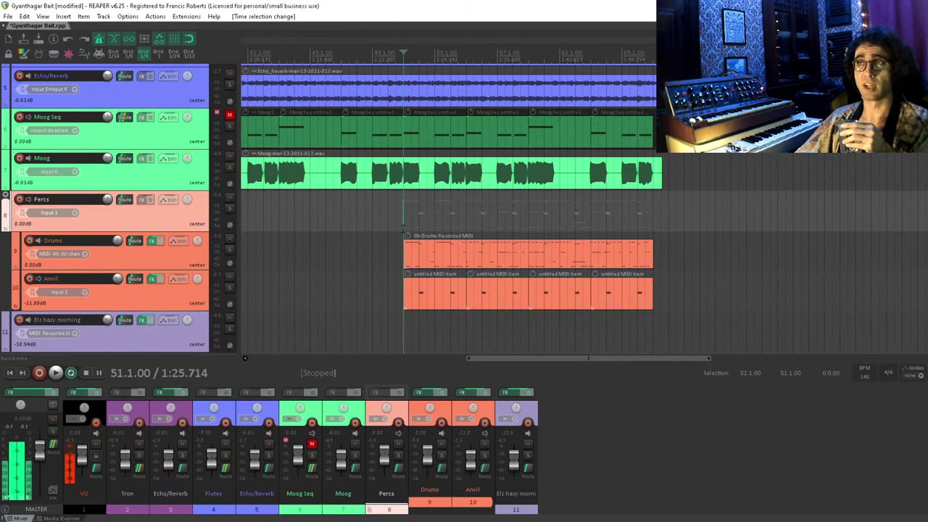
pyautogui.hotkey('ctrl', 's')
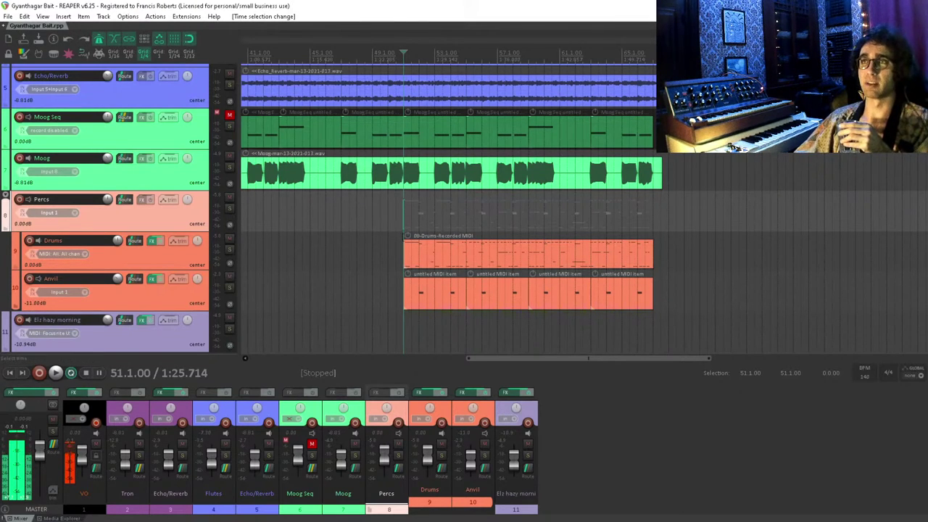
# - Play the song from 3.1.00 to review the whole arrangement with both percussion sections
pyautogui.scroll(-4, 490, 234)
pyautogui.scroll(1, 491, 234)
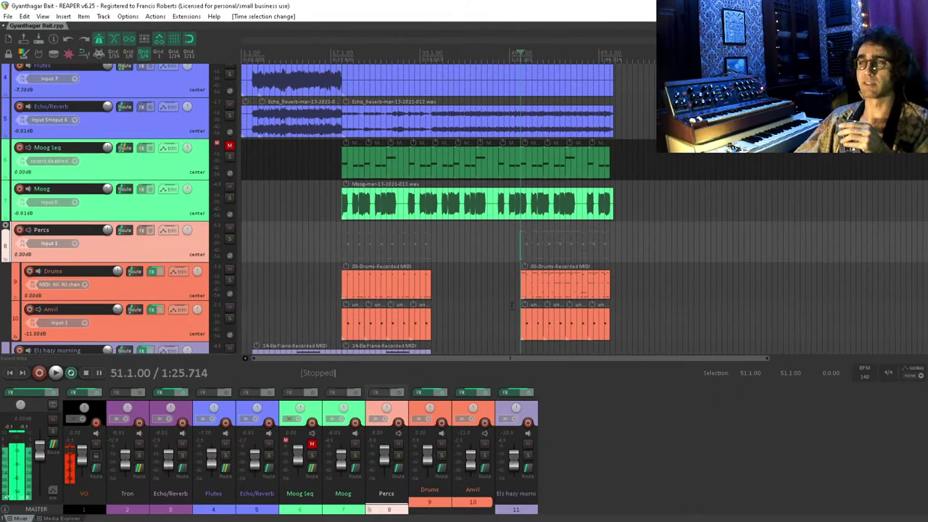
pyautogui.scroll(2, 437, 229)
pyautogui.scroll(-3, 437, 229)
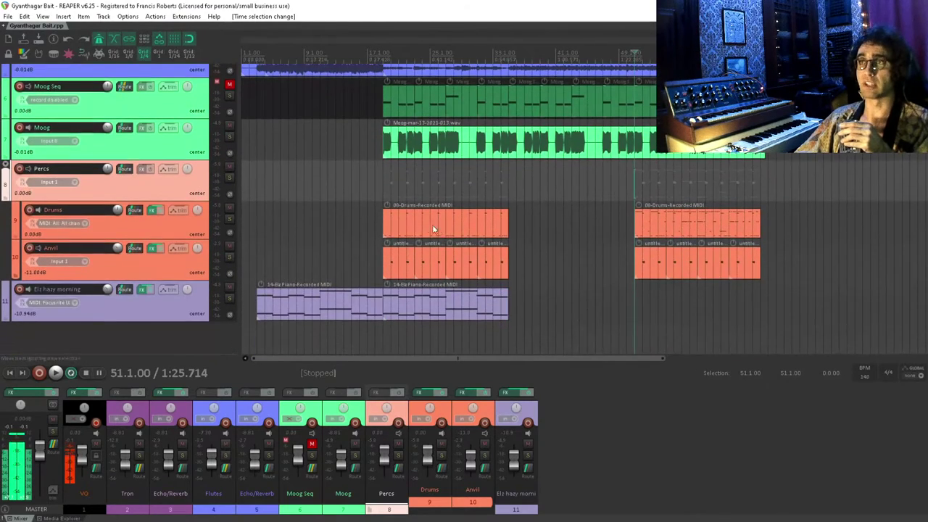
pyautogui.click(257, 190)
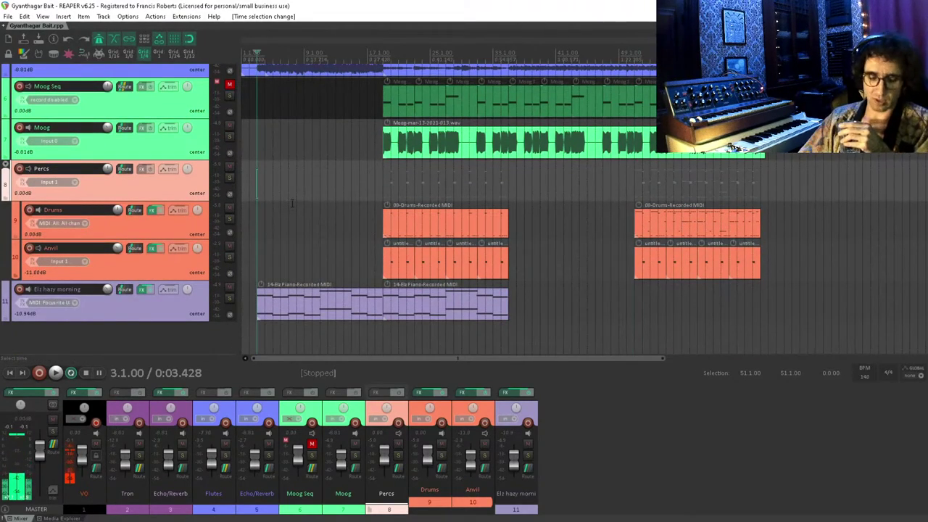
pyautogui.press('space')
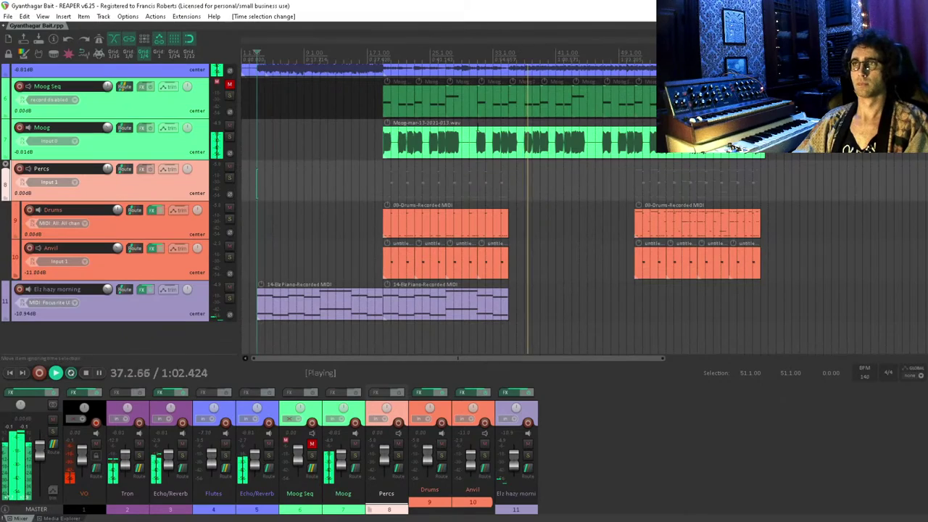
# - Split the Moog audio take at bars 35 and 51, and mute the section between the splits
pyautogui.click(508, 138)
pyautogui.scroll(3, 431, 240)
pyautogui.hscroll(3, 500, 252)
pyautogui.press('s')
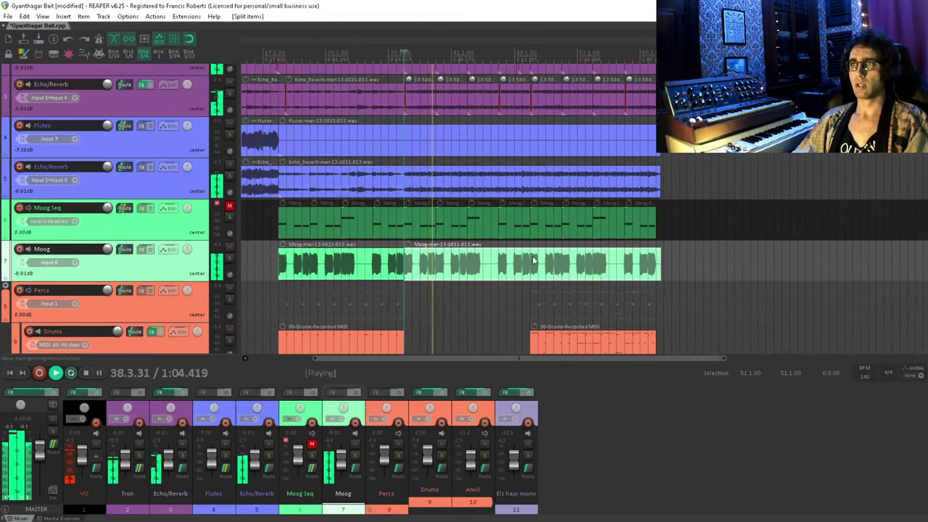
pyautogui.scroll(-2, 527, 257)
pyautogui.hscroll(2, 500, 203)
pyautogui.click(450, 176)
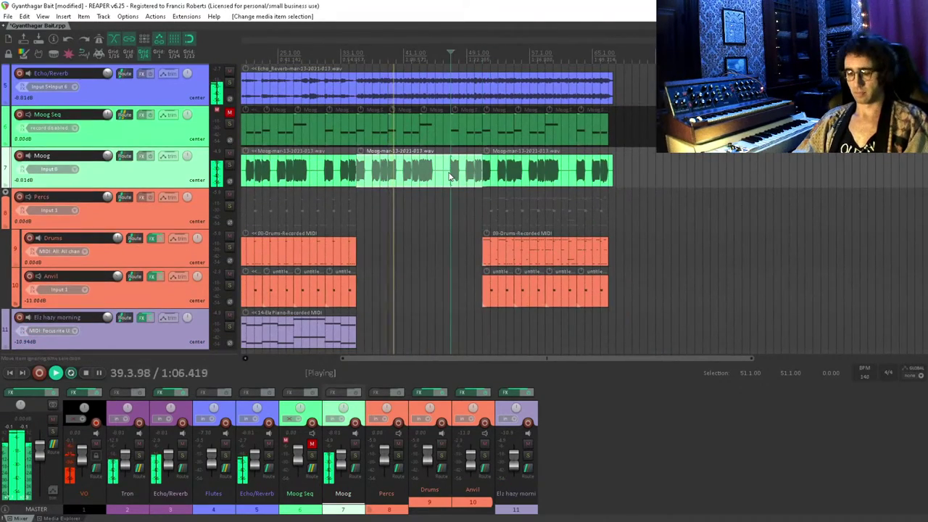
pyautogui.press('u')
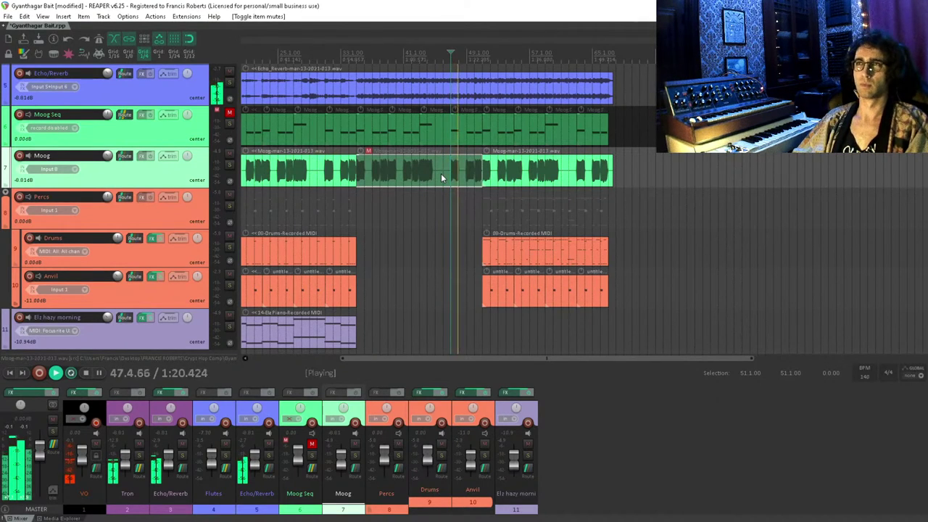
pyautogui.scroll(3, 499, 196)
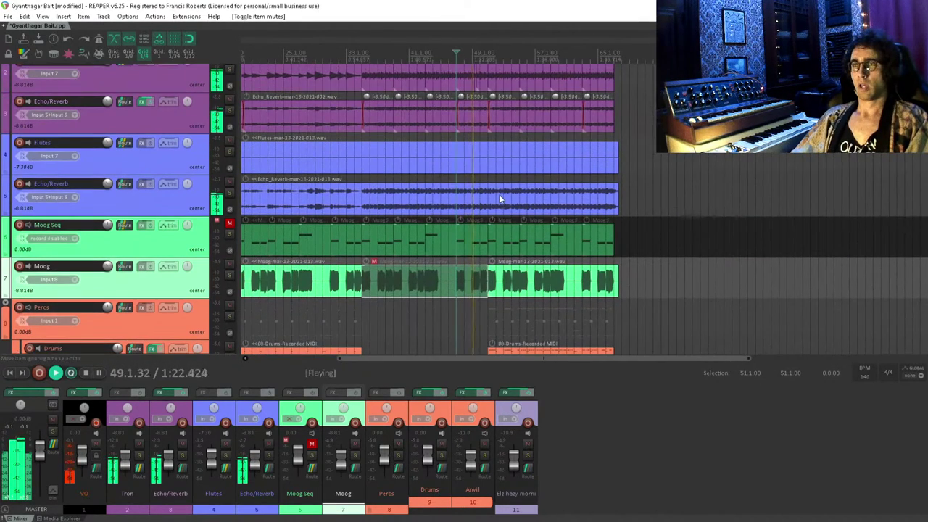
# - Shorten the Tron Echo/Reverb item that ends at bar 51 to about beat 2 of bar 50, and play the transition from 48.4.00
pyautogui.press('space')
pyautogui.click(481, 109)
pyautogui.scroll(3, 479, 107)
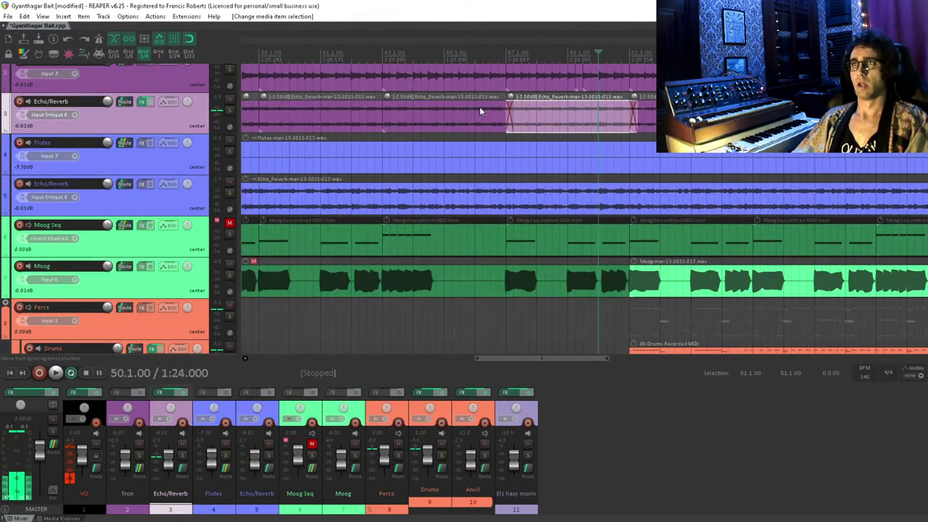
pyautogui.scroll(-1, 641, 101)
pyautogui.scroll(2, 564, 219)
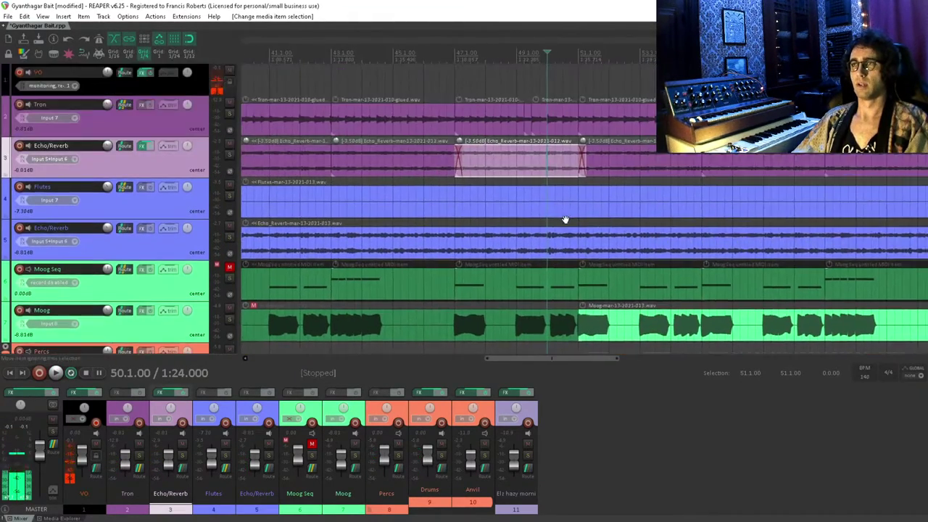
pyautogui.moveTo(582, 161); pyautogui.dragTo(555, 161)
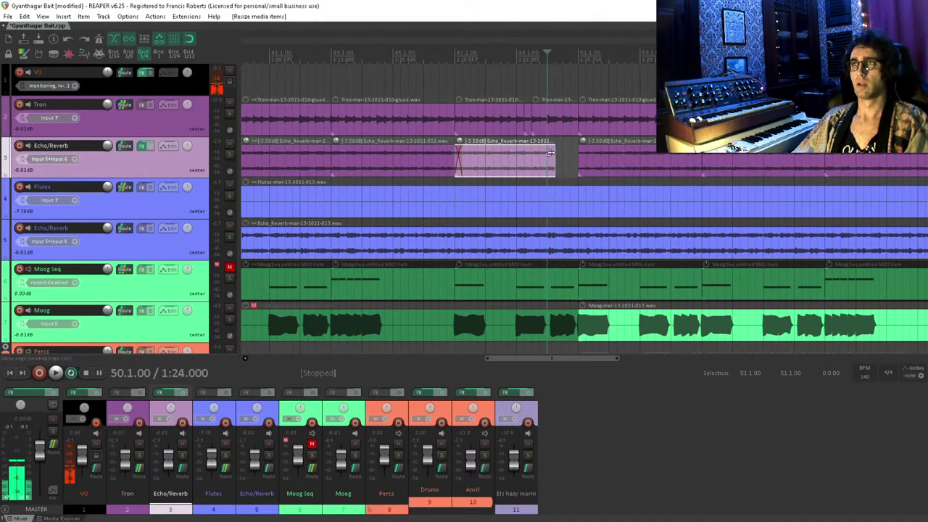
pyautogui.click(506, 76)
pyautogui.press('space')
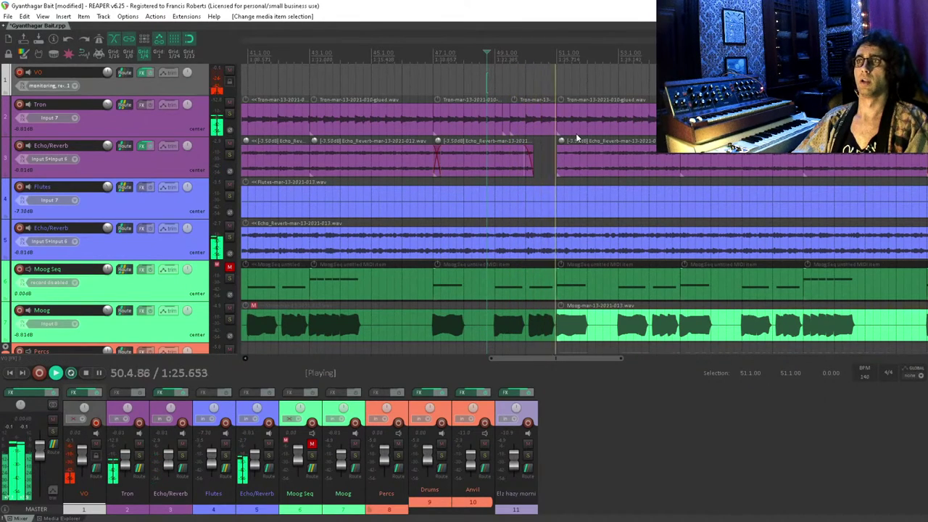
# - Adjust the fades around the Tron echo gap and trim the earlier item's end to bar 50, playing the result from just before bar 47
pyautogui.press('space')
pyautogui.click(555, 148)
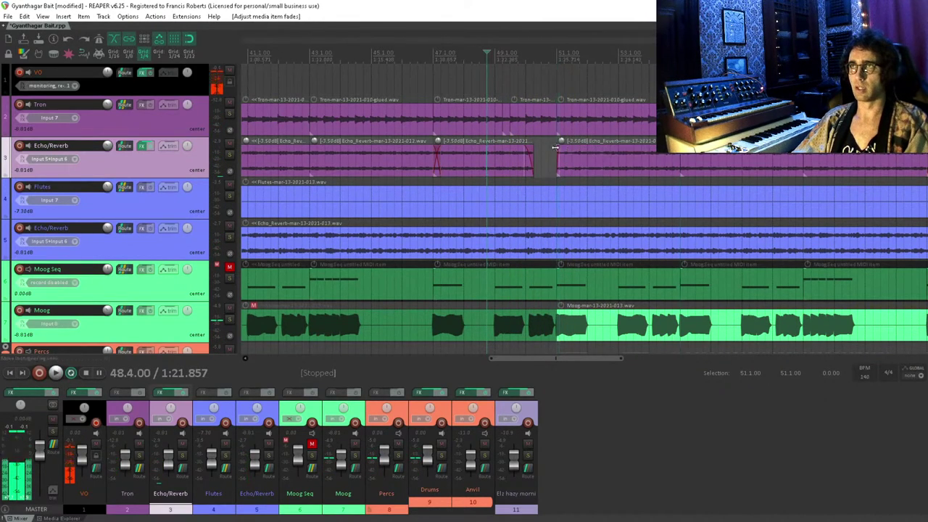
pyautogui.moveTo(526, 145); pyautogui.dragTo(532, 146)
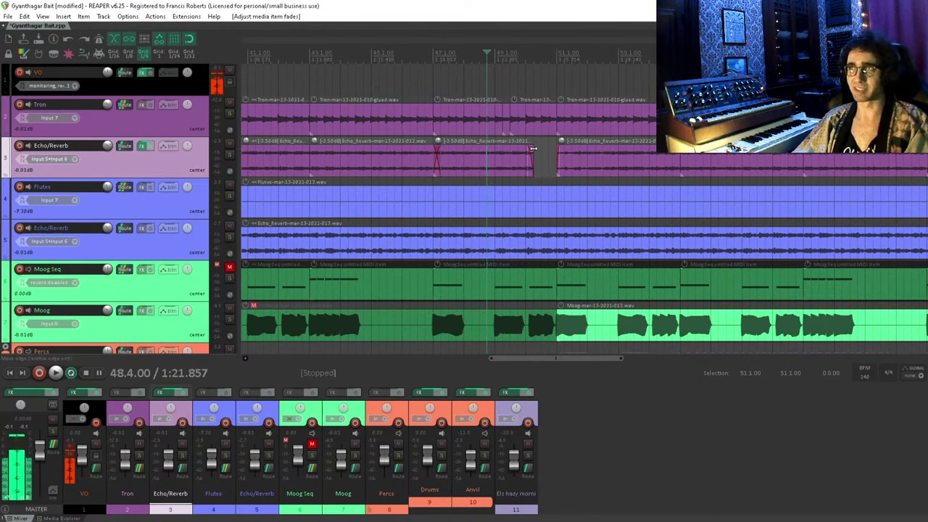
pyautogui.moveTo(532, 156); pyautogui.dragTo(525, 156)
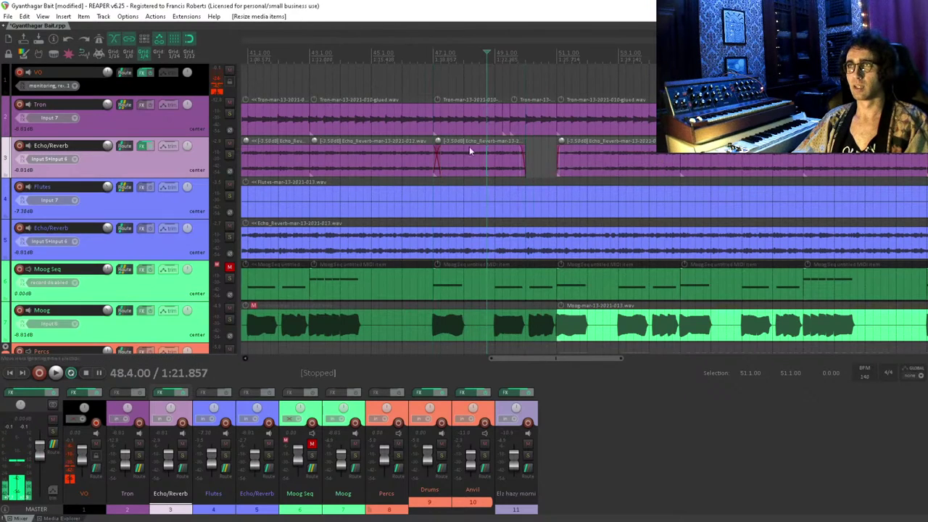
pyautogui.click(424, 76)
pyautogui.press('space')
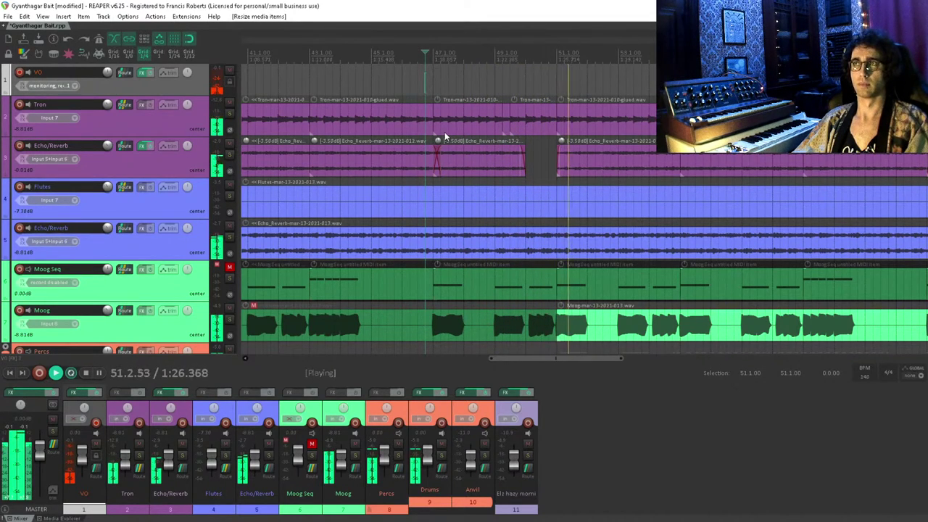
# - Trim the end of the Tron item before bar 51 to about beat 4 of bar 50, and play the transition from 49.3.00
pyautogui.click(514, 58)
pyautogui.scroll(2, 577, 108)
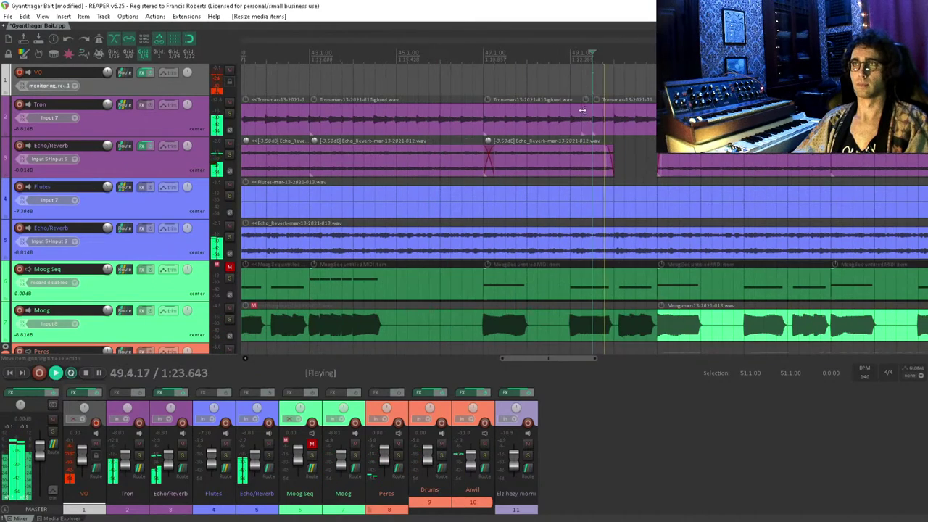
pyautogui.press('space')
pyautogui.moveTo(658, 121); pyautogui.dragTo(643, 120)
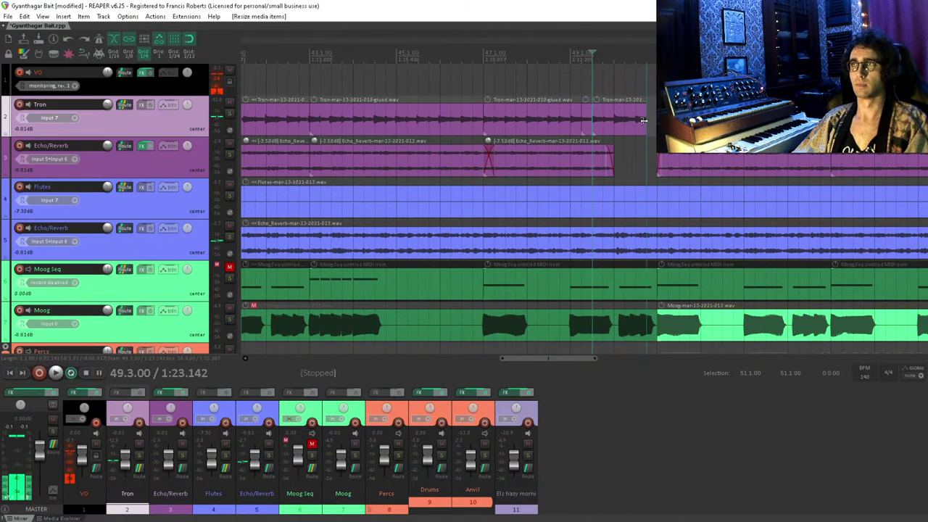
pyautogui.click(644, 91)
pyautogui.press('space')
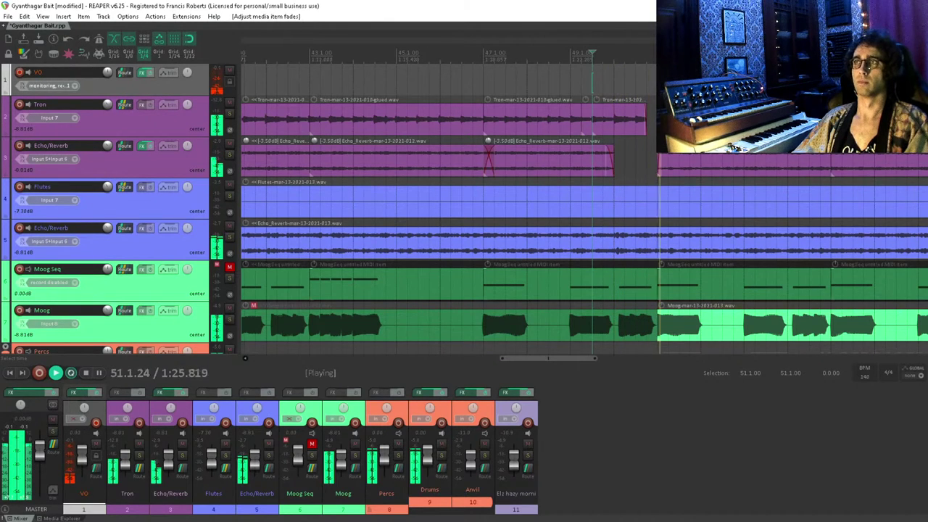
pyautogui.press('space')
pyautogui.moveTo(653, 218); pyautogui.dragTo(642, 219)
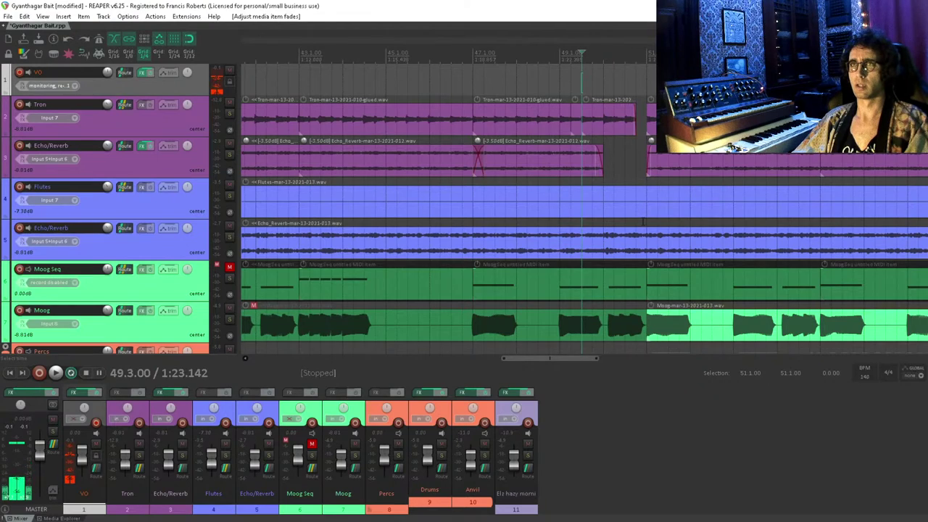
# - Delete the long Flutes take and its matching Echo/Reverb take that start at bar 19
pyautogui.scroll(-6, 616, 229)
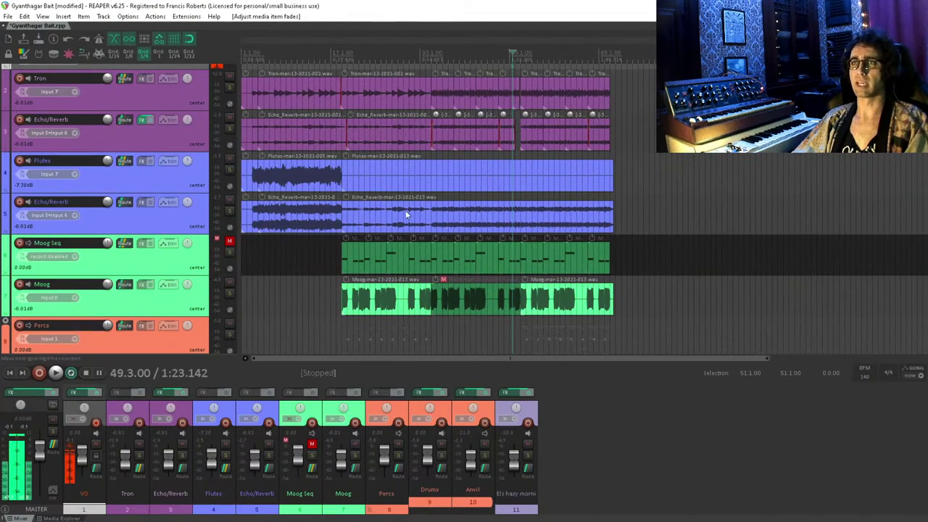
pyautogui.click(404, 213)
pyautogui.press('Delete')
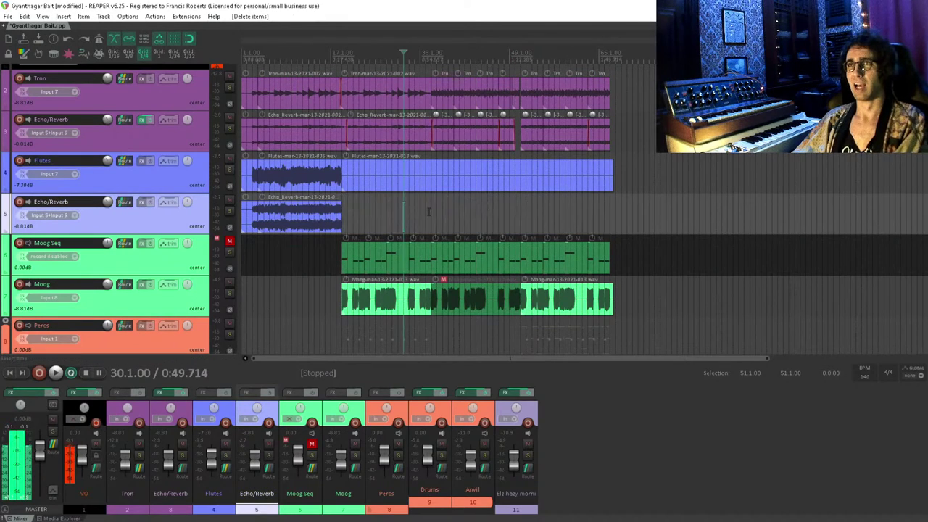
pyautogui.click(372, 218)
pyautogui.scroll(3, 373, 219)
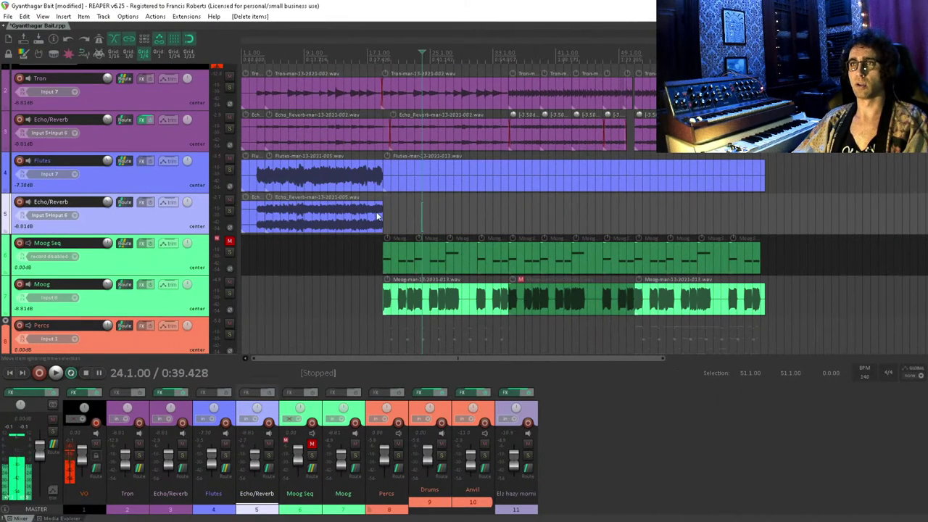
pyautogui.moveTo(378, 215)
pyautogui.mouseDown()
pyautogui.moveTo(390, 211)
pyautogui.moveTo(380, 213)
pyautogui.mouseUp()
pyautogui.click(397, 182)
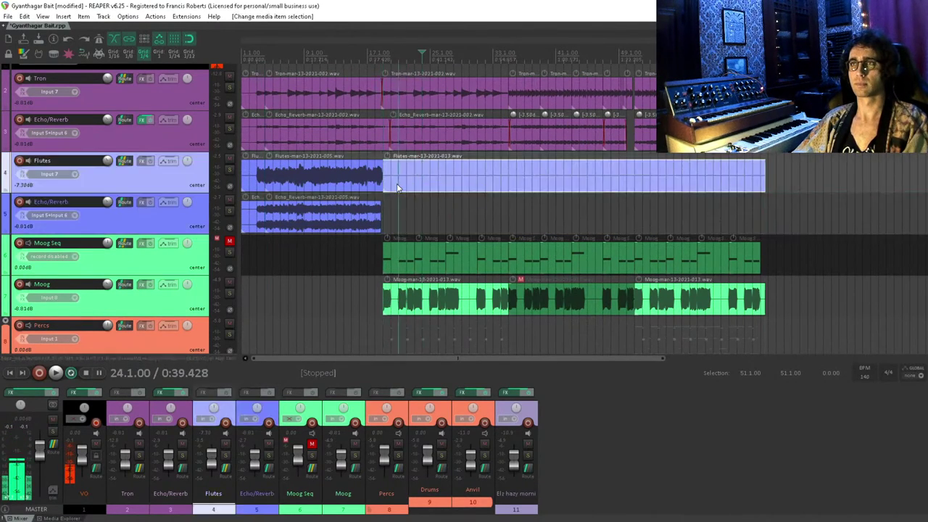
pyautogui.press('Delete')
# - Extend the ends of the remaining Flutes item and its Echo/Reverb item to bar 20
pyautogui.click(359, 179)
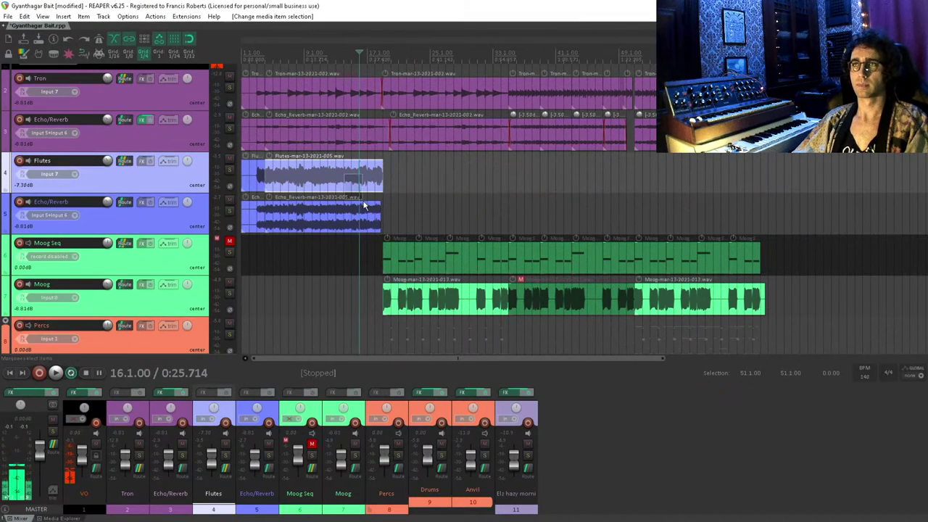
pyautogui.click(400, 211)
pyautogui.scroll(3, 400, 211)
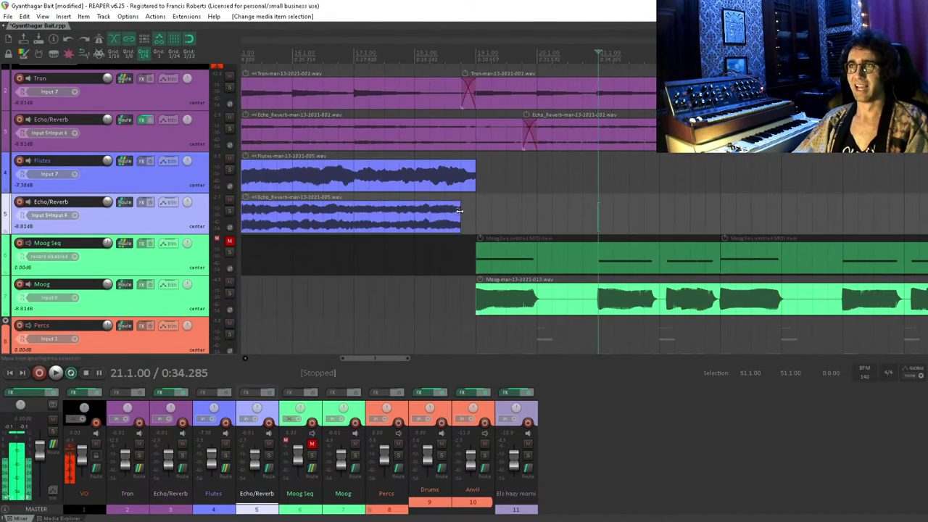
pyautogui.moveTo(462, 215); pyautogui.dragTo(536, 218)
pyautogui.moveTo(475, 174); pyautogui.dragTo(537, 174)
# - Select the extended Flutes and flute Echo/Reverb items together and duplicate them directly after themselves from bar 20
pyautogui.scroll(-5, 517, 174)
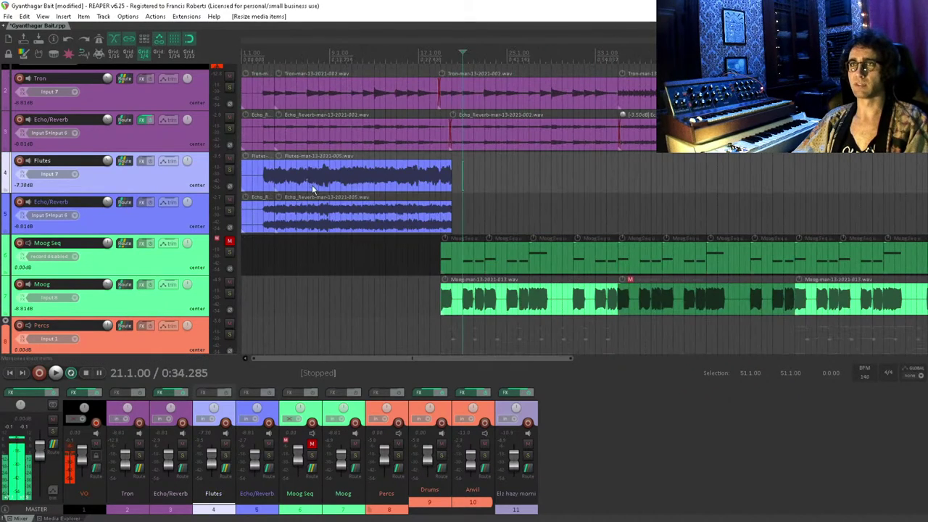
pyautogui.moveTo(307, 184); pyautogui.dragTo(316, 190)
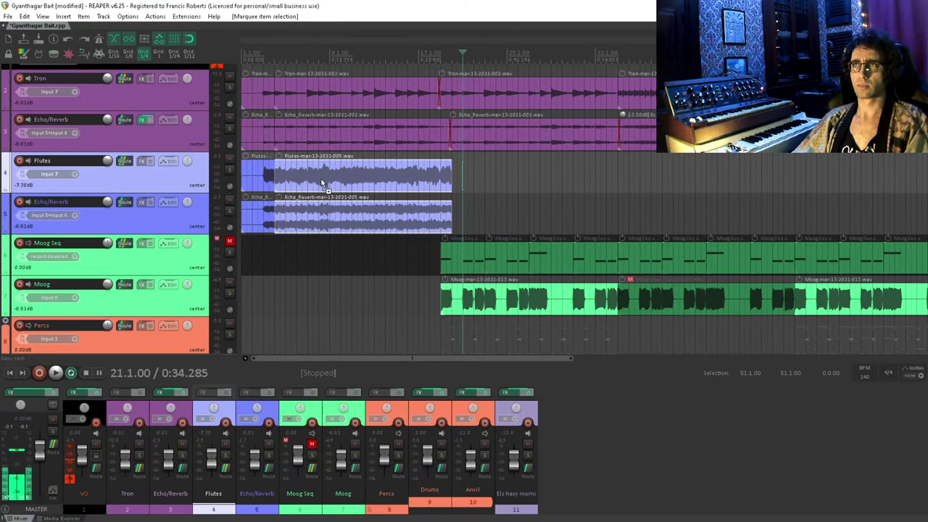
pyautogui.hotkey('ctrl', 'd')
# - Extend the start of the duplicated Flutes and Echo/Reverb items back to 19.3.00 as a crossfade, and play from 18.4.00
pyautogui.scroll(4, 472, 210)
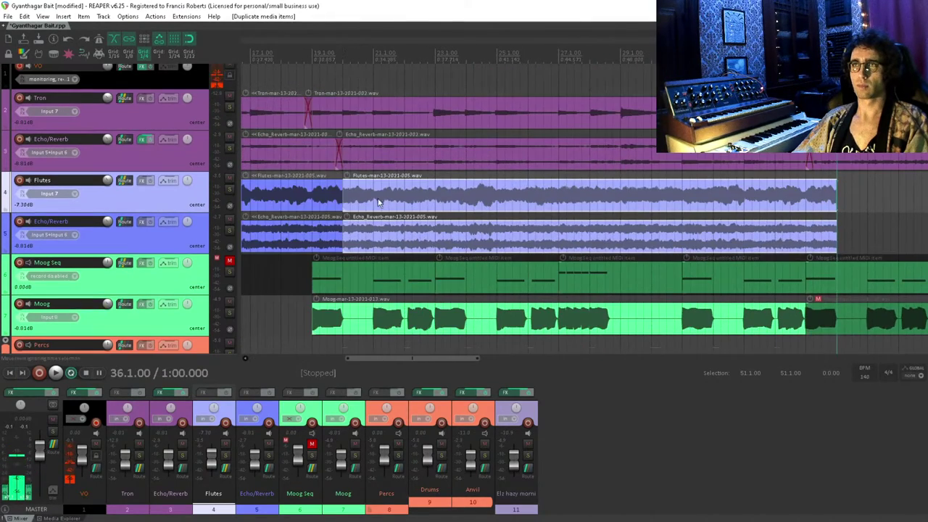
pyautogui.hscroll(3, 373, 225)
pyautogui.scroll(5, 781, 252)
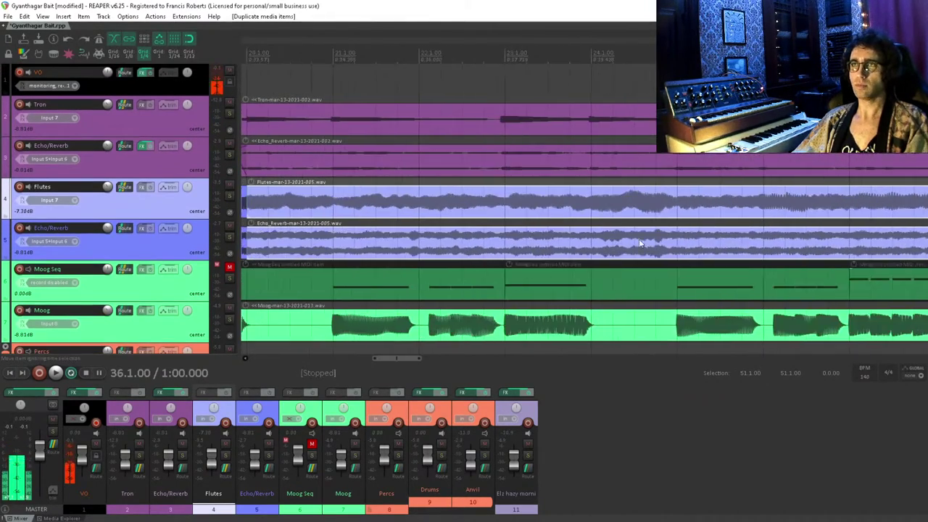
pyautogui.hscroll(-4, 715, 234)
pyautogui.moveTo(601, 239); pyautogui.dragTo(560, 240)
pyautogui.click(492, 275)
pyautogui.press('space')
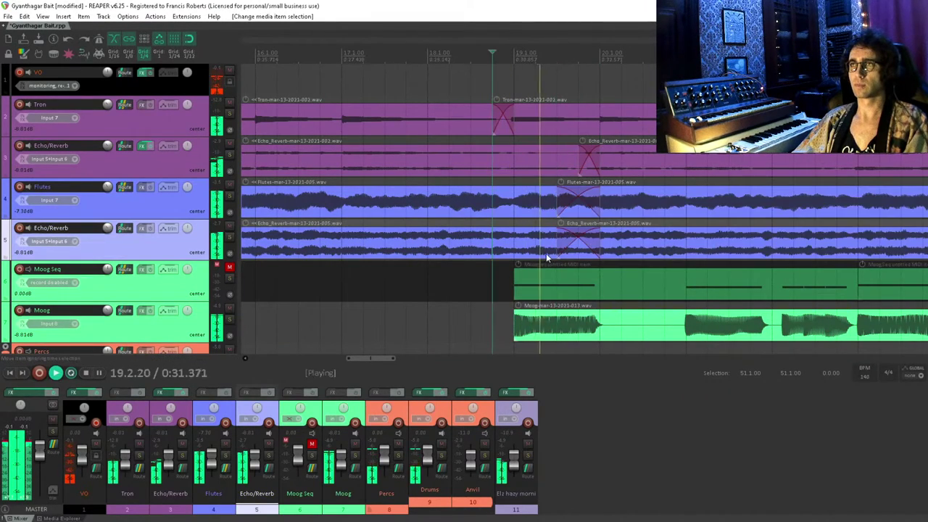
pyautogui.scroll(-4, 608, 242)
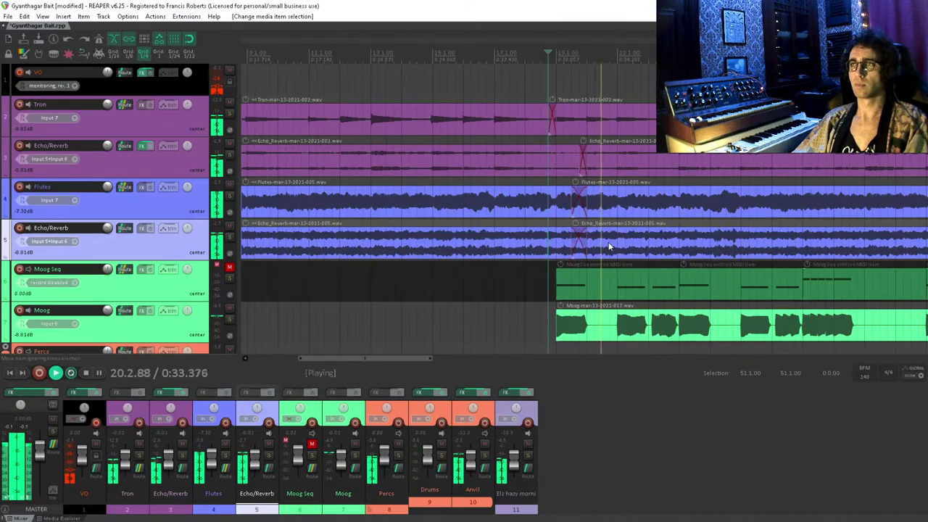
# - Add a fade-out of about three beats to the duplicated Flutes and Echo/Reverb items, and play the transition into bar 35
pyautogui.scroll(-3, 642, 201)
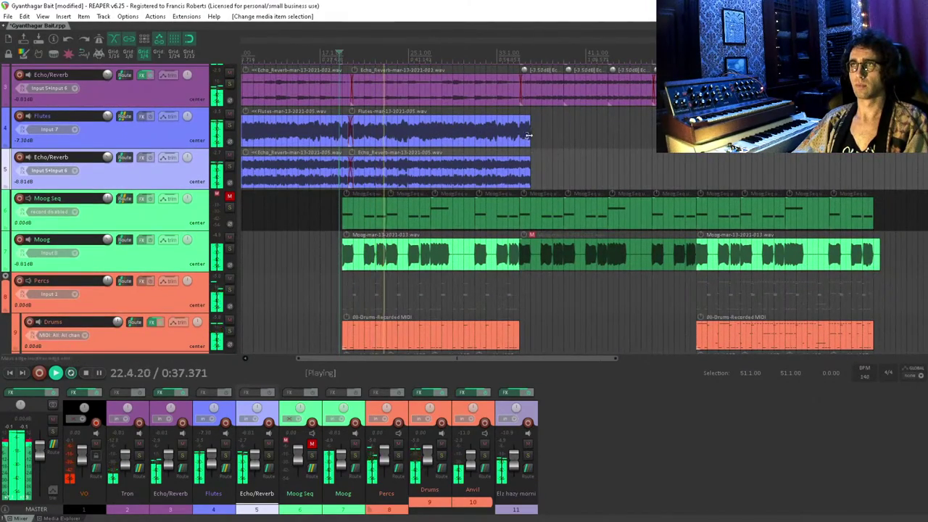
pyautogui.moveTo(487, 145); pyautogui.dragTo(520, 160)
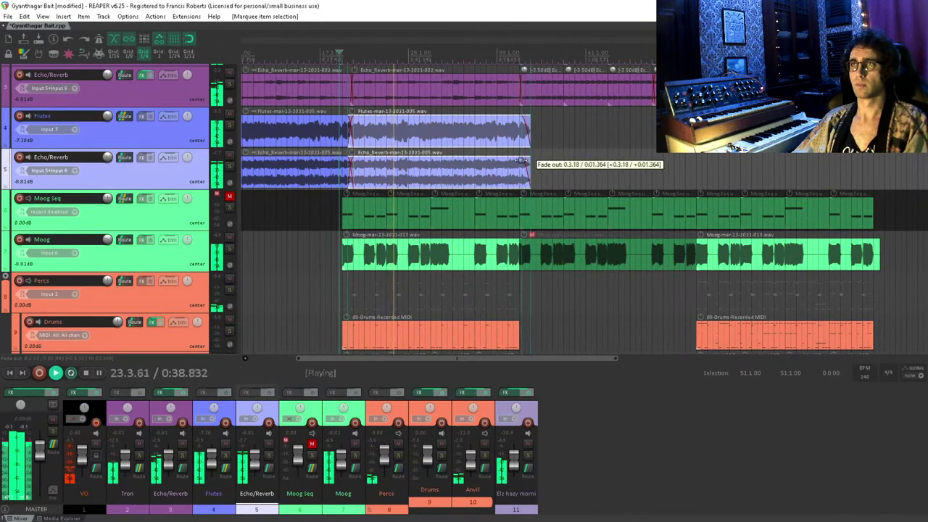
pyautogui.click(513, 73)
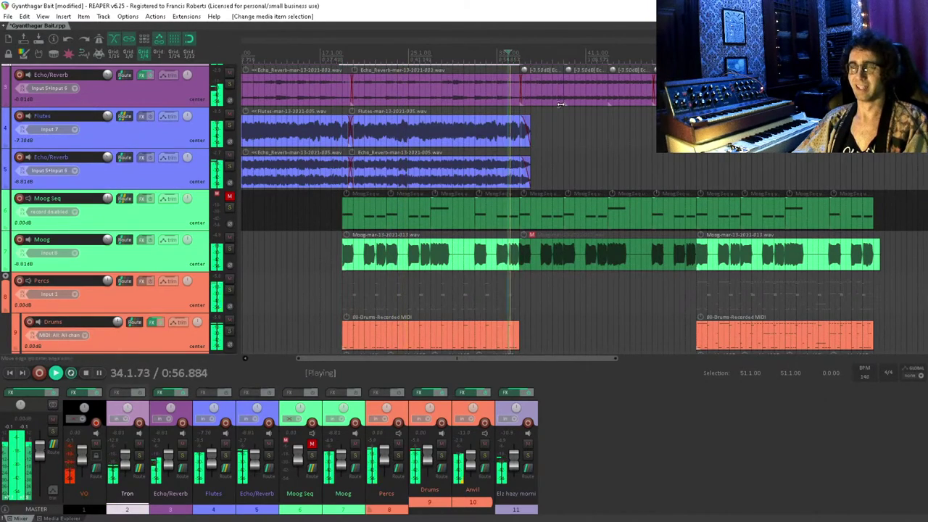
pyautogui.scroll(3, 556, 212)
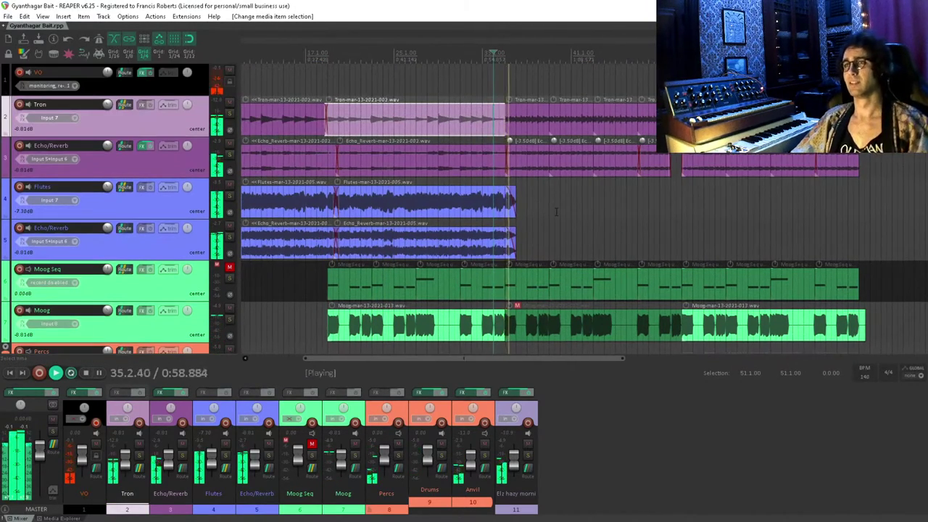
pyautogui.click(490, 79)
pyautogui.scroll(5, 482, 80)
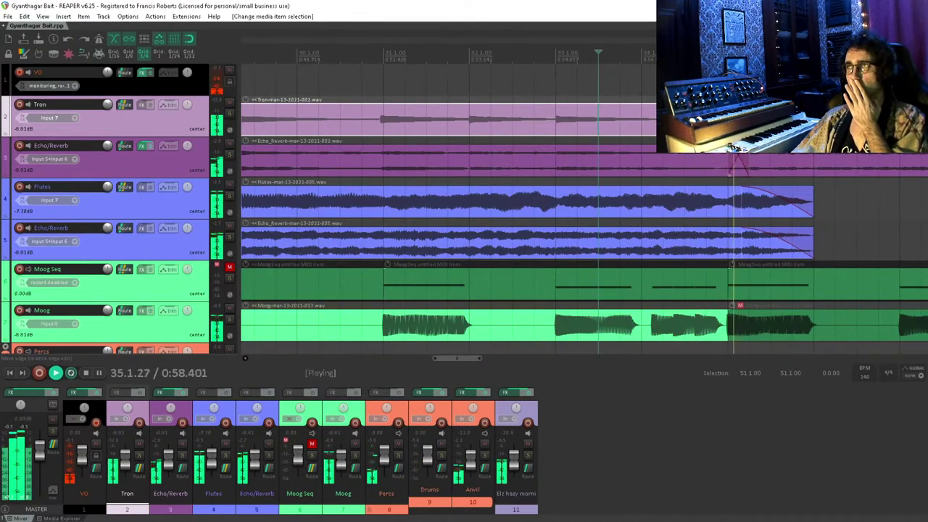
# - End the first Tron item at bar 35 with a short fade-out, and play the transition from 34.1.00
pyautogui.press('space')
pyautogui.press('=')
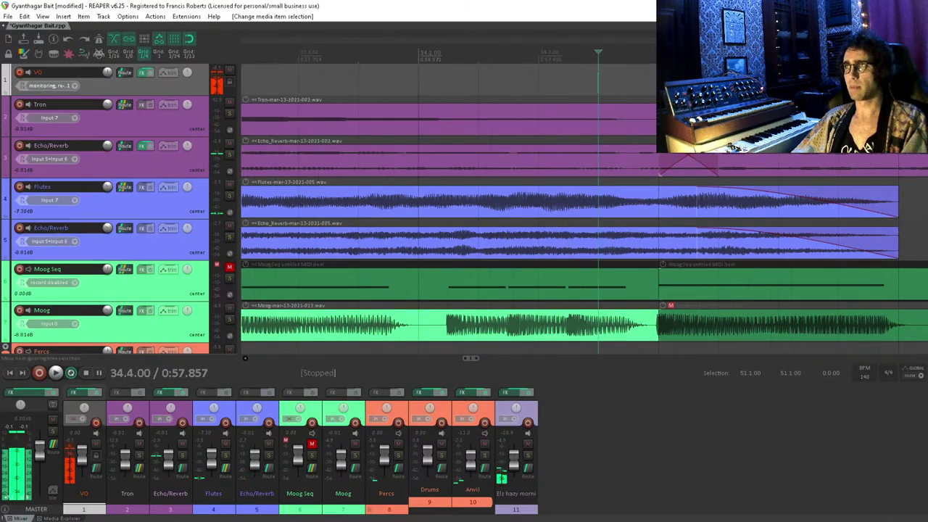
pyautogui.press('Tab')
pyautogui.press('=')
pyautogui.moveTo(601, 125)
pyautogui.mouseDown()
pyautogui.moveTo(543, 124)
pyautogui.moveTo(599, 125)
pyautogui.moveTo(590, 125)
pyautogui.mouseUp()
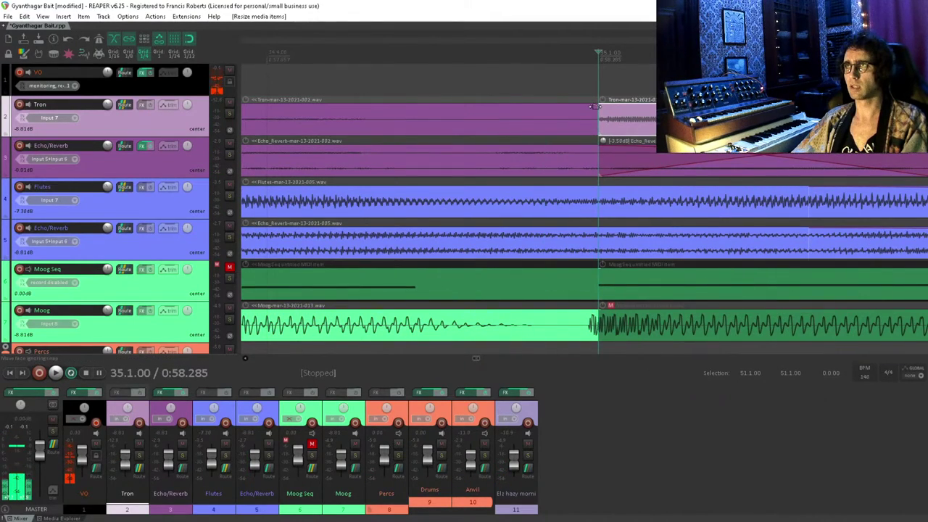
pyautogui.press('-')
pyautogui.press('-')
pyautogui.press('-')
pyautogui.press('-')
pyautogui.click(478, 82)
pyautogui.press('space')
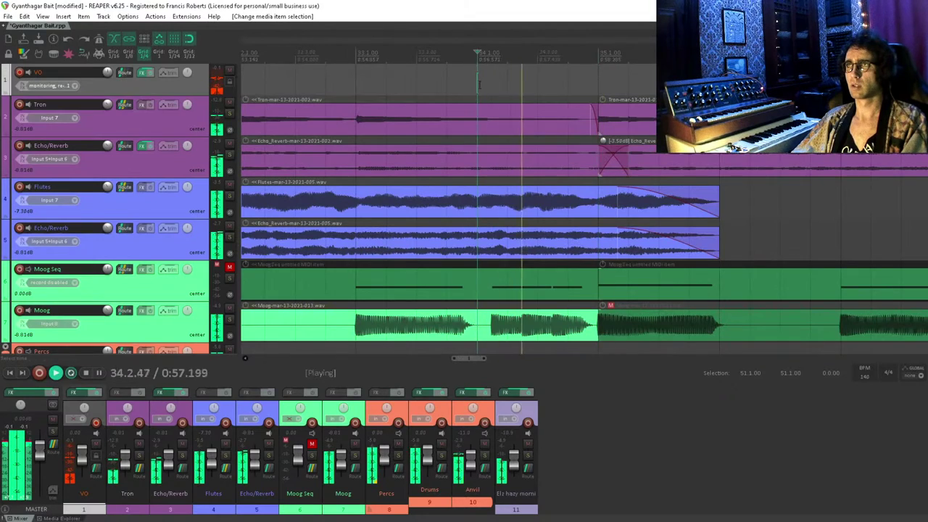
pyautogui.press('space')
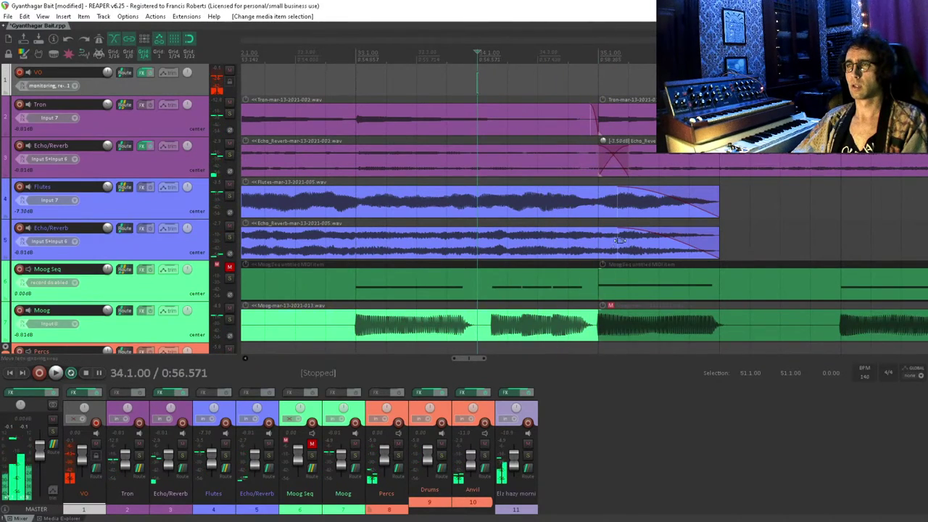
# - Trim the end of the unmuted Moog item to just before bar 35 with a short fade-out, and play through the transition
pyautogui.scroll(-3, 613, 271)
pyautogui.click(606, 234)
pyautogui.scroll(2, 606, 234)
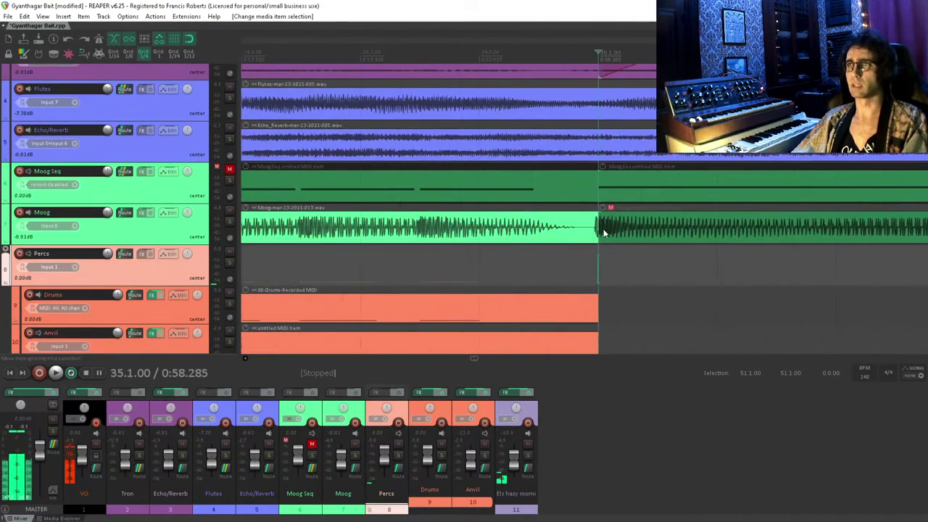
pyautogui.moveTo(595, 226); pyautogui.dragTo(576, 227)
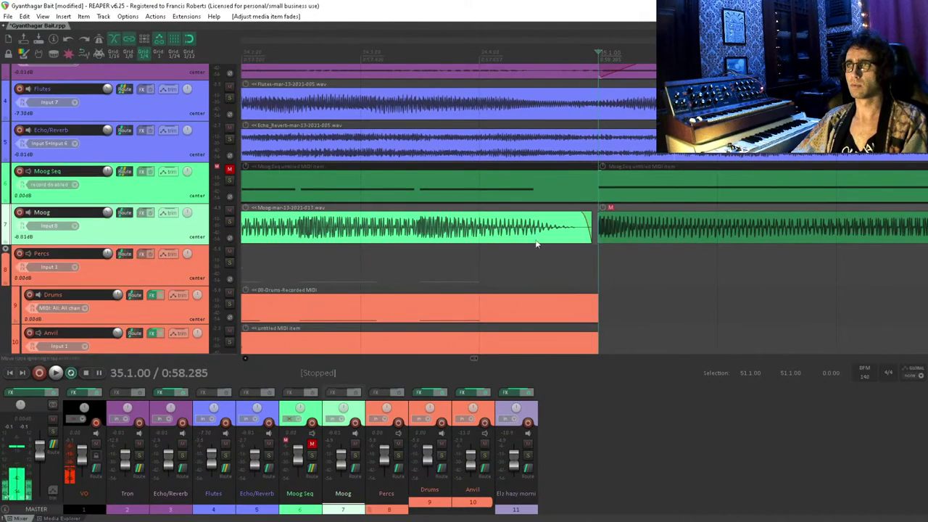
pyautogui.click(448, 265)
pyautogui.press('space')
pyautogui.scroll(-4, 448, 265)
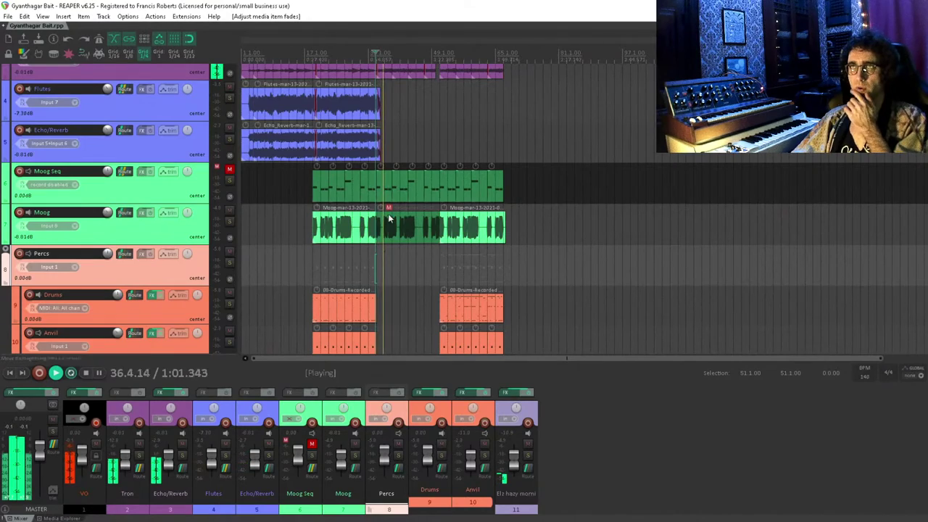
# - Extend the duplicated flute Echo/Reverb item to about bar 38 and give it a fade-out of about two and a half bars
pyautogui.scroll(4, 580, 141)
pyautogui.moveTo(581, 139)
pyautogui.mouseDown()
pyautogui.moveTo(622, 139)
pyautogui.moveTo(586, 132)
pyautogui.mouseUp()
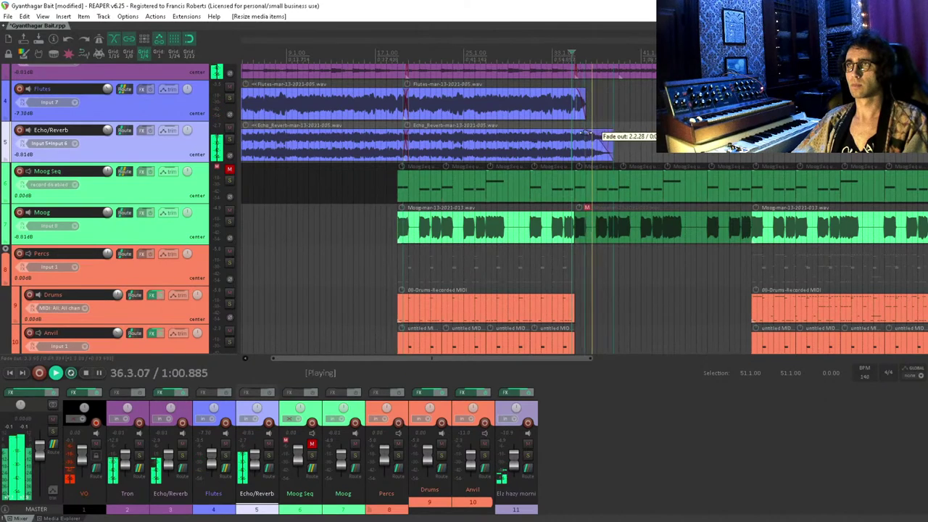
pyautogui.scroll(-3, 624, 211)
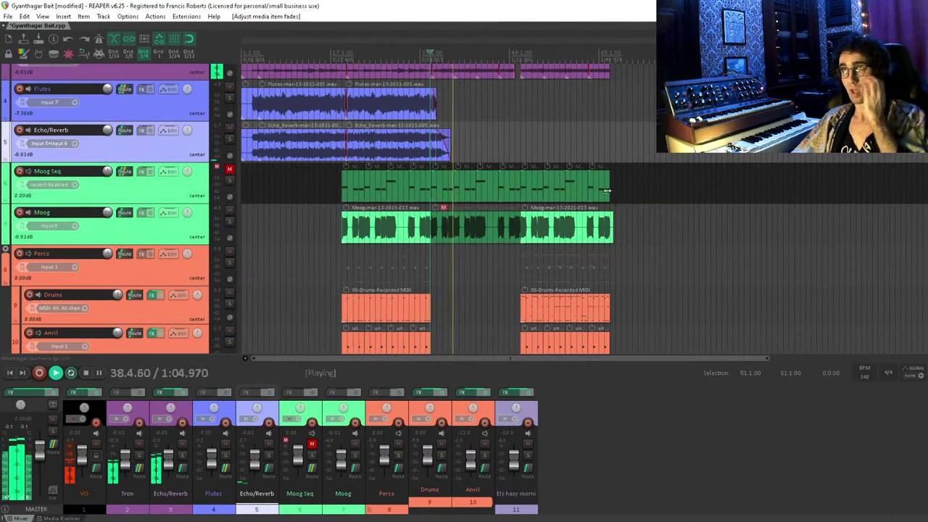
# - Open the Media Explorer and search the SFX library for snare
pyautogui.scroll(1, 616, 174)
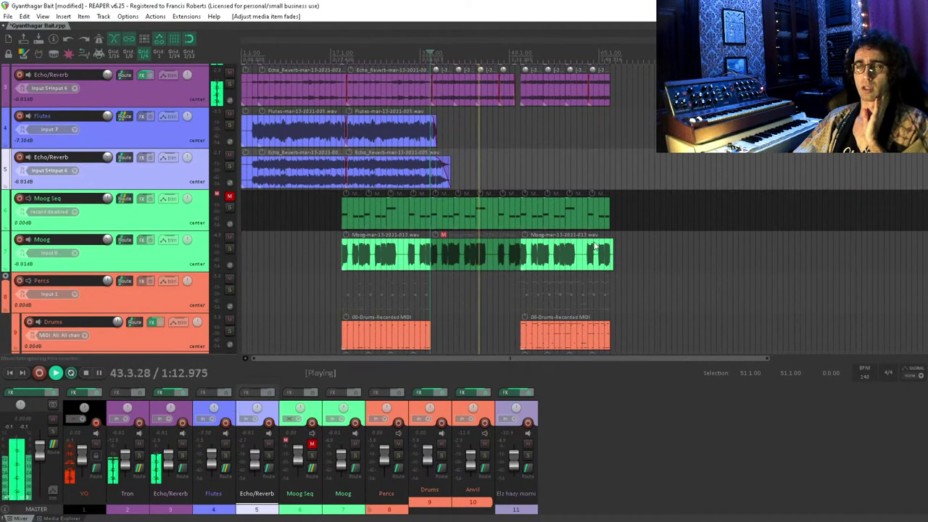
pyautogui.scroll(-3, 514, 241)
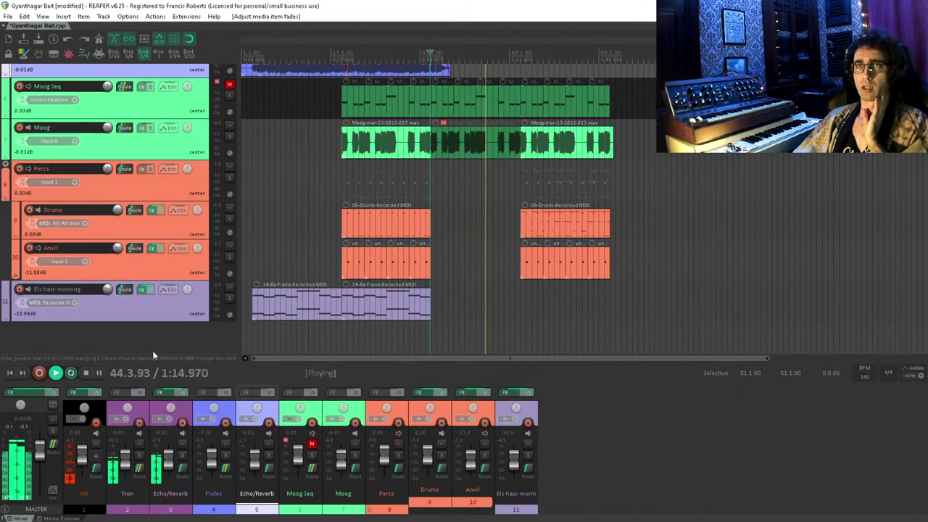
pyautogui.click(64, 518)
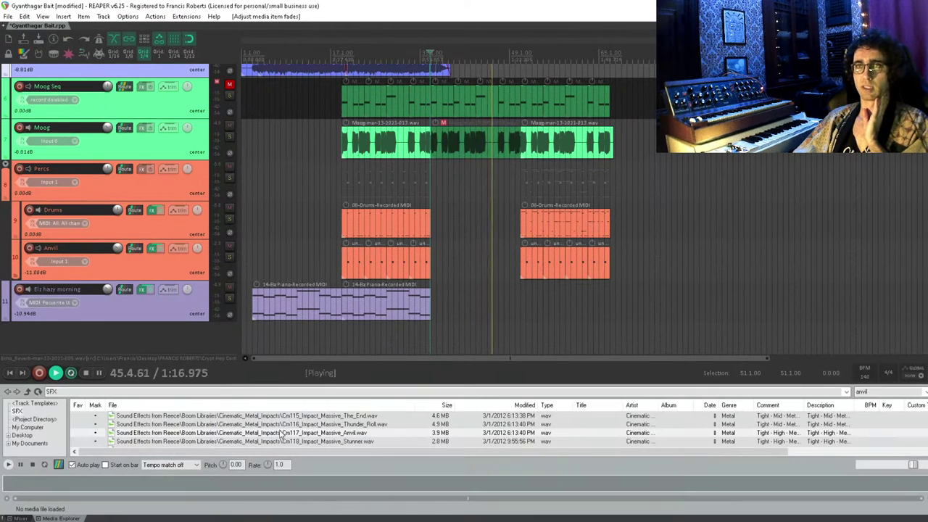
pyautogui.click(909, 392)
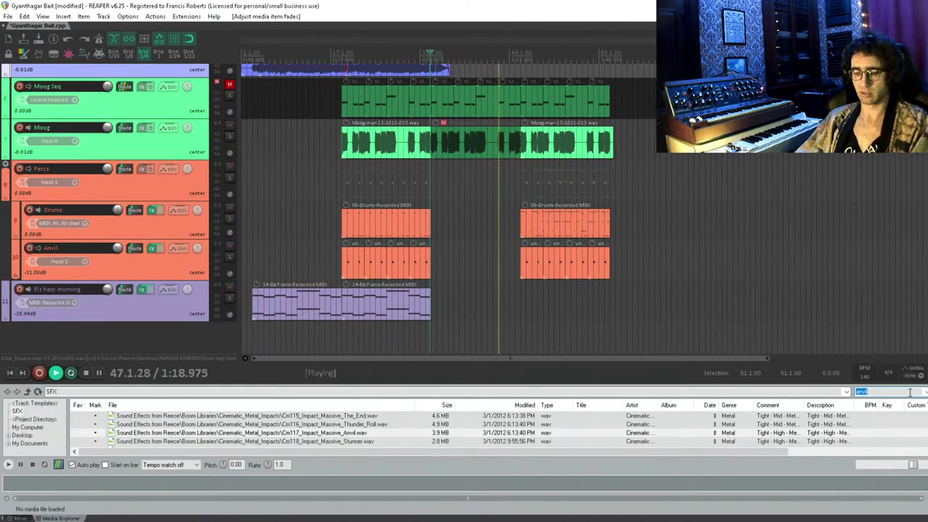
pyautogui.write('snare')
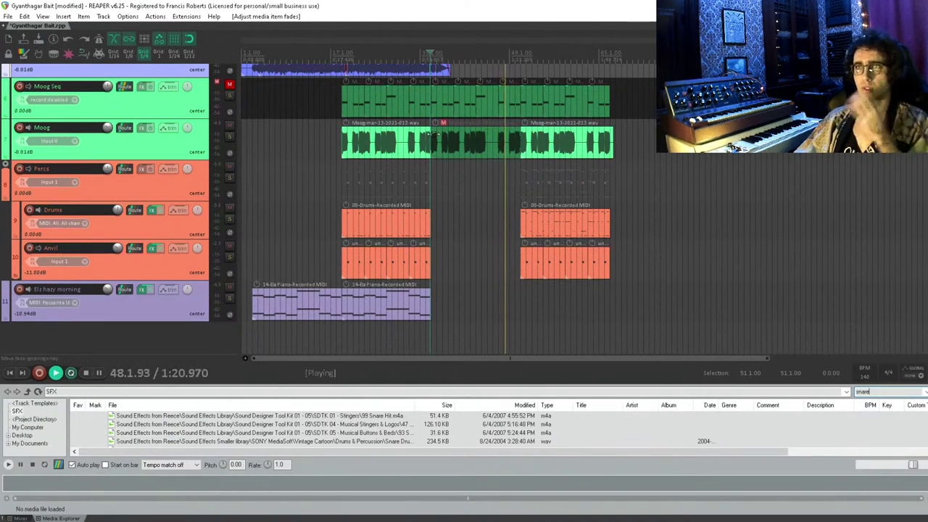
# - Leave the SFX search for F:\SFX Libraries, go up to F:\, and open the Samples From Mars folder
pyautogui.click(26, 392)
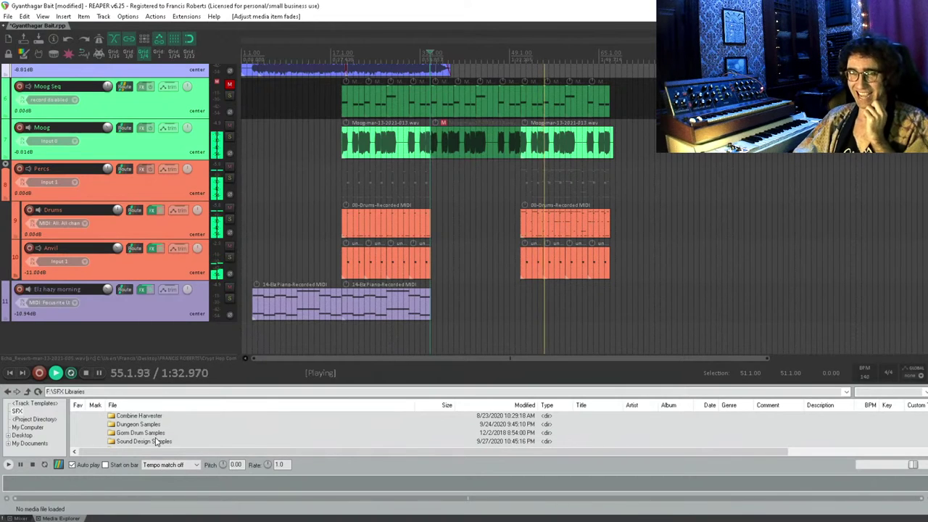
pyautogui.scroll(-1, 156, 442)
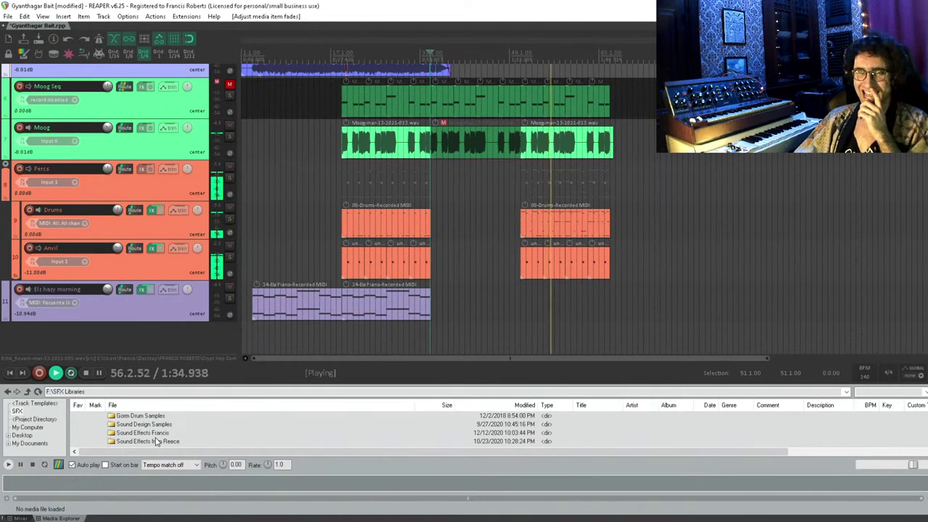
pyautogui.scroll(1, 168, 442)
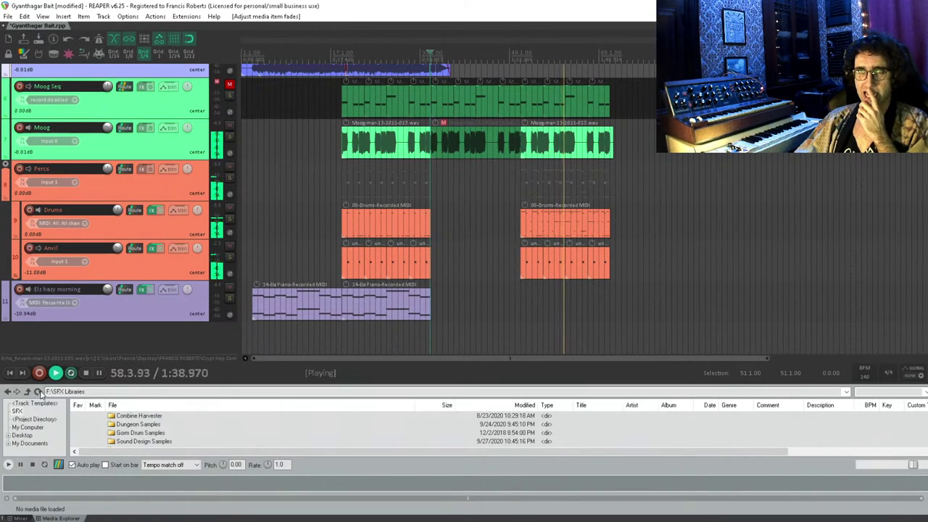
pyautogui.press('BackSpace')
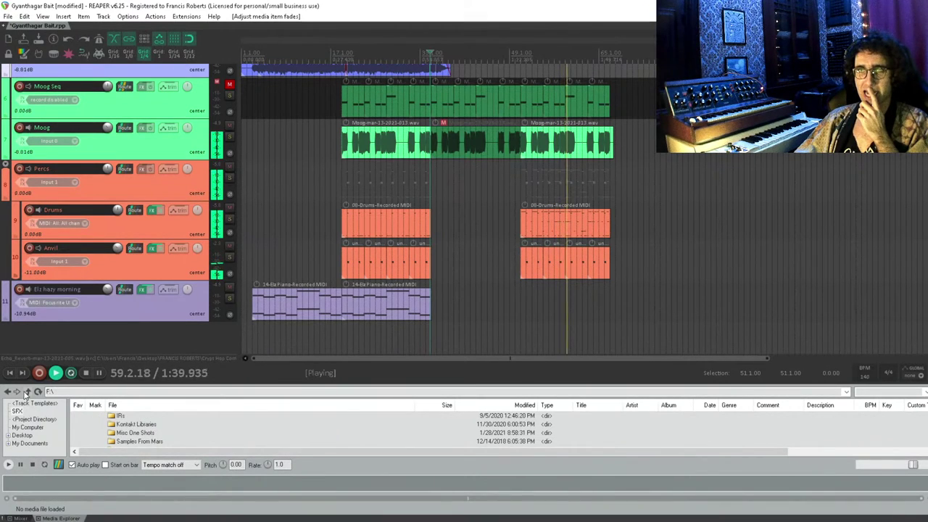
pyautogui.doubleClick(138, 441)
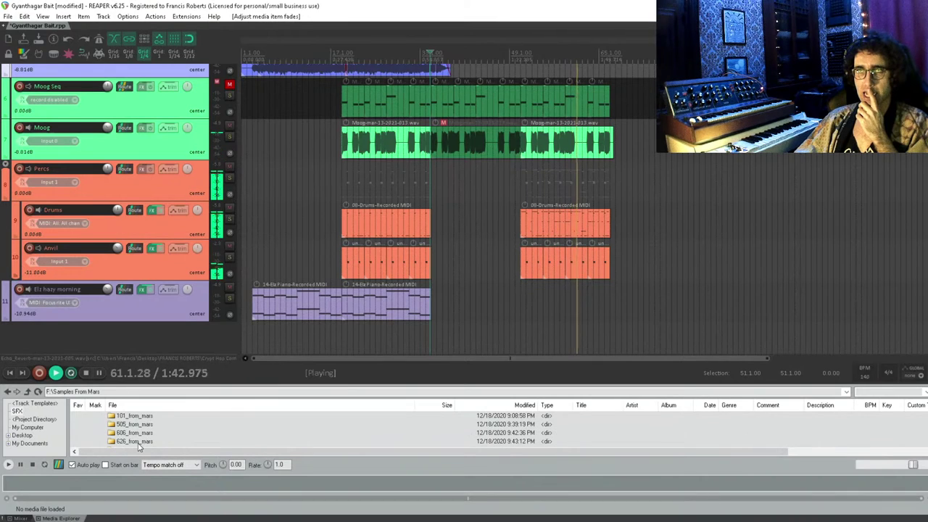
# - Find the lindrum_from_mars folder and open its Lindrum From Mars subfolder
pyautogui.scroll(-1, 140, 435)
pyautogui.scroll(-2, 145, 447)
pyautogui.scroll(-2, 146, 447)
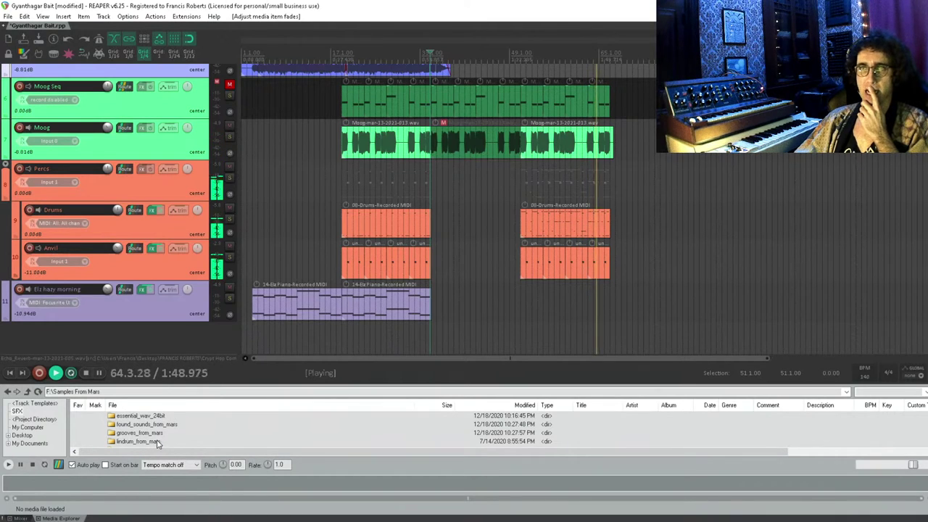
pyautogui.scroll(-1, 165, 433)
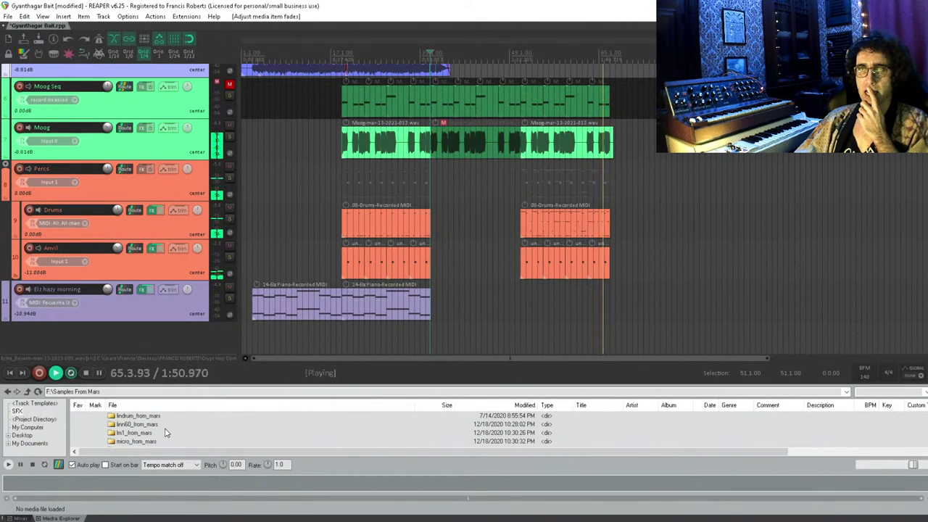
pyautogui.doubleClick(144, 418)
pyautogui.doubleClick(137, 416)
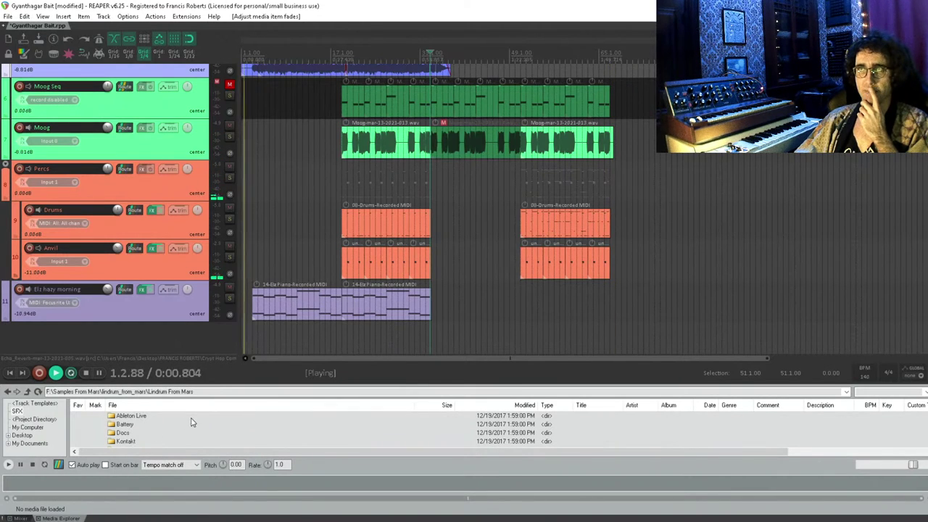
# - Open the WAV folder, go into 01. Individual Hits, and open 02. Snare
pyautogui.scroll(-1, 167, 432)
pyautogui.scroll(1, 149, 432)
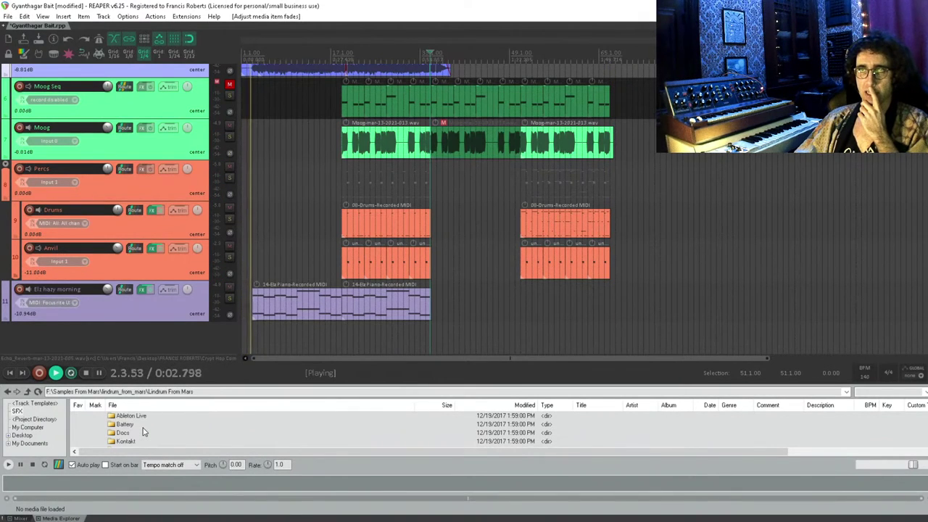
pyautogui.scroll(-2, 142, 433)
pyautogui.doubleClick(121, 441)
pyautogui.doubleClick(158, 417)
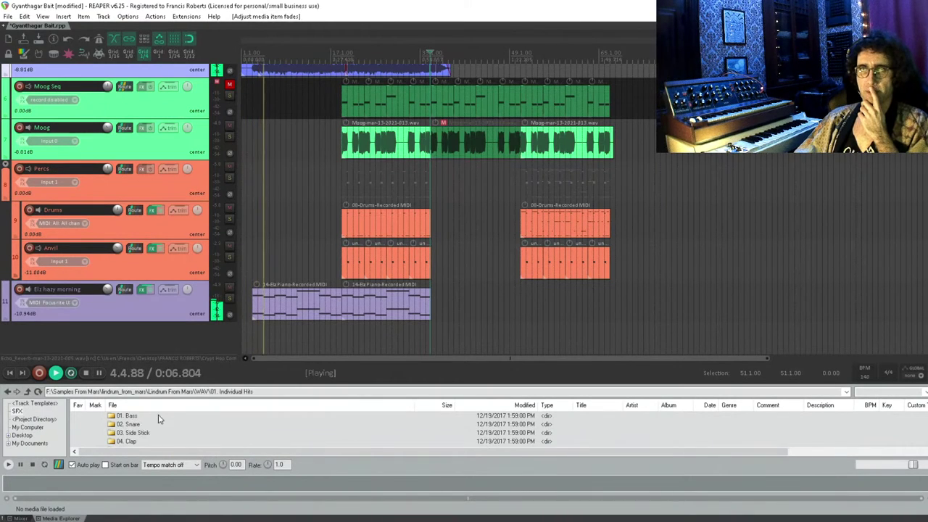
pyautogui.doubleClick(135, 425)
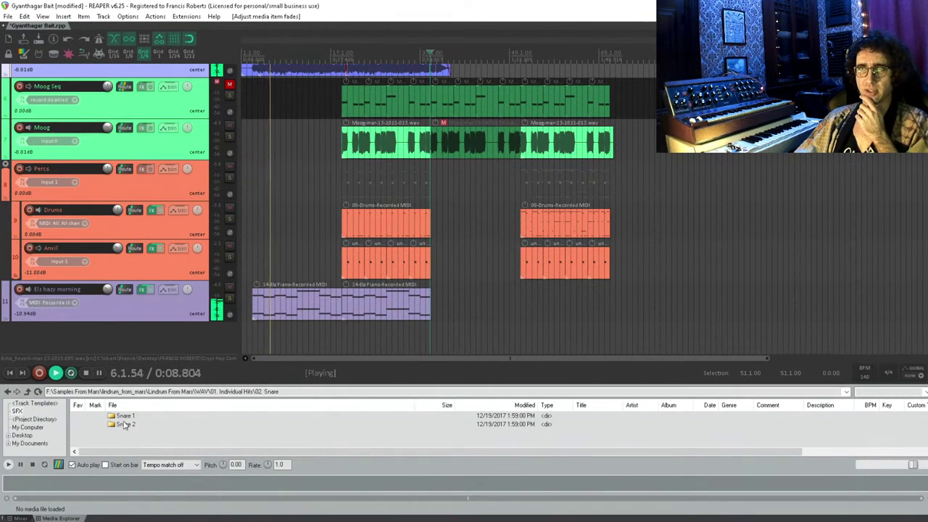
# - Open the Snare 1 folder and audition Snare1_Lindrum_01.wav and Snare1_Lindrum_04.wav
pyautogui.doubleClick(125, 417)
pyautogui.click(145, 416)
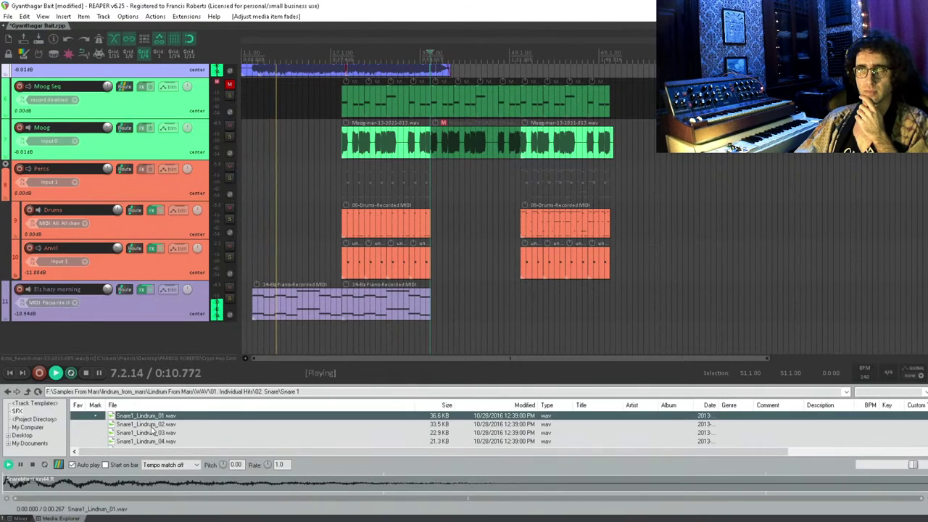
pyautogui.click(152, 441)
pyautogui.click(157, 417)
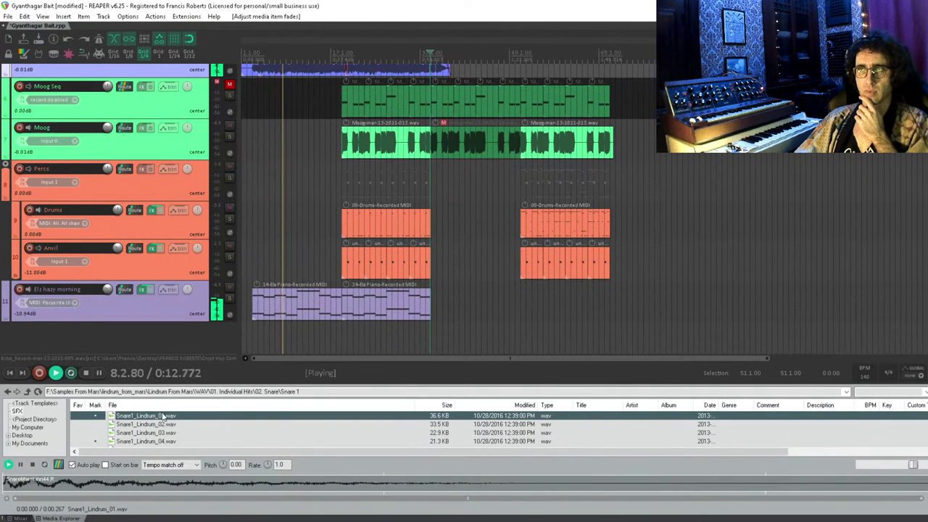
# - Switch to the Snare 2 folder, audition Snare2_Lindrum_01.wav and Snare2_Lindrum_02.wav, and select the 01 sample
pyautogui.press('BackSpace')
pyautogui.doubleClick(136, 425)
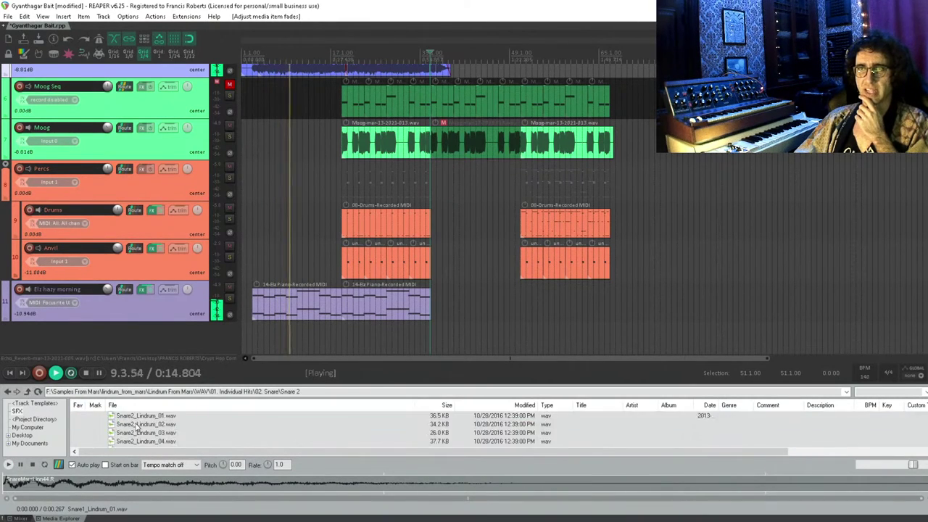
pyautogui.click(145, 416)
pyautogui.click(144, 426)
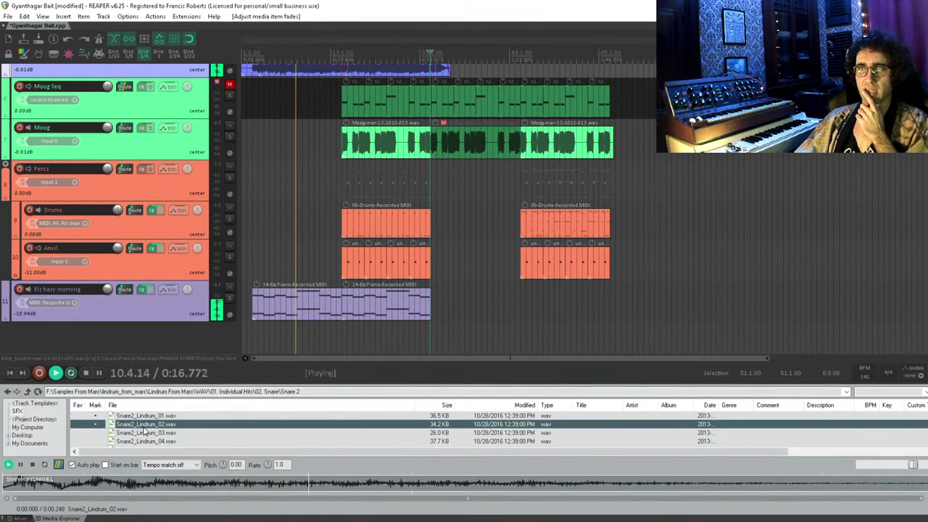
pyautogui.click(147, 417)
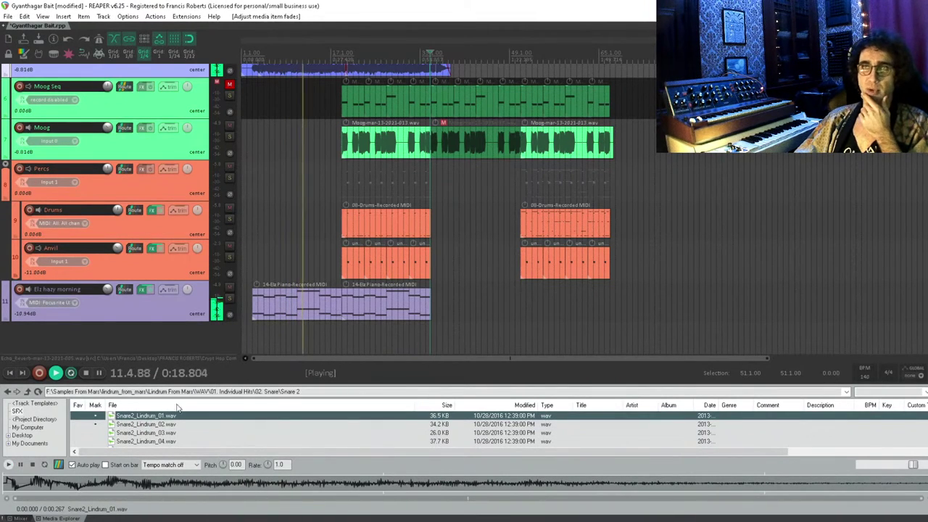
# - Insert Snare2_Lindrum_01.wav at bar 39 on a new track below the last one
pyautogui.click(455, 345)
pyautogui.press('Return')
pyautogui.scroll(5, 454, 333)
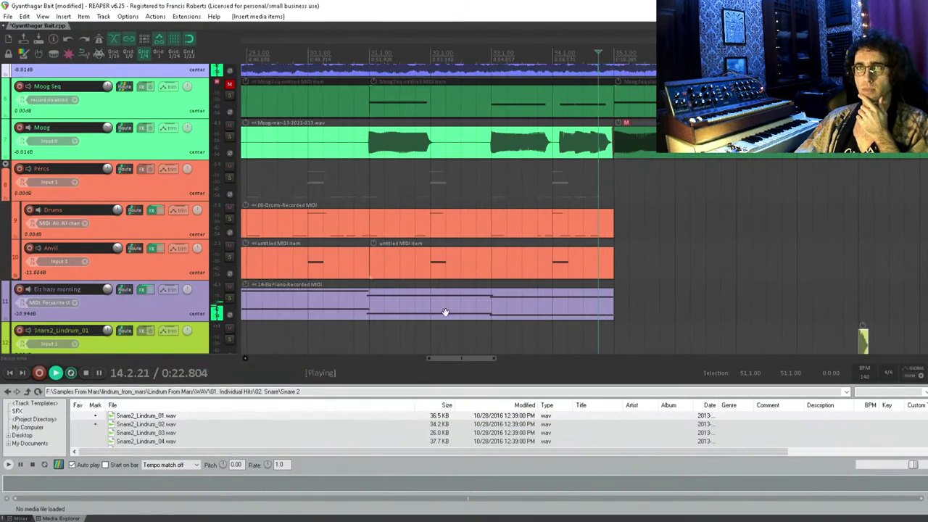
pyautogui.scroll(-1, 454, 338)
pyautogui.hscroll(3, 705, 277)
# - Reverse the inserted snare item at bar 39 as a new take, and stop playback
pyautogui.click(546, 310)
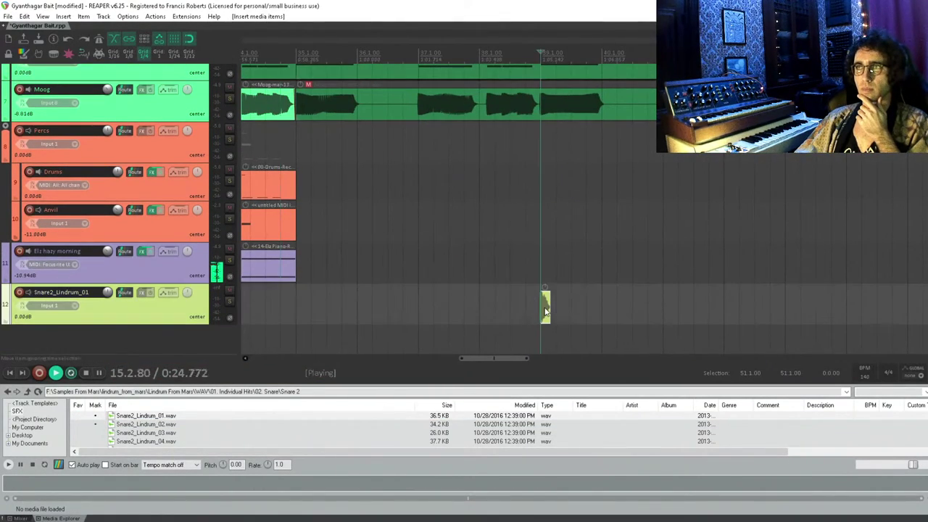
pyautogui.rightClick(546, 306)
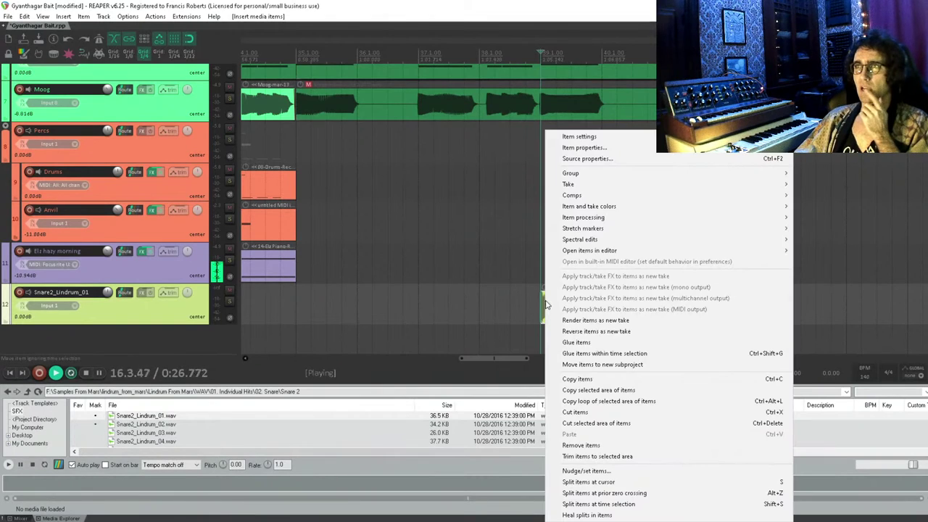
pyautogui.moveTo(609, 184)
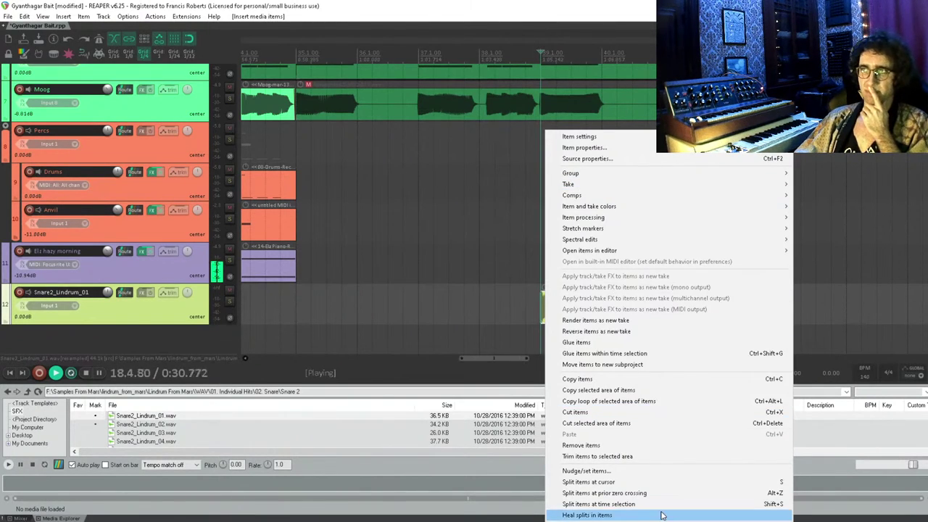
pyautogui.click(651, 331)
pyautogui.press('space')
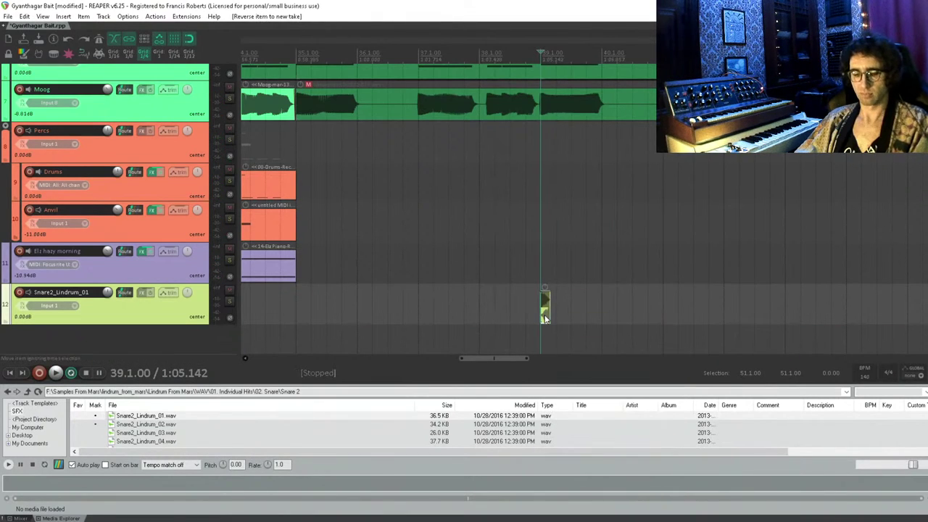
# - Remove the original unreversed take from the snare item at bar 39, keeping the reversed take
pyautogui.press('Delete')
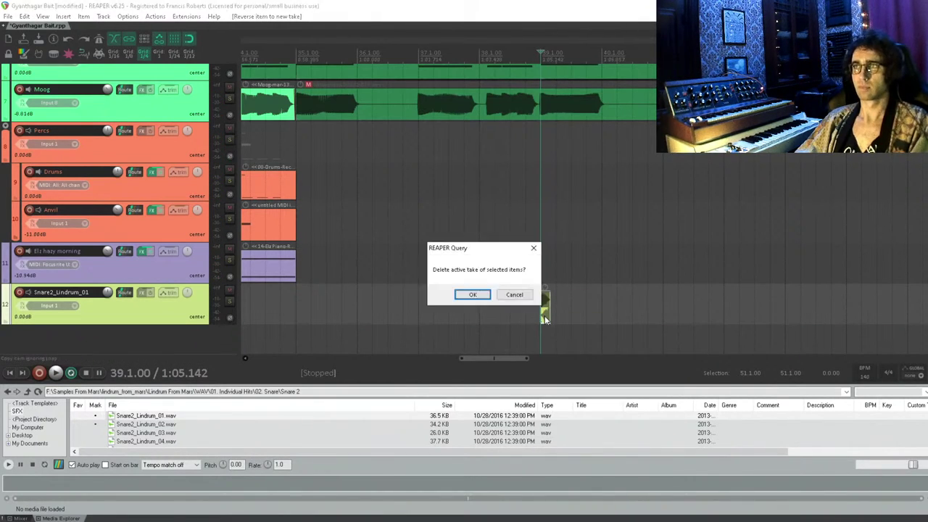
pyautogui.click(508, 297)
pyautogui.click(544, 304)
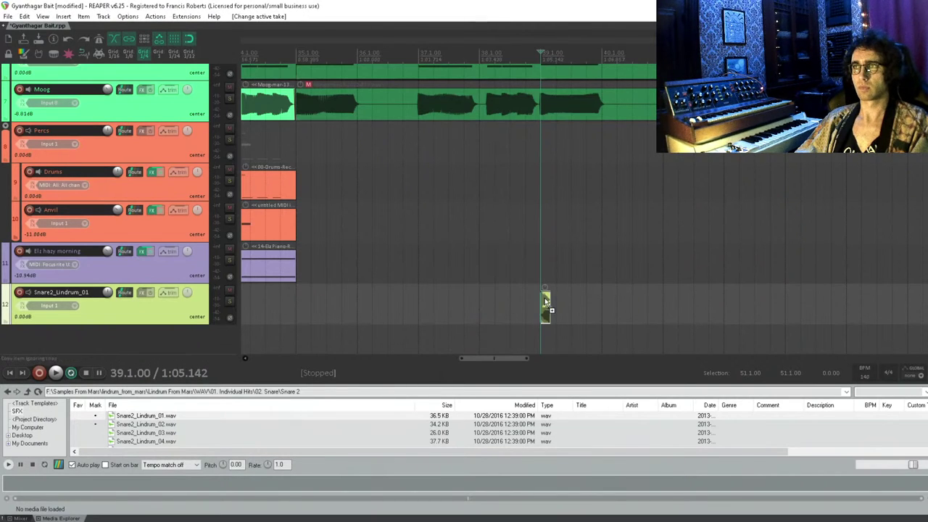
pyautogui.press('Delete')
pyautogui.click(487, 297)
# - Play the song from about bar 15 and move the reversed snare item from bar 39 to bar 23
pyautogui.scroll(-6, 437, 311)
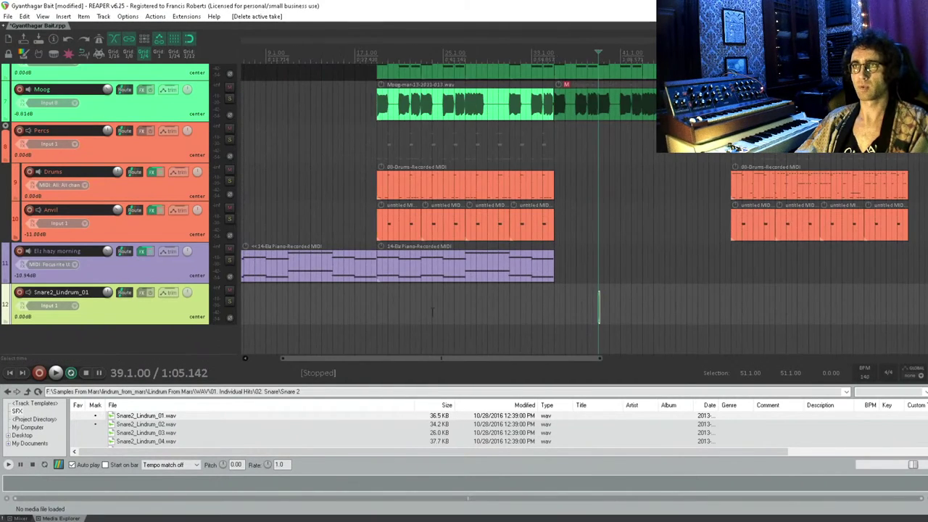
pyautogui.click(330, 318)
pyautogui.press('space')
pyautogui.scroll(5, 550, 321)
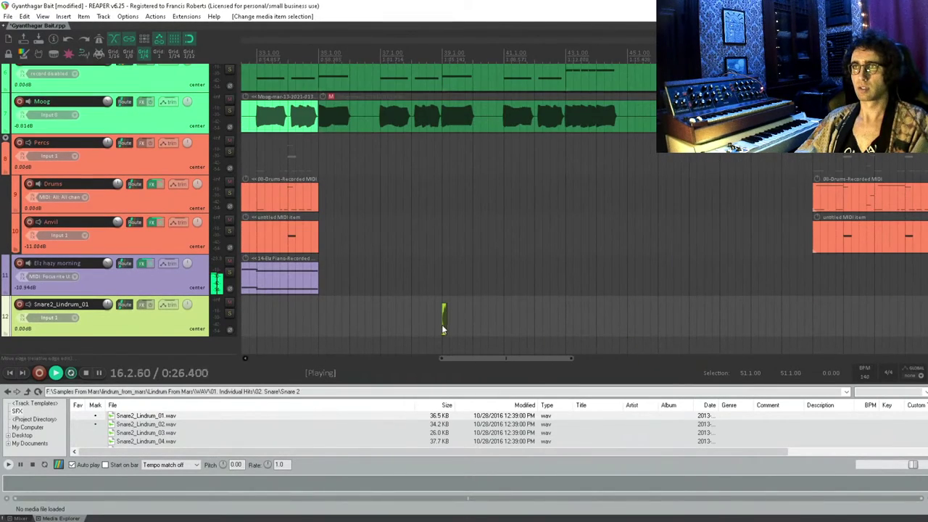
pyautogui.scroll(4, 444, 329)
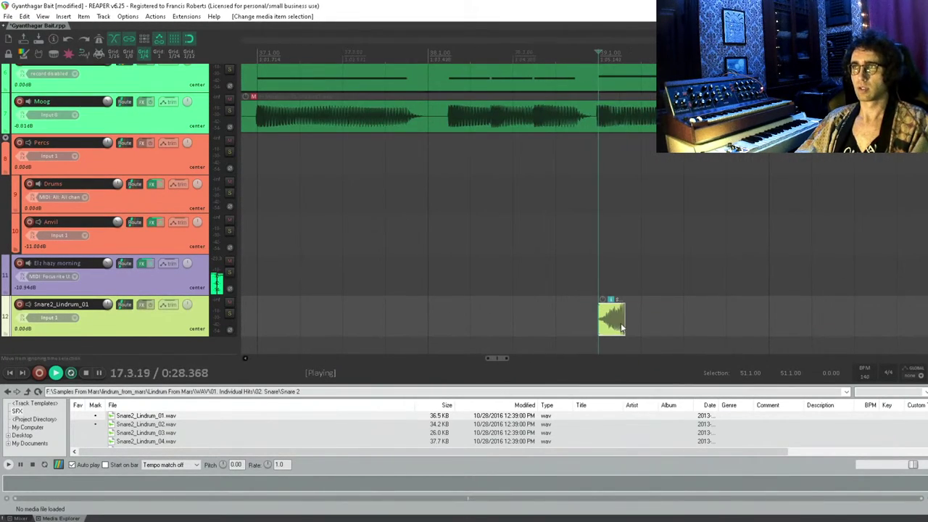
pyautogui.moveTo(623, 324); pyautogui.dragTo(663, 316)
pyautogui.scroll(-5, 616, 325)
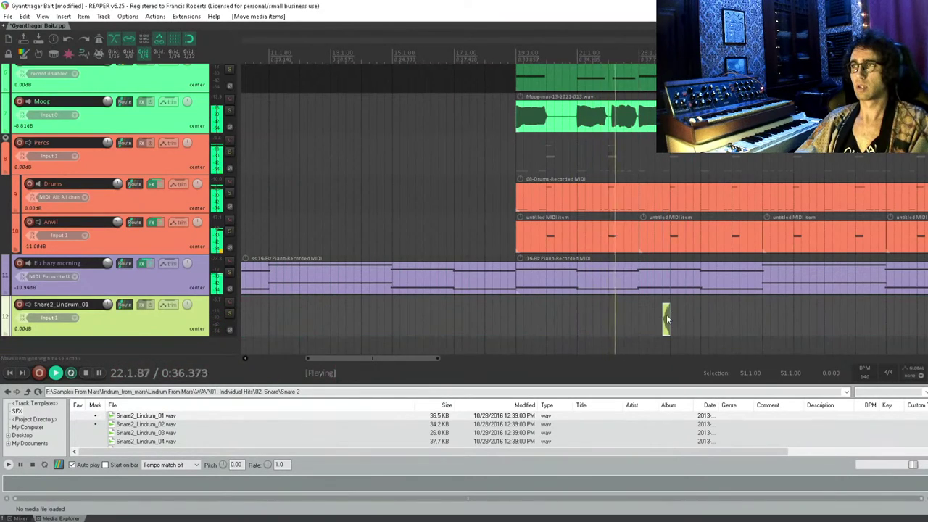
# - Lower the Snare2_Lindrum_01 track's volume and time-stretch the reversed snare to run from beat 23.4 to bar 24
pyautogui.scroll(-4, 500, 313)
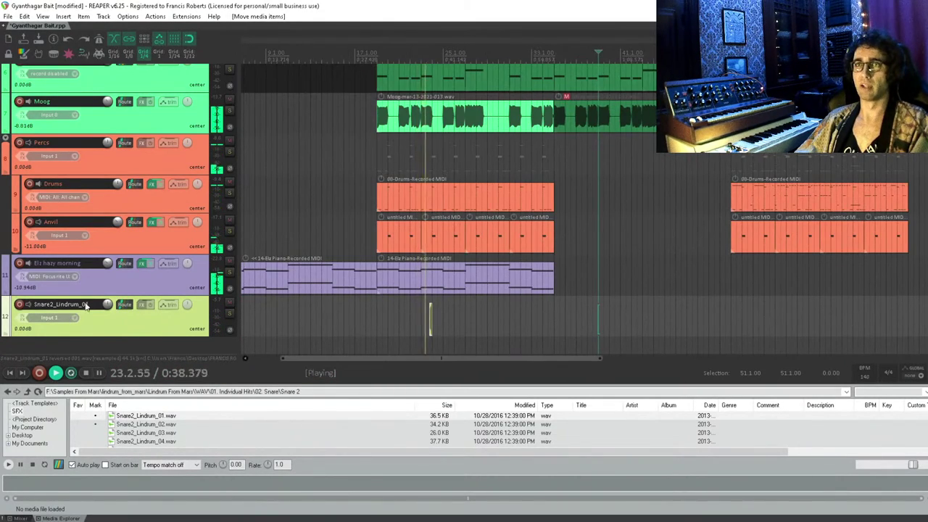
pyautogui.scroll(-1, 108, 305)
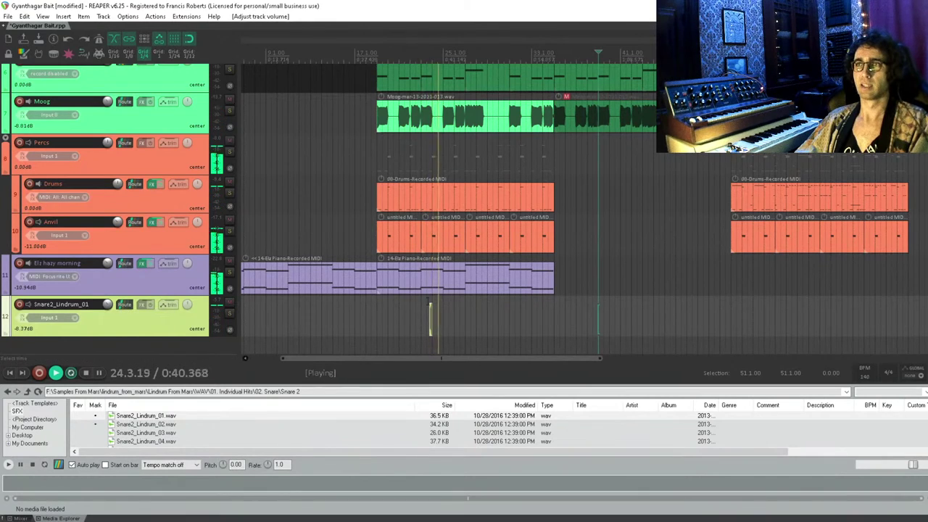
pyautogui.scroll(5, 430, 310)
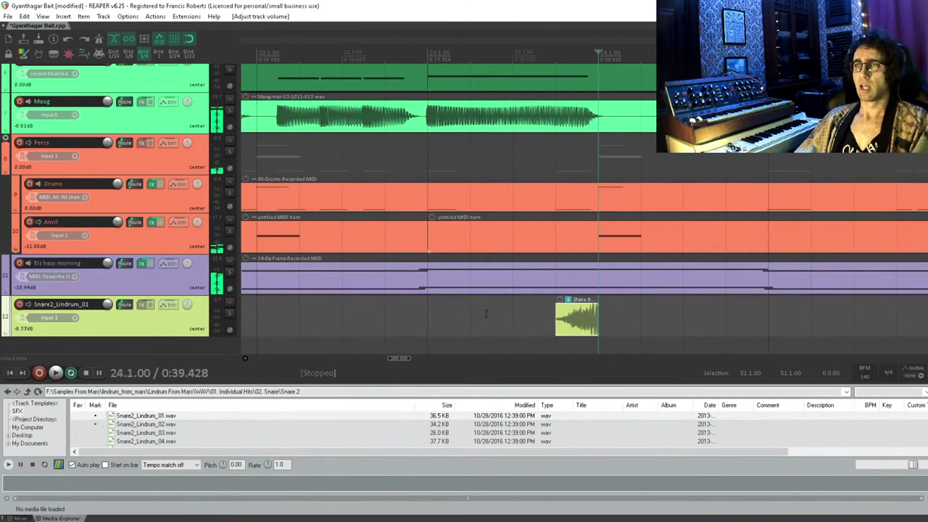
pyautogui.click(486, 313)
pyautogui.scroll(3, 344, 304)
pyautogui.hscroll(3, 413, 297)
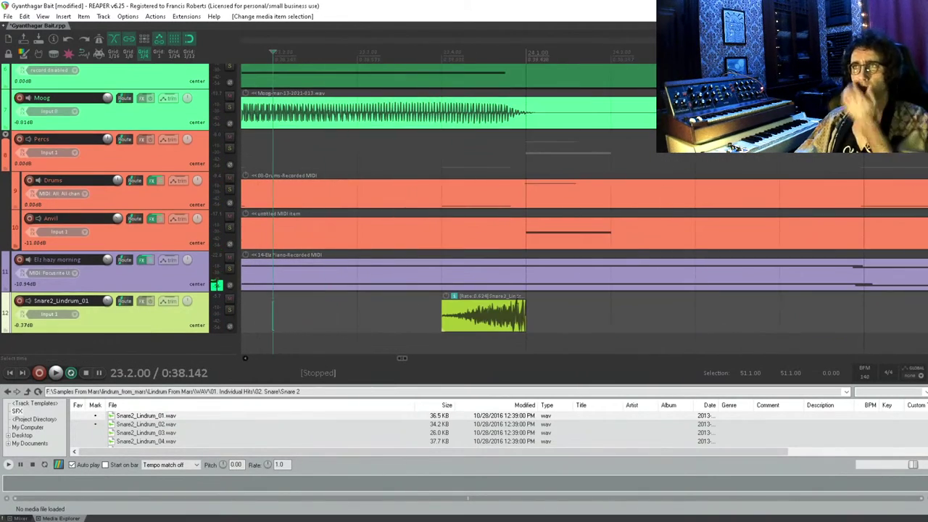
# - Stretch the reversed snare slightly past bar 24, add a fade-in and a short fade-out, and preview it
pyautogui.click(511, 317)
pyautogui.moveTo(513, 319); pyautogui.dragTo(533, 302)
pyautogui.moveTo(458, 297); pyautogui.dragTo(438, 313)
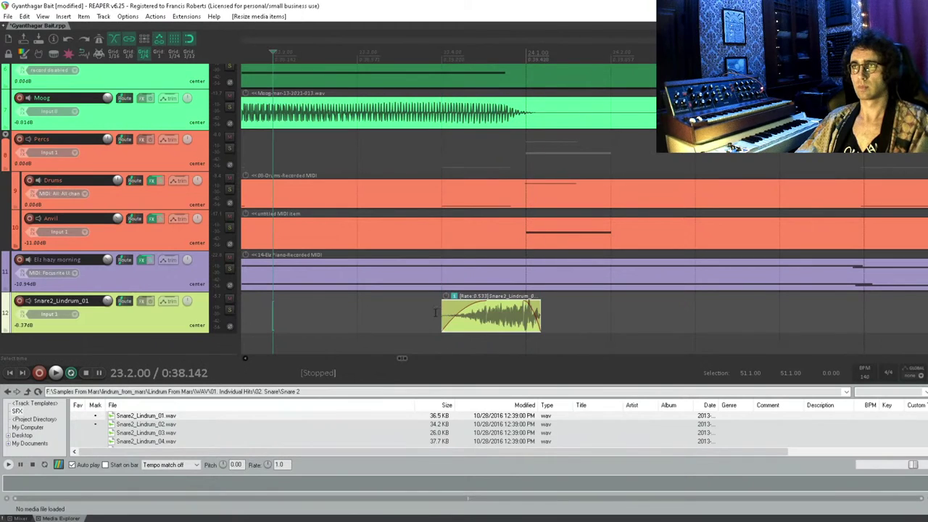
pyautogui.click(304, 311)
pyautogui.press('space')
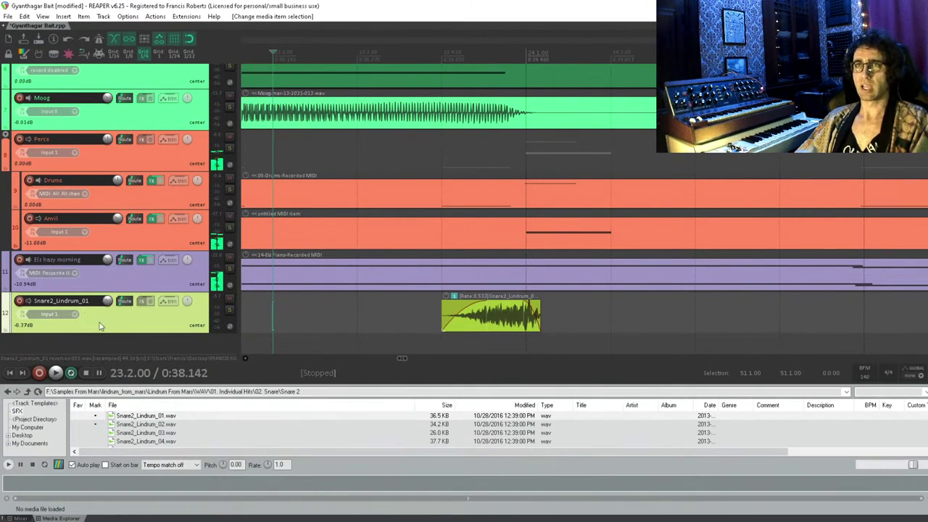
# - Add ReaEQ to the Snare2_Lindrum_01 track with a raised low cut and a 5141.1 Hz low-pass of 3.73 octaves, and audition it
pyautogui.click(142, 307)
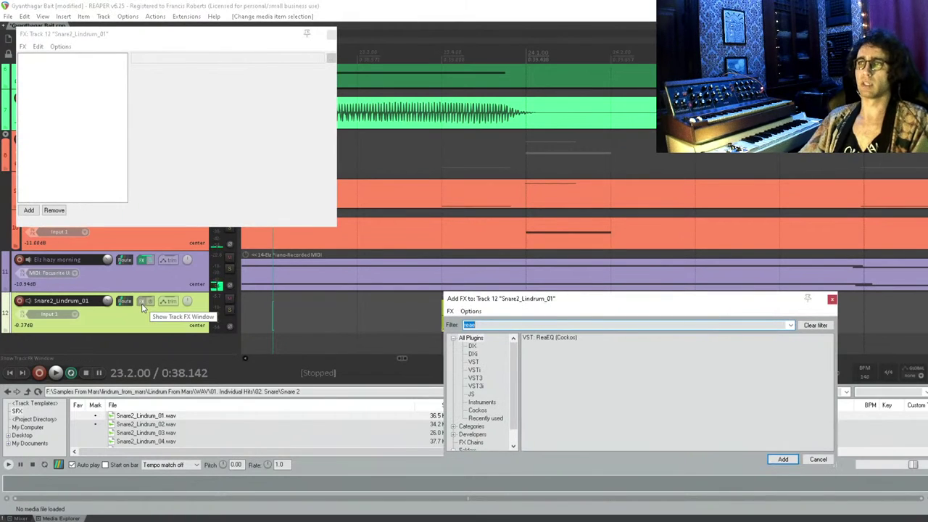
pyautogui.press('Return')
pyautogui.moveTo(153, 133); pyautogui.dragTo(190, 132)
pyautogui.click(303, 133)
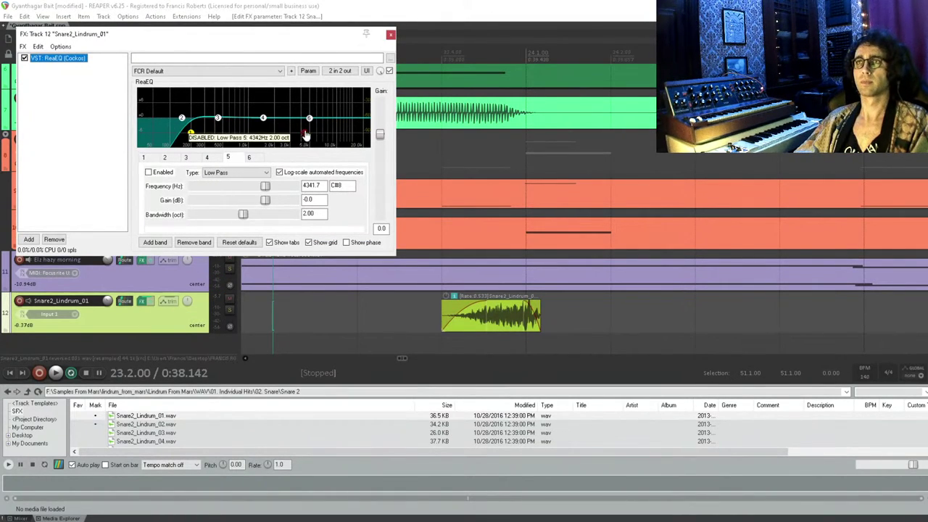
pyautogui.moveTo(242, 213); pyautogui.dragTo(287, 214)
pyautogui.moveTo(304, 134); pyautogui.dragTo(317, 155)
pyautogui.press('space')
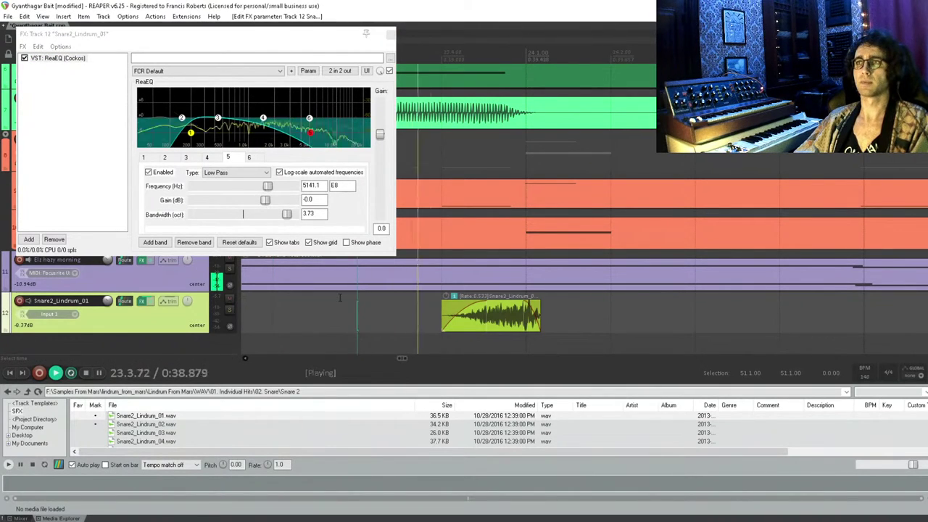
pyautogui.click(391, 34)
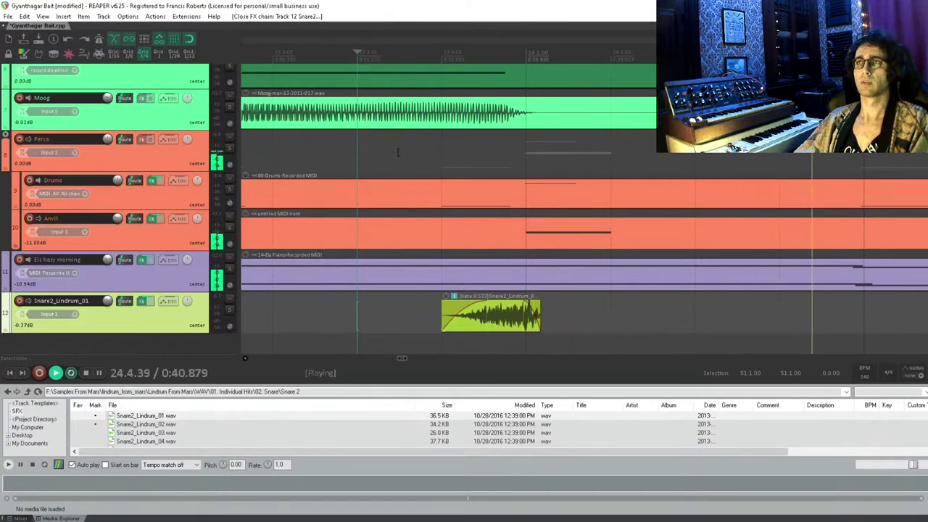
pyautogui.scroll(-3, 451, 248)
pyautogui.press('space')
# - Copy the reversed snare to lead into bar 20 and glue both hits into one item spanning bars 19 to 27
pyautogui.click(462, 311)
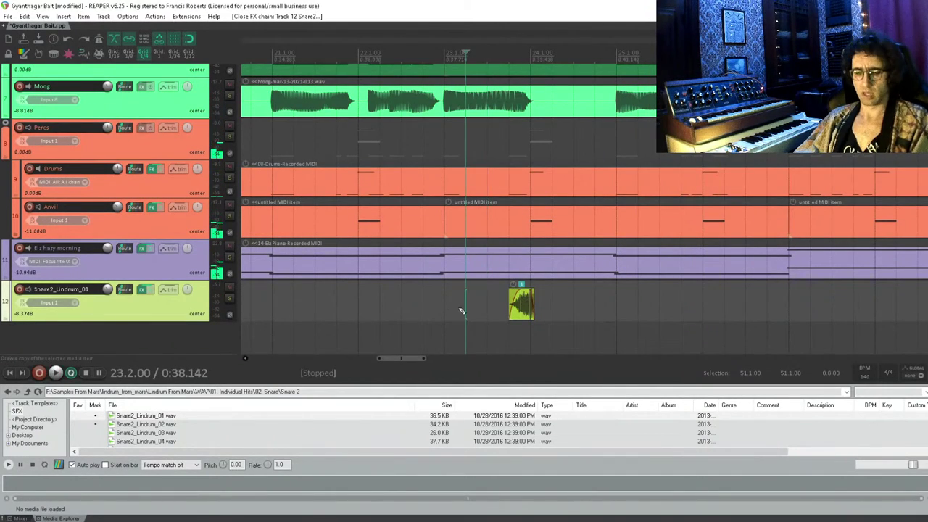
pyautogui.scroll(-2, 461, 312)
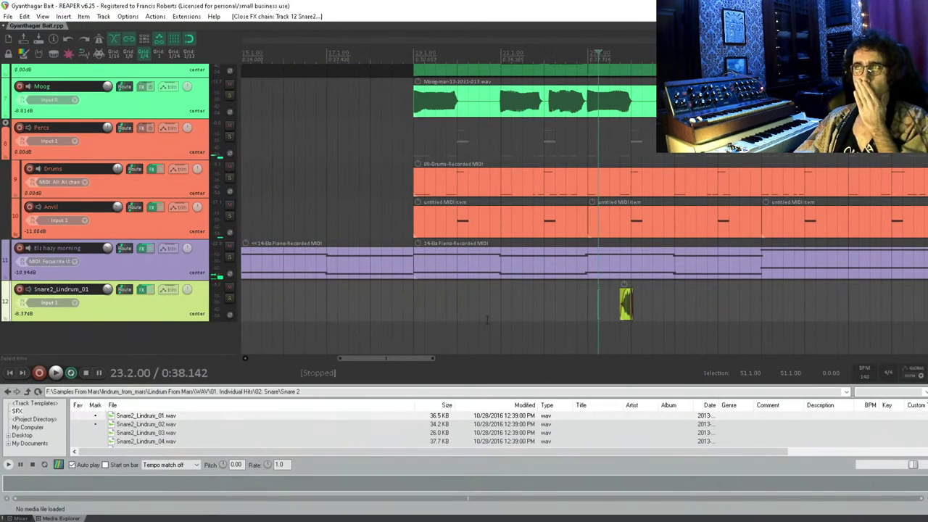
pyautogui.scroll(3, 678, 310)
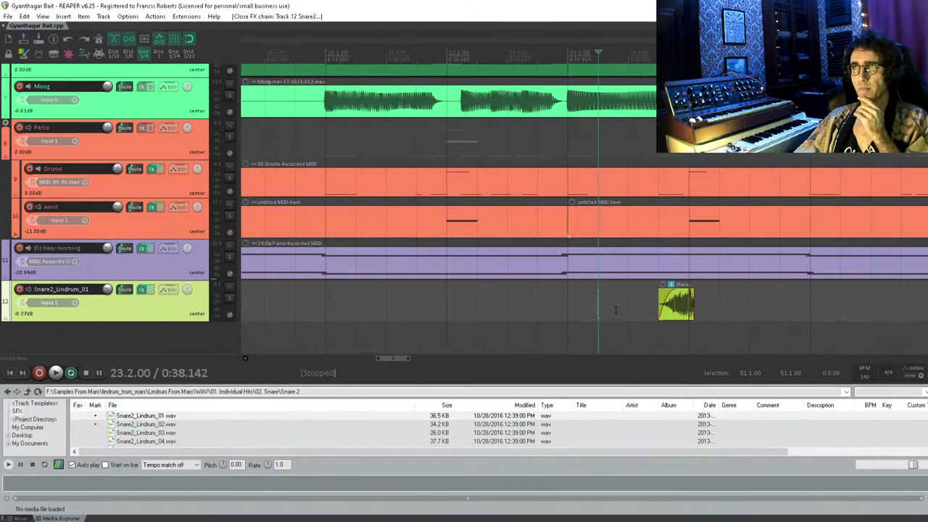
pyautogui.click(683, 313)
pyautogui.moveTo(684, 313); pyautogui.dragTo(729, 296)
pyautogui.moveTo(725, 306); pyautogui.dragTo(313, 303)
pyautogui.hotkey('ctrl', 'g')
pyautogui.click(416, 313)
pyautogui.scroll(-2, 505, 320)
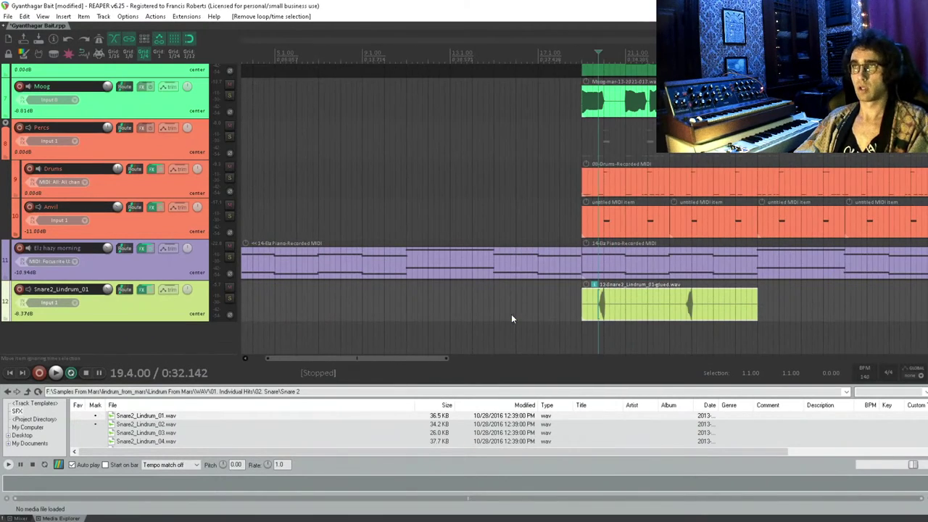
# - Duplicate the glued snare item to fill bars 27 to 35, and copy both items to the section starting at bar 51
pyautogui.hotkey('ctrl', 'd')
pyautogui.scroll(-2, 570, 306)
pyautogui.moveTo(609, 300); pyautogui.dragTo(817, 310)
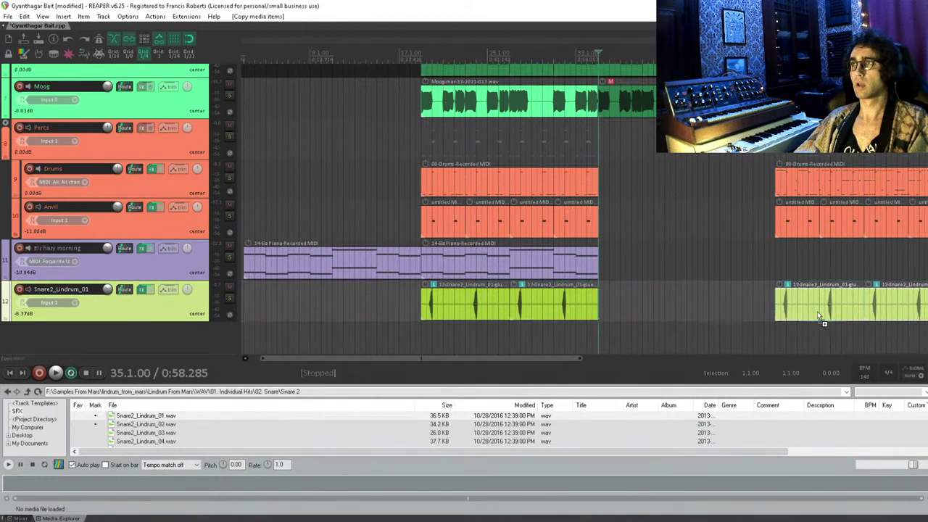
pyautogui.hscroll(3, 725, 261)
pyautogui.click(668, 241)
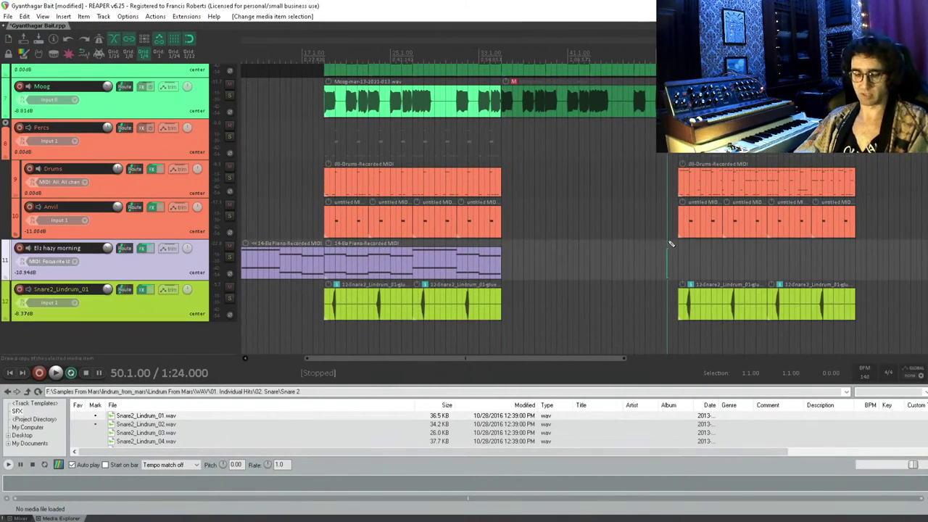
# - Audition the transition into the bar 51 section and place the edit cursor at bar 51
pyautogui.click(656, 244)
pyautogui.press('space')
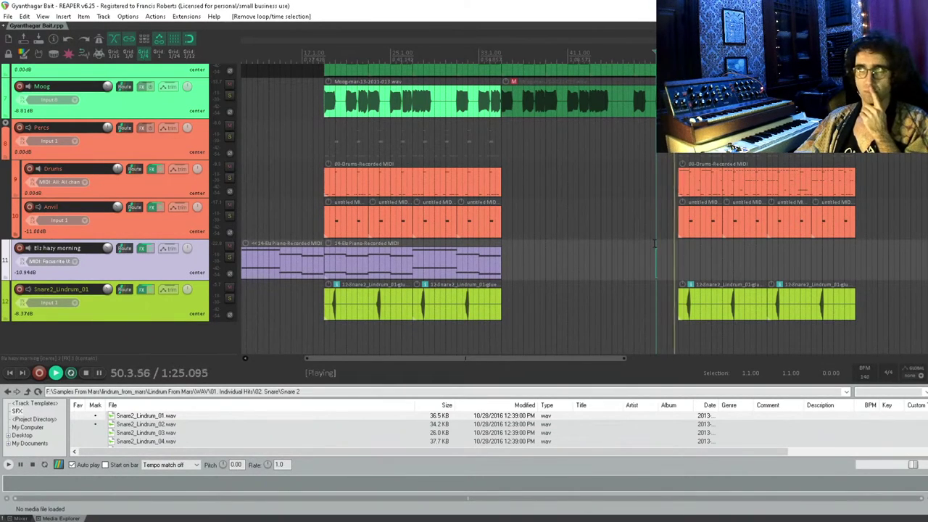
pyautogui.press('space')
pyautogui.scroll(5, 661, 241)
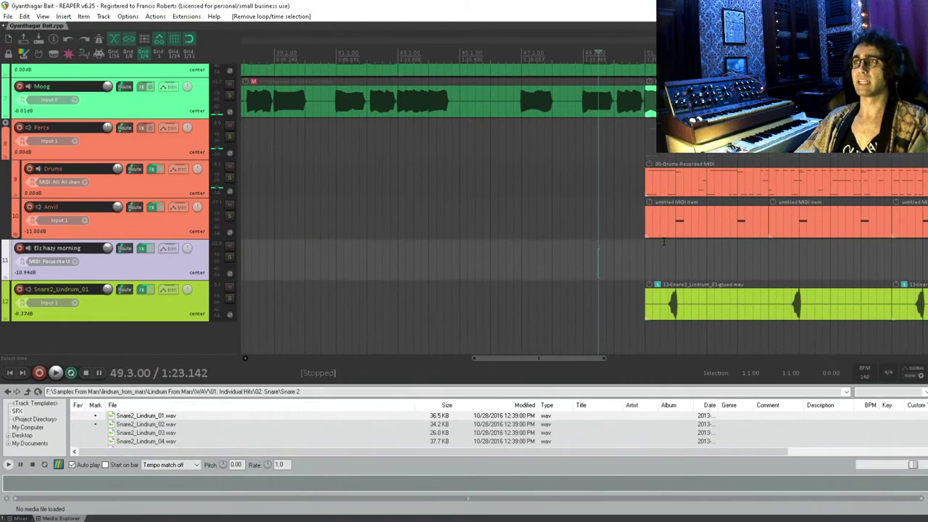
pyautogui.click(662, 241)
pyautogui.scroll(2, 661, 241)
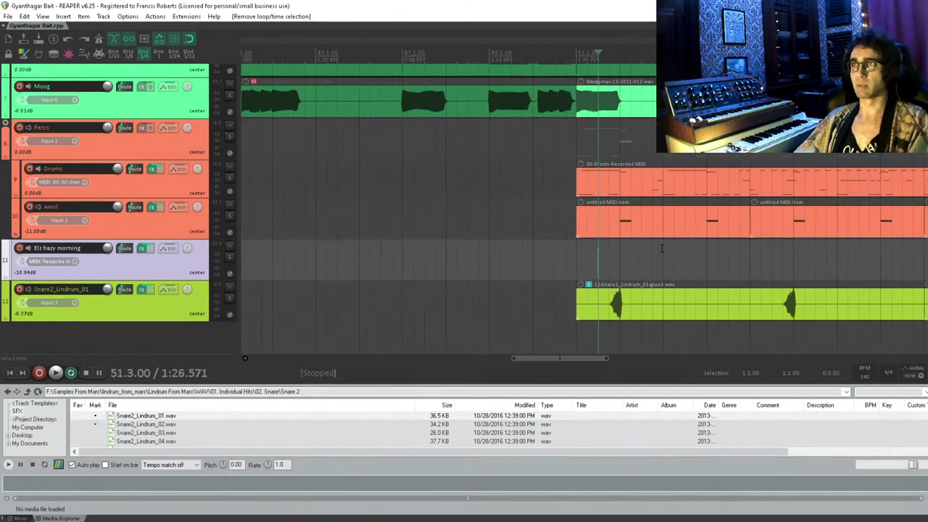
pyautogui.click(576, 267)
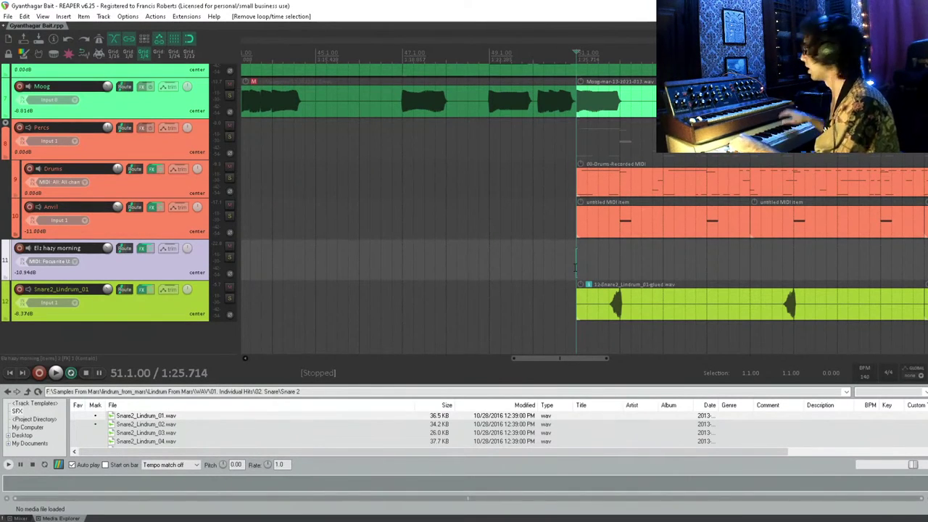
# - Add a new track below Snare2_Lindrum_01 and name it Riser
pyautogui.doubleClick(156, 329)
pyautogui.doubleClick(77, 326)
pyautogui.write('R')
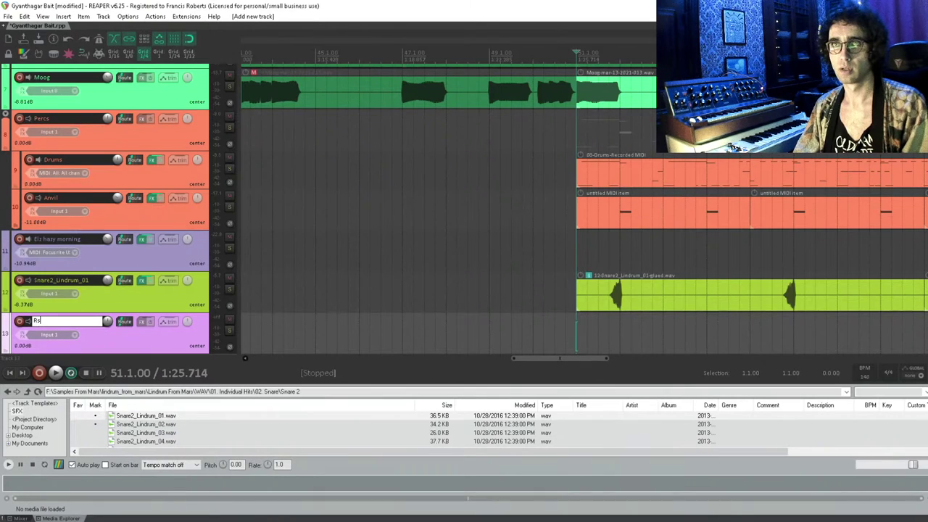
pyautogui.write('iser')
pyautogui.press('Return')
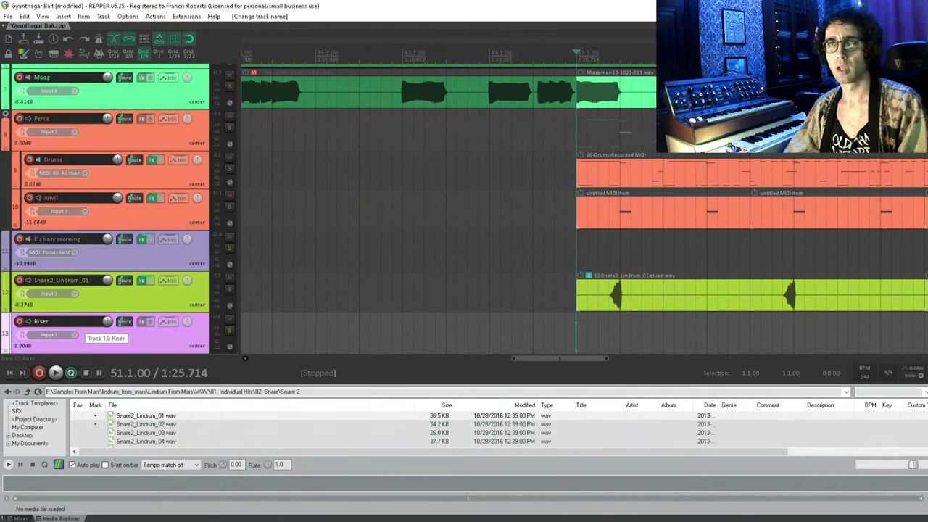
# - Set the Riser track's mono recording input to Input 8 and move the track directly below the Moog track
pyautogui.click(67, 339)
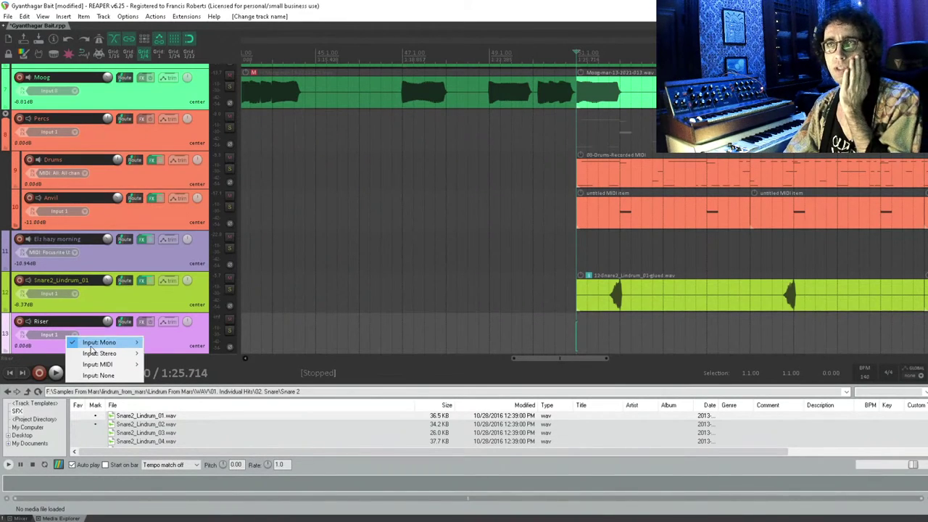
pyautogui.moveTo(101, 342)
pyautogui.click(202, 211)
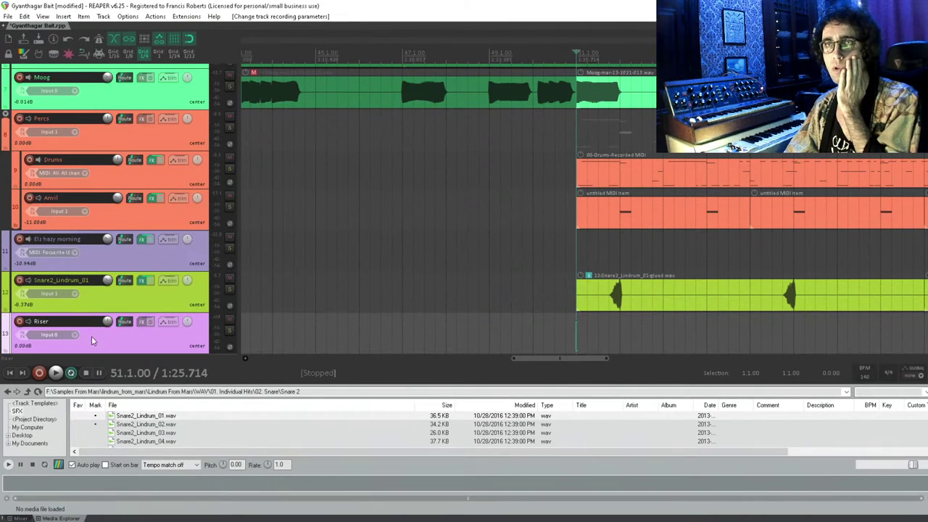
pyautogui.moveTo(130, 335); pyautogui.dragTo(54, 295)
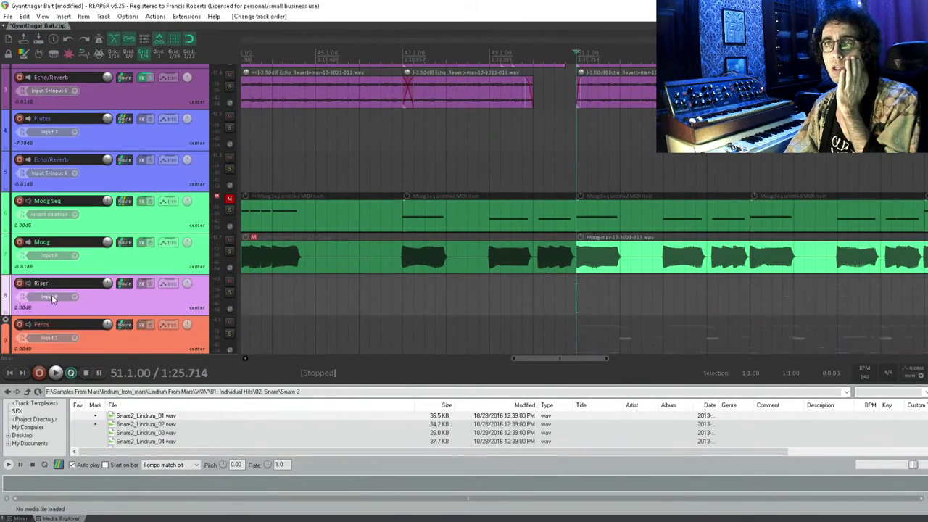
# - Arm the Riser track for recording, play the transition from 49.3.00, and stop playback
pyautogui.click(20, 283)
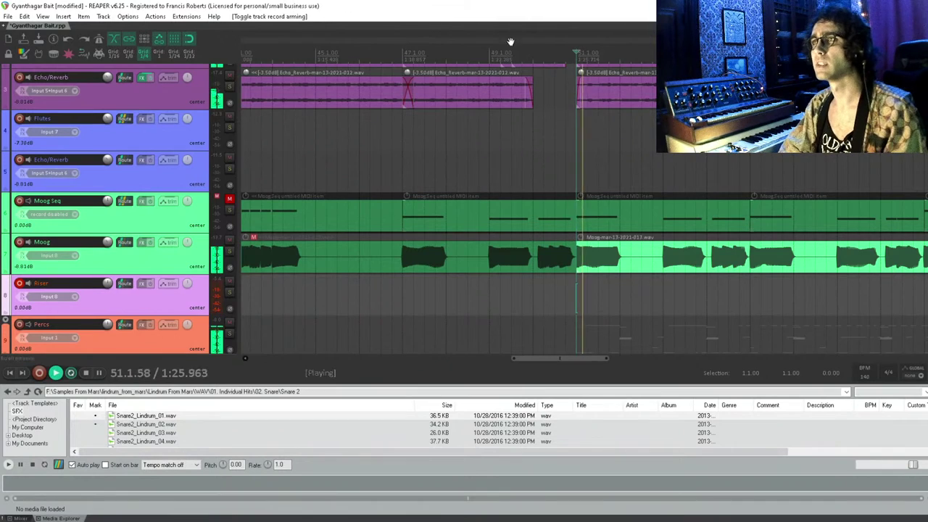
pyautogui.click(511, 174)
pyautogui.press('space')
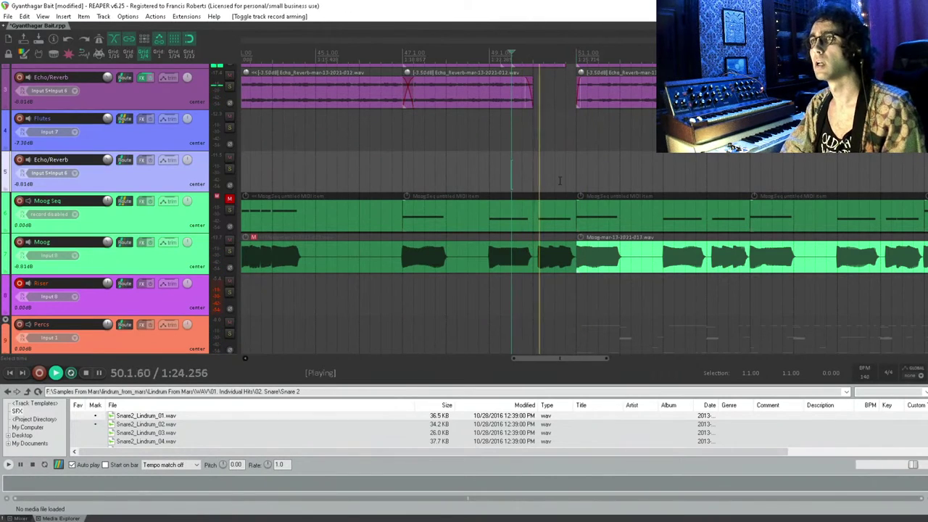
pyautogui.press('space')
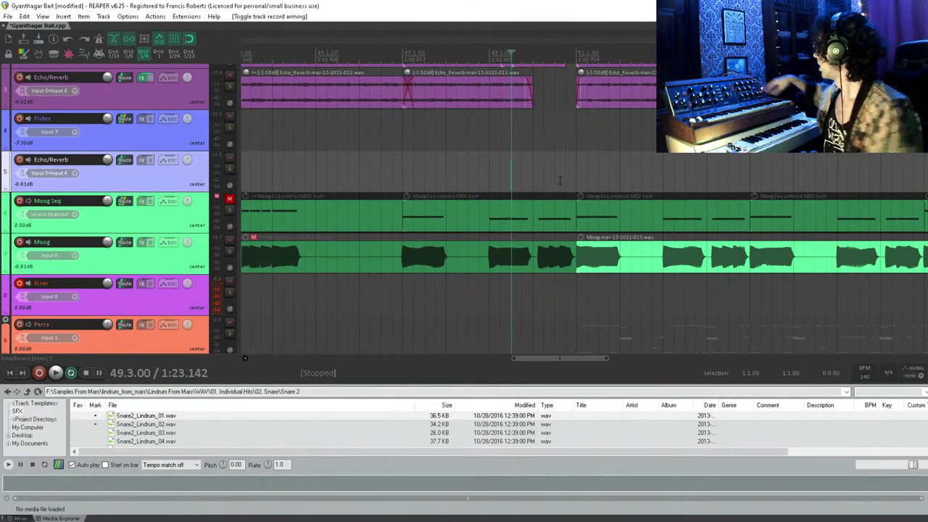
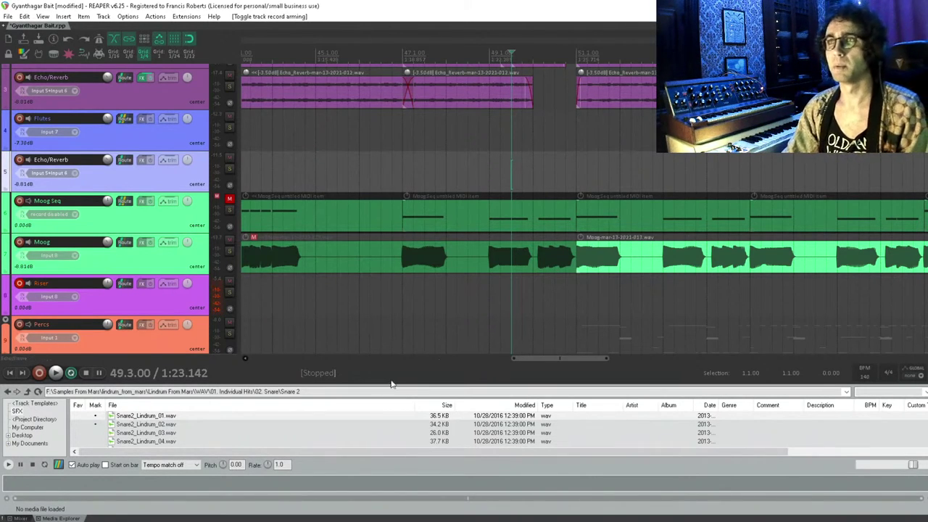
# - Place the edit cursor at 45.2.00 and show the mixer in place of the media browser
pyautogui.click(321, 312)
pyautogui.scroll(2, 106, 252)
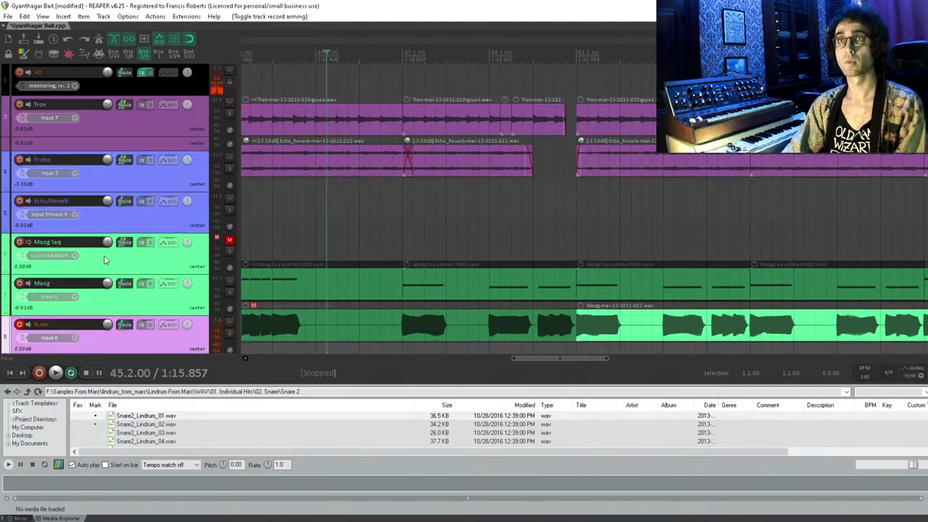
pyautogui.scroll(-3, 106, 248)
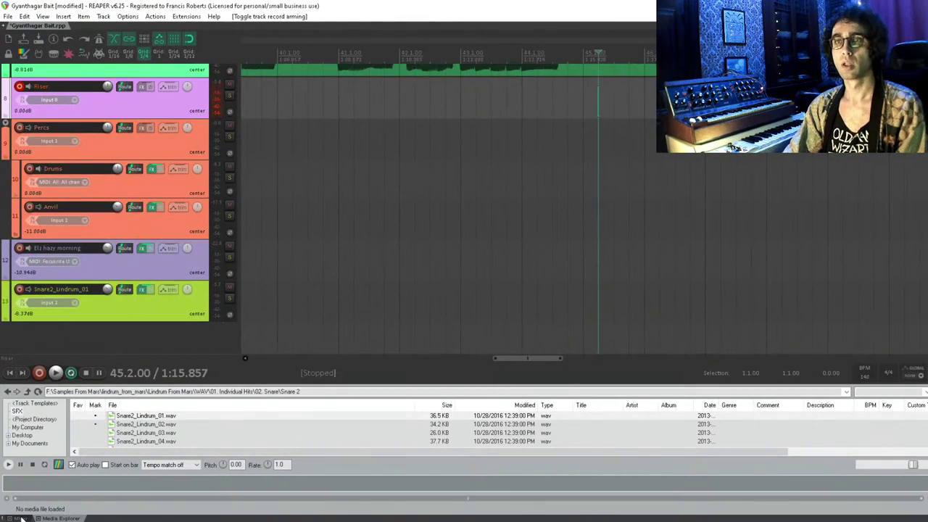
pyautogui.hotkey('ctrl', 'm')
pyautogui.scroll(3, 92, 318)
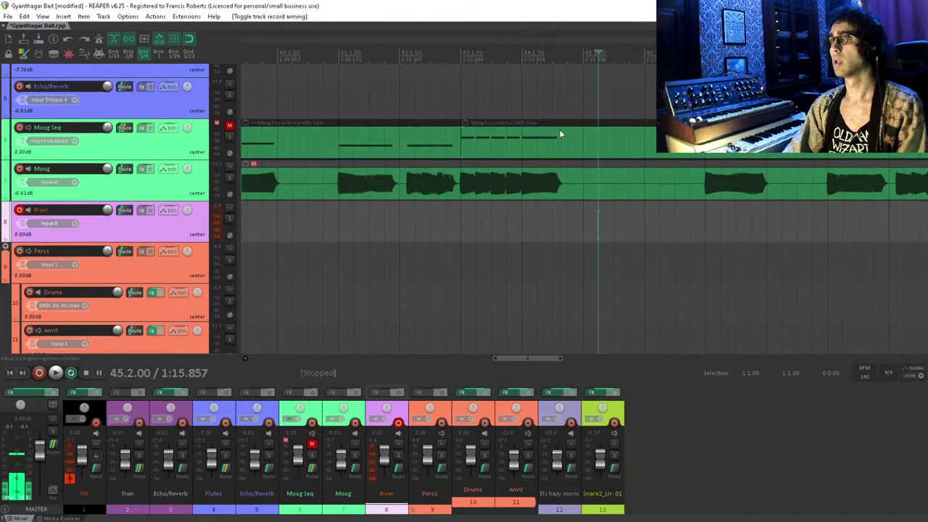
# - Record a Moog riser take on the Riser track from 45.2.00 until just after bar 51
pyautogui.hscroll(1, 560, 185)
pyautogui.moveTo(560, 186); pyautogui.dragTo(378, 165)
pyautogui.hotkey('ctrl', 'r')
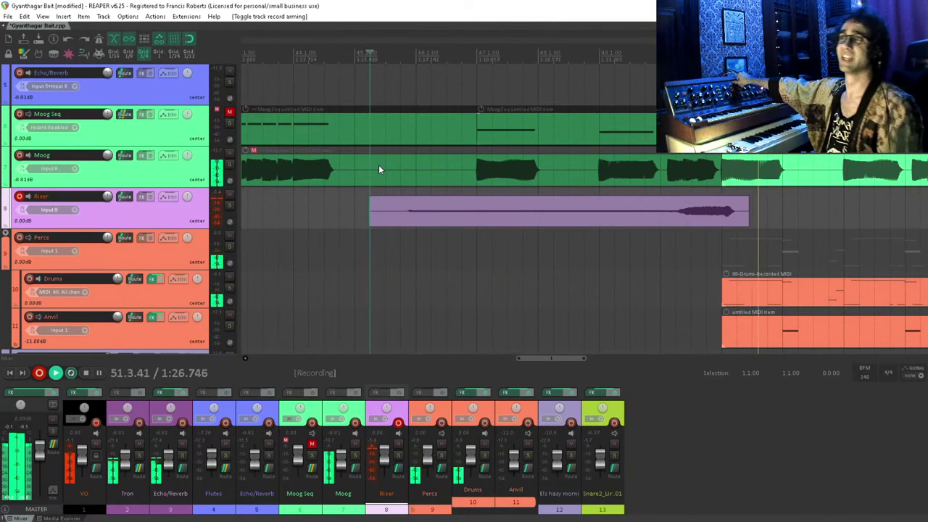
pyautogui.press('space')
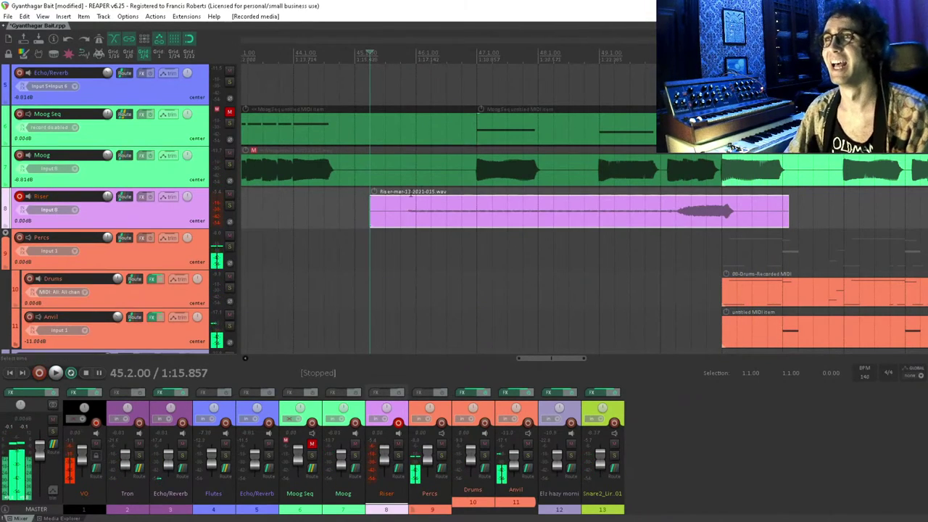
# - Trim the riser take to its swell around bar 51 and shift the clip slightly earlier
pyautogui.moveTo(376, 214); pyautogui.dragTo(680, 215)
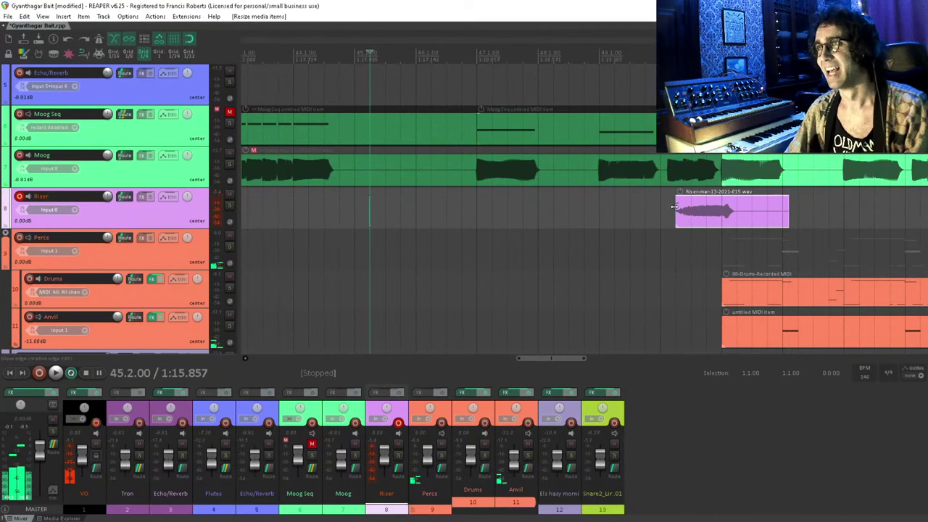
pyautogui.moveTo(786, 211); pyautogui.dragTo(736, 212)
pyautogui.click(723, 258)
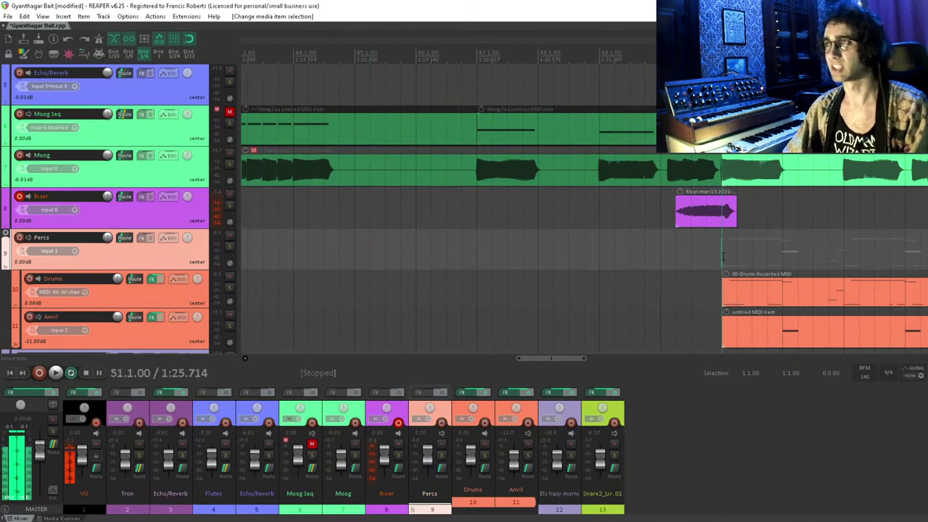
pyautogui.scroll(4, 727, 254)
pyautogui.moveTo(617, 211); pyautogui.dragTo(605, 209)
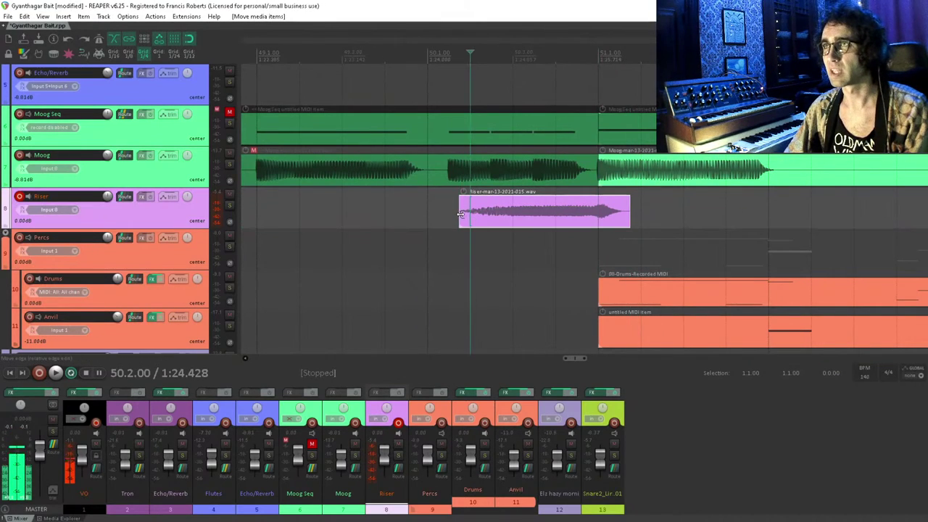
# - Extend both ends of the riser clip from 50.1.00, with a 1.715 s fade-in at curve 1.00 and a fade-out of about 0.26 s
pyautogui.moveTo(460, 214); pyautogui.dragTo(597, 211)
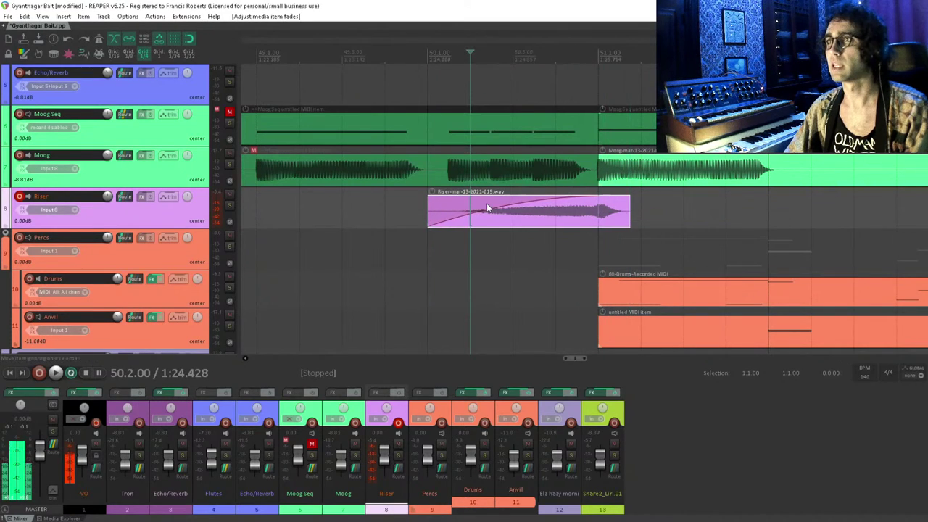
pyautogui.doubleClick(489, 203)
pyautogui.click(570, 155)
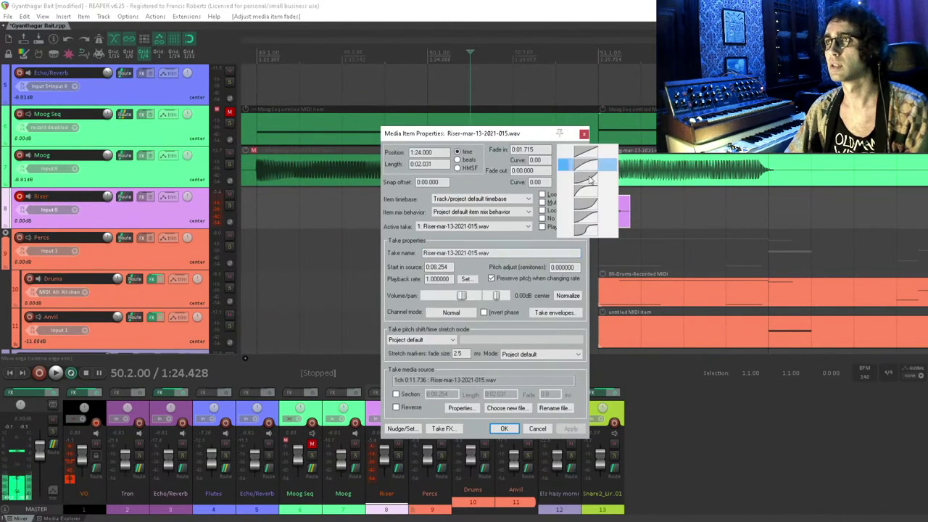
pyautogui.click(596, 206)
pyautogui.click(580, 428)
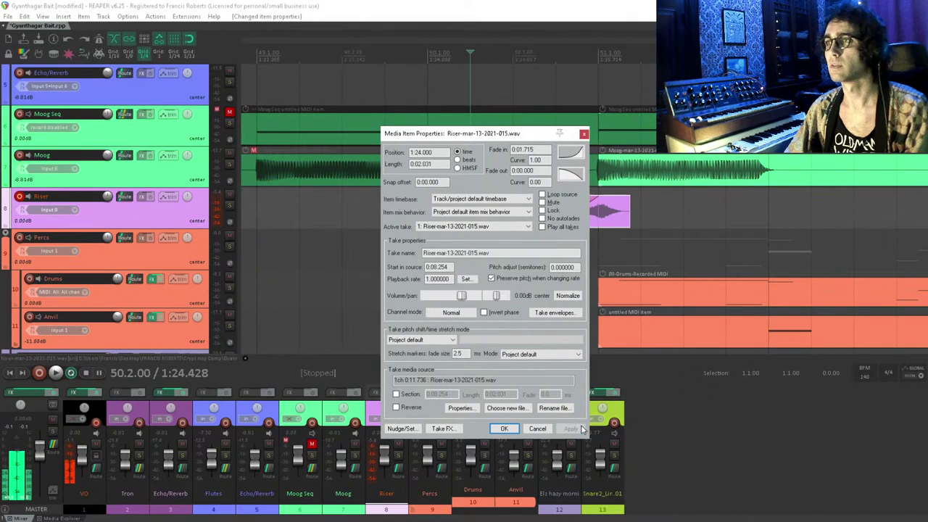
pyautogui.click(584, 135)
pyautogui.moveTo(627, 205); pyautogui.dragTo(605, 196)
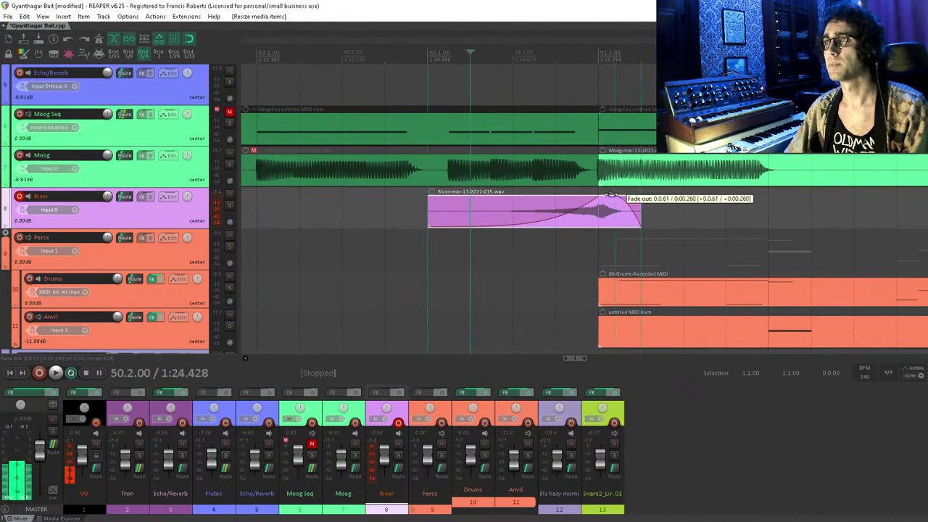
pyautogui.click(144, 198)
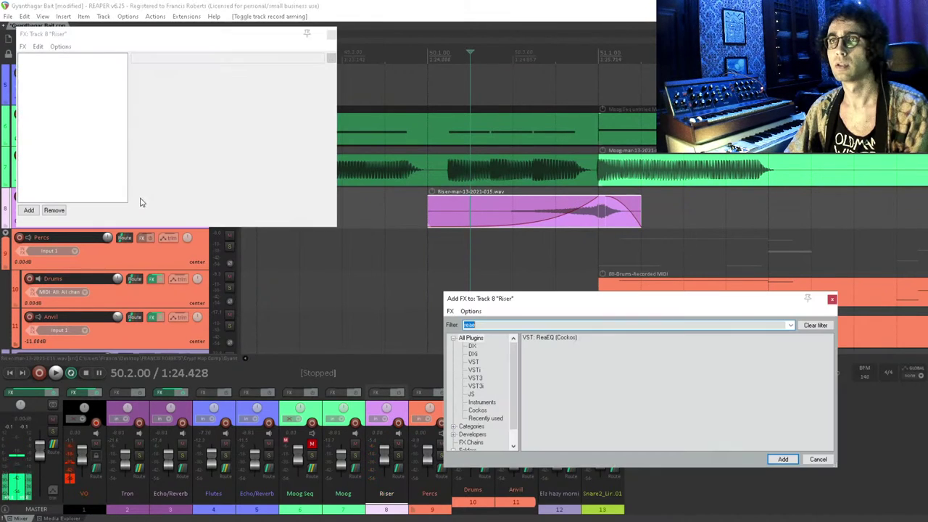
pyautogui.press('Escape')
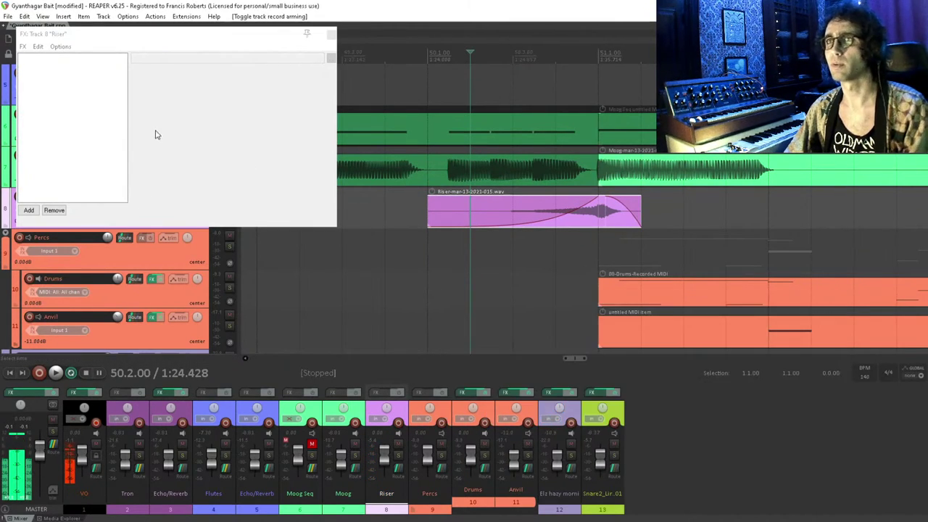
pyautogui.press('Escape')
# - Add a new track below Snare2_Lindrum_01 and name it Plate
pyautogui.scroll(-3, 108, 255)
pyautogui.doubleClick(77, 329)
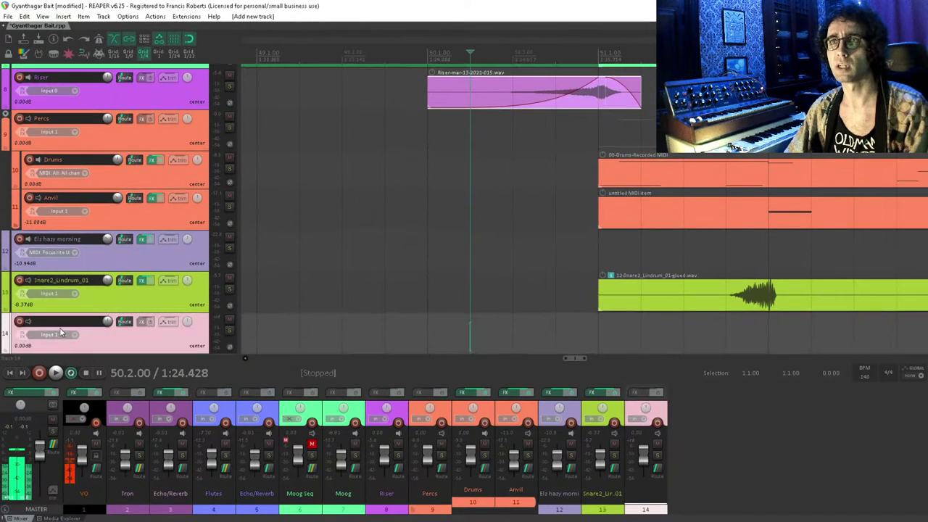
pyautogui.write('Wlate')
pyautogui.press('Return')
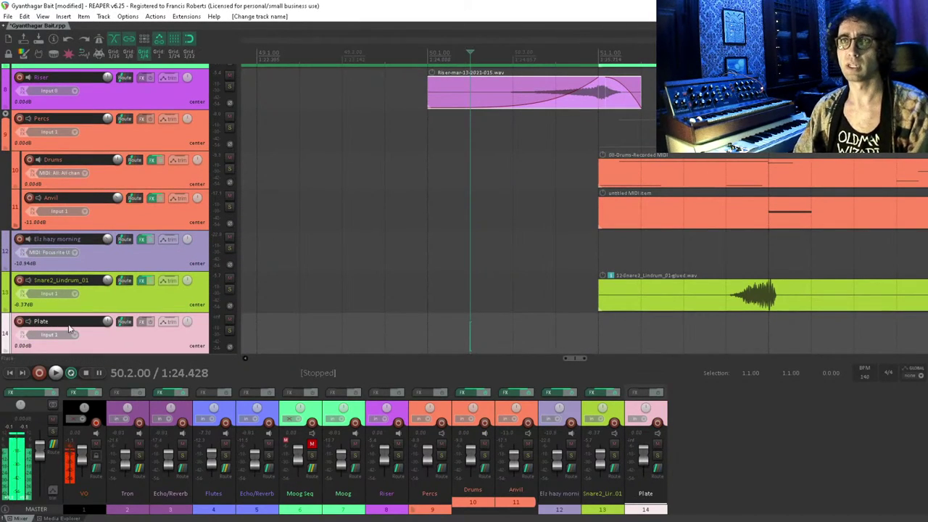
# - Add the Abbey Road Plates Stereo (Waves) VST3 effect to the Plate track and close its effects chain
pyautogui.click(144, 321)
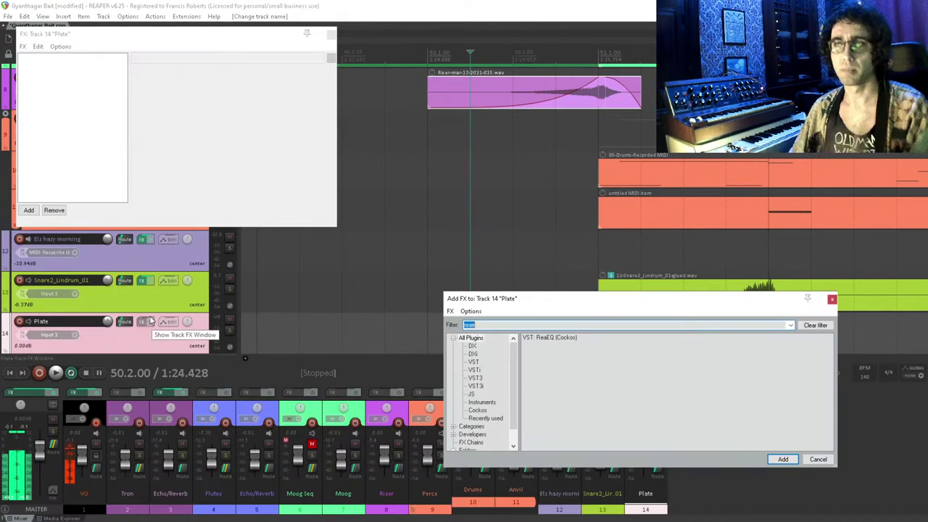
pyautogui.write('waves')
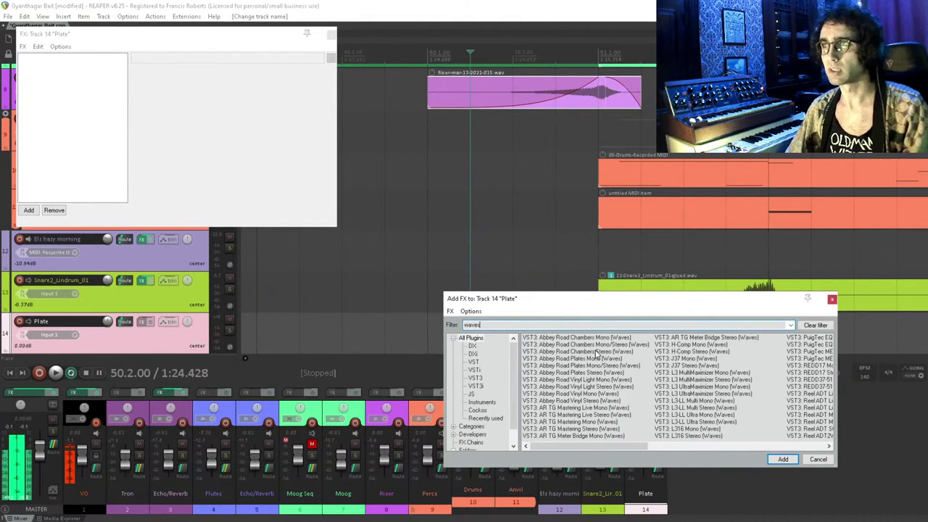
pyautogui.click(612, 372)
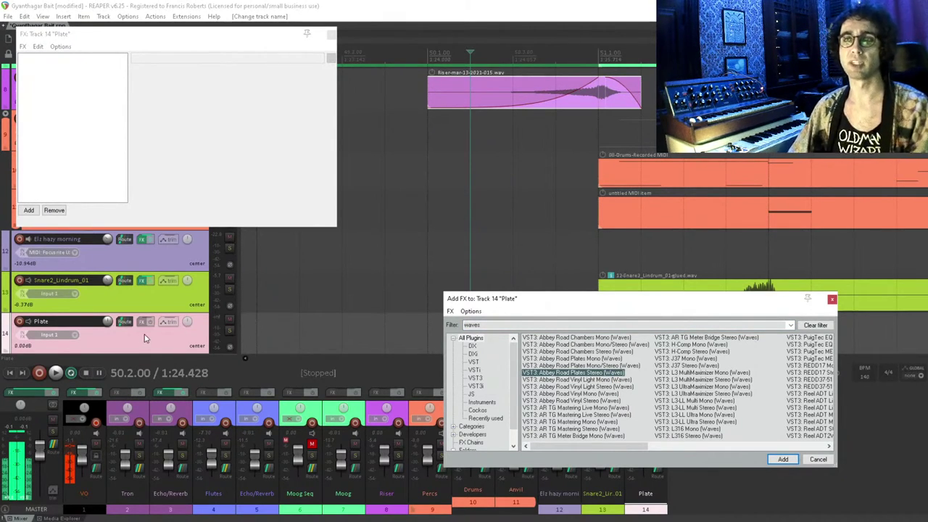
pyautogui.press('Return')
pyautogui.press('Escape')
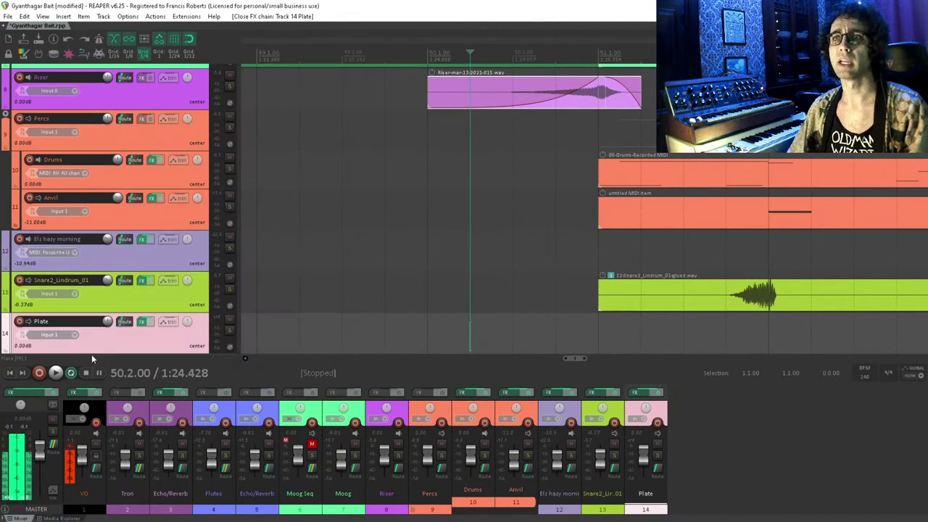
# - Set the Plate track's recording input to None
pyautogui.click(50, 334)
pyautogui.moveTo(79, 342)
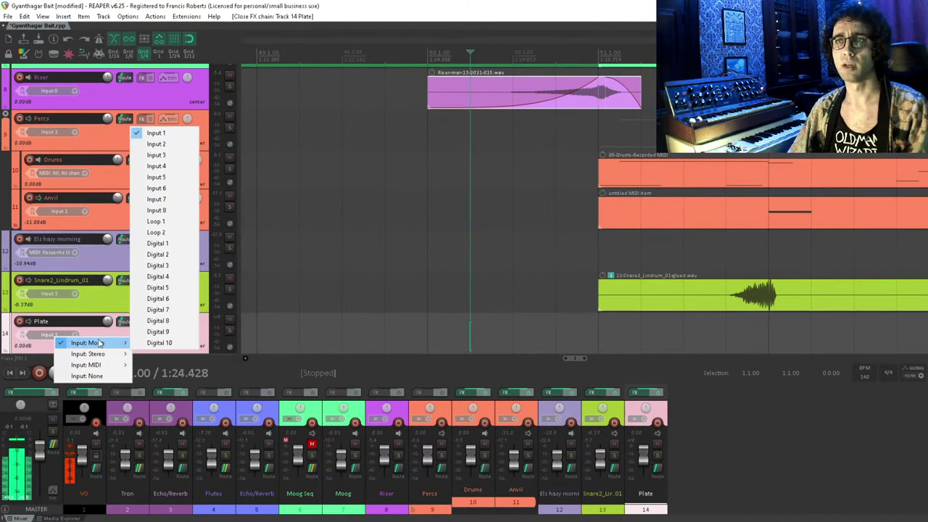
pyautogui.click(87, 375)
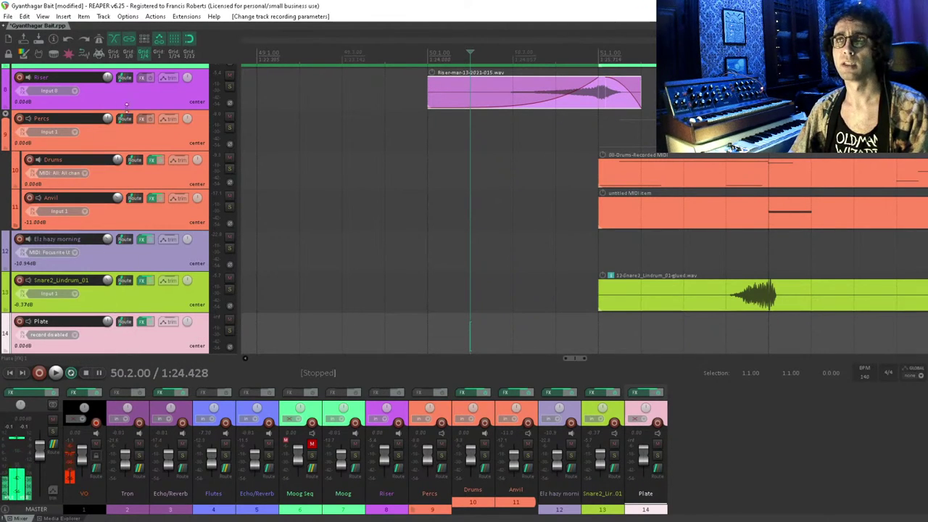
# - Colour the Plate track grey and move it directly below the VO track
pyautogui.click(25, 55)
pyautogui.click(38, 55)
pyautogui.moveTo(105, 327); pyautogui.dragTo(109, 127)
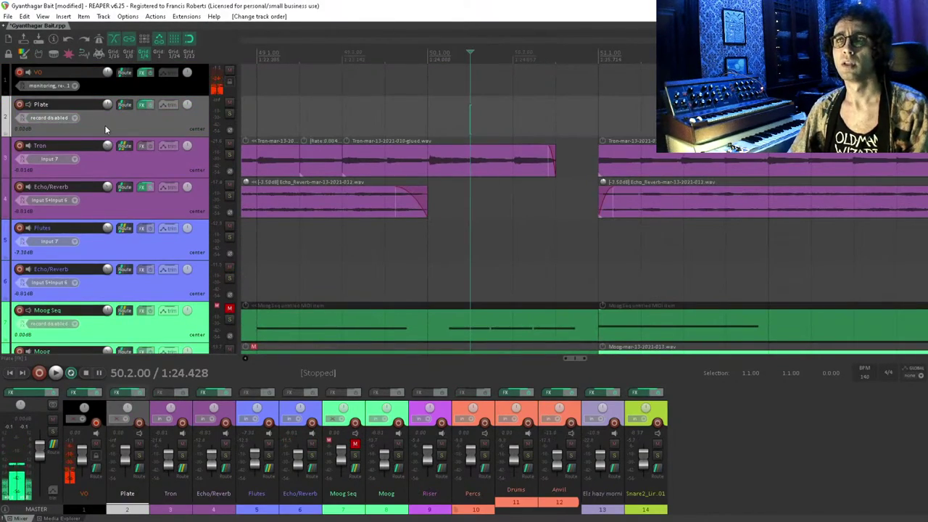
# - Create a send from the Riser track to the Plate track with a send level of about -6.93 dB
pyautogui.scroll(-6, 111, 122)
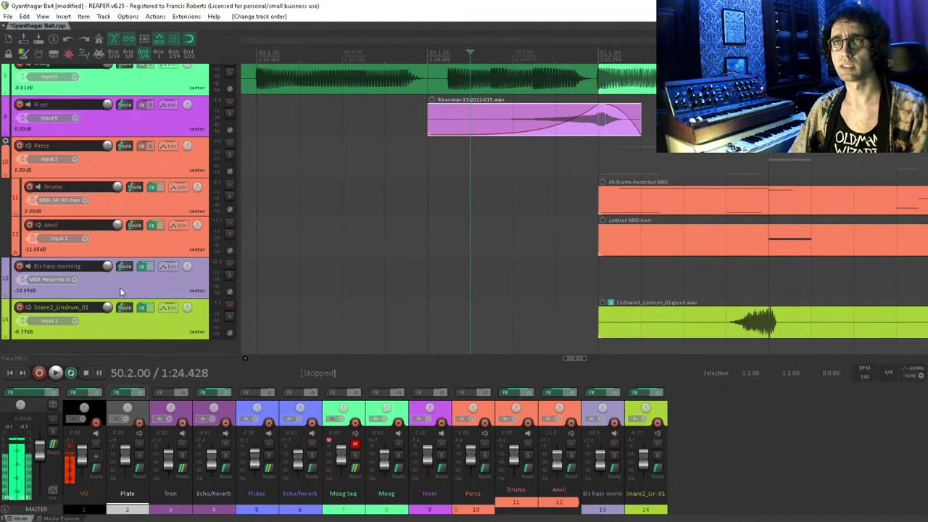
pyautogui.scroll(4, 109, 270)
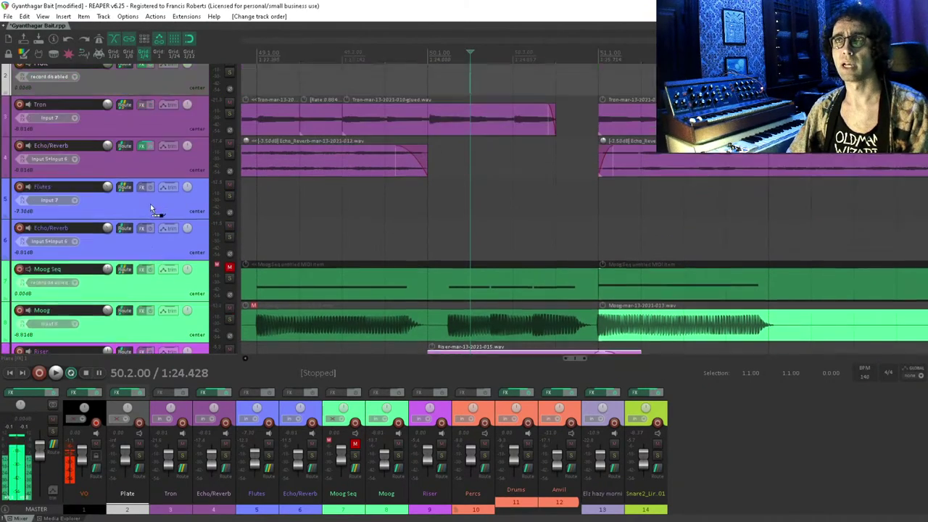
pyautogui.scroll(3, 87, 136)
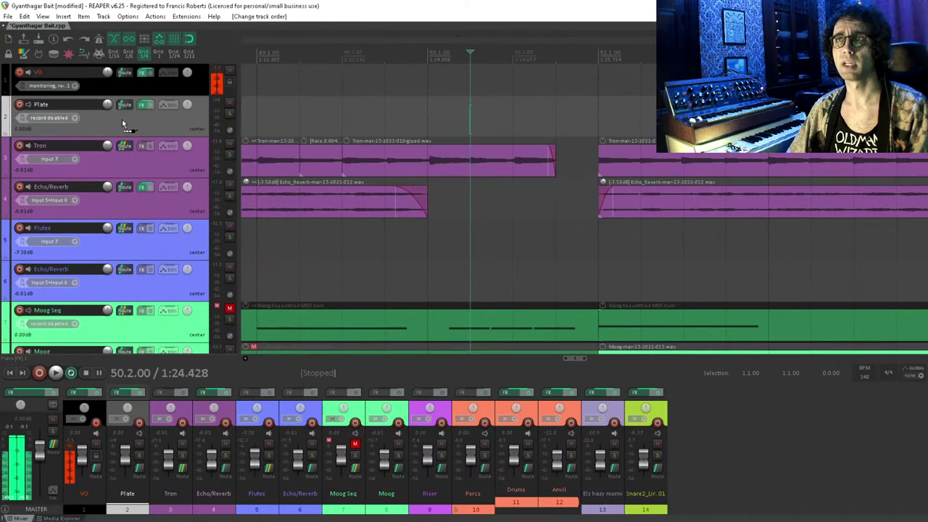
pyautogui.moveTo(123, 125); pyautogui.dragTo(124, 125)
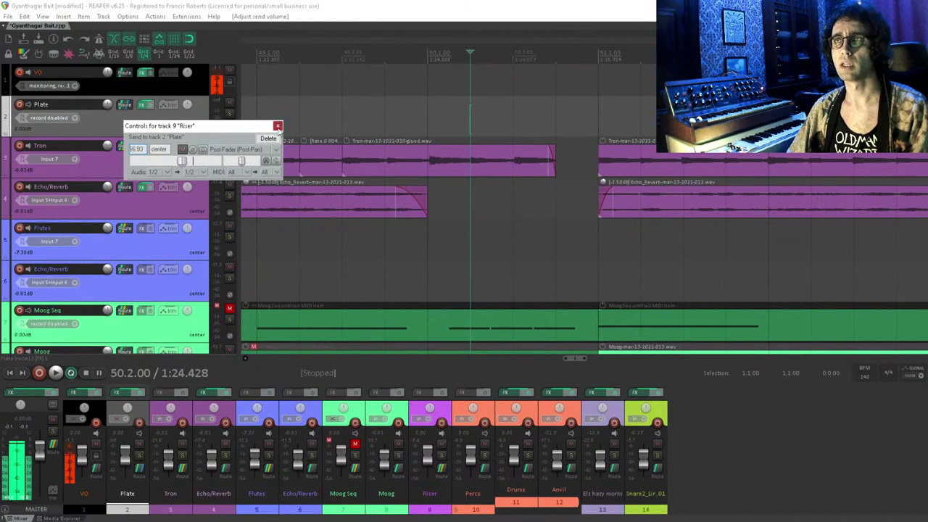
pyautogui.click(278, 126)
# - Lower the Plate track to about -6 dB and the Riser track to about -6.2 dB, auditioning from 50.2.00
pyautogui.moveTo(107, 105); pyautogui.dragTo(107, 116)
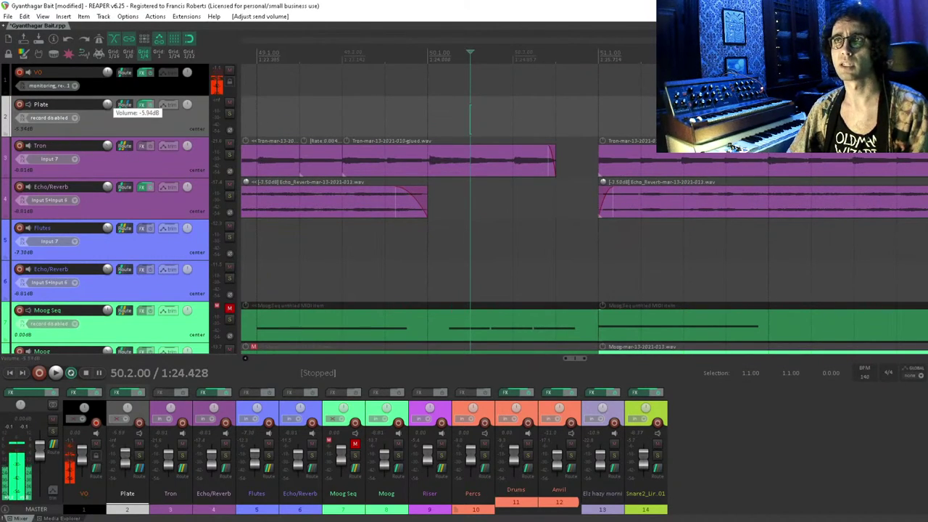
pyautogui.scroll(-6, 114, 194)
pyautogui.click(113, 211)
pyautogui.moveTo(108, 186); pyautogui.dragTo(160, 209)
pyautogui.press('space')
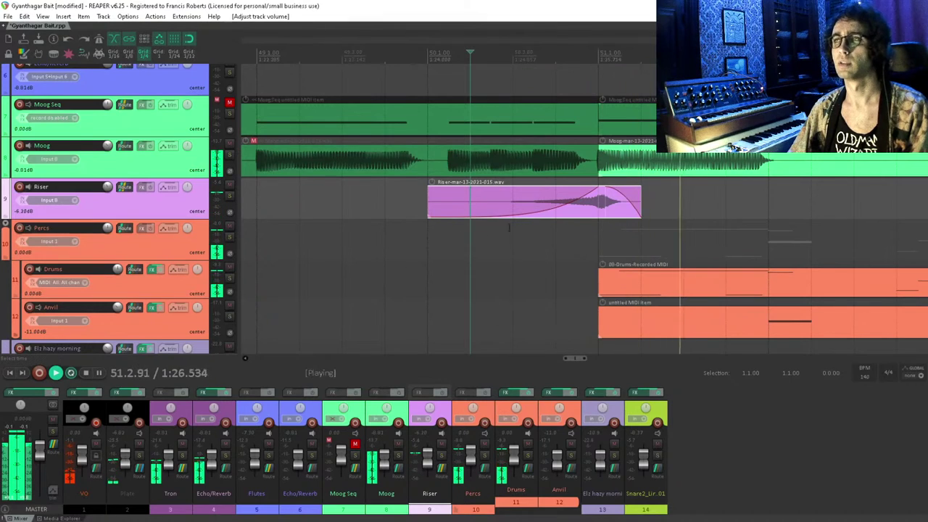
pyautogui.press('space')
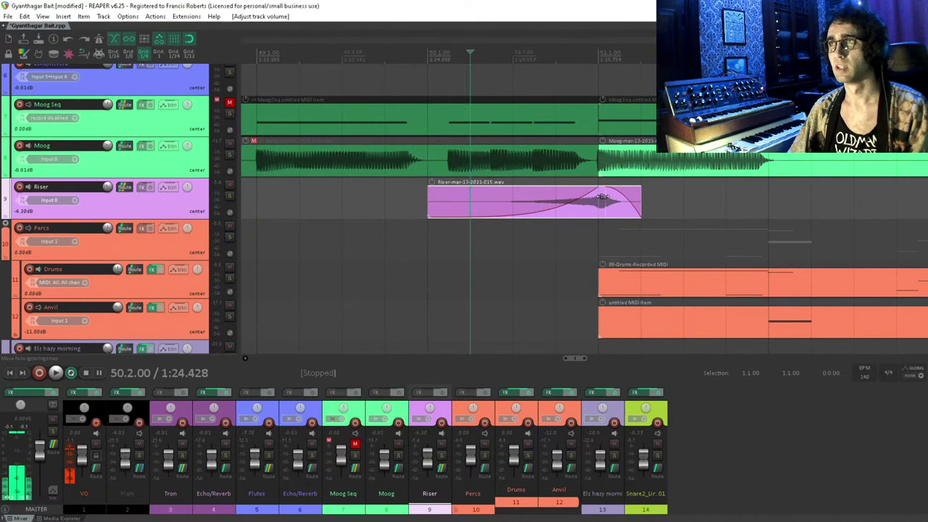
# - Shift the riser clip slightly earlier and audition the transition from 49.3.00
pyautogui.moveTo(503, 202); pyautogui.dragTo(486, 203)
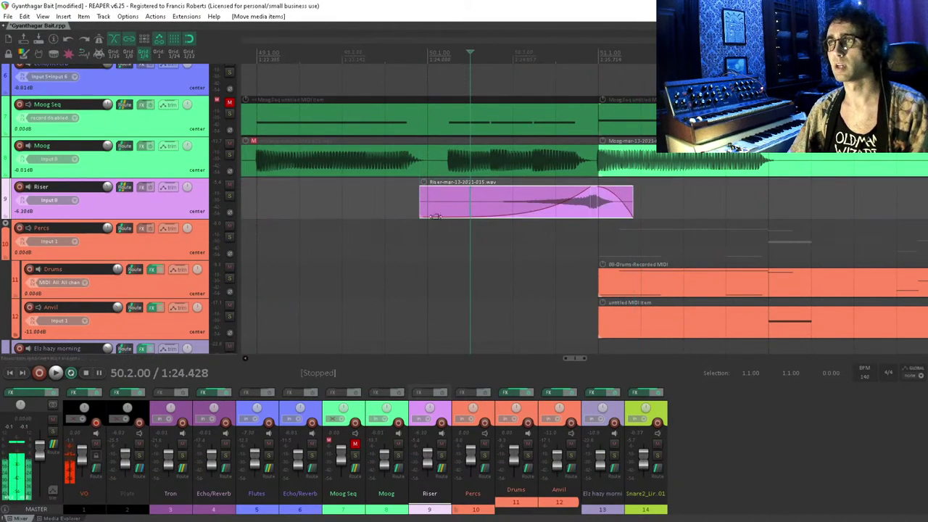
pyautogui.click(343, 232)
pyautogui.press('space')
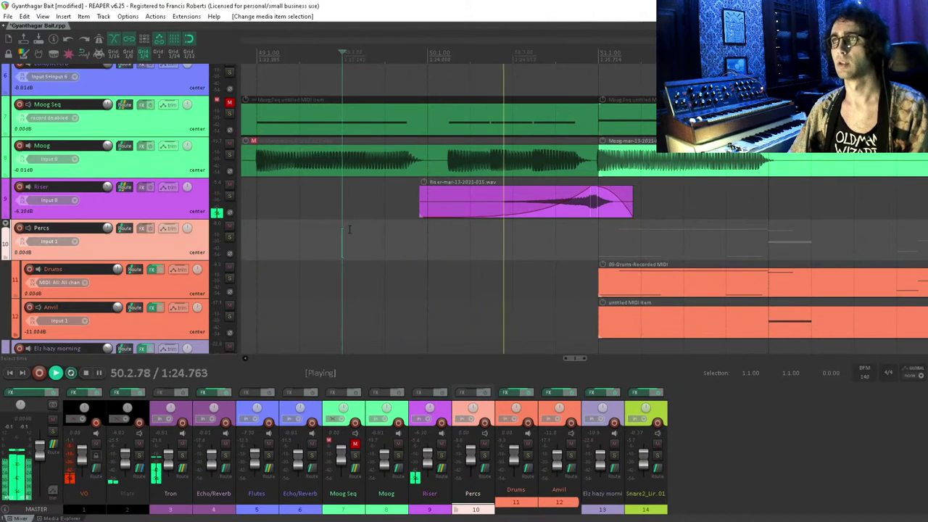
pyautogui.press('space')
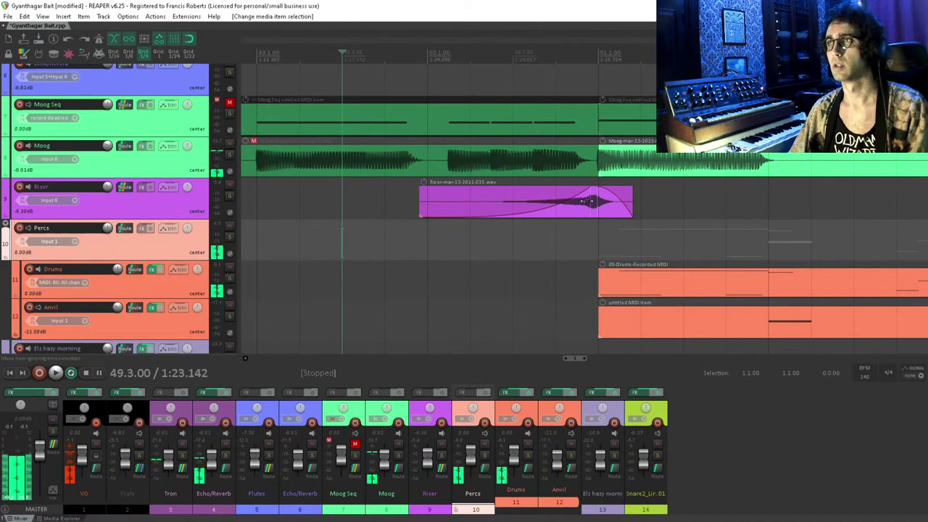
# - Shift the riser clip later so it starts just after 50.1.00 and audition the transition from 49.3.00
pyautogui.moveTo(508, 214); pyautogui.dragTo(527, 215)
pyautogui.press('space')
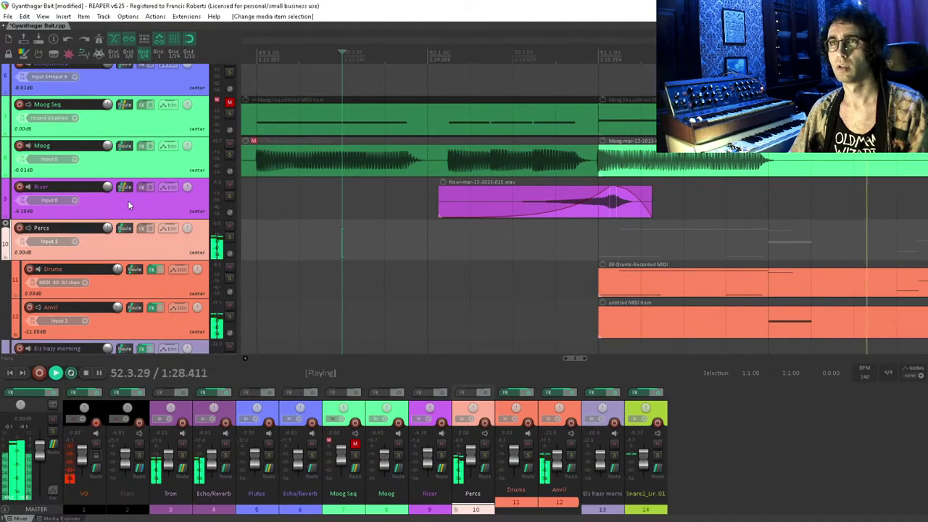
pyautogui.press('space')
pyautogui.scroll(-3, 401, 215)
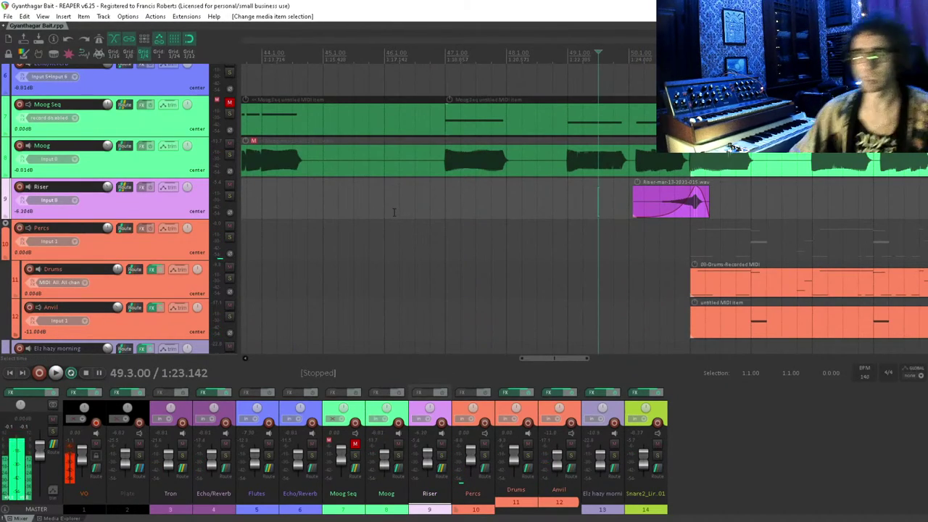
# - Review the arrangement around the riser and audition the transition into bar 51 from 50.1.00
pyautogui.scroll(-3, 394, 211)
pyautogui.click(556, 210)
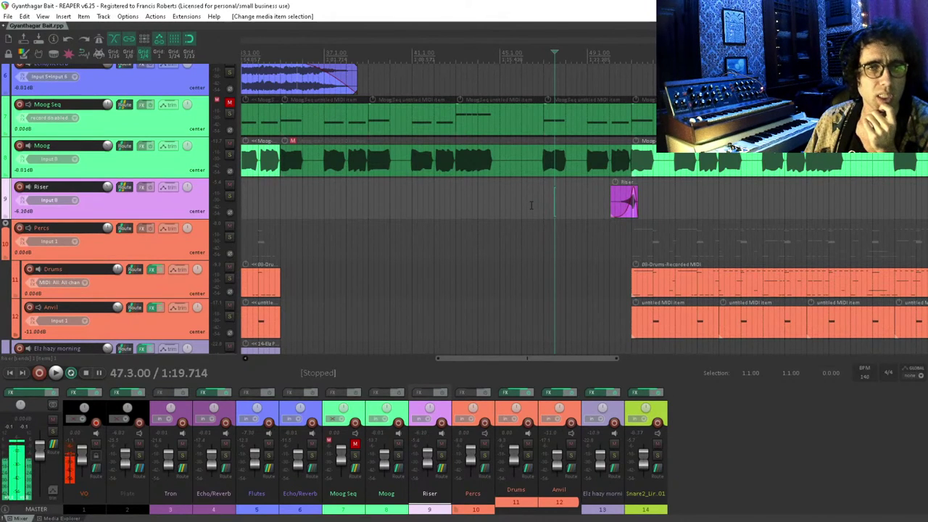
pyautogui.scroll(-4, 530, 205)
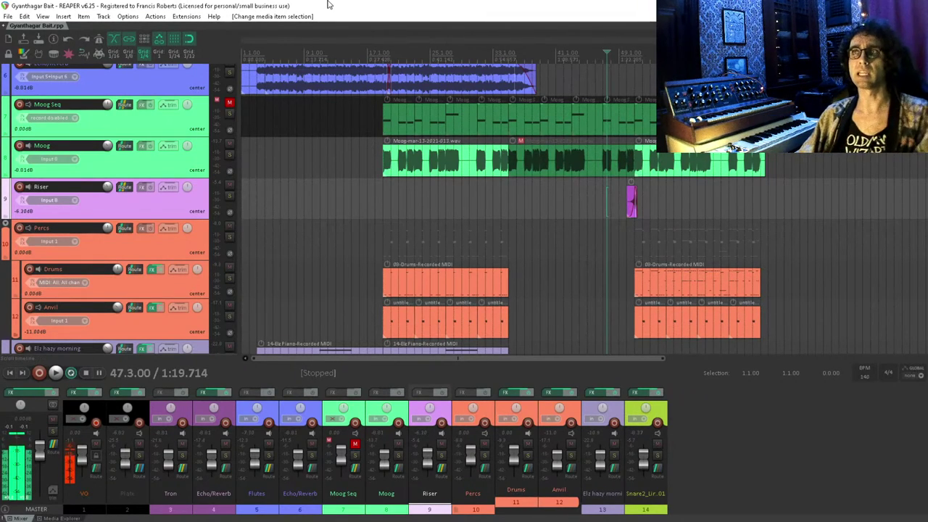
pyautogui.moveTo(385, 109); pyautogui.dragTo(341, 183)
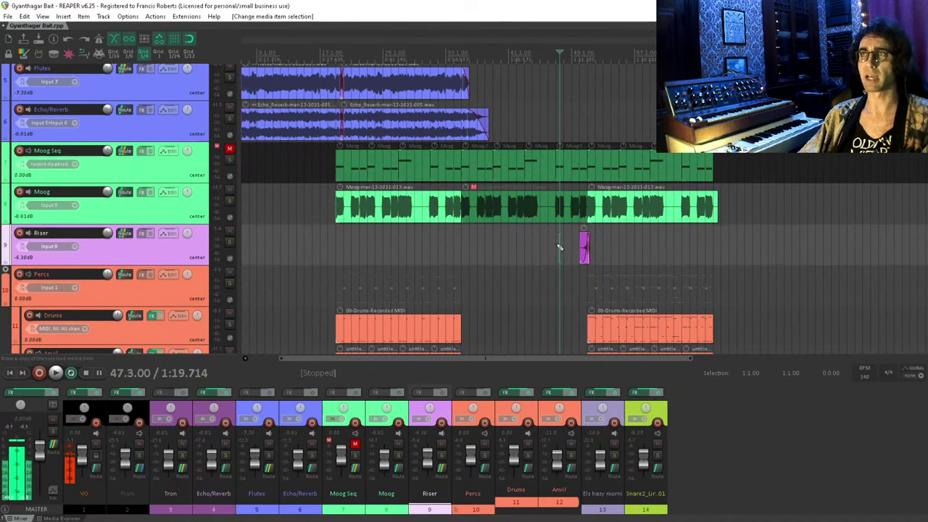
pyautogui.click(577, 250)
pyautogui.scroll(2, 577, 250)
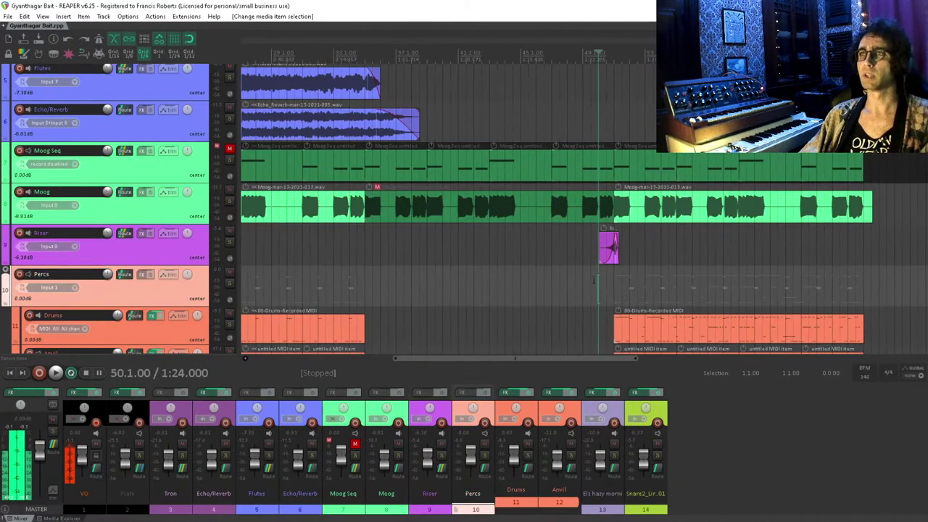
pyautogui.scroll(-1, 500, 257)
pyautogui.press('space')
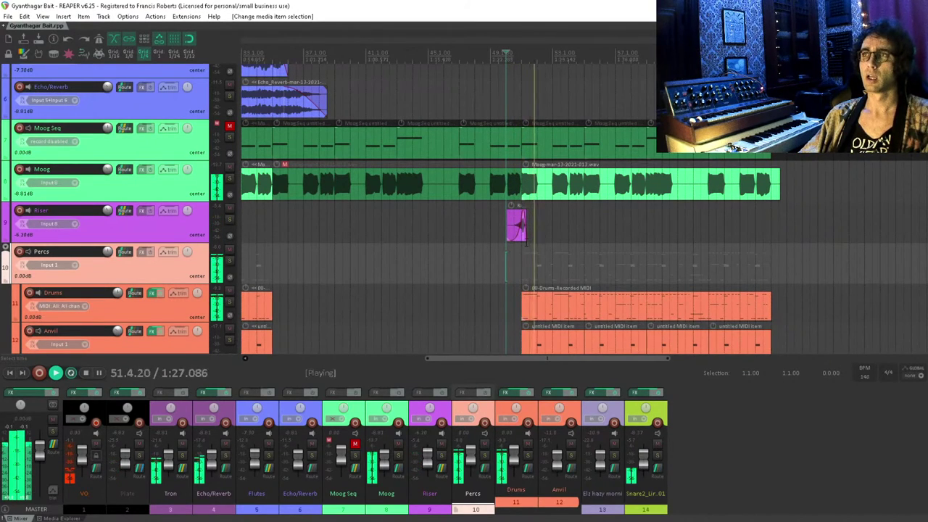
pyautogui.press('space')
pyautogui.click(523, 254)
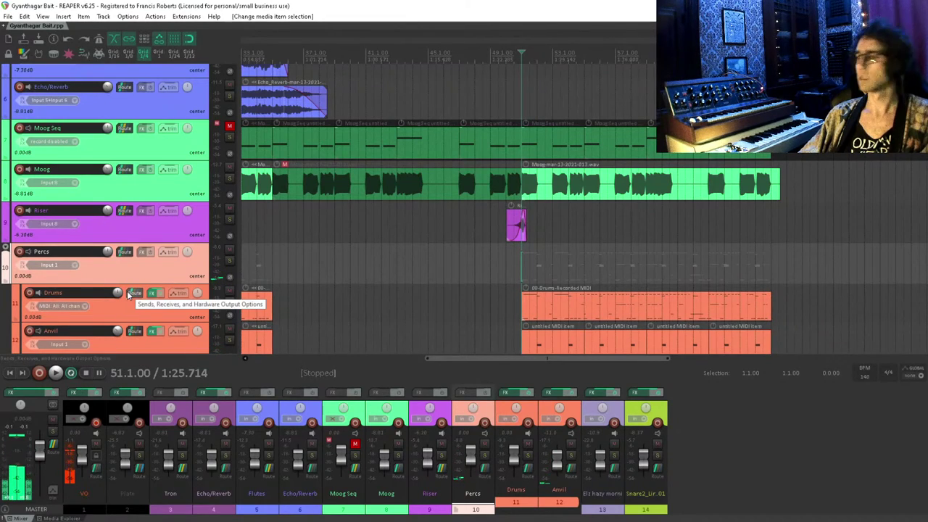
# - Arm the Tron track for recording and audition the transition from 50.3.00
pyautogui.scroll(3, 126, 125)
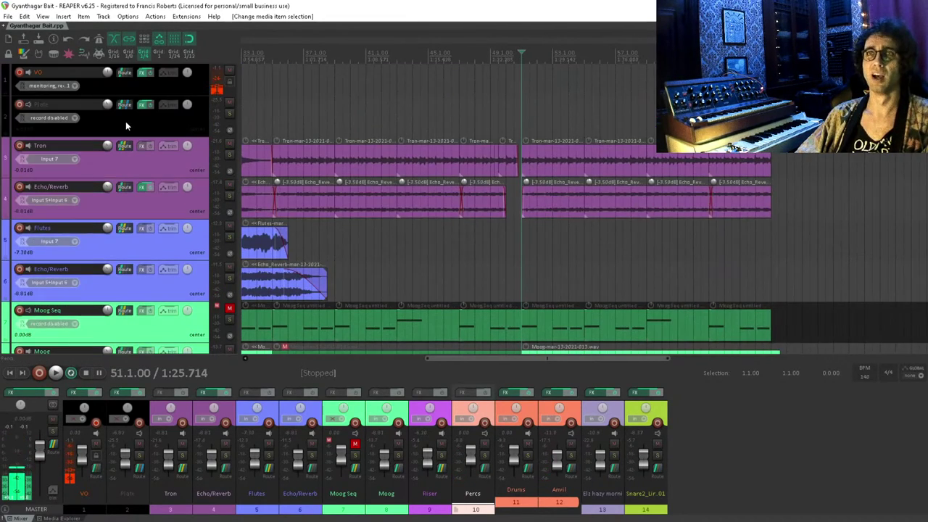
pyautogui.click(19, 146)
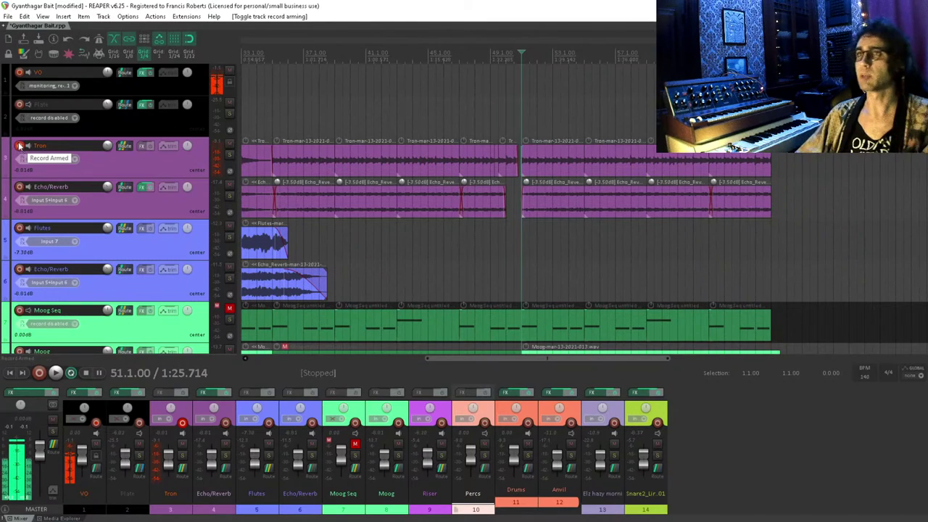
pyautogui.click(19, 145)
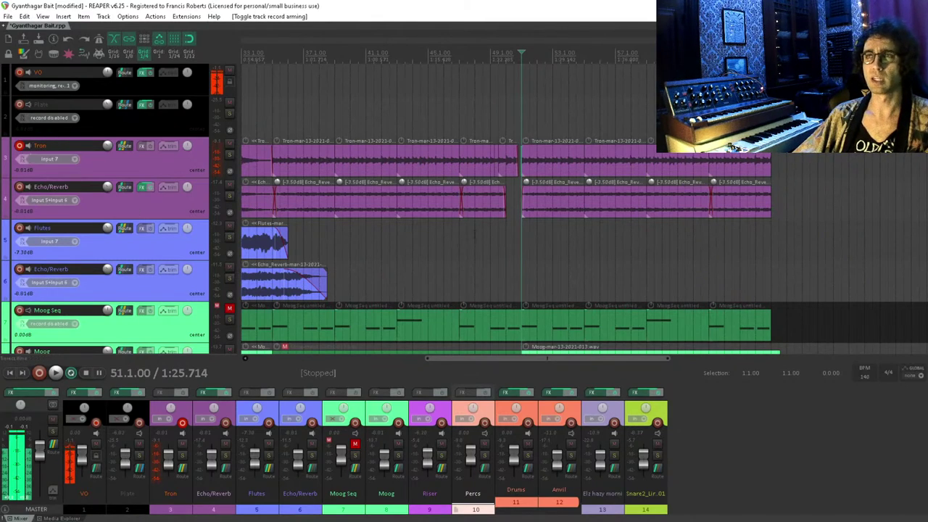
pyautogui.scroll(-3, 27, 147)
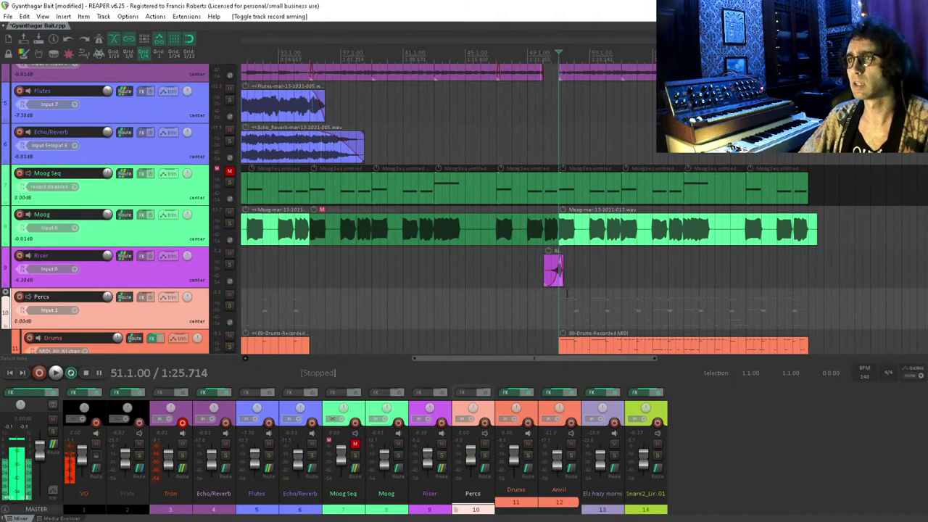
pyautogui.press('space')
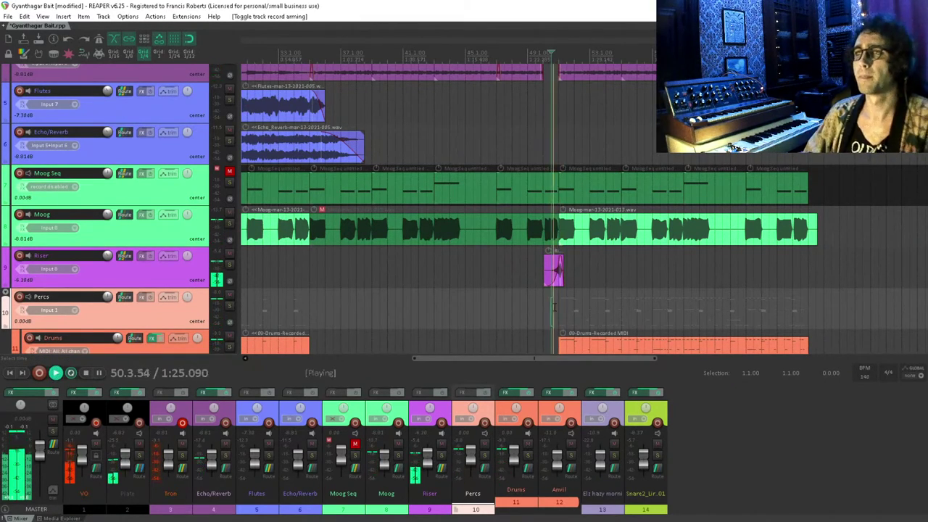
pyautogui.press('space')
# - Arm the Flutes track and record a flute swell from 49.3.00, discarding the first take and recording it again
pyautogui.scroll(2, 90, 249)
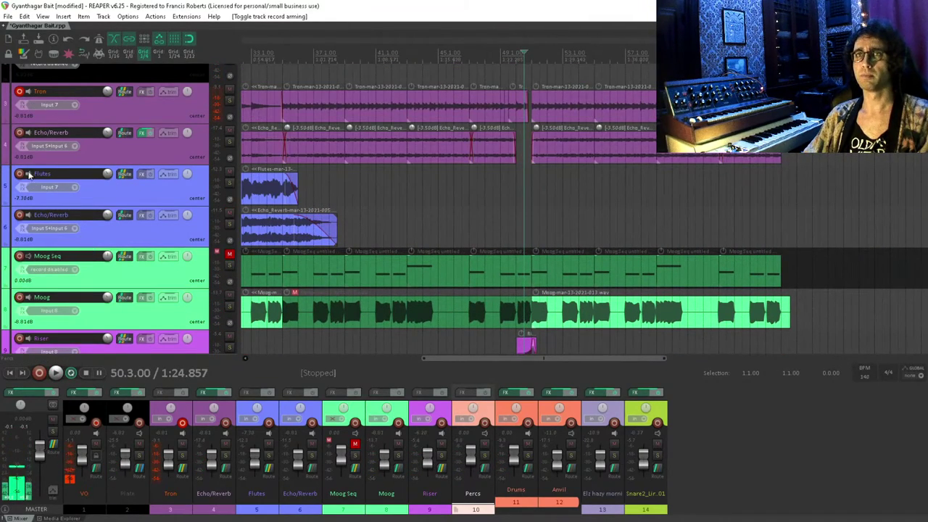
pyautogui.click(24, 175)
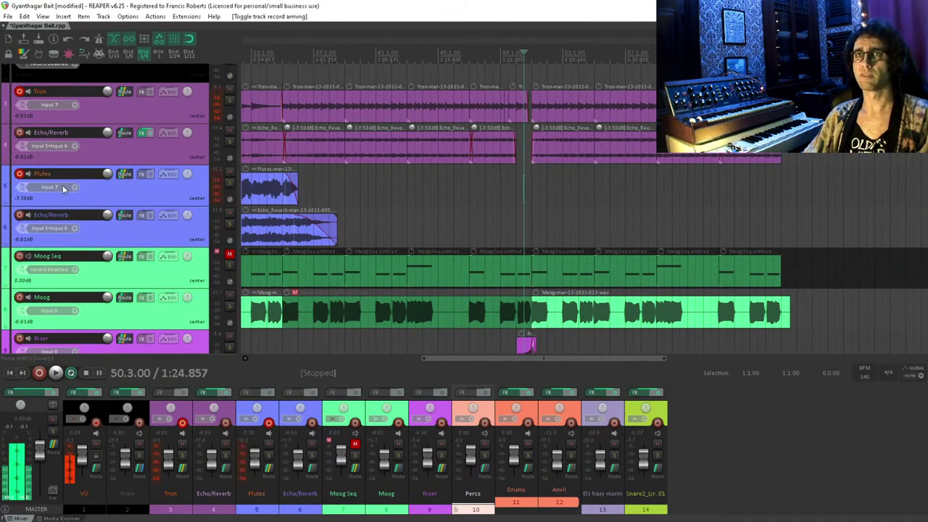
pyautogui.click(537, 195)
pyautogui.press('Left')
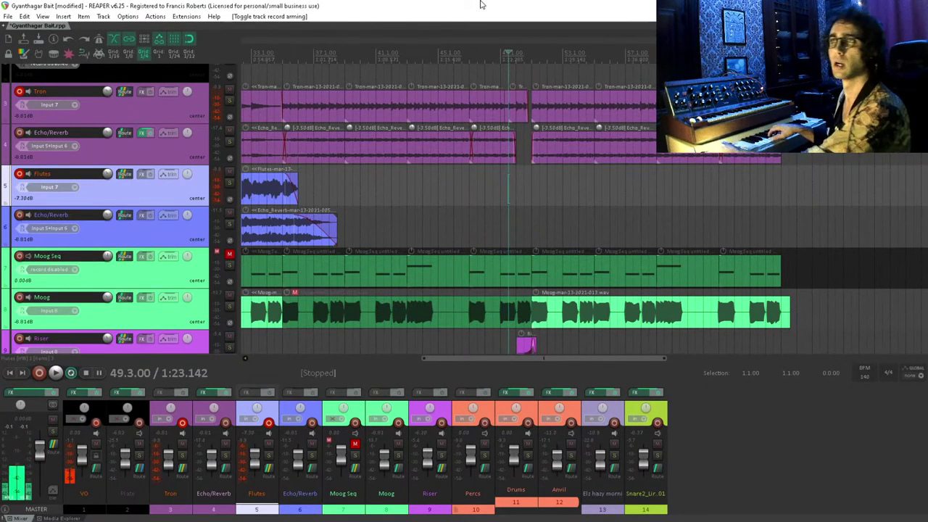
pyautogui.hotkey('ctrl', 'r')
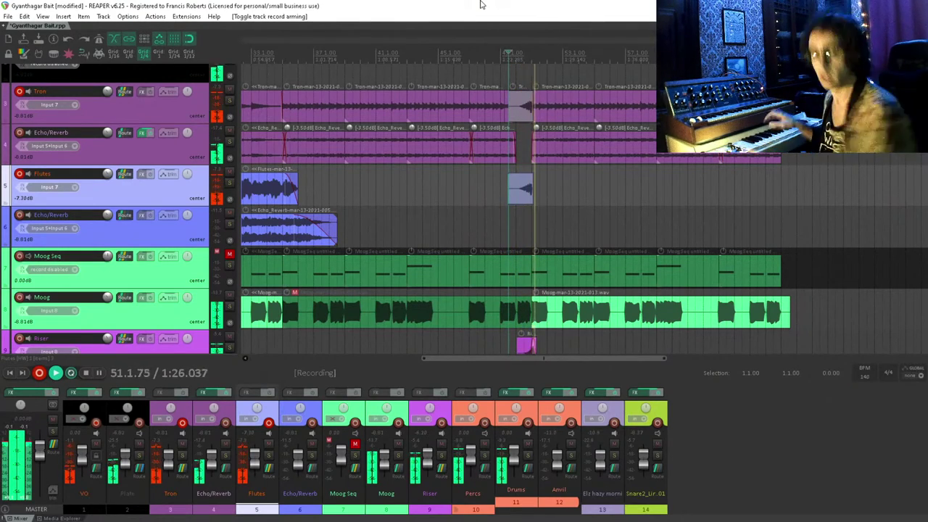
pyautogui.hotkey('ctrl', 'BackSpace')
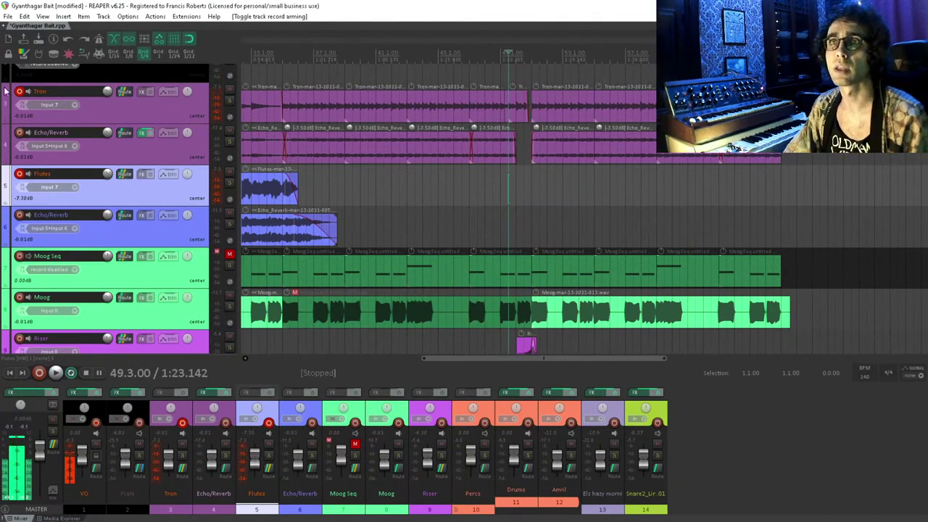
pyautogui.hotkey('ctrl', 'r')
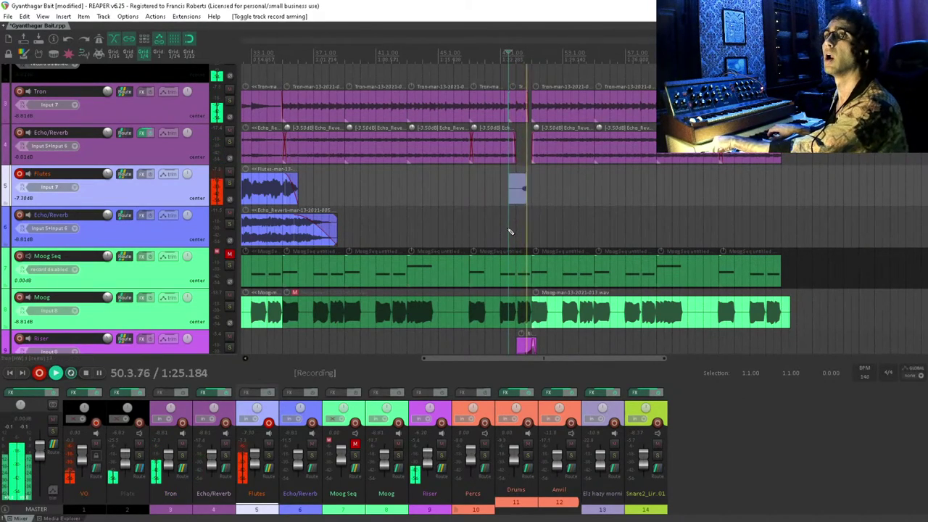
pyautogui.press('space')
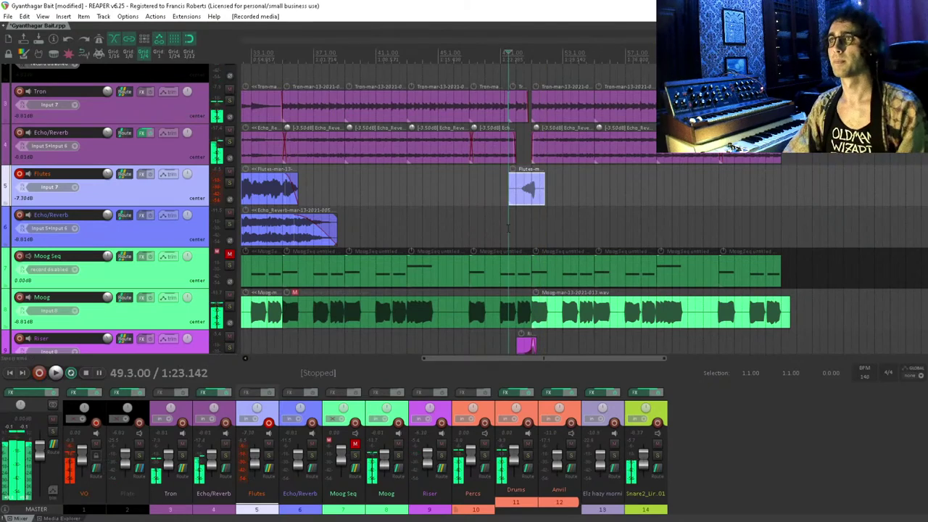
# - Trim the end of the new flute clip to about 51.1.10, just past the start of bar 51
pyautogui.click(540, 203)
pyautogui.scroll(8, 537, 199)
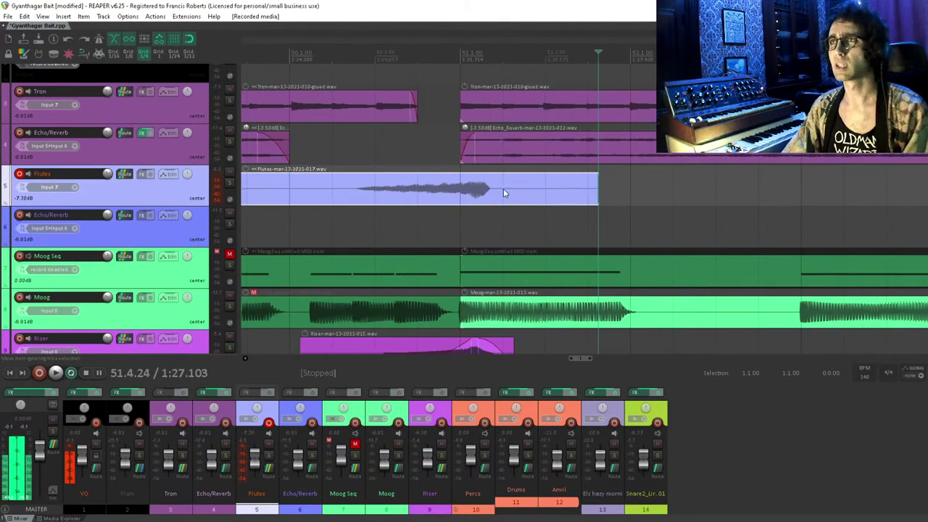
pyautogui.click(414, 221)
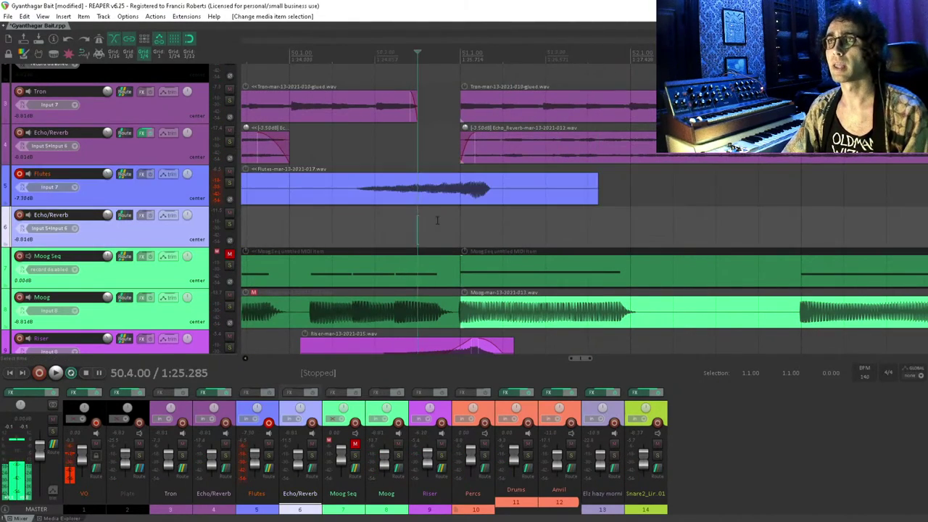
pyautogui.scroll(-2, 464, 218)
pyautogui.click(548, 120)
pyautogui.moveTo(615, 122); pyautogui.dragTo(479, 109)
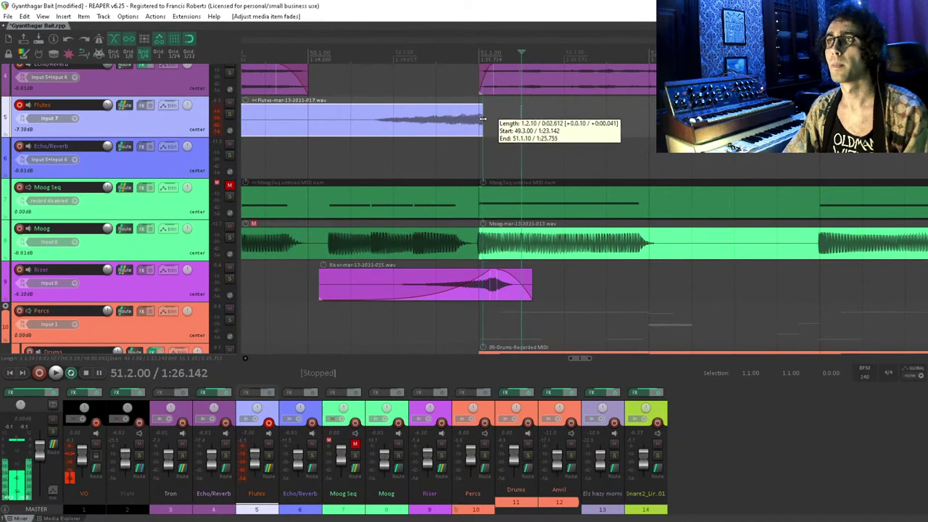
# - Split the flute clip at 50.2.00, trim its second part to start at about 1:24.923 and fade it in over about 0.711 s
pyautogui.click(354, 127)
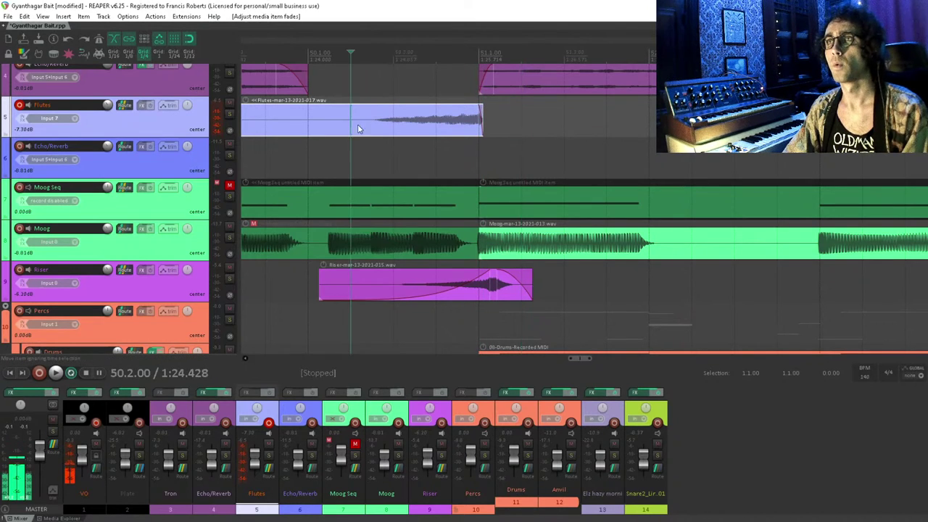
pyautogui.press('s')
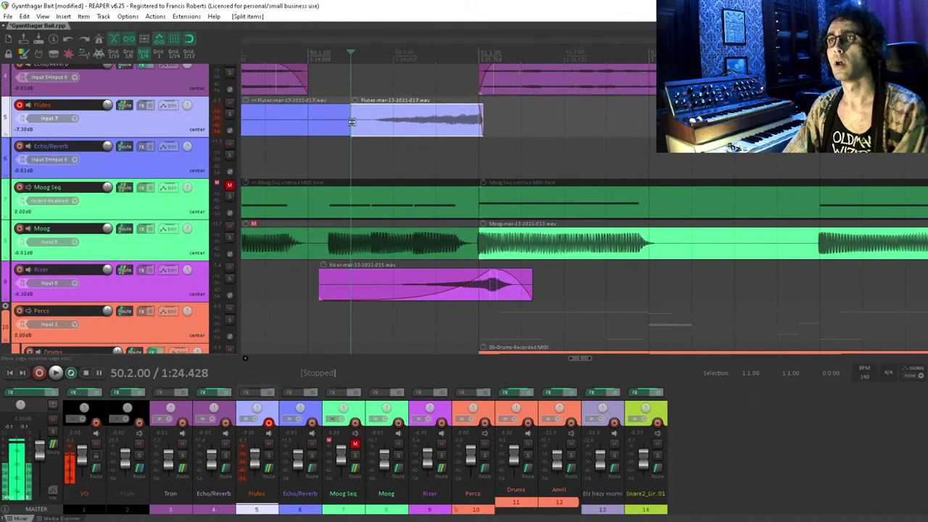
pyautogui.moveTo(352, 121); pyautogui.dragTo(479, 108)
# - Change the flute swell's fade-in shape to a slow-starting curve with a curve value of 1.00 in its item properties
pyautogui.doubleClick(435, 116)
pyautogui.click(580, 154)
pyautogui.click(572, 202)
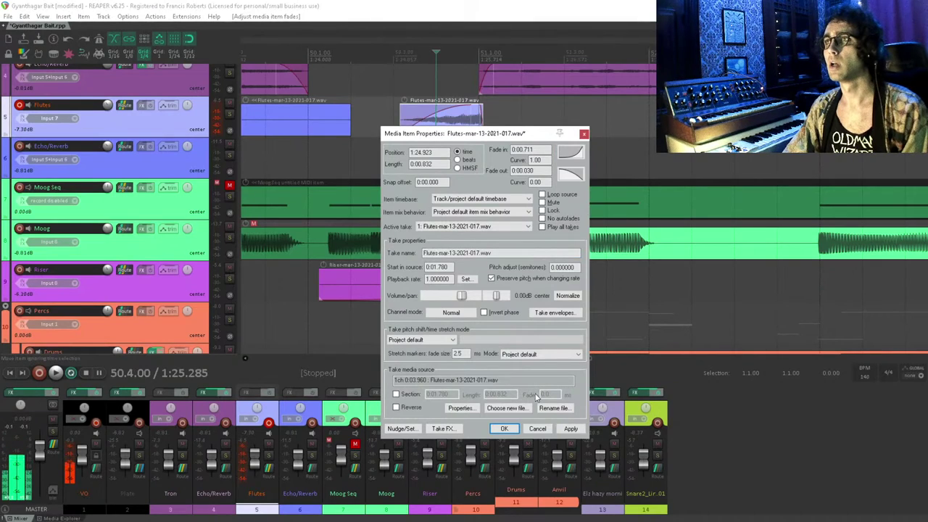
pyautogui.click(503, 428)
# - Delete the leftover silent flute clip before the swell and audition the transition from 50.1.00
pyautogui.click(322, 135)
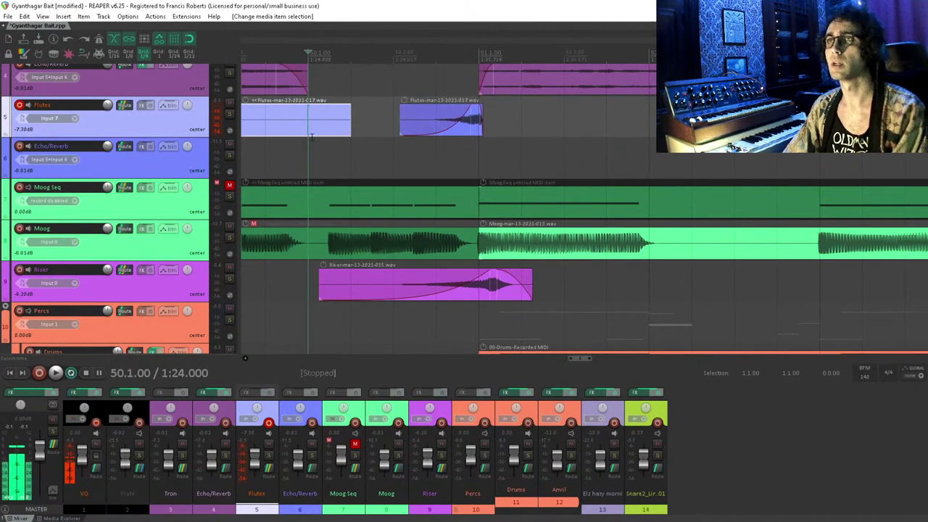
pyautogui.press('Delete')
pyautogui.press('space')
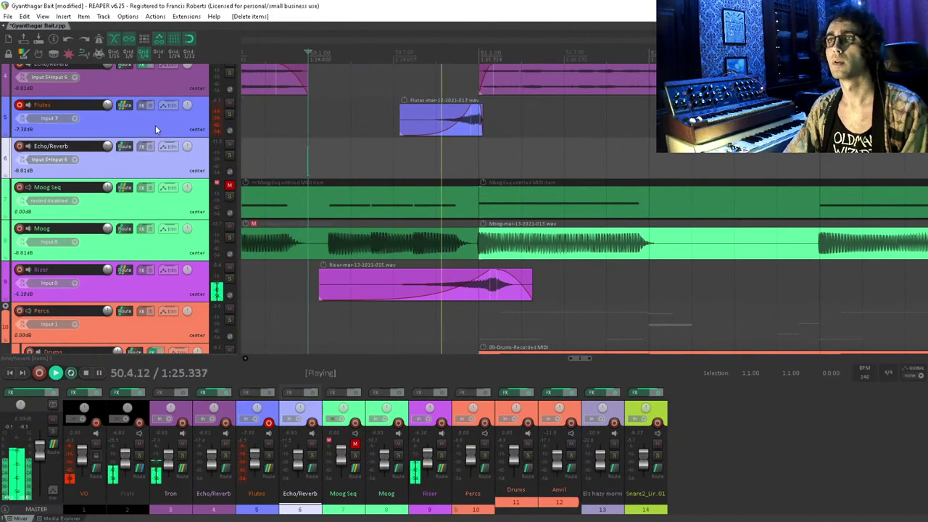
pyautogui.press('space')
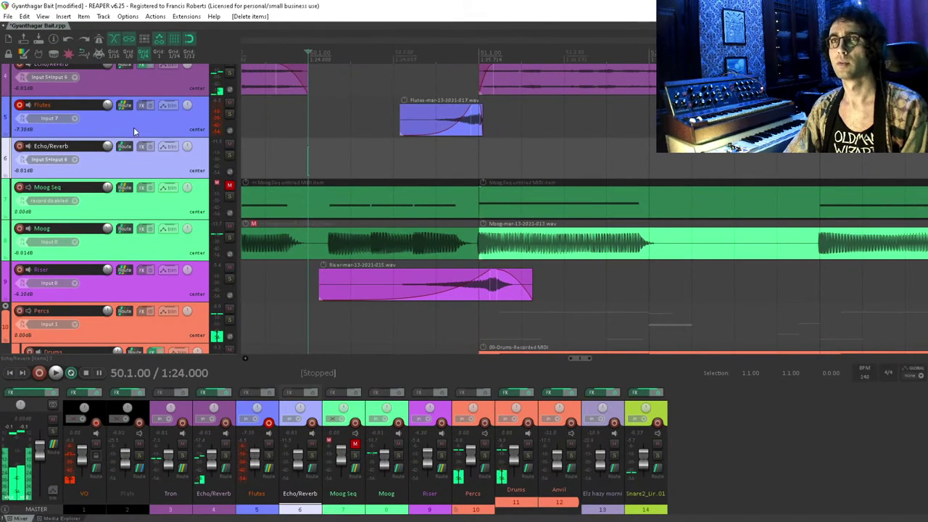
# - Disarm the Flutes track, arm the Echo/Reverb track below it and record the flute swell's echo from 50.1.00
pyautogui.click(24, 124)
pyautogui.click(19, 105)
pyautogui.click(19, 146)
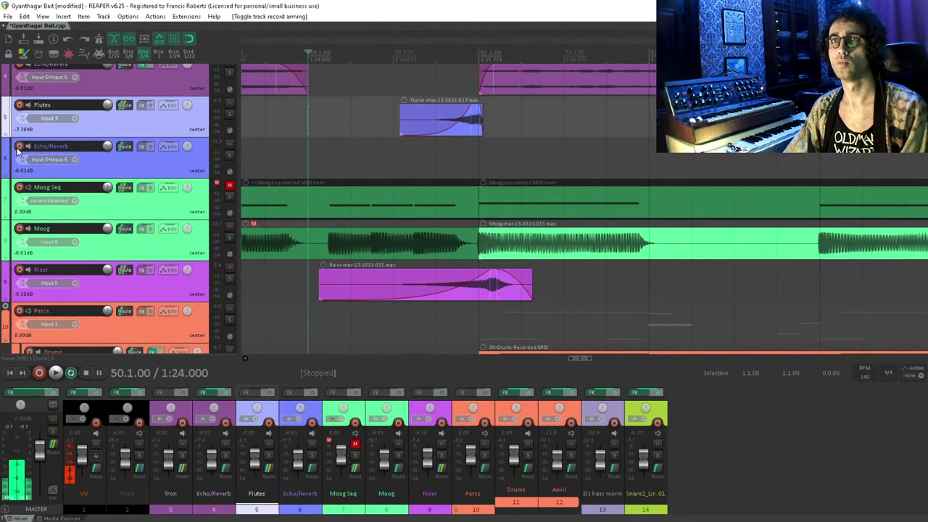
pyautogui.hotkey('ctrl', 'r')
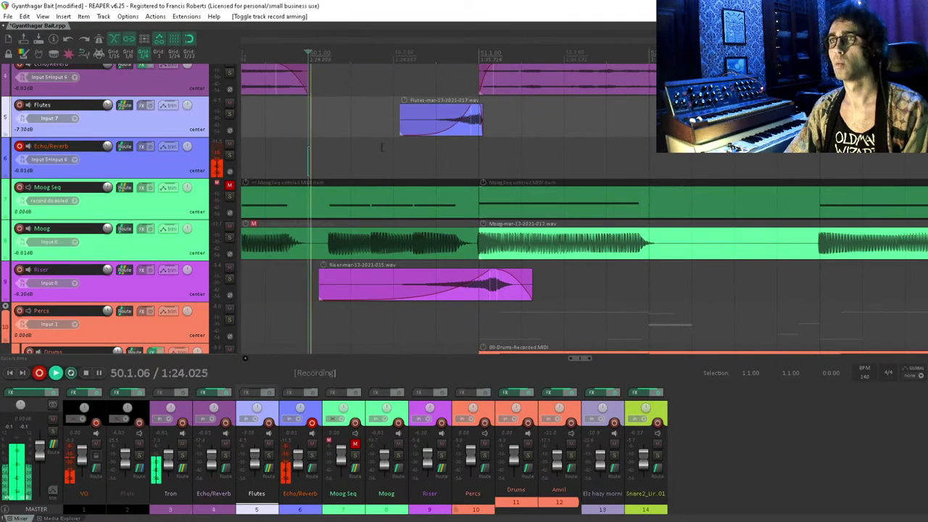
pyautogui.press('space')
# - Trim the new Echo/Reverb clip to match the flute swell's end, fade it in, and audition it from 50.3.00
pyautogui.moveTo(507, 158); pyautogui.dragTo(479, 160)
pyautogui.moveTo(308, 155); pyautogui.dragTo(482, 148)
pyautogui.click(384, 155)
pyautogui.press('space')
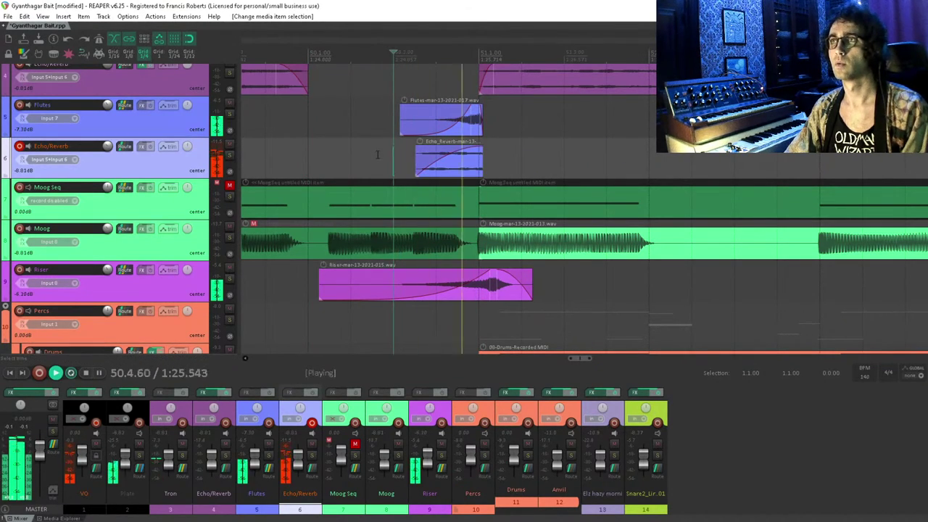
pyautogui.press('space')
# - Lower the Riser track to about -7.56 dB while auditioning the transition from 50.1.00
pyautogui.click(321, 154)
pyautogui.press('space')
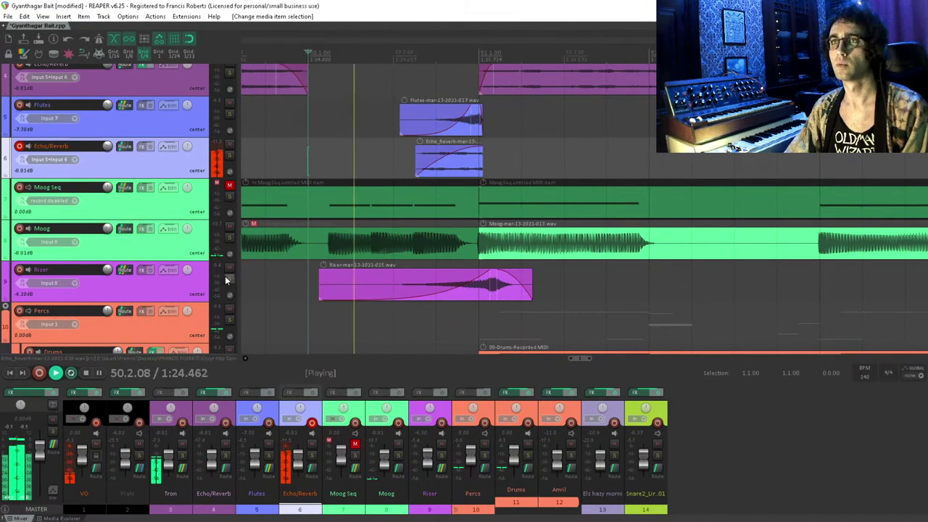
pyautogui.moveTo(107, 269); pyautogui.dragTo(123, 270)
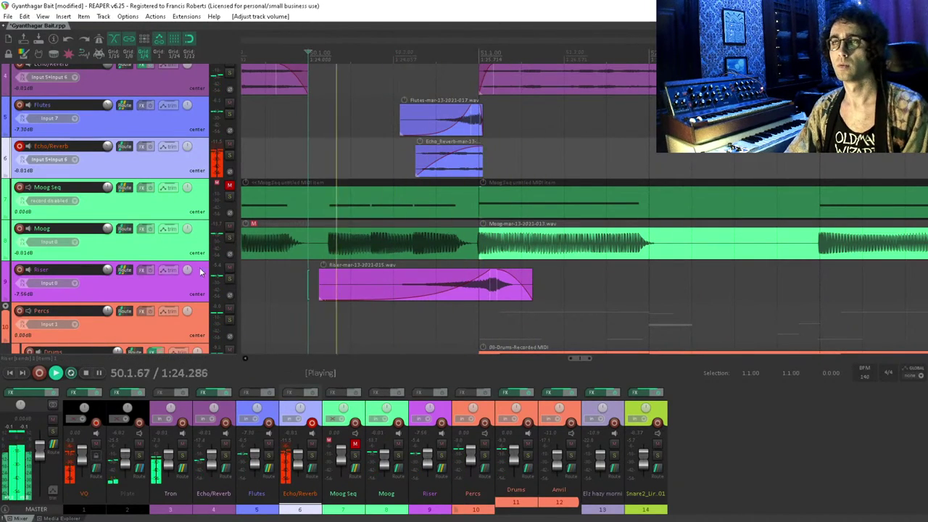
pyautogui.scroll(-6, 465, 215)
pyautogui.press('space')
# - Move the edit cursor to 48.3.00 and disarm the Echo/Reverb track under Flutes
pyautogui.click(477, 124)
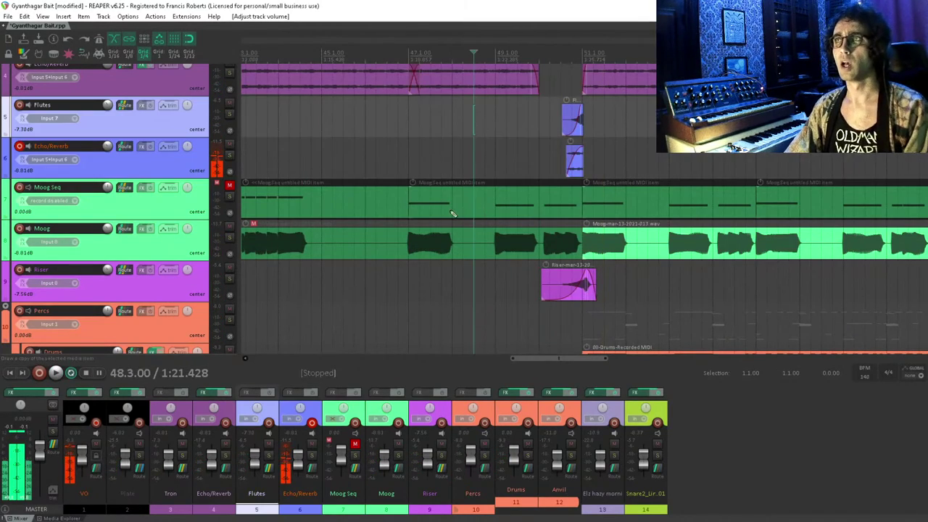
pyautogui.click(19, 145)
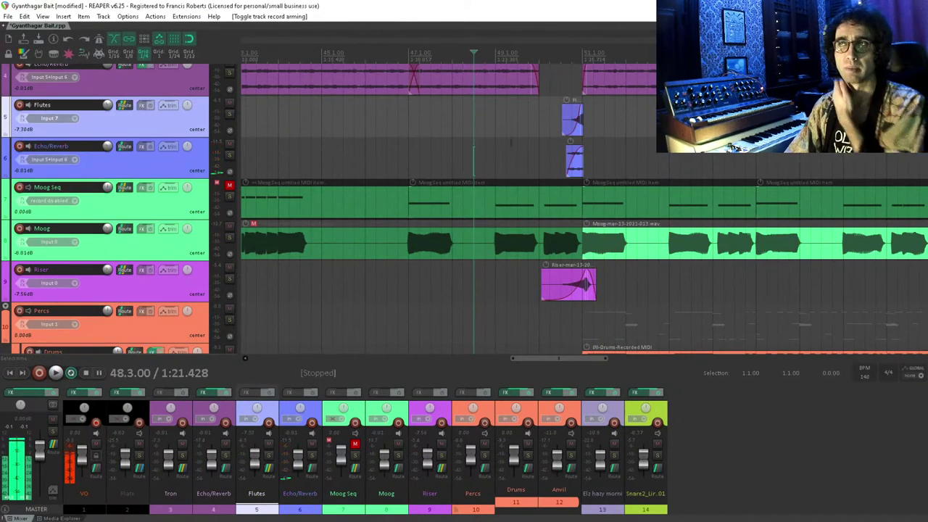
pyautogui.hscroll(3, 415, 174)
pyautogui.scroll(1, 415, 174)
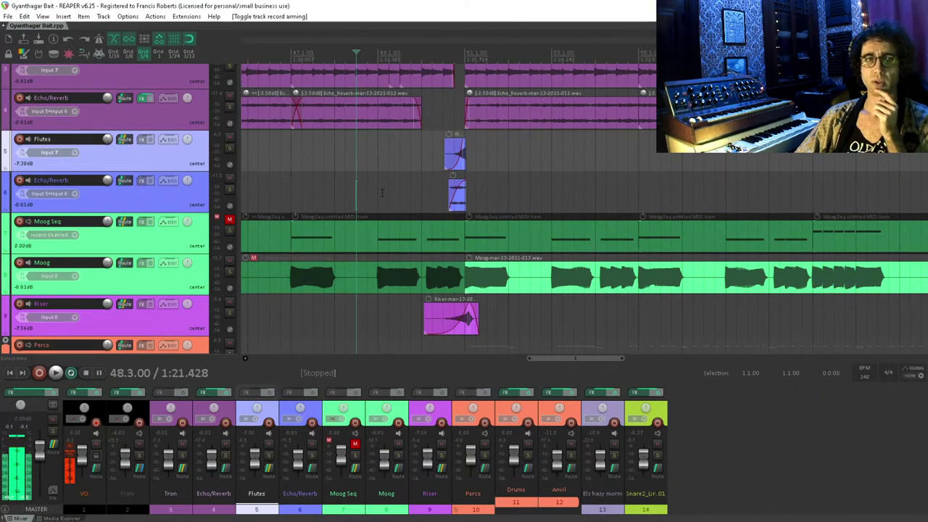
# - Review the song's opening section and place the edit cursor at 3.1.00 on the Moog Seq track
pyautogui.moveTo(410, 184); pyautogui.dragTo(538, 194)
pyautogui.scroll(-3, 411, 230)
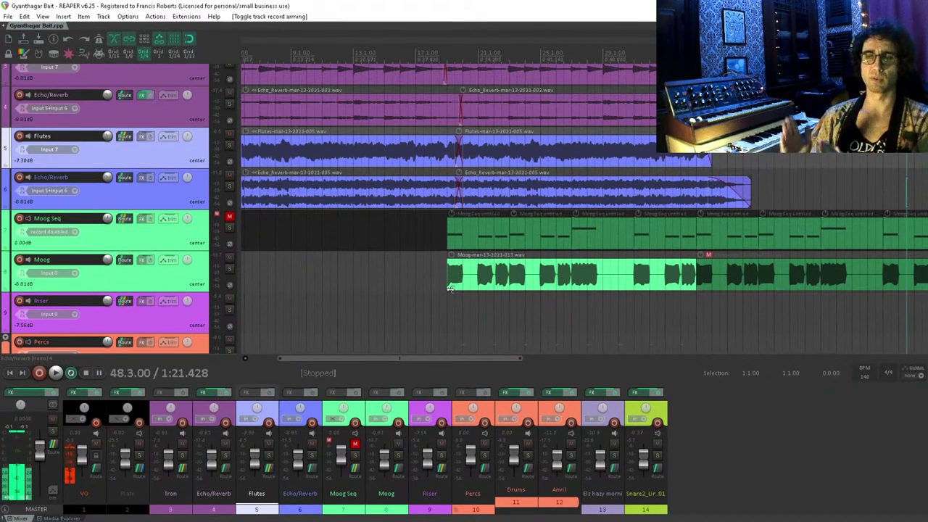
pyautogui.hscroll(-3, 409, 263)
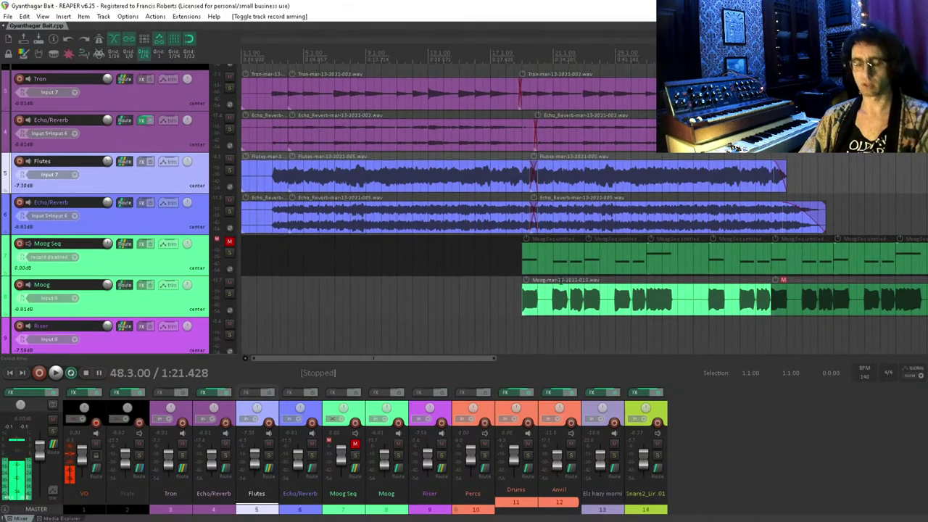
pyautogui.scroll(-1, 326, 239)
pyautogui.click(265, 207)
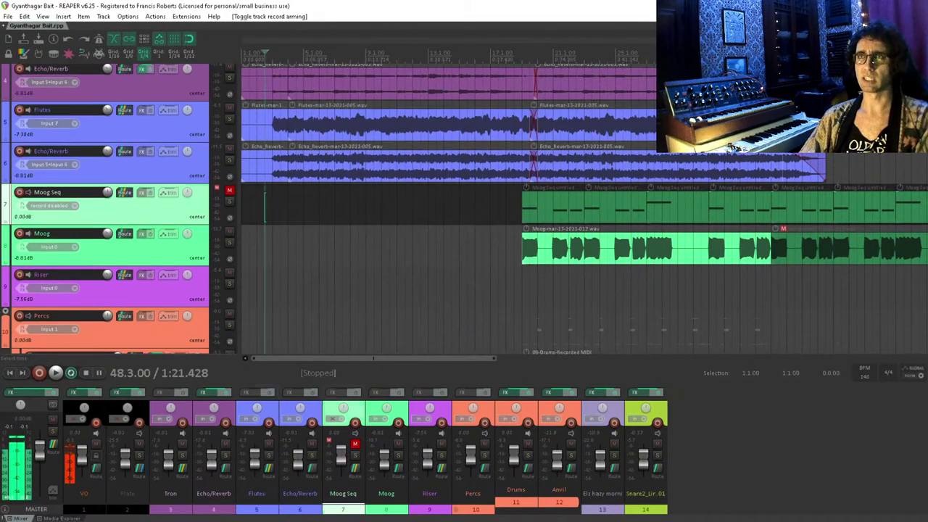
pyautogui.click(273, 207)
pyautogui.scroll(2, 273, 206)
pyautogui.scroll(-3, 268, 206)
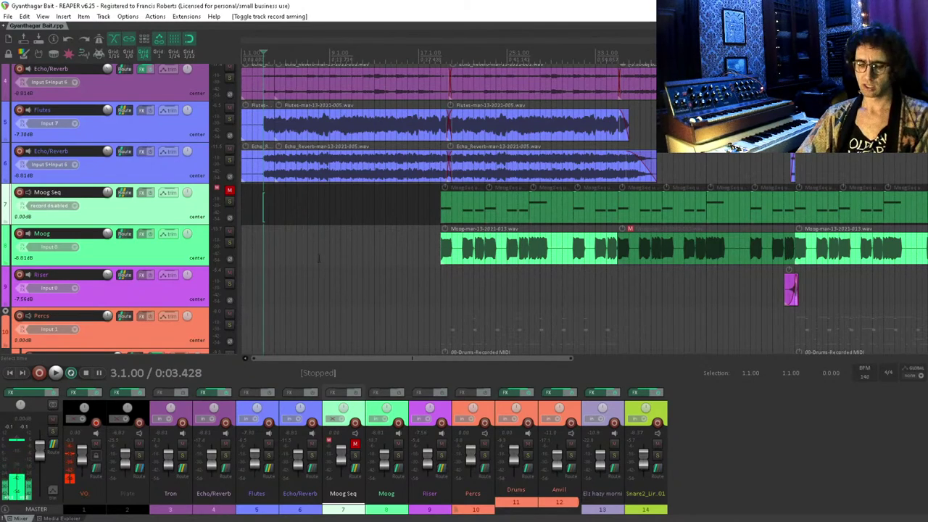
# - Play the song from 35.1.00 and follow the arrangement through the section leading up to the bar 51 transition
pyautogui.scroll(-2, 328, 284)
pyautogui.scroll(-2, 328, 285)
pyautogui.click(419, 205)
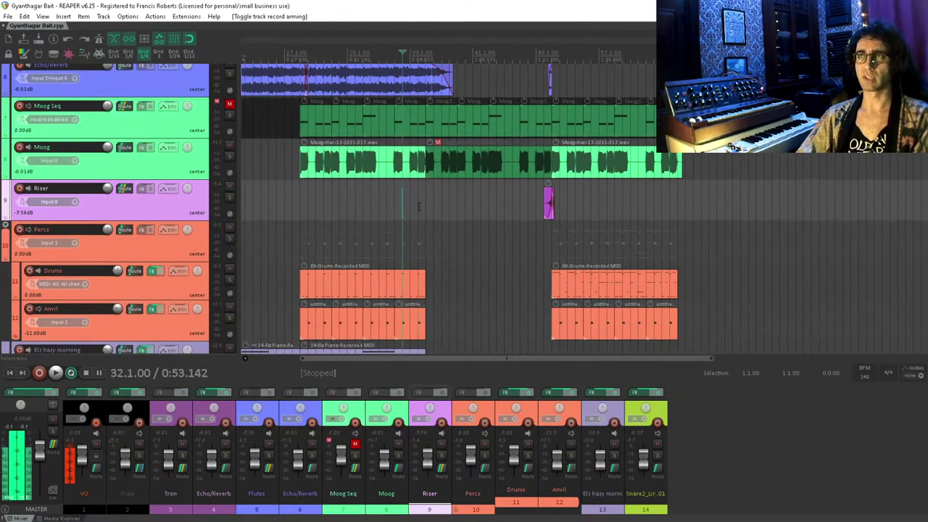
pyautogui.click(426, 206)
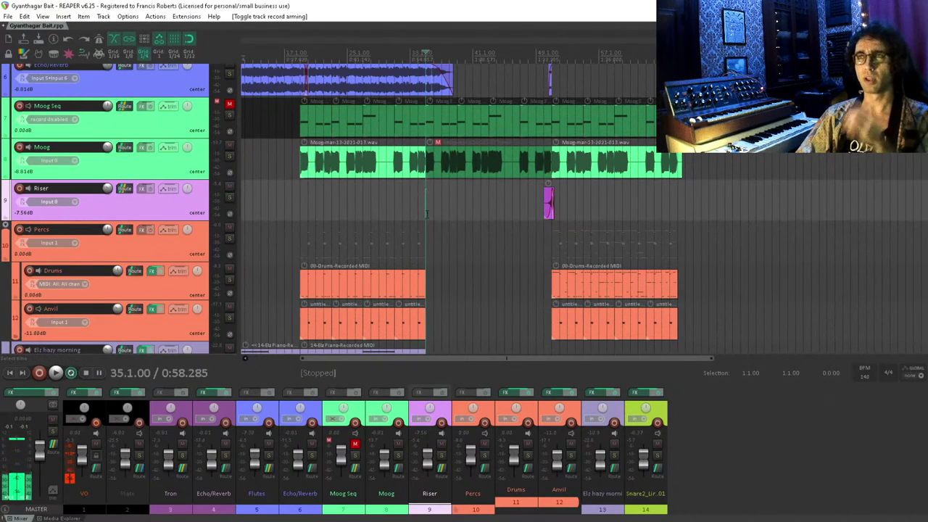
pyautogui.moveTo(455, 212); pyautogui.dragTo(413, 199)
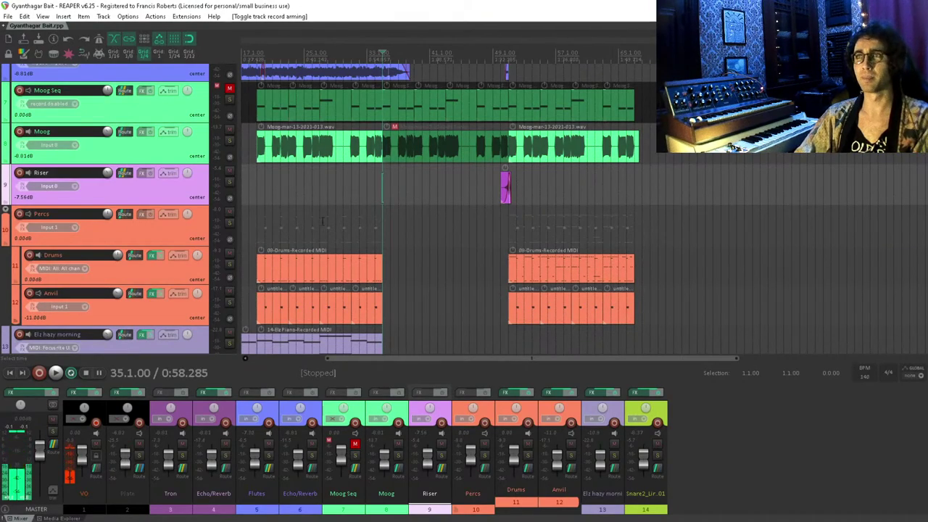
pyautogui.press('space')
pyautogui.moveTo(322, 221); pyautogui.dragTo(338, 190)
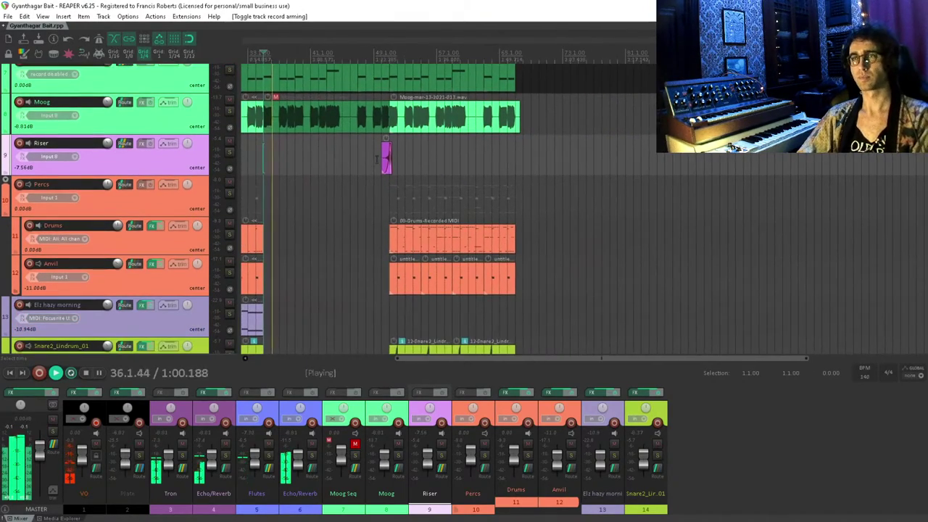
pyautogui.scroll(5, 395, 181)
pyautogui.hscroll(-4, 395, 181)
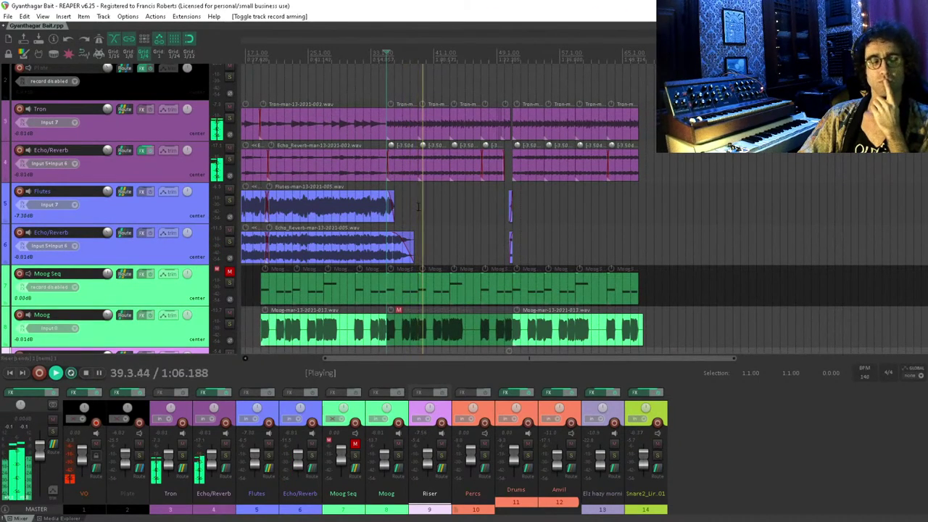
pyautogui.scroll(-1, 454, 165)
pyautogui.hscroll(1, 454, 166)
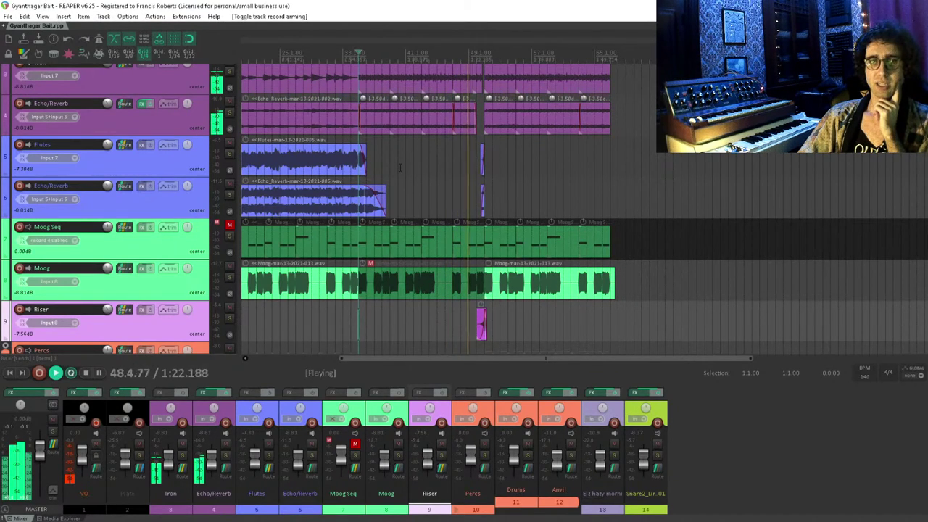
# - Follow the playback past bar 51, select the Drums MIDI clip at 55.1.00 and stop playback
pyautogui.hscroll(3, 362, 148)
pyautogui.scroll(-1, 362, 148)
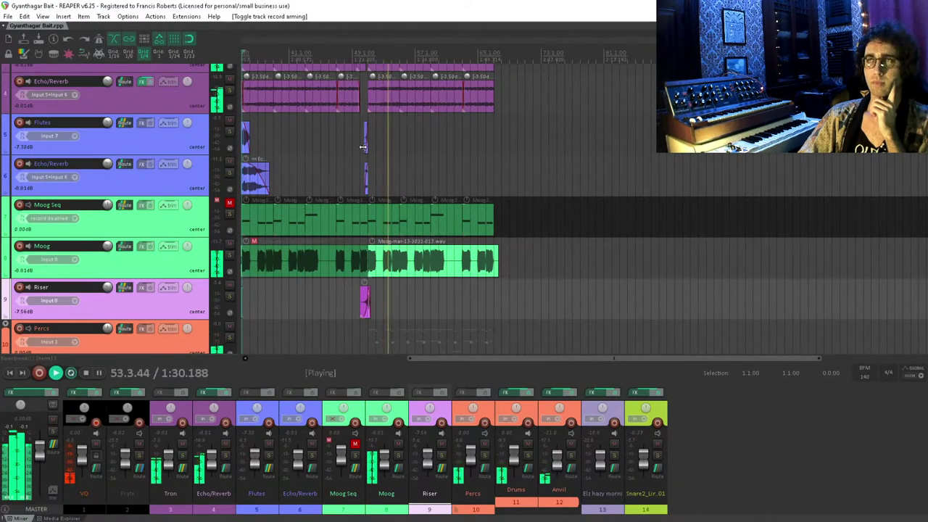
pyautogui.scroll(3, 361, 148)
pyautogui.scroll(-8, 383, 192)
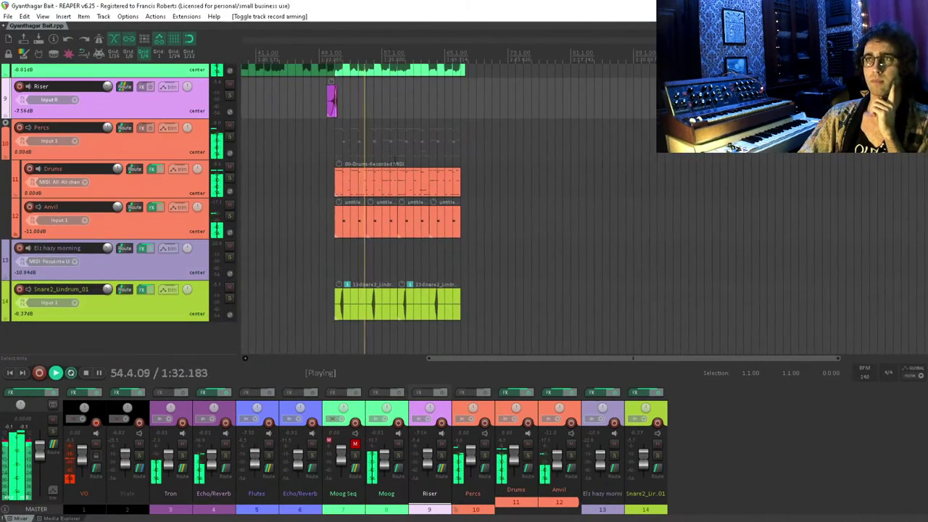
pyautogui.click(370, 175)
pyautogui.press('space')
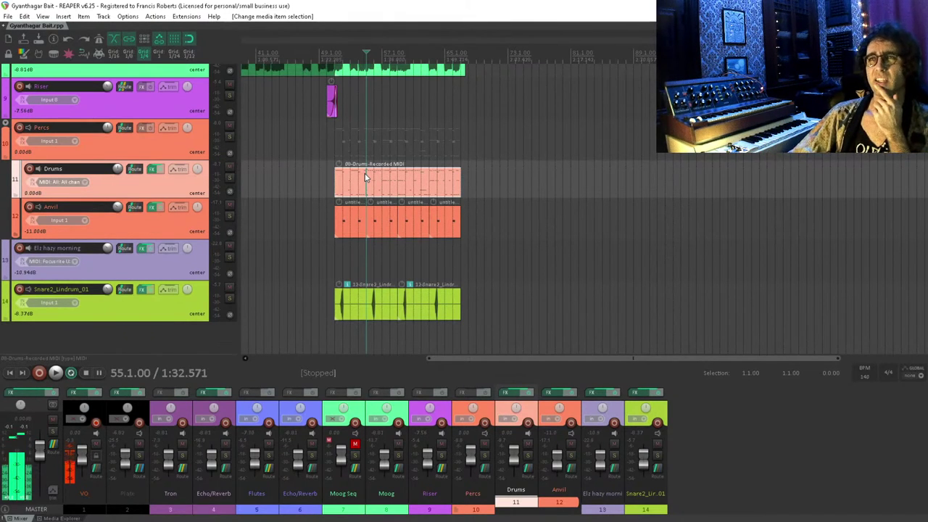
pyautogui.scroll(1, 370, 178)
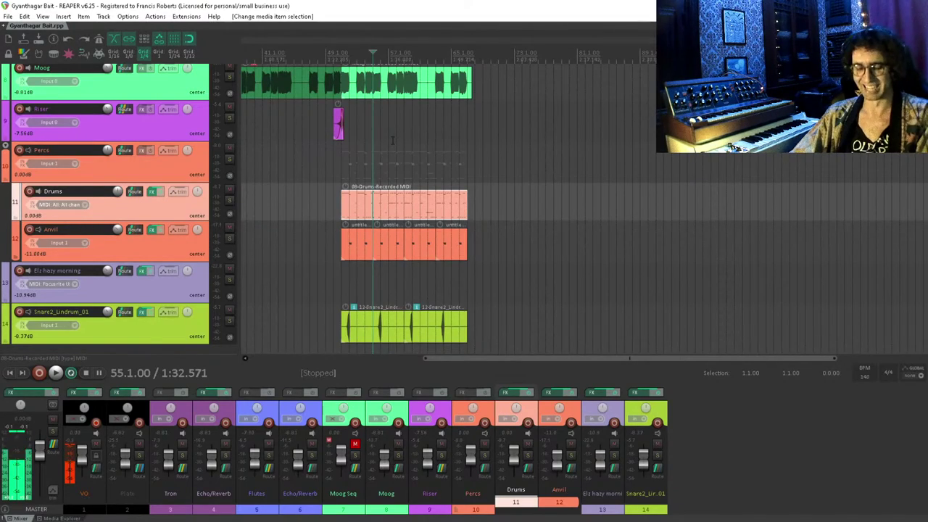
# - Deselect the Drums clip by placing the edit cursor at 53.3.00 on the Riser track, and save the project
pyautogui.hotkey('ctrl', 'z')
pyautogui.hotkey('ctrl', 'z')
pyautogui.hotkey('ctrl', 'z')
pyautogui.hotkey('ctrl', 'z')
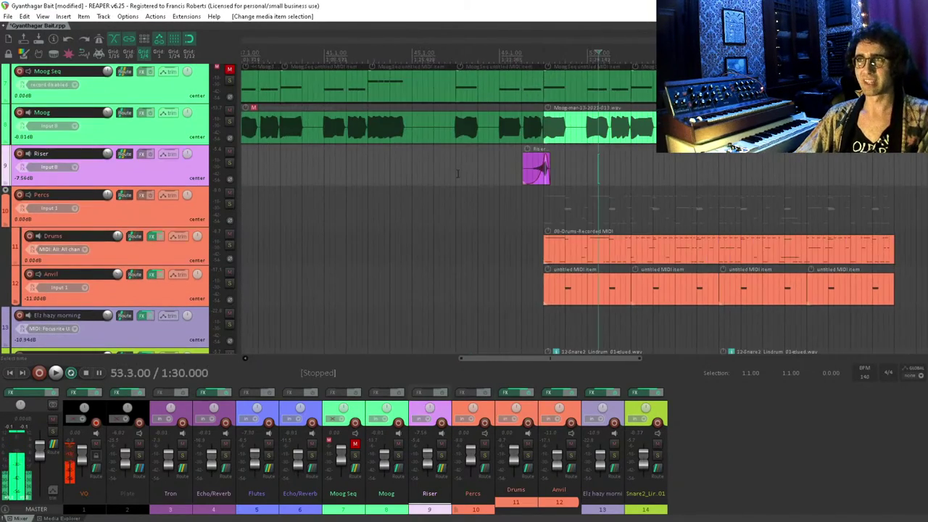
pyautogui.hotkey('ctrl', 'z')
pyautogui.hotkey('ctrl', 'z')
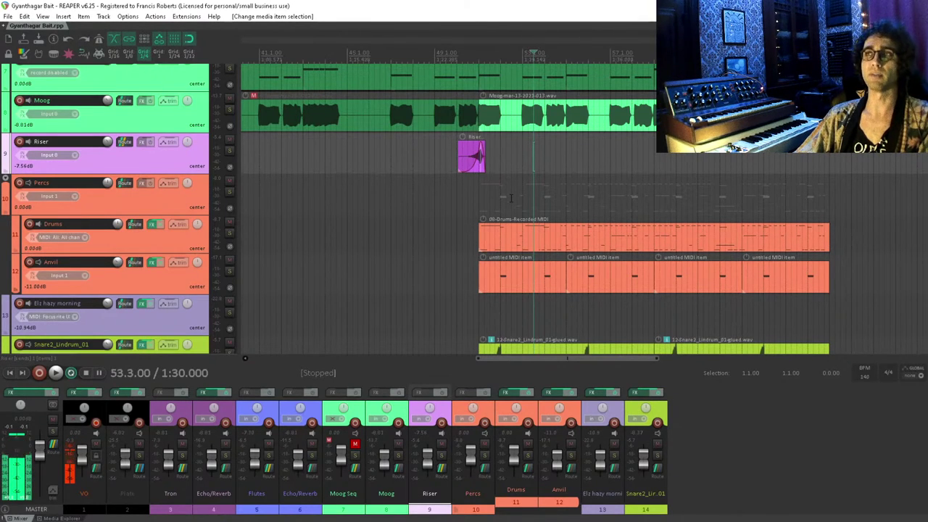
# - Arm the Flutes track for recording and place the edit cursor at 50.4.00 in the gap before bar 51
pyautogui.moveTo(503, 198); pyautogui.dragTo(446, 210)
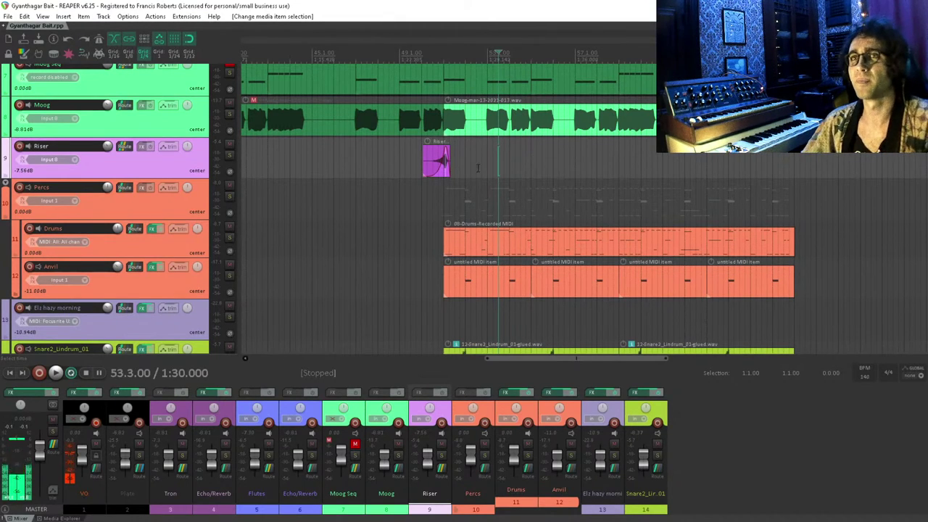
pyautogui.scroll(2, 22, 122)
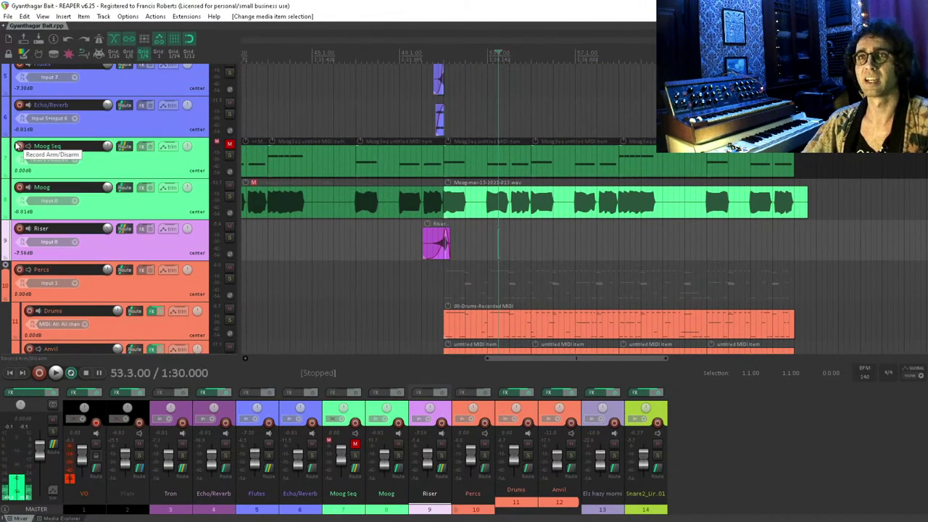
pyautogui.scroll(1, 18, 105)
pyautogui.click(19, 105)
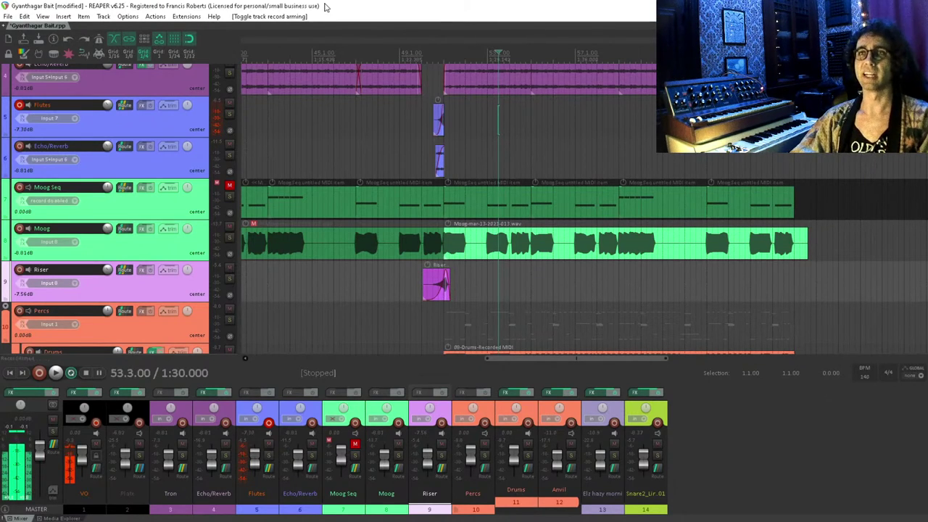
pyautogui.moveTo(435, 91); pyautogui.dragTo(426, 149)
pyautogui.click(426, 149)
pyautogui.scroll(4, 425, 155)
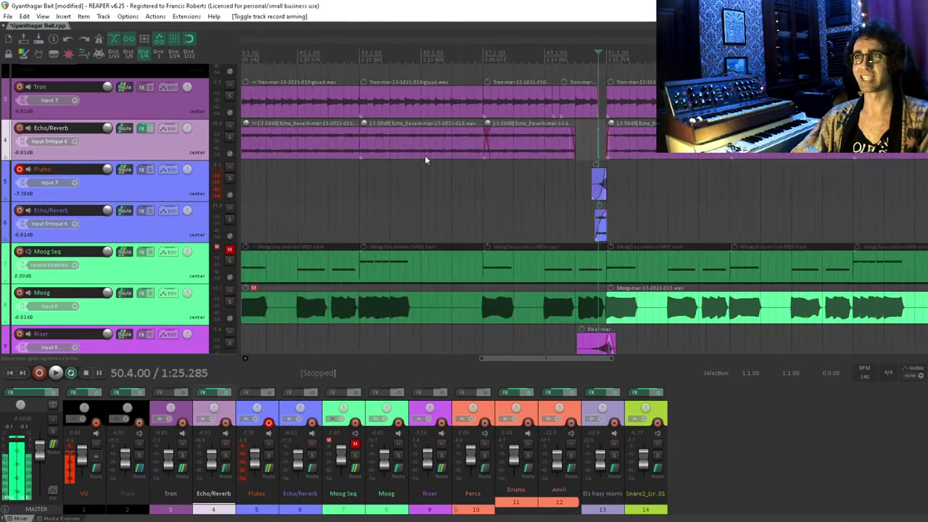
# - Audition the transition into bar 51 from 50.2.00
pyautogui.hotkey('ctrl', 's')
pyautogui.moveTo(673, 213); pyautogui.dragTo(468, 190)
pyautogui.press('space')
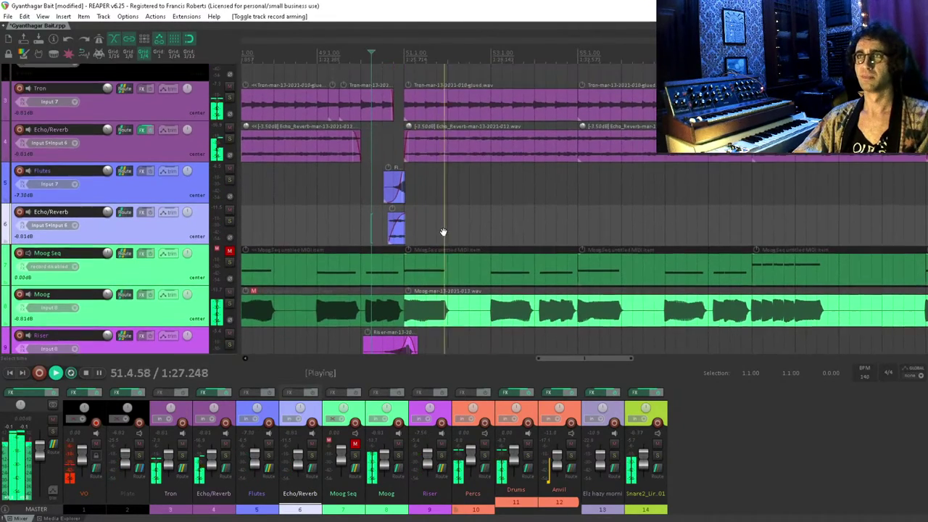
pyautogui.press('space')
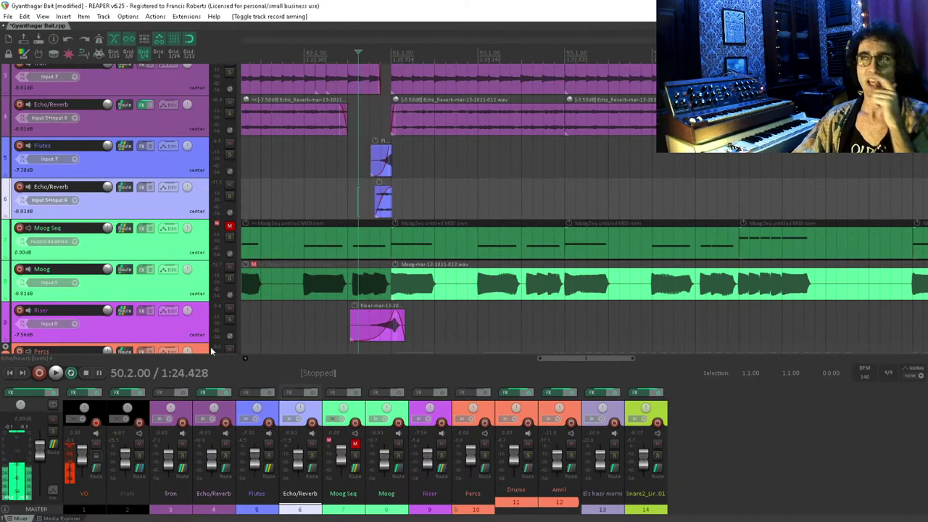
# - Inspect the clips around the bar 51 transition, placing the edit cursor at 52.3.00 on the Echo/Reverb track under Flutes
pyautogui.scroll(-1, 313, 168)
pyautogui.click(408, 131)
pyautogui.moveTo(408, 131); pyautogui.dragTo(385, 198)
pyautogui.click(317, 212)
pyautogui.click(319, 212)
pyautogui.moveTo(345, 254); pyautogui.dragTo(352, 211)
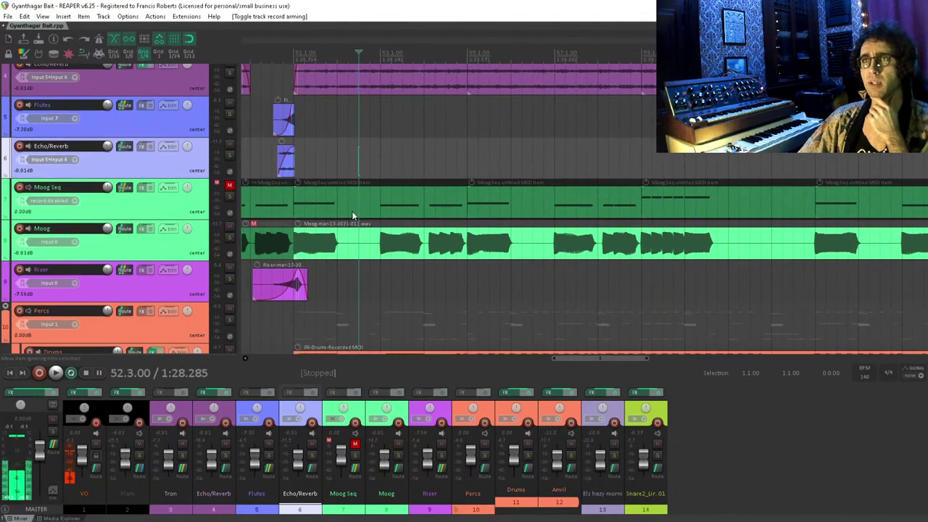
# - Extend the start of the bar 51 Moog clip slightly ahead of 51.1.00 to include the note's attack
pyautogui.click(302, 297)
pyautogui.scroll(6, 342, 296)
pyautogui.scroll(2, 342, 296)
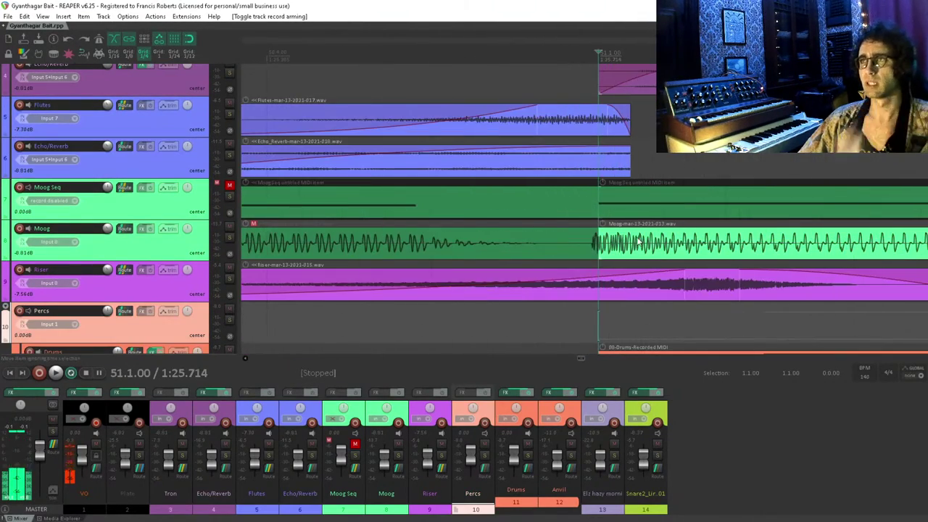
pyautogui.click(640, 241)
pyautogui.moveTo(597, 244); pyautogui.dragTo(594, 244)
pyautogui.scroll(-2, 611, 247)
pyautogui.scroll(-5, 611, 247)
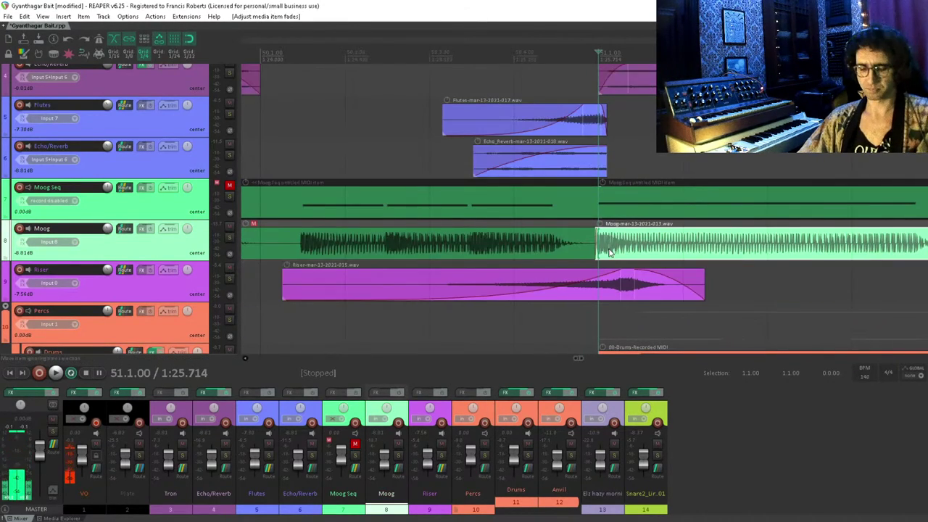
# - Deselect the Moog clip and set the edit cursor at 51.2.00 on the Echo/Reverb track under Flutes
pyautogui.click(631, 158)
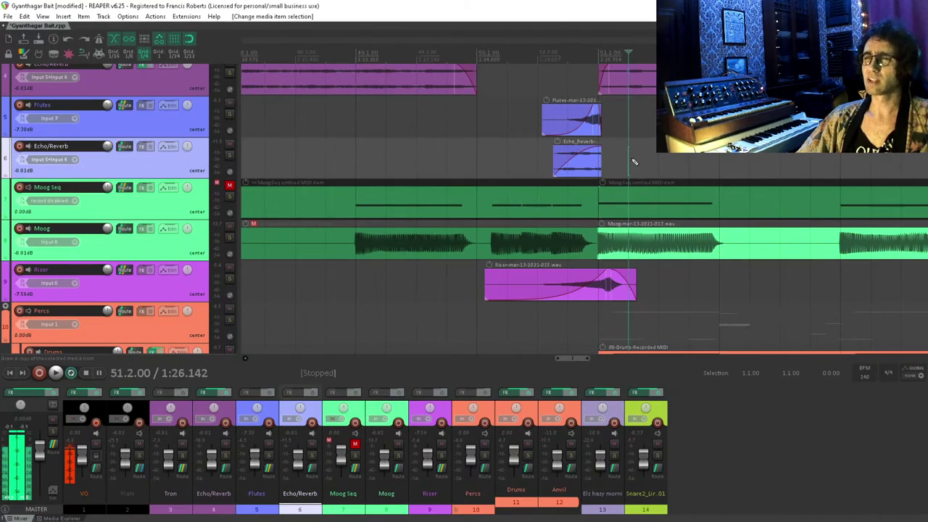
pyautogui.moveTo(631, 158); pyautogui.dragTo(382, 198)
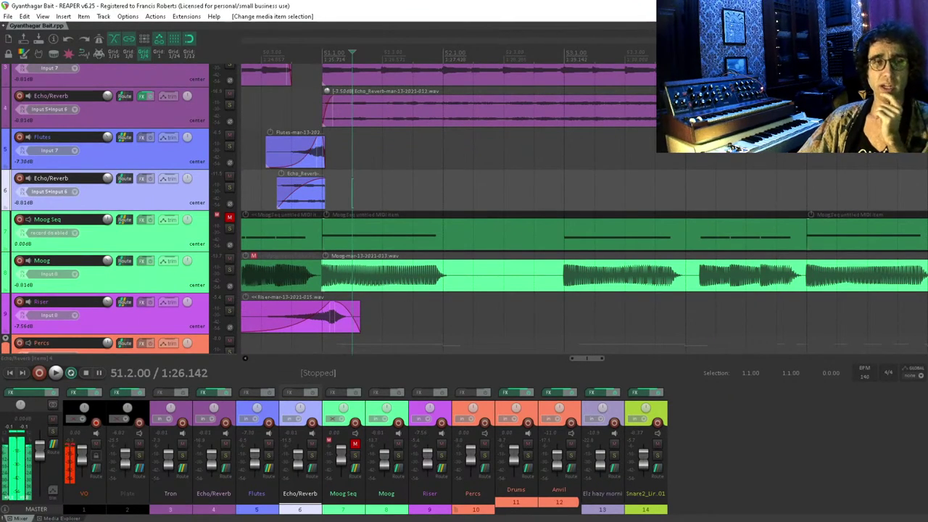
pyautogui.scroll(-2, 694, 177)
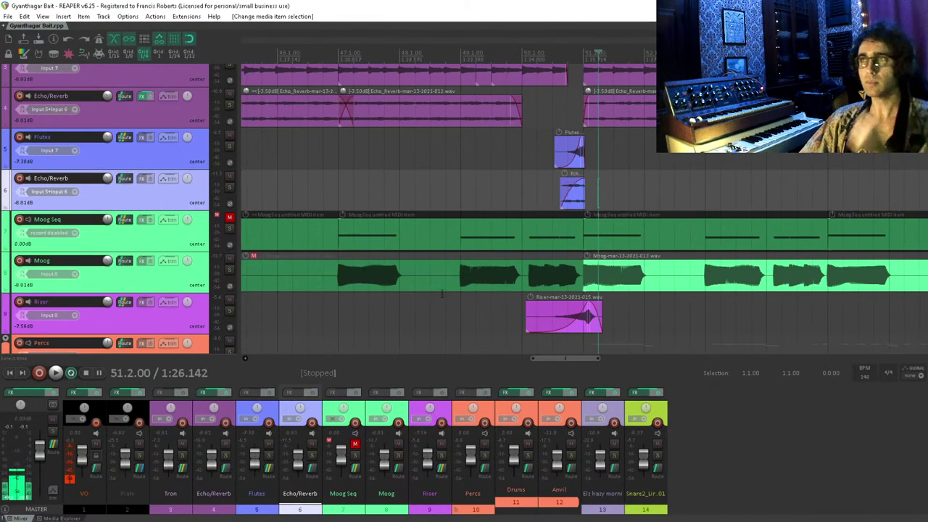
pyautogui.moveTo(694, 177); pyautogui.dragTo(562, 164)
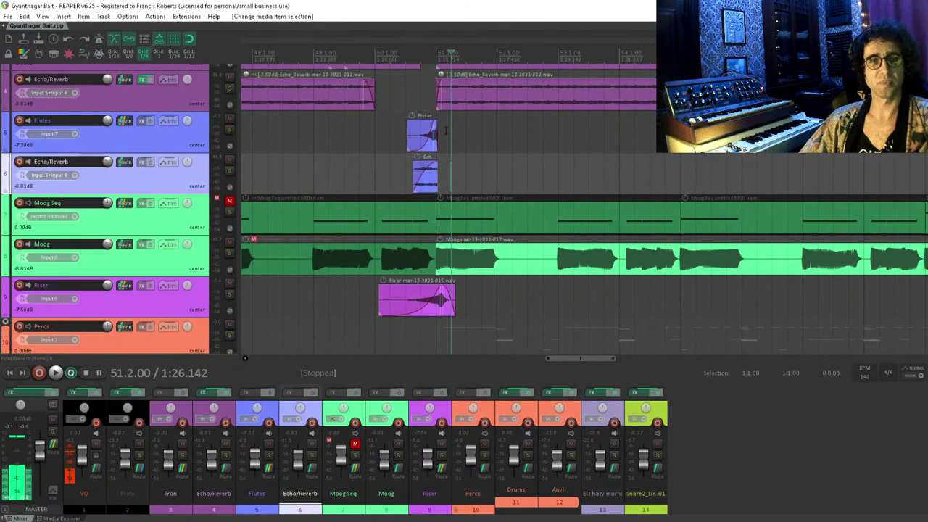
pyautogui.click(459, 153)
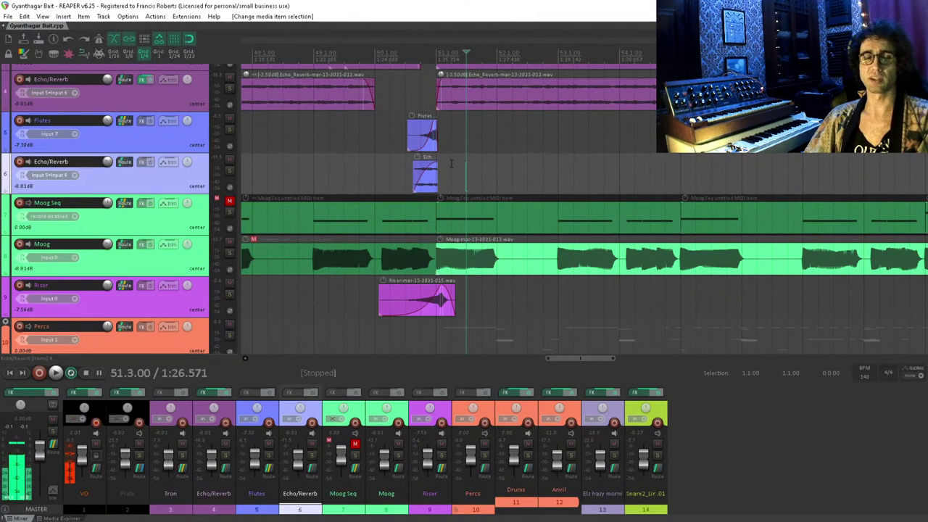
pyautogui.click(450, 163)
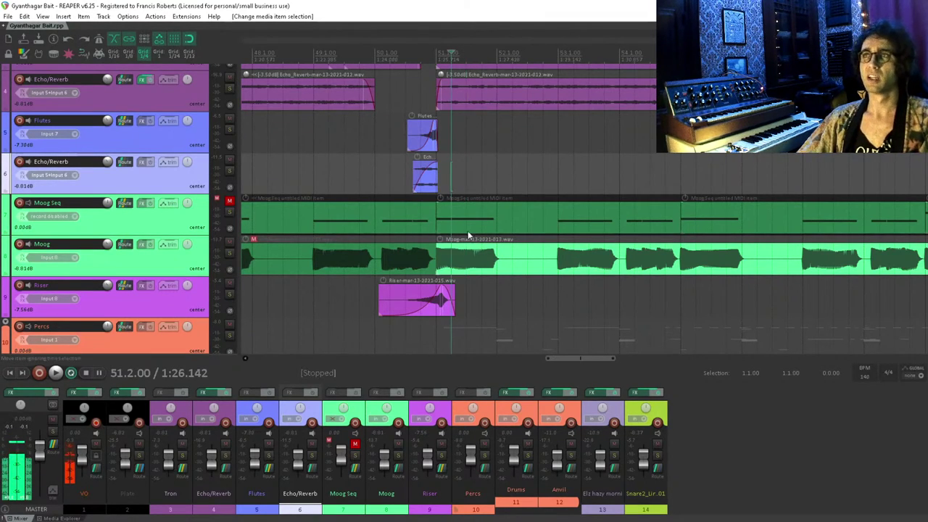
# - Examine the arrangement after bar 51 across the tracks from Tron down to Anvil
pyautogui.scroll(-2, 463, 229)
pyautogui.hscroll(3, 328, 151)
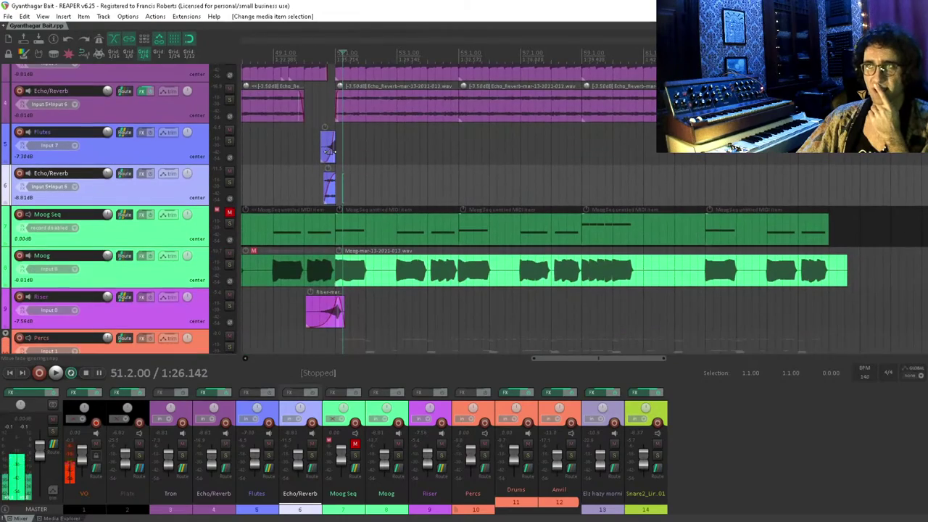
pyautogui.scroll(2, 307, 243)
pyautogui.hscroll(1, 307, 243)
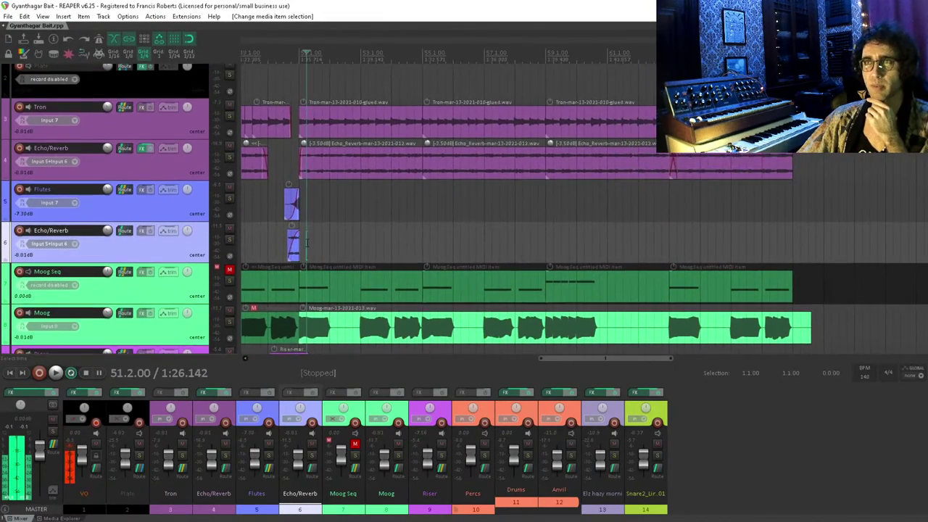
pyautogui.scroll(-5, 327, 162)
pyautogui.hscroll(1, 381, 114)
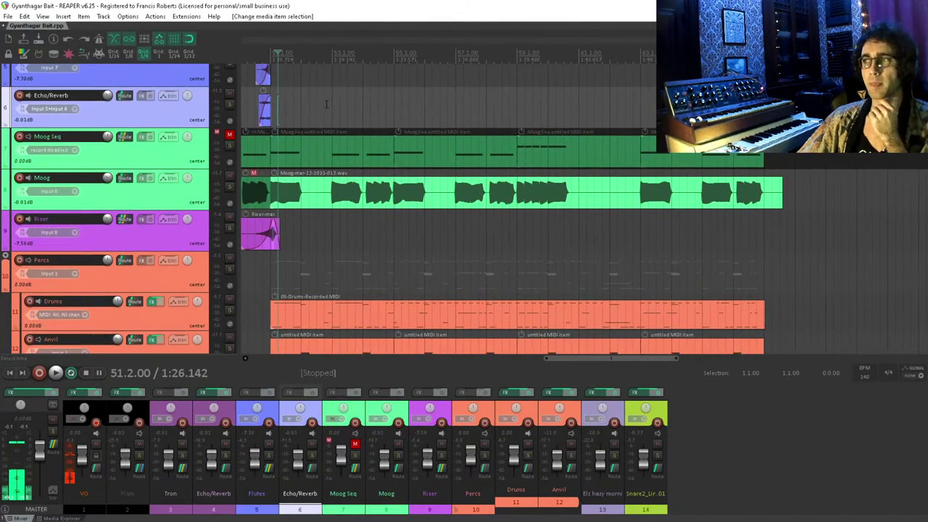
pyautogui.hscroll(-1, 336, 84)
pyautogui.scroll(2, 338, 120)
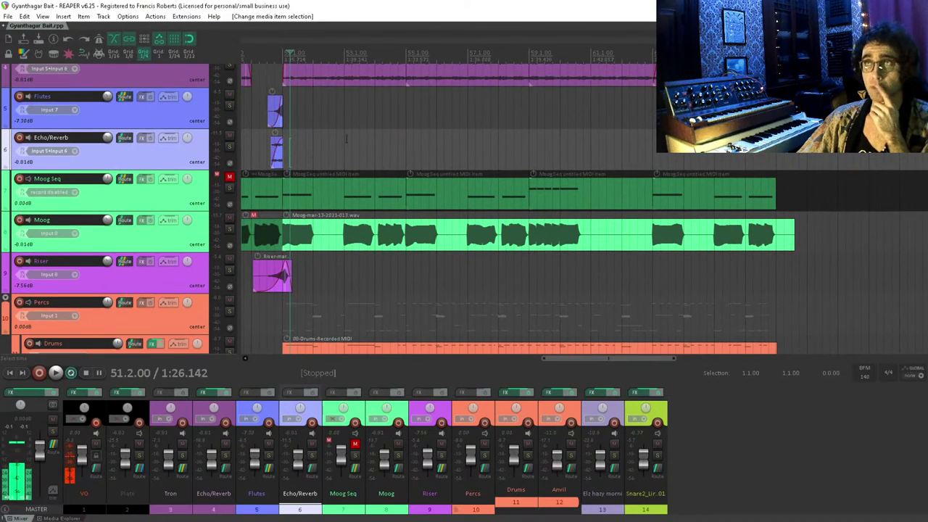
# - Place the edit cursor at 51.1.00 on the Plate track
pyautogui.hscroll(-3, 336, 137)
pyautogui.scroll(-1, 336, 138)
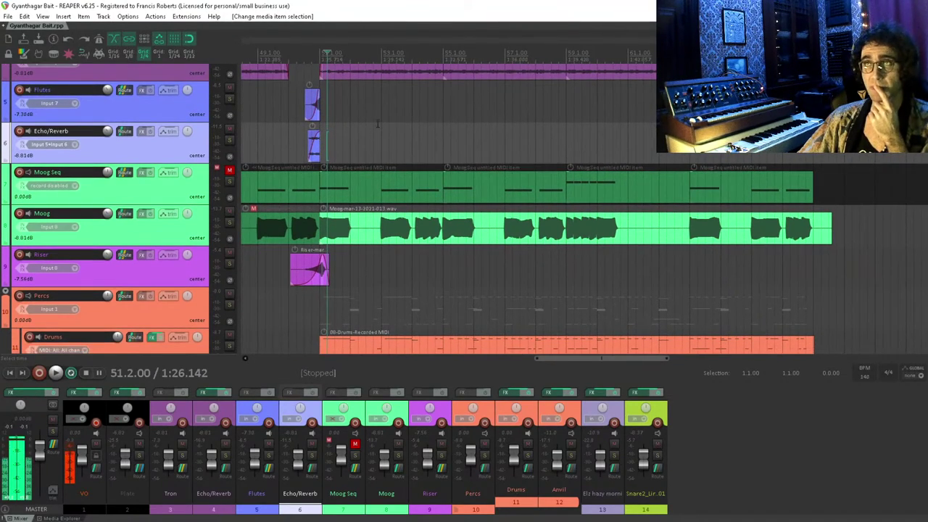
pyautogui.scroll(5, 377, 276)
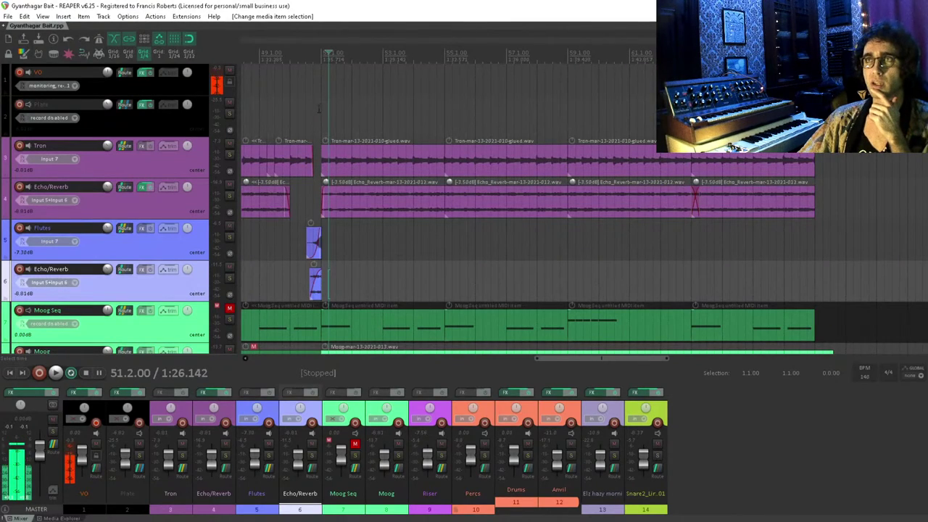
pyautogui.click(320, 108)
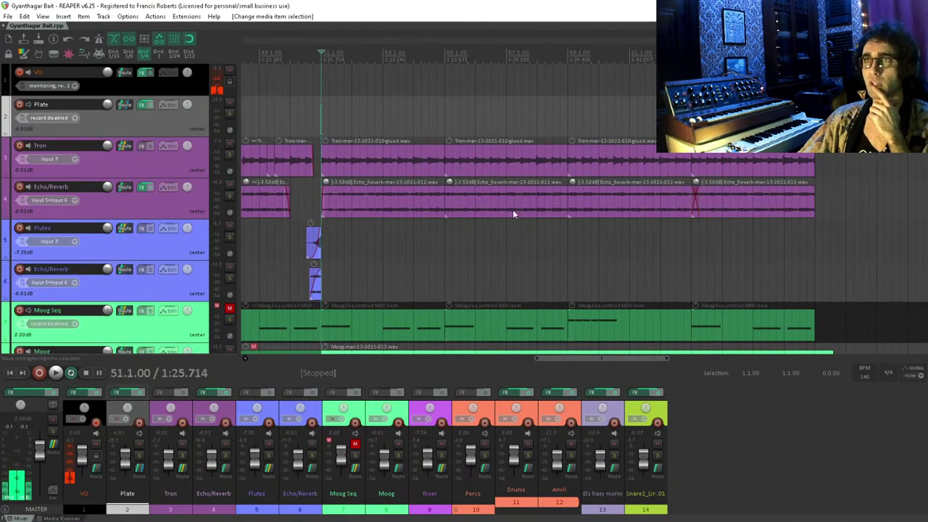
# - Open the bar 51 recorded MIDI item on the Drums track for note editing
pyautogui.scroll(-3, 490, 207)
pyautogui.scroll(-3, 491, 207)
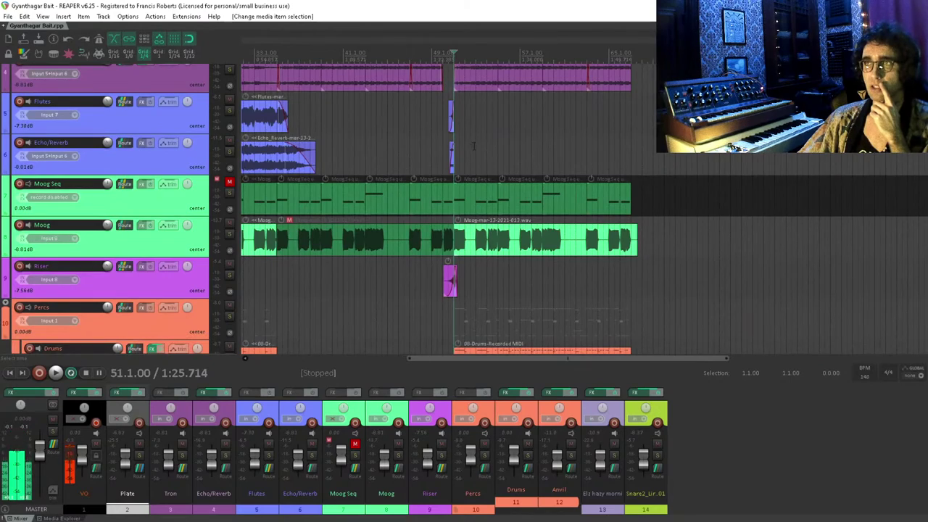
pyautogui.scroll(-5, 473, 146)
pyautogui.hscroll(-3, 468, 118)
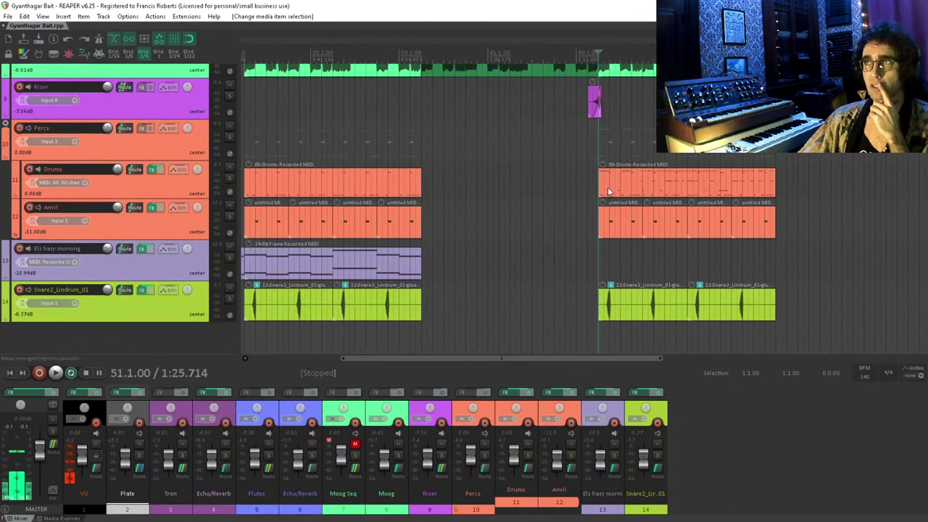
pyautogui.doubleClick(635, 180)
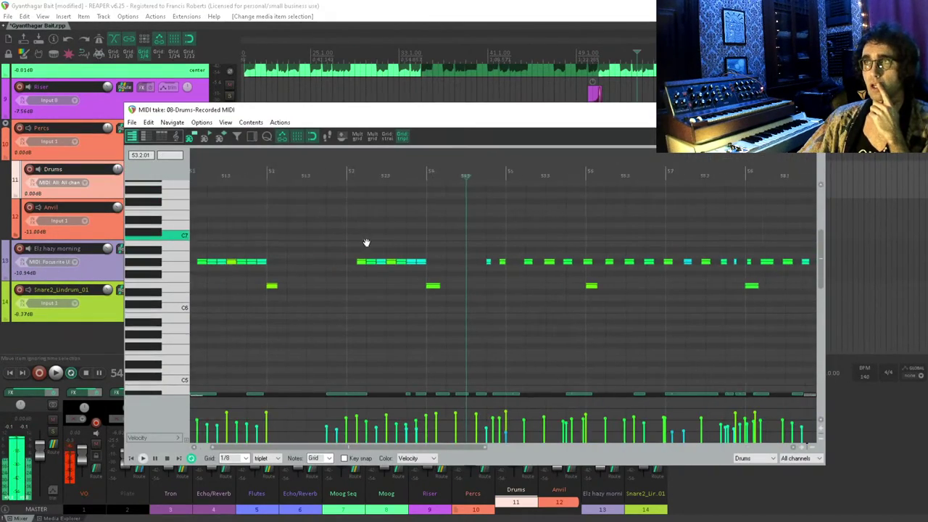
# - Raise the velocities of the two hi-hat notes just before bar 55, the first to 73, and lower the low note between them to 42
pyautogui.scroll(3, 471, 261)
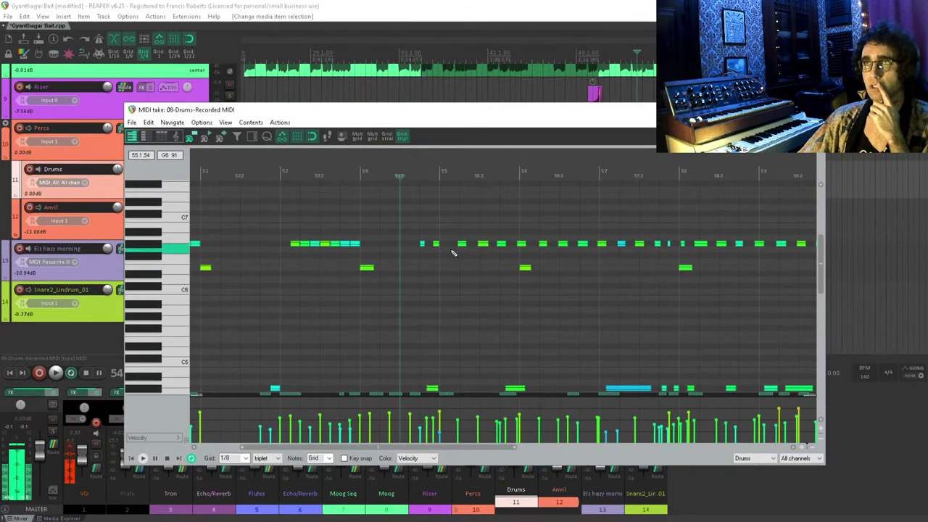
pyautogui.scroll(3, 471, 259)
pyautogui.scroll(-2, 437, 210)
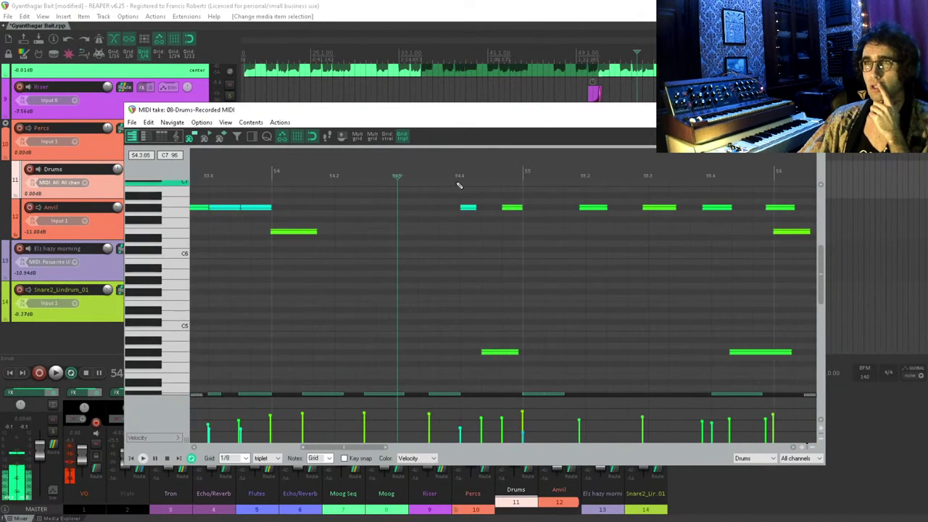
pyautogui.click(468, 208)
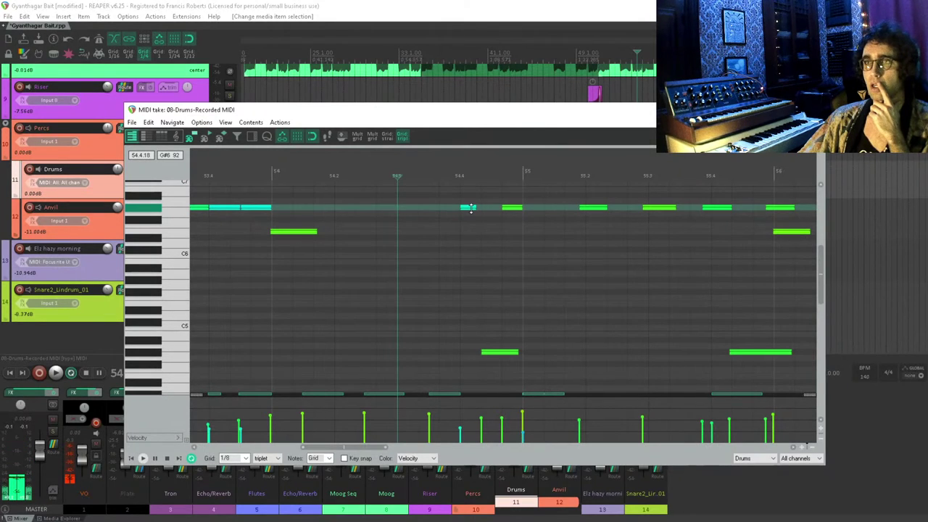
pyautogui.click(469, 208)
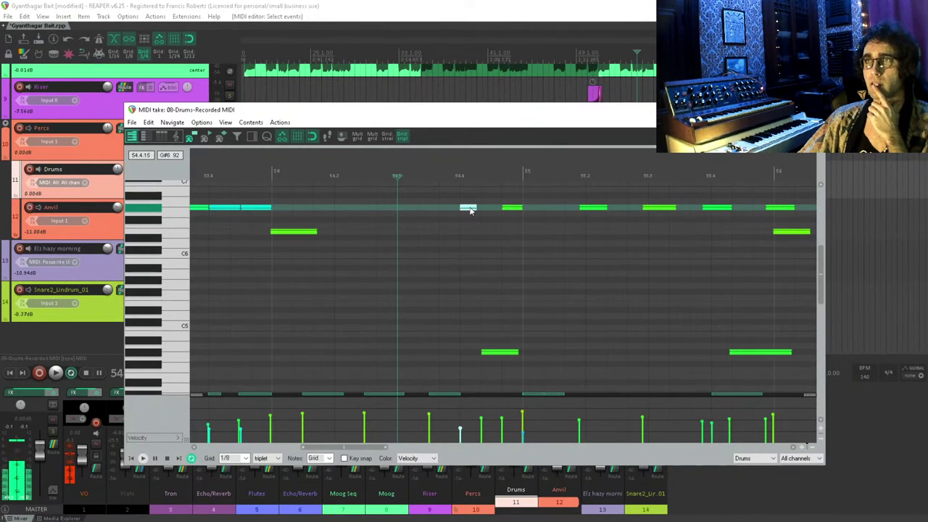
pyautogui.moveTo(469, 208); pyautogui.dragTo(475, 207)
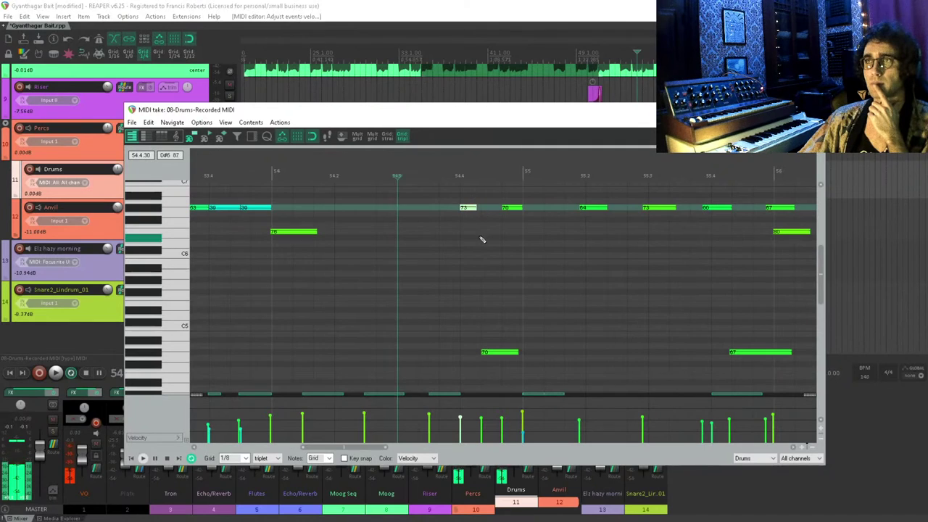
pyautogui.moveTo(496, 366); pyautogui.dragTo(497, 370)
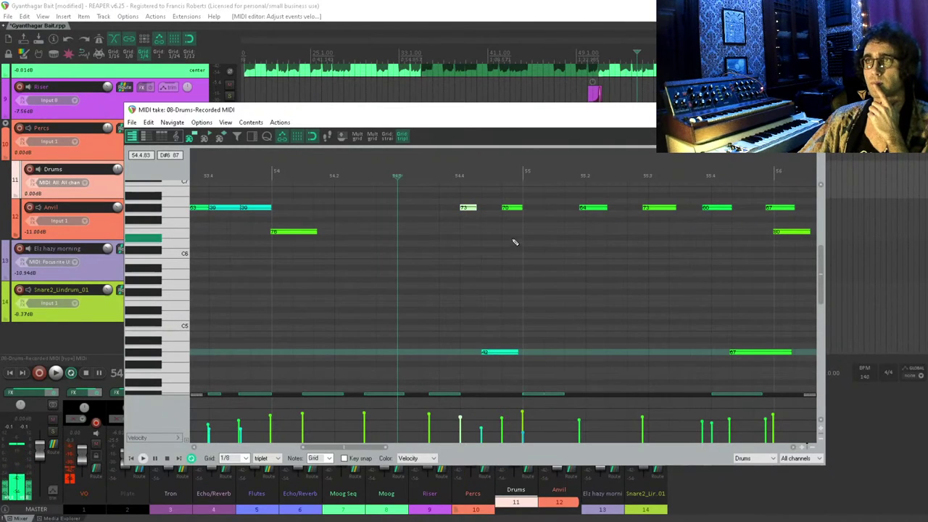
pyautogui.moveTo(512, 208); pyautogui.dragTo(518, 204)
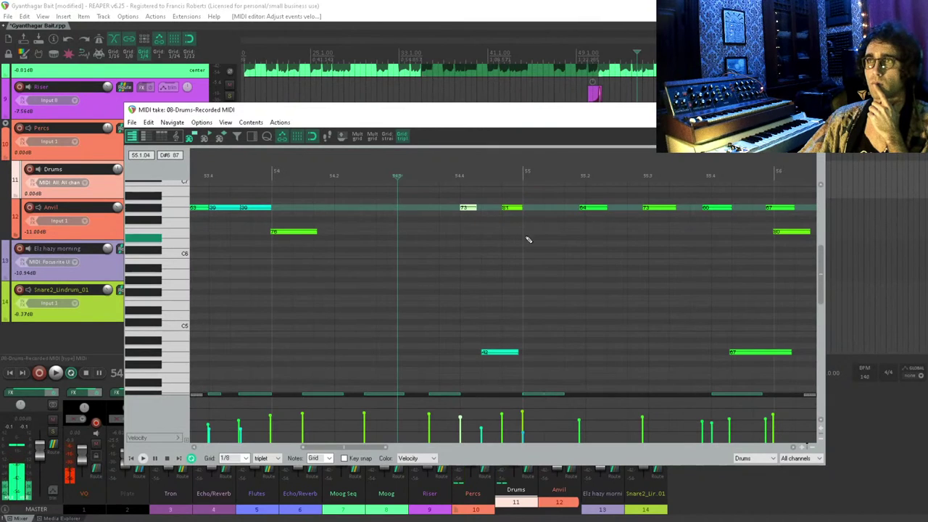
# - Play the drum part from just before 54.4 into bar 56 to check the hi-hat velocities
pyautogui.scroll(-3, 511, 196)
pyautogui.hscroll(2, 511, 195)
pyautogui.scroll(3, 470, 253)
pyautogui.press('space')
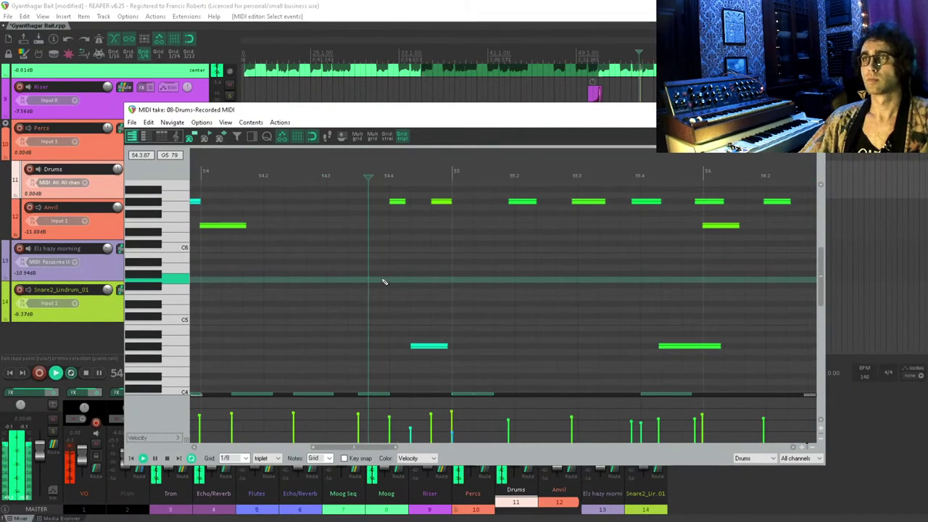
pyautogui.scroll(3, 501, 304)
pyautogui.hscroll(2, 500, 305)
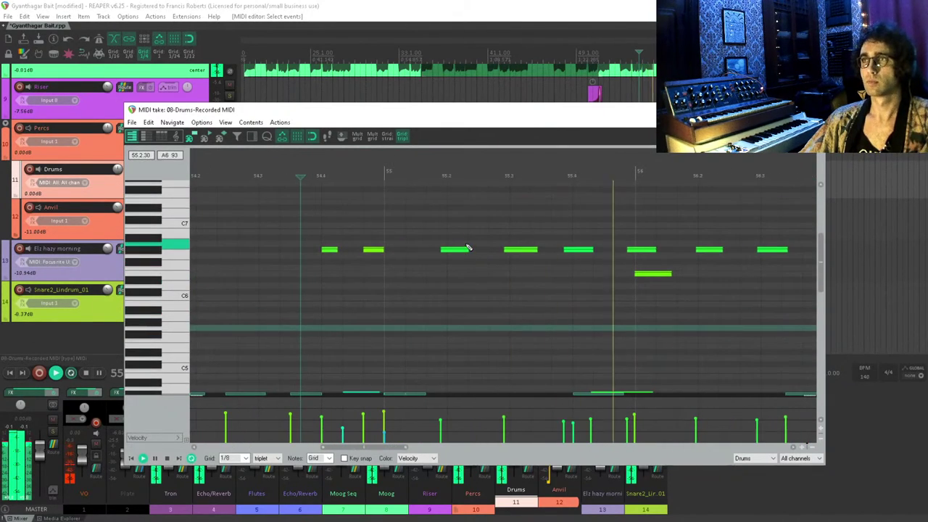
pyautogui.press('space')
# - Move the hi-hat note near 55.4 exactly onto the 55.4 grid line
pyautogui.scroll(-1, 507, 276)
pyautogui.hscroll(2, 507, 275)
pyautogui.moveTo(389, 243); pyautogui.dragTo(517, 239)
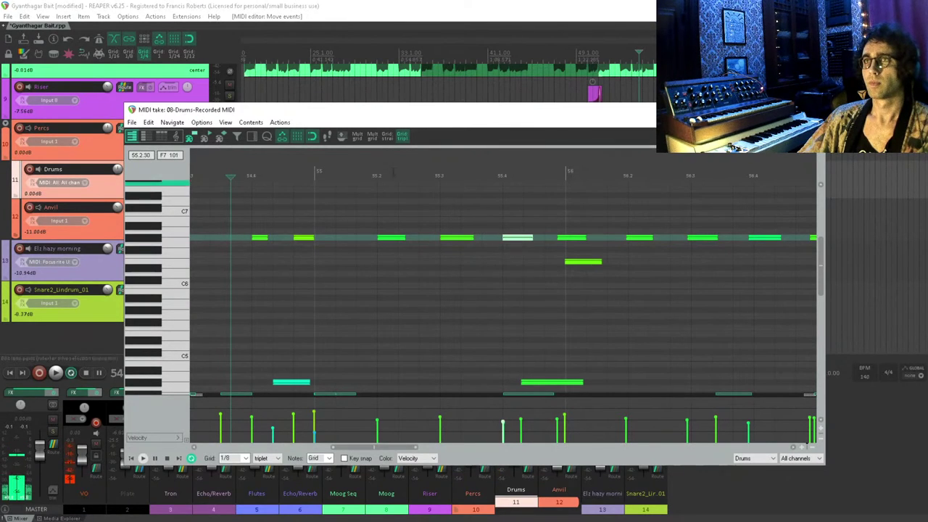
# - Switch the note grid to straight eighths and move the low drum note midway between 55.4 and bar 56, checking it in playback
pyautogui.click(387, 138)
pyautogui.scroll(-3, 389, 275)
pyautogui.hscroll(2, 389, 275)
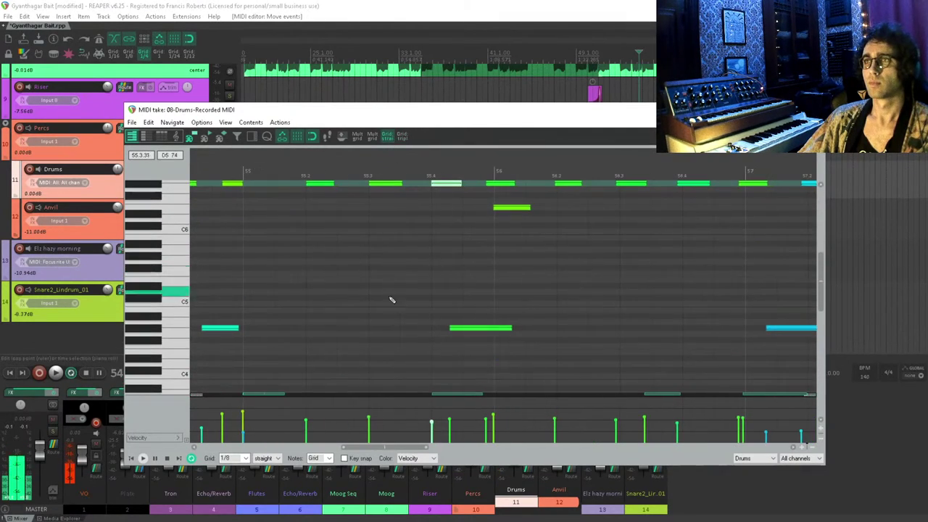
pyautogui.click(455, 328)
pyautogui.moveTo(455, 328); pyautogui.dragTo(464, 328)
pyautogui.click(399, 293)
pyautogui.press('space')
pyautogui.scroll(2, 509, 251)
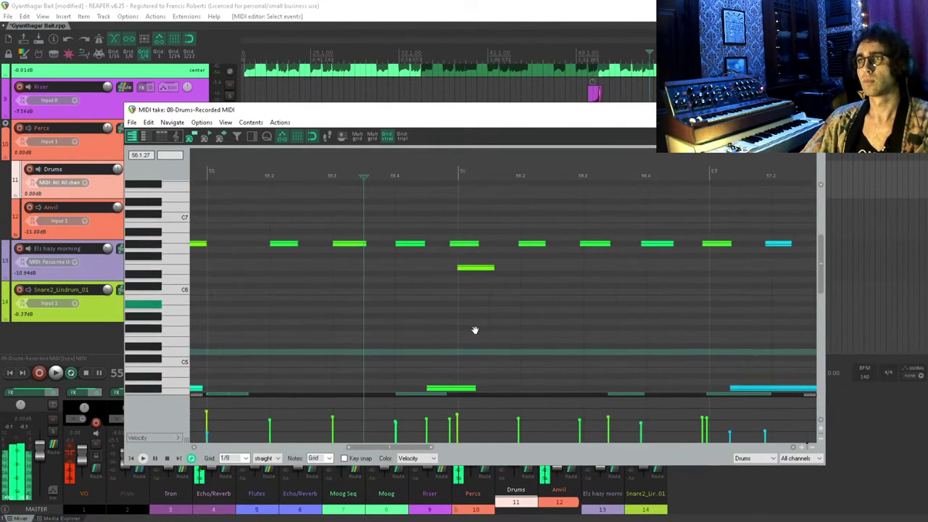
# - Move the hi-hat note just before bar 56 onto the bar 56 downbeat and play the result
pyautogui.moveTo(464, 245); pyautogui.dragTo(473, 246)
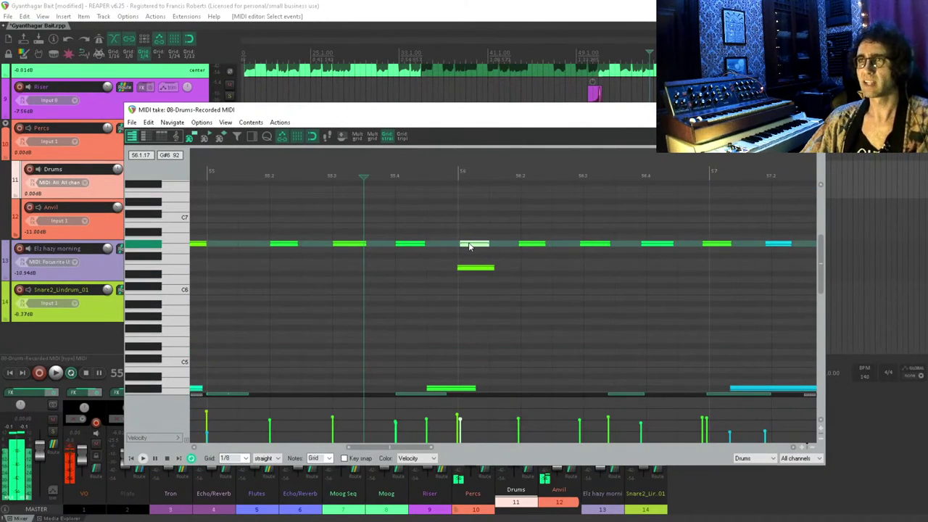
pyautogui.click(424, 265)
pyautogui.scroll(1, 435, 270)
pyautogui.press('space')
# - Align the hi-hat notes near 56.3, 56.4 and bar 57 to the grid and insert two extra eighth notes in the gaps between them
pyautogui.click(427, 261)
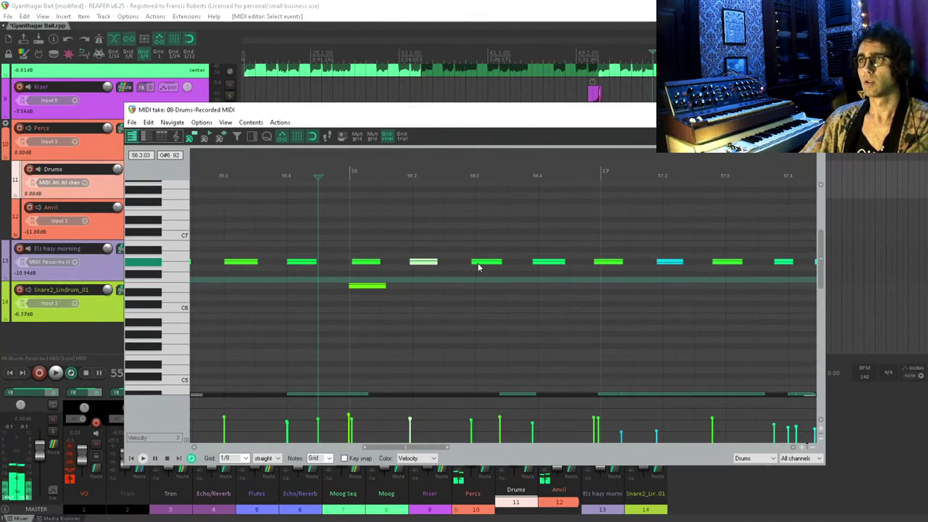
pyautogui.moveTo(476, 264); pyautogui.dragTo(480, 264)
pyautogui.click(515, 262)
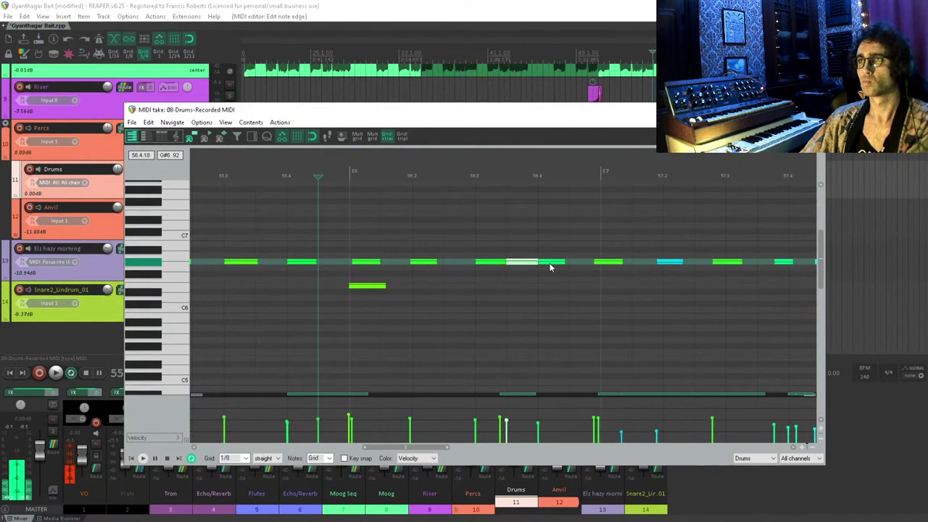
pyautogui.click(579, 262)
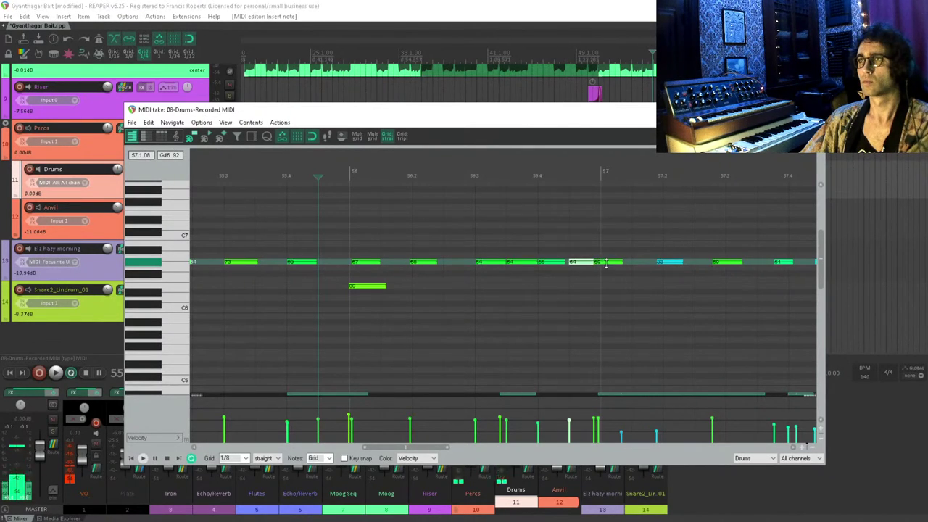
pyautogui.click(598, 261)
pyautogui.click(580, 263)
pyautogui.hotkey('ctrl', 'z')
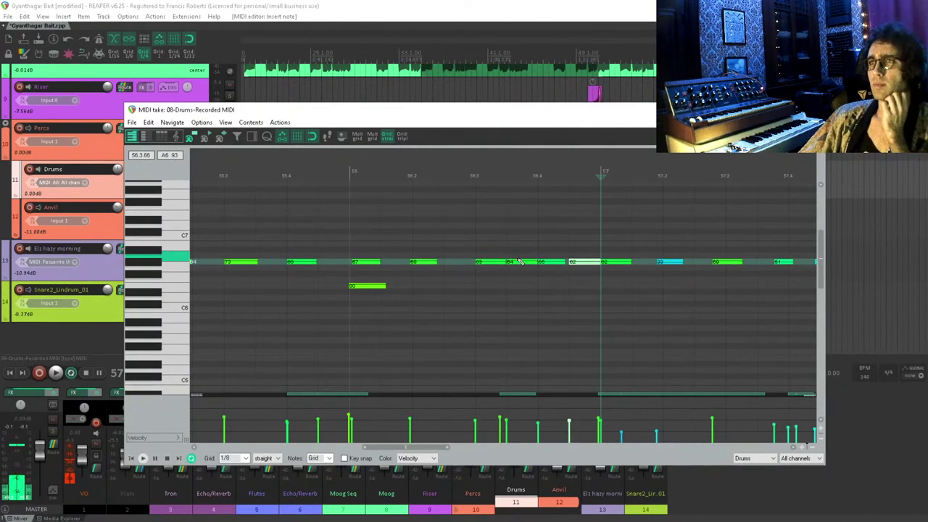
# - Shape a descending velocity ramp across the four hi-hat notes from 56.3 up to bar 57 and play them back
pyautogui.moveTo(506, 262); pyautogui.dragTo(588, 267)
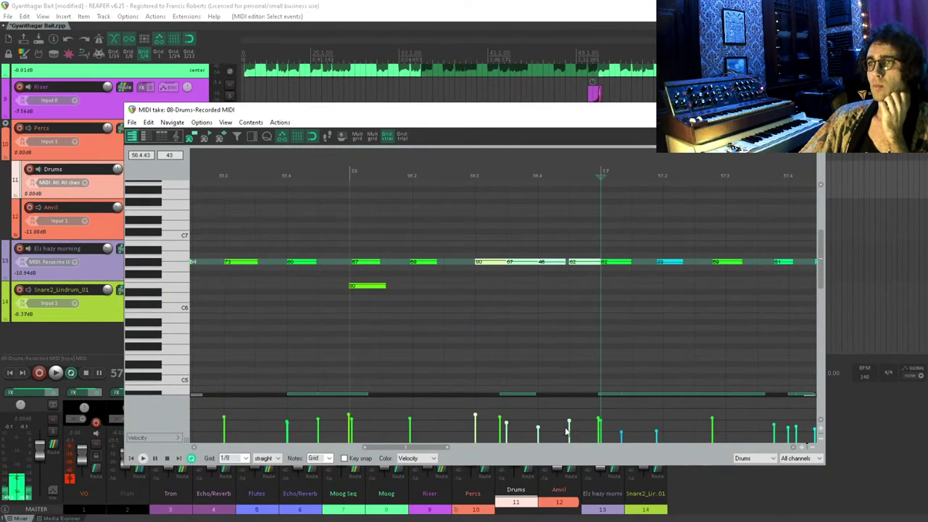
pyautogui.click(476, 317)
pyautogui.press('space')
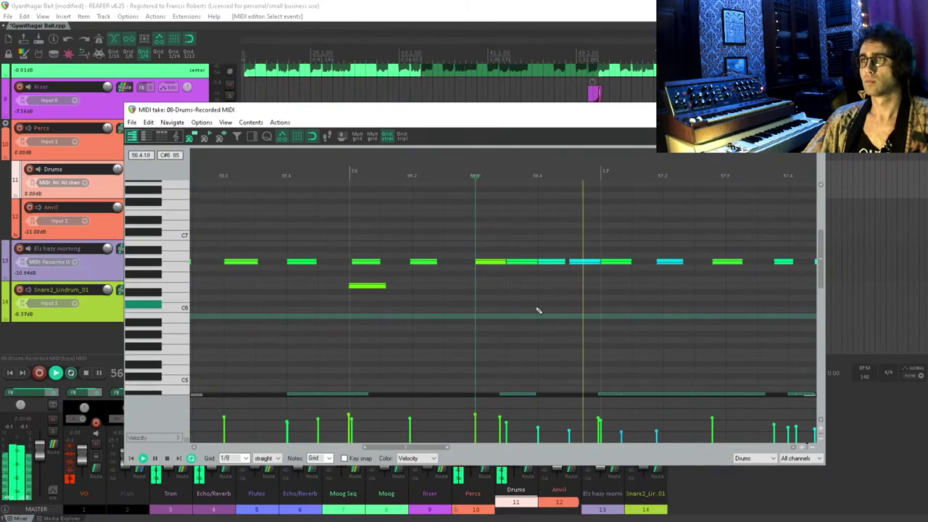
pyautogui.press('space')
# - Delete the A#2 drum note just after 56.3 and close the MIDI editor
pyautogui.scroll(-3, 471, 207)
pyautogui.click(456, 249)
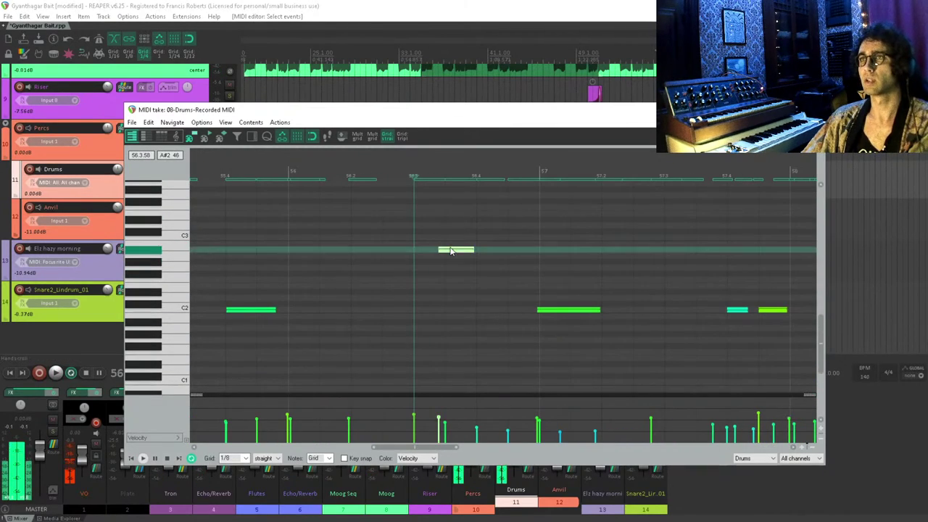
pyautogui.press('Delete')
pyautogui.scroll(-3, 452, 259)
pyautogui.press('Escape')
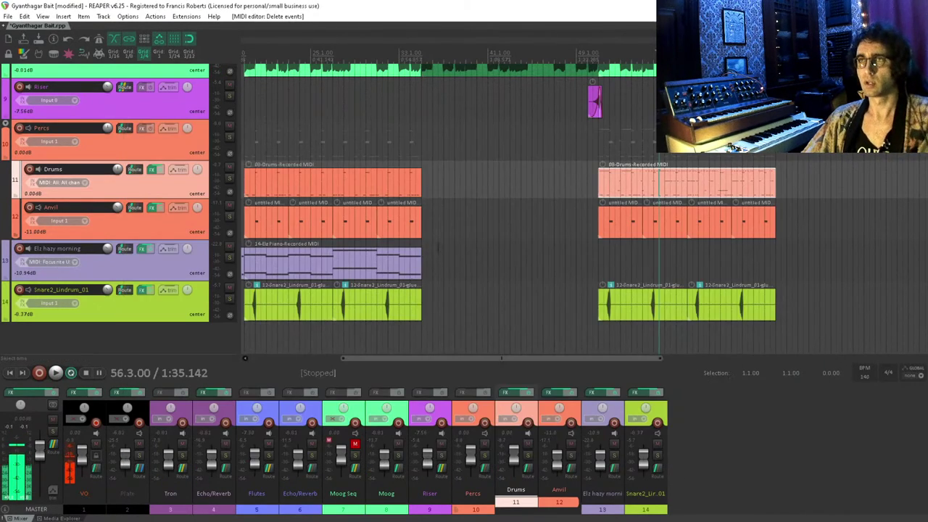
# - Save the project and play the section from 51.1.00 to check the edited drum pattern
pyautogui.click(592, 255)
pyautogui.hotkey('ctrl', 's')
pyautogui.press('space')
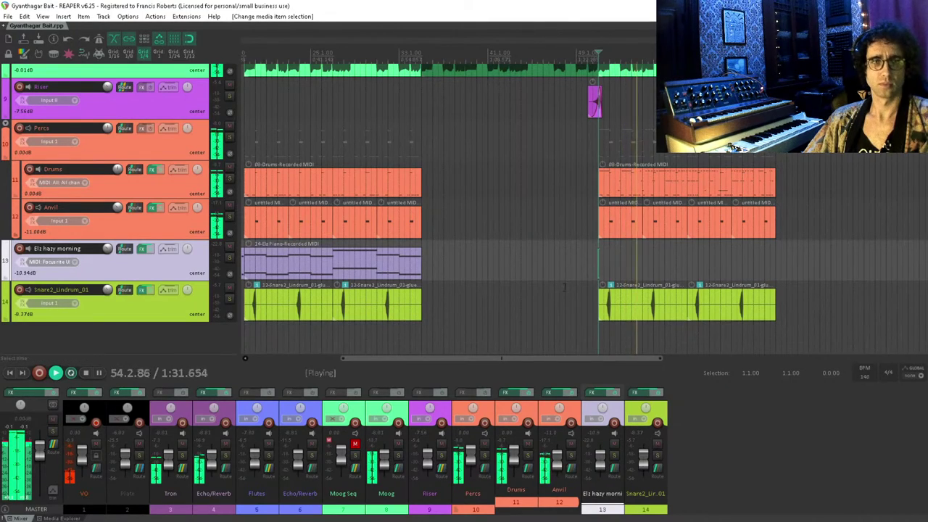
pyautogui.hscroll(3, 479, 244)
pyautogui.scroll(1, 479, 243)
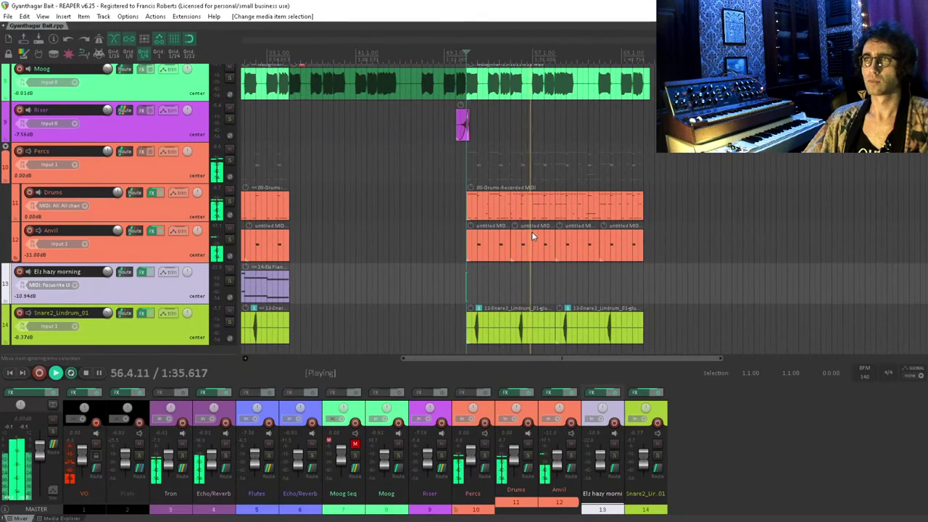
pyautogui.press('space')
# - Select the bar 51 drum MIDI item and place the edit cursor at 56.3.00
pyautogui.click(535, 177)
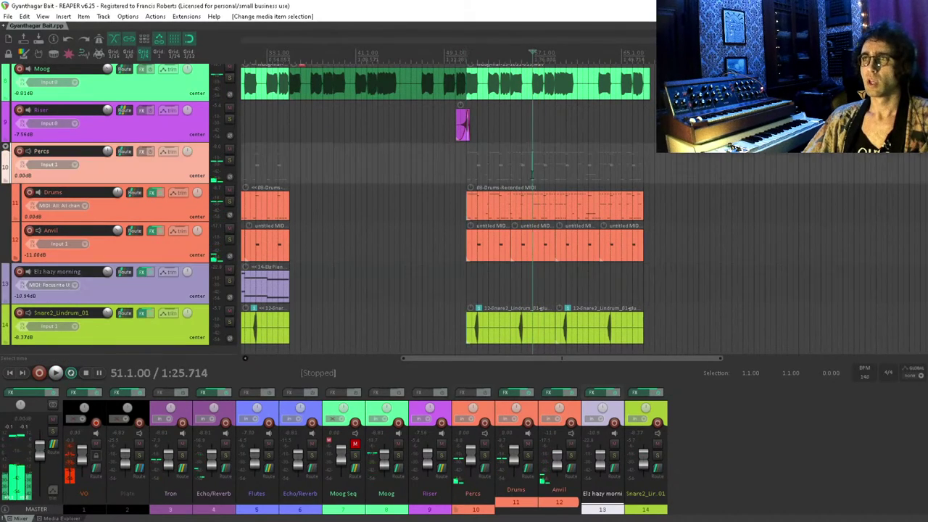
pyautogui.click(528, 208)
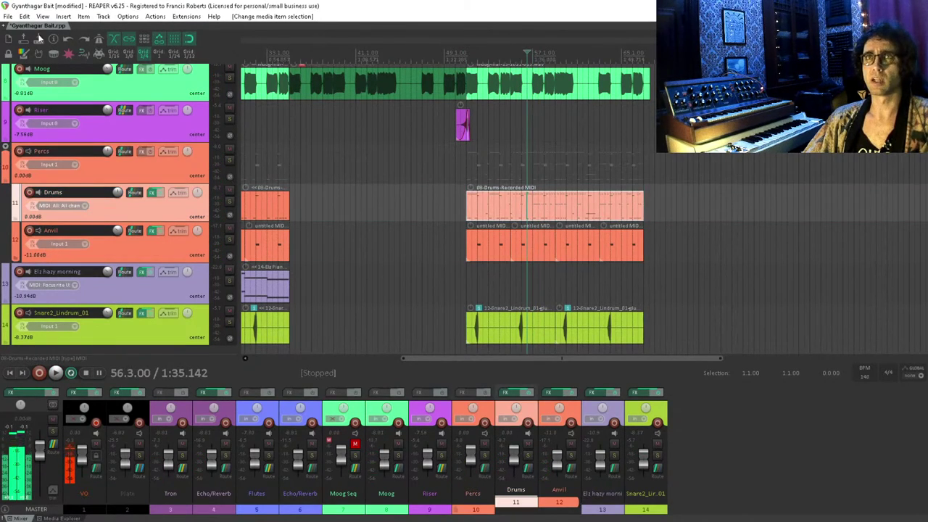
# - Add the project note "Currently working on hi hat pattern" in the project settings and have notes show on project load
pyautogui.click(8, 16)
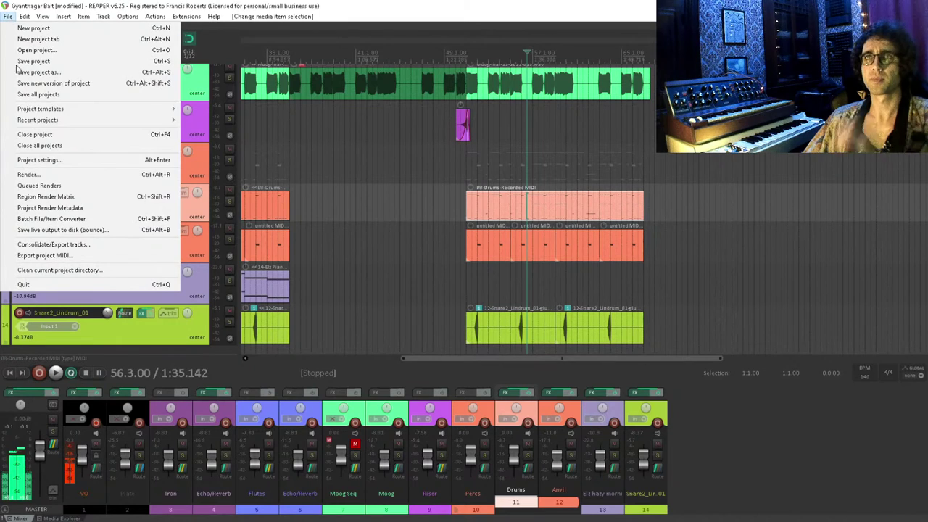
pyautogui.click(40, 160)
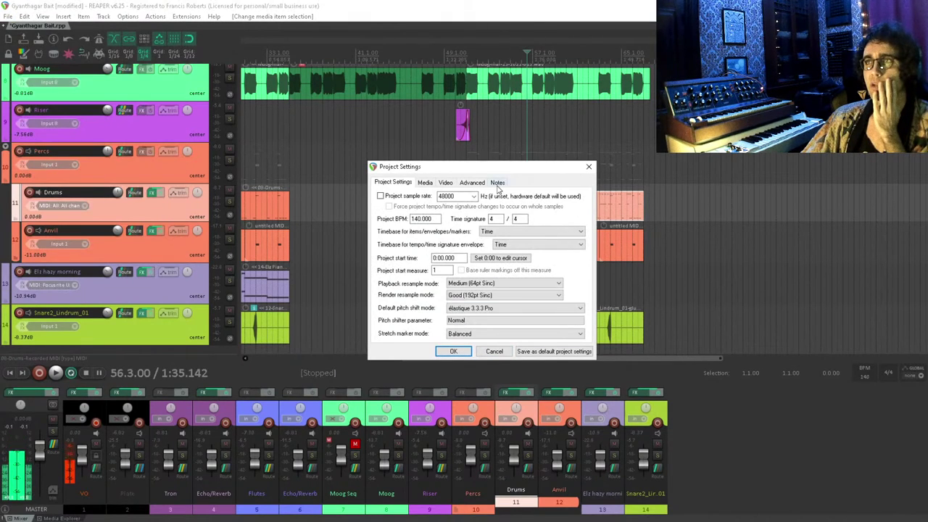
pyautogui.click(497, 183)
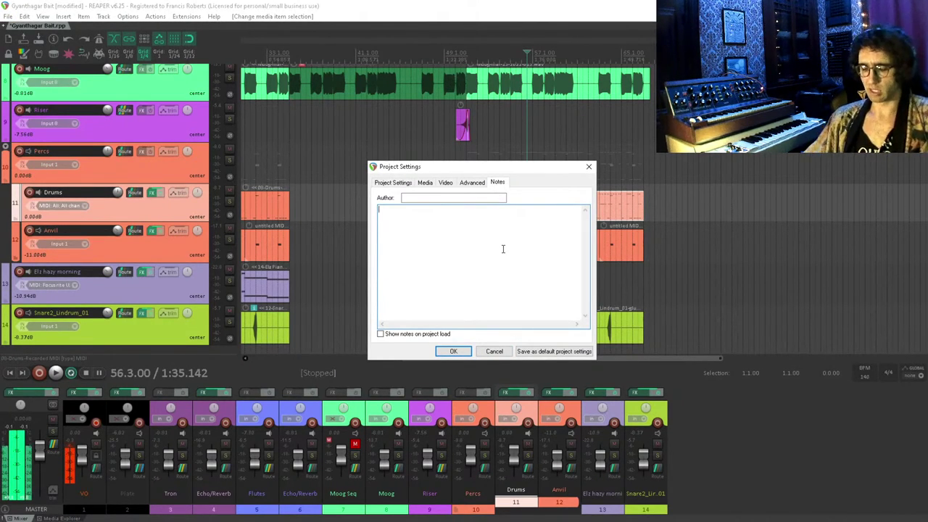
pyautogui.click(502, 249)
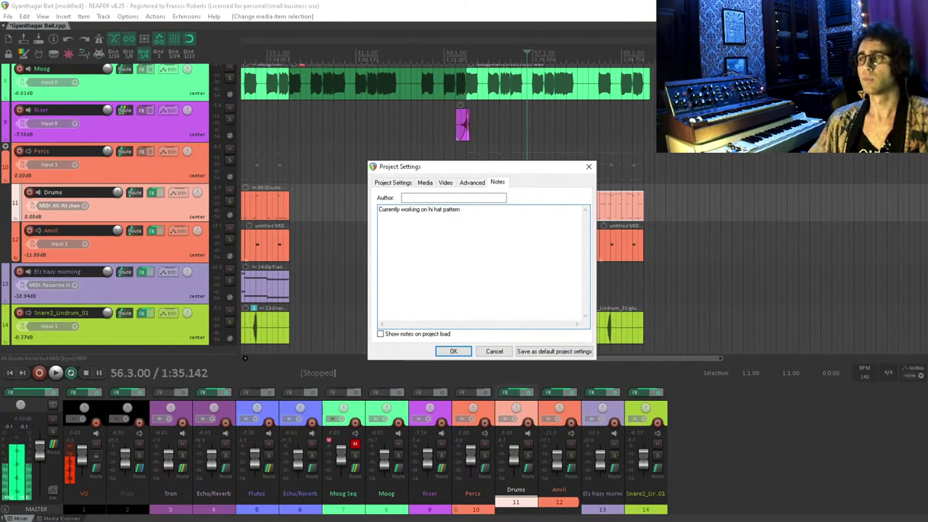
pyautogui.click(401, 335)
pyautogui.click(453, 350)
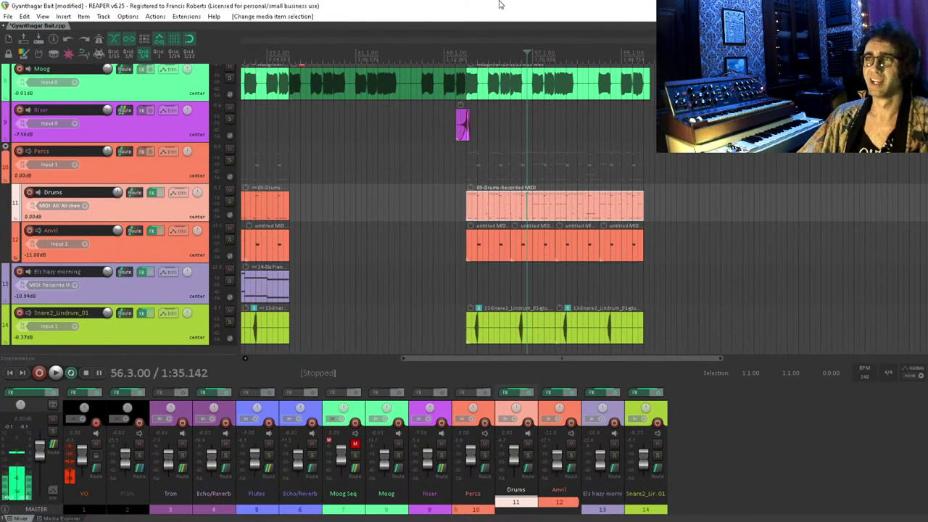
# - Place the edit cursor at 51.1.00 on the Percs track
pyautogui.hscroll(3, 440, 164)
pyautogui.click(405, 173)
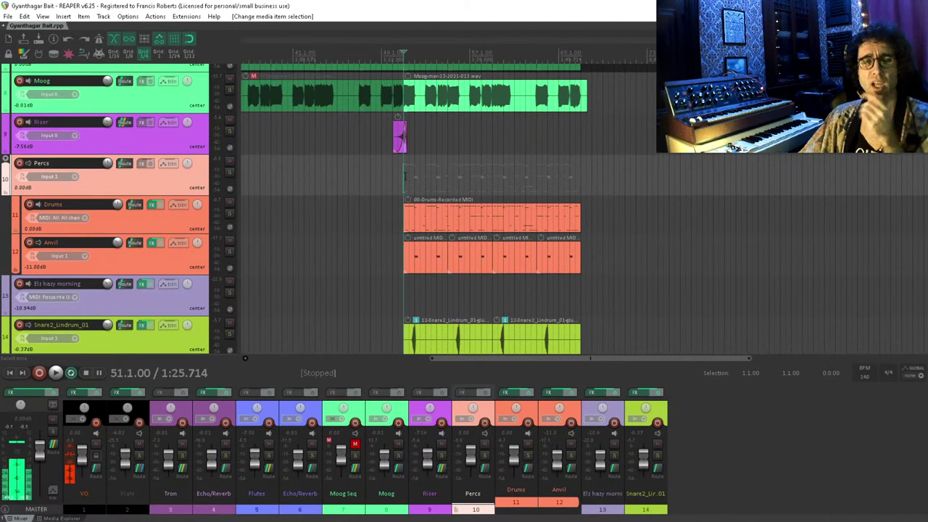
pyautogui.scroll(5, 172, 226)
pyautogui.scroll(-6, 170, 261)
pyautogui.click(140, 331)
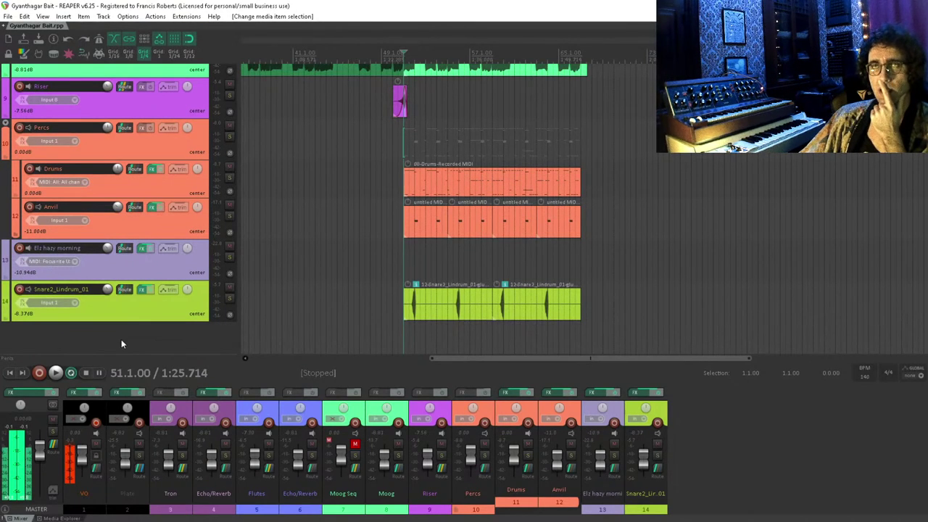
# - Add a new track below Snare2_Lindrum_01 and load the ReaSynth instrument on it
pyautogui.doubleClick(121, 340)
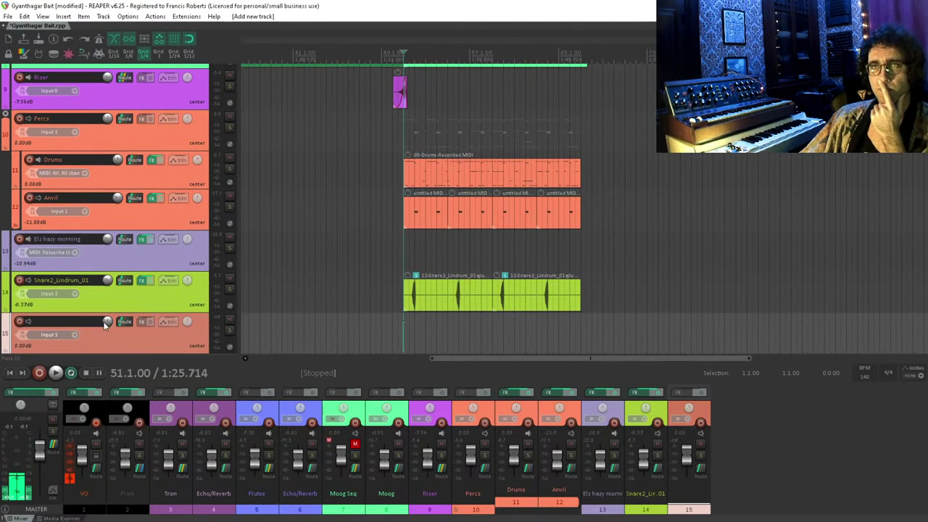
pyautogui.click(142, 324)
pyautogui.write('reas')
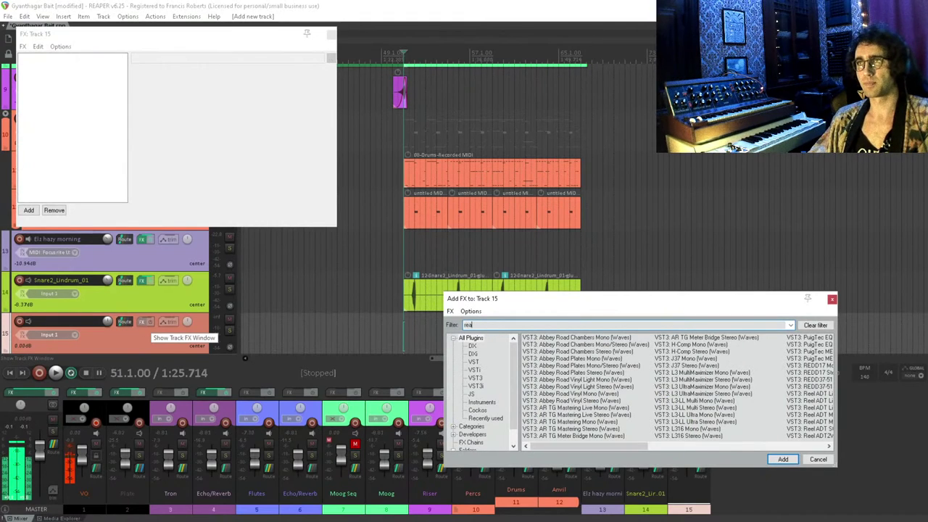
pyautogui.press('Down')
pyautogui.press('Down')
pyautogui.press('Down')
pyautogui.press('Down')
pyautogui.press('Down')
pyautogui.press('Return')
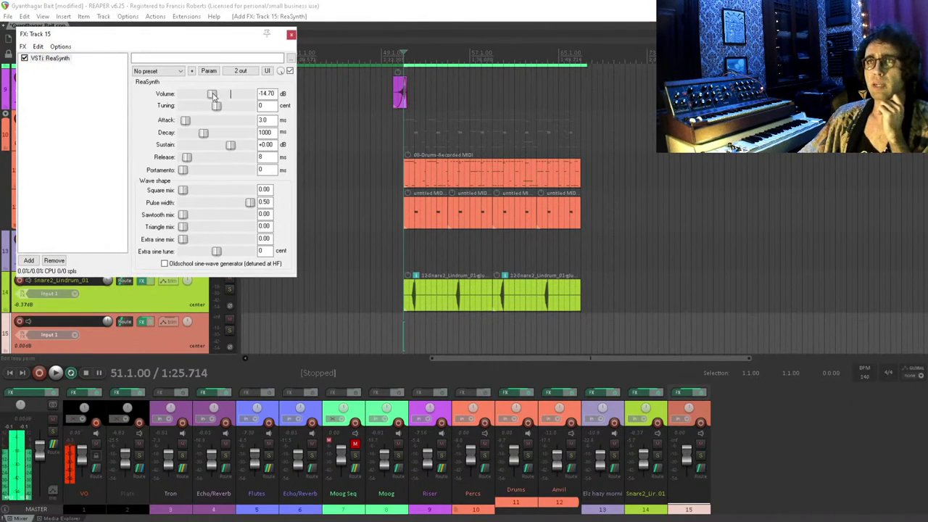
pyautogui.press('Escape')
# - Set track 15's input to Focusrite USB MIDI on all channels and arm the track for recording
pyautogui.click(60, 337)
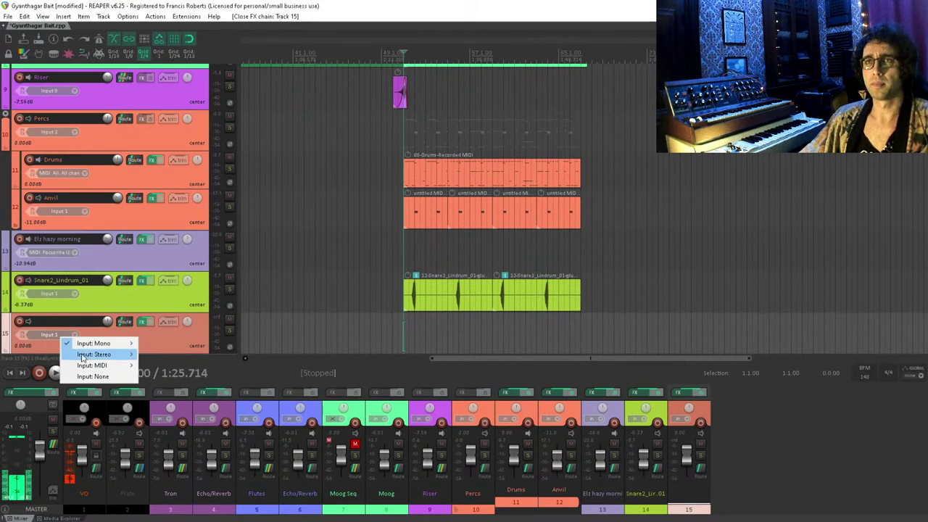
pyautogui.moveTo(94, 365)
pyautogui.moveTo(190, 365)
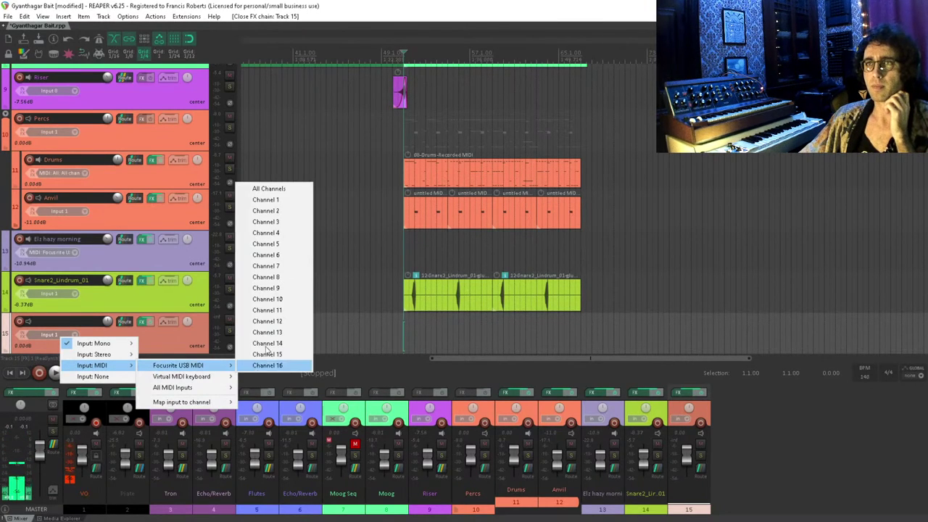
pyautogui.click(288, 190)
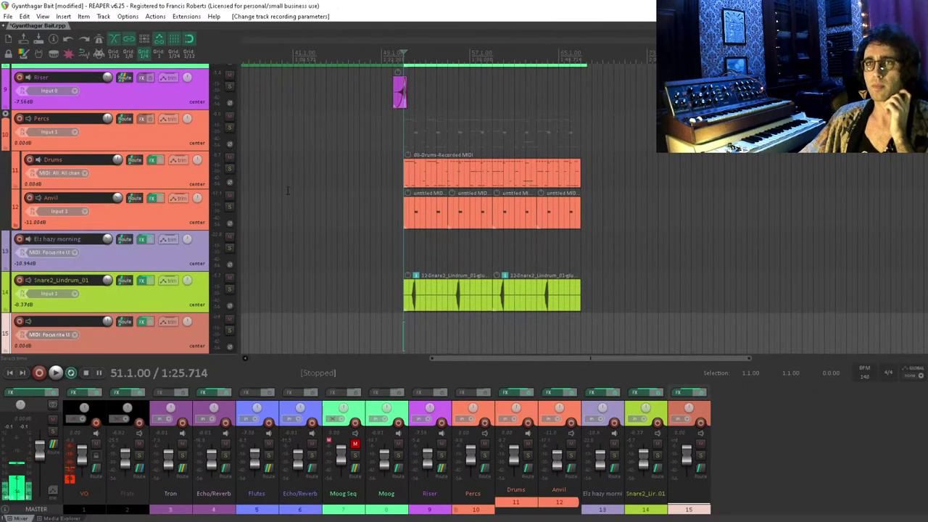
pyautogui.click(21, 321)
pyautogui.scroll(-1, 32, 321)
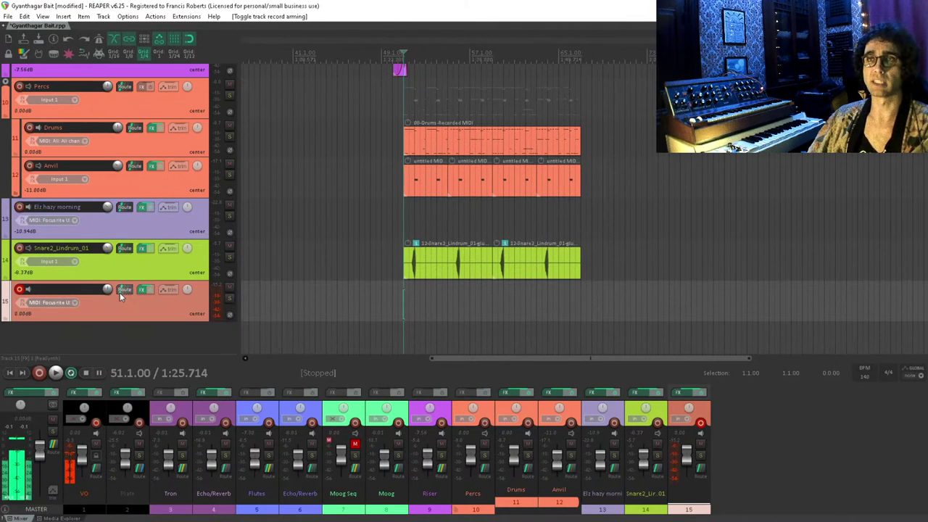
# - Delete the ReaSynth track 15 from the project
pyautogui.press('Delete')
pyautogui.click(465, 294)
pyautogui.scroll(10, 213, 272)
pyautogui.scroll(-2, 209, 249)
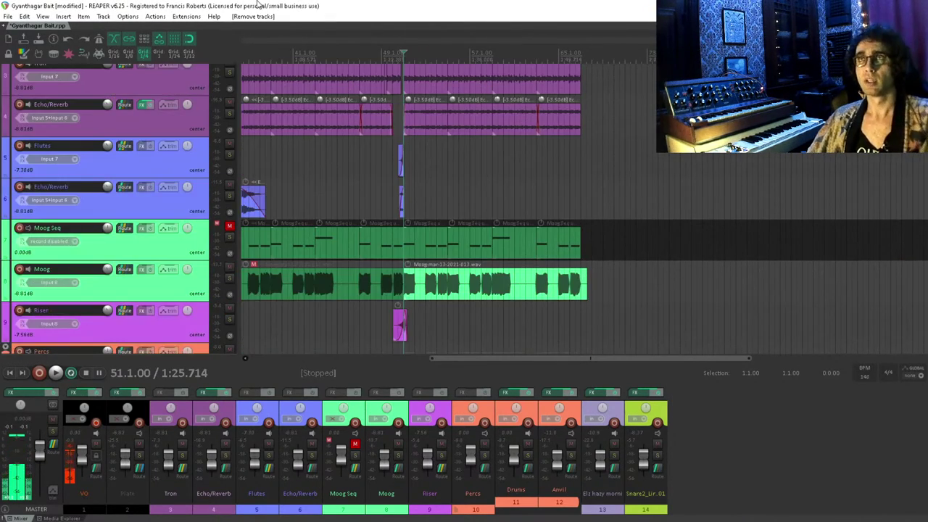
# - Examine the arrangement before and after bar 51 across the melodic and percussion tracks
pyautogui.scroll(-2, 319, 203)
pyautogui.hscroll(-2, 319, 203)
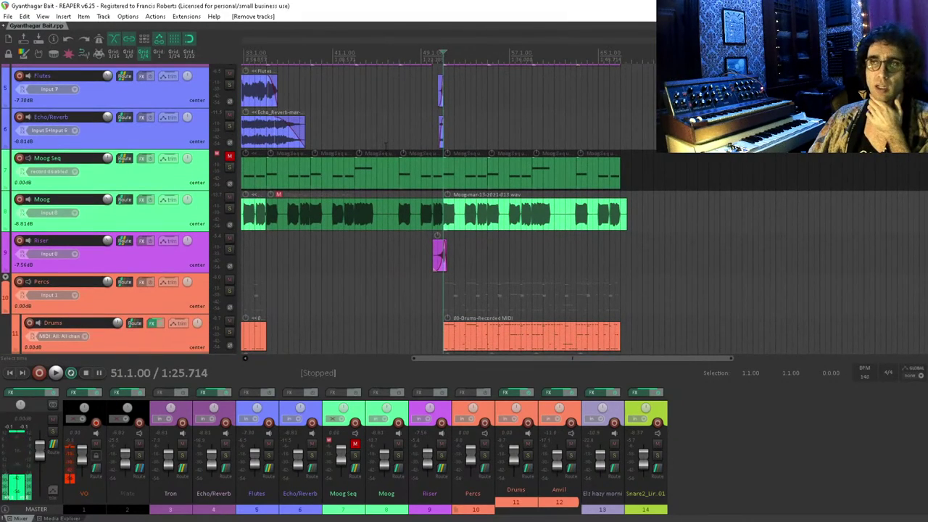
pyautogui.scroll(-3, 440, 105)
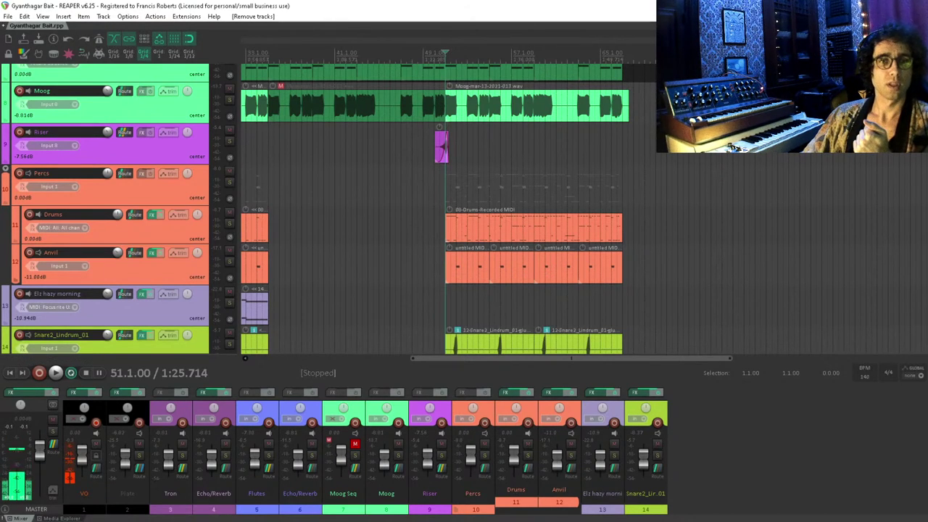
pyautogui.scroll(-3, 484, 134)
pyautogui.scroll(-1, 484, 135)
pyautogui.scroll(5, 484, 134)
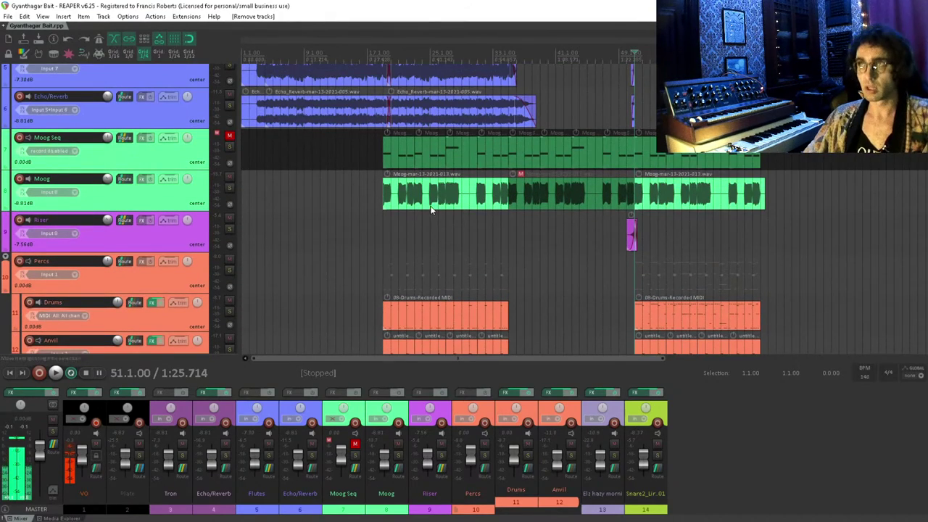
pyautogui.scroll(2, 495, 303)
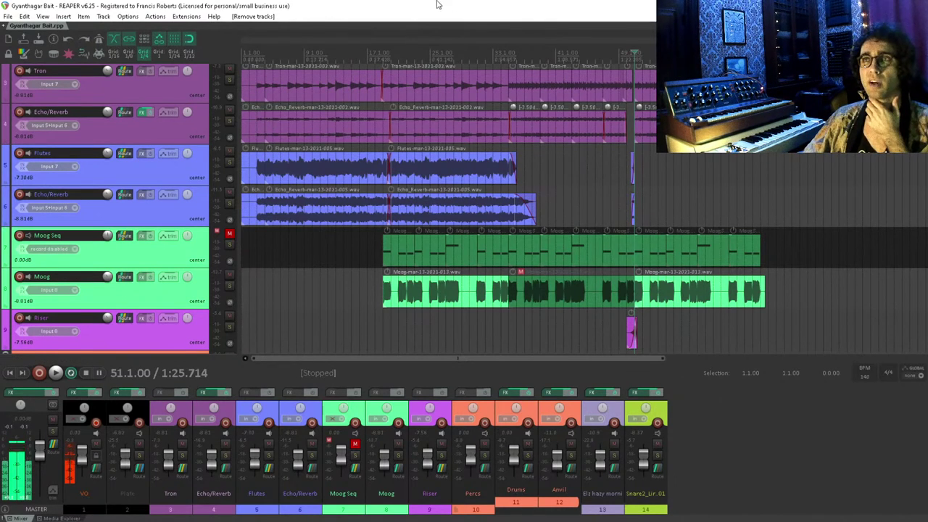
# - Place the edit cursor at 19.1.00 on the Riser track, where the Moog parts begin
pyautogui.click(382, 330)
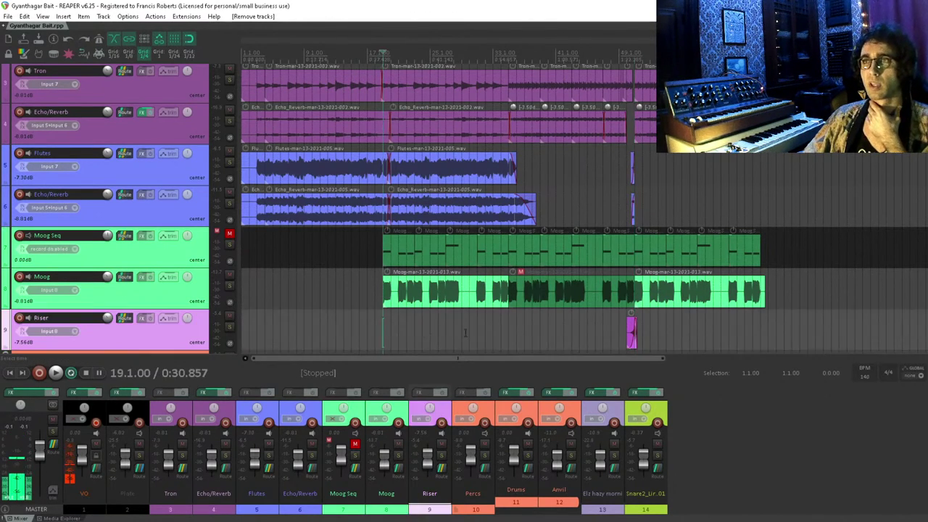
pyautogui.scroll(-2, 414, 275)
pyautogui.scroll(4, 122, 266)
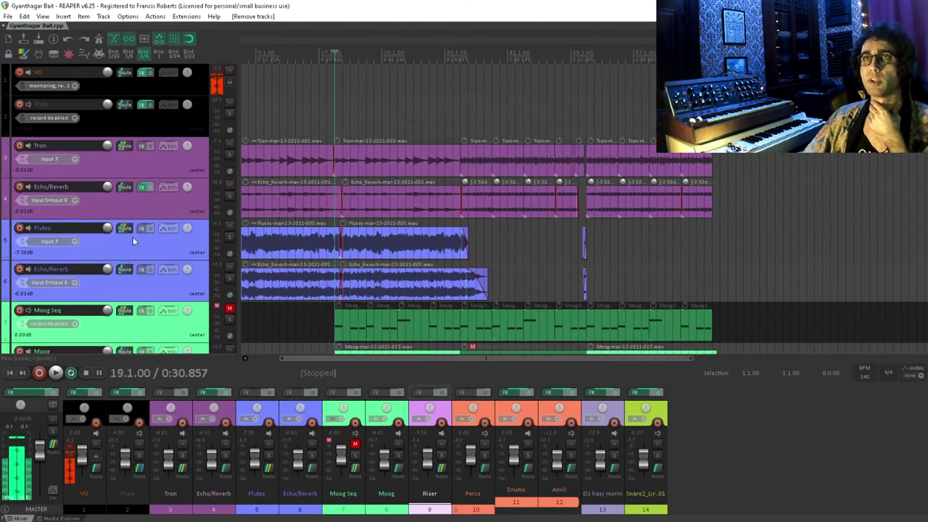